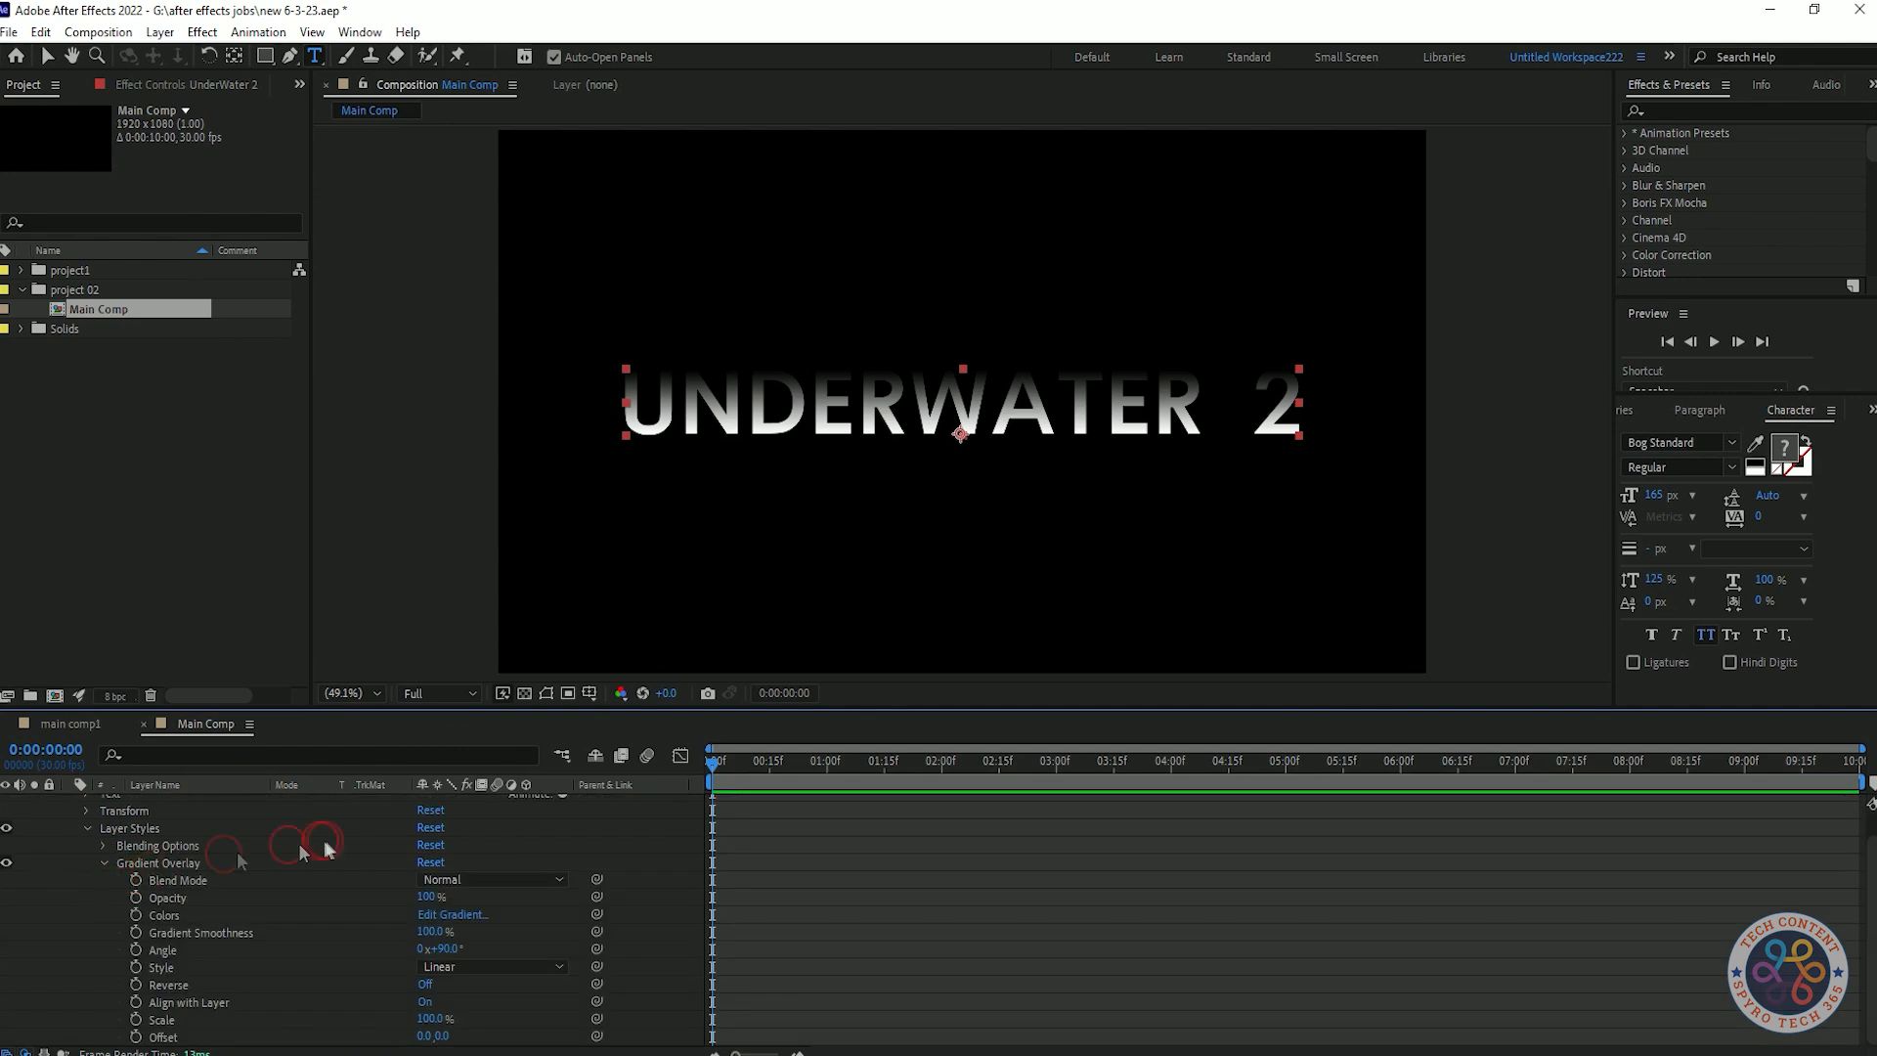
- Undo the gradient overlay on the UnderWater 2 text layer and duplicate the layer
key("ctrl+z")
left_click(260, 871)
left_click(196, 802)
key("ctrl+d")
- Add a Gradient Overlay layer style to the UnderWater 3 text layer and open its gradient colors for editing
right_click(210, 817)
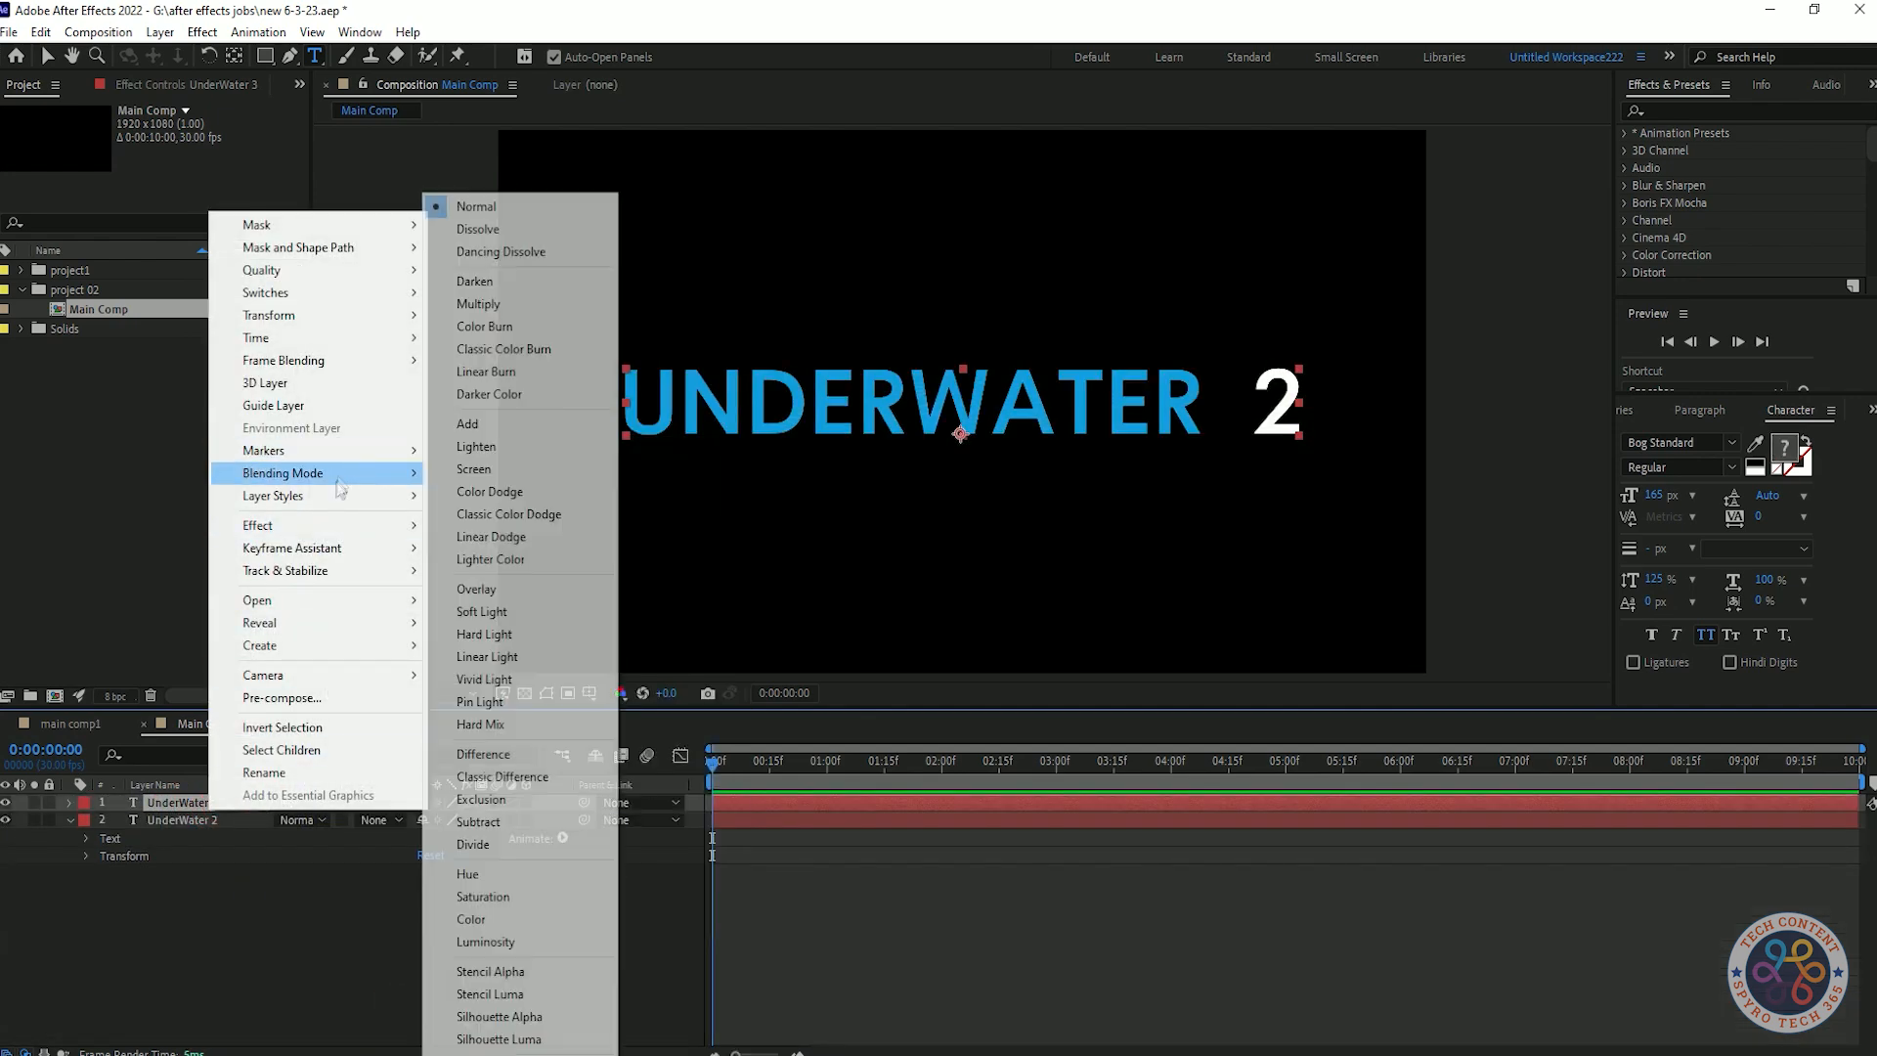
mouse_move(336, 506)
left_click(500, 729)
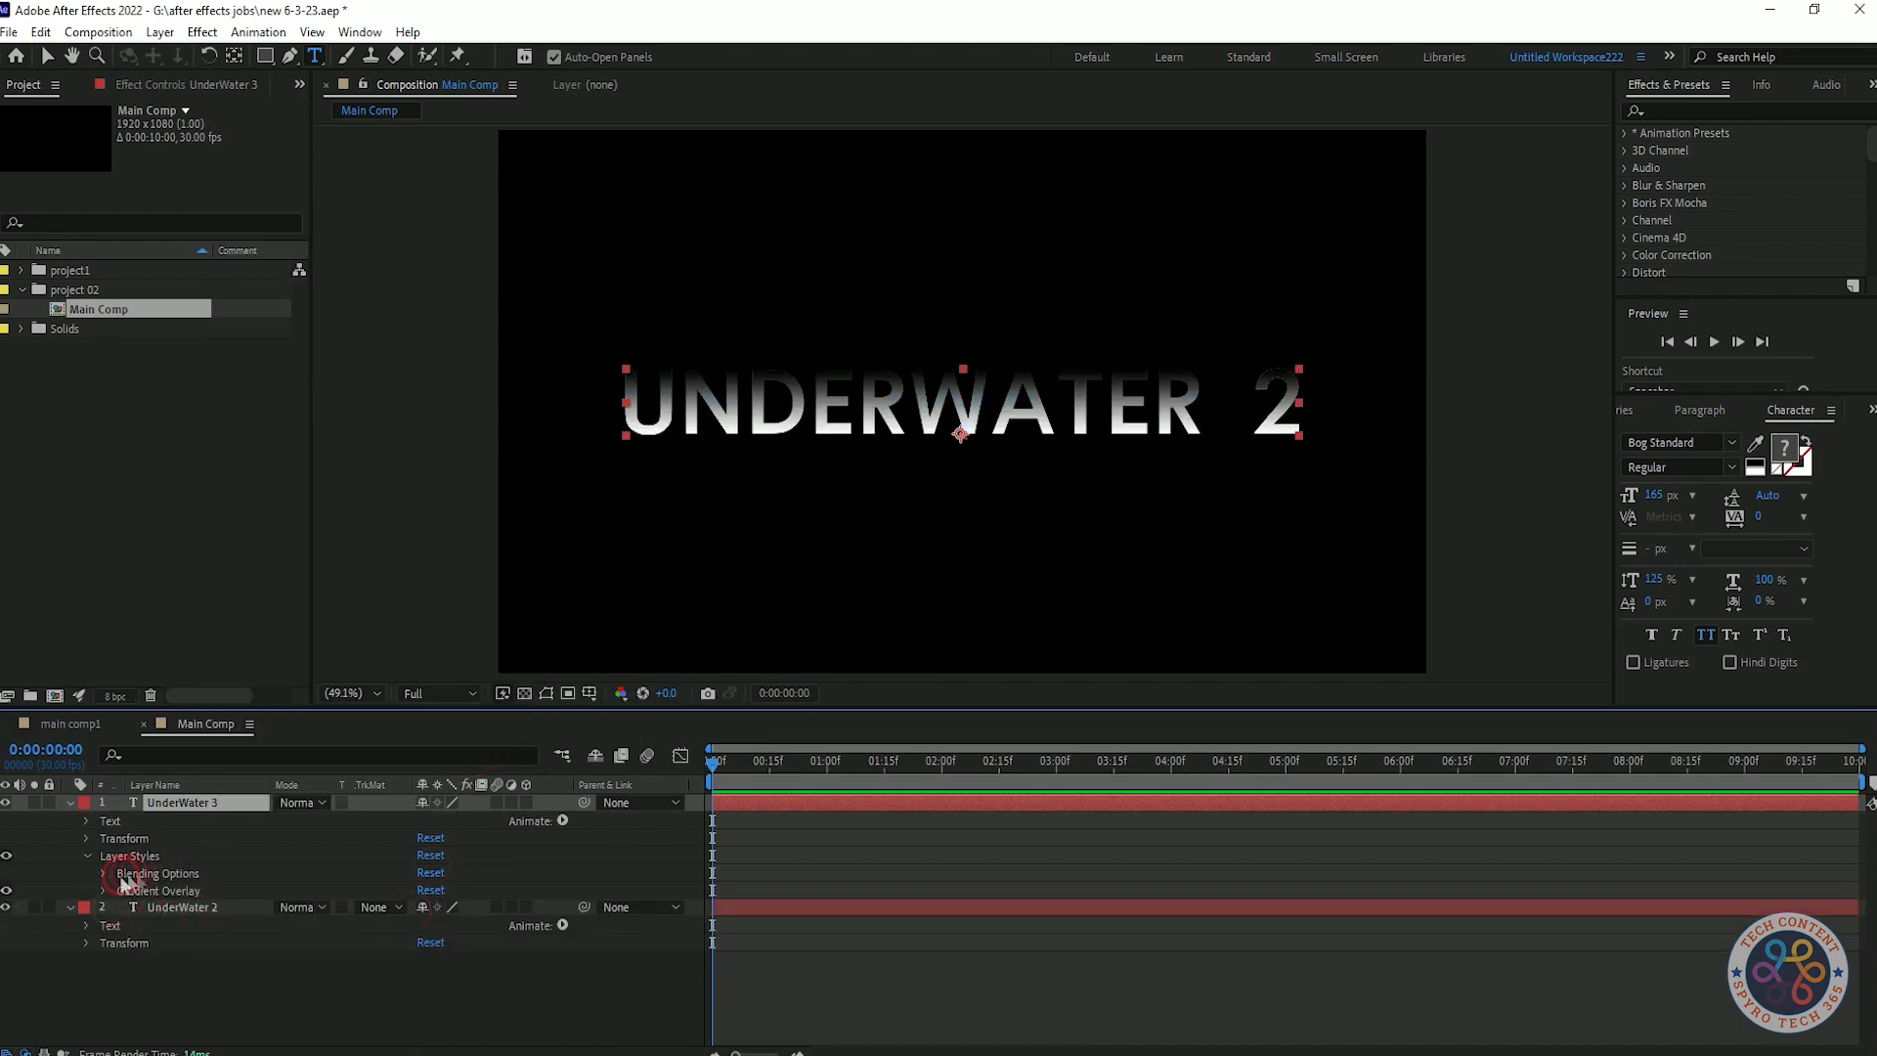
left_click(104, 890)
left_click(448, 901)
- Add a grey 929090 color stop at 17.2% and a muted teal 8AB2B2 stop at about 40% of the gradient
left_click_drag(401, 553, 273, 550)
left_click_drag(218, 754, 199, 723)
left_click_drag(356, 547, 365, 550)
left_click_drag(218, 745, 261, 696)
left_click(479, 748)
- Add a neutral grey 8B8D8D color stop to the gradient and place it at 59%
left_click(467, 553)
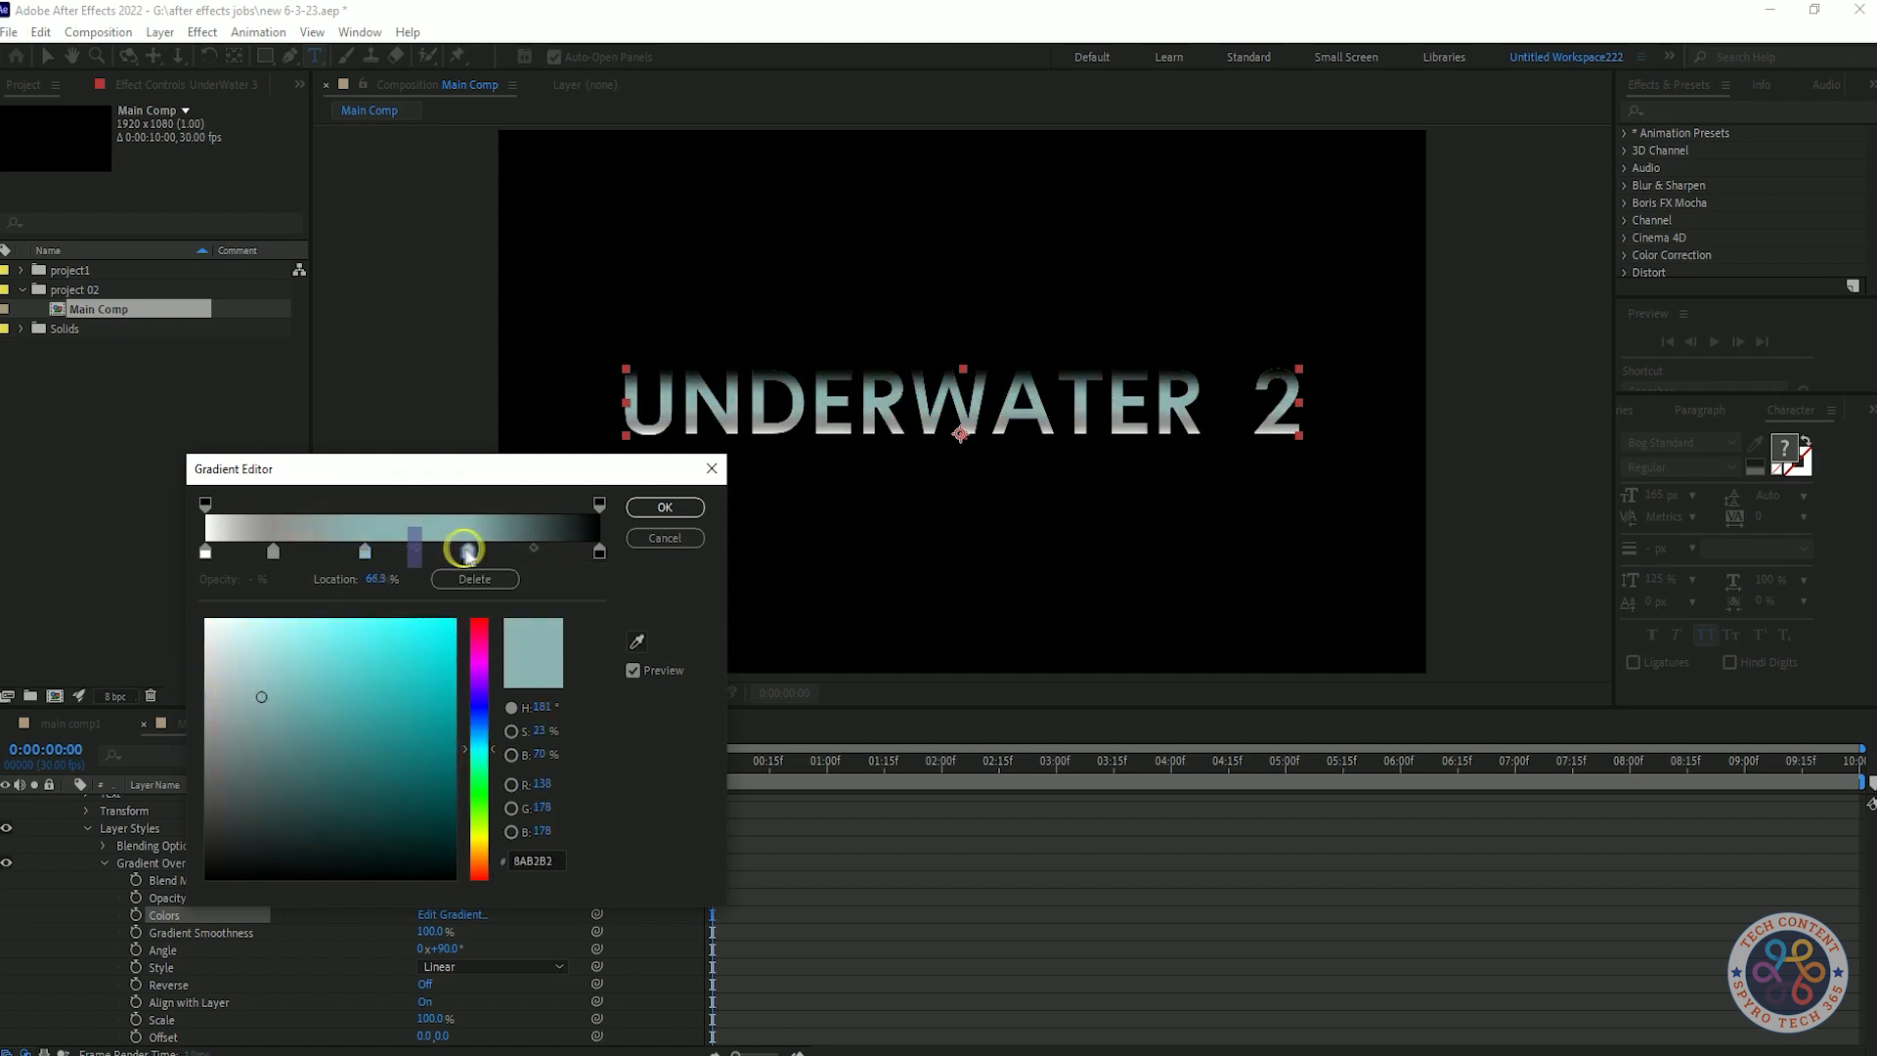
mouse_move(494, 553)
left_mouse_down()
mouse_move(414, 550)
mouse_move(473, 552)
left_mouse_up()
left_click(218, 672)
left_click_drag(218, 673, 210, 731)
left_click_drag(473, 553, 435, 555)
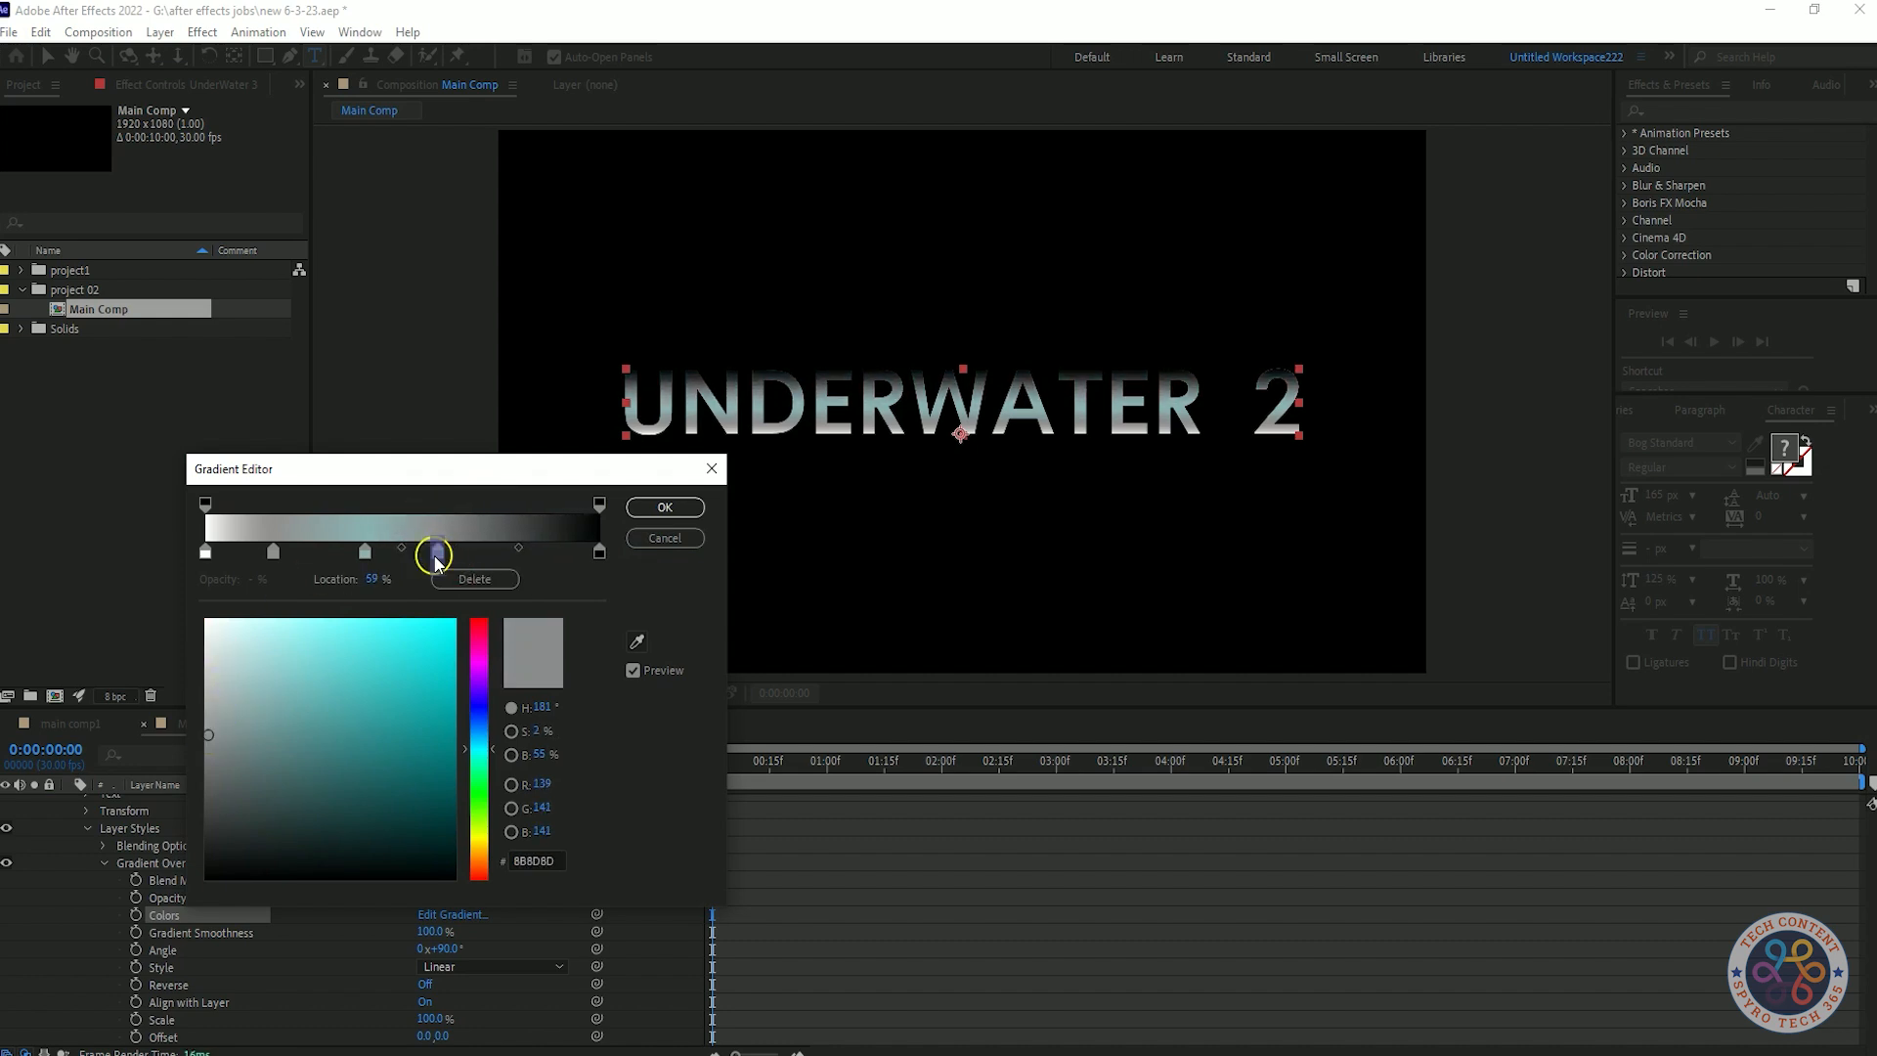
- Add a pale cyan BEF0F1 color stop at 72.8% and a light grey stop near the gradient's end
left_click(492, 550)
left_click_drag(201, 733, 257, 633)
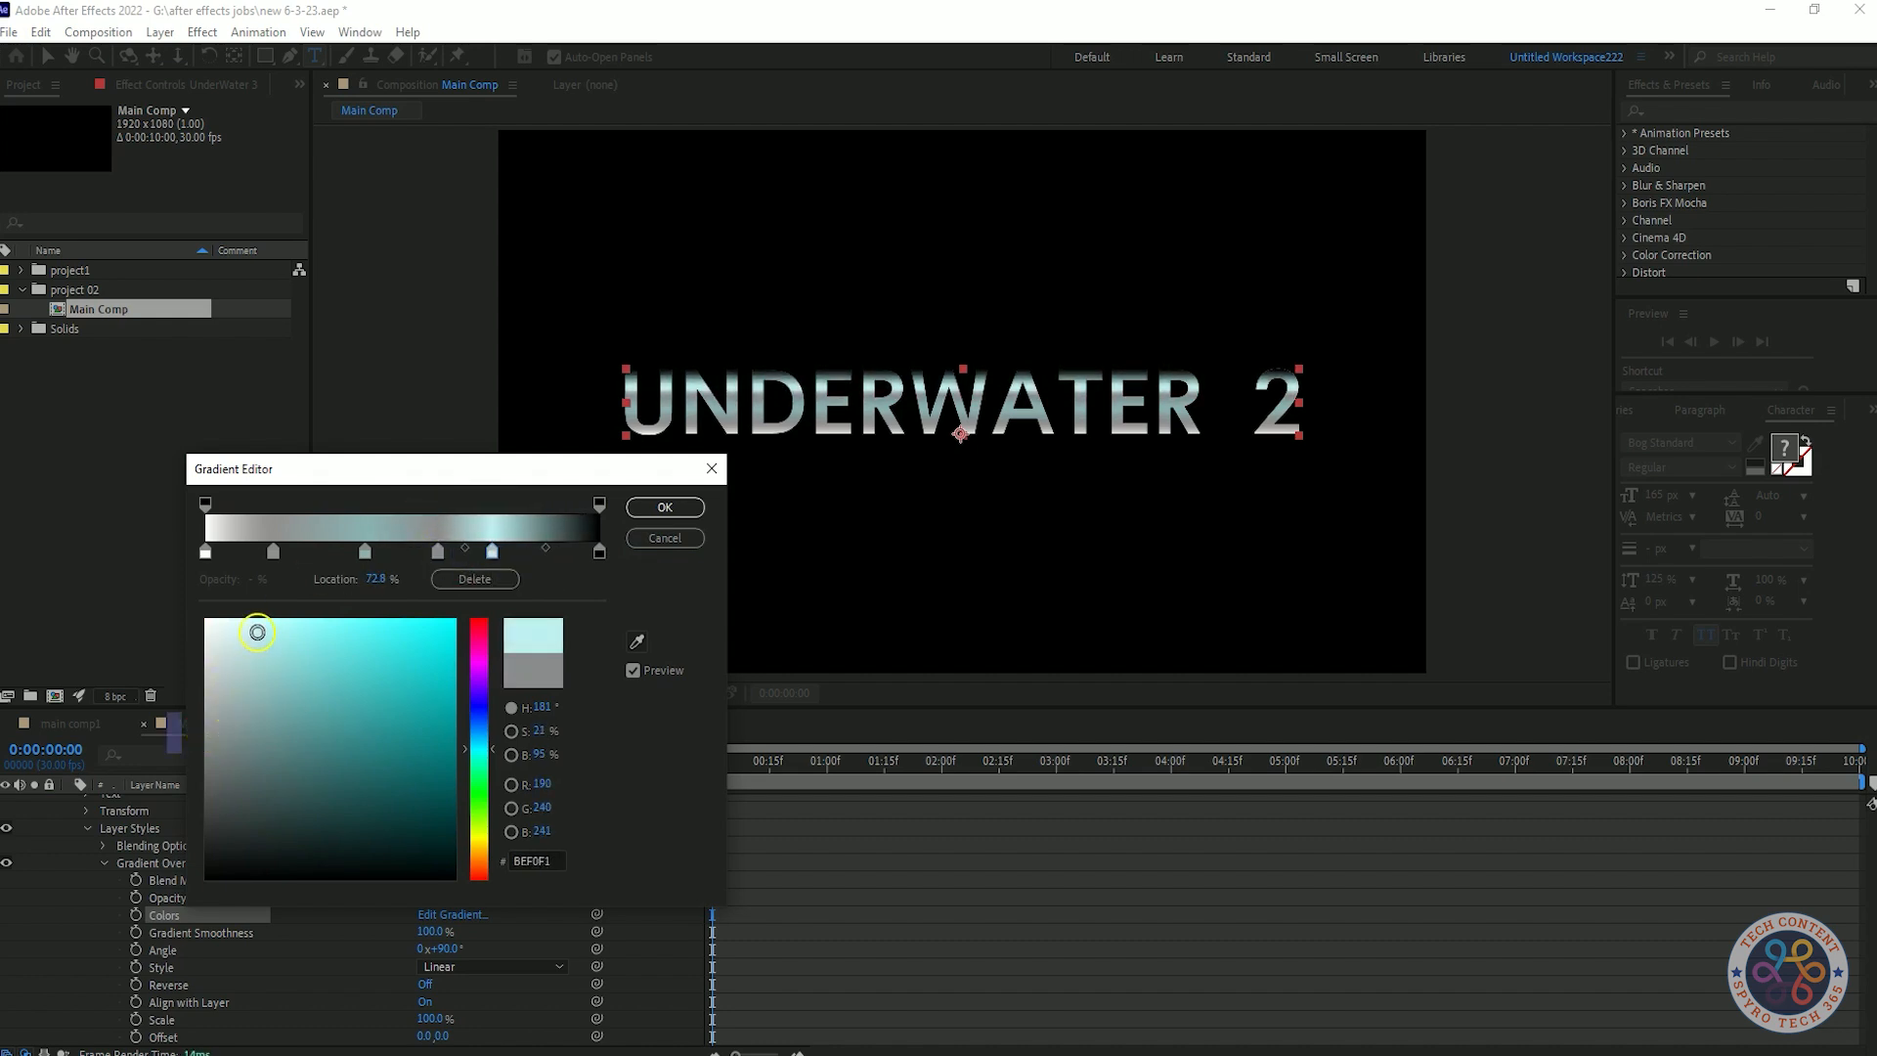
left_click(563, 553)
left_click_drag(248, 653, 206, 662)
- Recolor the gradient's black end stop light grey, shift the neighbouring light grey stop slightly inward, and apply the gradient
left_click(600, 552)
left_click(479, 733)
left_click(212, 659)
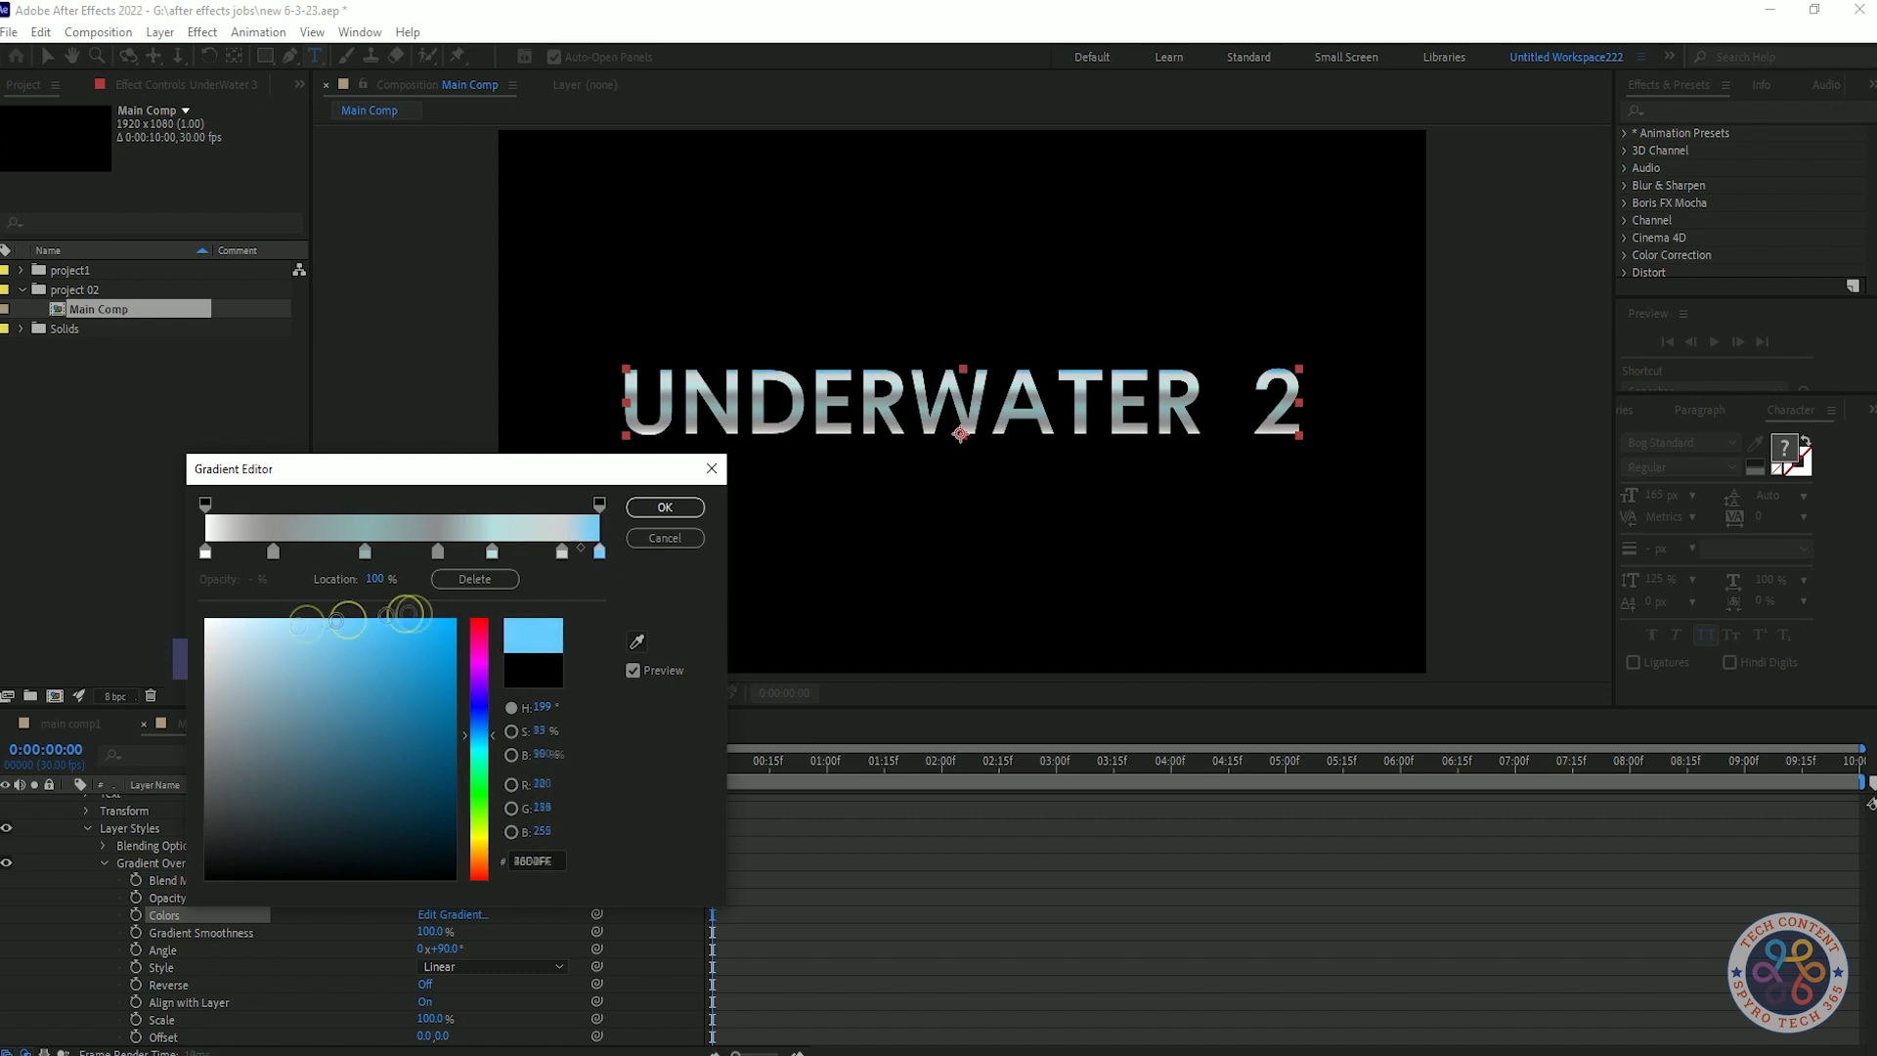
left_click_drag(561, 553, 545, 555)
left_click(580, 553)
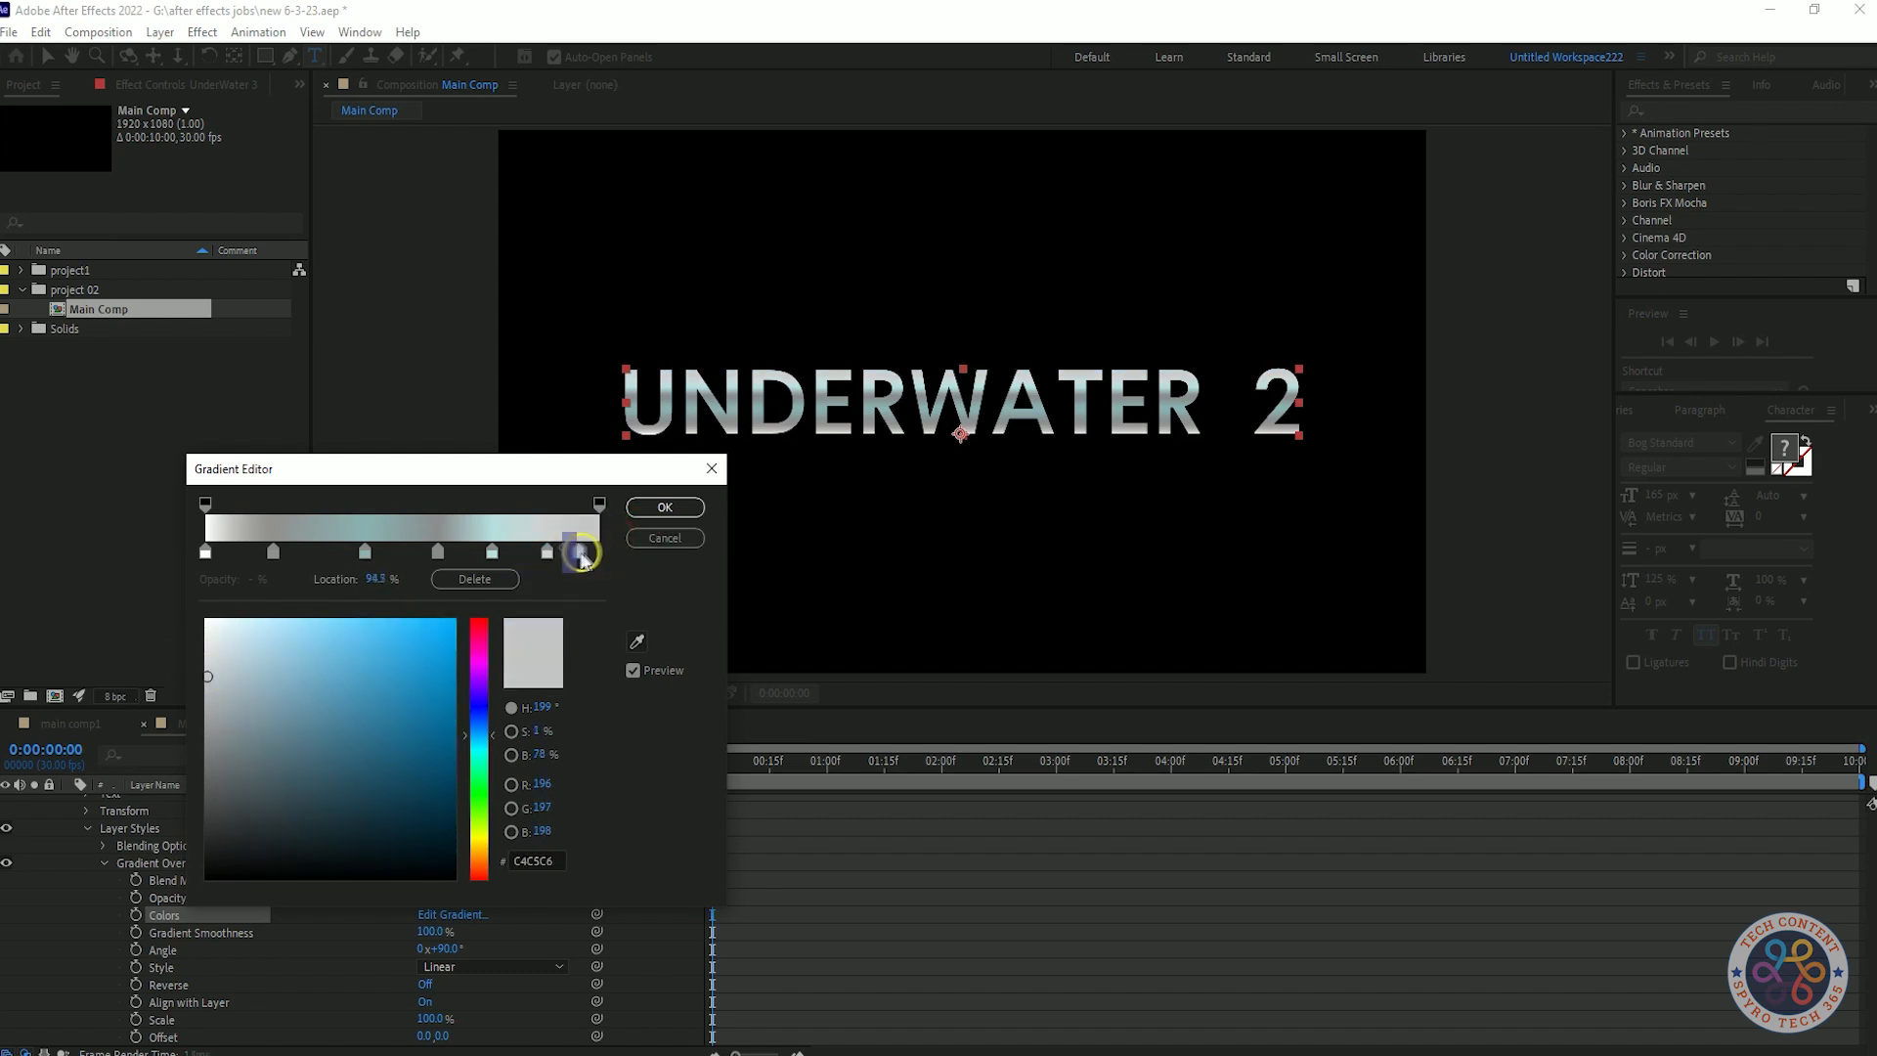
left_click(653, 507)
scroll(332, 841, "up", 1)
left_click(69, 802)
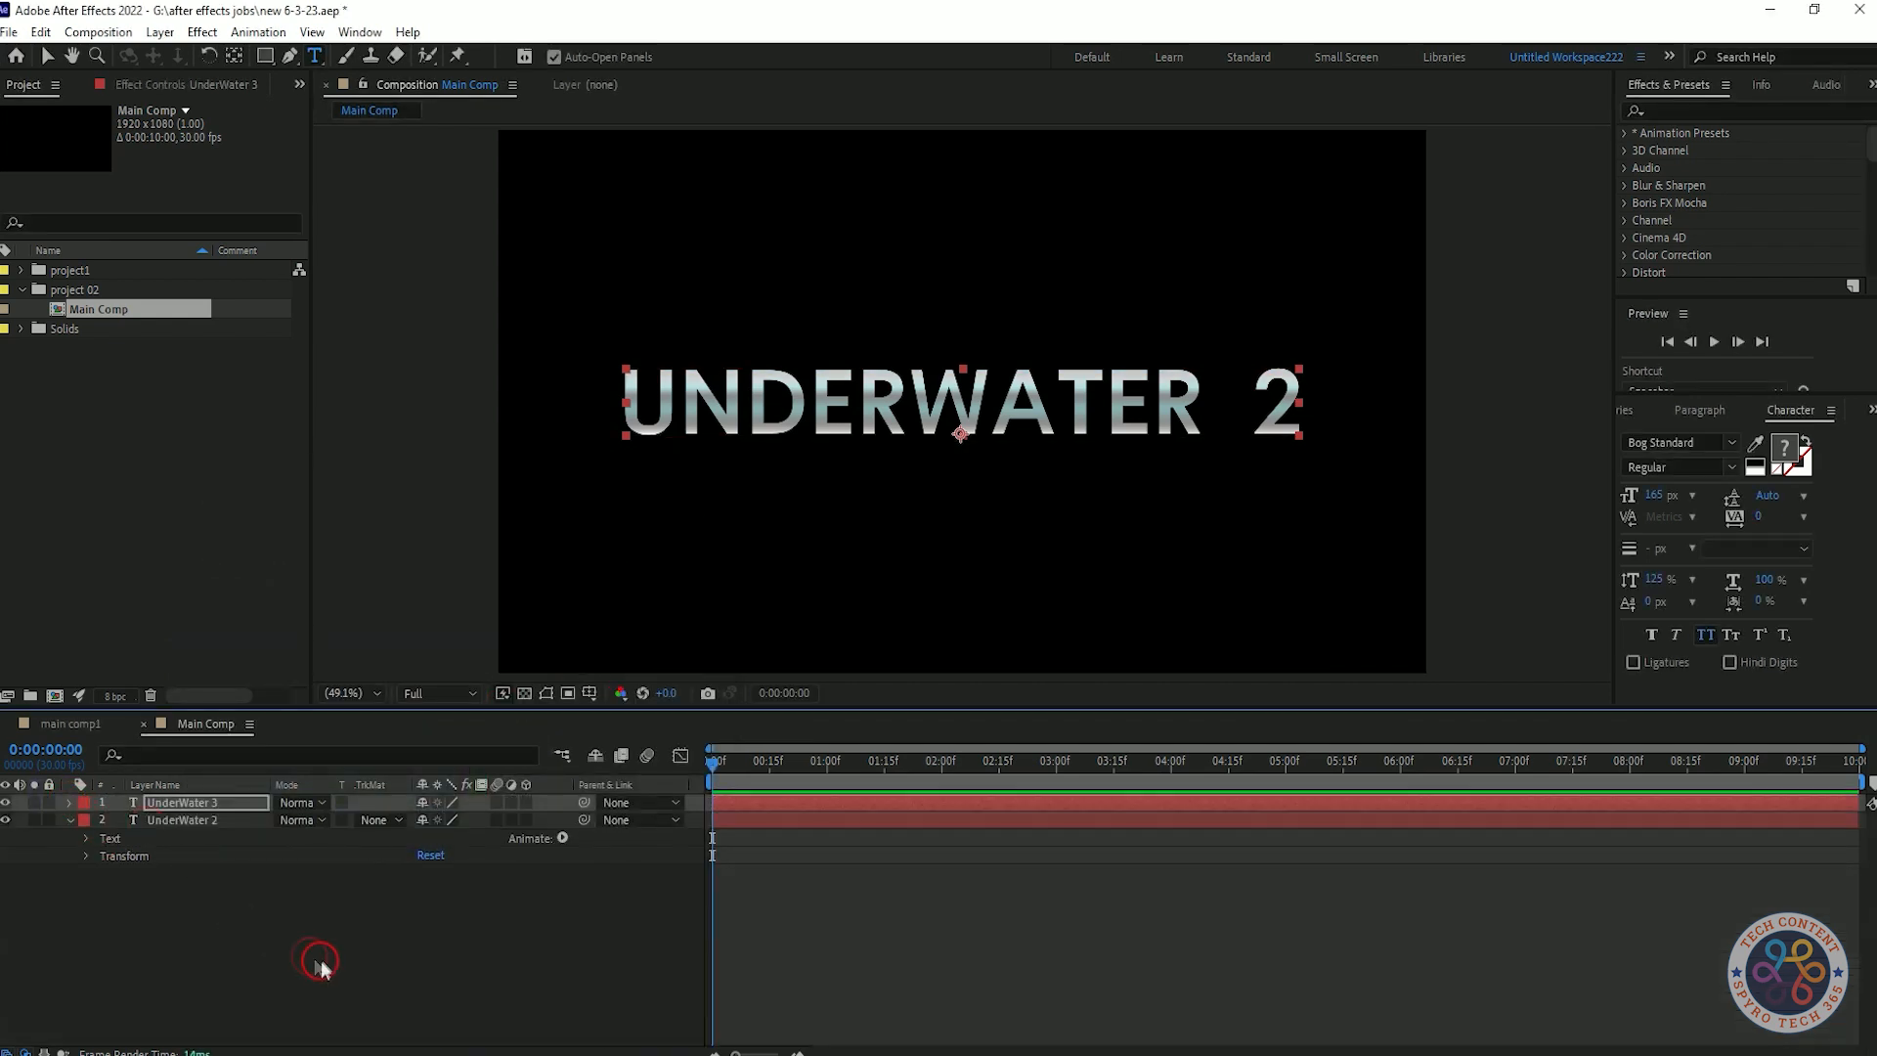
left_click(313, 963)
- Try the Soft Light, Screen and Multiply blending modes on UnderWater 3, and set it to Add
left_click(322, 802)
left_click(399, 583)
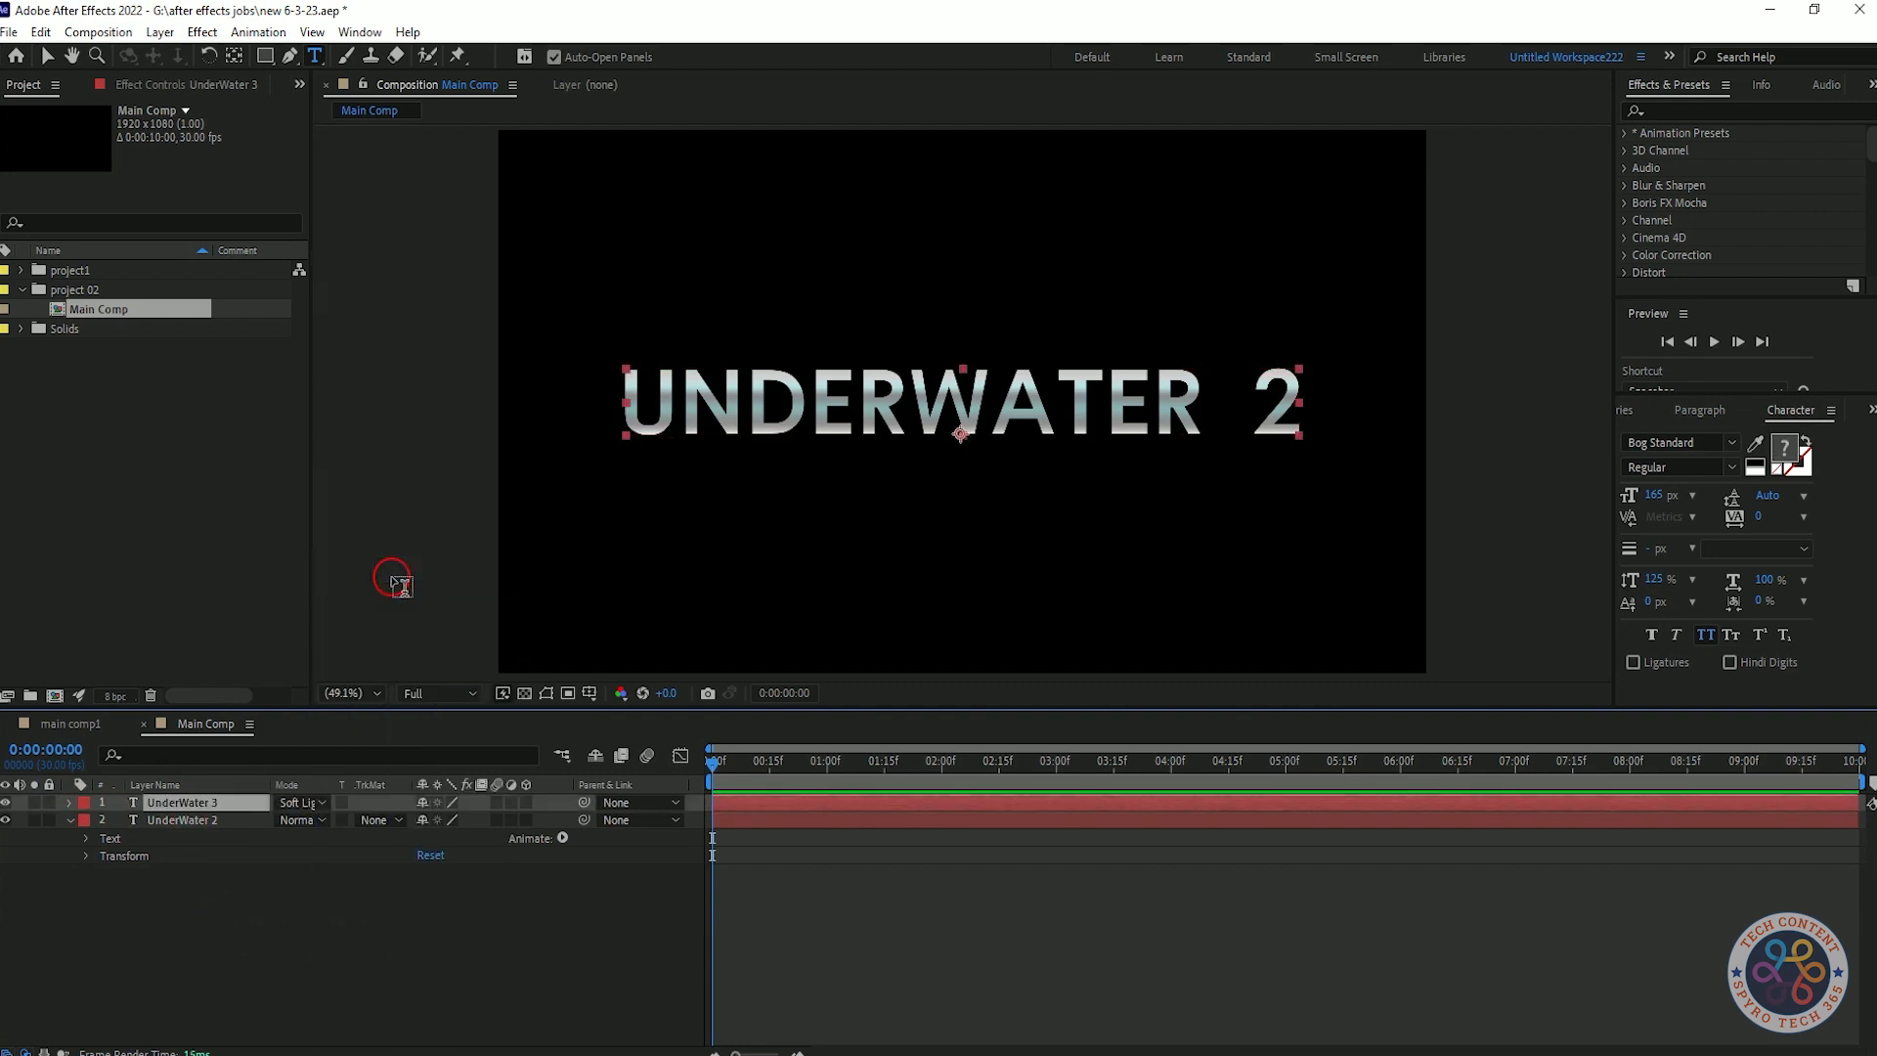
left_click(309, 802)
left_click(403, 439)
left_click(306, 806)
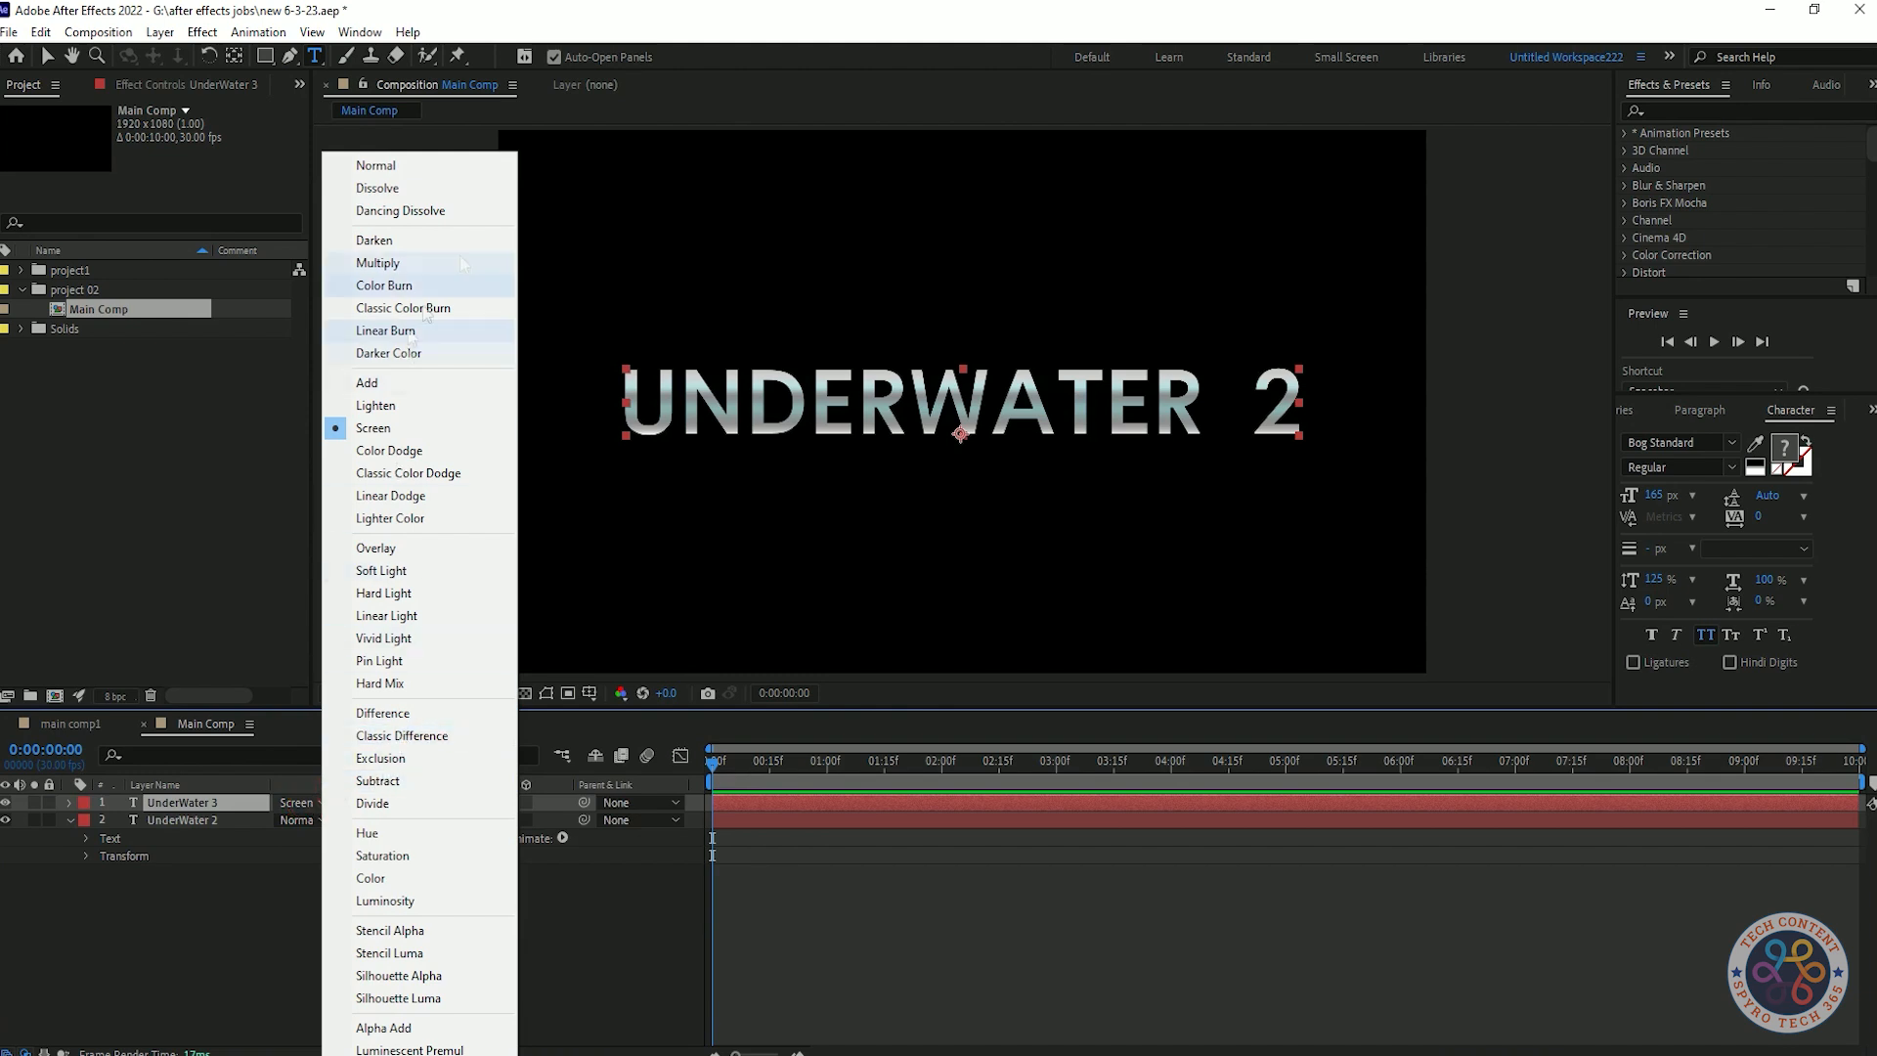
left_click(426, 265)
left_click(312, 804)
left_click(411, 384)
- Try UnderWater 3 beneath UnderWater 2 with a track matte, and move it back above UnderWater 2
left_click_drag(188, 803, 191, 826)
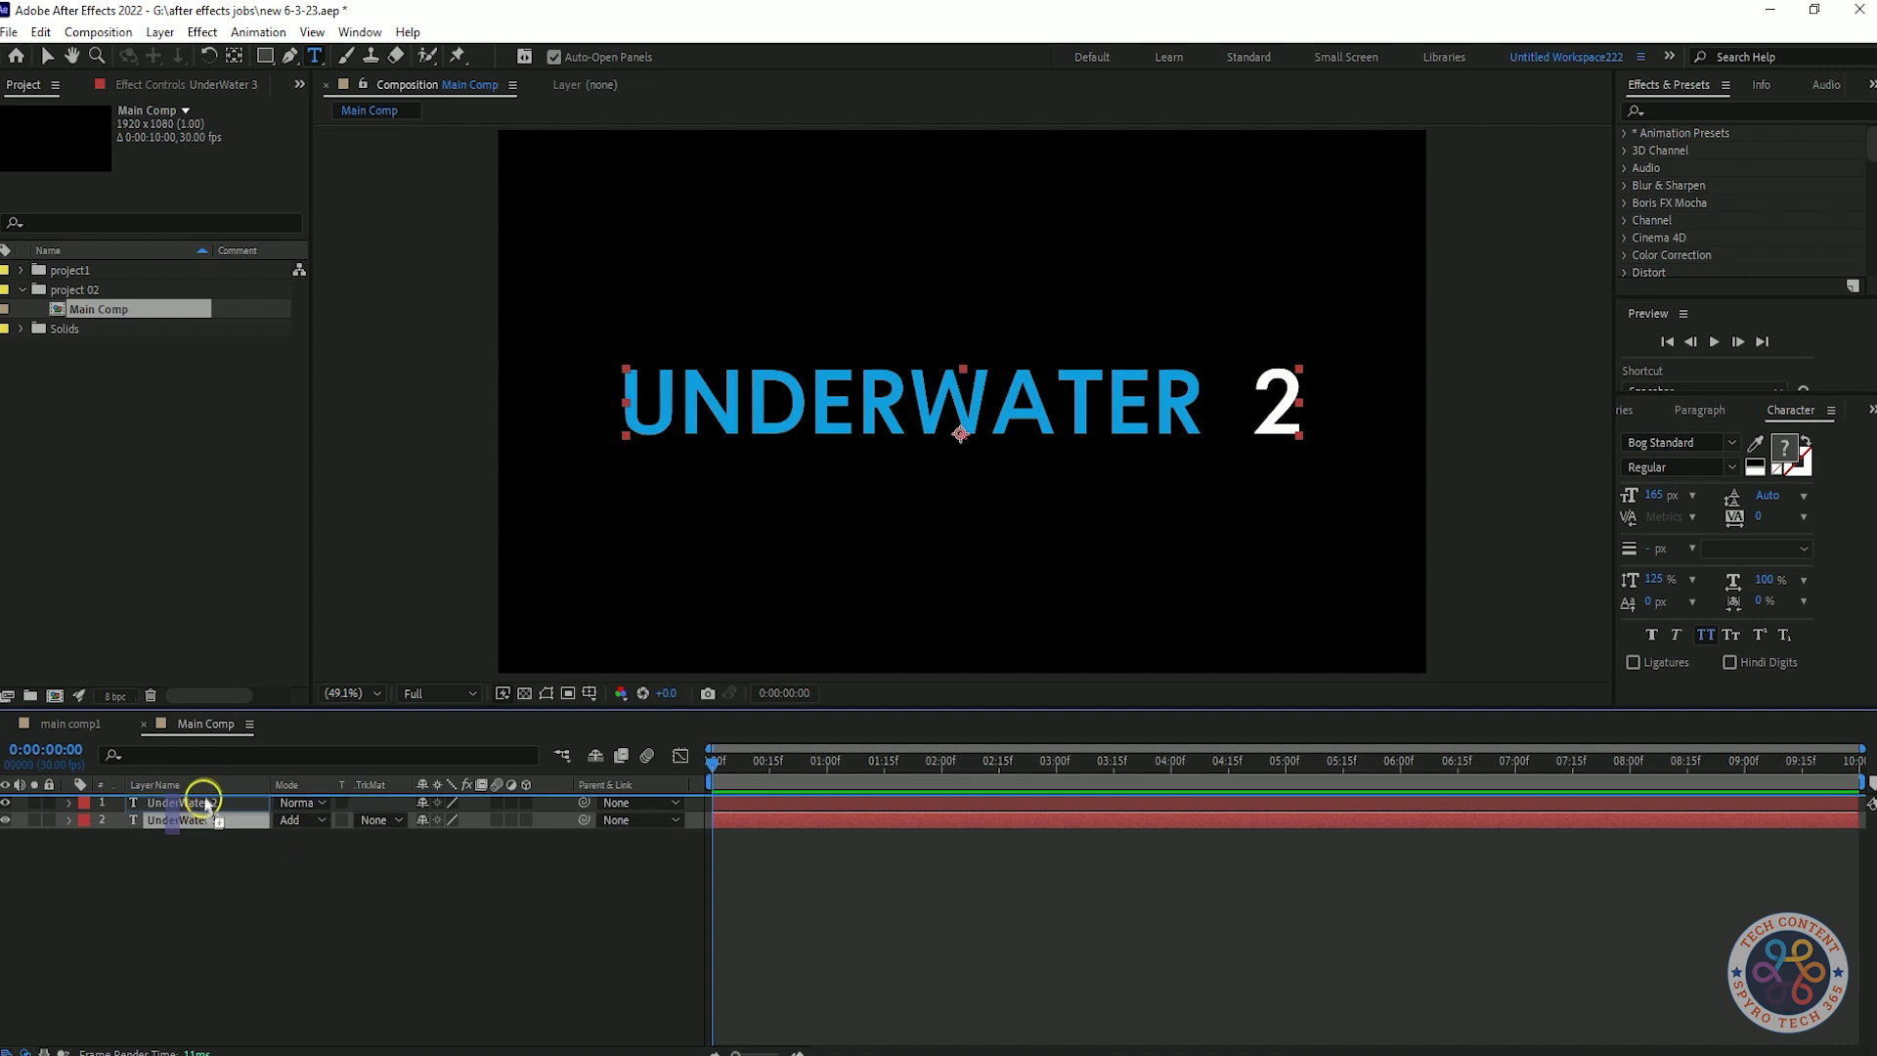
left_click(382, 820)
left_click(425, 868)
left_click(381, 820)
left_click(401, 845)
left_click_drag(147, 819, 176, 796)
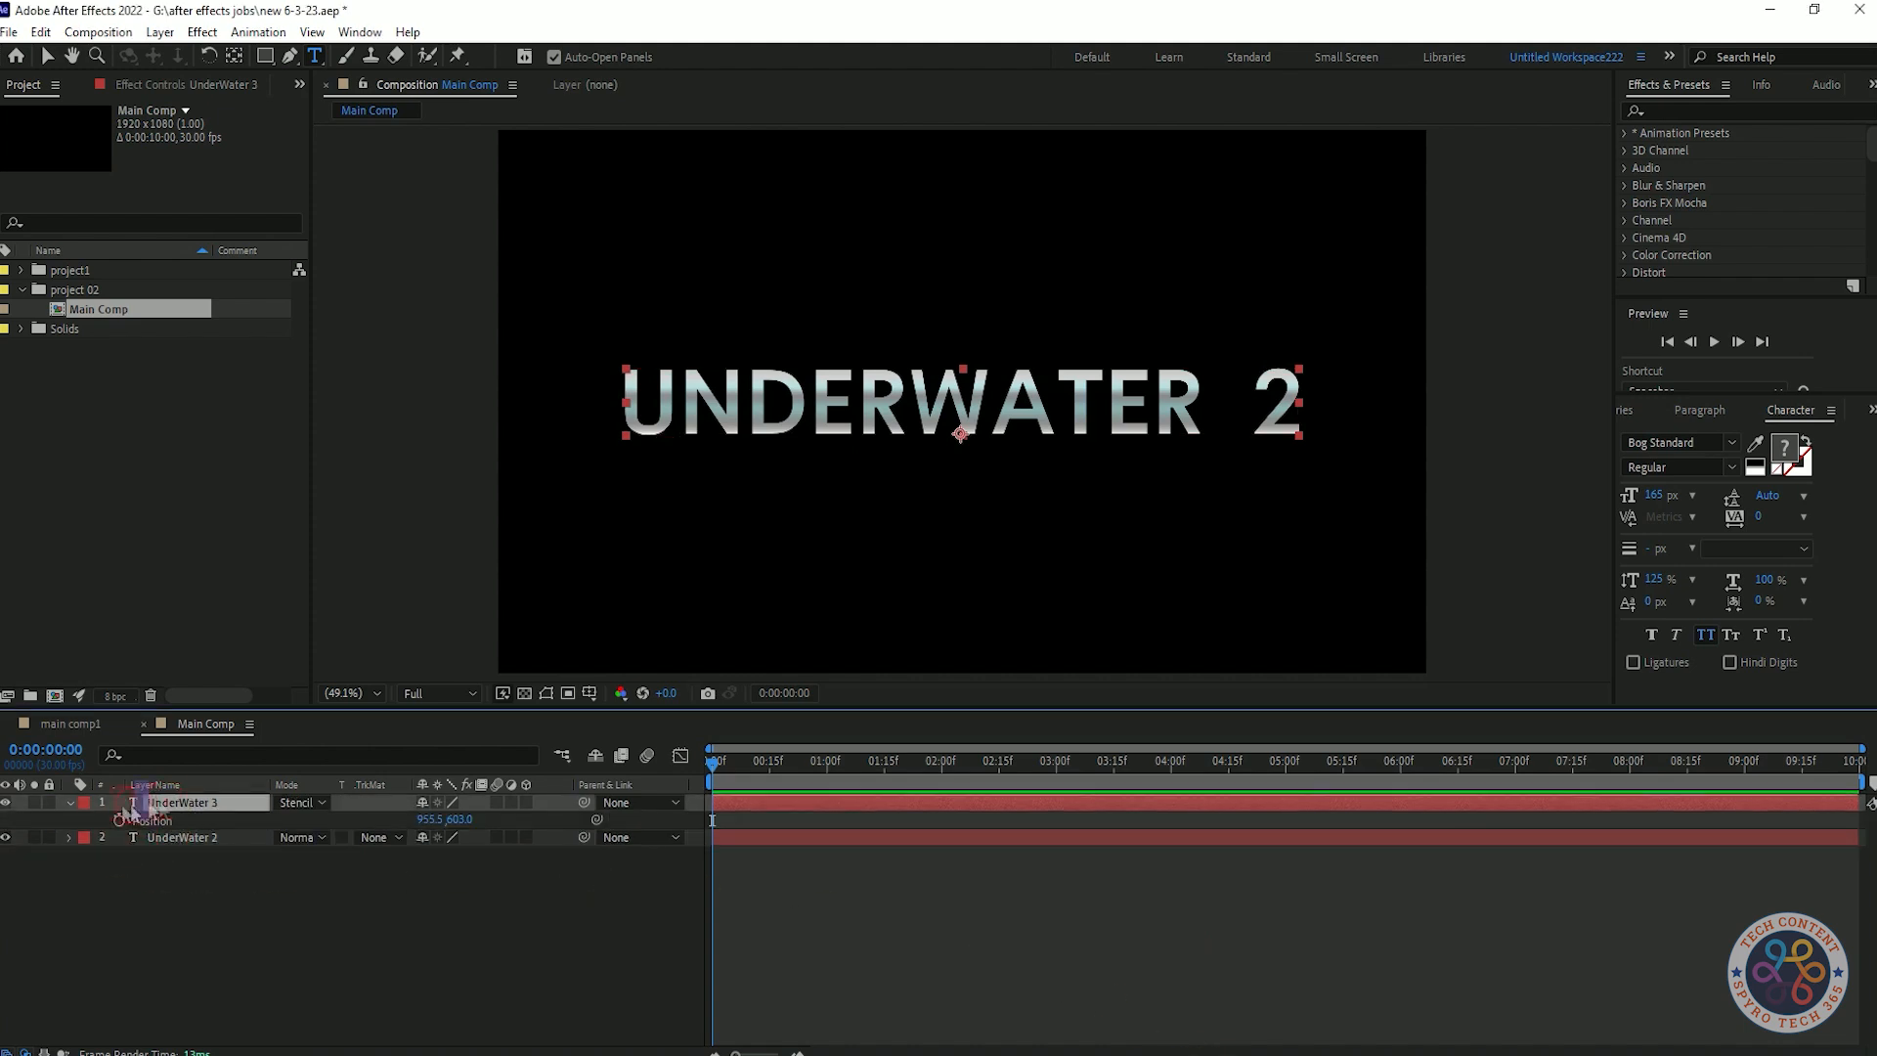
- Look through UnderWater 3's text properties and set the layer's blending mode to Add
left_click(71, 804)
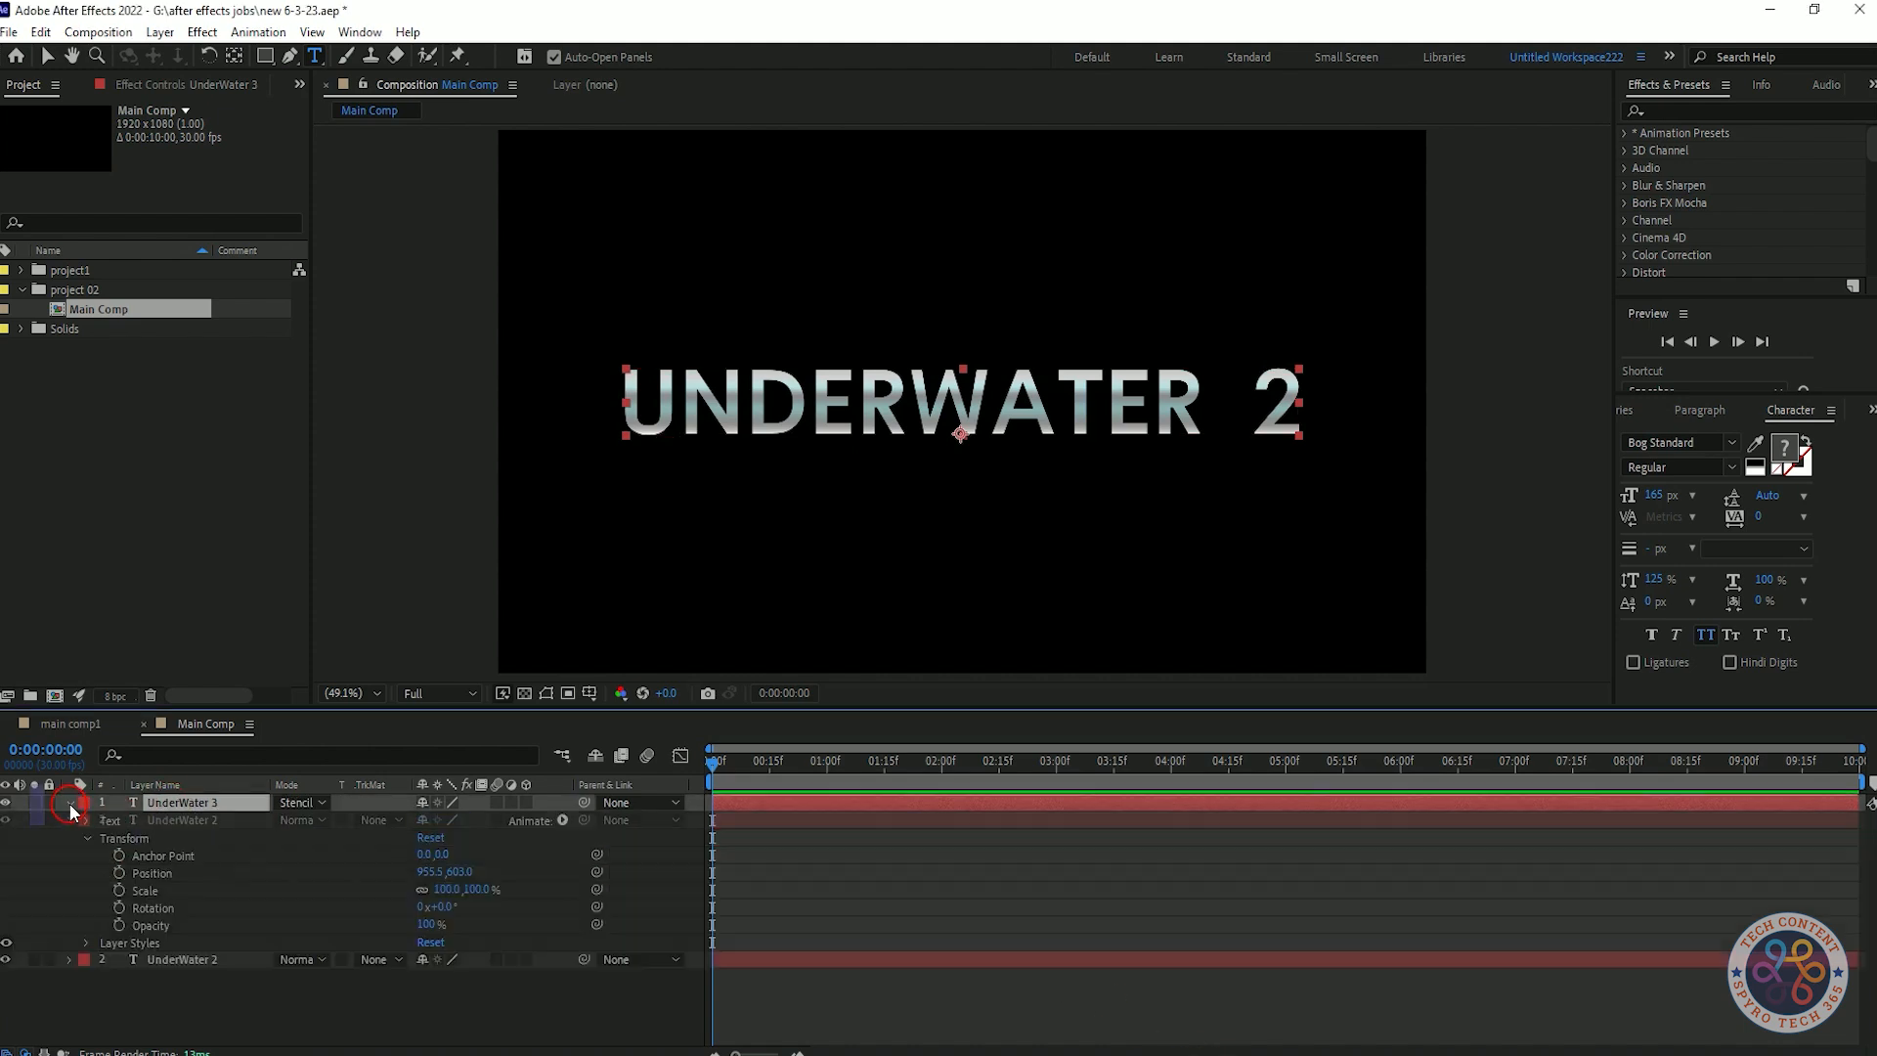
left_click(87, 821)
left_click(104, 873)
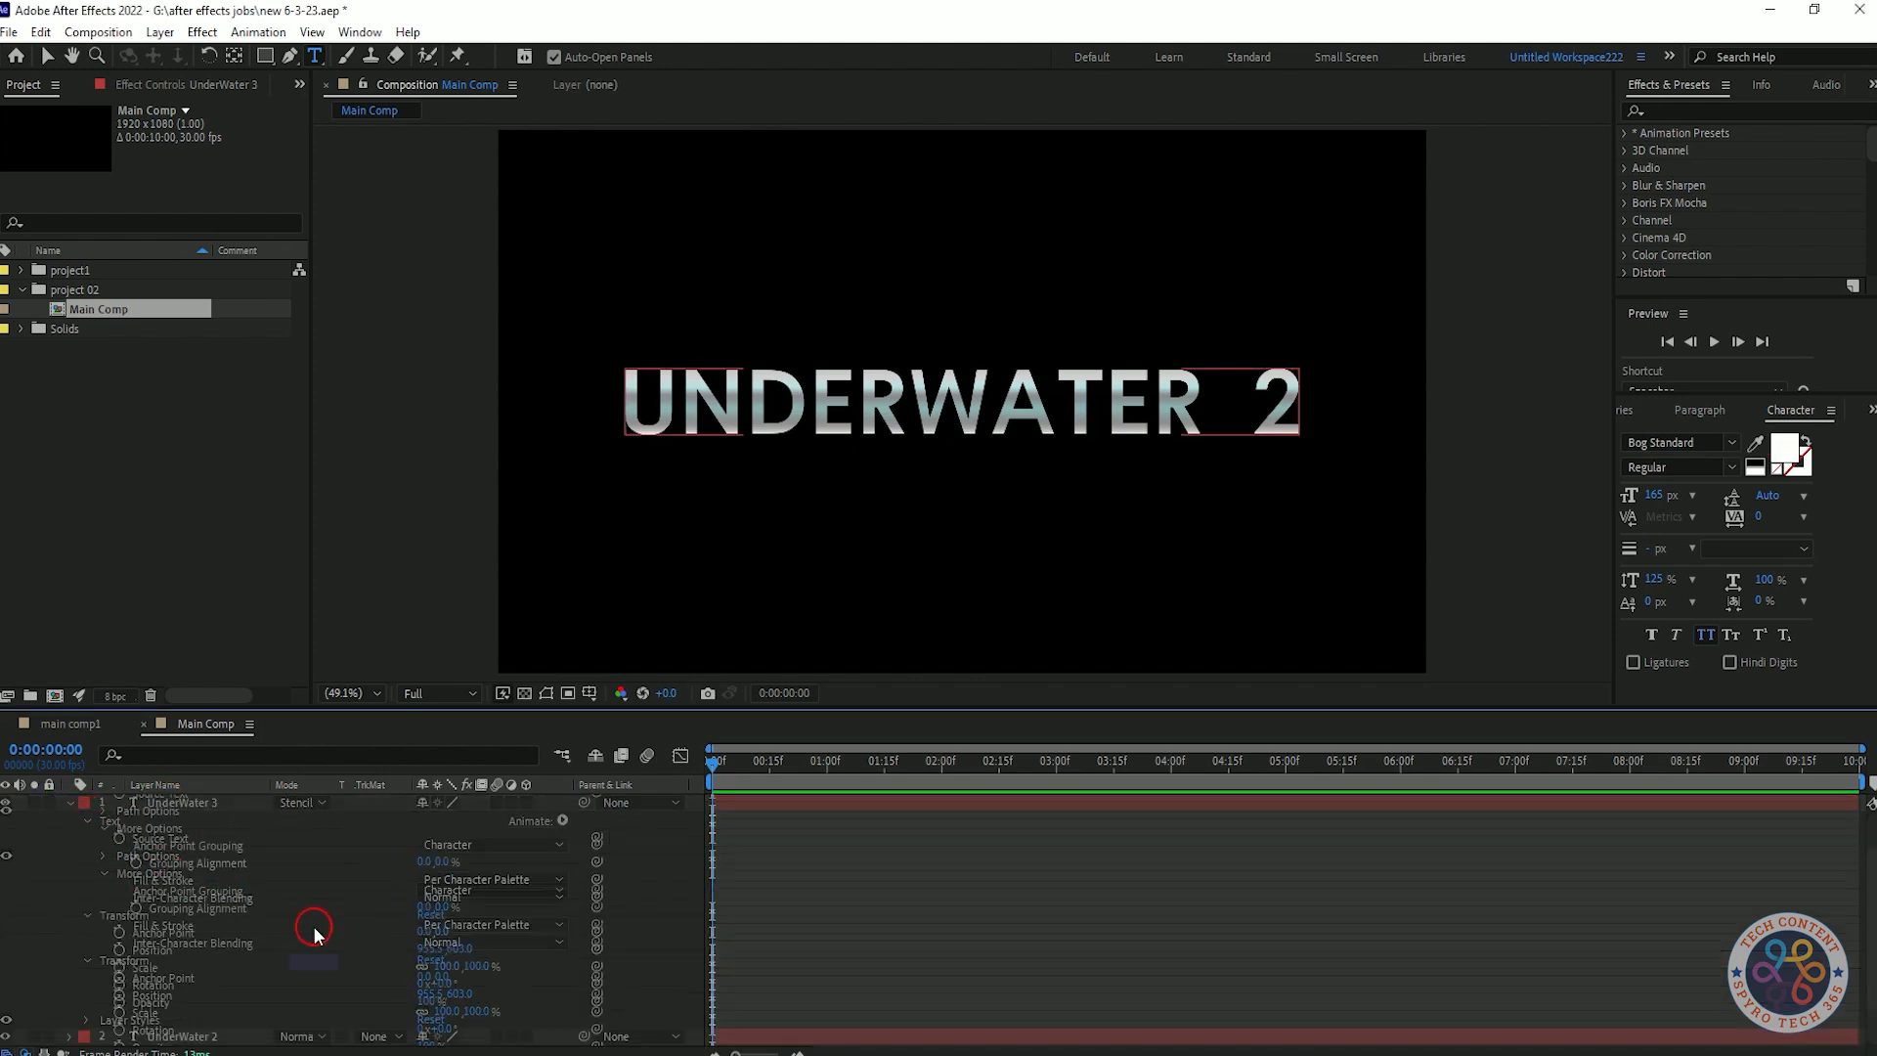
left_click(105, 873)
left_click(303, 802)
left_click(420, 382)
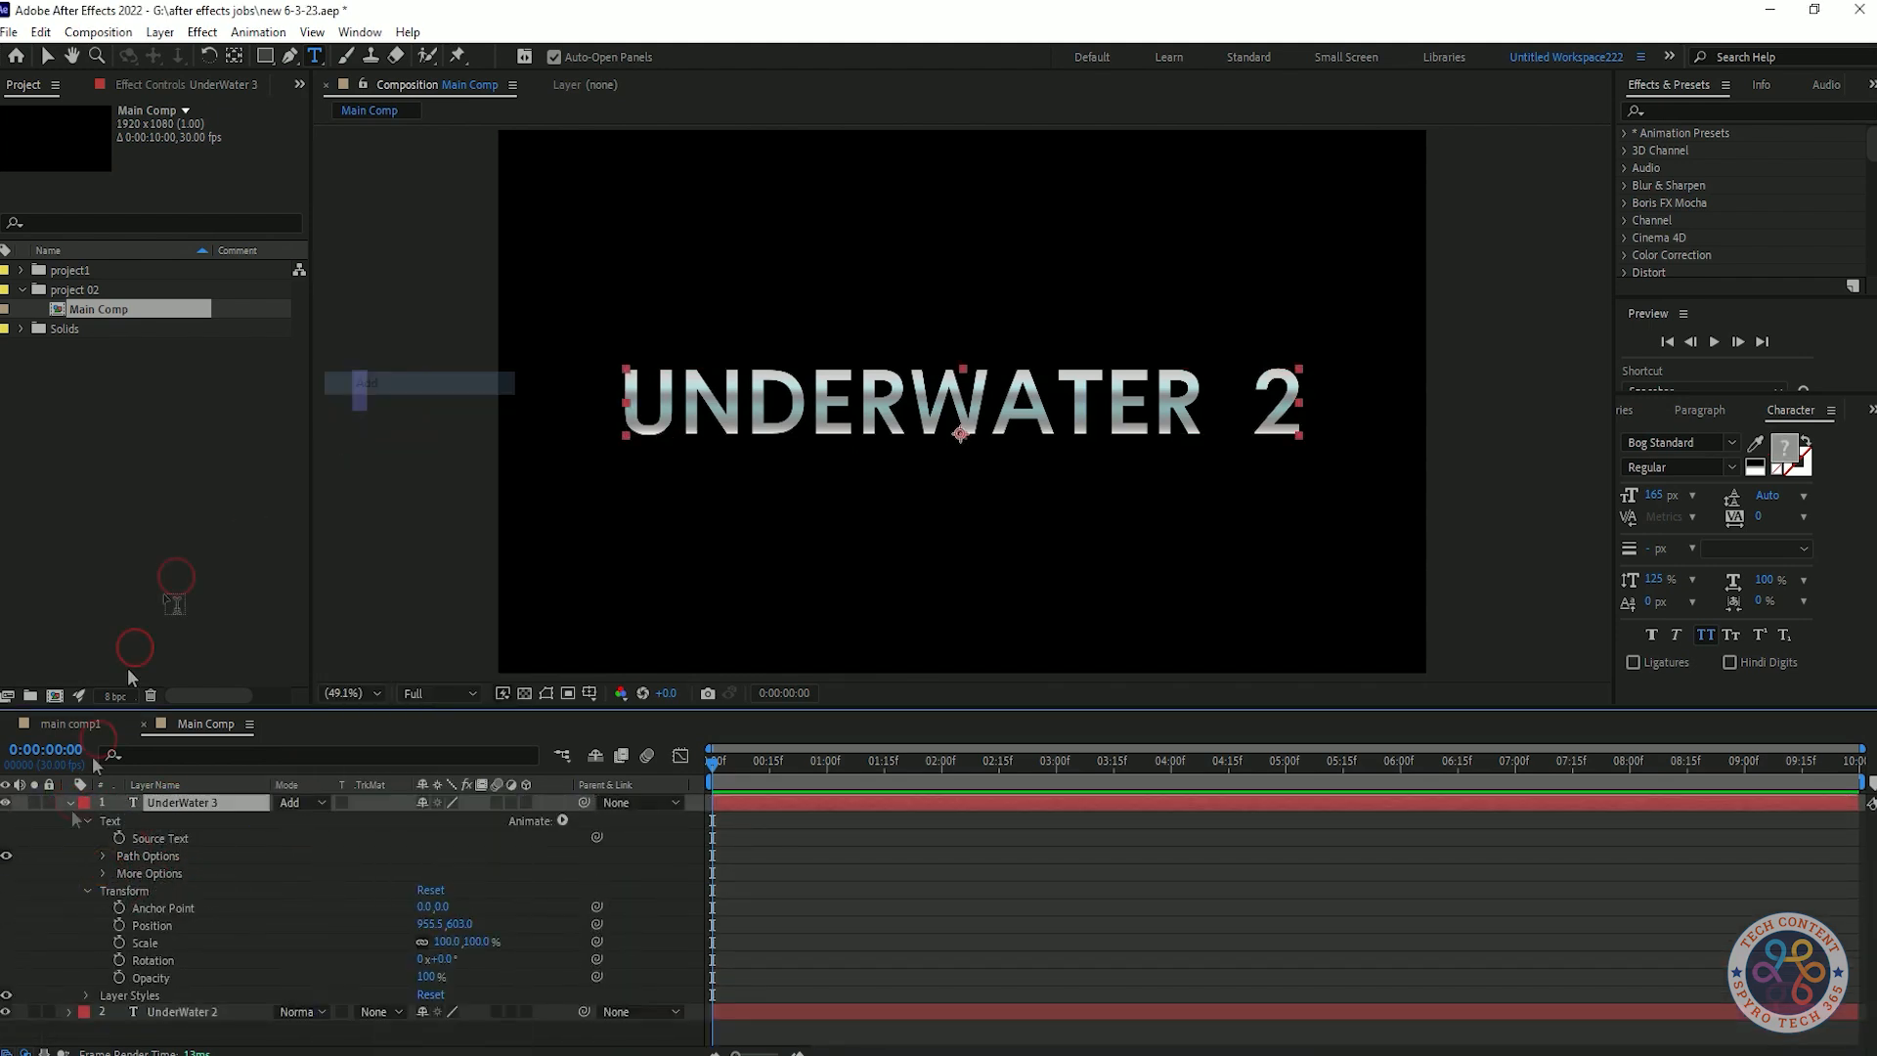
- Reopen UnderWater 3's Gradient Overlay colors and recolor the grey stop at 17.2% to a medium teal
left_click(103, 857)
double_click(102, 890)
left_click(86, 1012)
scroll(297, 918, "down", 1)
left_click(103, 1020)
scroll(114, 1024, "down", 3)
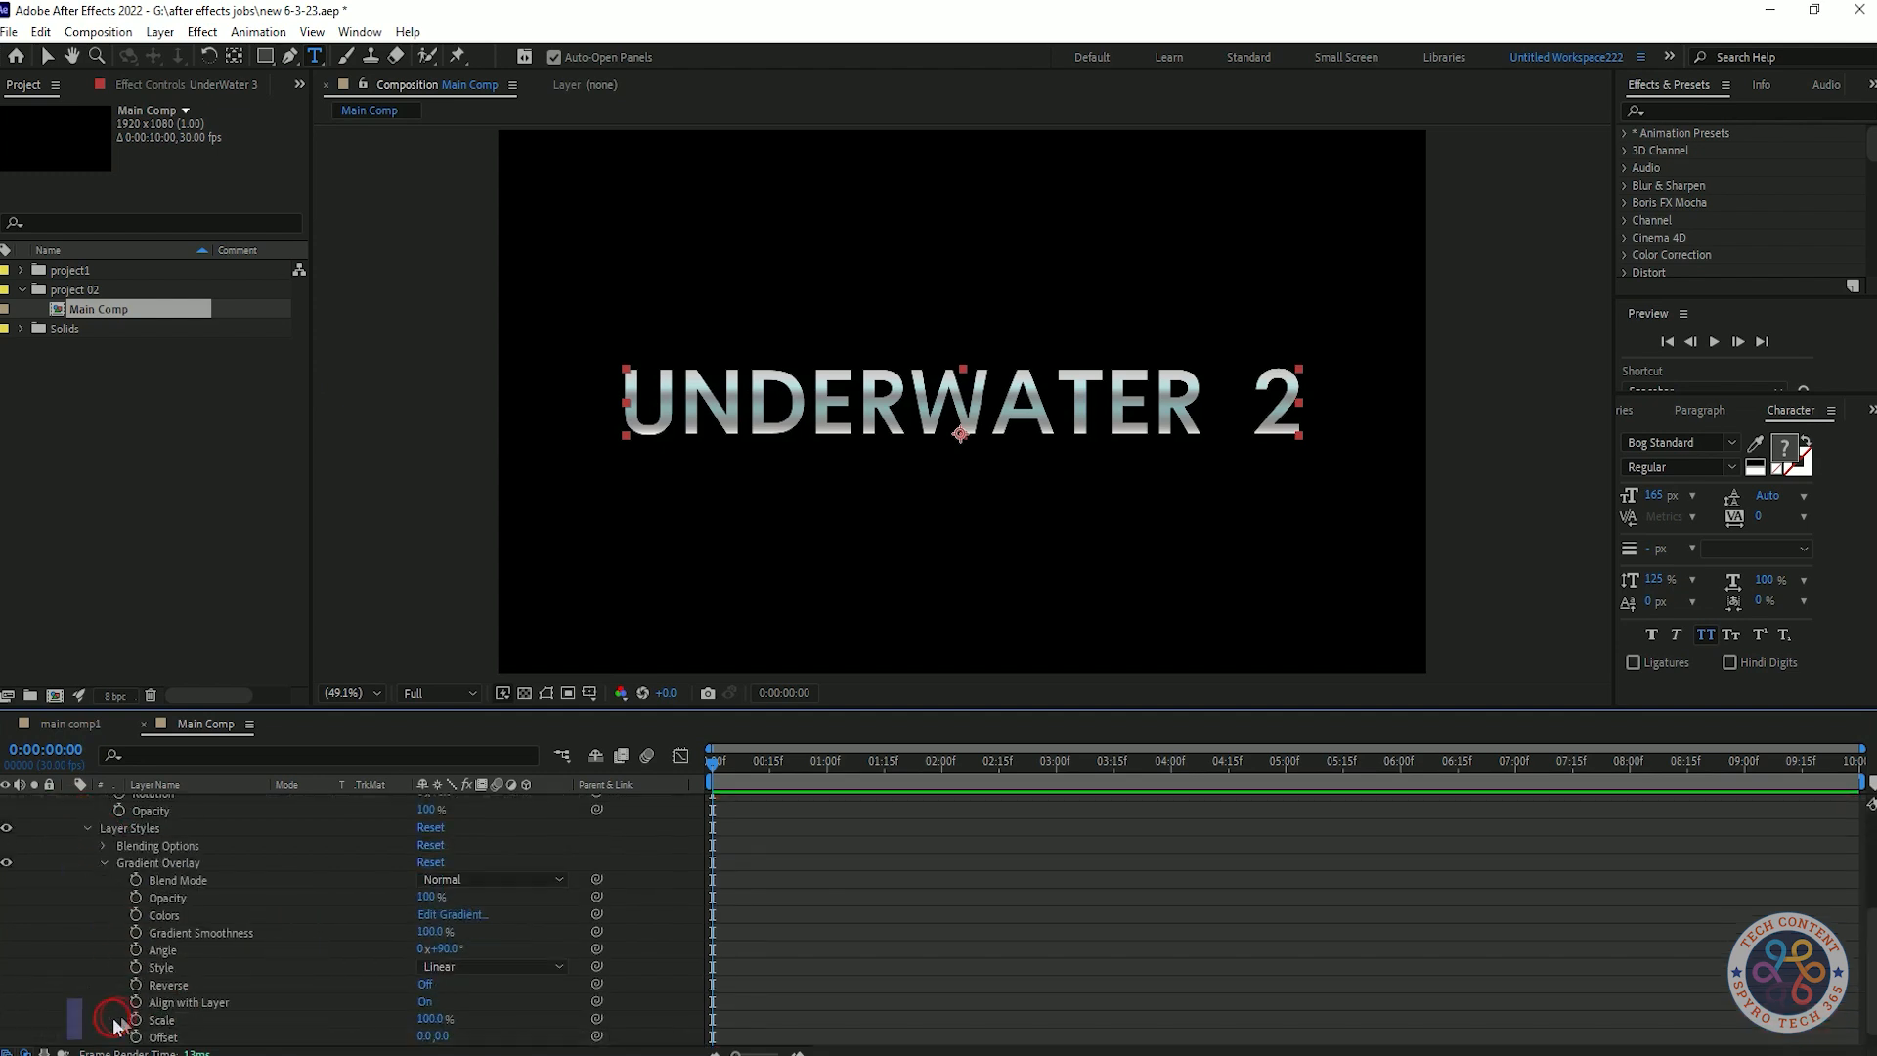
left_click(450, 919)
left_click(476, 745)
left_click(273, 550)
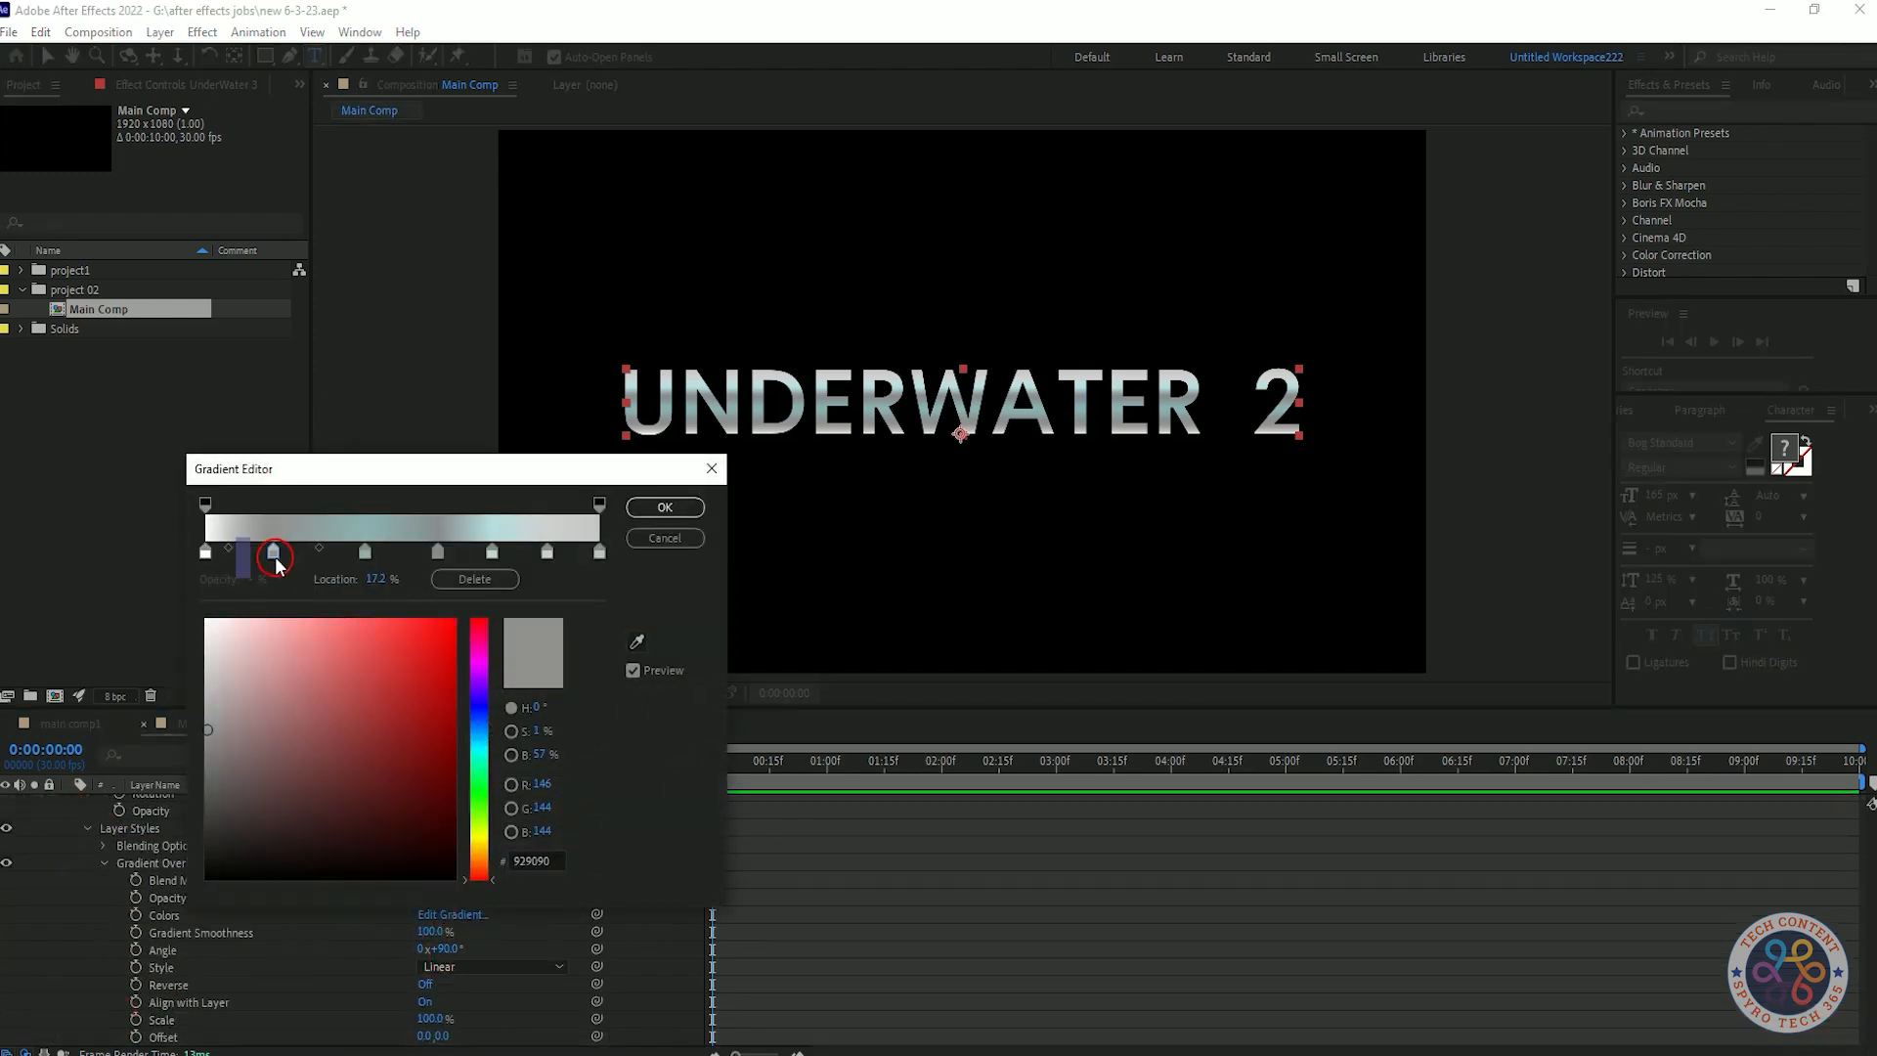
left_click(474, 748)
left_click_drag(217, 730, 355, 728)
- Recolor the gradient's grey stop at 59% to teal 5E8686, move it to 66.3%, and apply the gradient
left_click(435, 556)
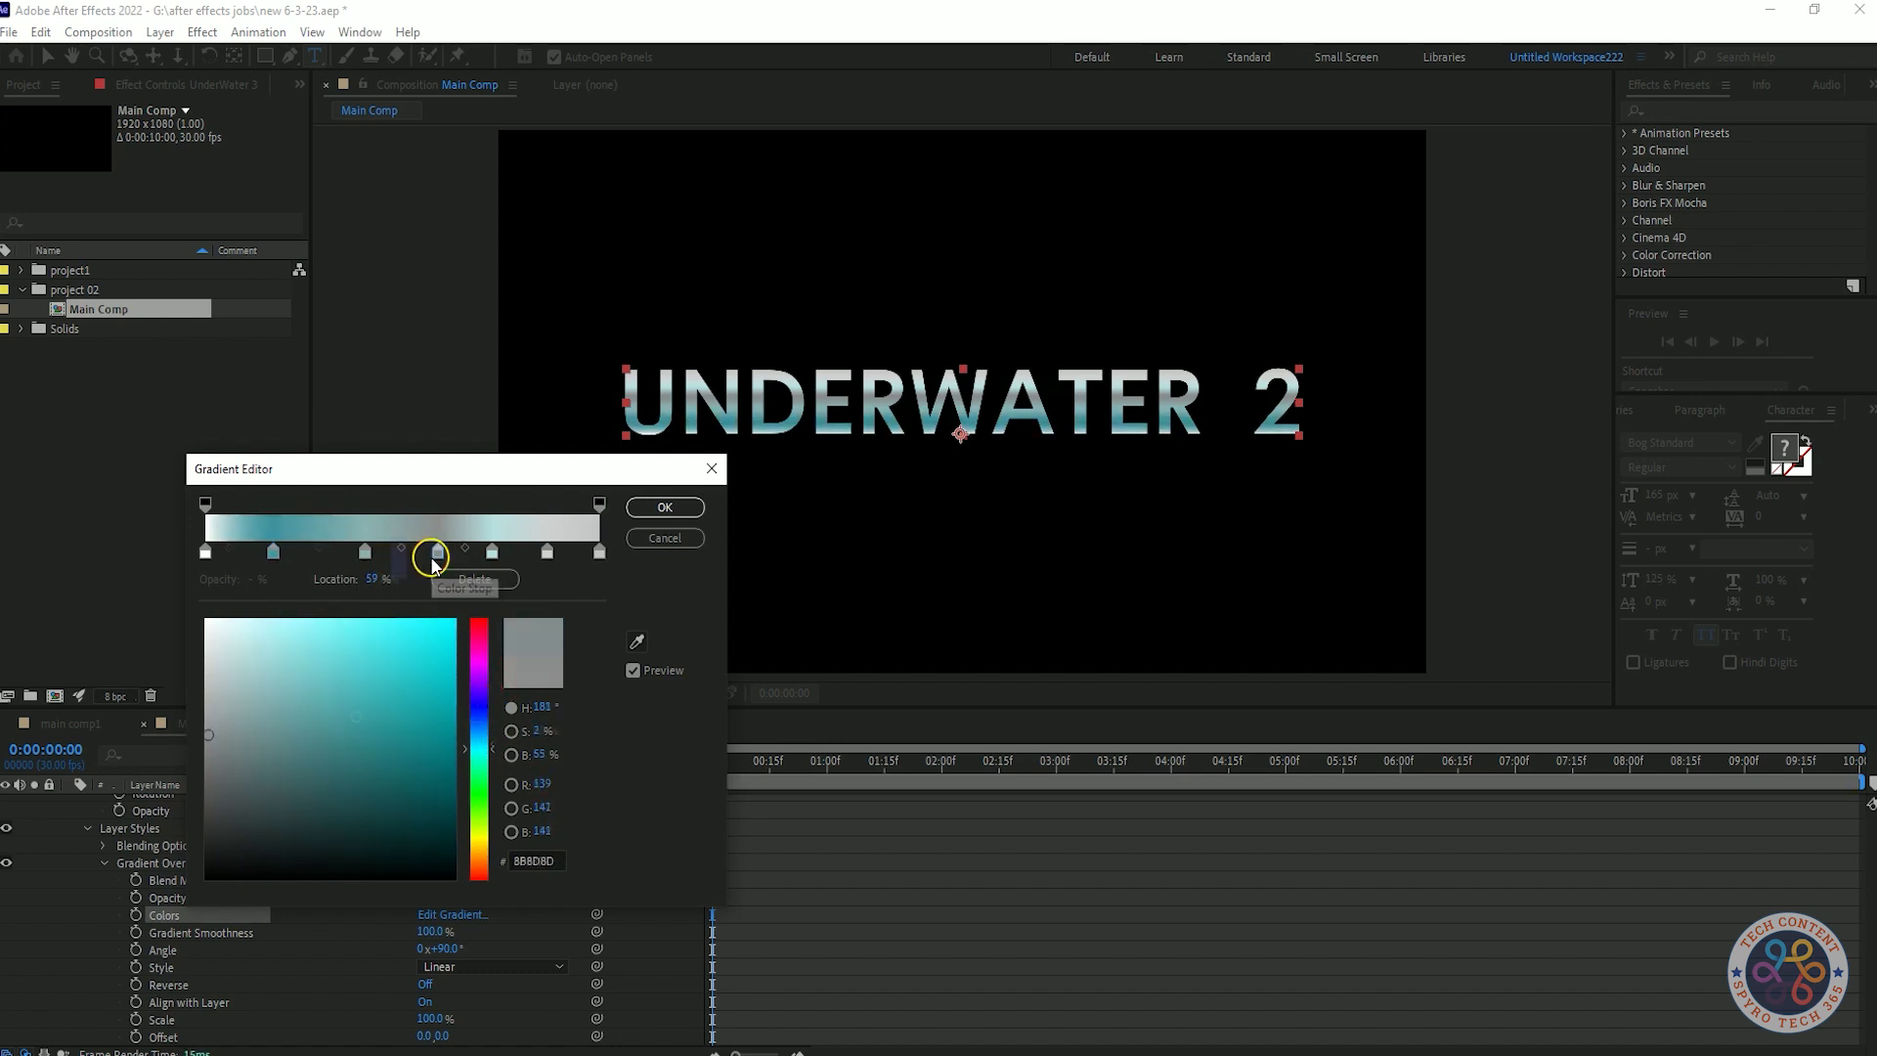
left_click_drag(340, 695, 271, 721)
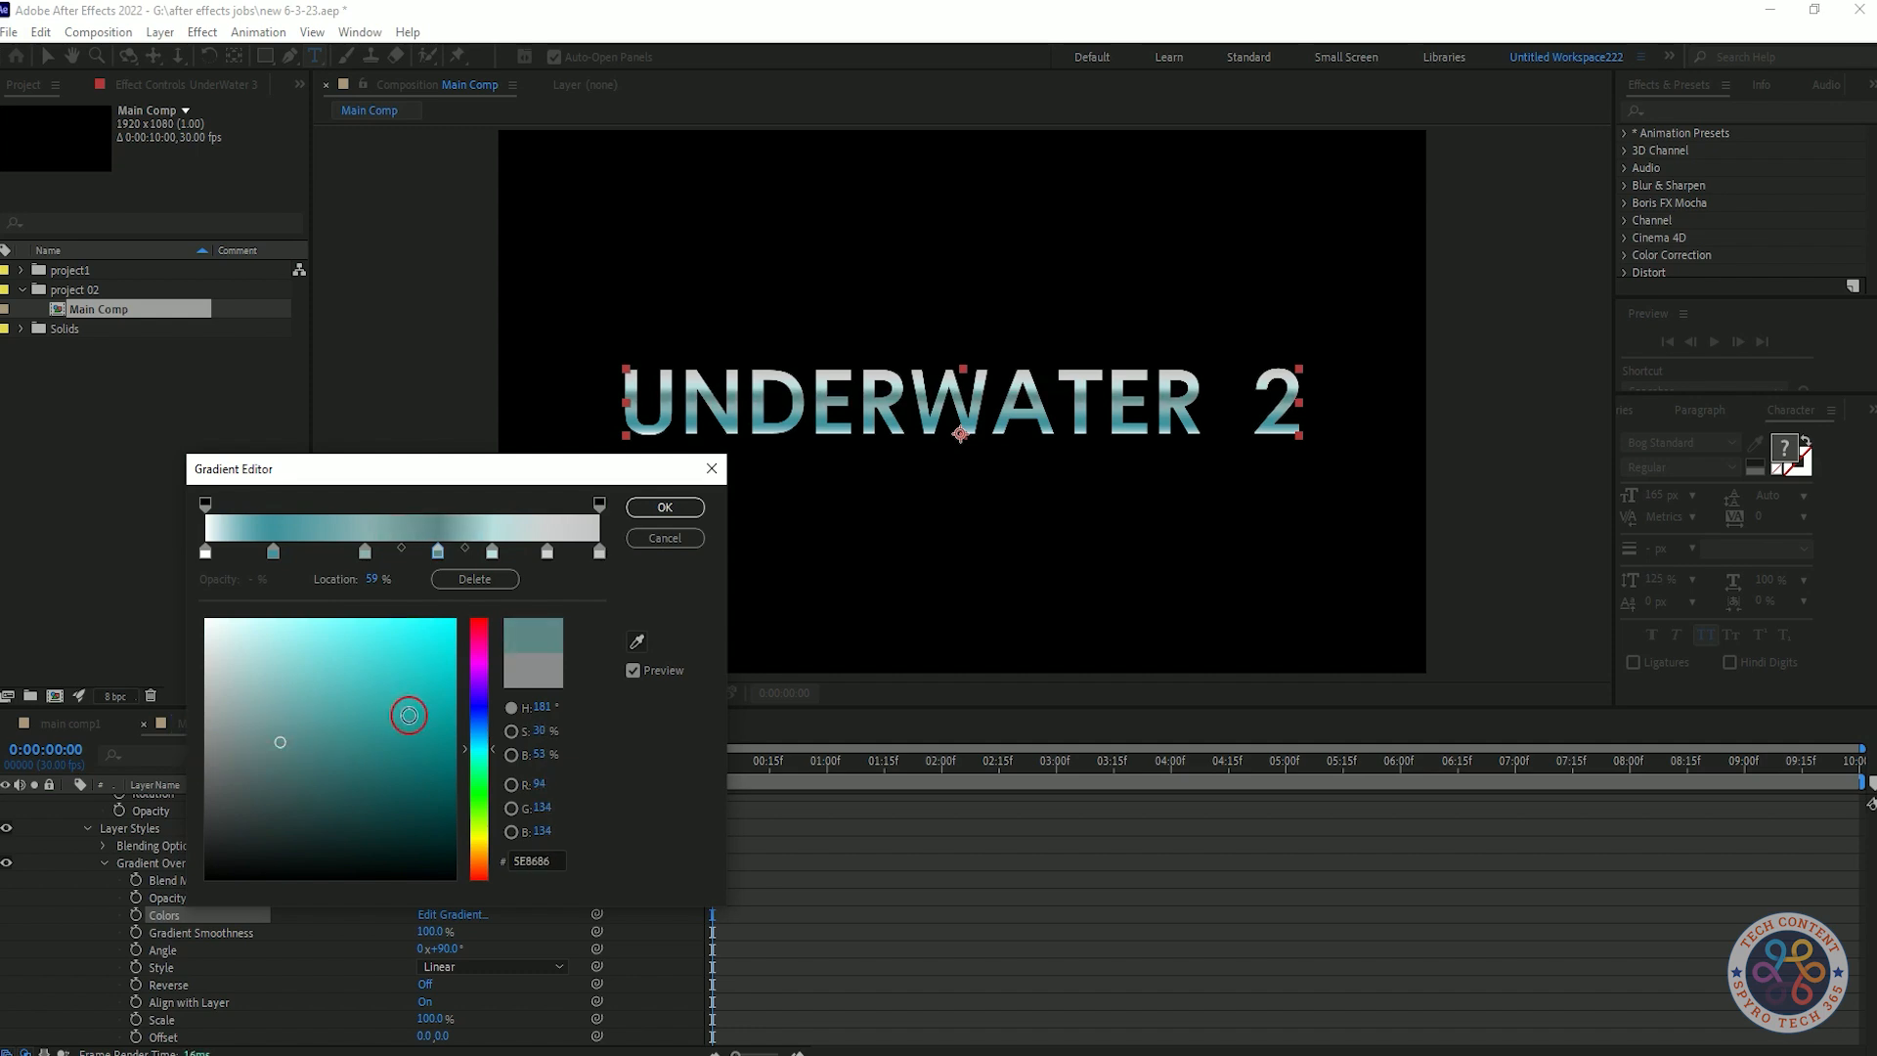
left_click_drag(422, 557, 468, 556)
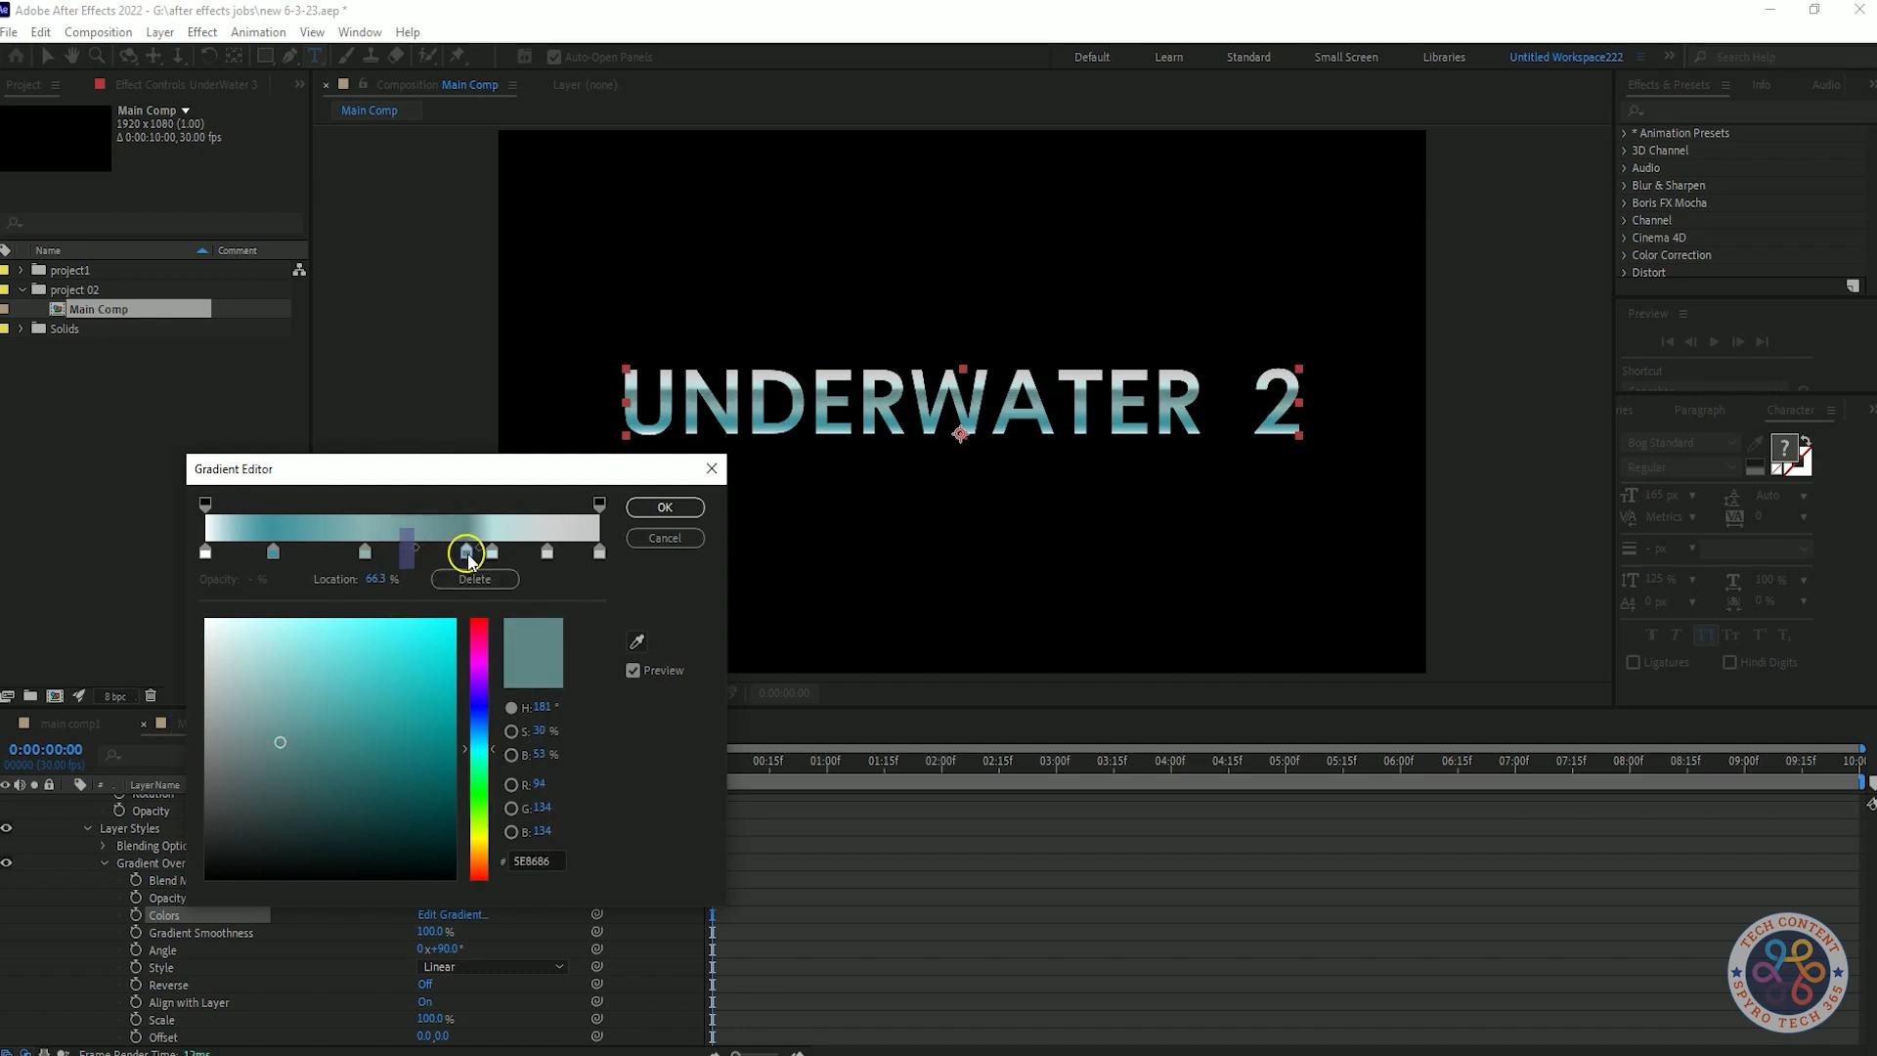
left_click(665, 507)
- Place UnderWater 3 below UnderWater 2 and make both text layers 3D
scroll(244, 880, "up", 4)
left_click(70, 803)
left_click_drag(177, 803, 174, 833)
left_click_drag(526, 803, 526, 820)
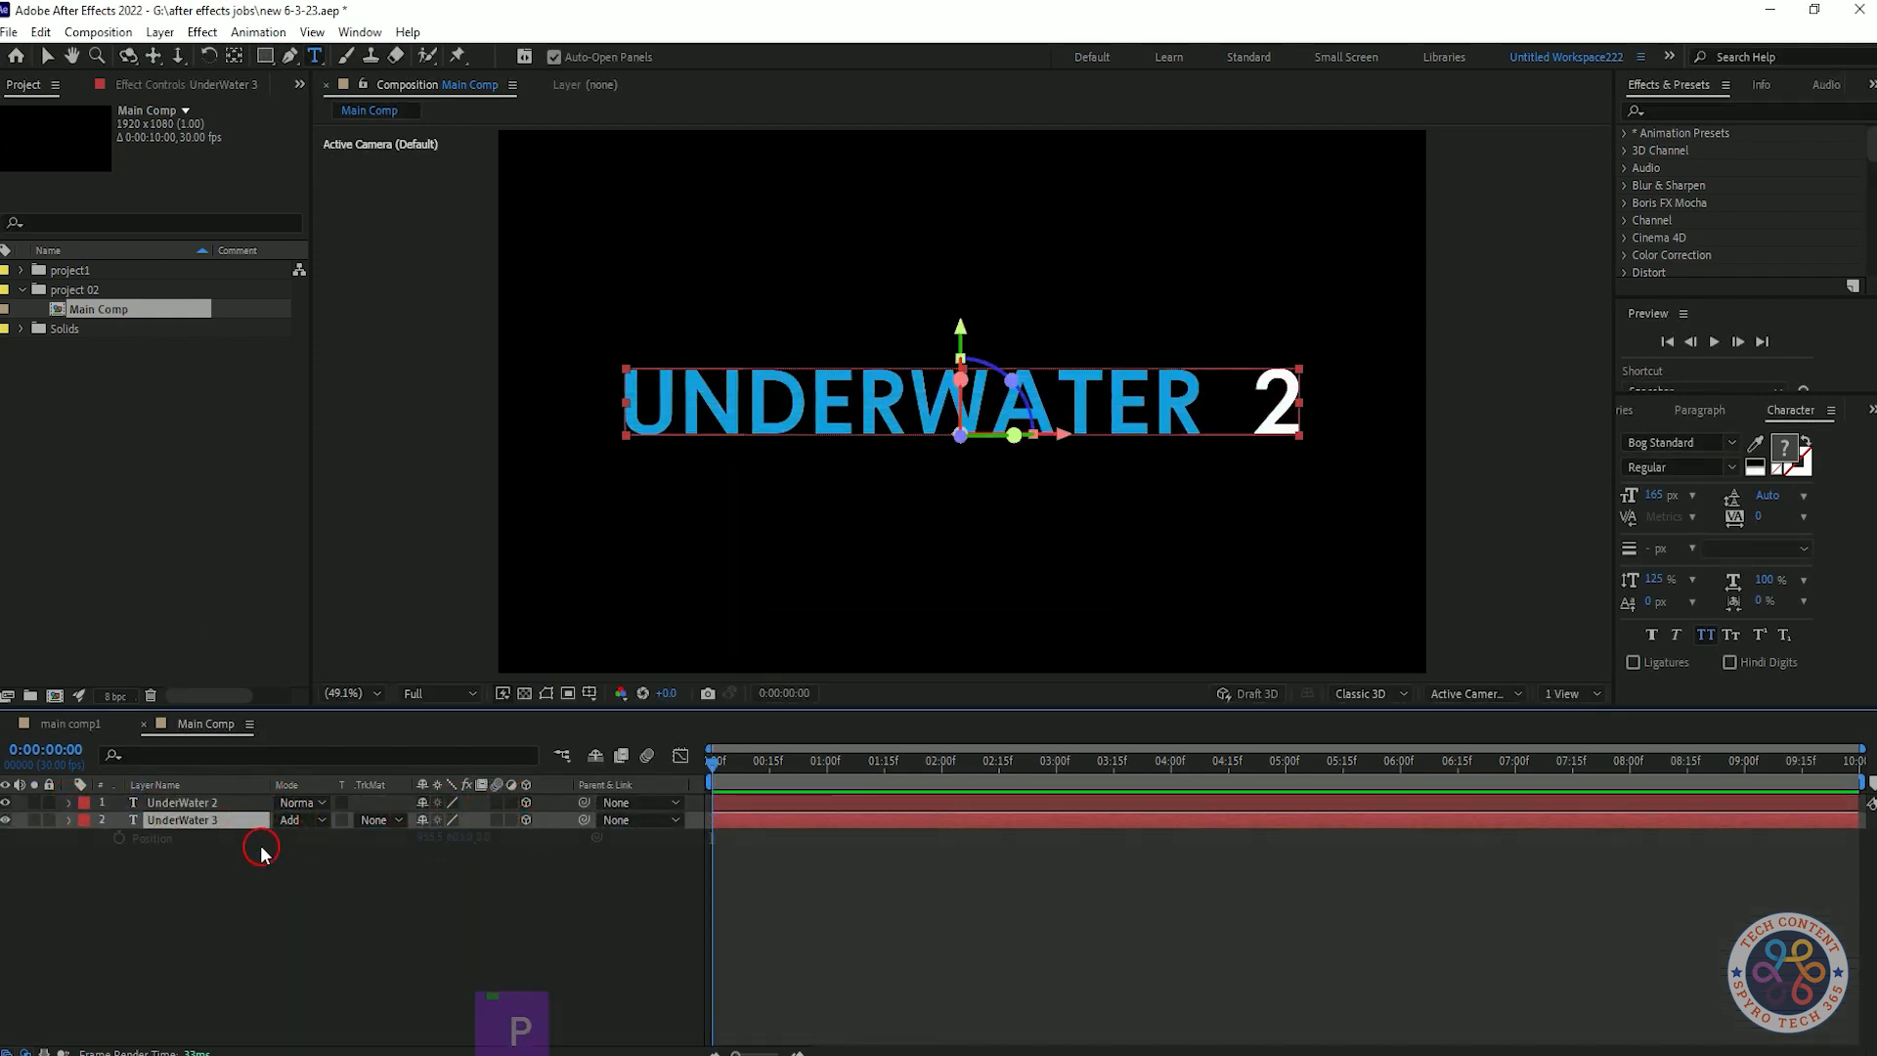
- Set UnderWater 3's Z position to 30
key("p")
mouse_move(485, 835)
left_mouse_down()
mouse_move(531, 838)
mouse_move(515, 851)
left_mouse_up()
left_click(517, 930)
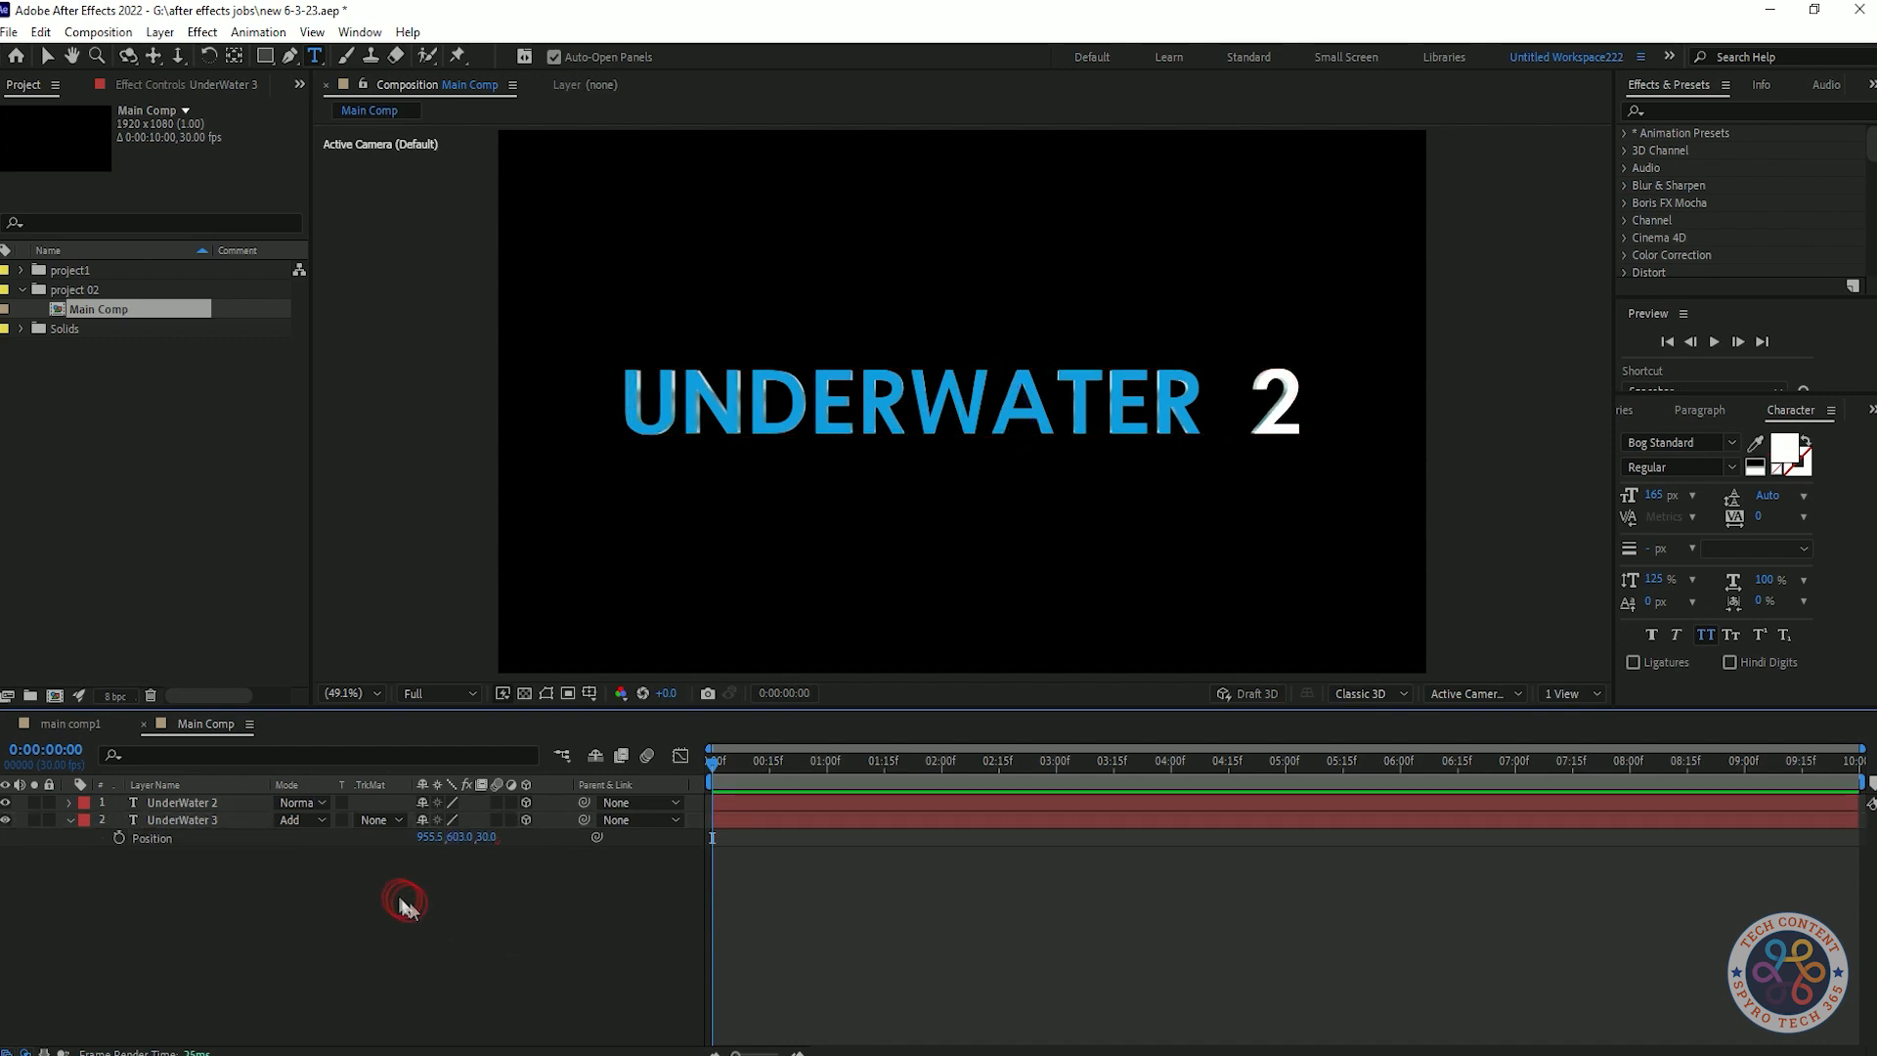
- Duplicate UnderWater 3, placing the copy at the bottom of the layer stack with its Z position at 56
left_click(264, 821)
key("ctrl+d")
left_click_drag(217, 820, 245, 876)
left_click_drag(485, 875, 475, 877)
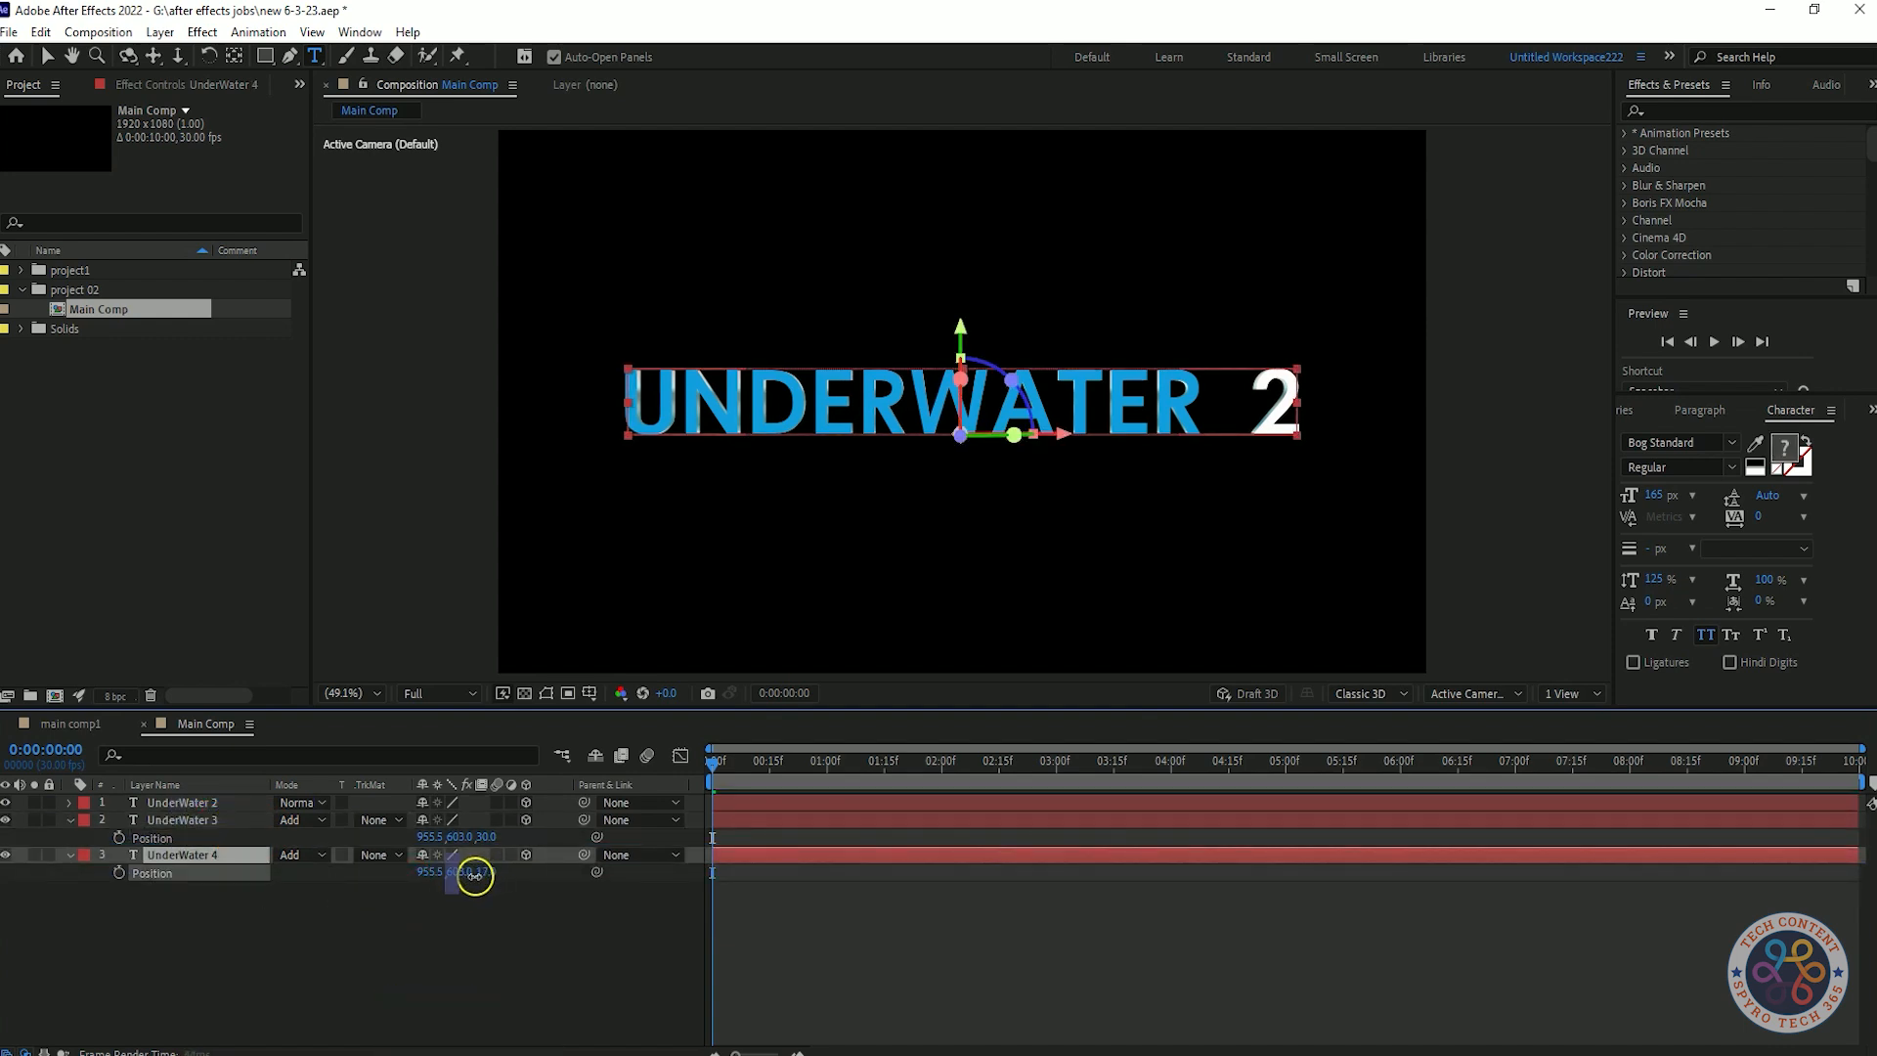
left_click(502, 913)
- Try the Subtract blending mode on UnderWater 3 and return it to Add
left_click(298, 820)
left_click(378, 780)
left_click(298, 820)
left_click(418, 384)
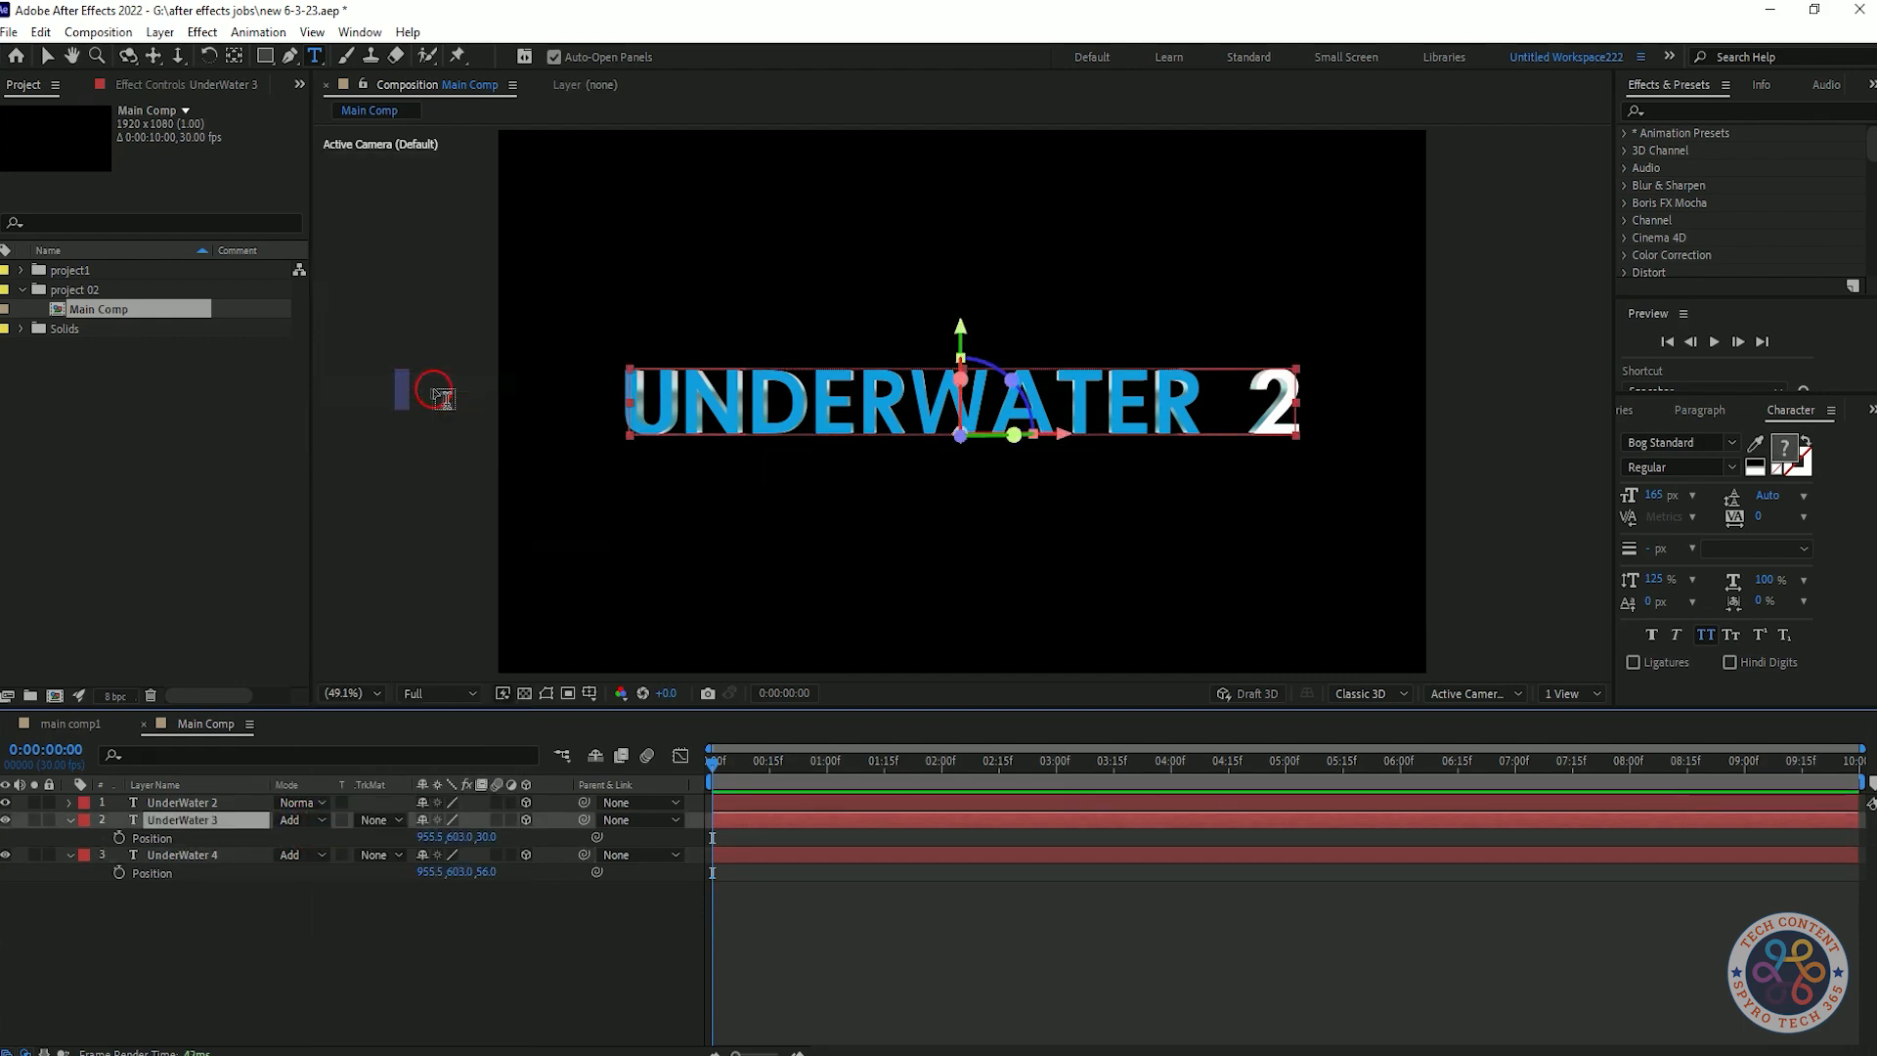
- Set the blending modes of UnderWater 3 and UnderWater 4 to Normal
left_click(355, 950)
left_click(298, 820)
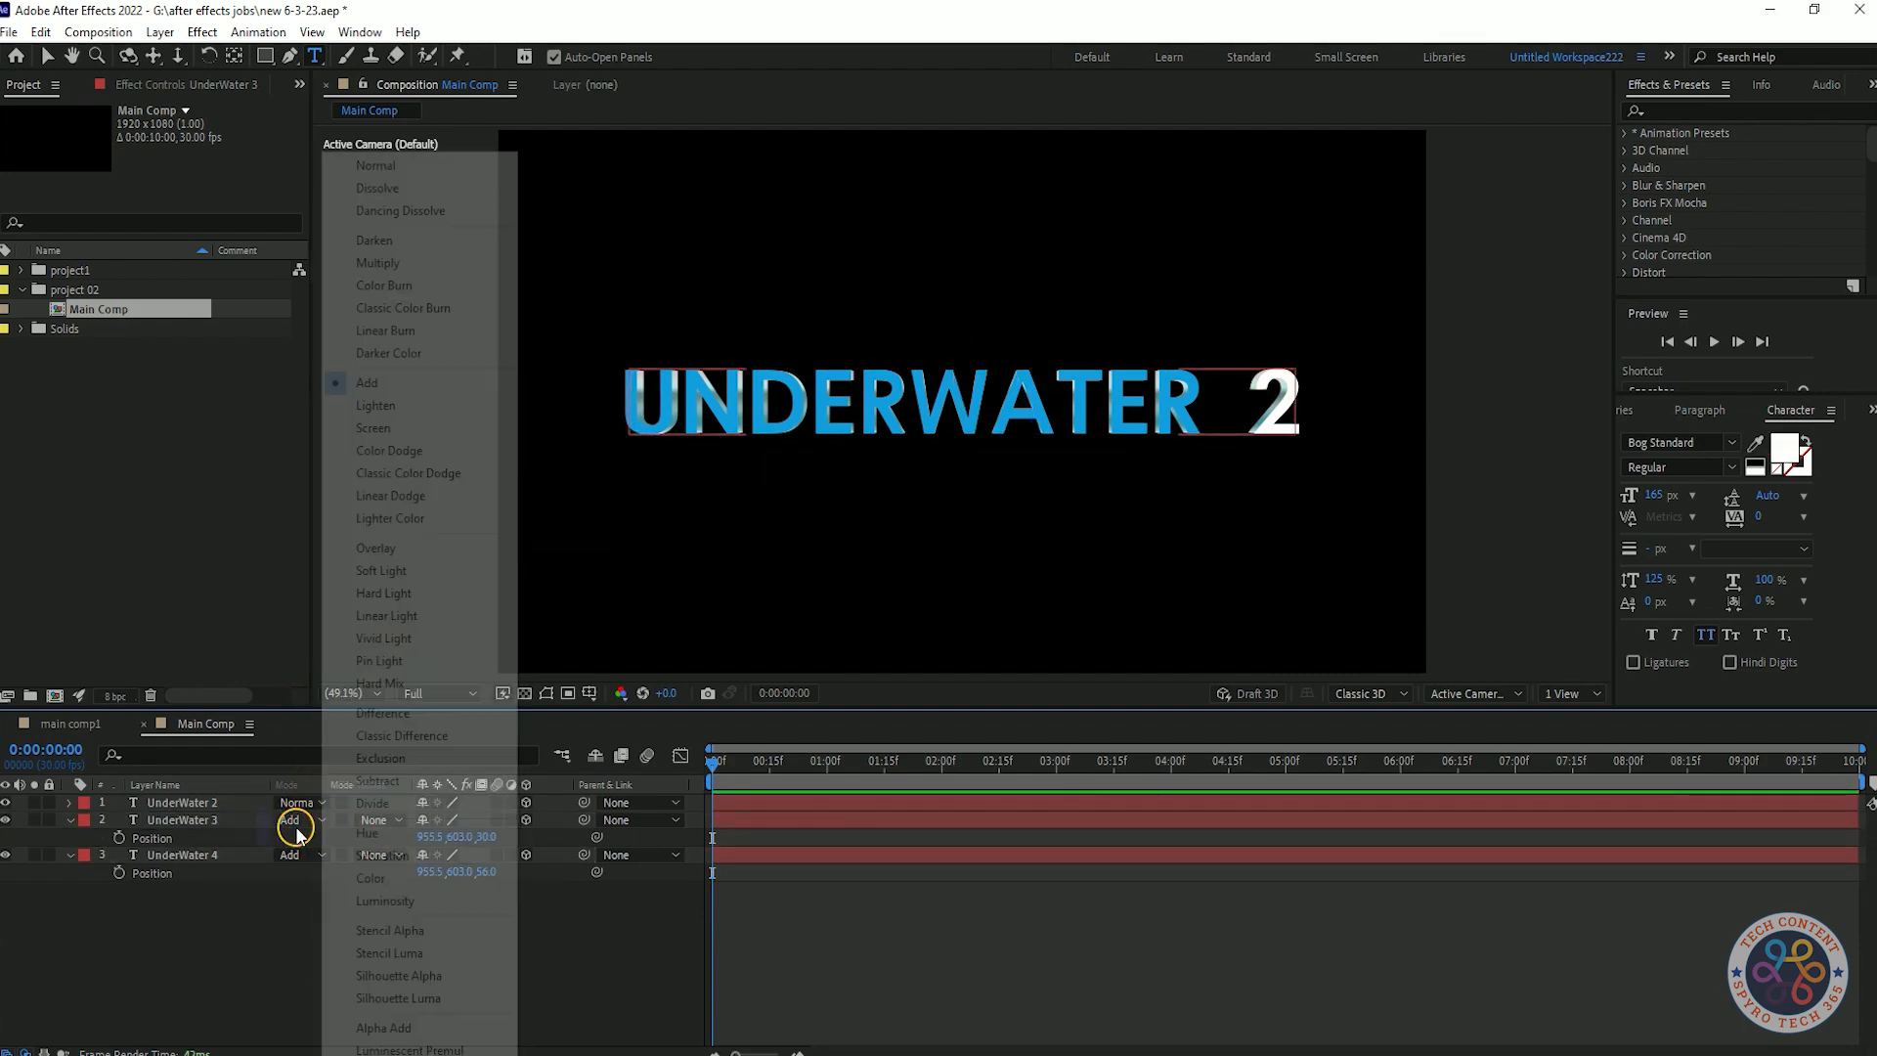
left_click(430, 165)
left_click(298, 855)
left_click(436, 165)
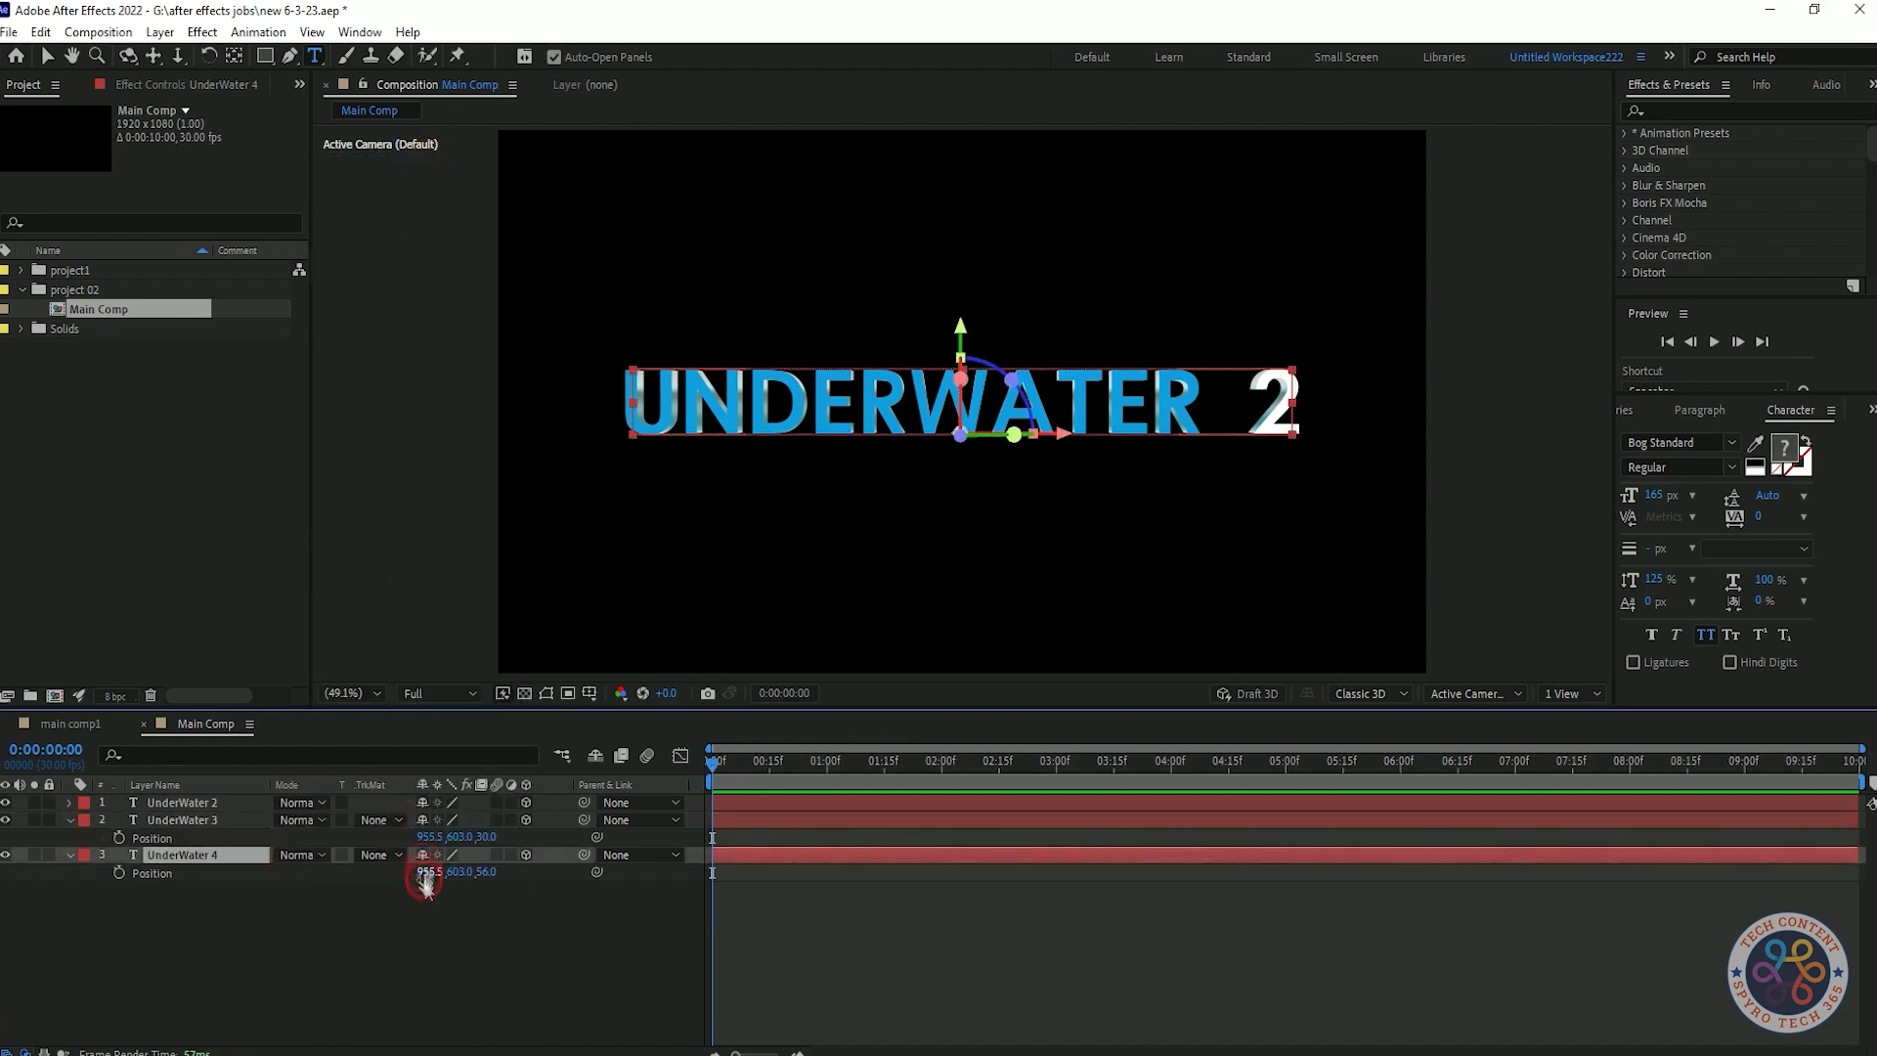
- Try the Add blending mode on UnderWater 3 once more
left_click(435, 892)
left_click(296, 820)
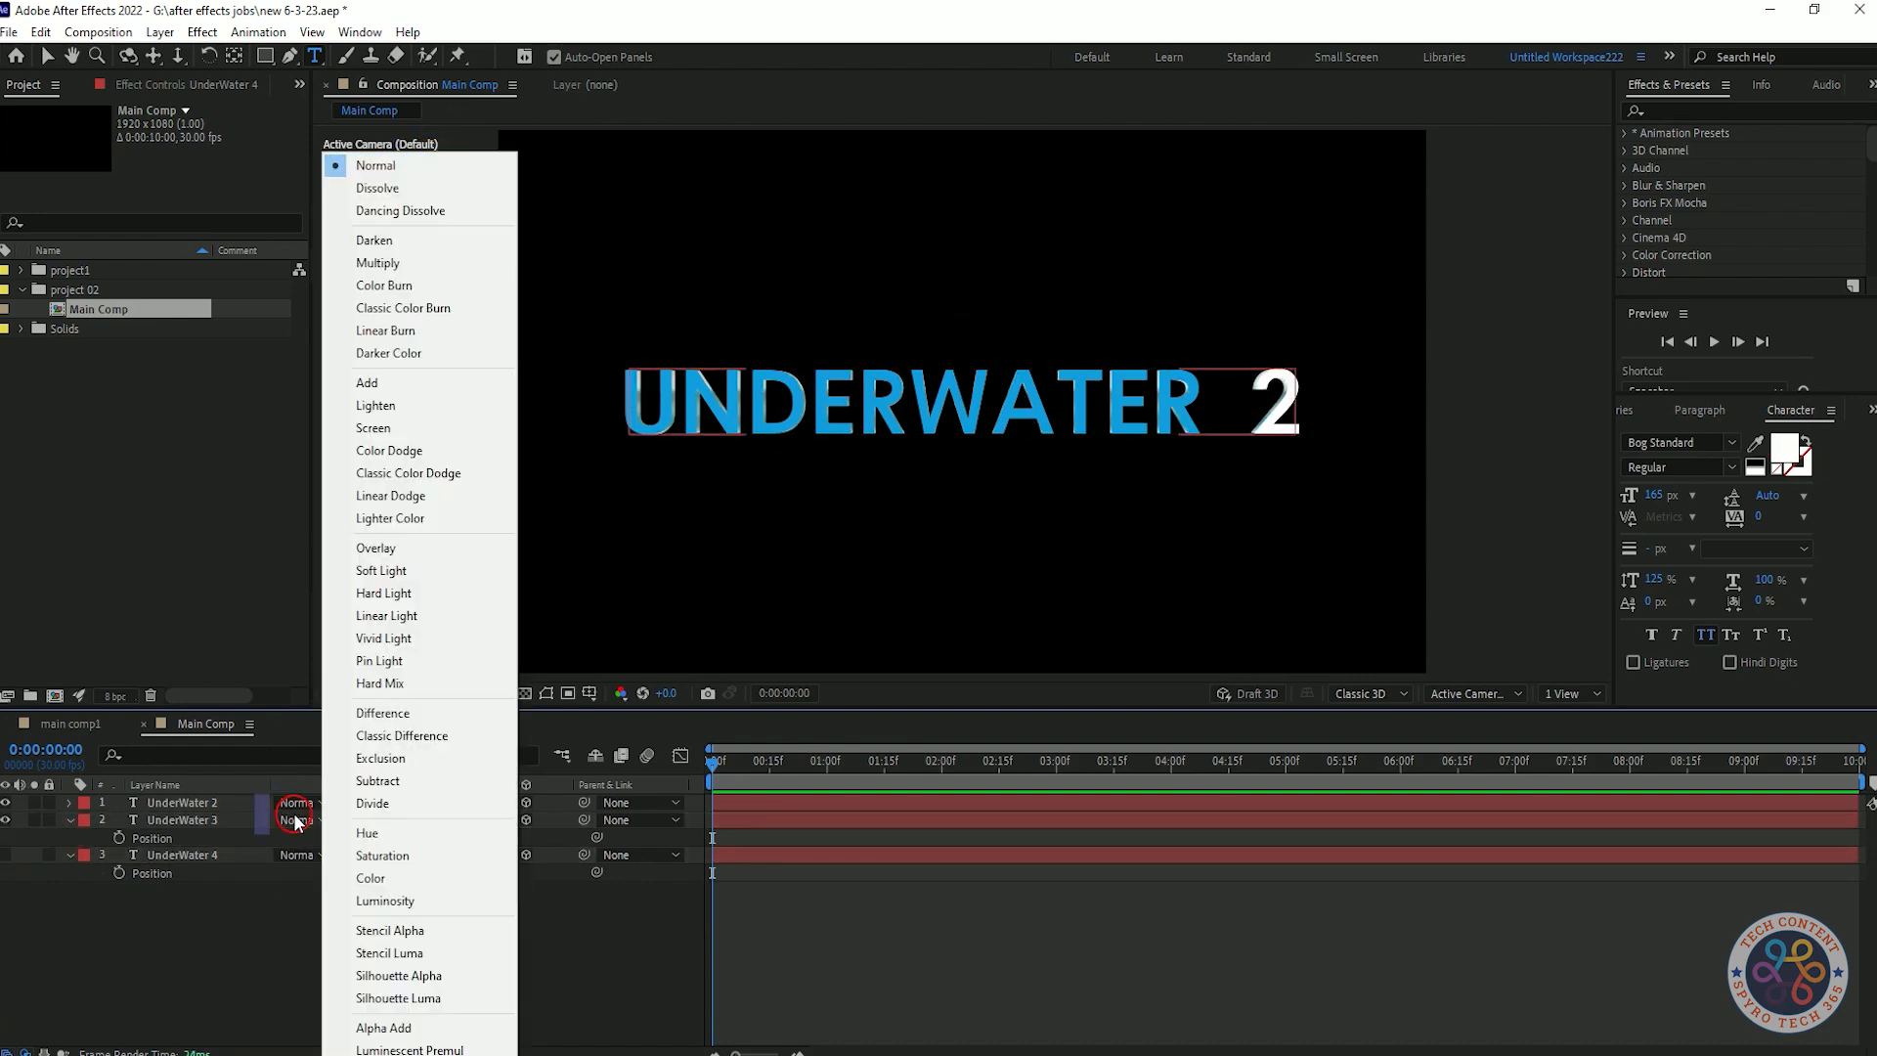
left_click(411, 382)
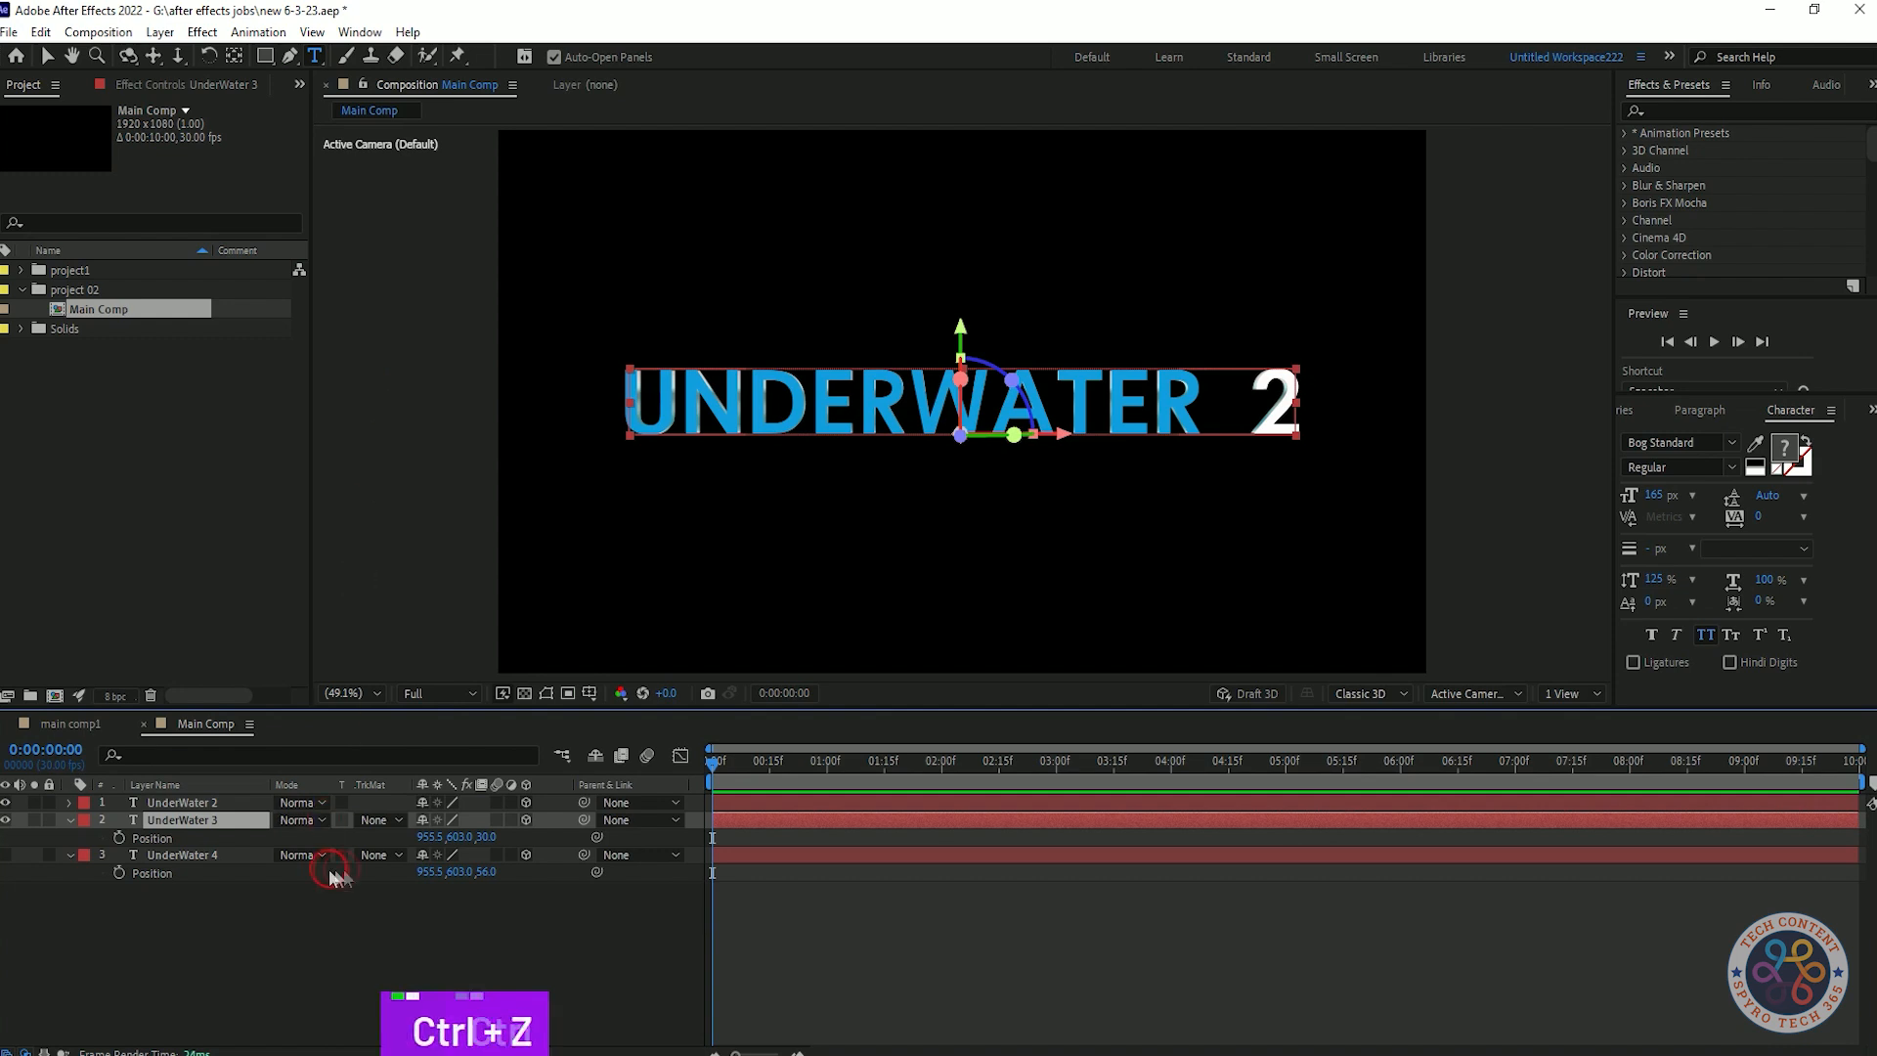
- Collapse UnderWater 3's properties and set UnderWater 4's Z position to 60
left_click(68, 820)
left_click(172, 838)
type("60")
key("Return")
left_click(551, 914)
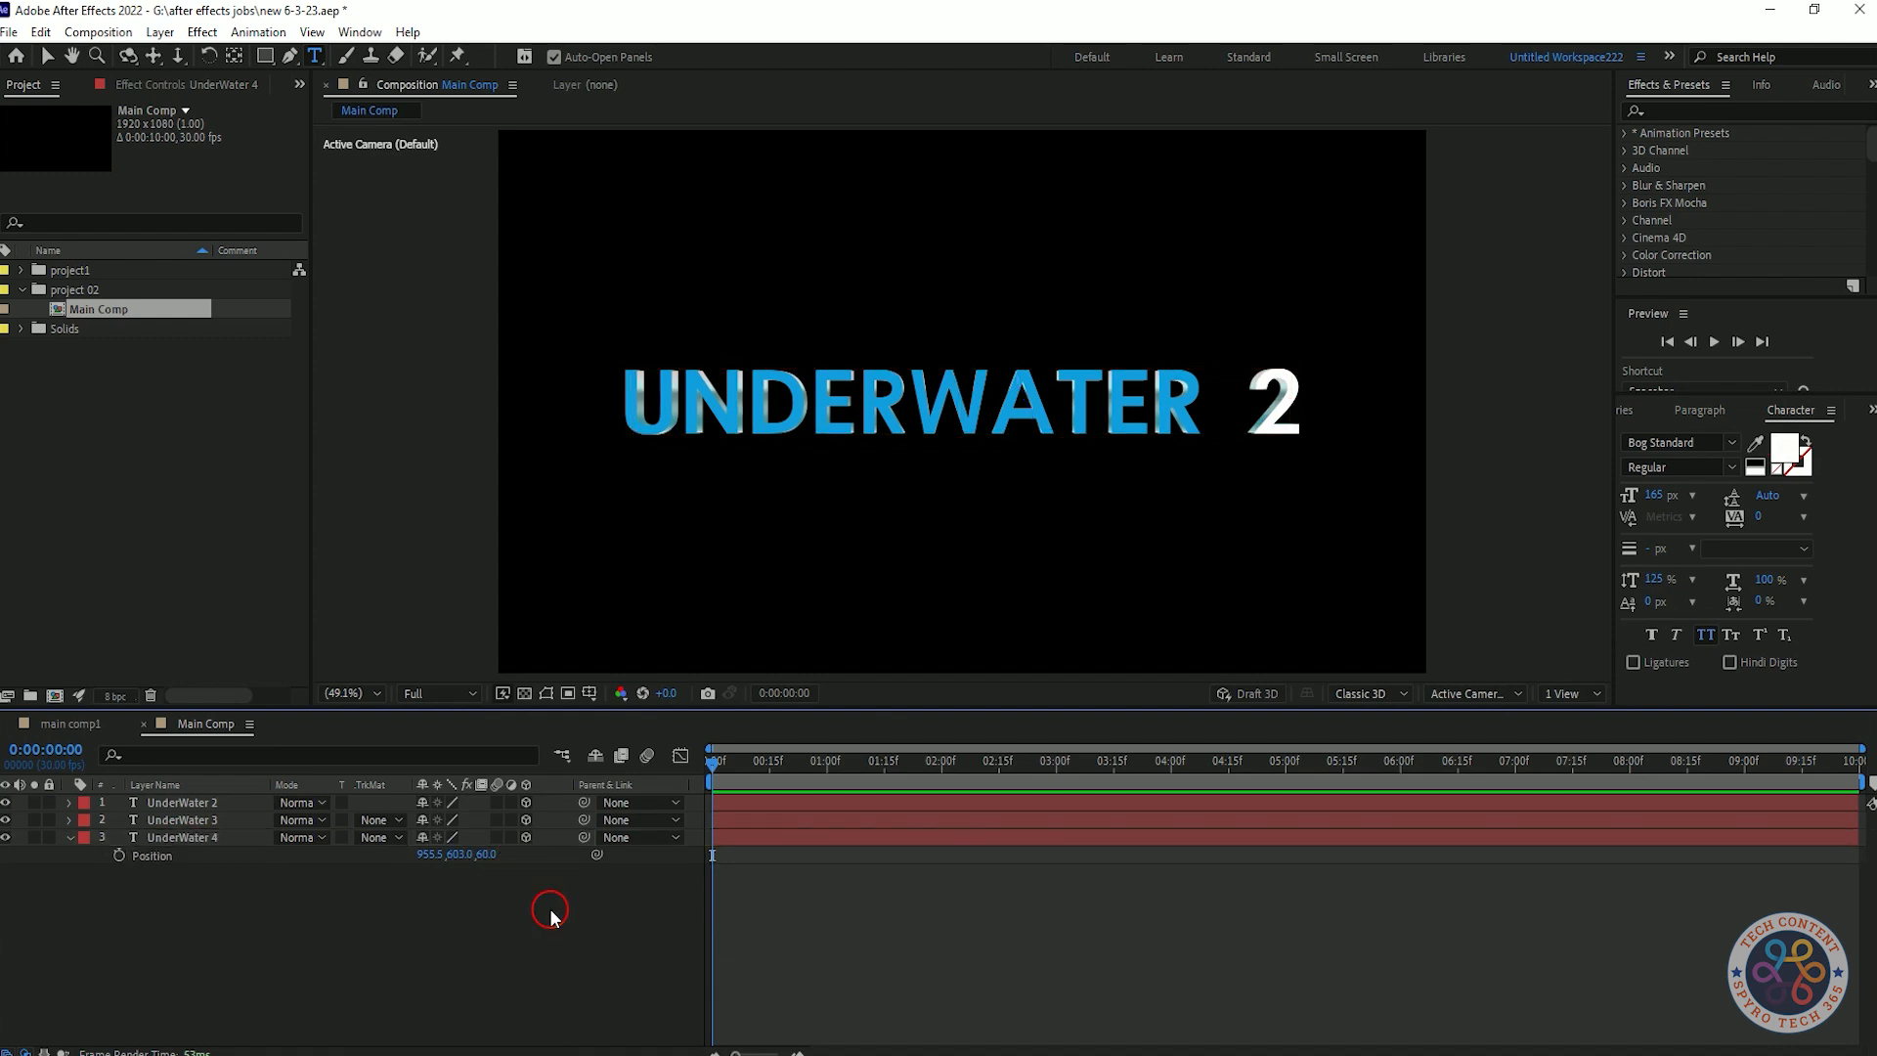
- Pre-compose all three text layers as Text comp1 and open the new composition's timeline alongside Main Comp
left_click_drag(333, 912, 148, 803)
right_click(244, 834)
left_click(315, 726)
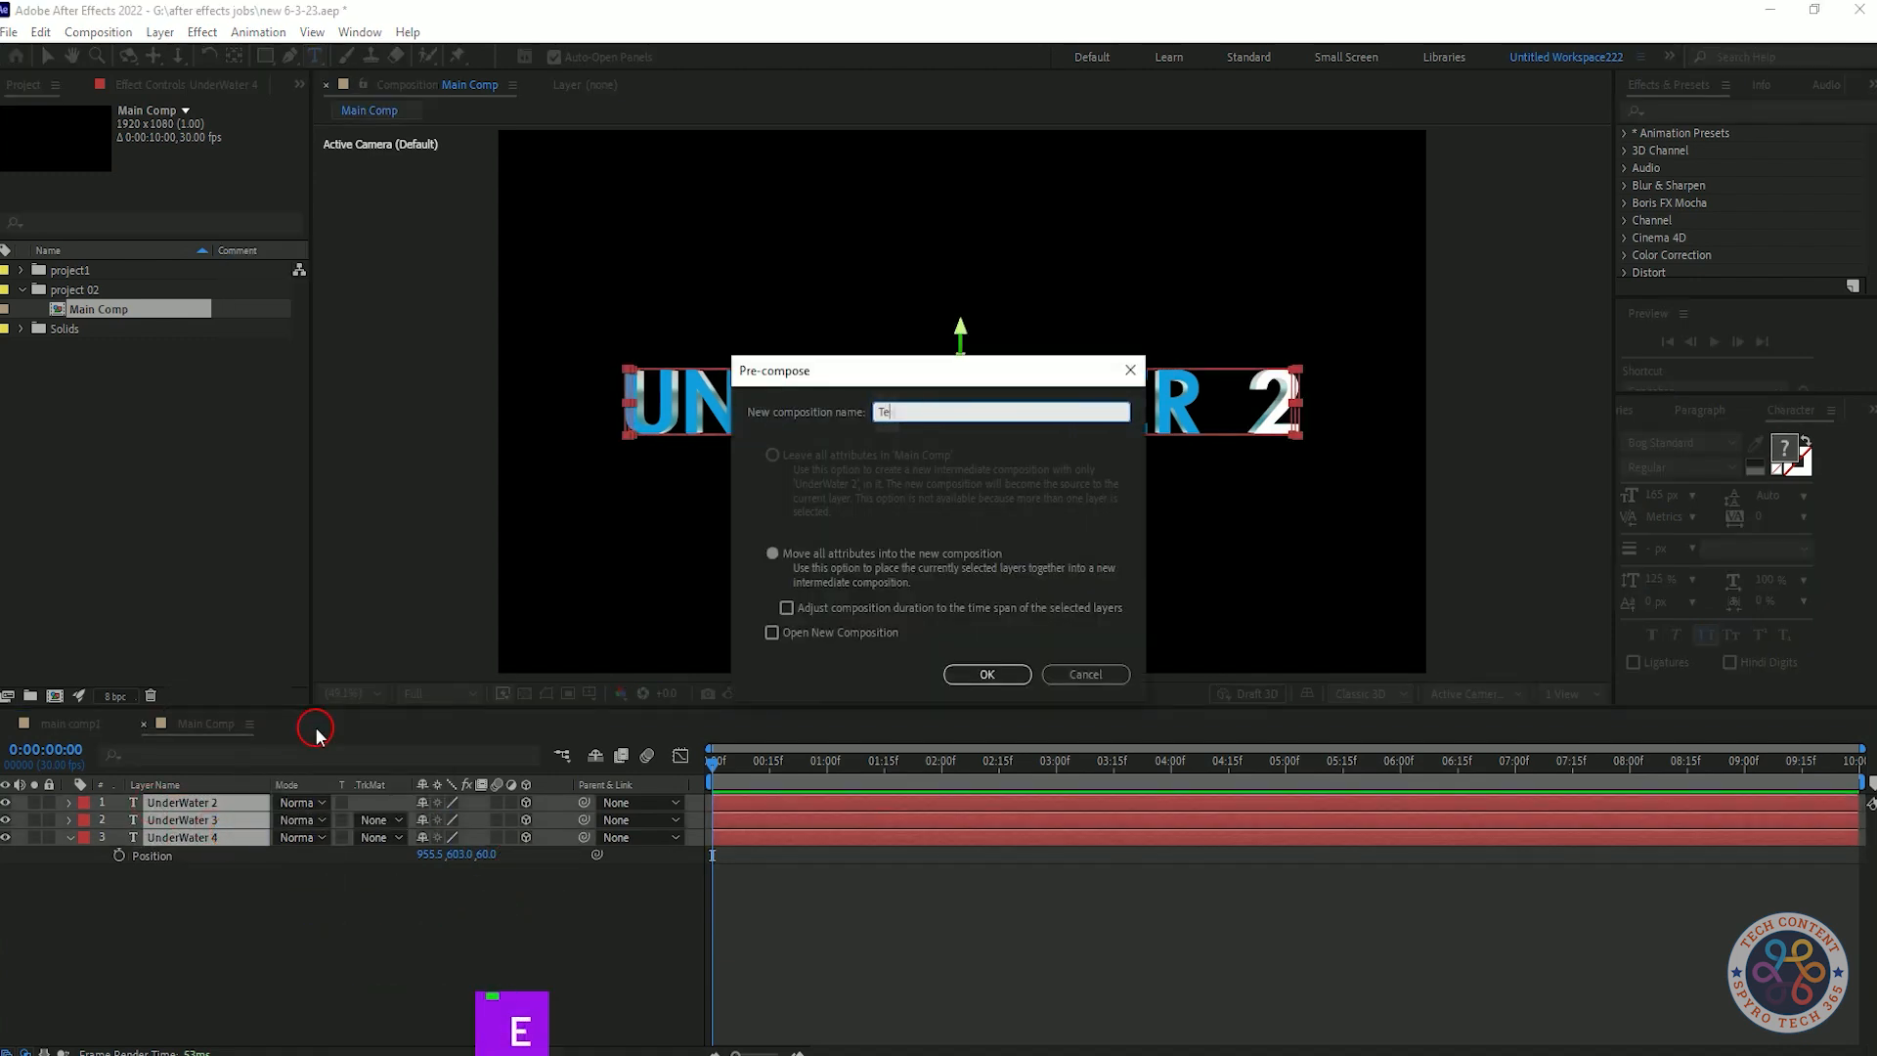
type("Text comp1")
left_click(992, 675)
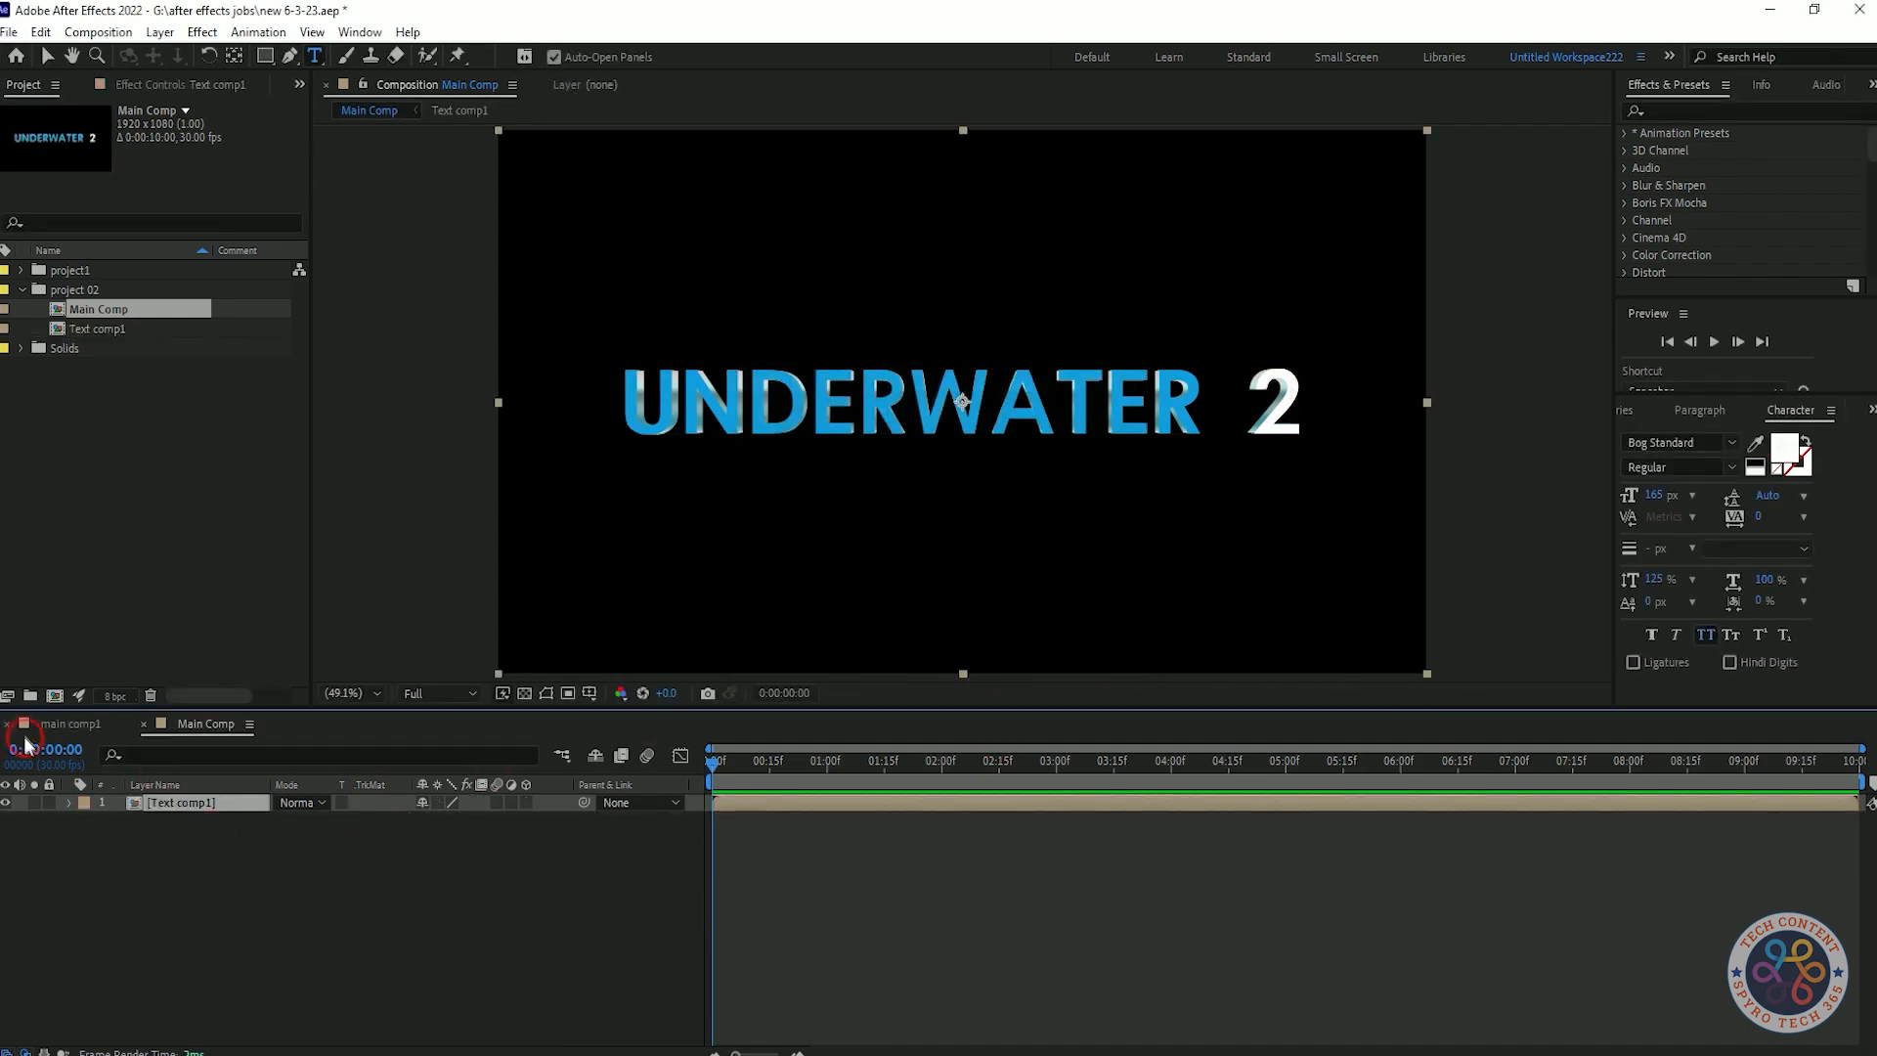
double_click(203, 807)
left_click(78, 723)
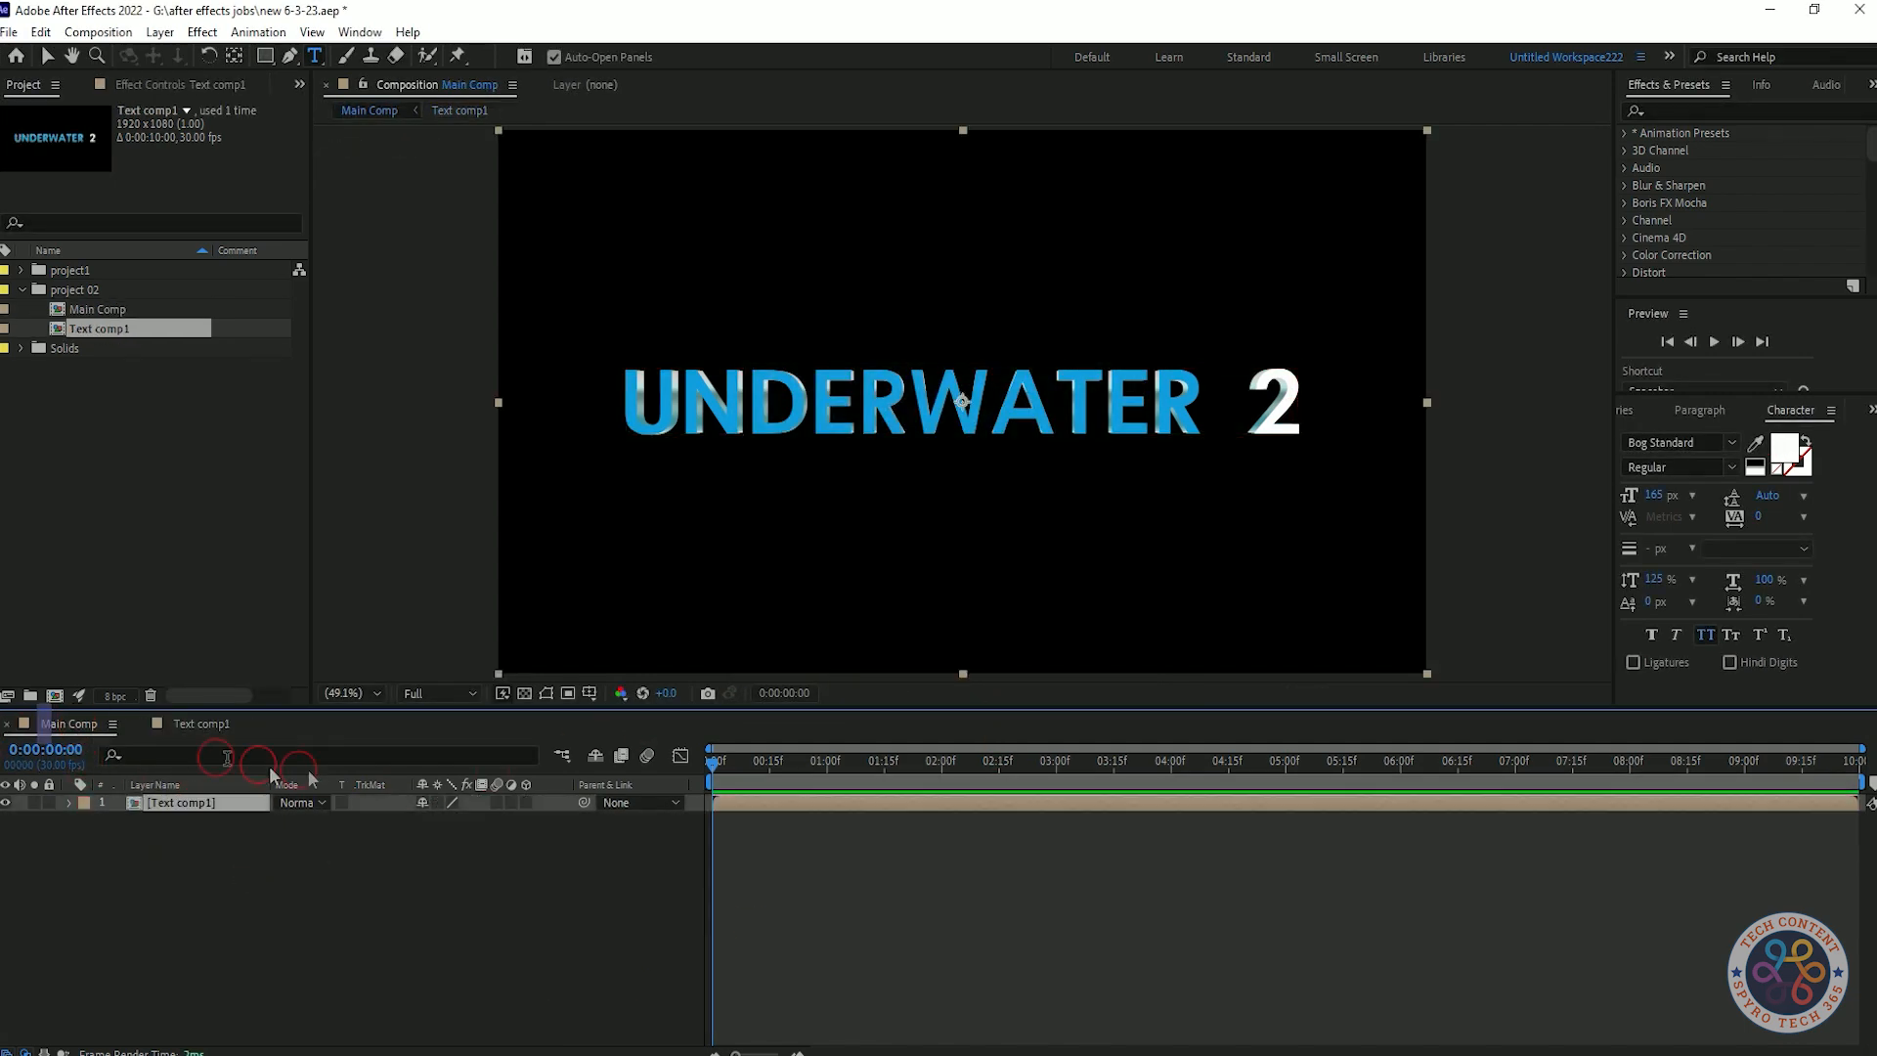
- Apply the Shatter effect to the Text comp1 layer in Main Comp and set its view to Rendered
key("shift+Tab")
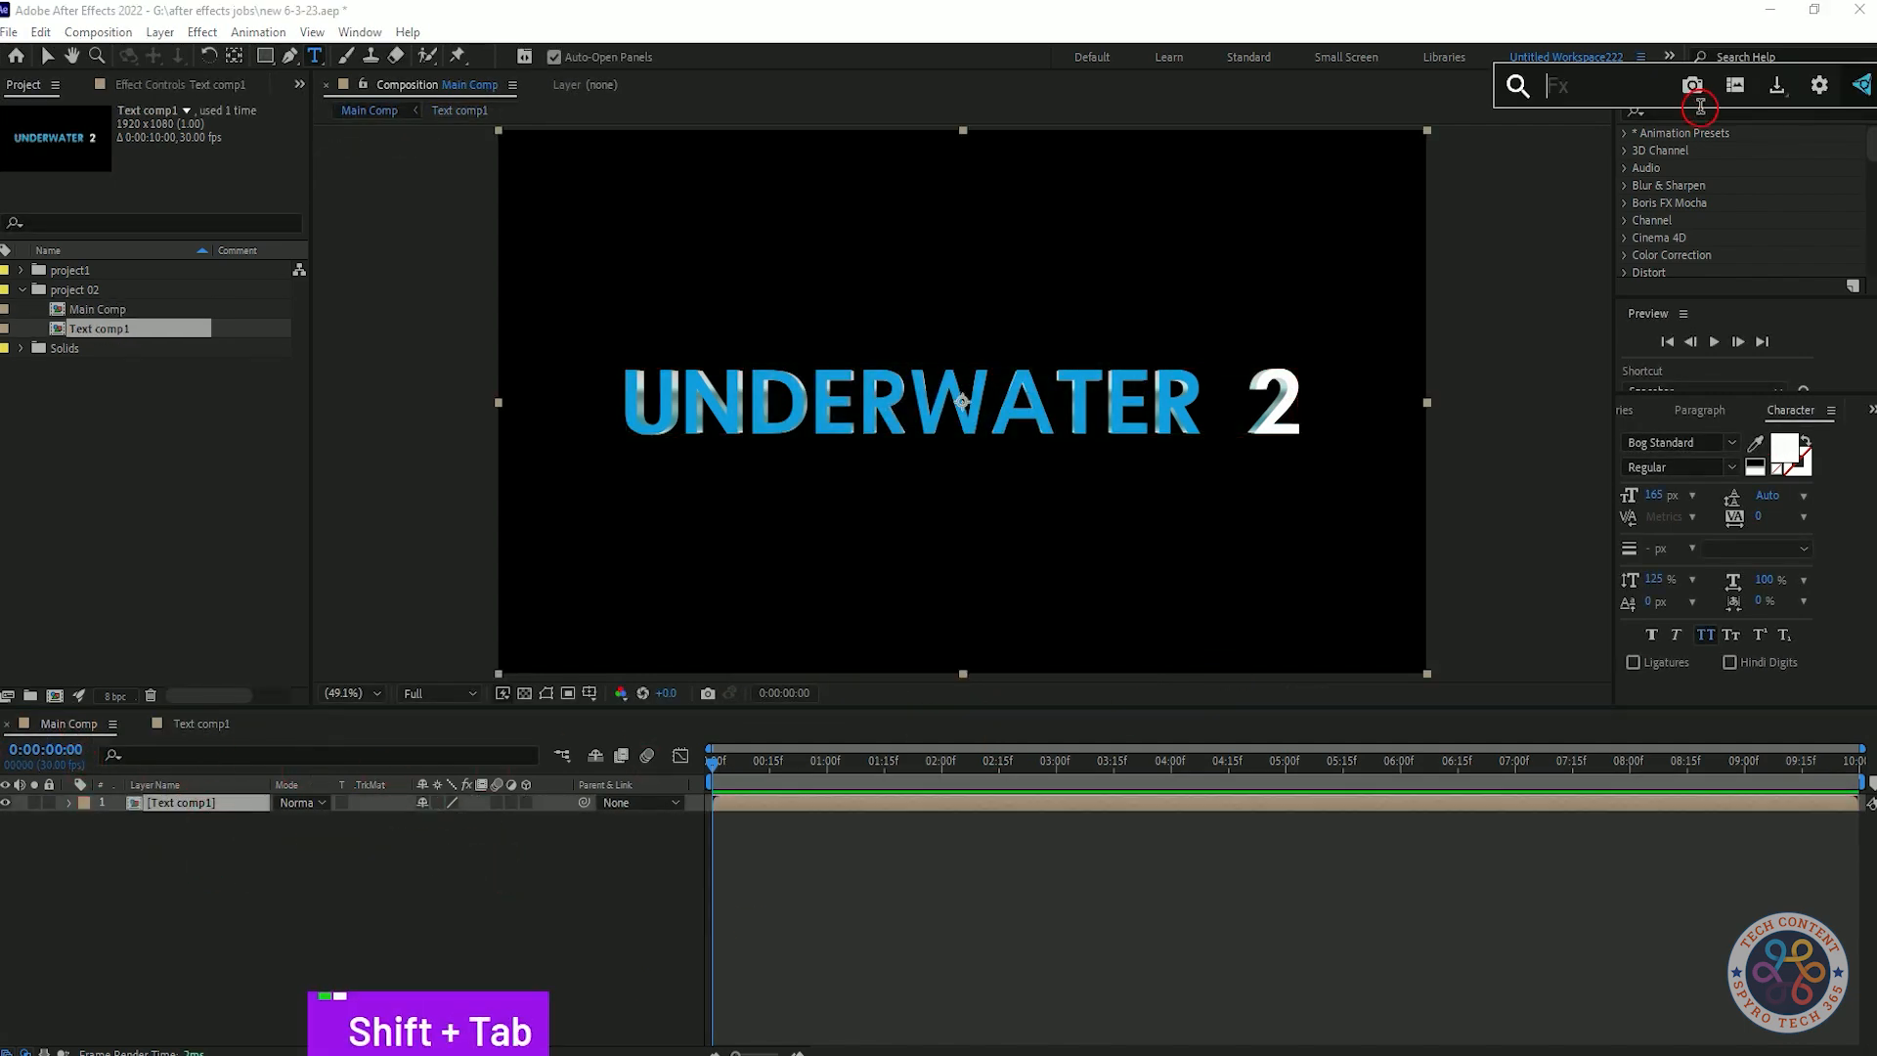
type("sha")
key("Return")
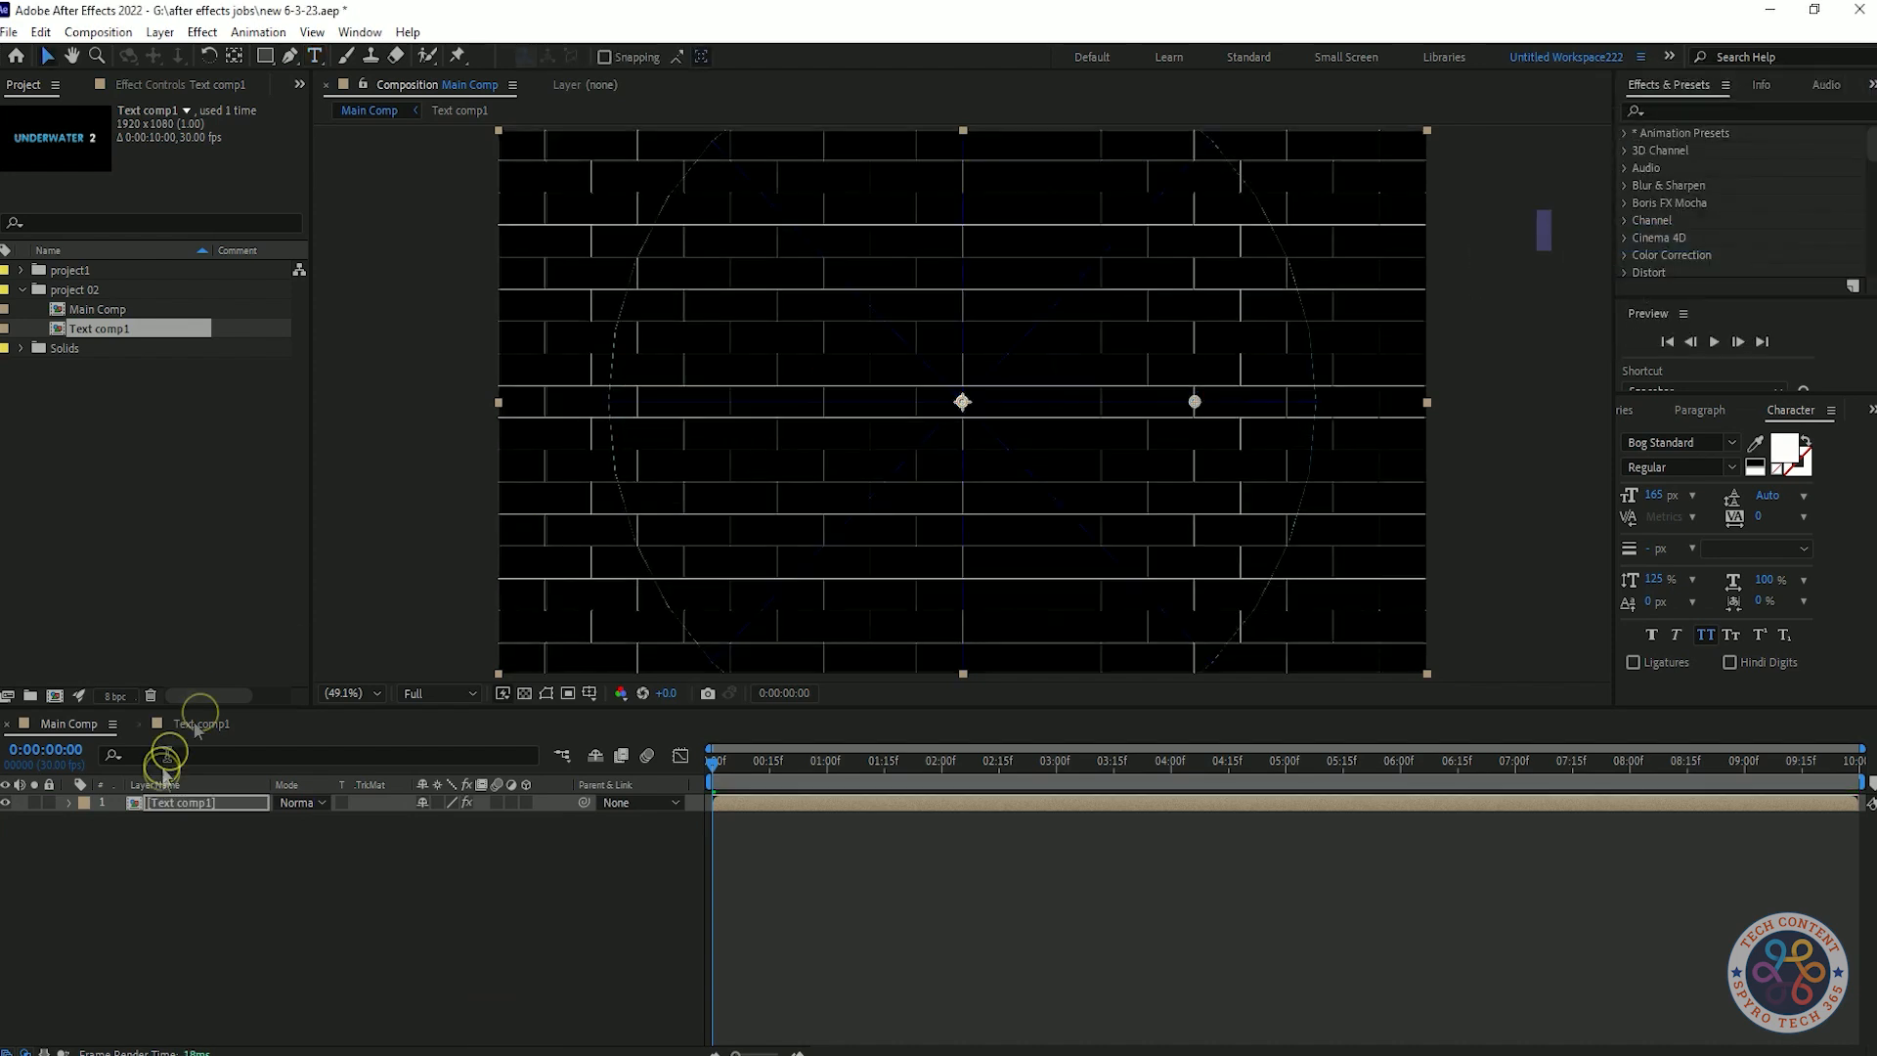
left_click(226, 145)
left_click(239, 172)
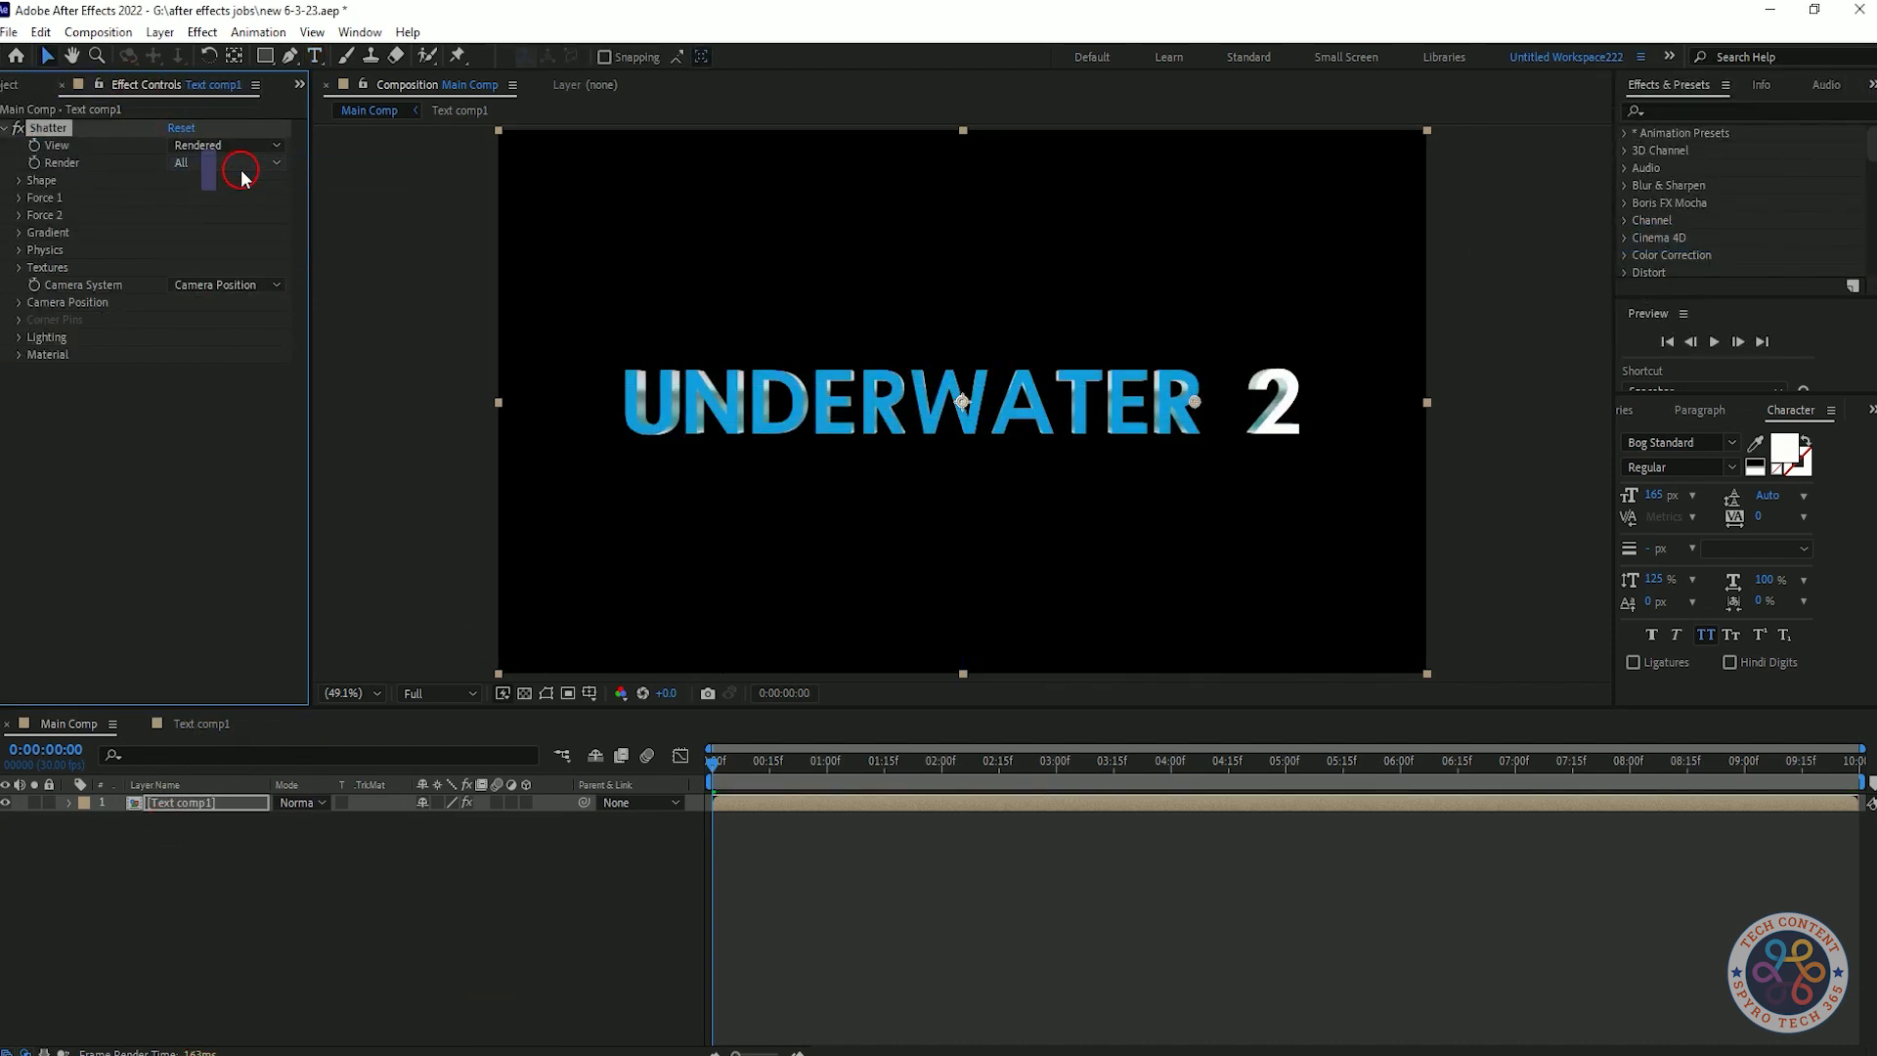
- Expand Shatter's Shape settings, move to frame 2, and try the Carpenter's Wheel pattern
left_click(176, 162)
left_click(141, 179)
left_click(20, 179)
left_click(230, 197)
left_click(357, 855)
mouse_move(712, 765)
left_mouse_down()
mouse_move(737, 769)
mouse_move(704, 769)
mouse_move(718, 765)
left_mouse_up()
left_click(227, 196)
left_click(249, 276)
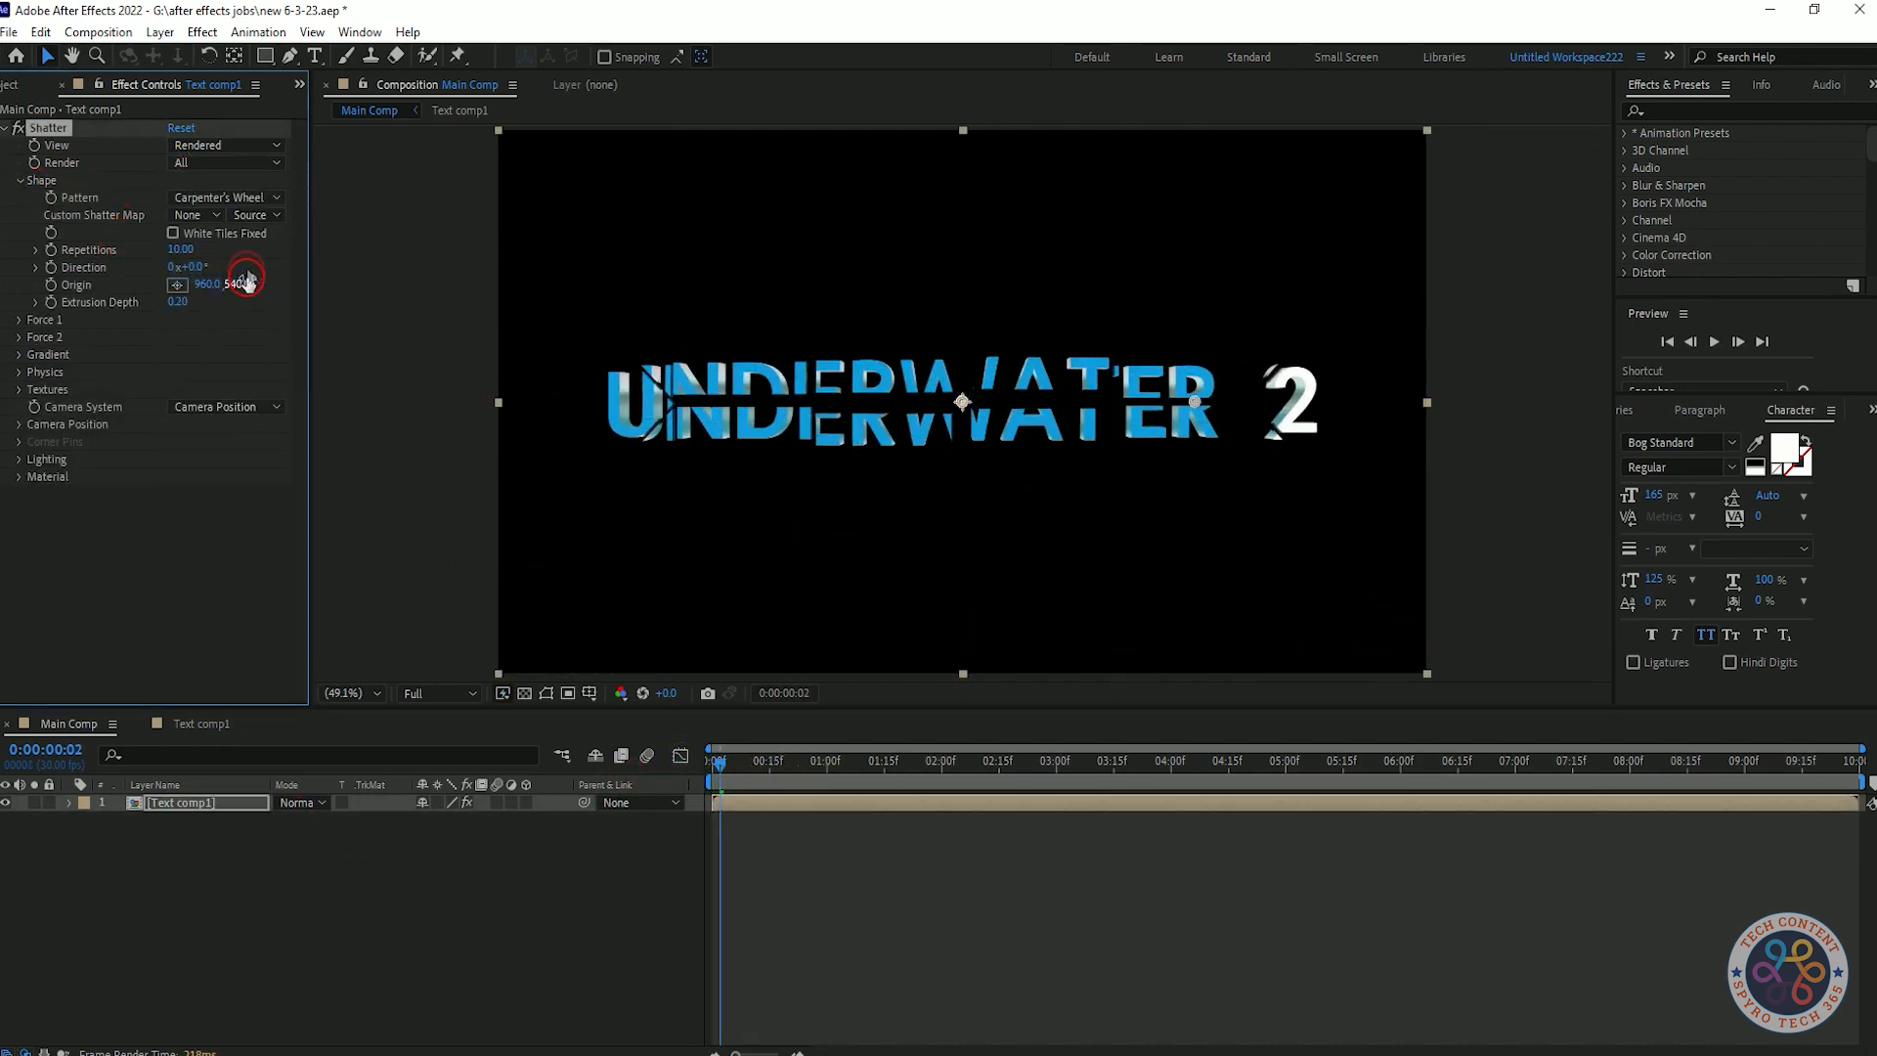
- Try the Chevrons, Eggs, Glass and Herringbone 1 shatter patterns on the title at frame 3
left_click(246, 200)
left_click(269, 293)
mouse_move(719, 763)
left_mouse_down()
mouse_move(769, 769)
mouse_move(723, 768)
left_mouse_up()
left_click(202, 199)
left_click(213, 342)
left_click(220, 196)
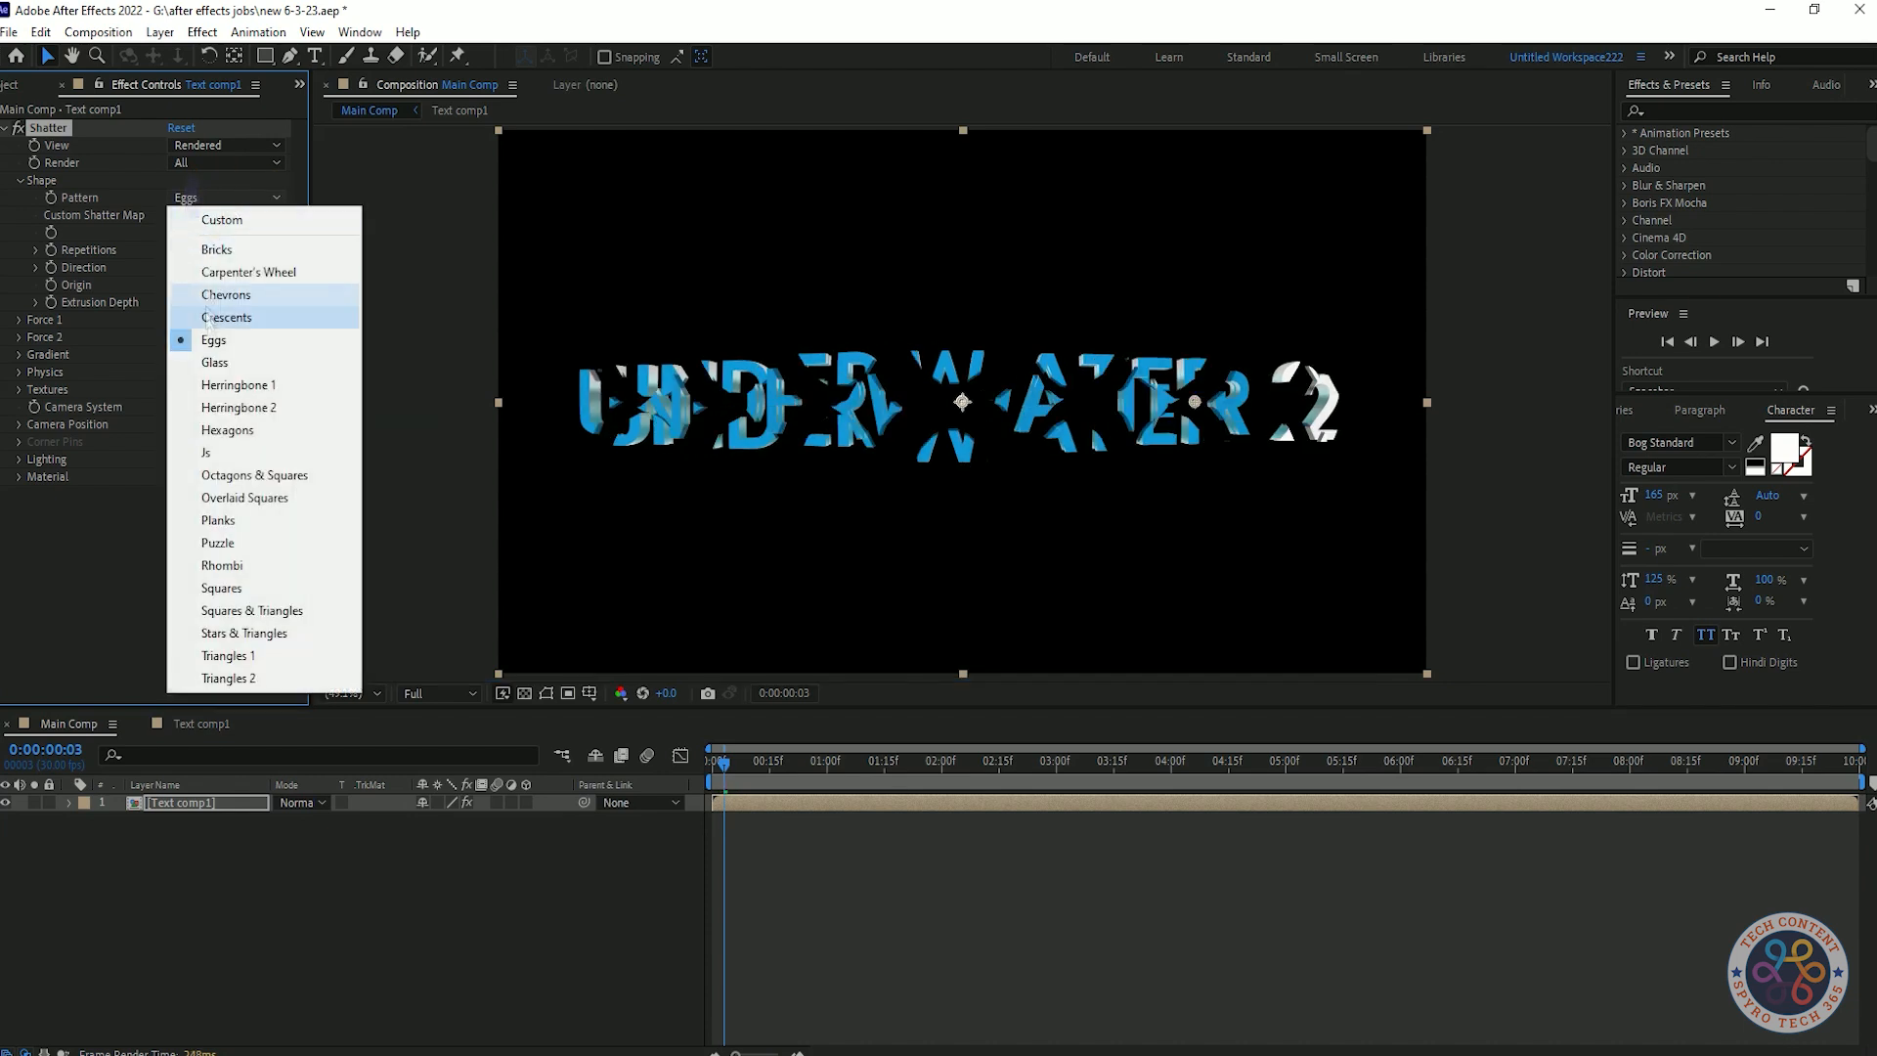
left_click(213, 361)
left_click(227, 198)
left_click(234, 386)
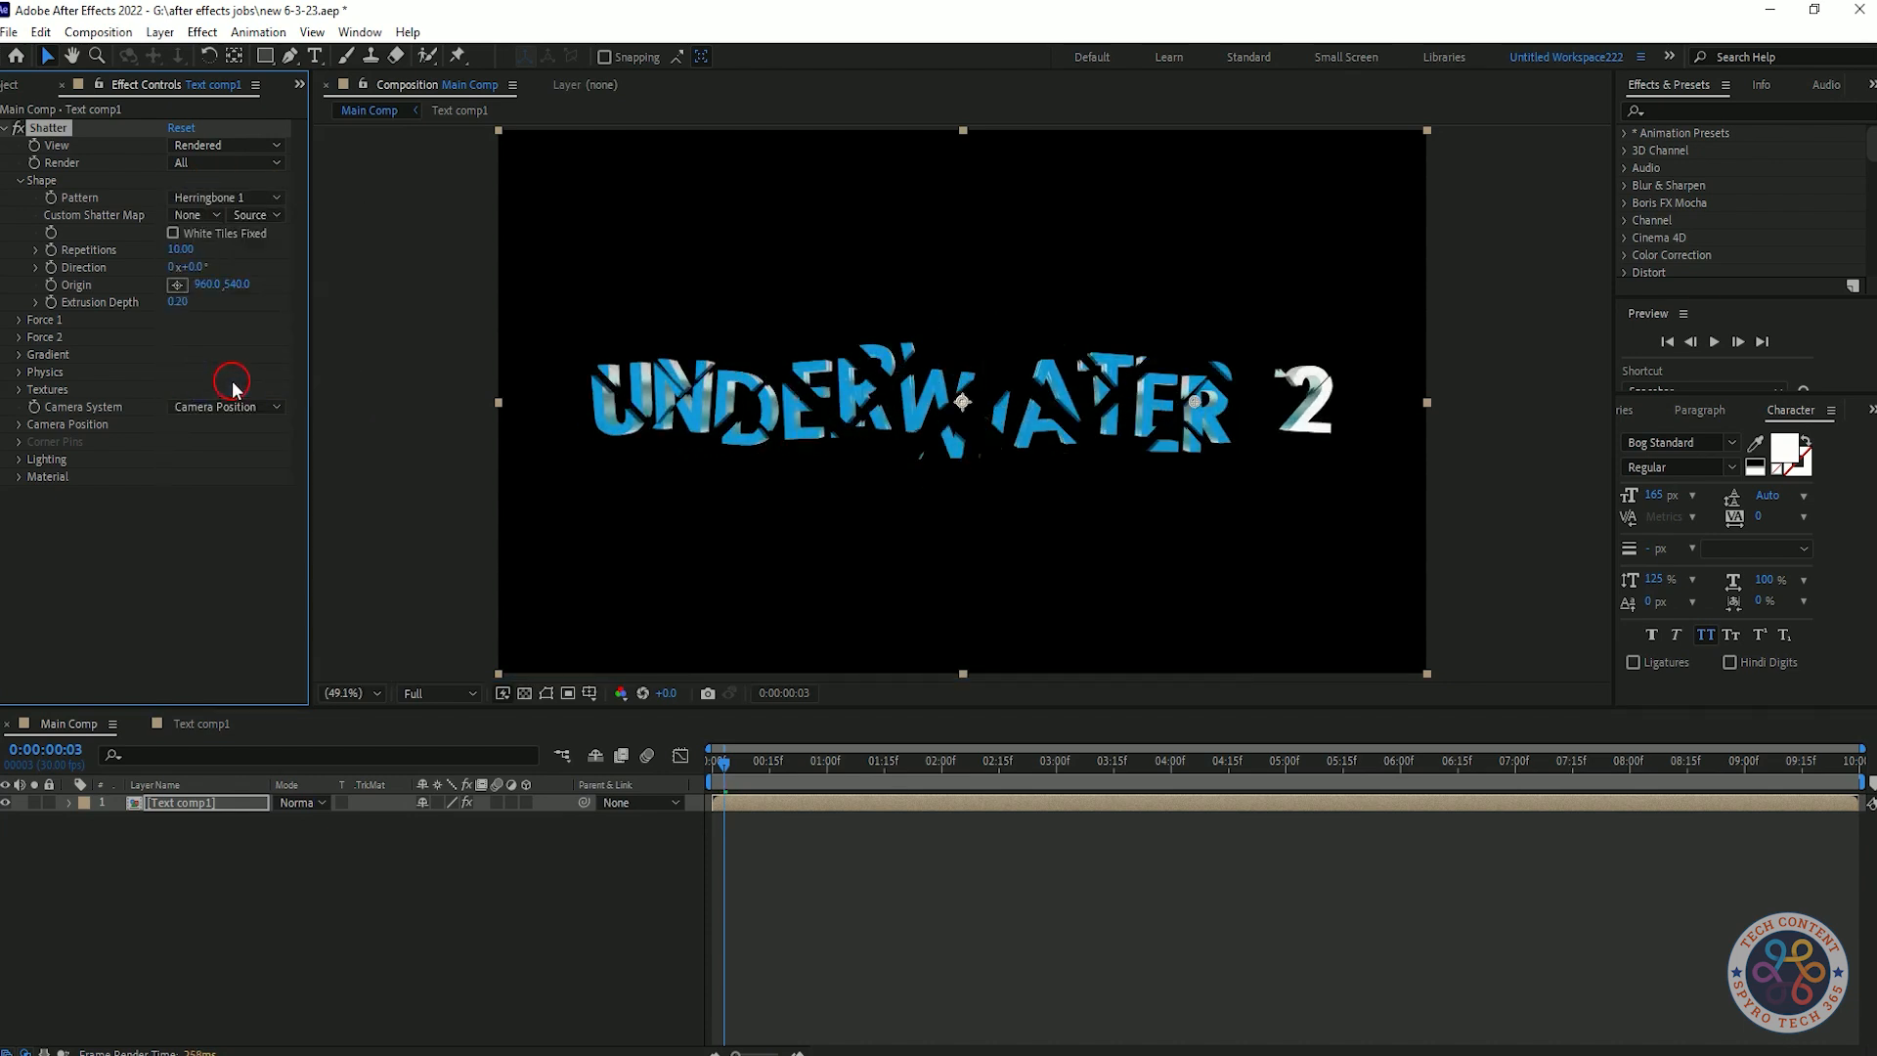
- Try further shatter patterns on the title, including Puzzle, Squares & Triangles and Triangles 1
left_click(256, 203)
left_click(217, 547)
left_click(224, 199)
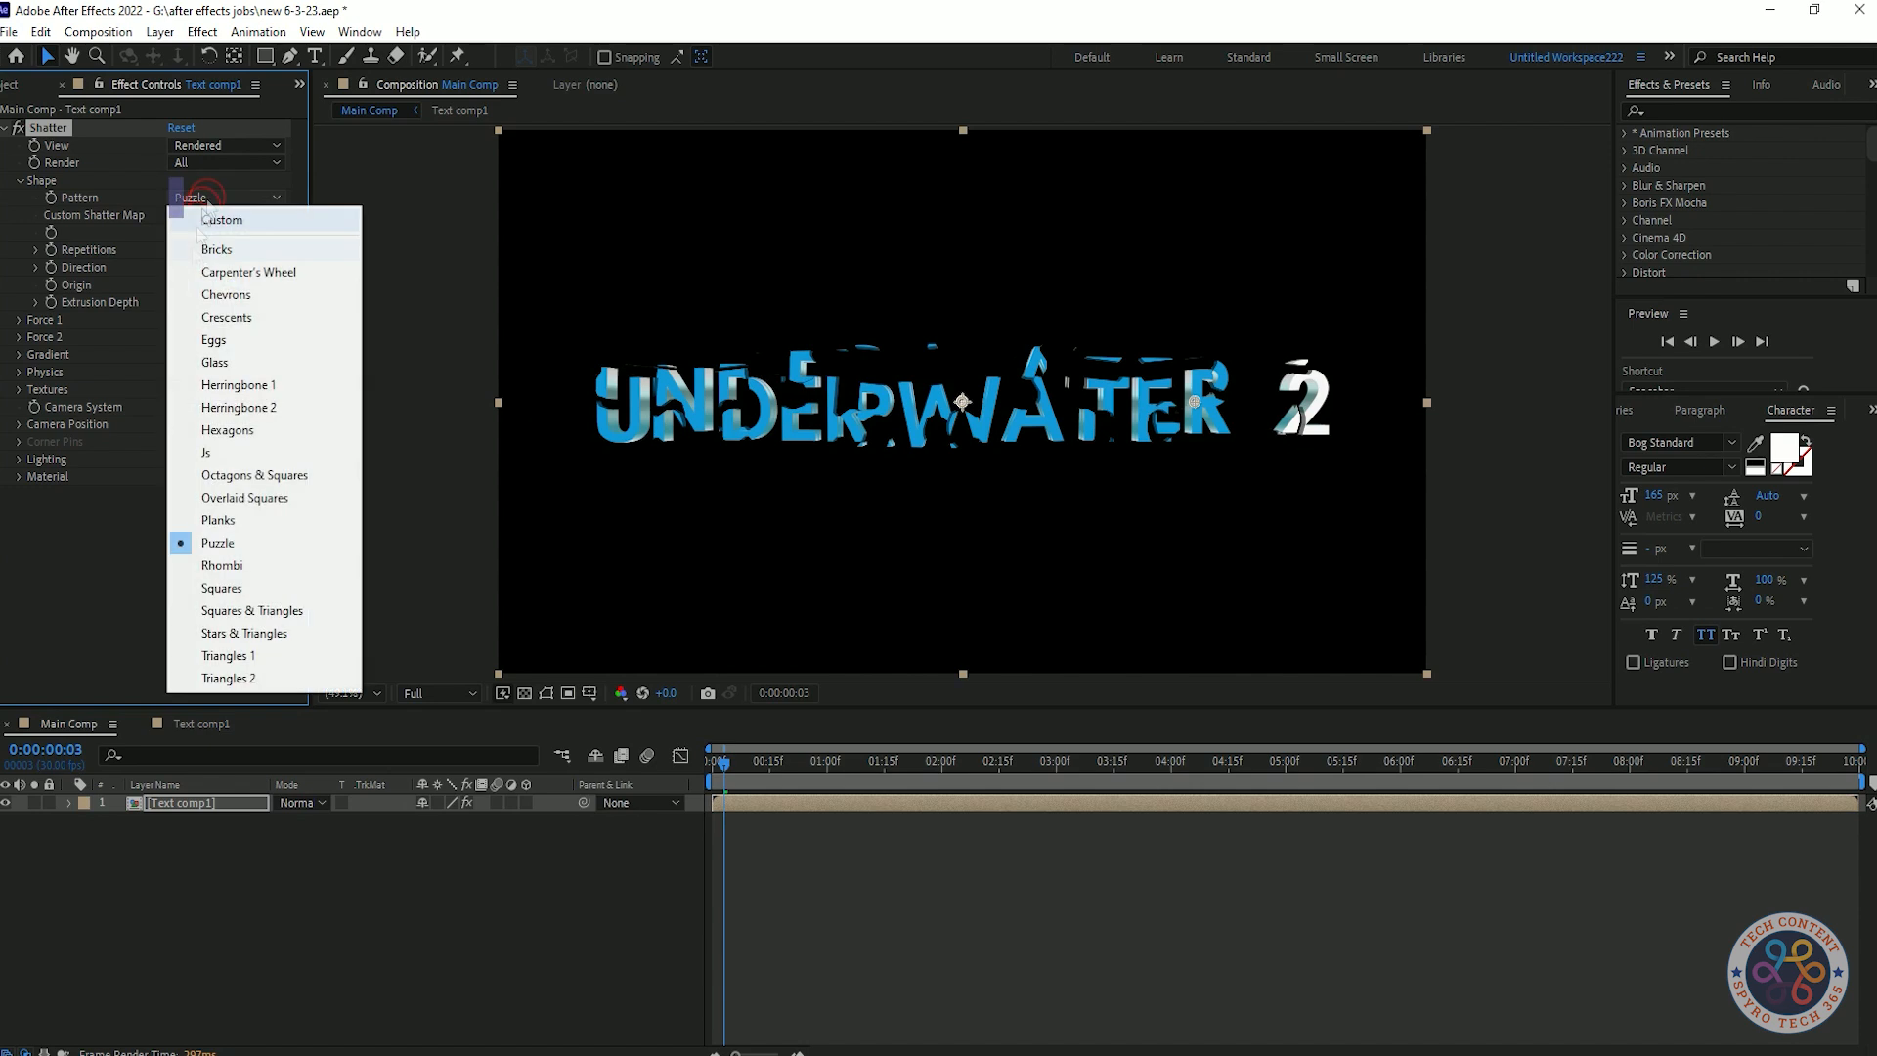
left_click(224, 577)
left_click(227, 197)
left_click(220, 606)
left_click(234, 199)
left_click(222, 657)
- Set the shatter pattern to Glass, check it at frame 1, and expand the Force 1 settings
left_click(219, 198)
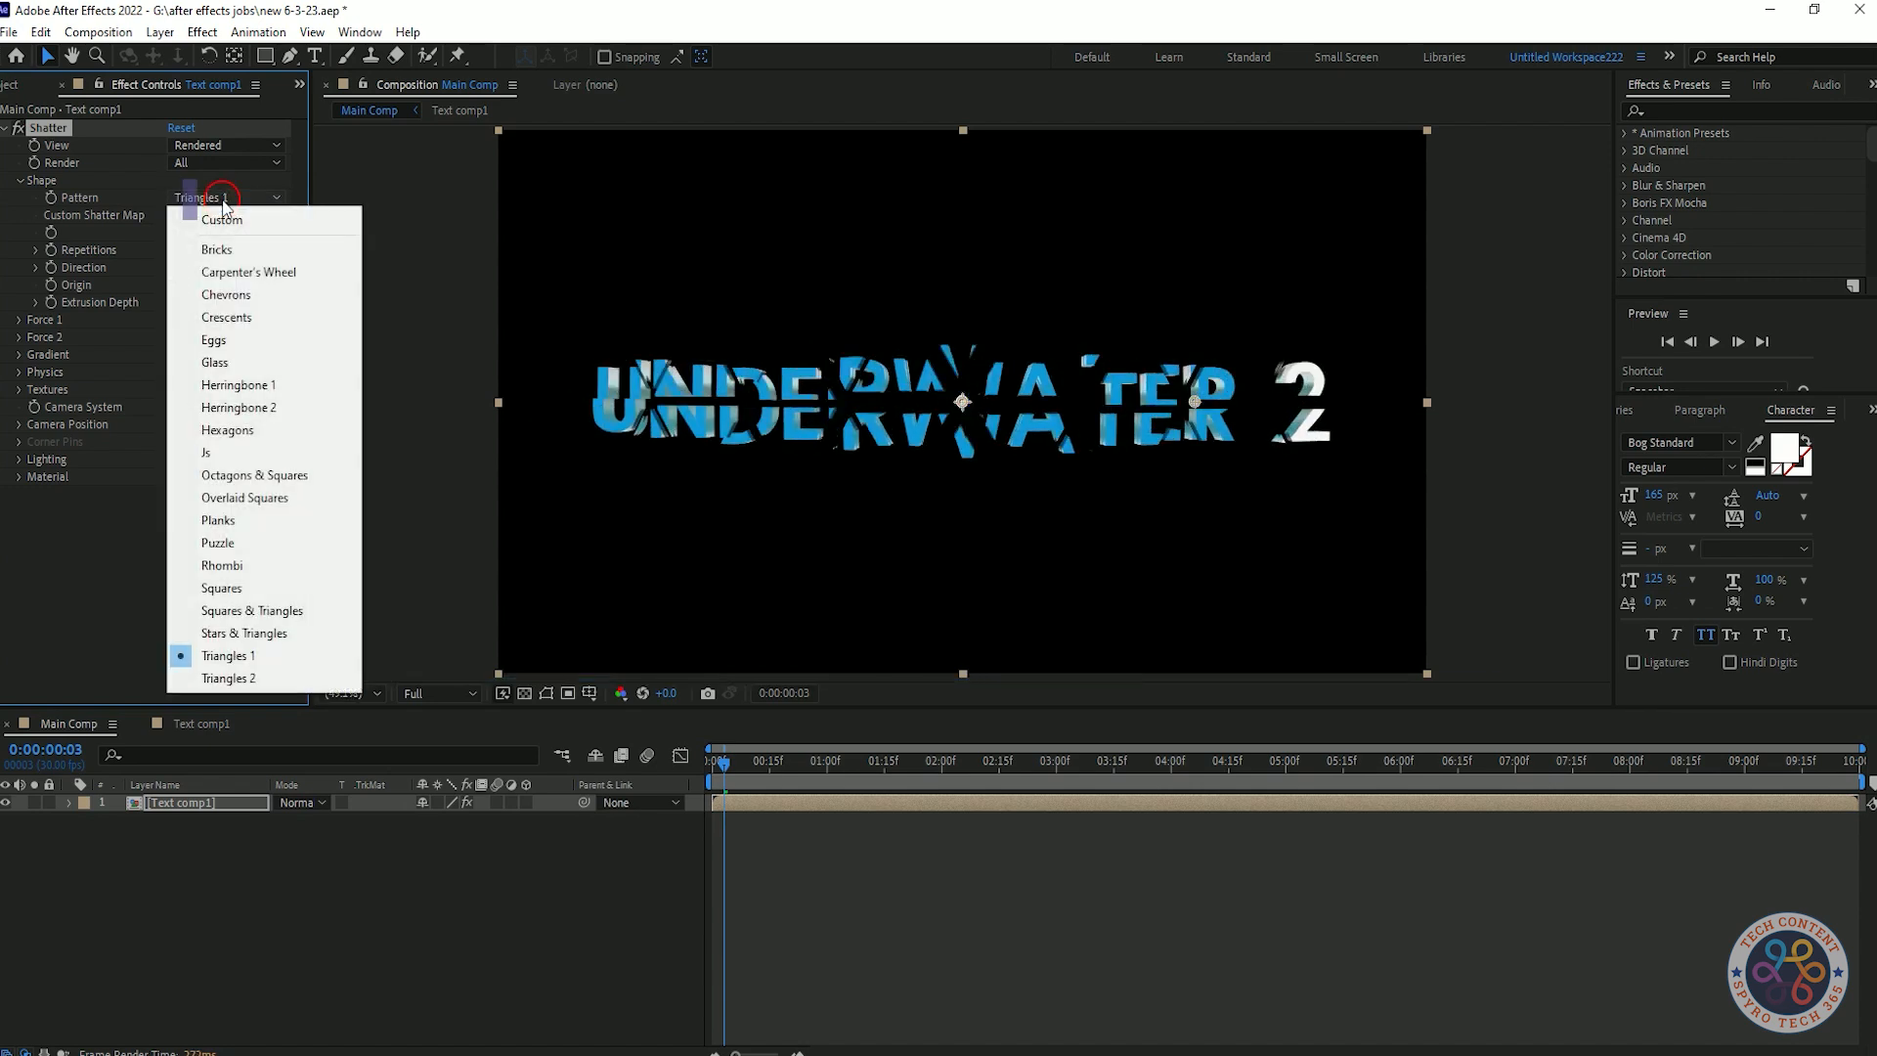
left_click(217, 363)
mouse_move(723, 762)
left_mouse_down()
mouse_move(807, 764)
mouse_move(671, 771)
mouse_move(717, 764)
left_mouse_up()
left_click(19, 320)
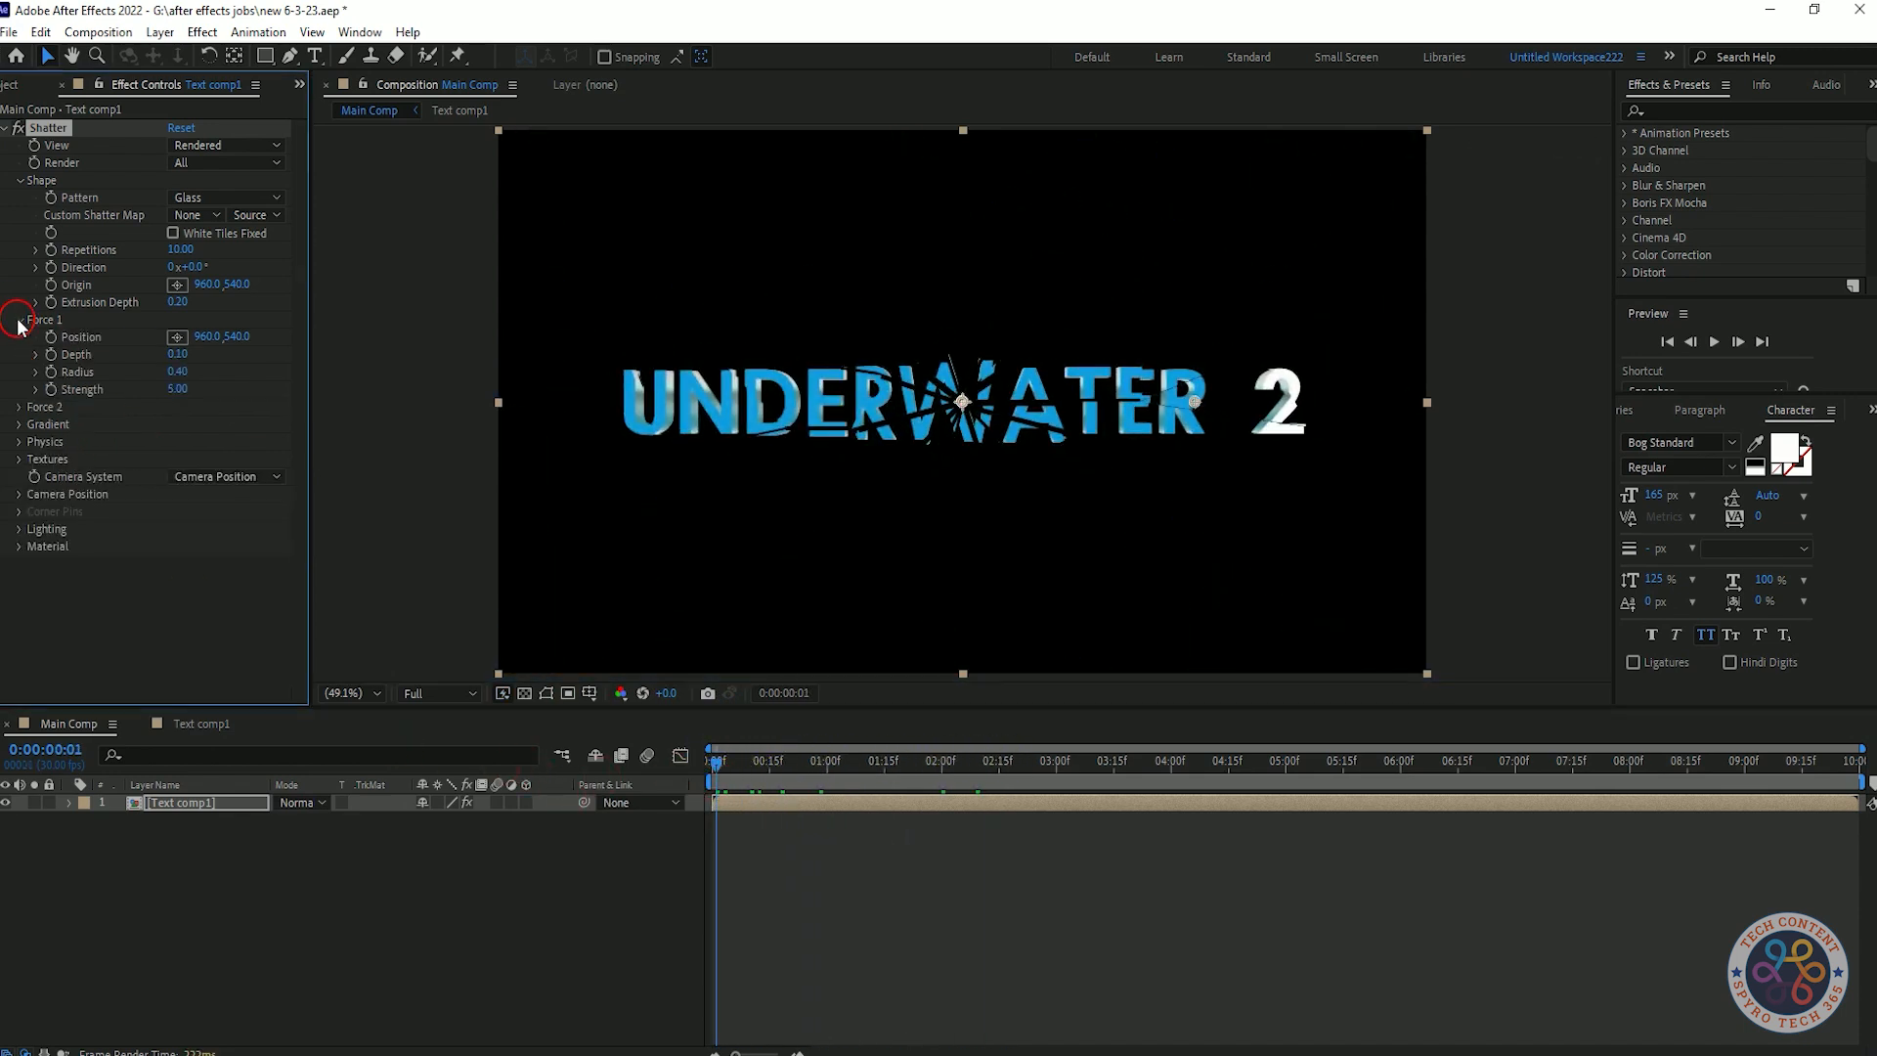
- Set the shatter pattern's Repetitions to 100.80 and preview the animation
left_click_drag(185, 250, 898, 487)
key("space")
key("space")
- Resize the Effects & Presets, Preview and Character panels to give the Preview options more room
left_click_drag(1762, 298, 1734, 449)
left_click_drag(1735, 362, 1730, 262)
left_click(1728, 448)
left_click(1856, 393)
left_click_drag(1809, 454, 1812, 508)
left_click_drag(1800, 317, 1786, 223)
left_click_drag(1815, 485, 1827, 529)
left_click_drag(1737, 337, 1730, 231)
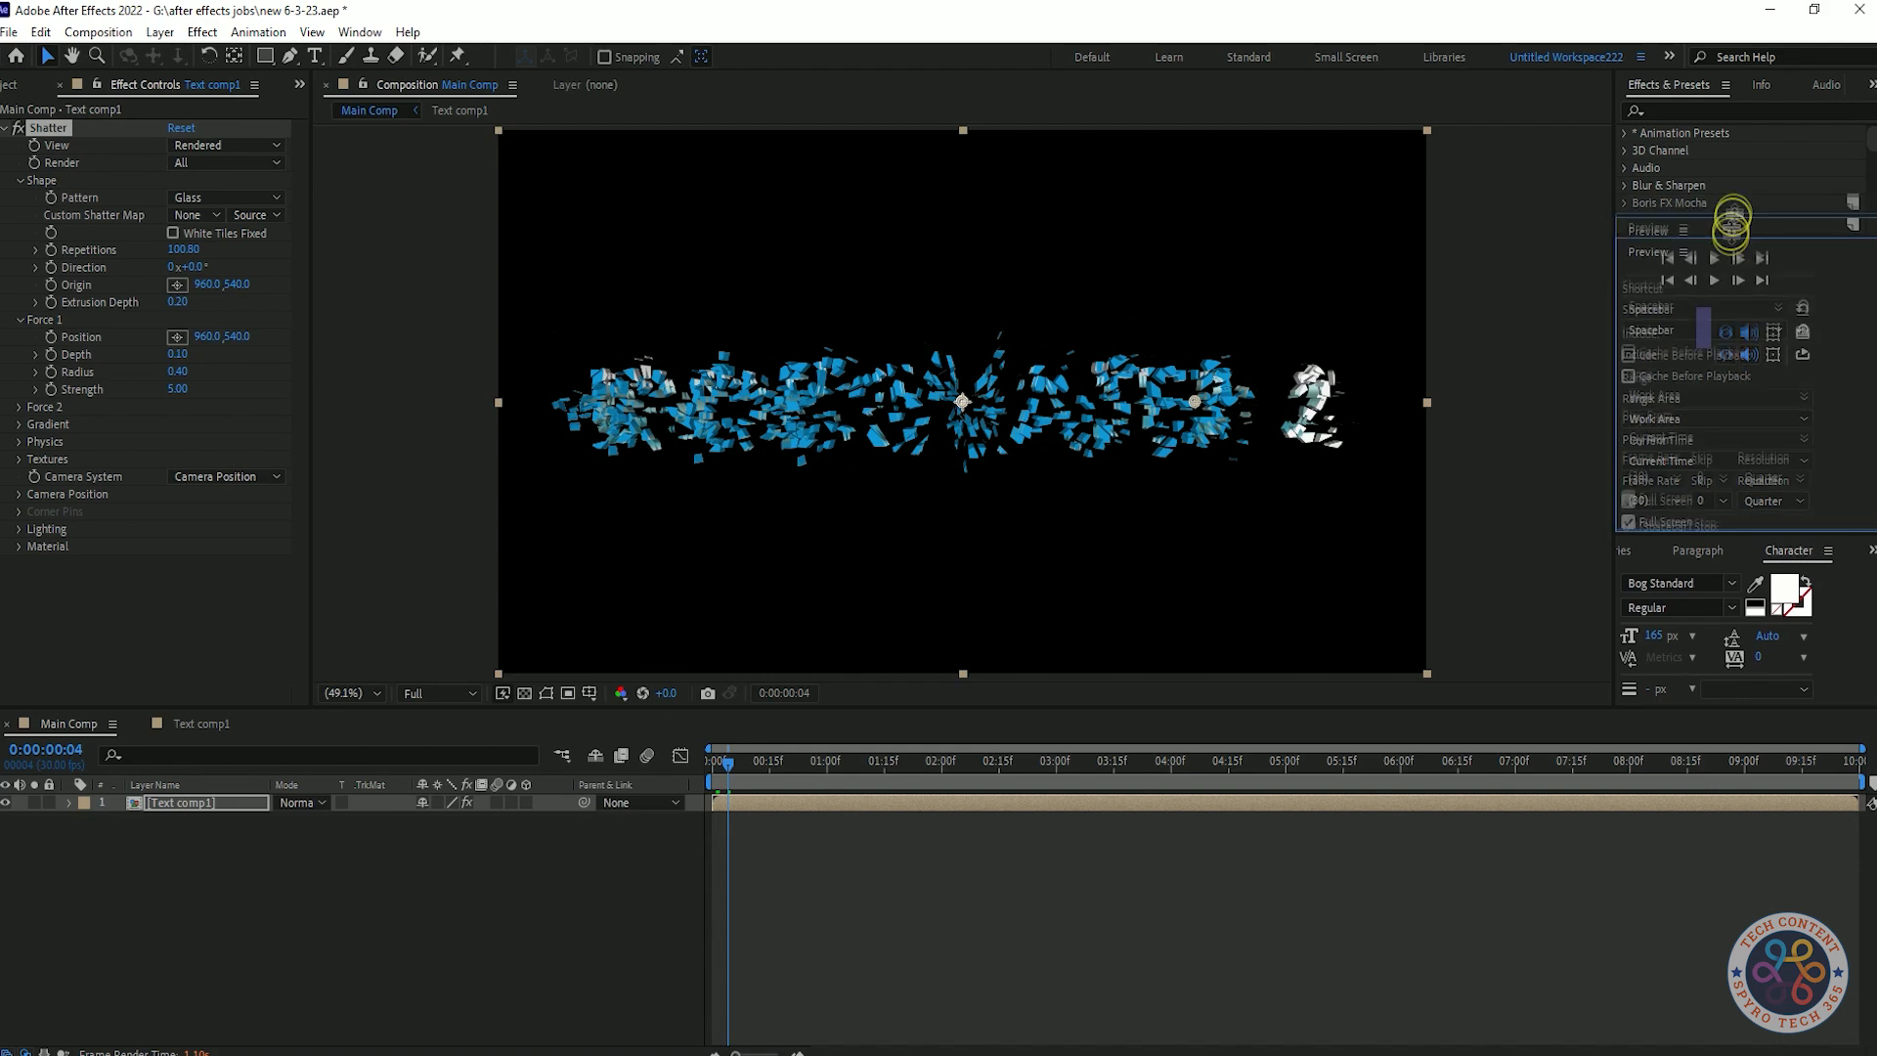
- Save the project and preview the shatter animation from the first frame
left_click(460, 900)
key("ctrl+s")
left_click_drag(859, 758, 699, 773)
key("space")
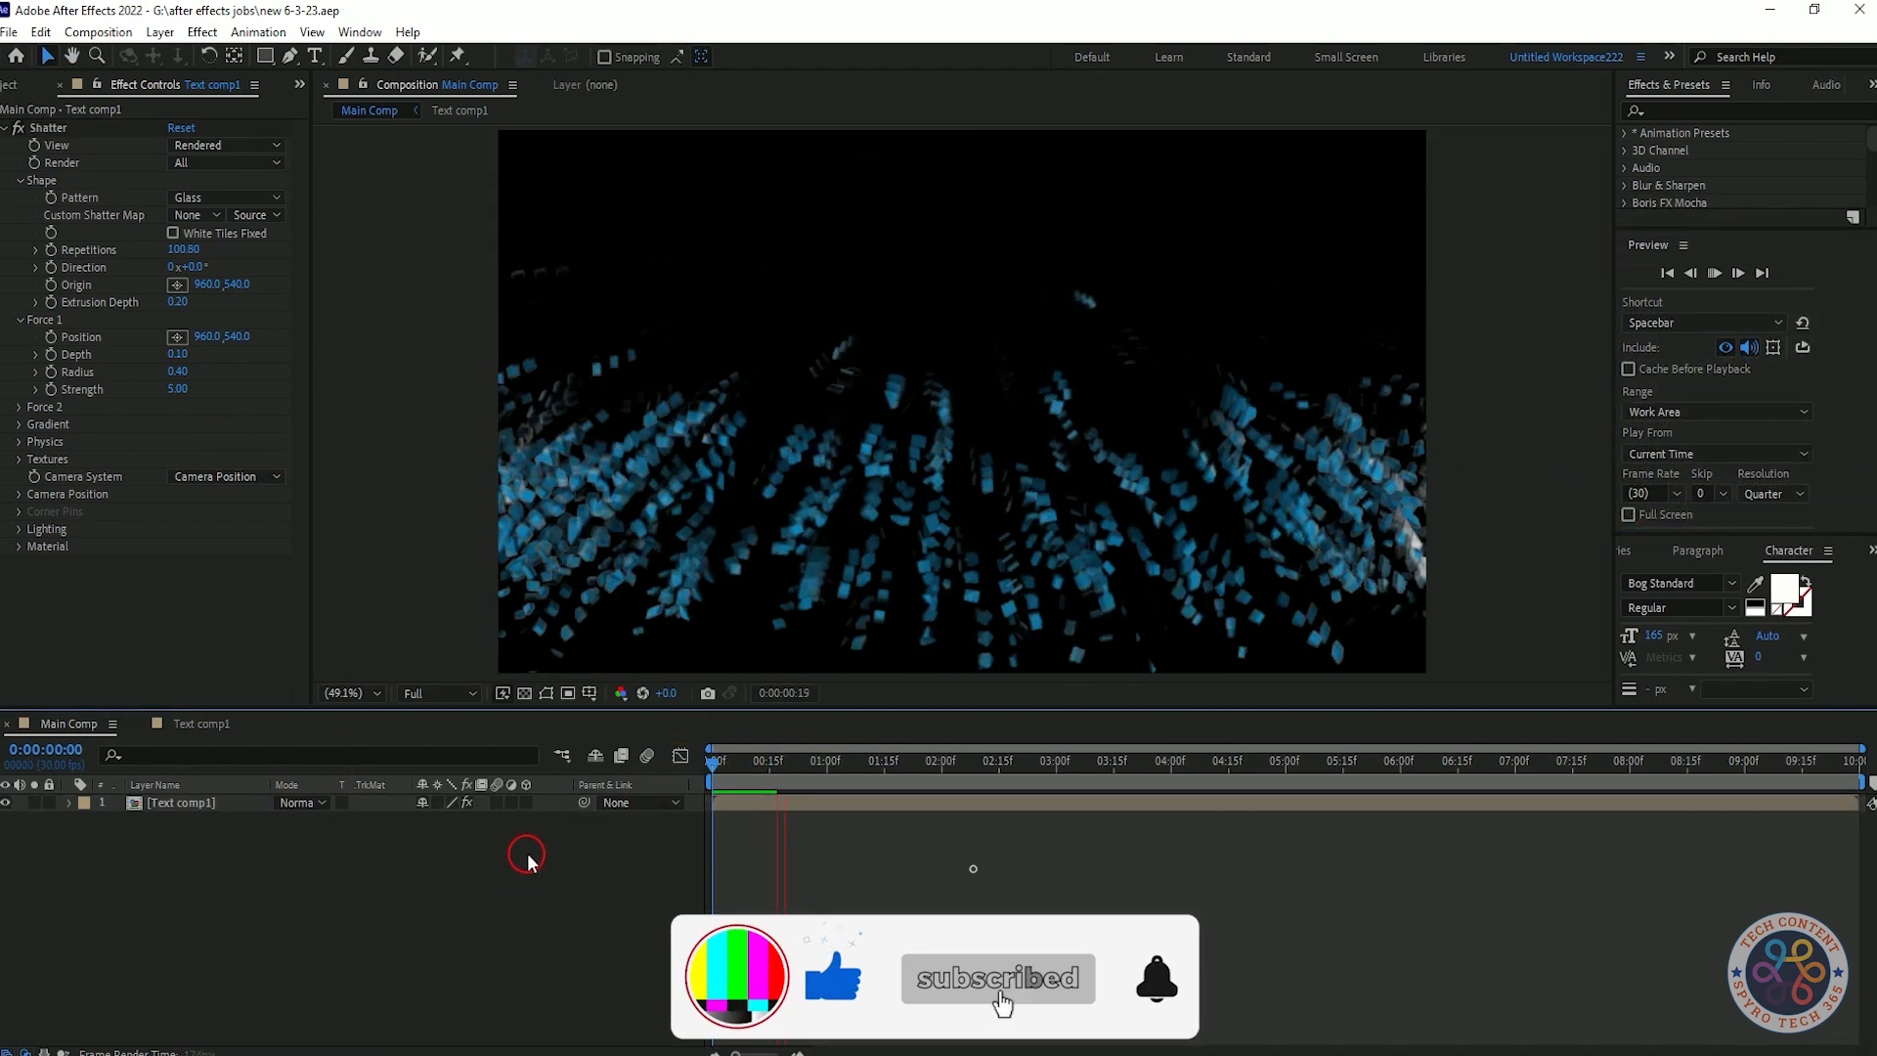
left_click_drag(1022, 780, 694, 797)
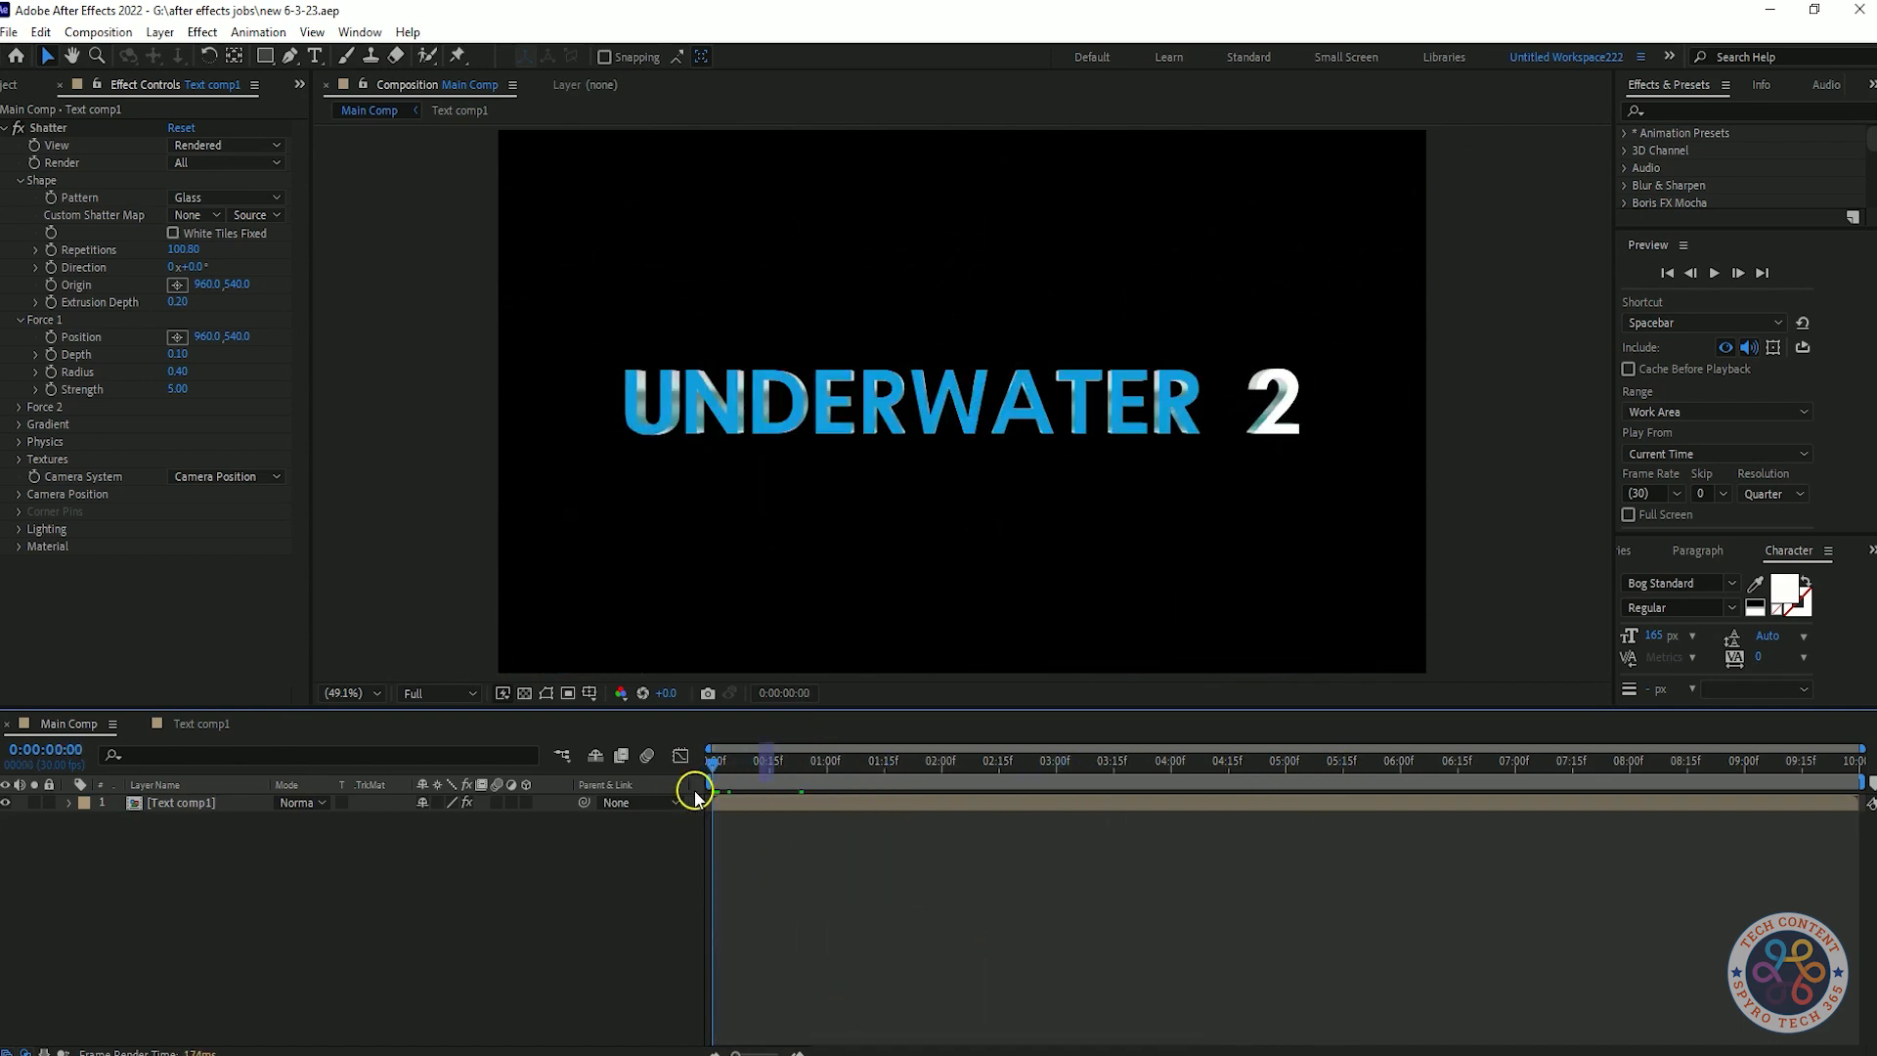
- Try moving the Force 1 position toward the upper end of UNDERWATER, check the result, and undo the move
left_click(177, 336)
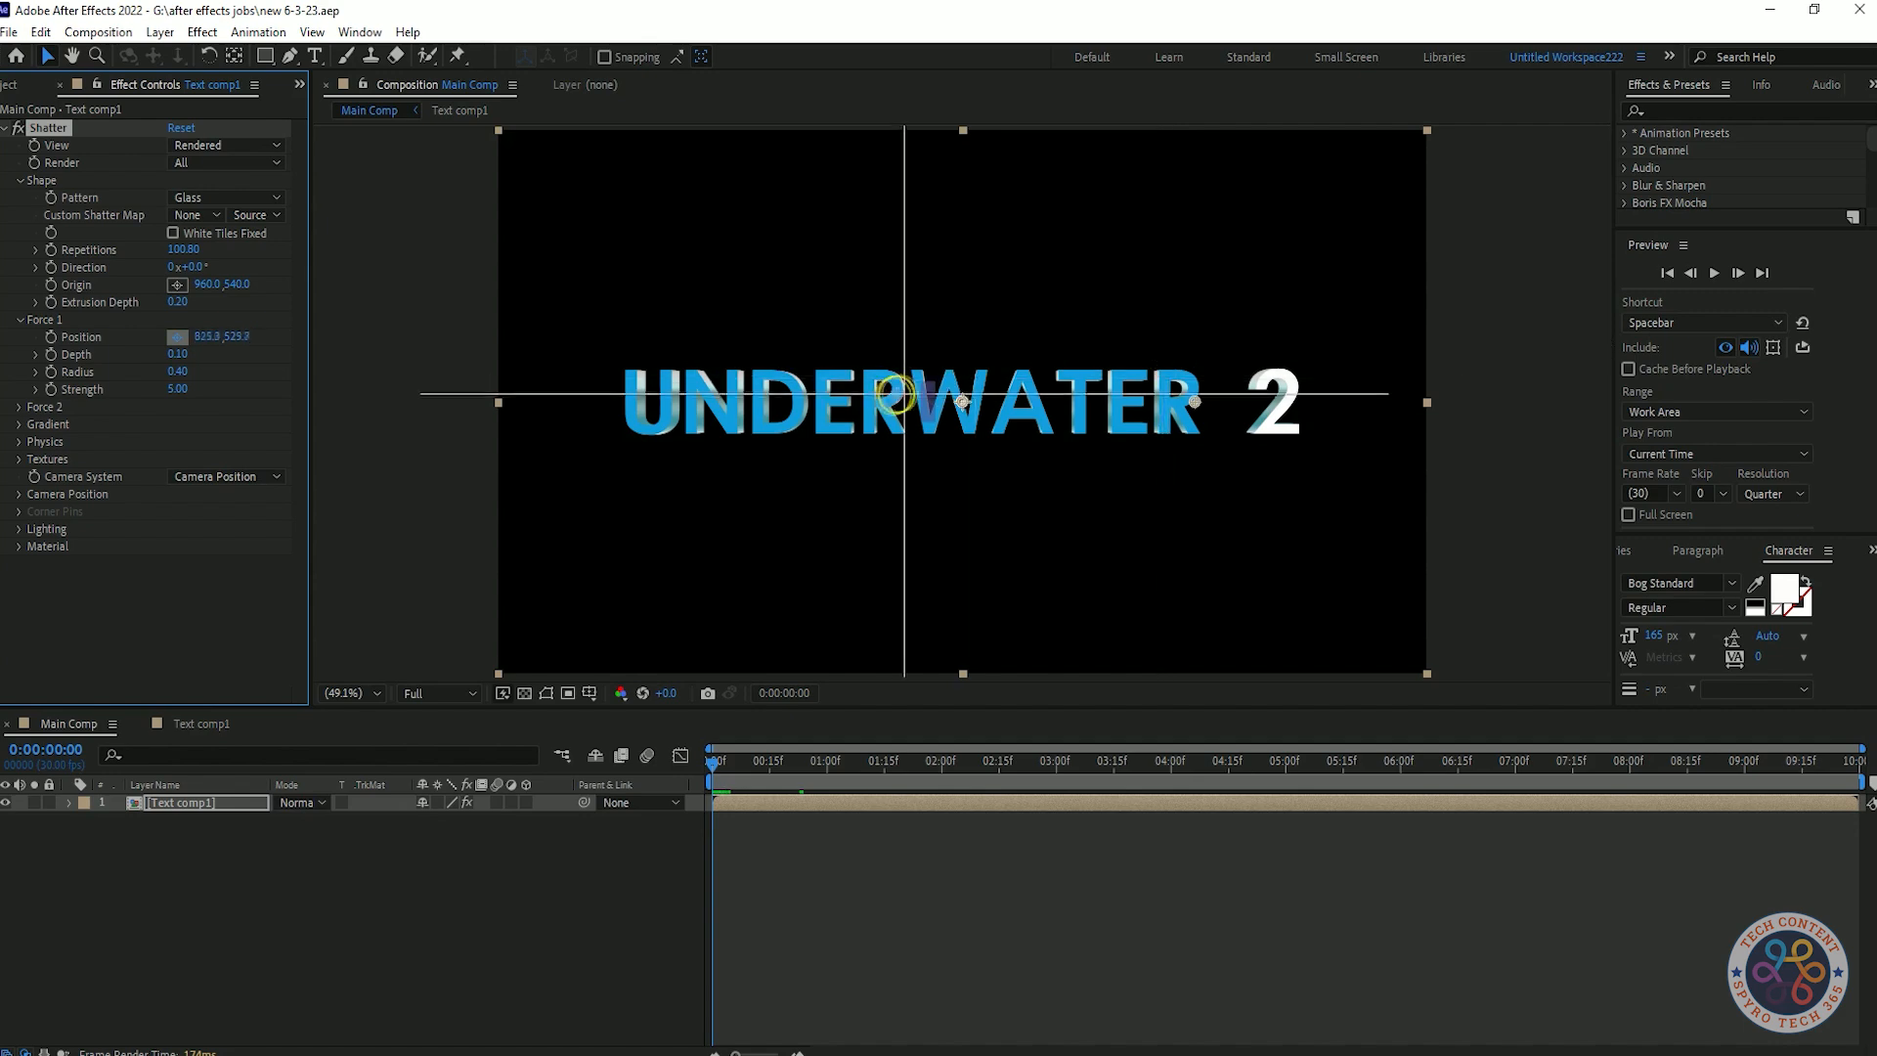
left_click(1124, 343)
left_click_drag(817, 769, 710, 777)
key("ctrl+z")
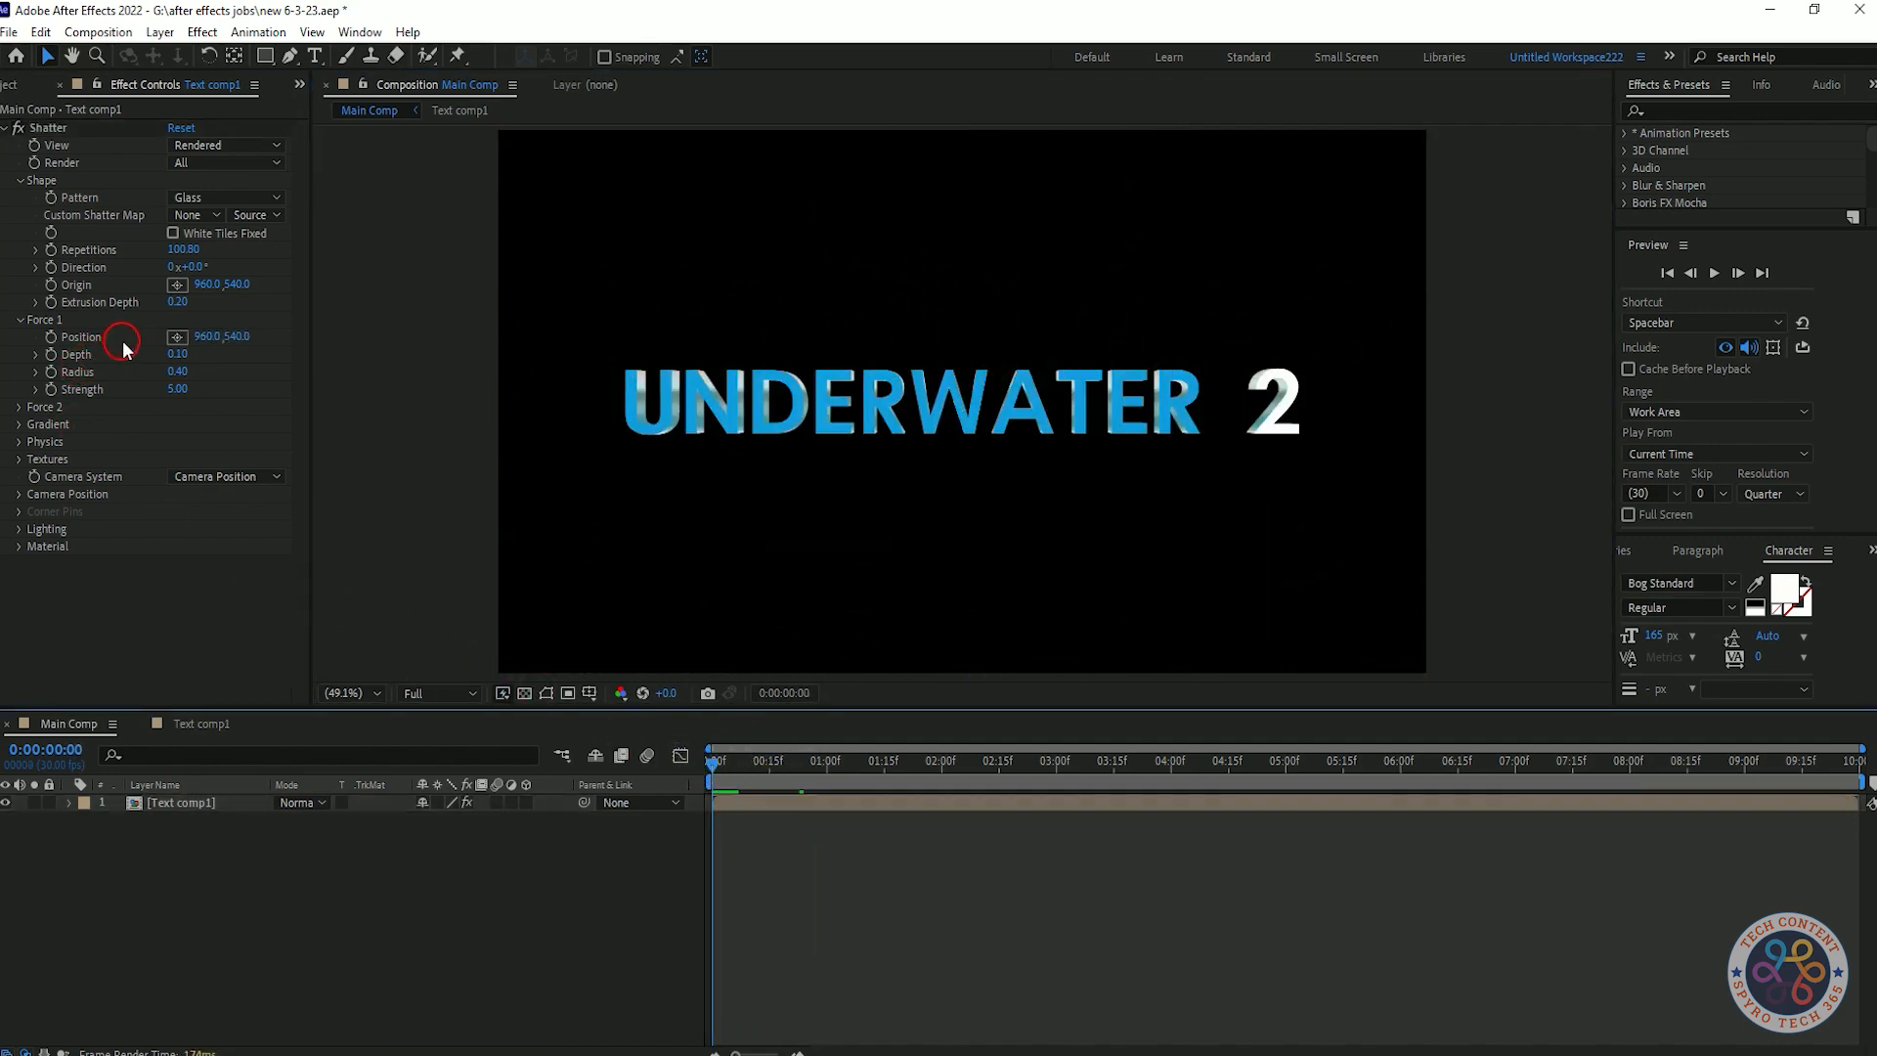
- Set Shatter's Extrusion Depth to 0.67, check the animation, and expand the Force 2 settings
left_click_drag(177, 302, 185, 298)
left_click(779, 765)
left_click_drag(779, 766, 692, 794)
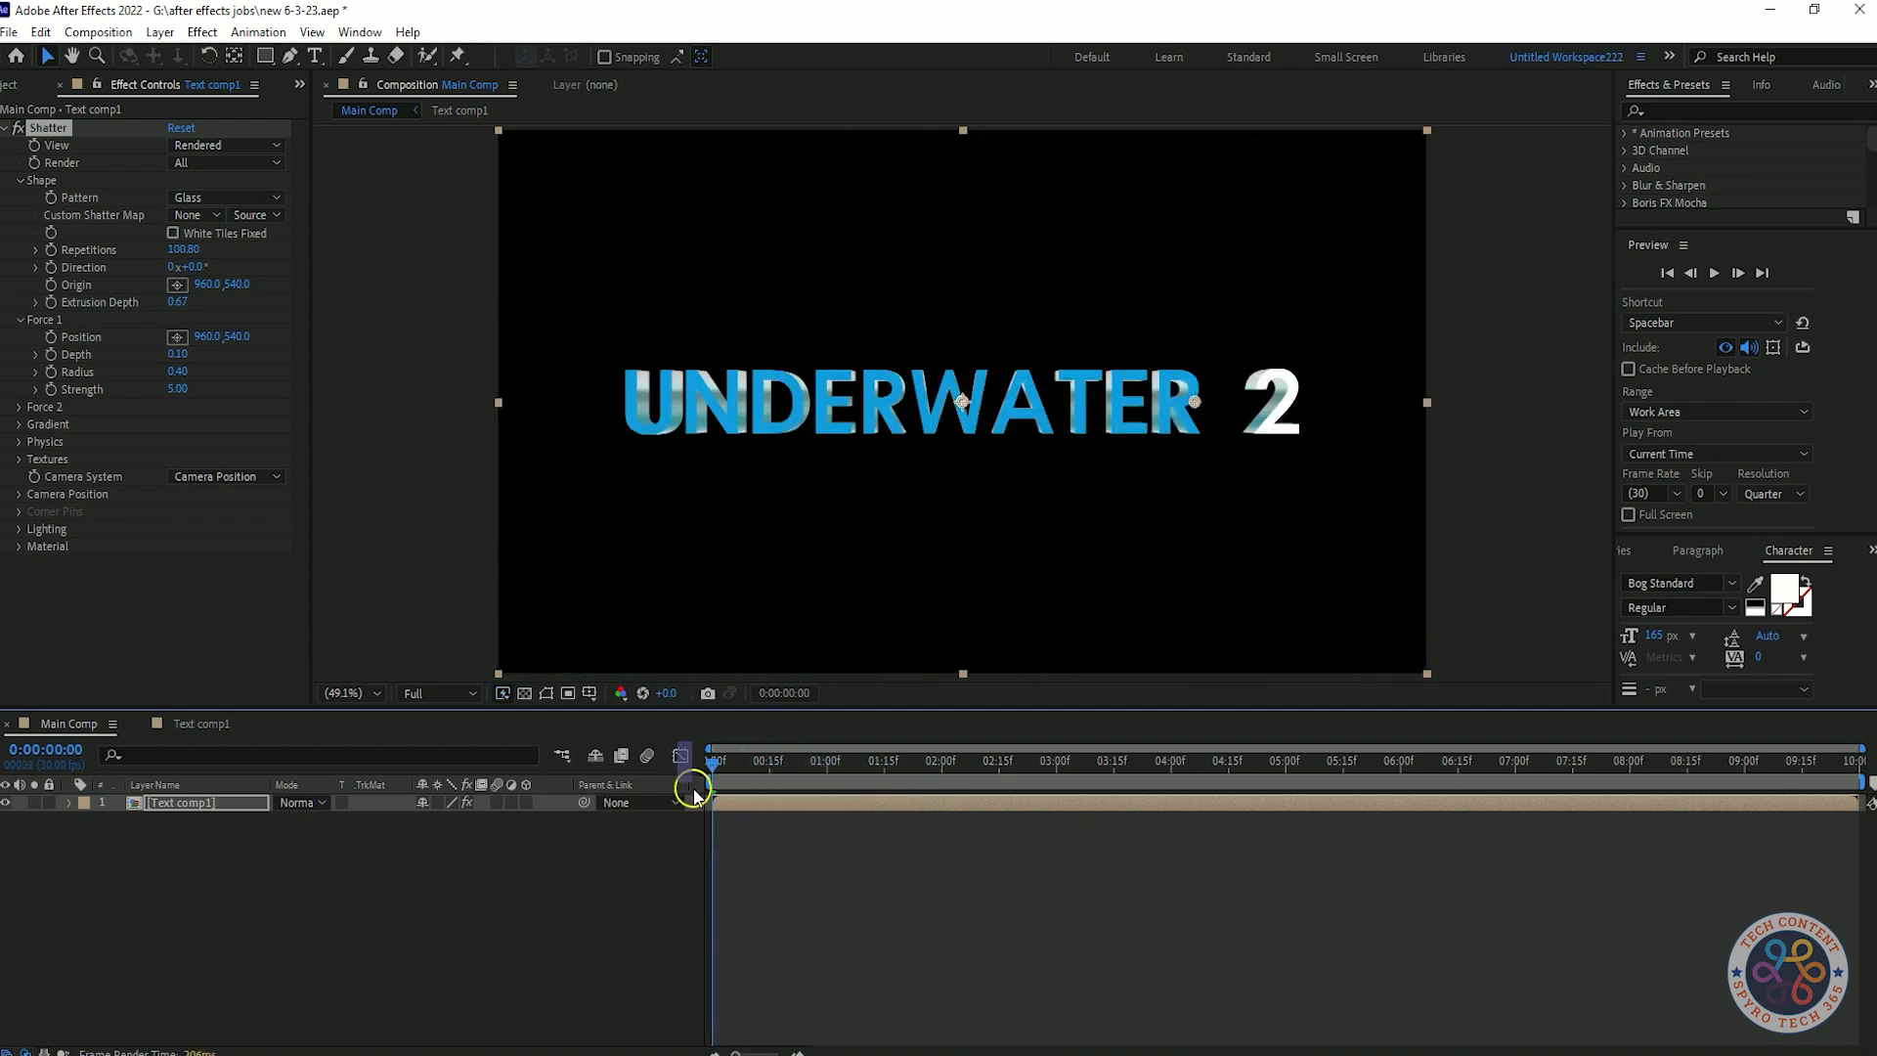
left_click(21, 406)
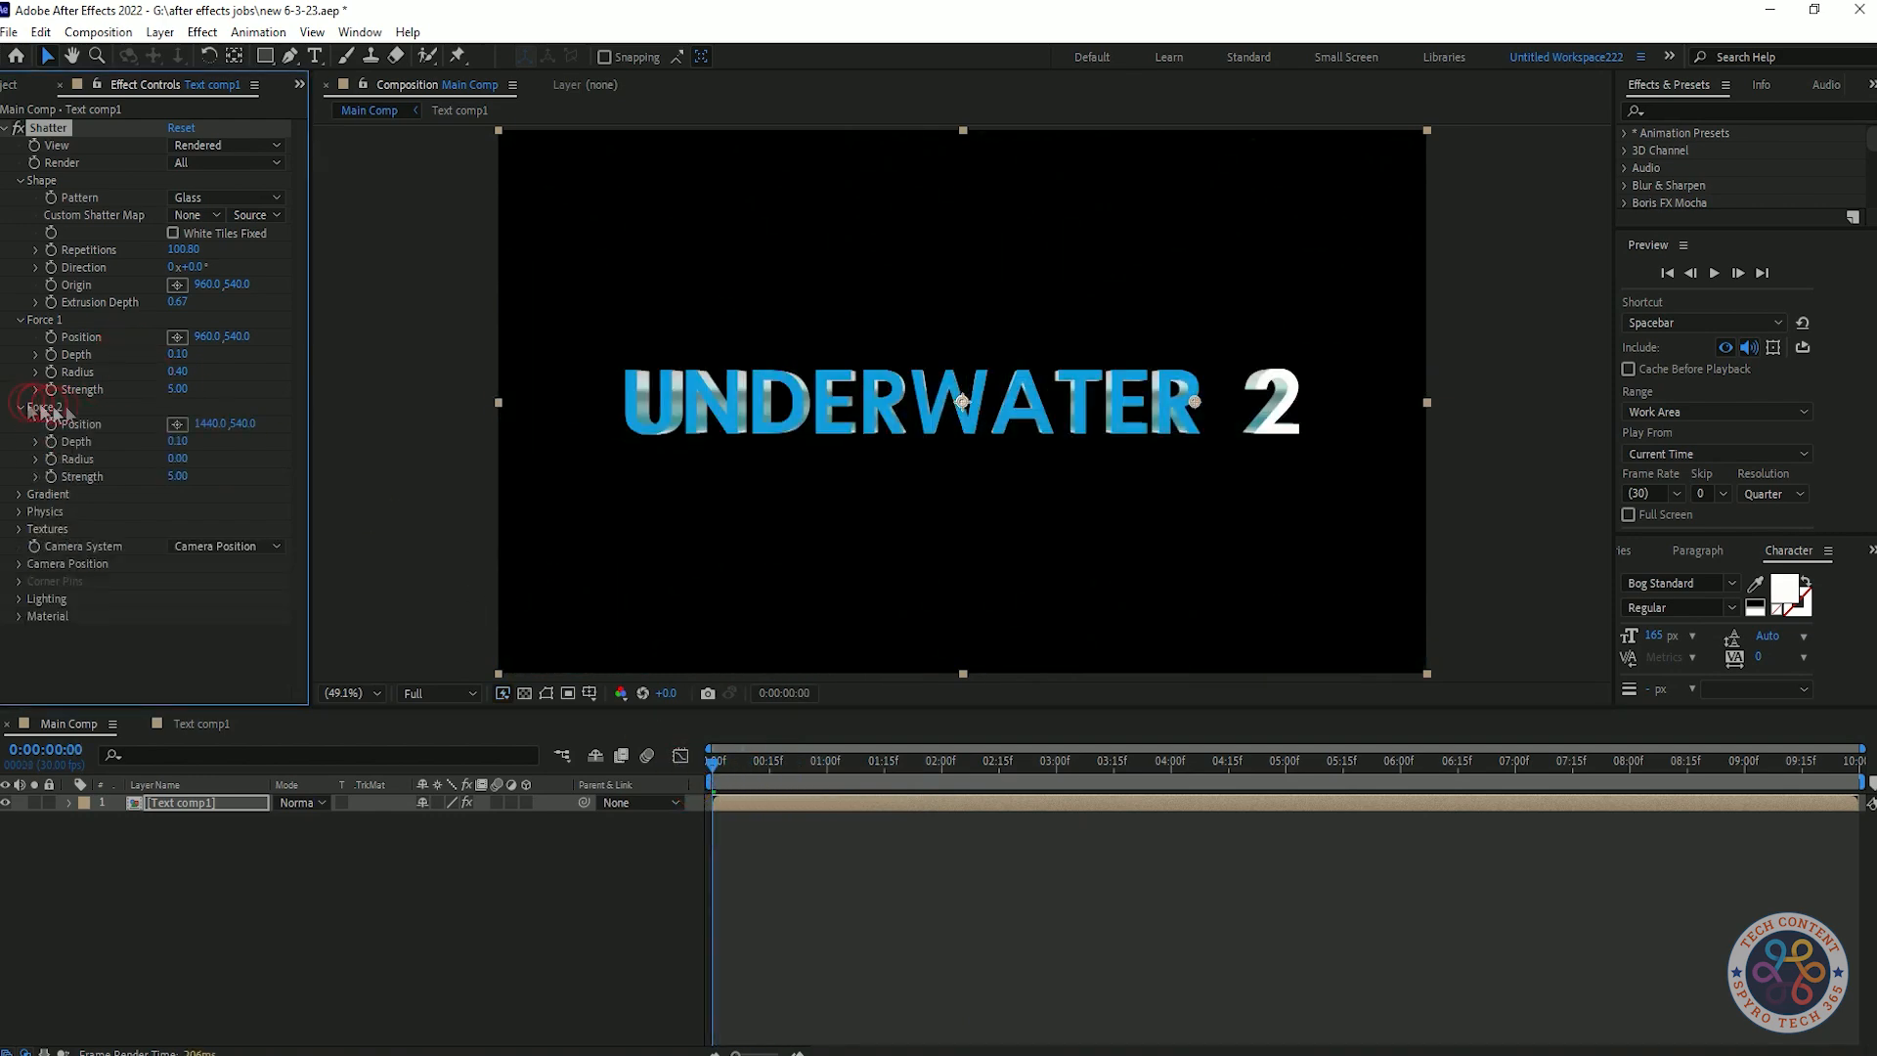
- Try the Force 1 position at 625.6, 540.0 and preview the shatter
left_click(178, 339)
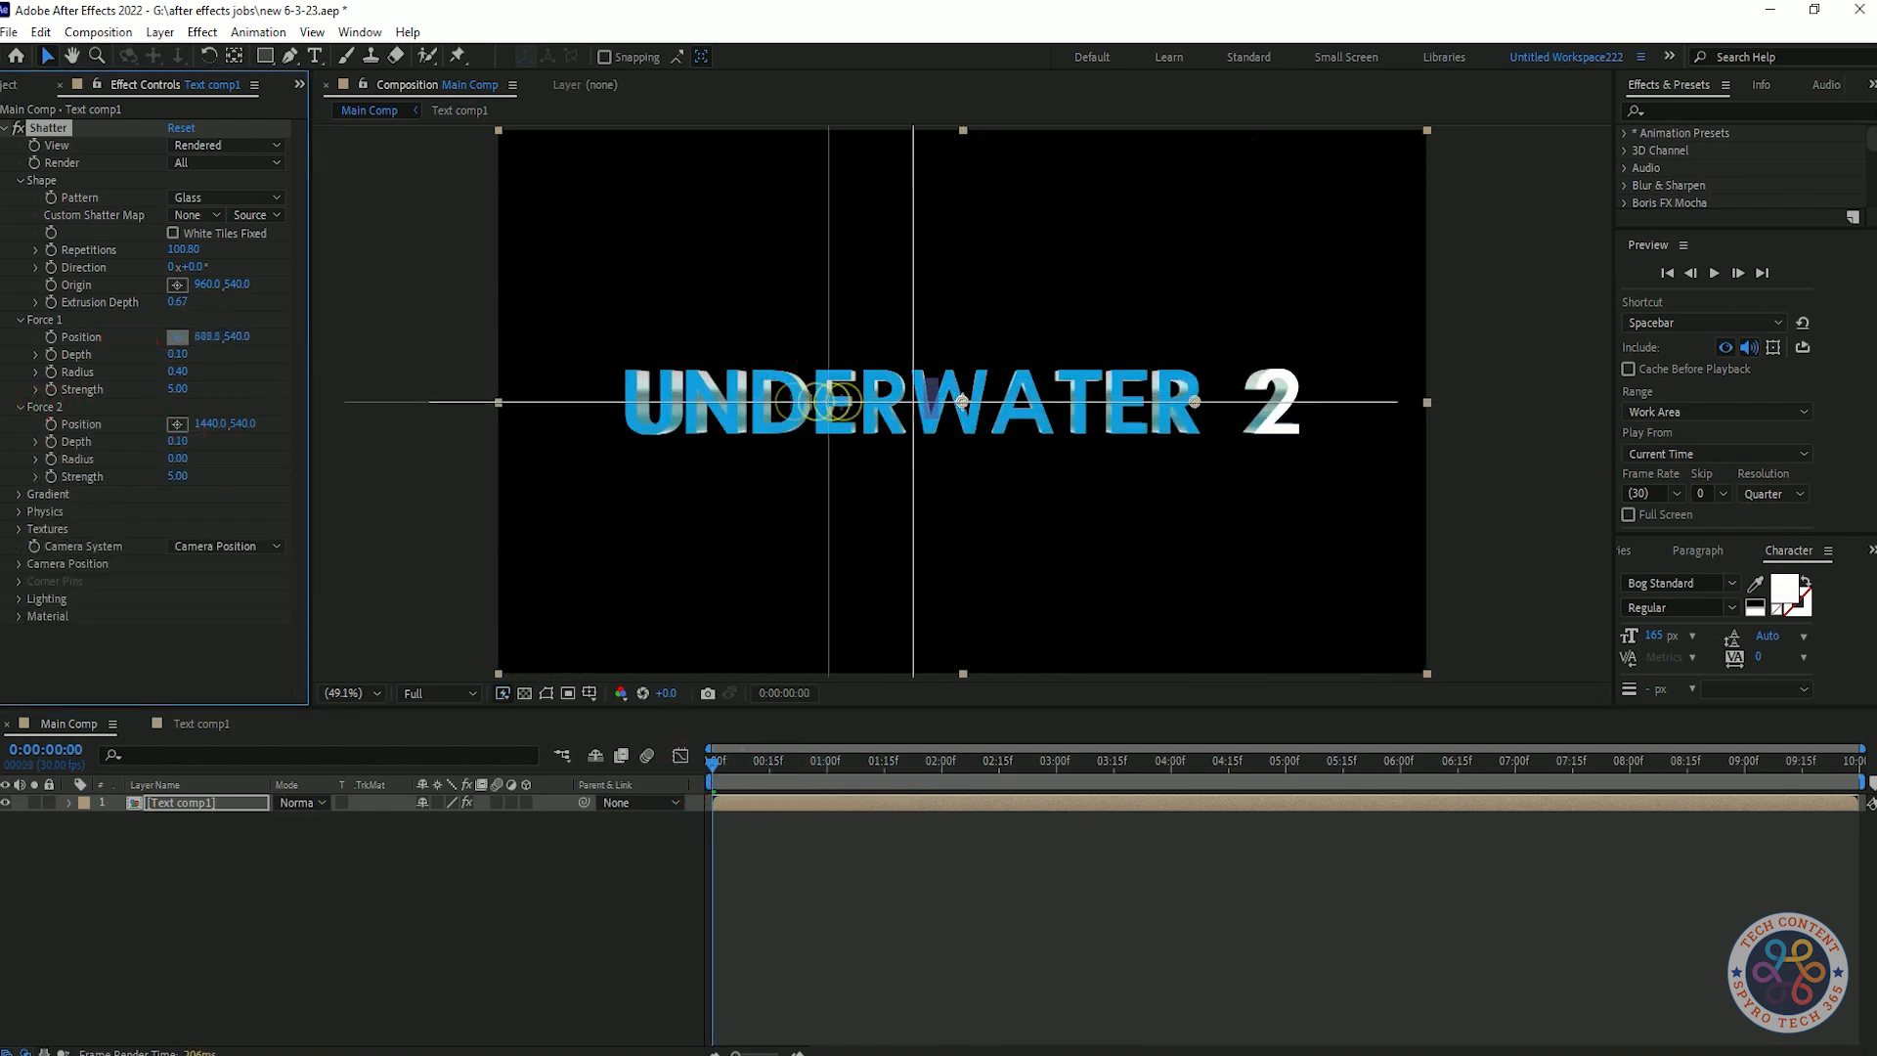
left_click(800, 402)
key("space")
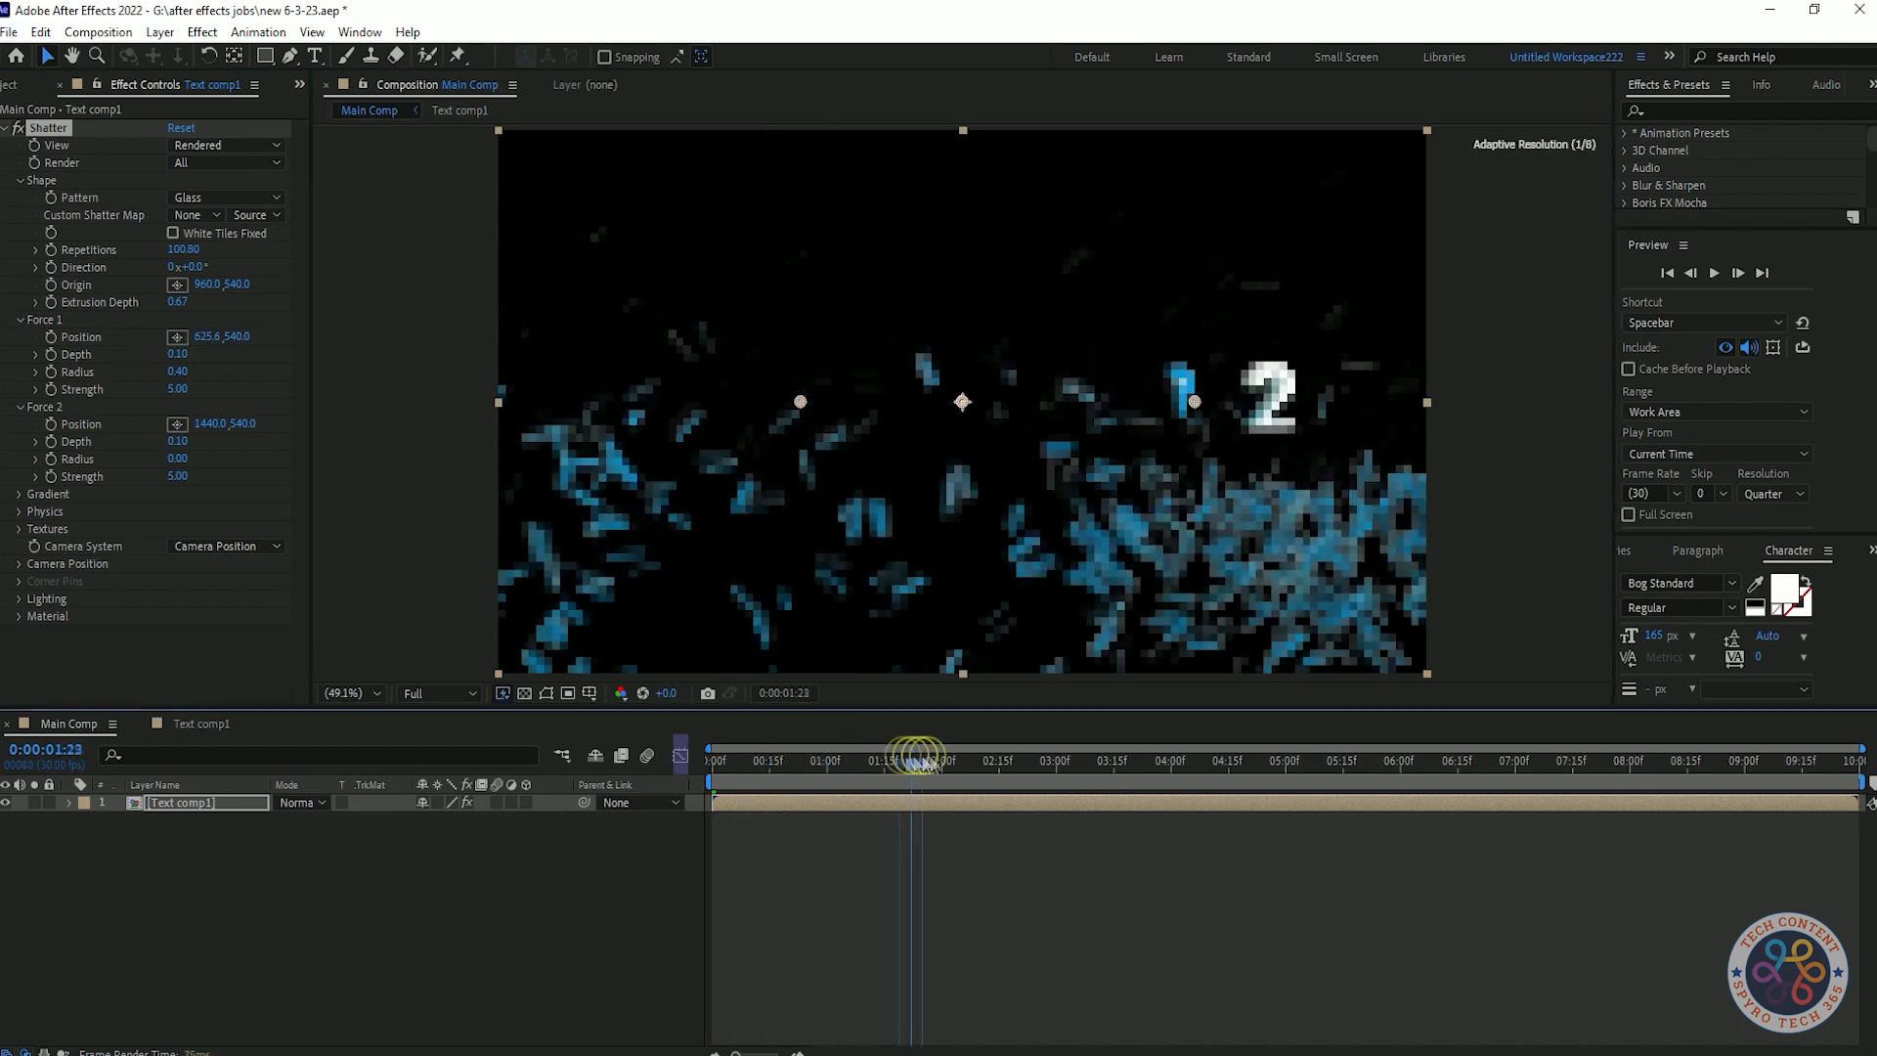
key("space")
- Place Force 1 at 947.5, 529.8, Force 2 at 1807.5, 535.9 and the shape Origin at 927.4, 538.0
left_click(178, 337)
left_click(956, 398)
mouse_move(717, 763)
left_mouse_down()
mouse_move(1110, 763)
mouse_move(712, 763)
left_mouse_up()
left_click(176, 426)
left_click(1372, 400)
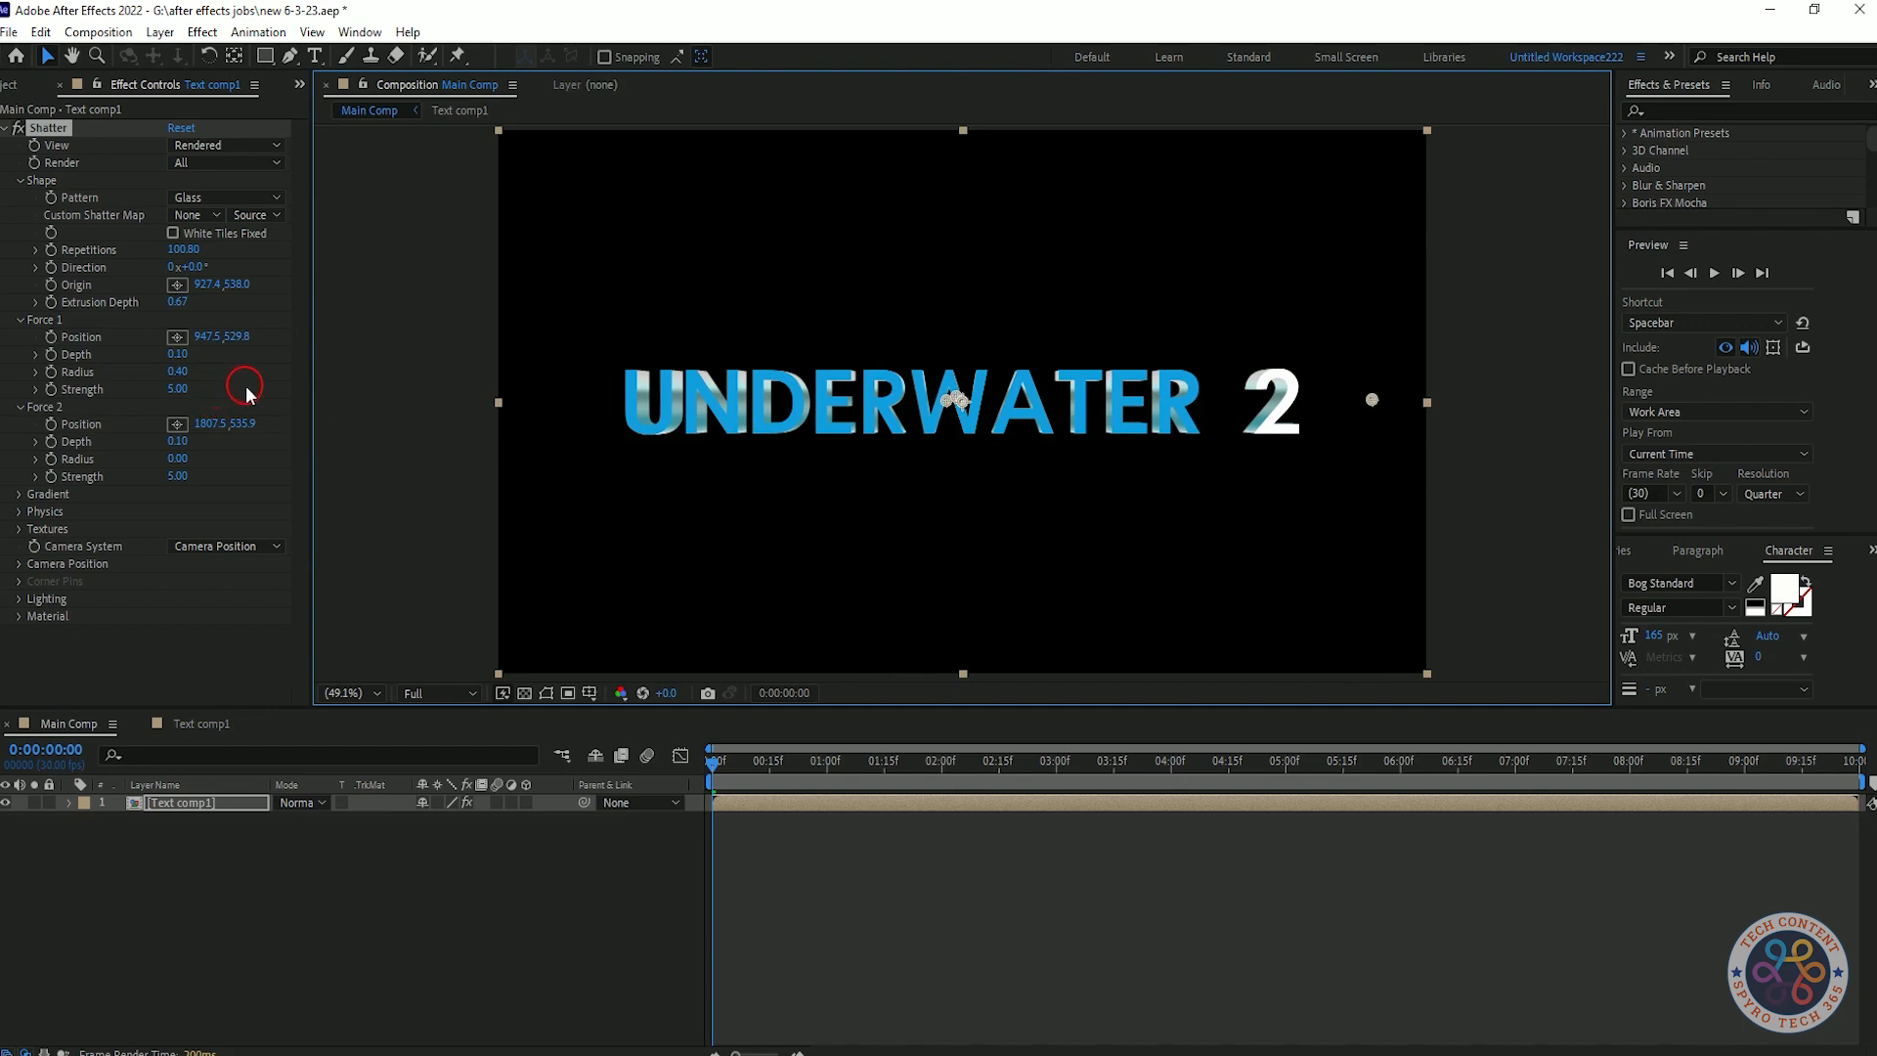
mouse_move(711, 765)
left_mouse_down()
mouse_move(825, 766)
mouse_move(696, 788)
left_mouse_up()
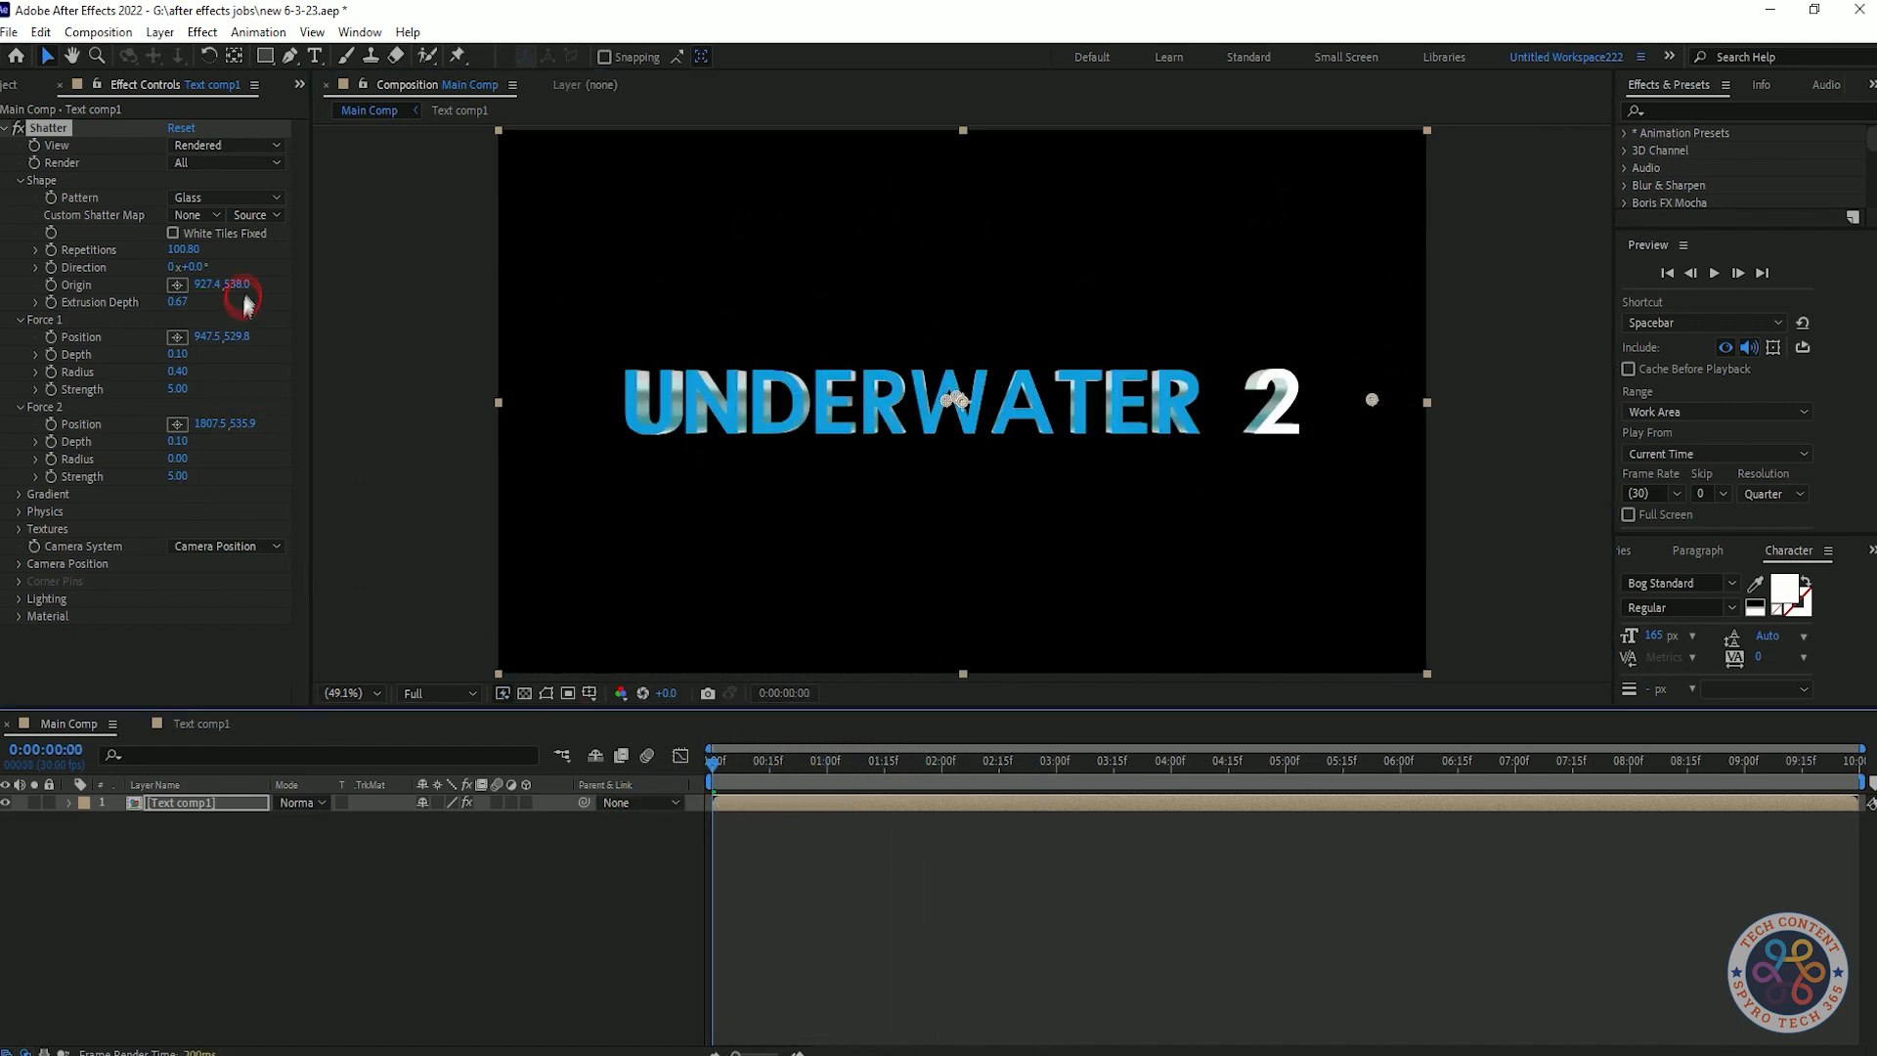
- Expand Shatter's Gradient, Physics and Textures settings, move to frame 21, and save the project
left_click(18, 494)
left_click(17, 564)
scroll(282, 371, "down", 3)
left_click(17, 606)
scroll(281, 457, "up", 3)
left_click_drag(714, 760, 789, 759)
key("ctrl+s")
- Try an Extrusion Depth of 3.19, undo it, and set the depth to 0.06
left_click_drag(177, 301, 434, 311)
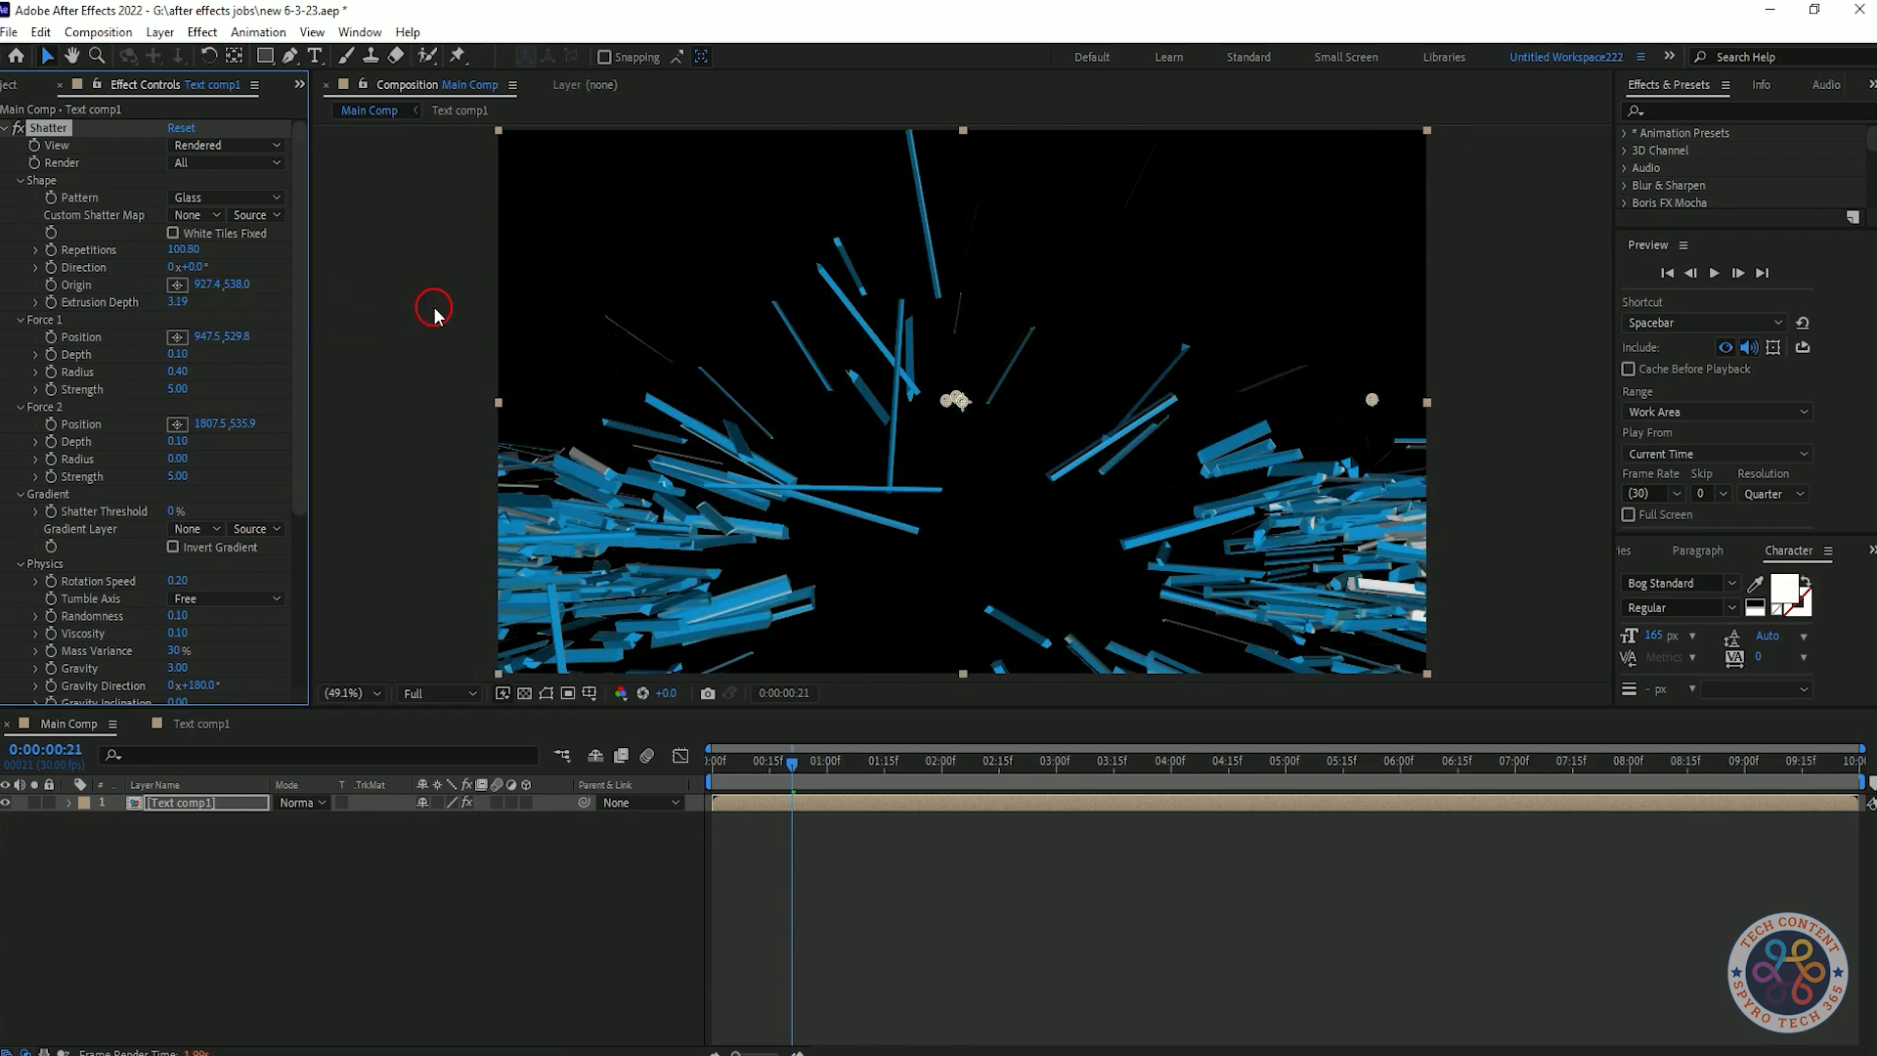
key("ctrl+z")
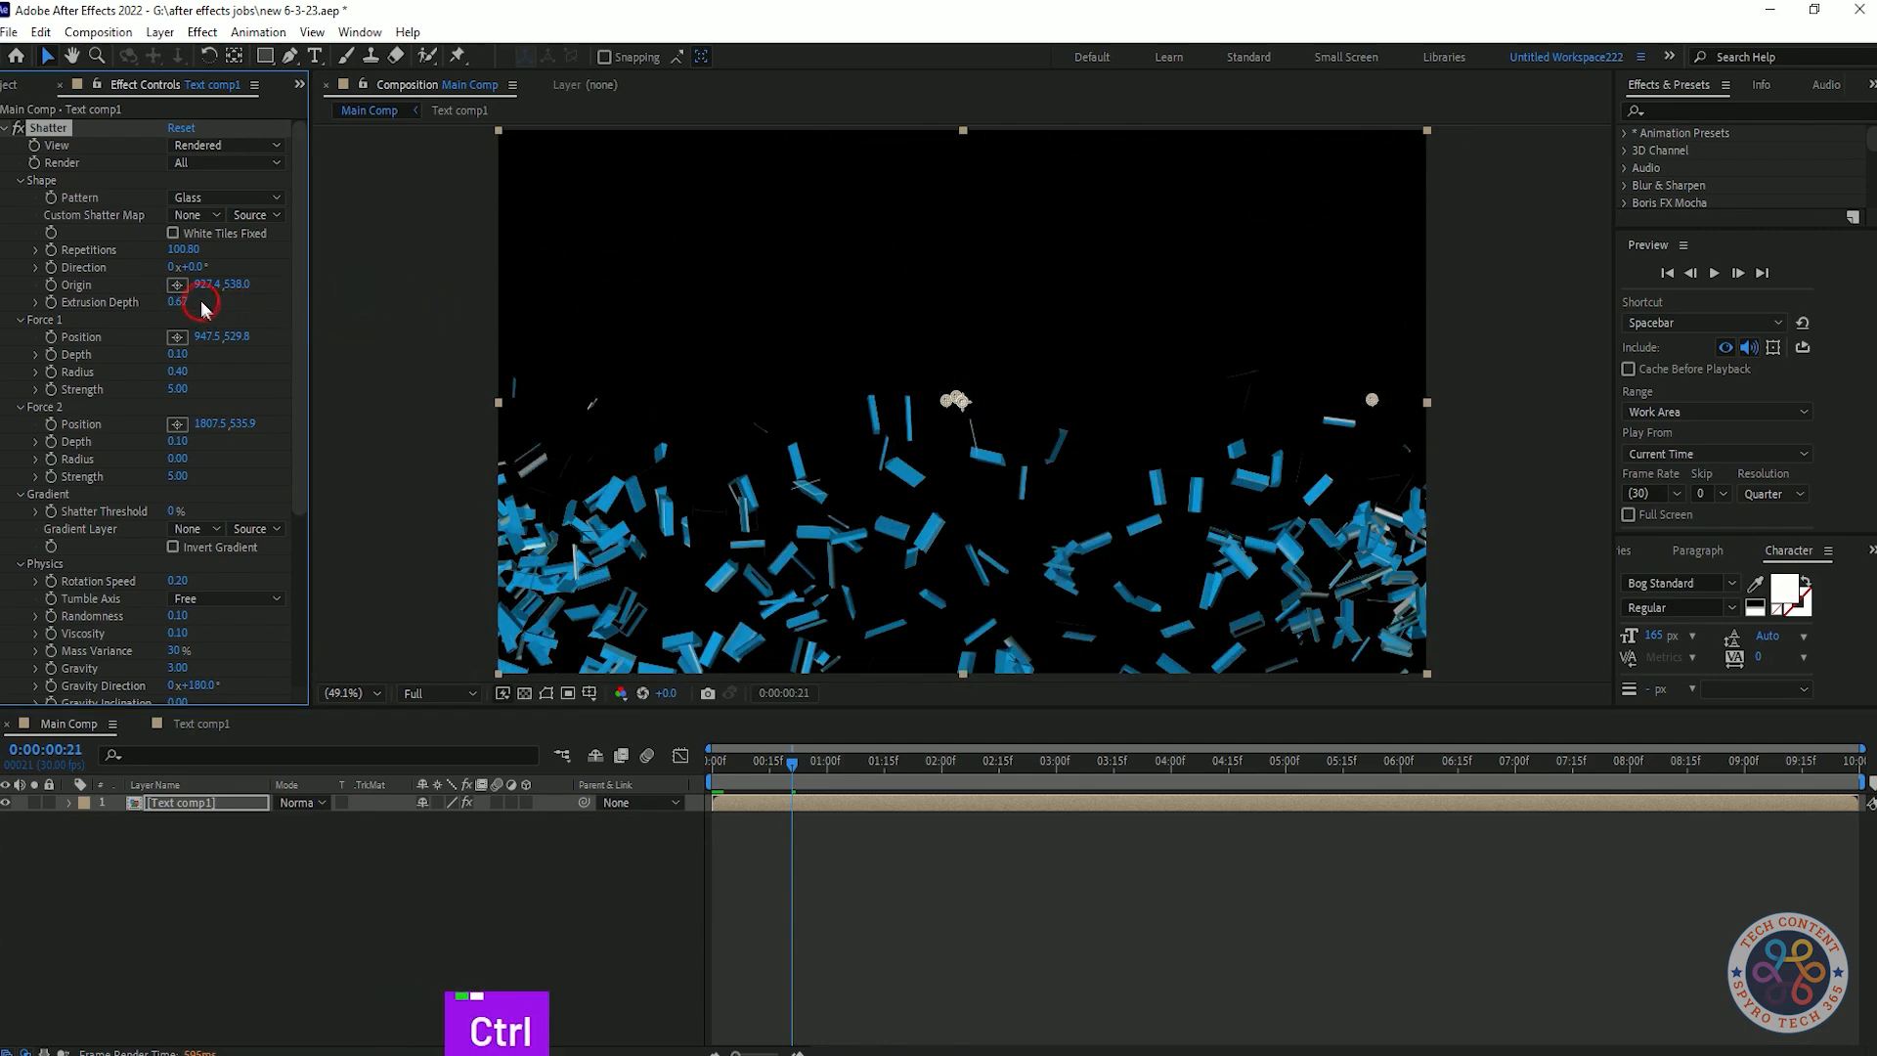
left_click_drag(203, 308, 113, 302)
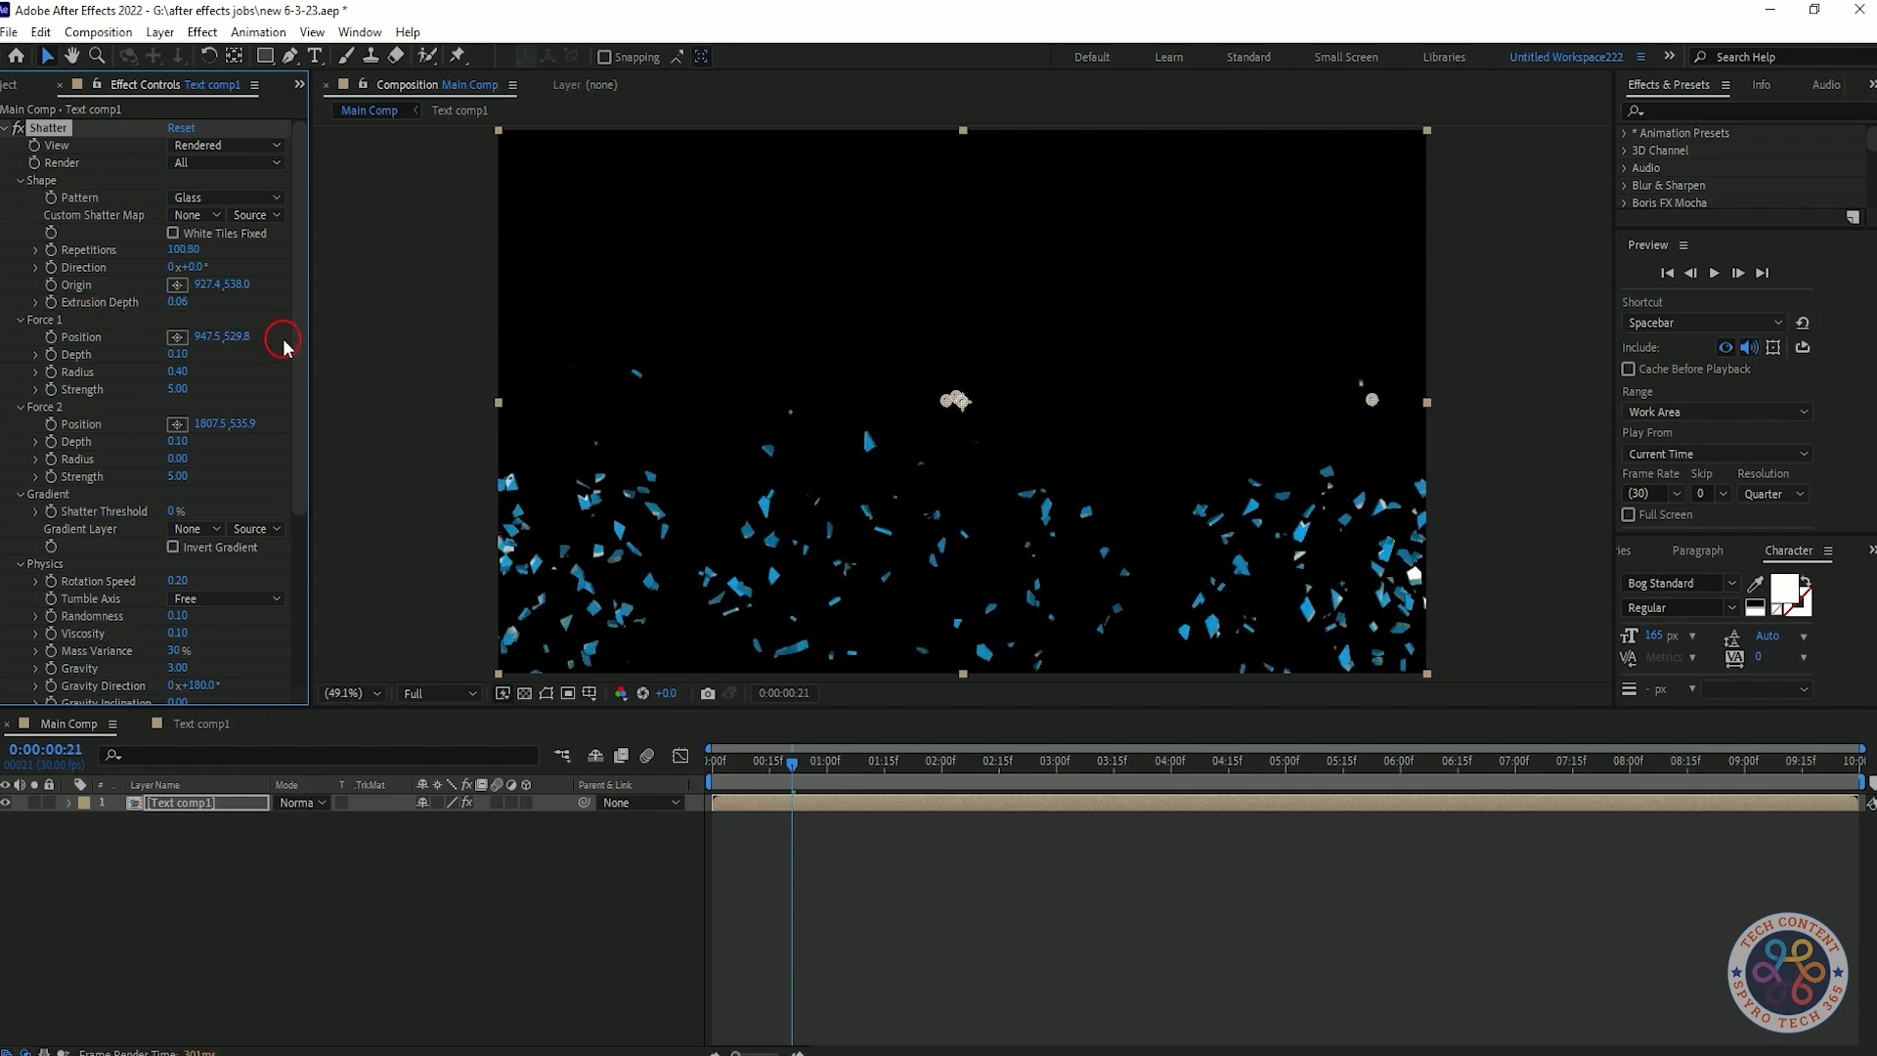
- Try a higher Rotation Speed in Shatter's Physics settings and preview the tumbling pieces
scroll(272, 368, "down", 5)
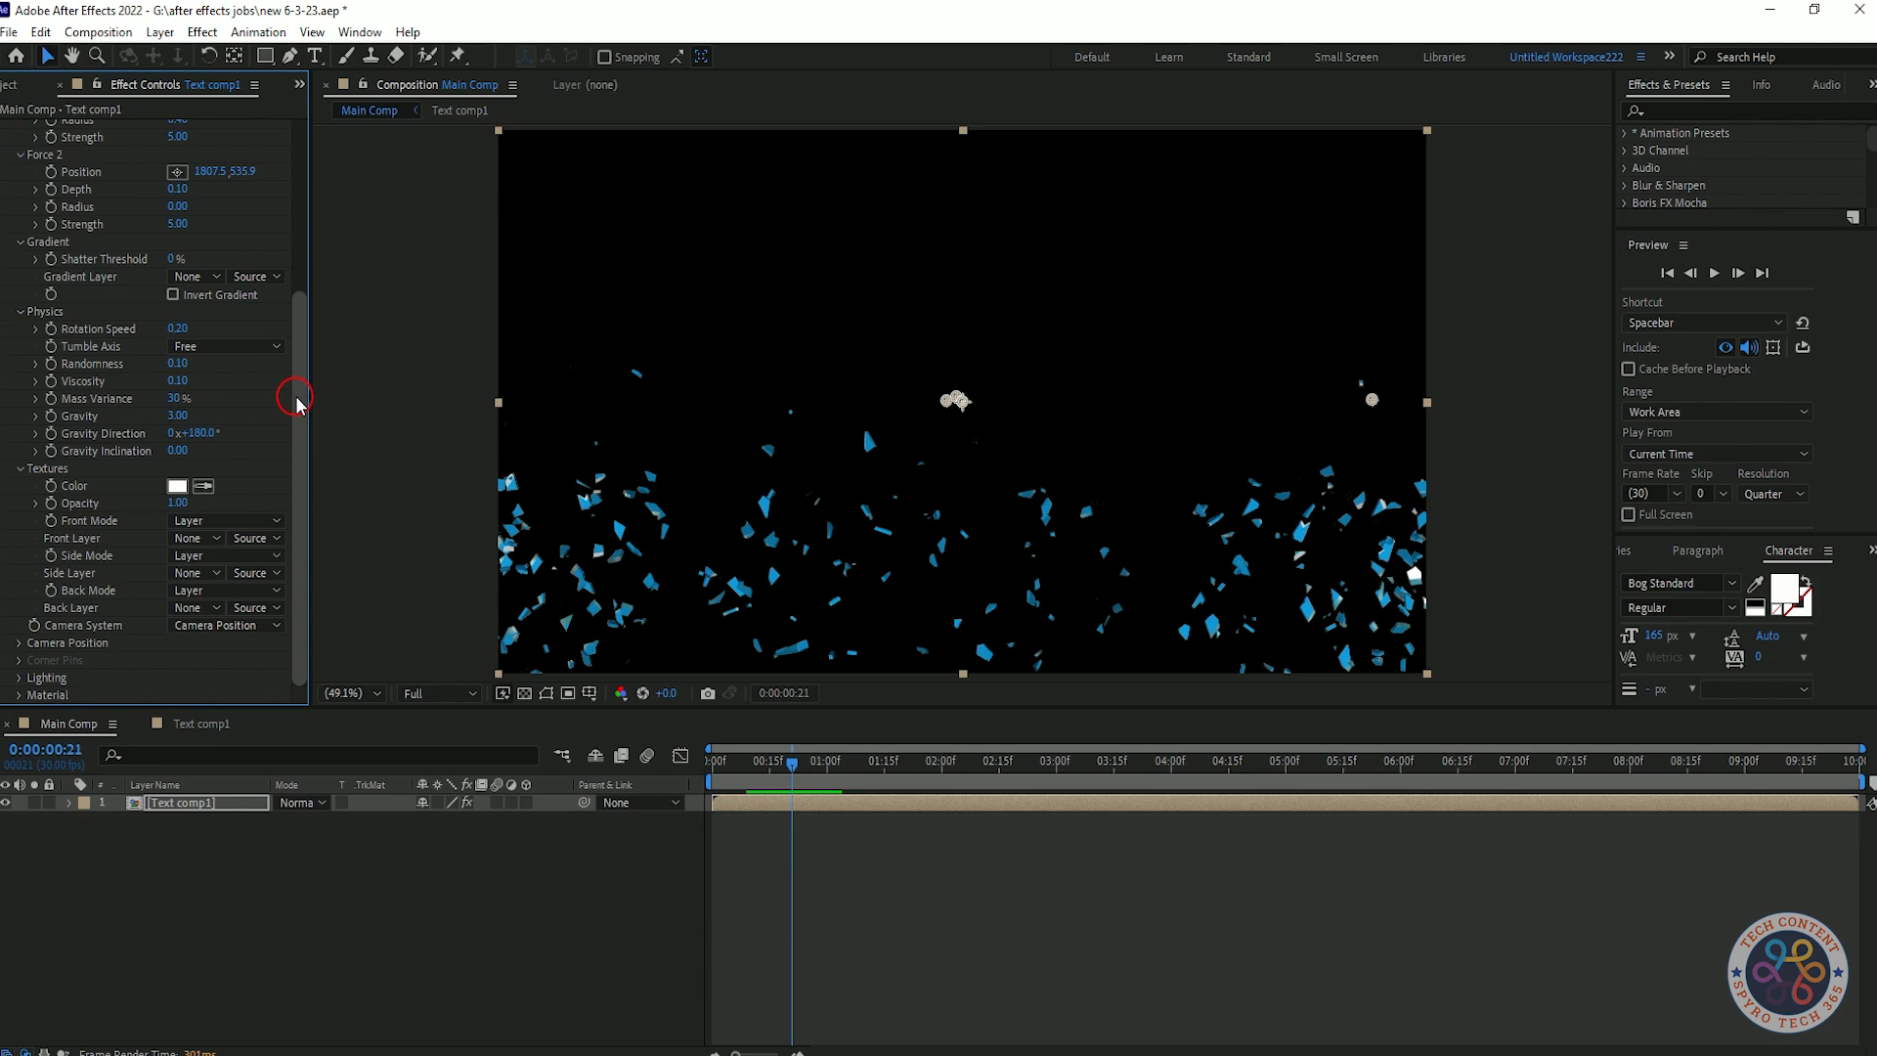
left_click_drag(181, 328, 272, 327)
key("space")
key("space")
key("space")
key("space")
- Set Shatter's Rotation Speed to 0.49 and preview the animation
left_click_drag(190, 329, 150, 344)
key("space")
key("space")
key("space")
key("space")
key("space")
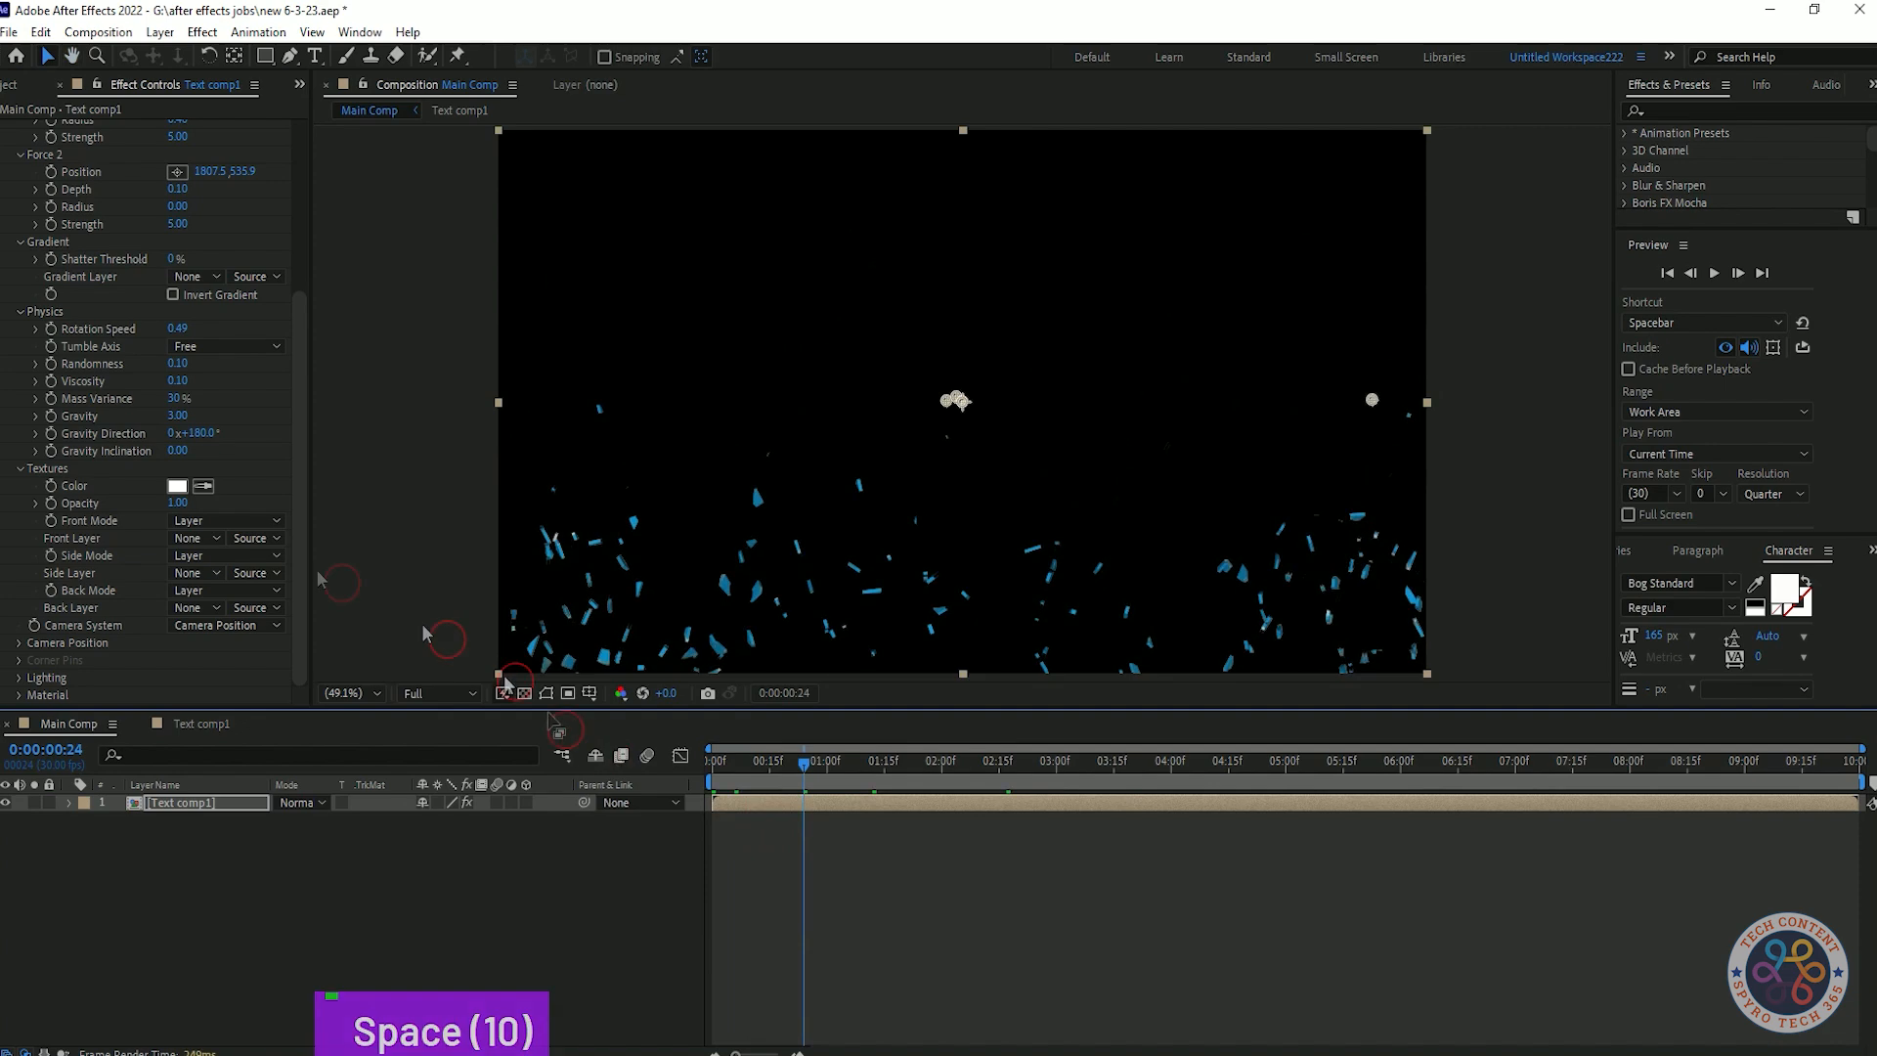
- Set Shatter's Gravity to 0.07 and preview the drifting pieces from frame 18
mouse_move(807, 767)
left_mouse_down()
mouse_move(742, 771)
mouse_move(781, 771)
left_mouse_up()
left_click(183, 415)
left_click_drag(182, 415, 165, 425)
key("space")
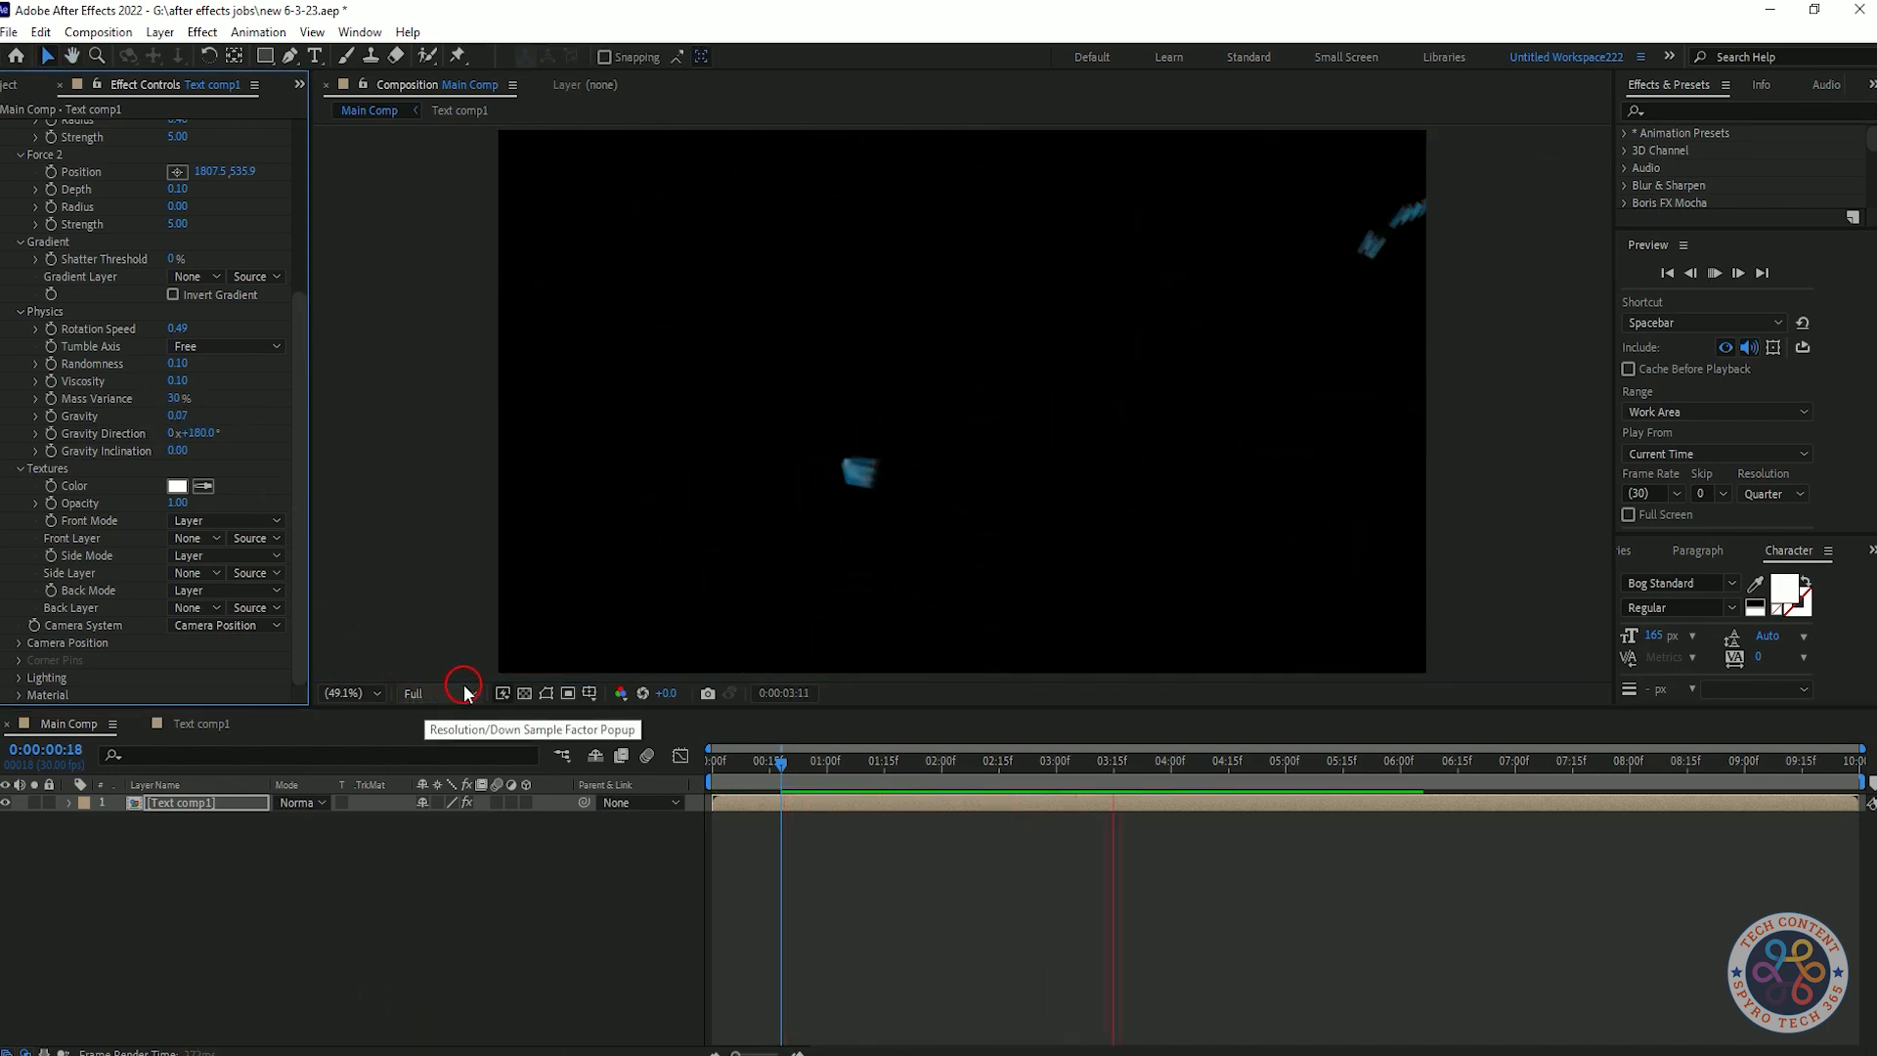
key("space")
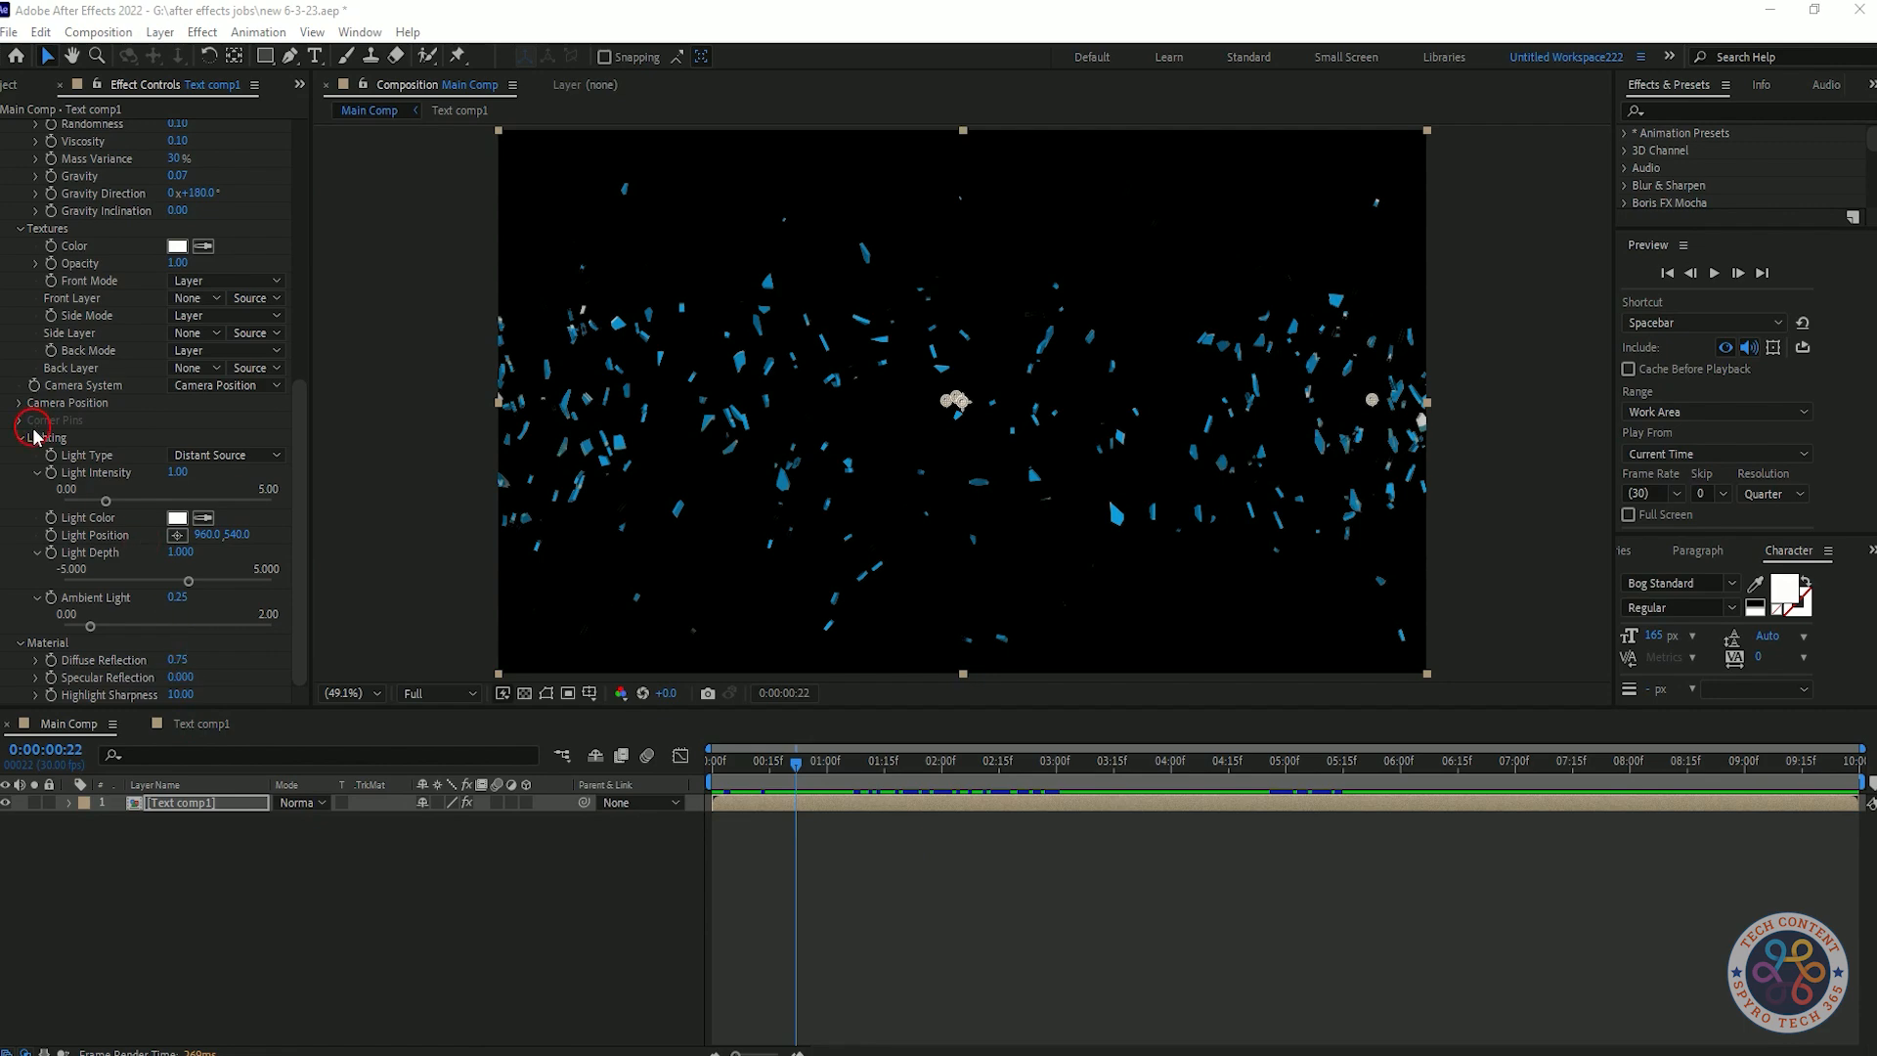
- Try a Diffuse Reflection of 0.90 in Shatter's Material settings, preview it, and return to the first frame
left_click_drag(186, 664, 203, 662)
key("space")
key("space")
key("Home")
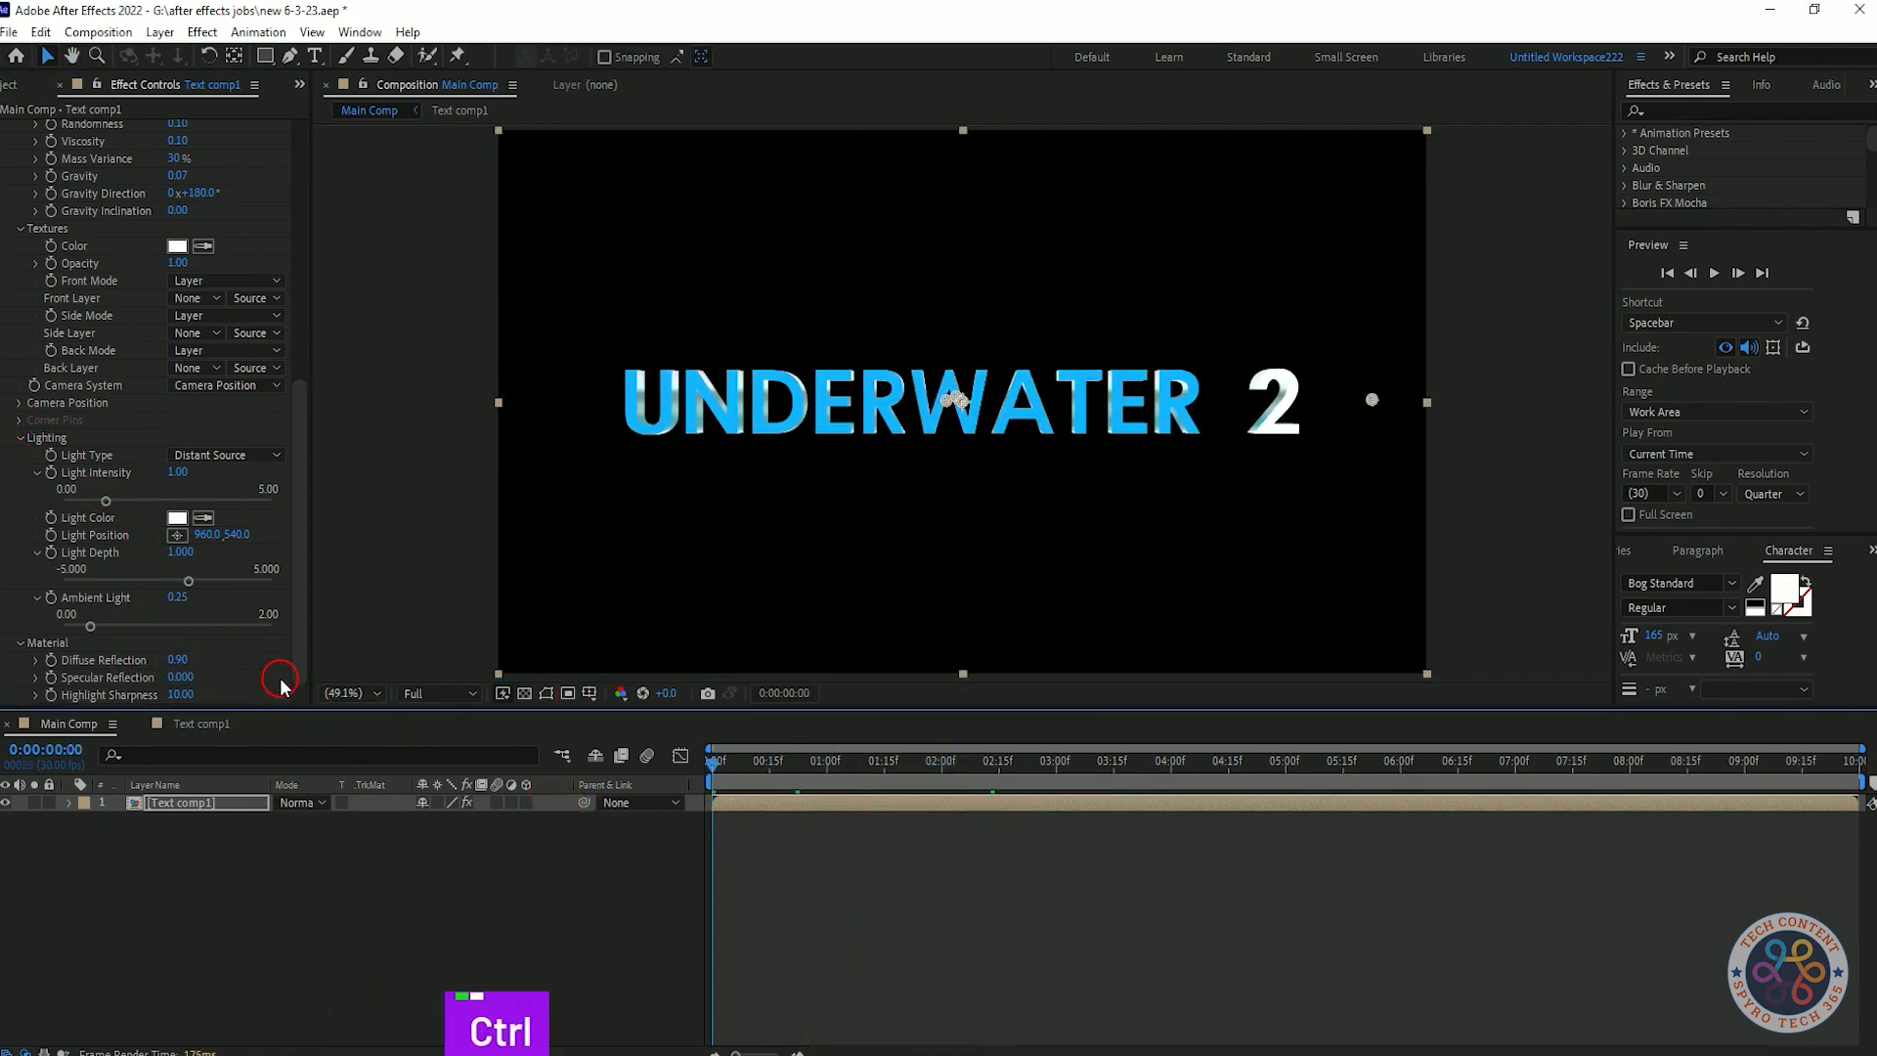
- Reset the Diffuse Reflection, set it to 0.85, and preview the animation
right_click(148, 662)
left_click(200, 847)
left_click_drag(180, 661, 266, 651)
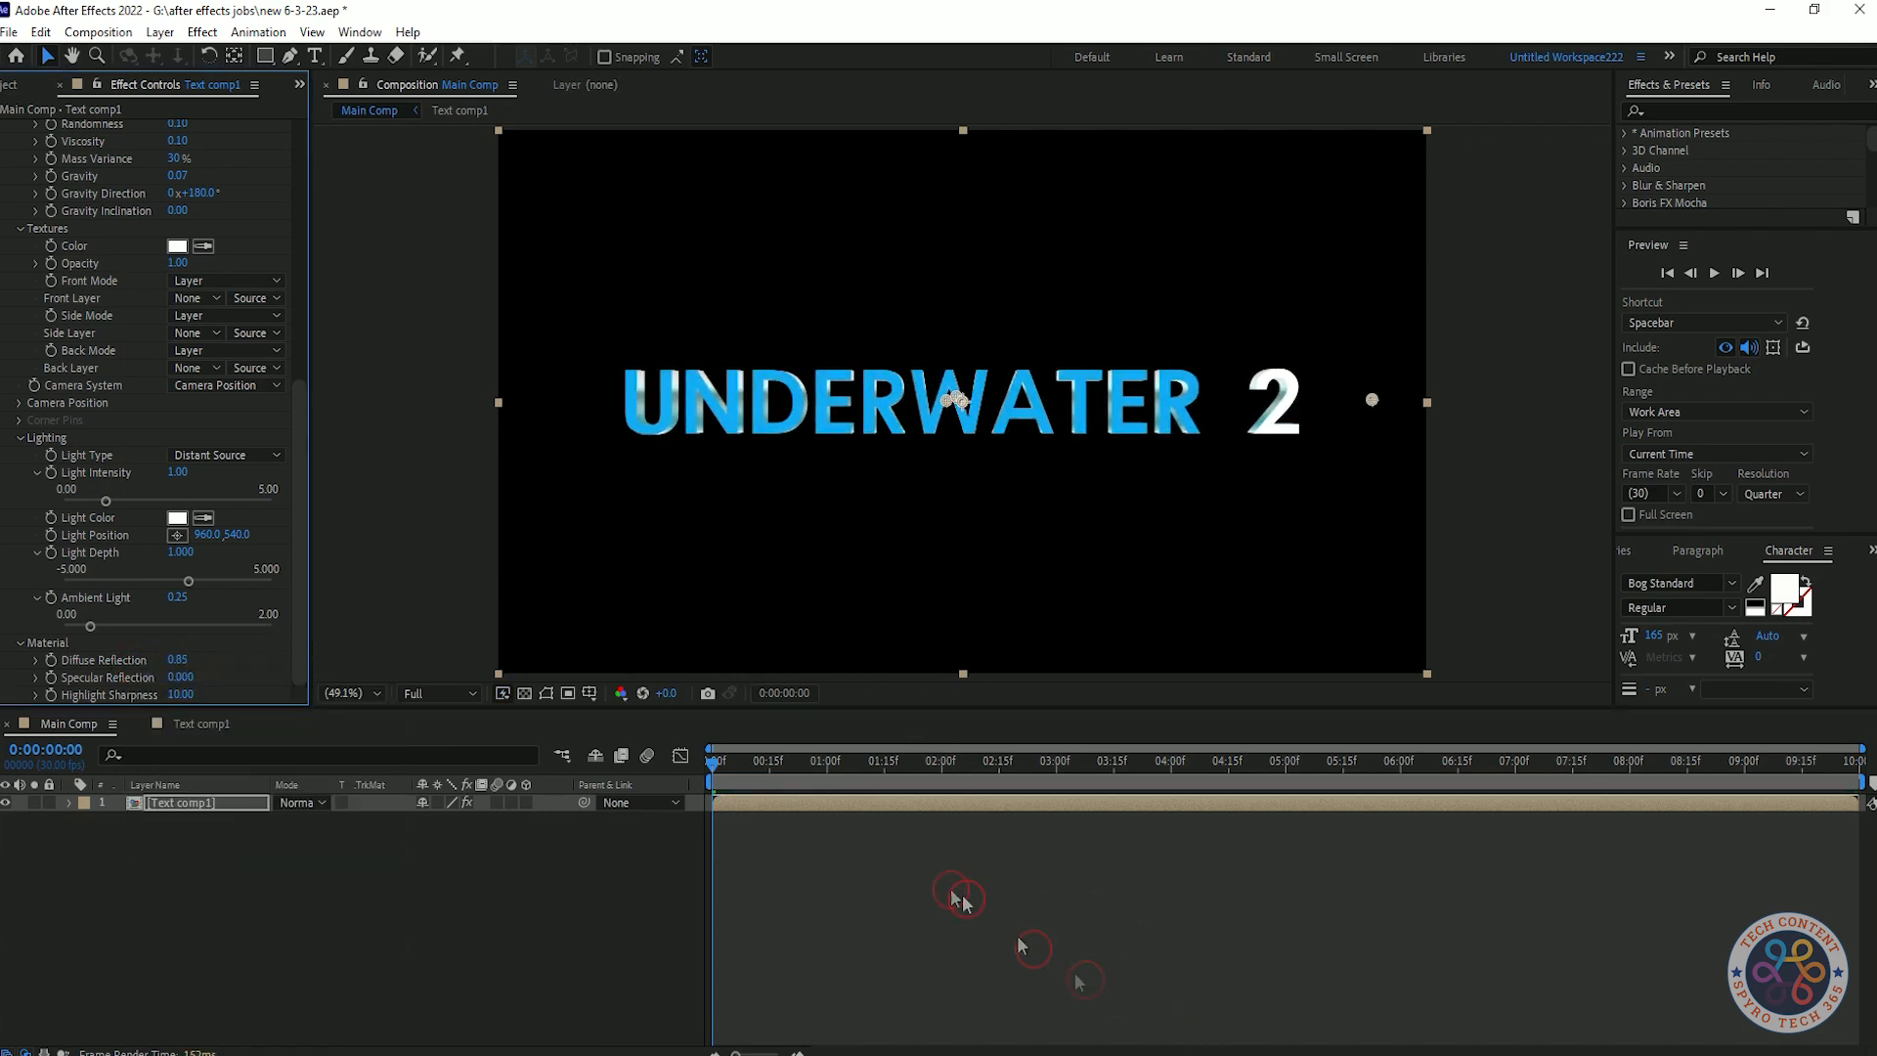
key("space")
key("space")
- Adjust Shatter's Light Intensity to brighten the title slightly and preview the animation
left_click_drag(172, 473, 369, 467)
left_click_drag(175, 474, 125, 488)
key("space")
- Collapse the Shatter settings and trim the end of the Text comp1 layer to 0:00:05:00
scroll(273, 544, "up", 10)
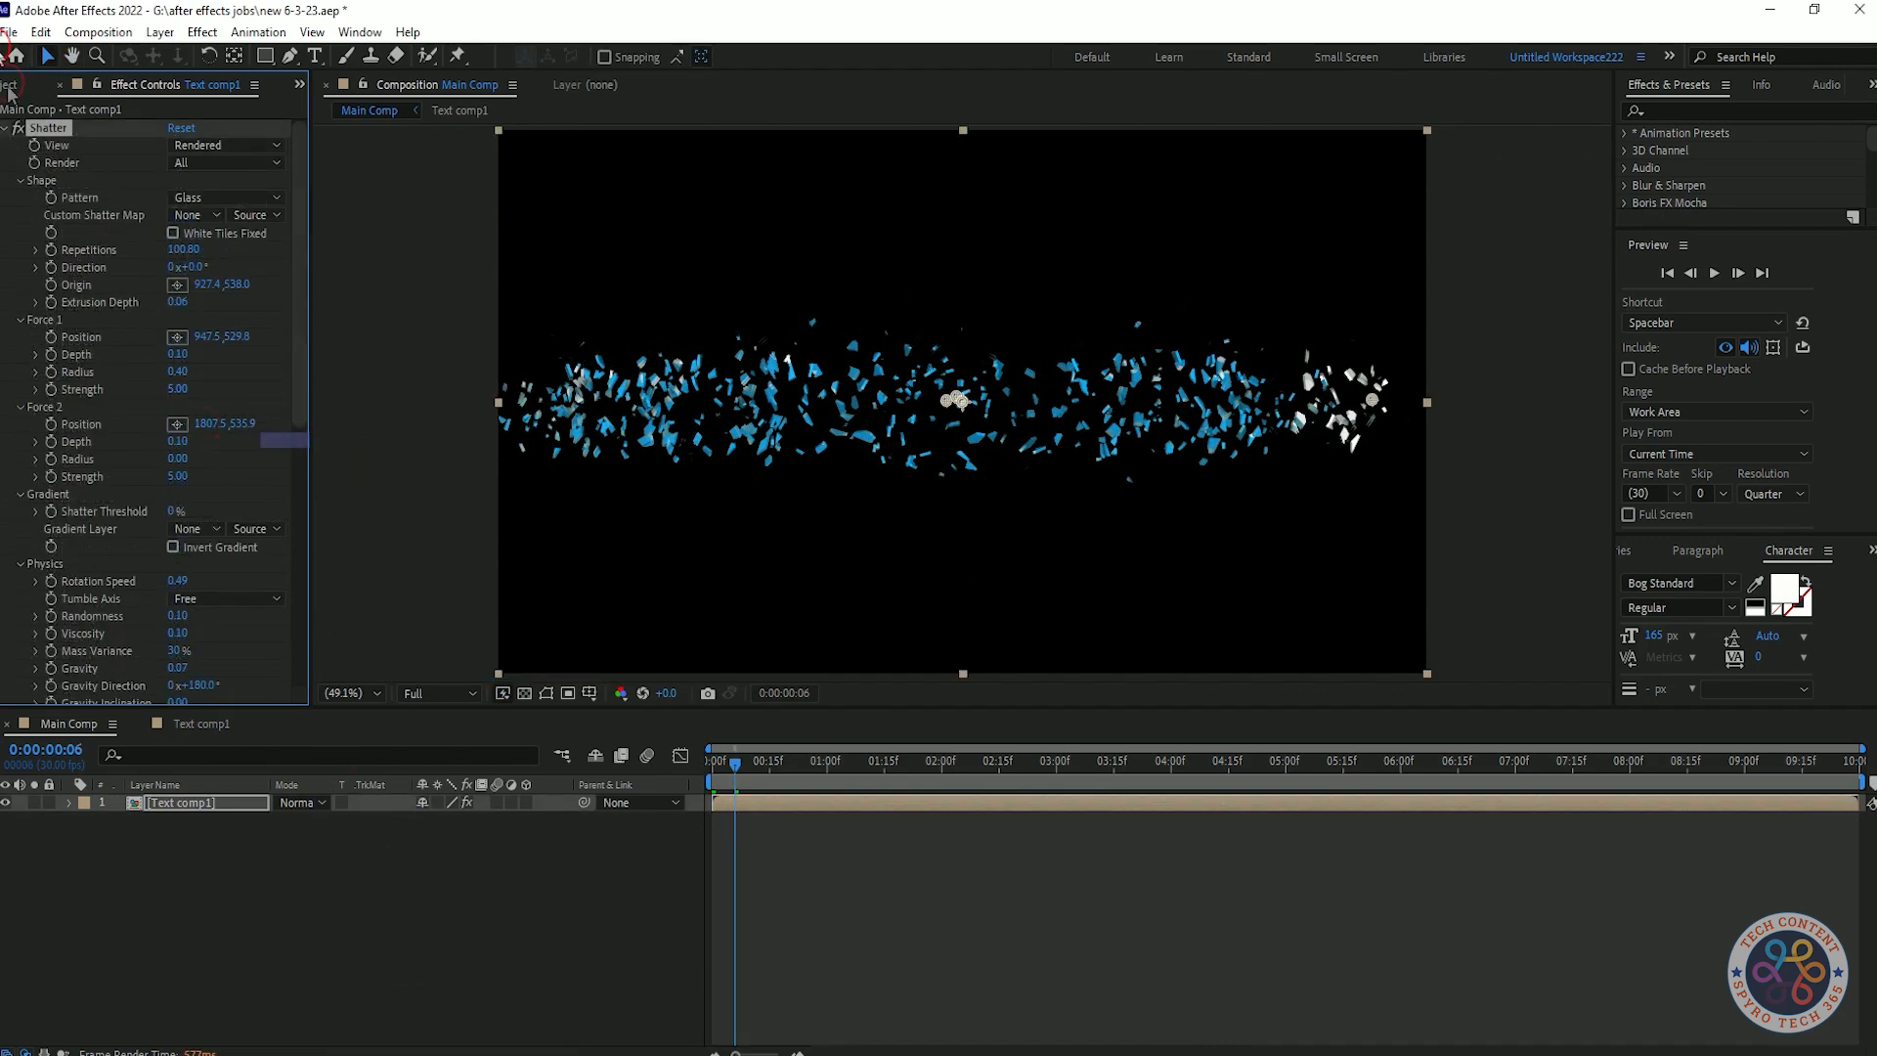
left_click(19, 182)
left_click(5, 128)
left_click_drag(735, 766, 1267, 811)
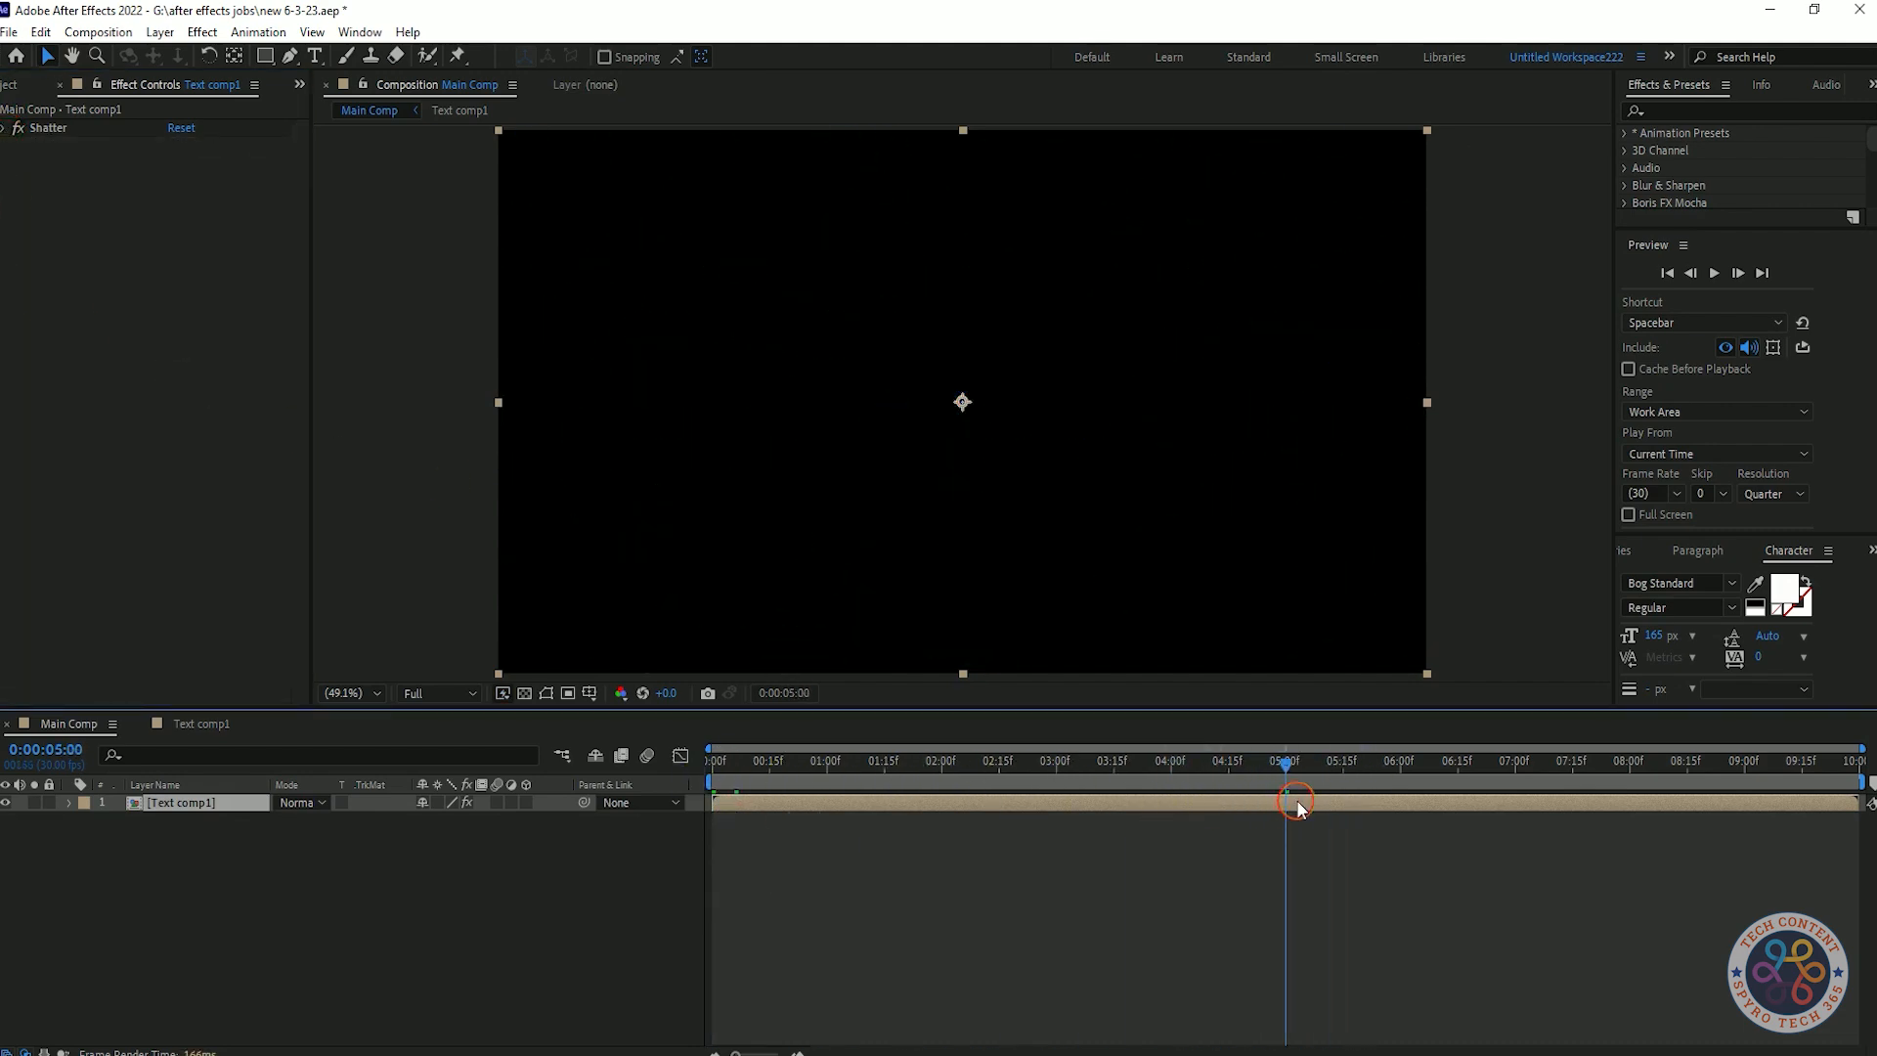
key("alt+bracketright")
- Return to the first frame, duplicate the Text comp1 layer, and activate the Pen tool
key("Home")
left_click(206, 809)
key("ctrl+d")
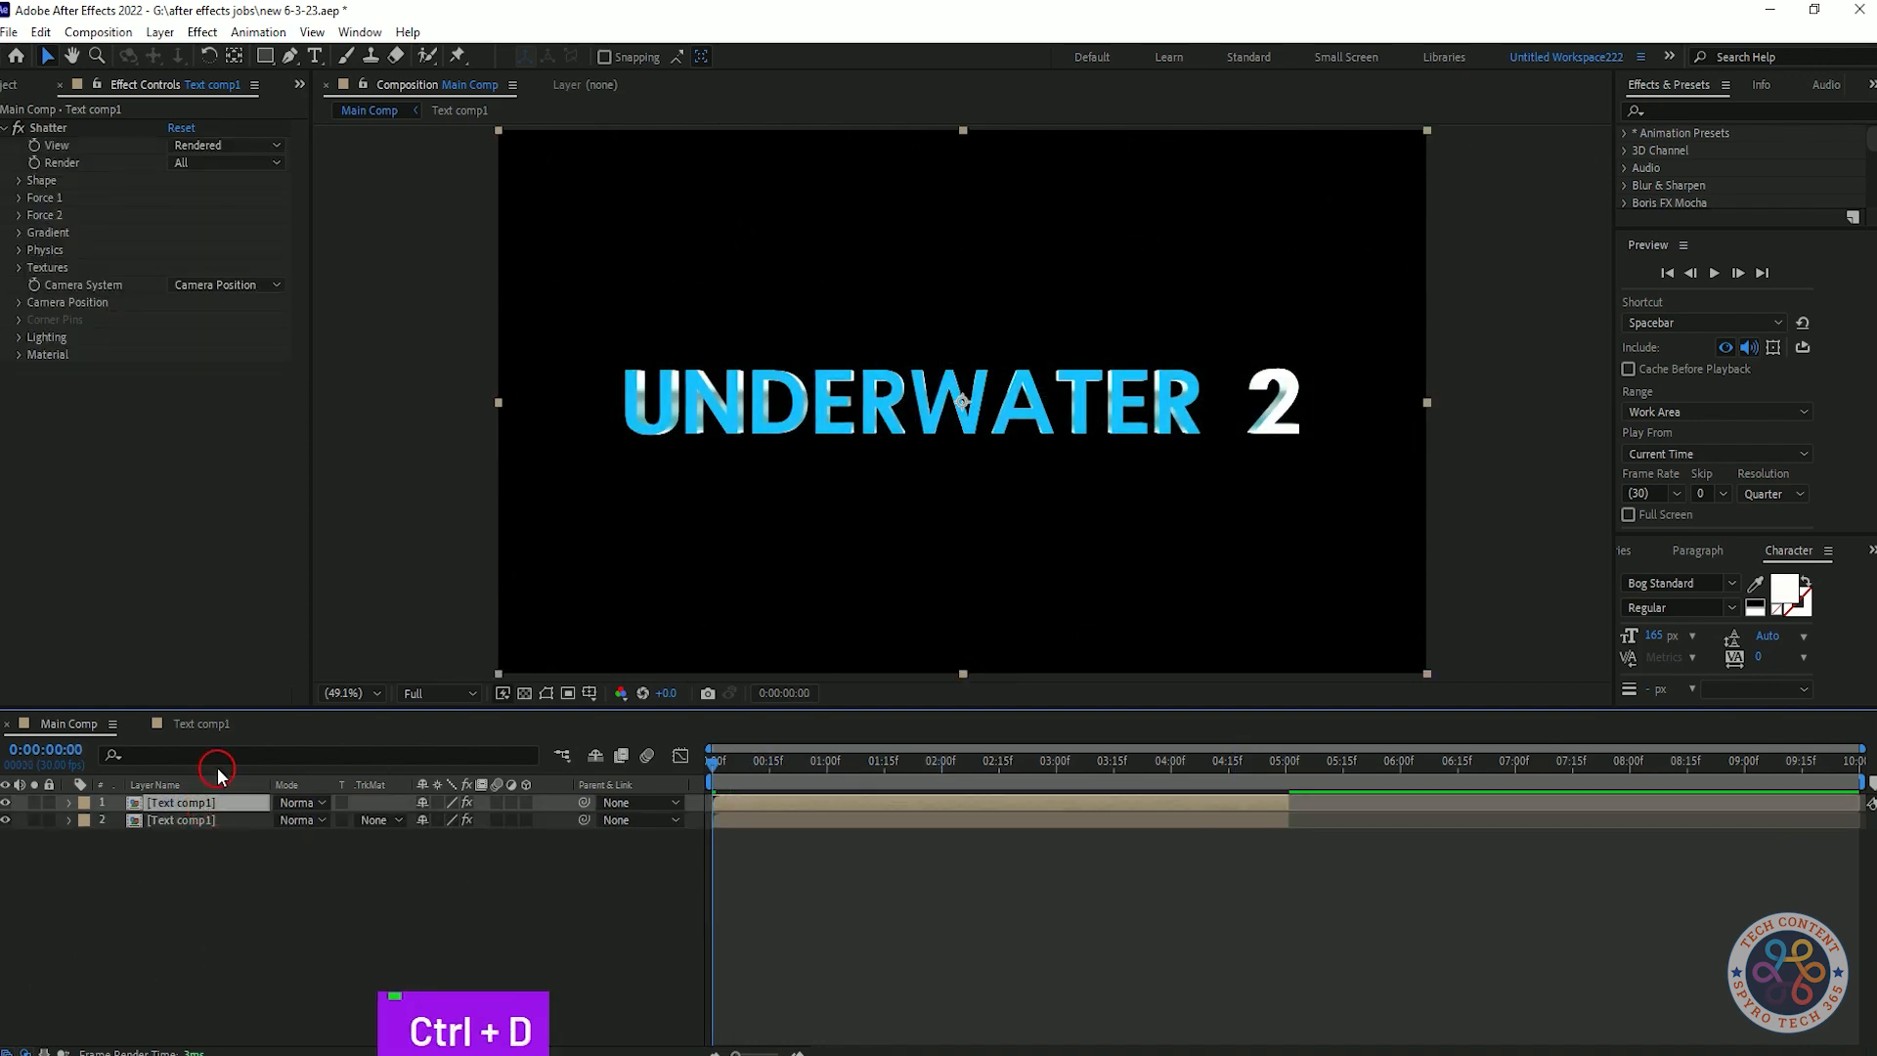
left_click(7, 127)
left_click(291, 55)
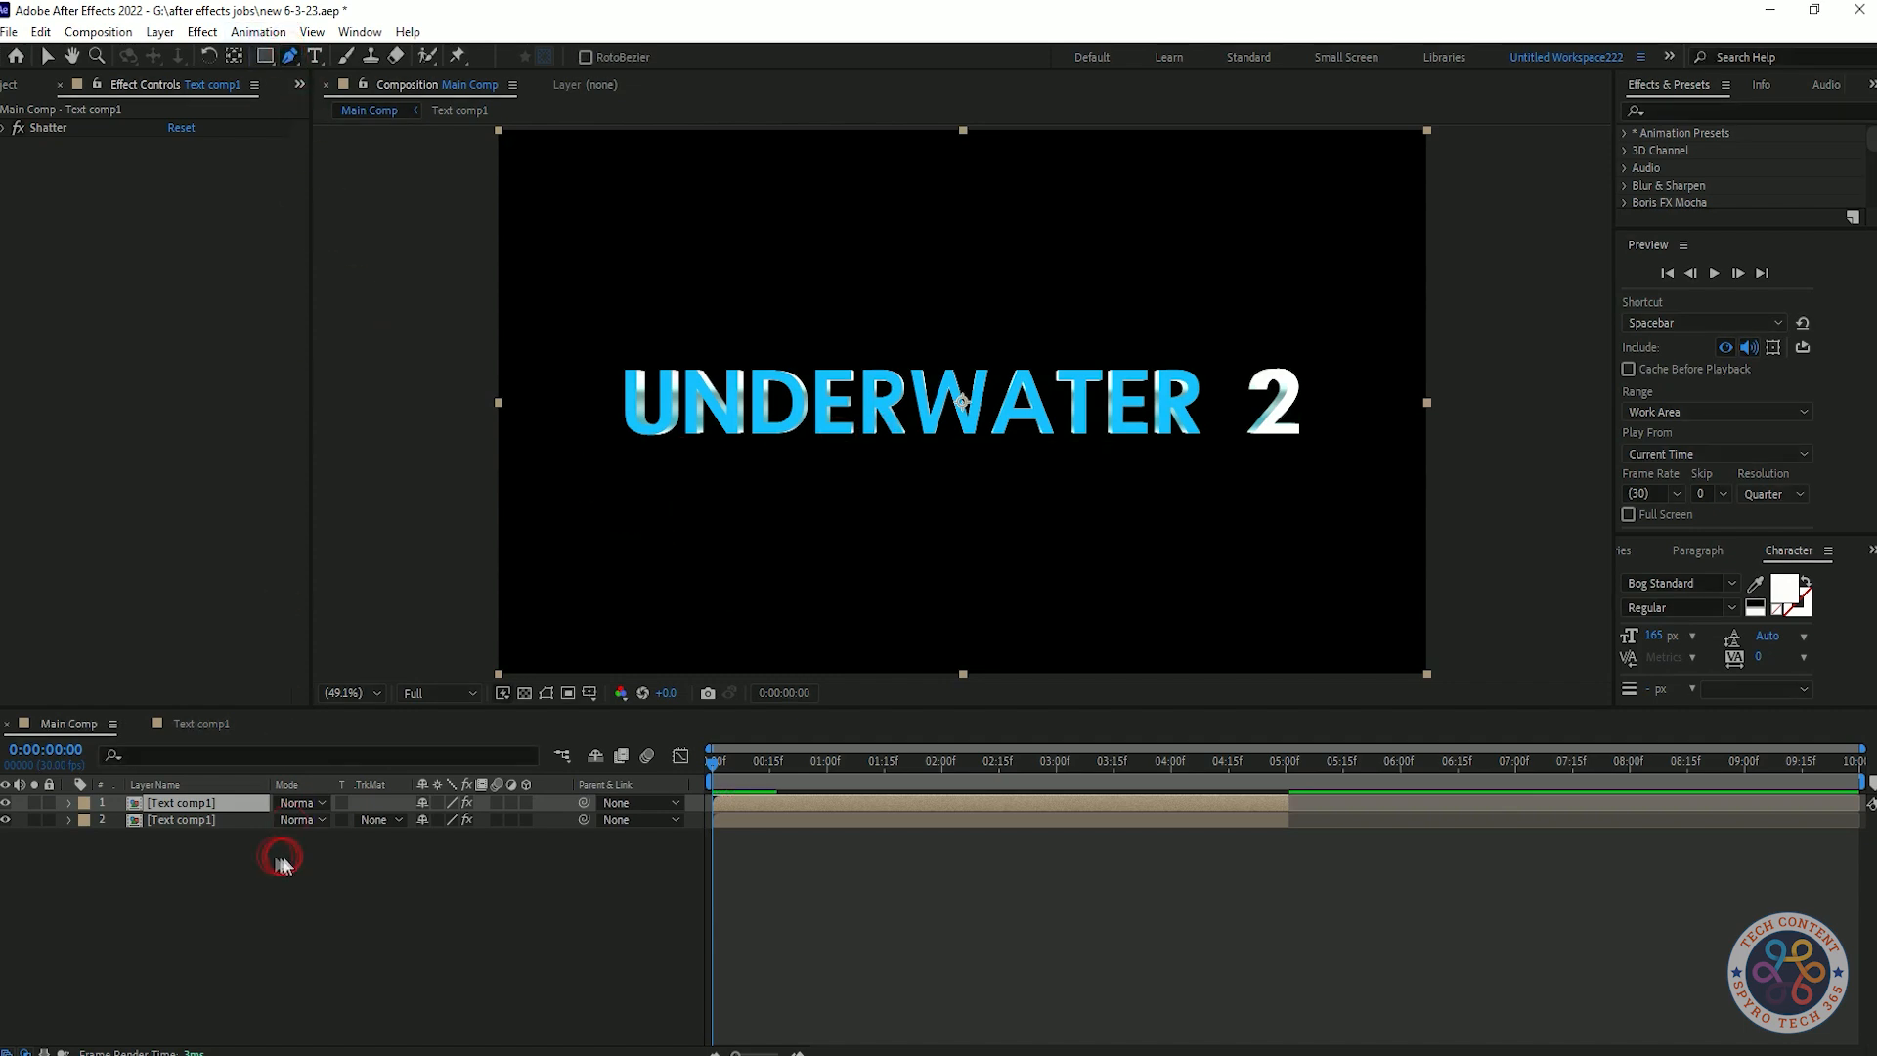
- Open the Text comp1 composition, try a larger font size on UnderWater 2, and undo it
double_click(215, 802)
left_click(217, 806)
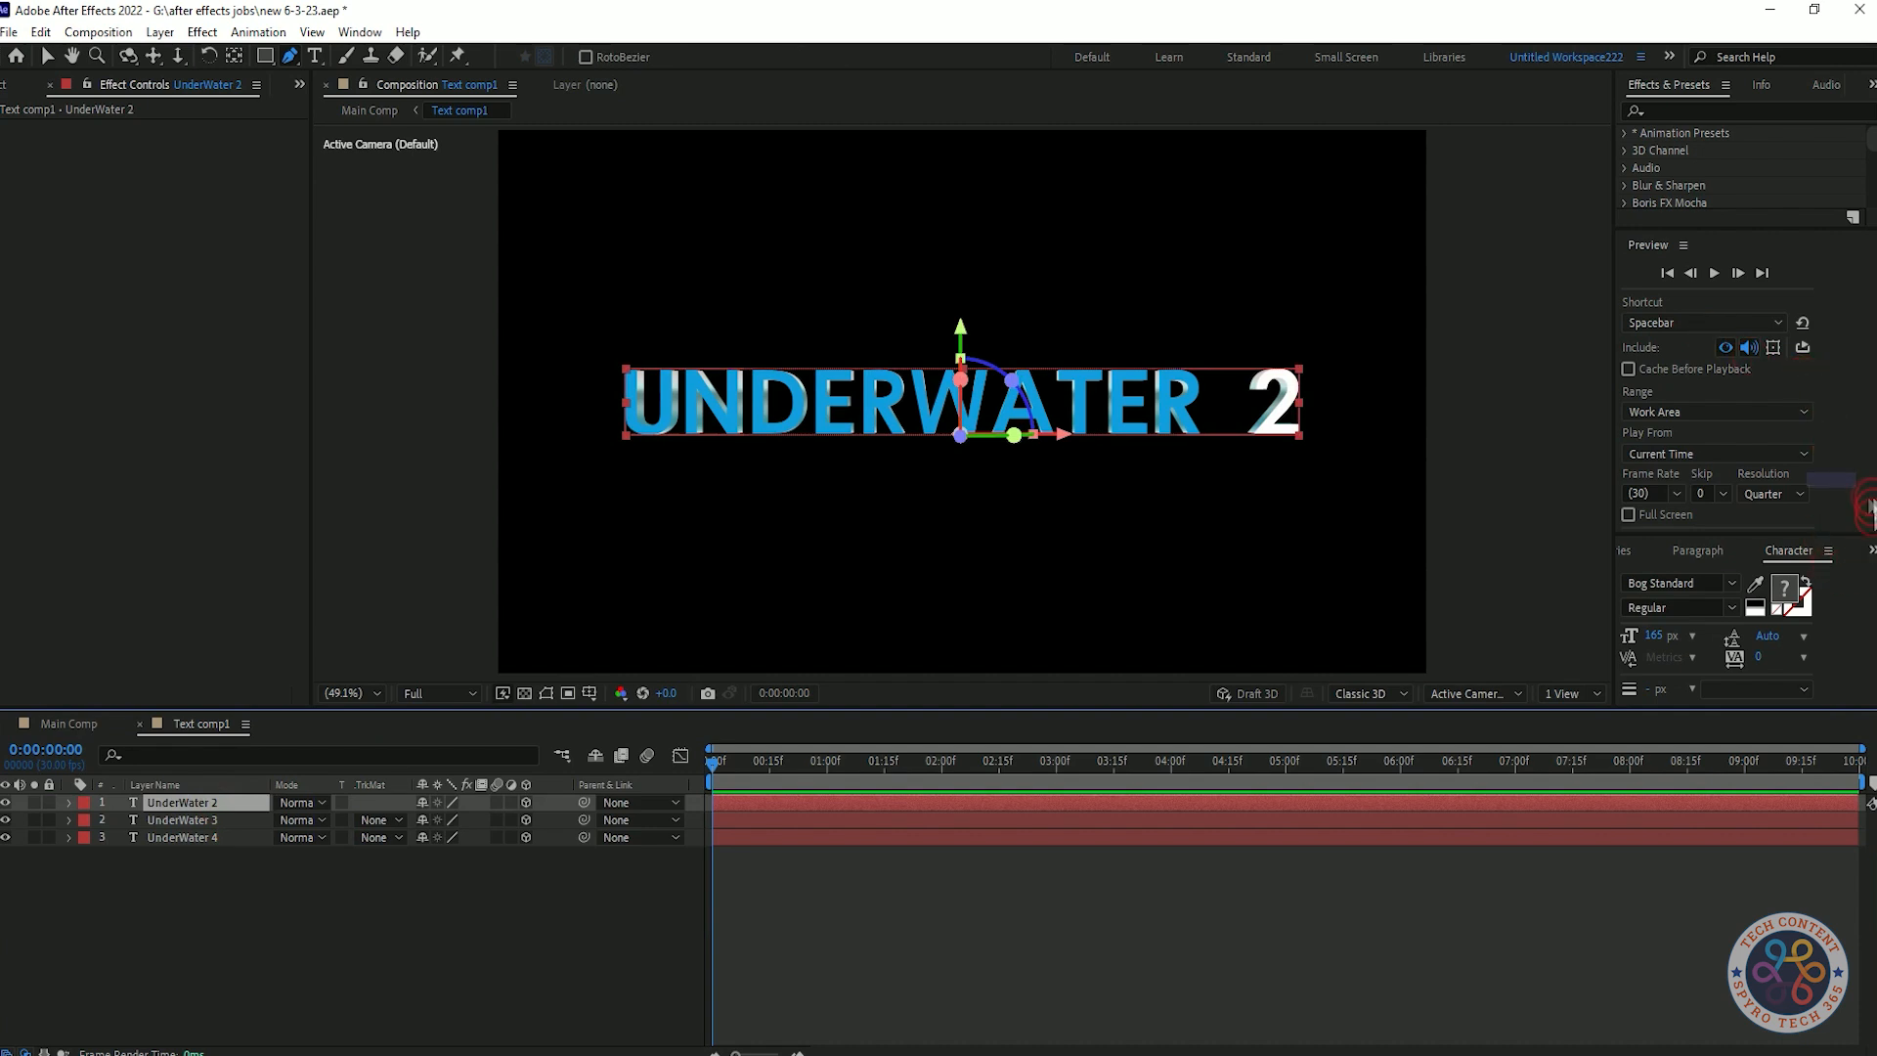
left_click(1769, 544)
key("ctrl+z")
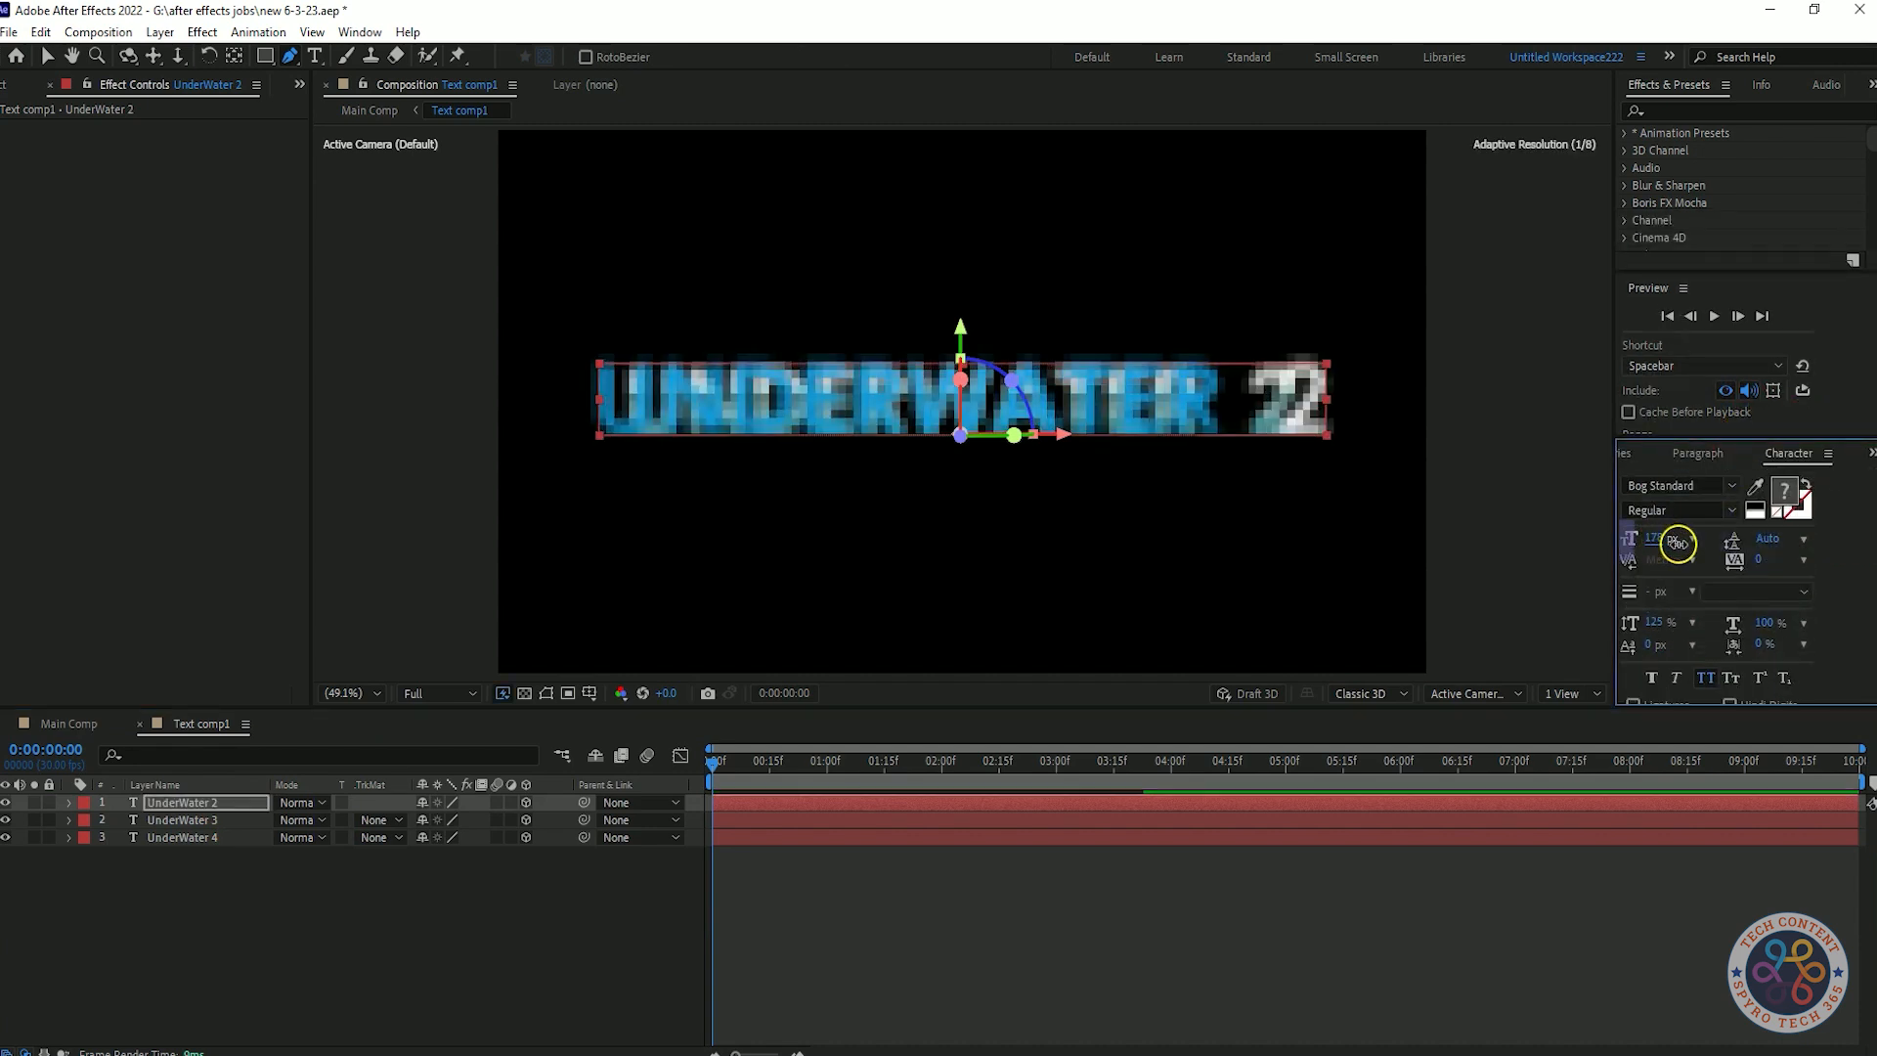
- Try a vertical scale of 171% on the UnderWater 2 text and undo it
left_click_drag(1654, 622, 1691, 620)
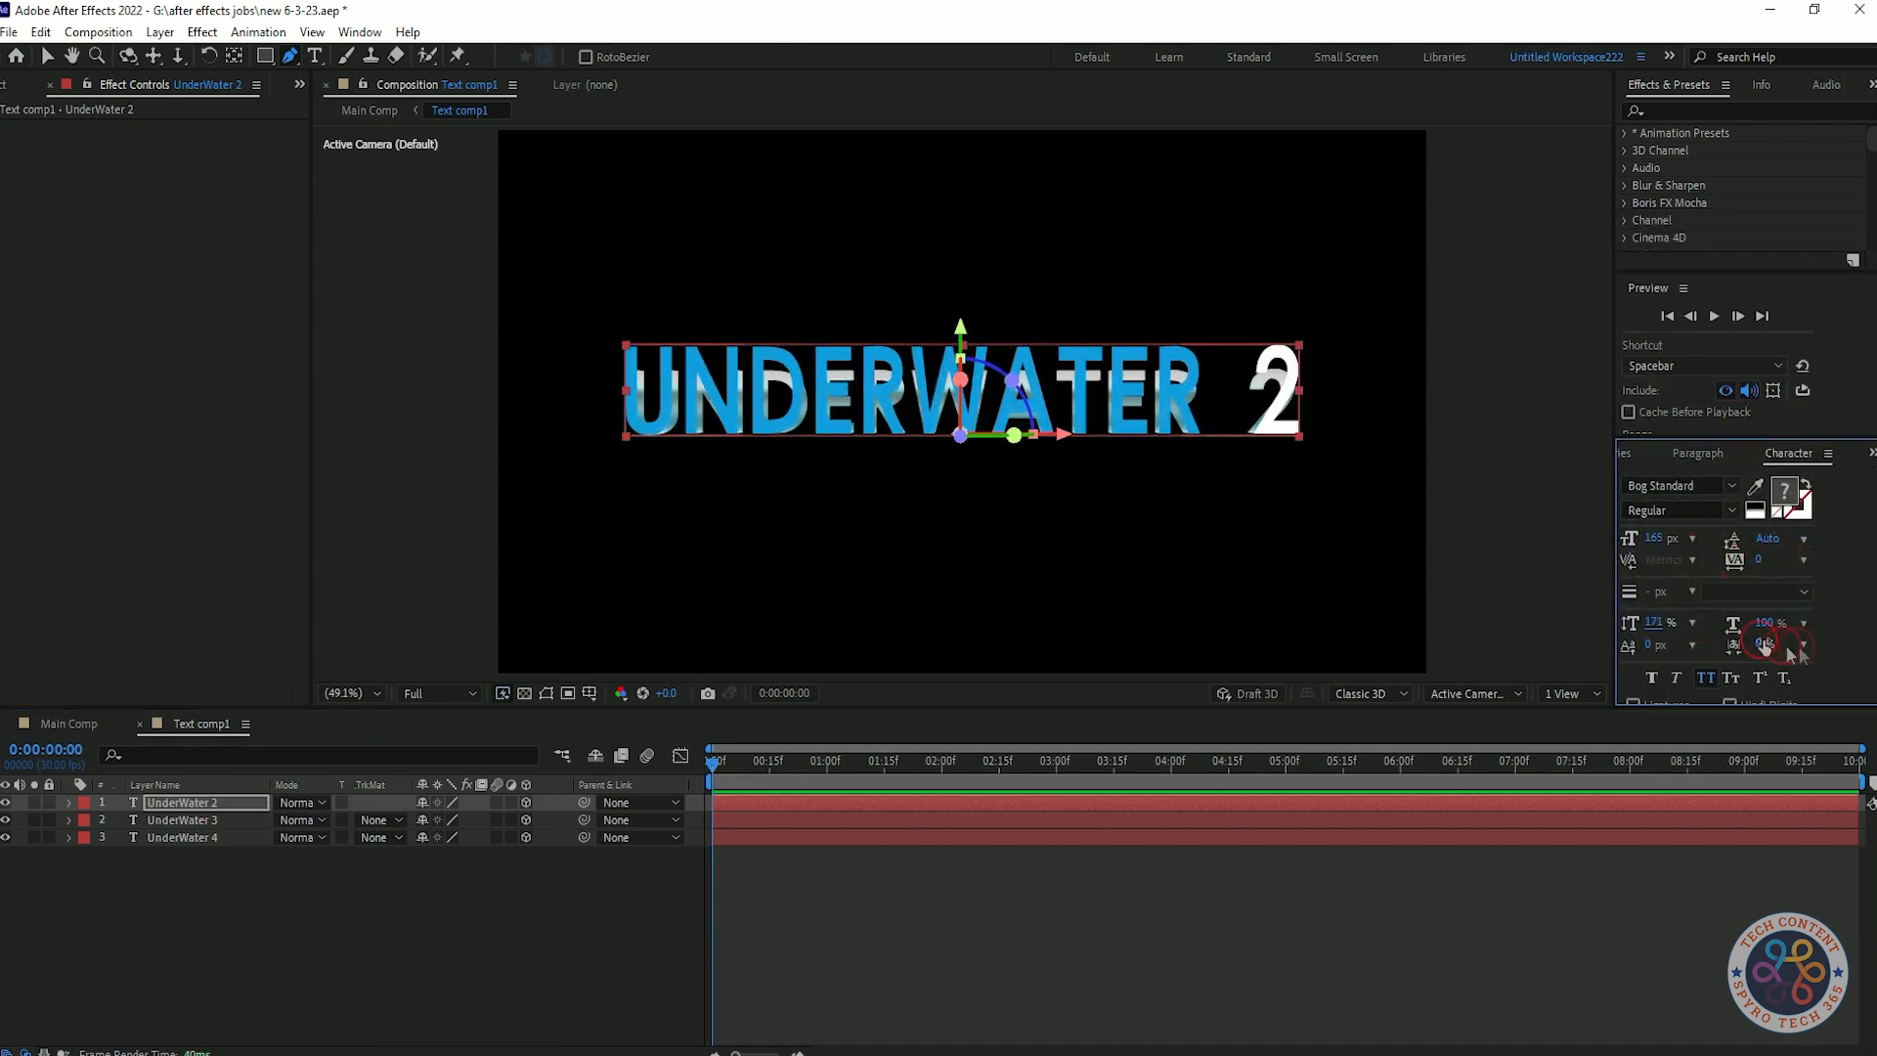
key("ctrl+z")
key("ctrl+z")
- Set the vertical scale of all three text layers in Text comp1 to 150%
left_click_drag(1654, 619, 1681, 623)
left_click(217, 822)
left_click(1653, 622)
type("150")
key("Return")
left_click(181, 838)
left_click(1659, 623)
type("150")
key("Return")
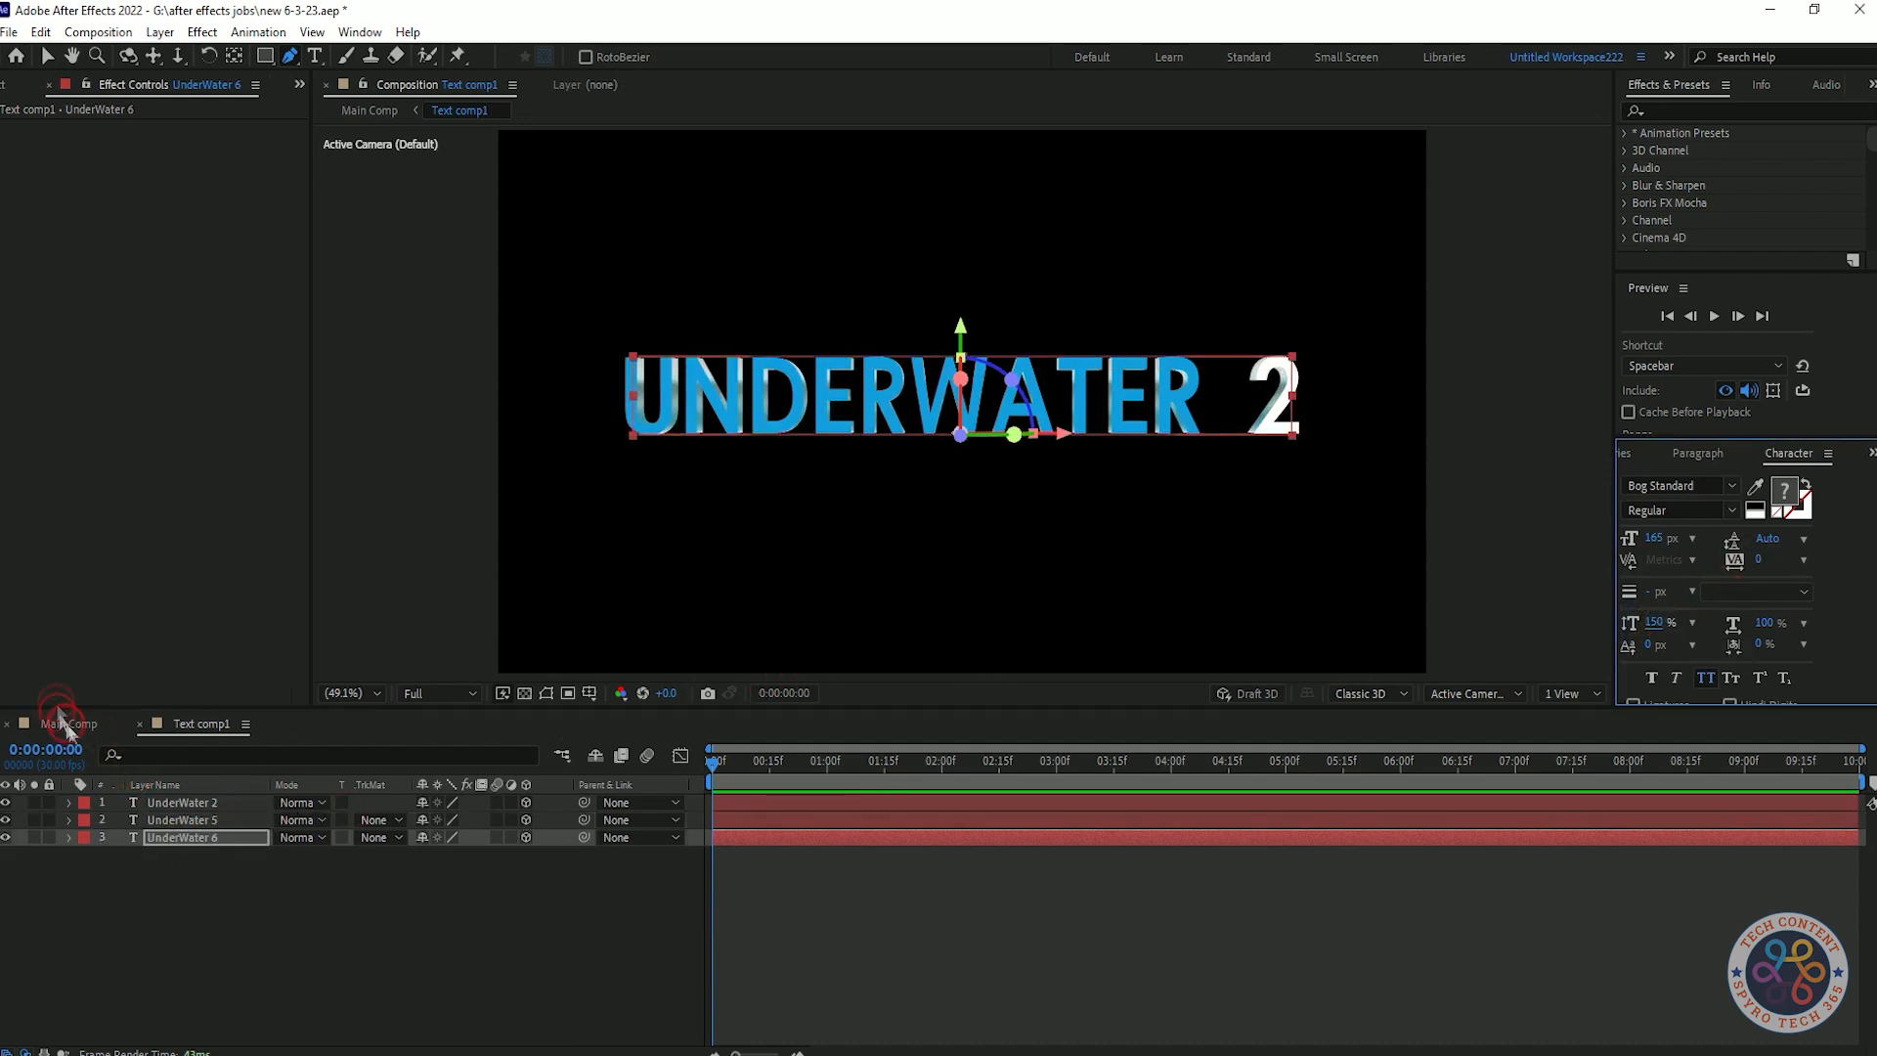
- In Main Comp, draw a thin three-point wedge mask diagonally across the title on the upper Text comp1 layer with the Pen tool
left_click(66, 725)
left_click(199, 820)
left_click(185, 803)
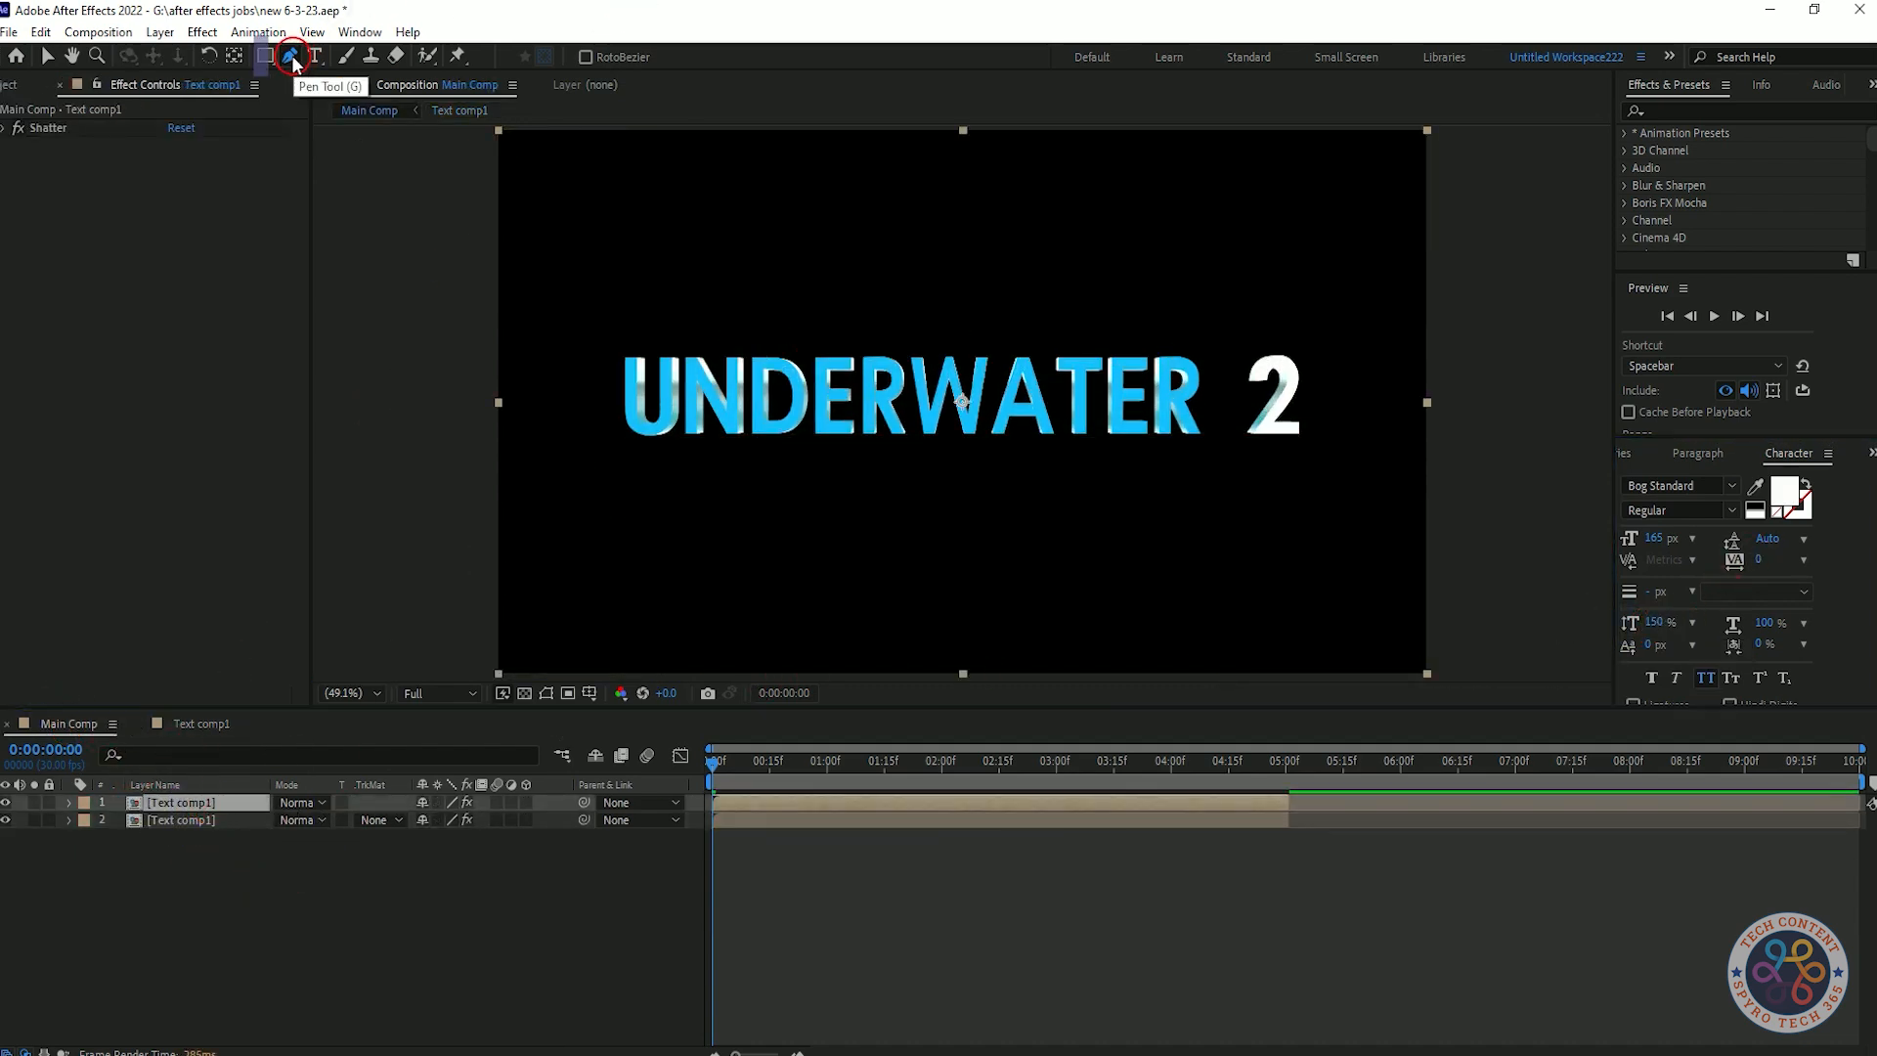
left_click(610, 458)
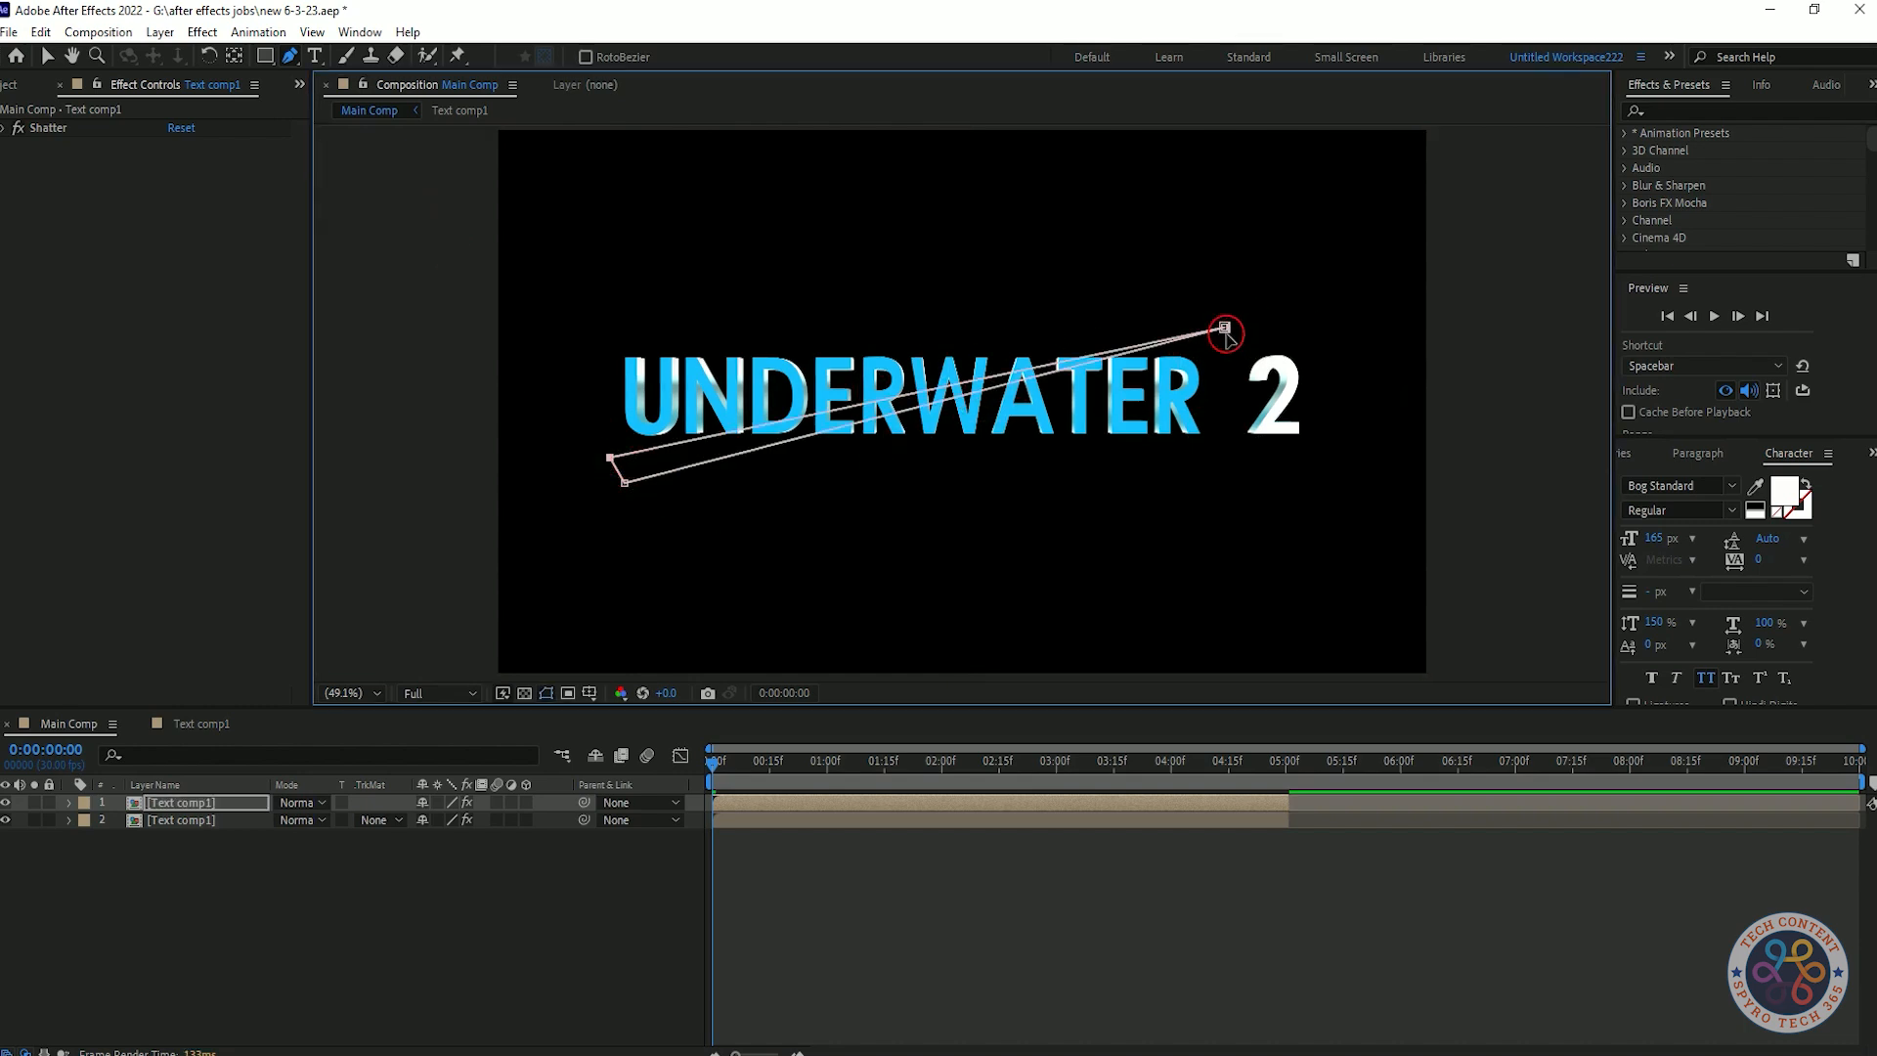
- Adjust the wedge mask's vertices so its wide end sits at the U and its tip just before the 2
left_click_drag(1225, 330, 1240, 344)
left_click_drag(610, 457, 619, 422)
left_click_drag(1240, 344, 1256, 345)
left_click_drag(624, 482, 619, 416)
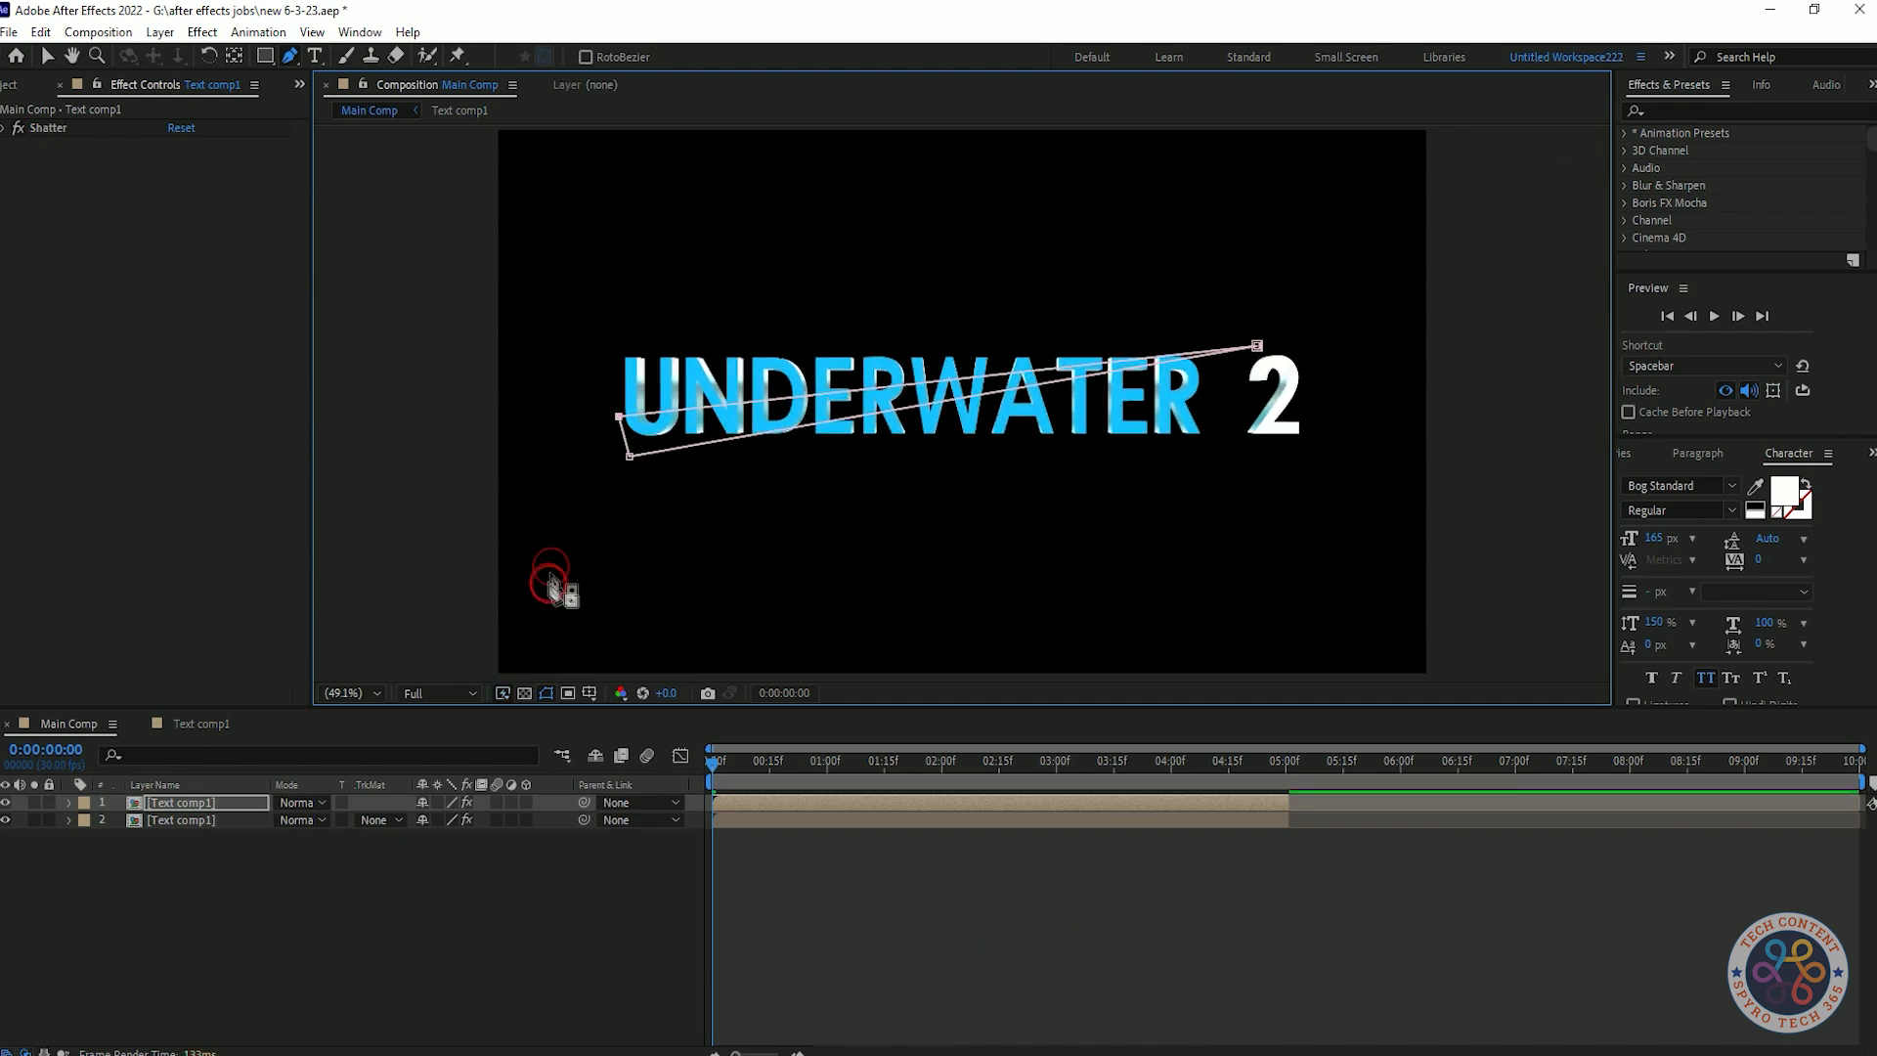
- Reveal the upper layer's mask properties, hide the lower Text comp1 layer, and try out the mask inverted during playback
left_click(184, 802)
key("m")
key("m")
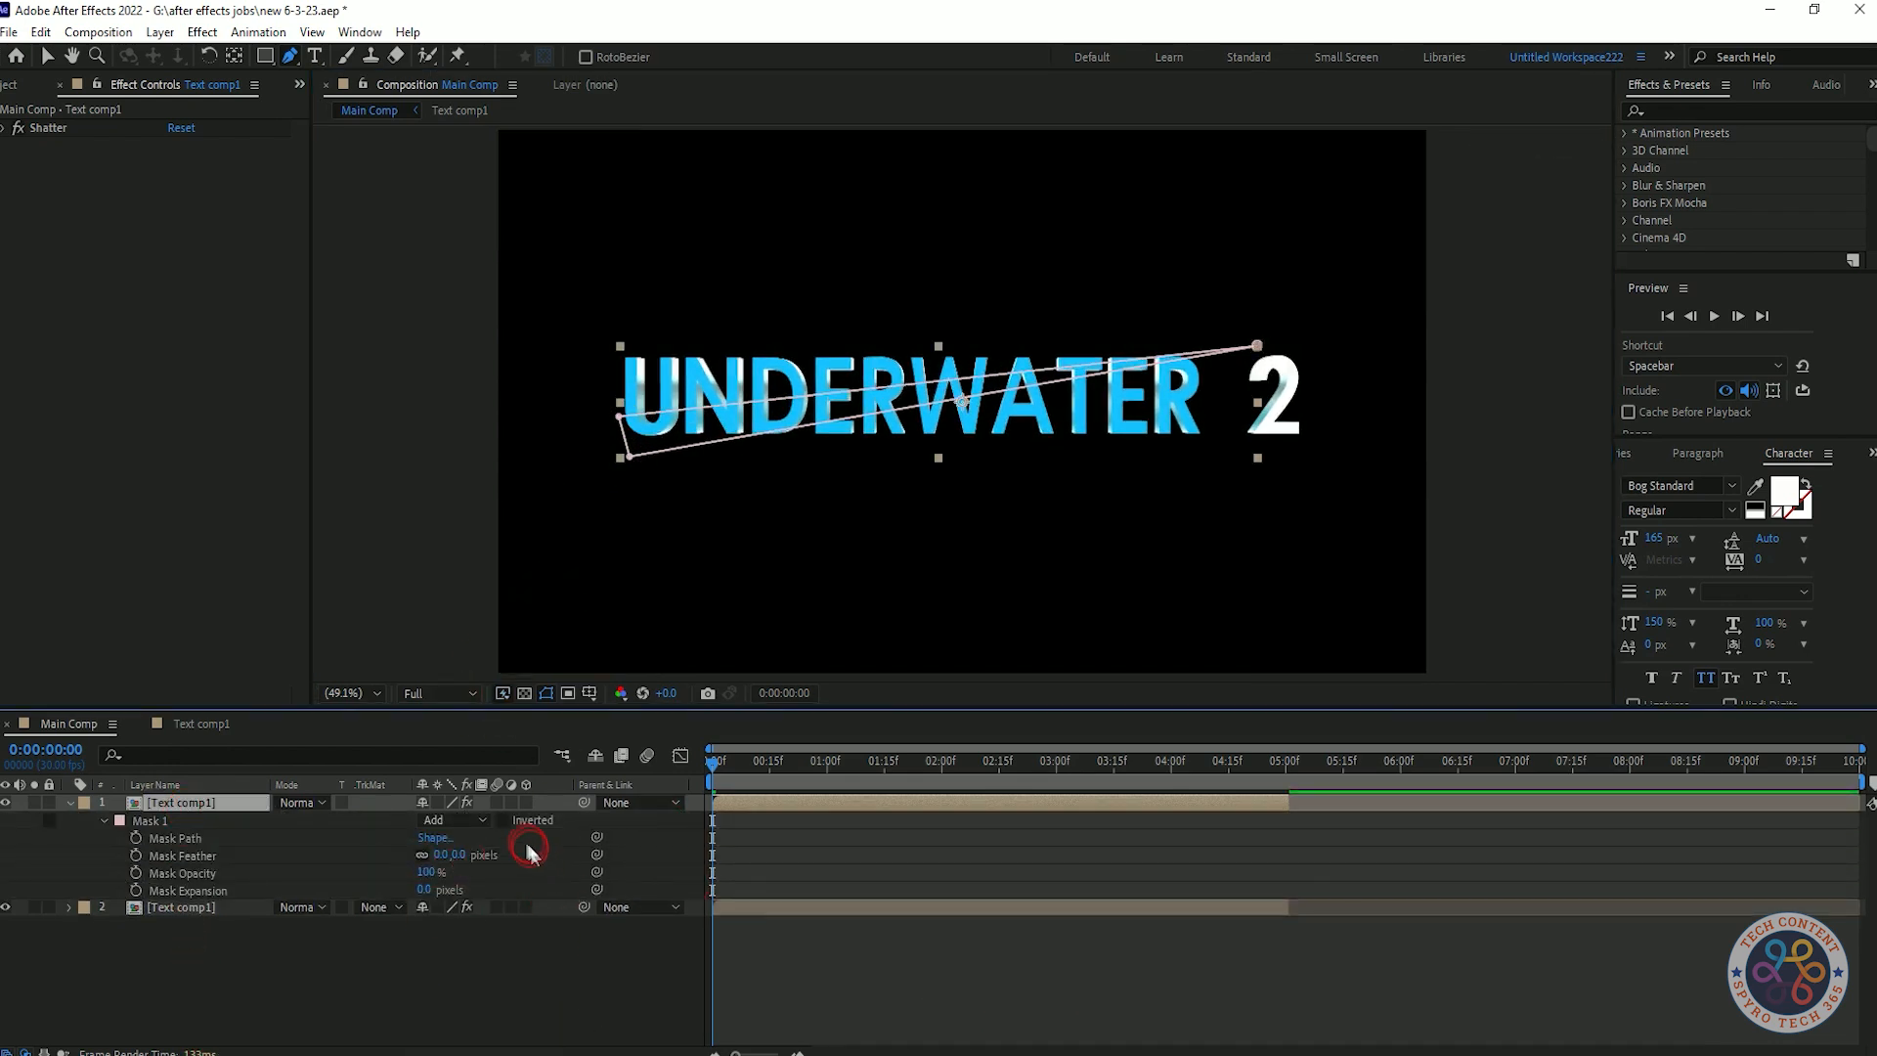
left_click(7, 908)
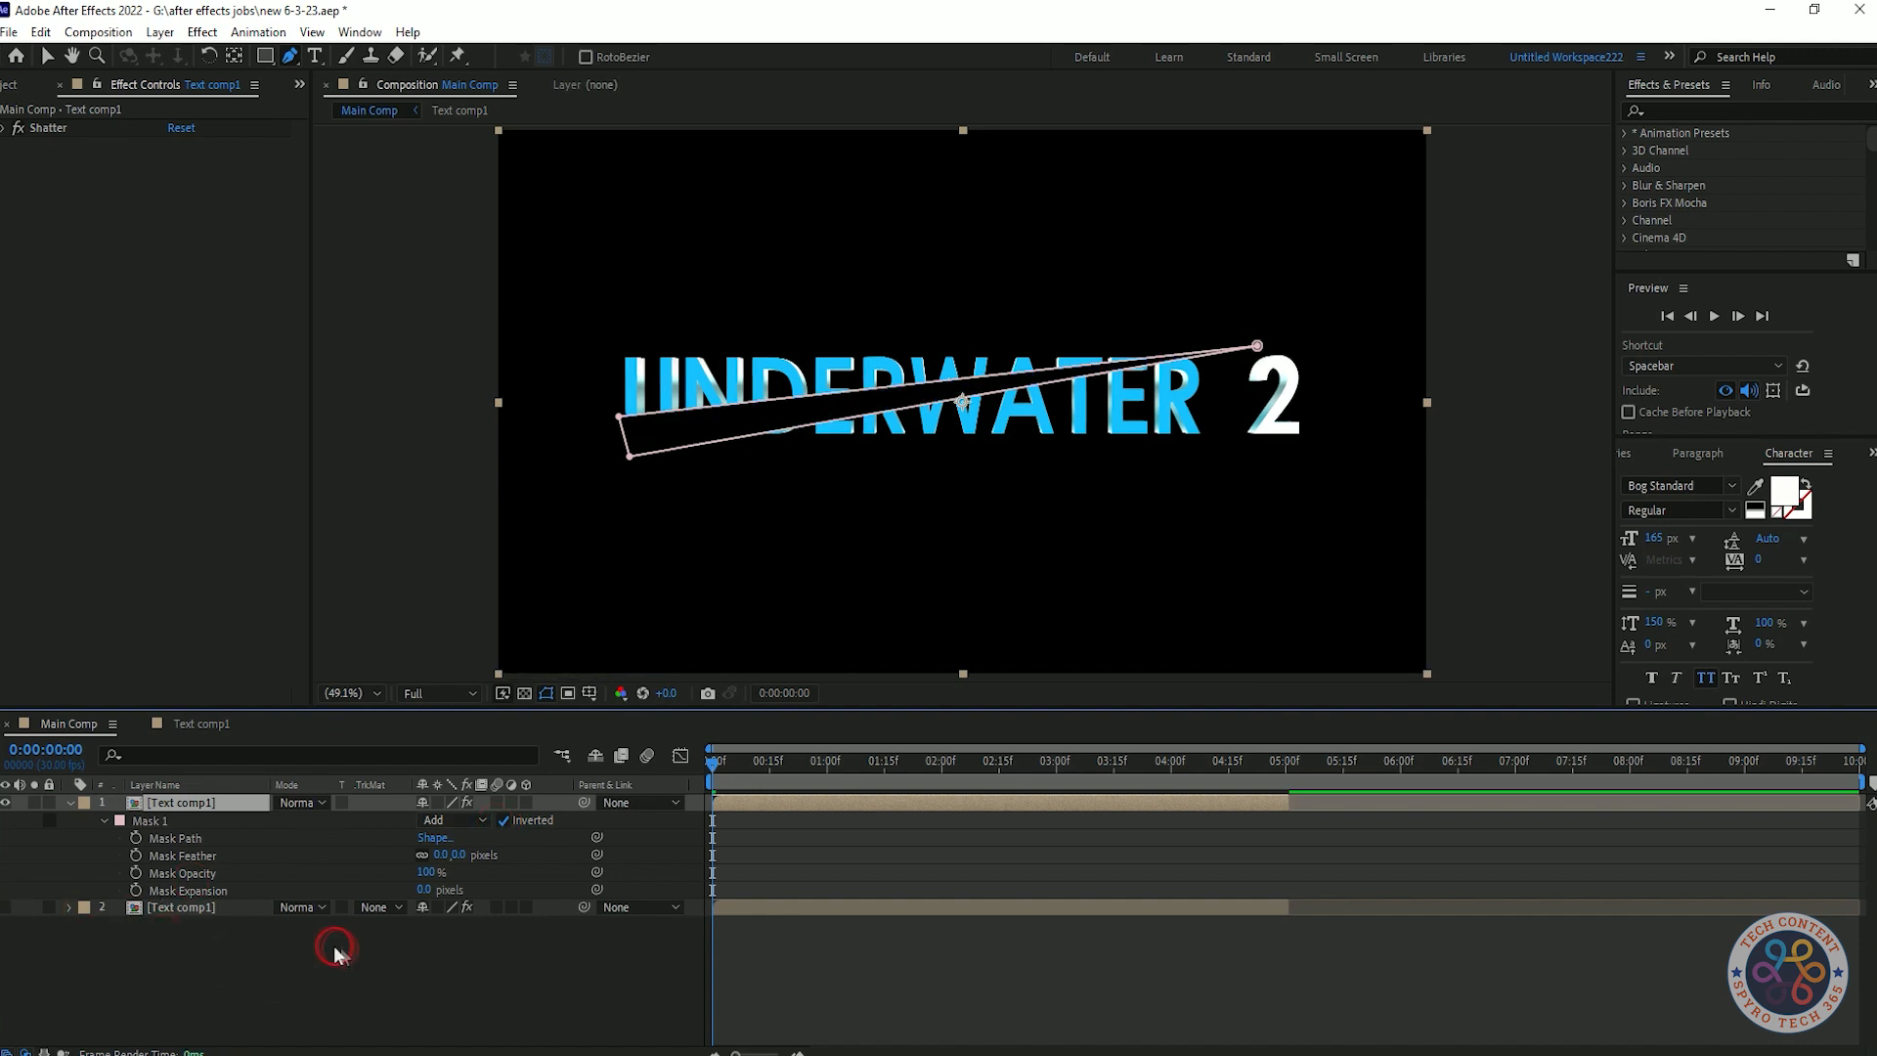
key("space")
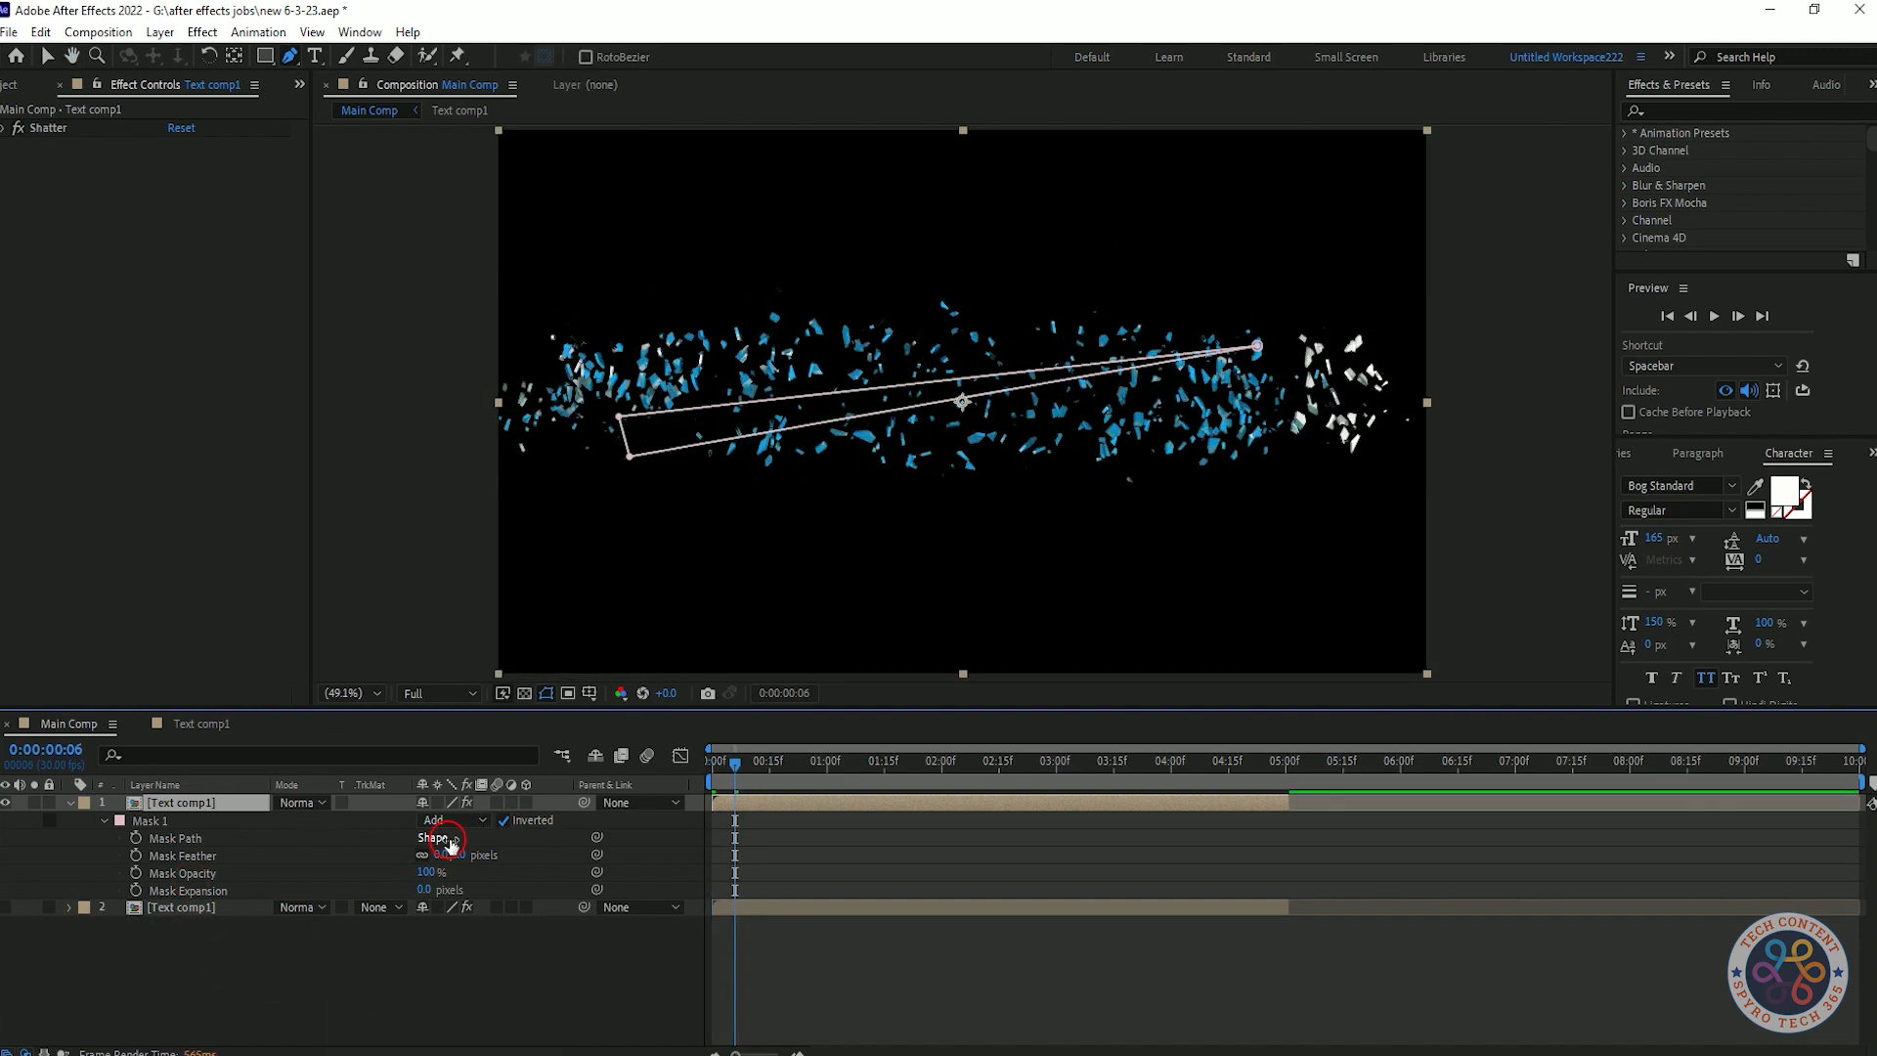
key("space")
key("space")
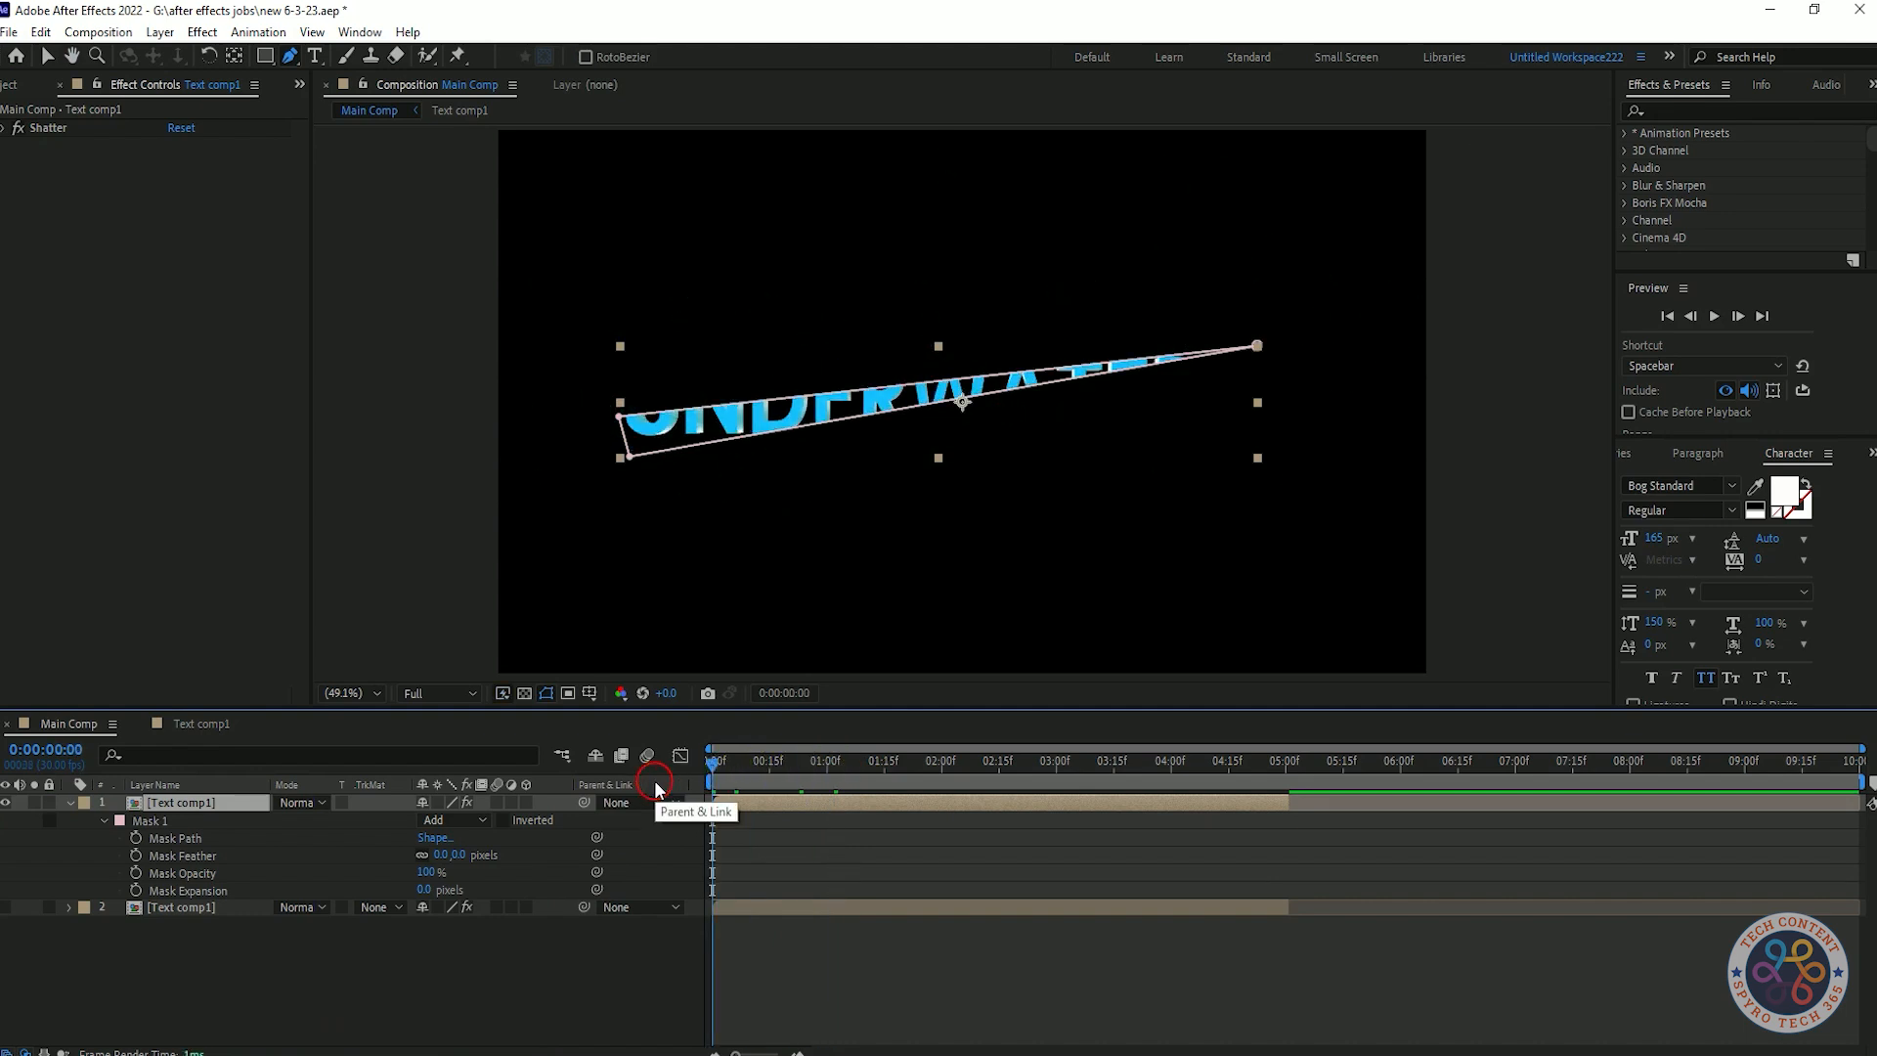
- Copy Mask 1 from the upper Text comp1 layer to the lower one and make the lower layer visible
left_click(150, 821)
key("ctrl+c")
left_click(78, 907)
key("ctrl+v")
left_click(8, 907)
- Set the lower Text comp1 layer's mask to Inverted and preview the shatter animation
left_click(69, 907)
left_click(213, 803)
scroll(263, 860, "up", 2)
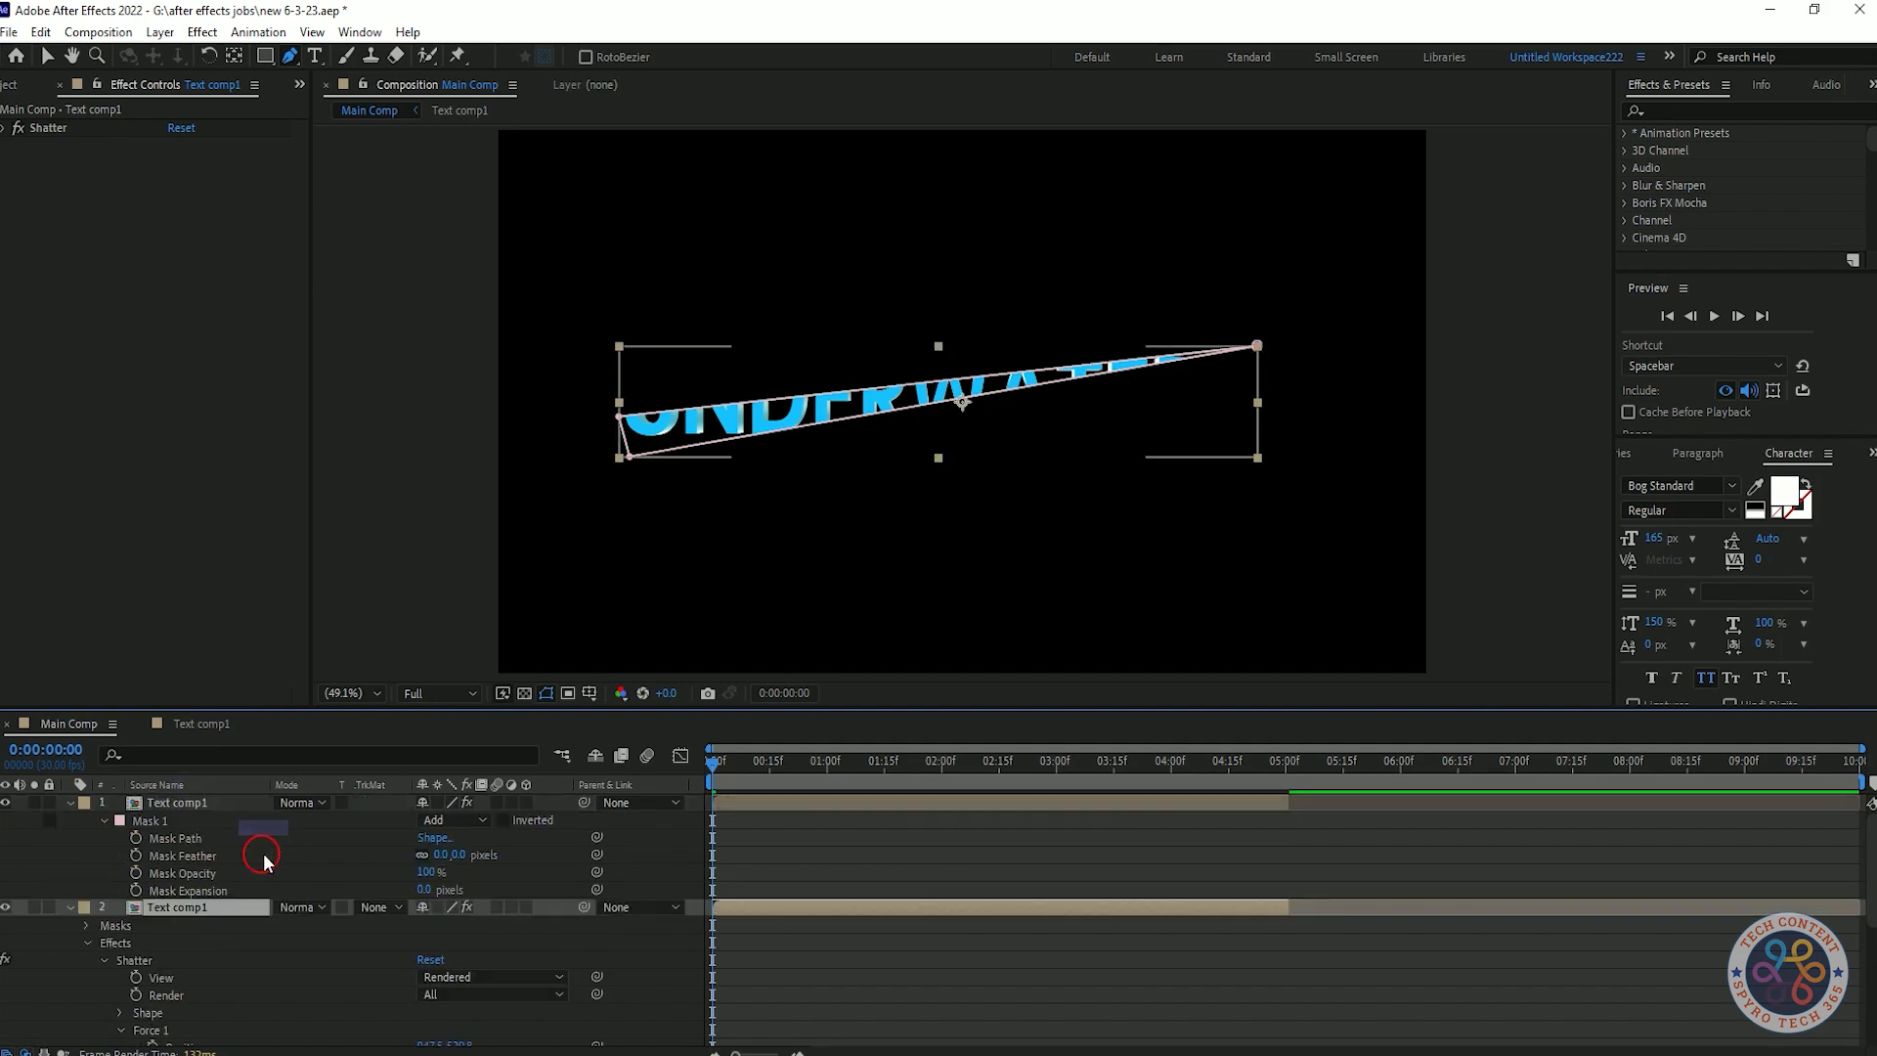
key("m")
left_click(504, 925)
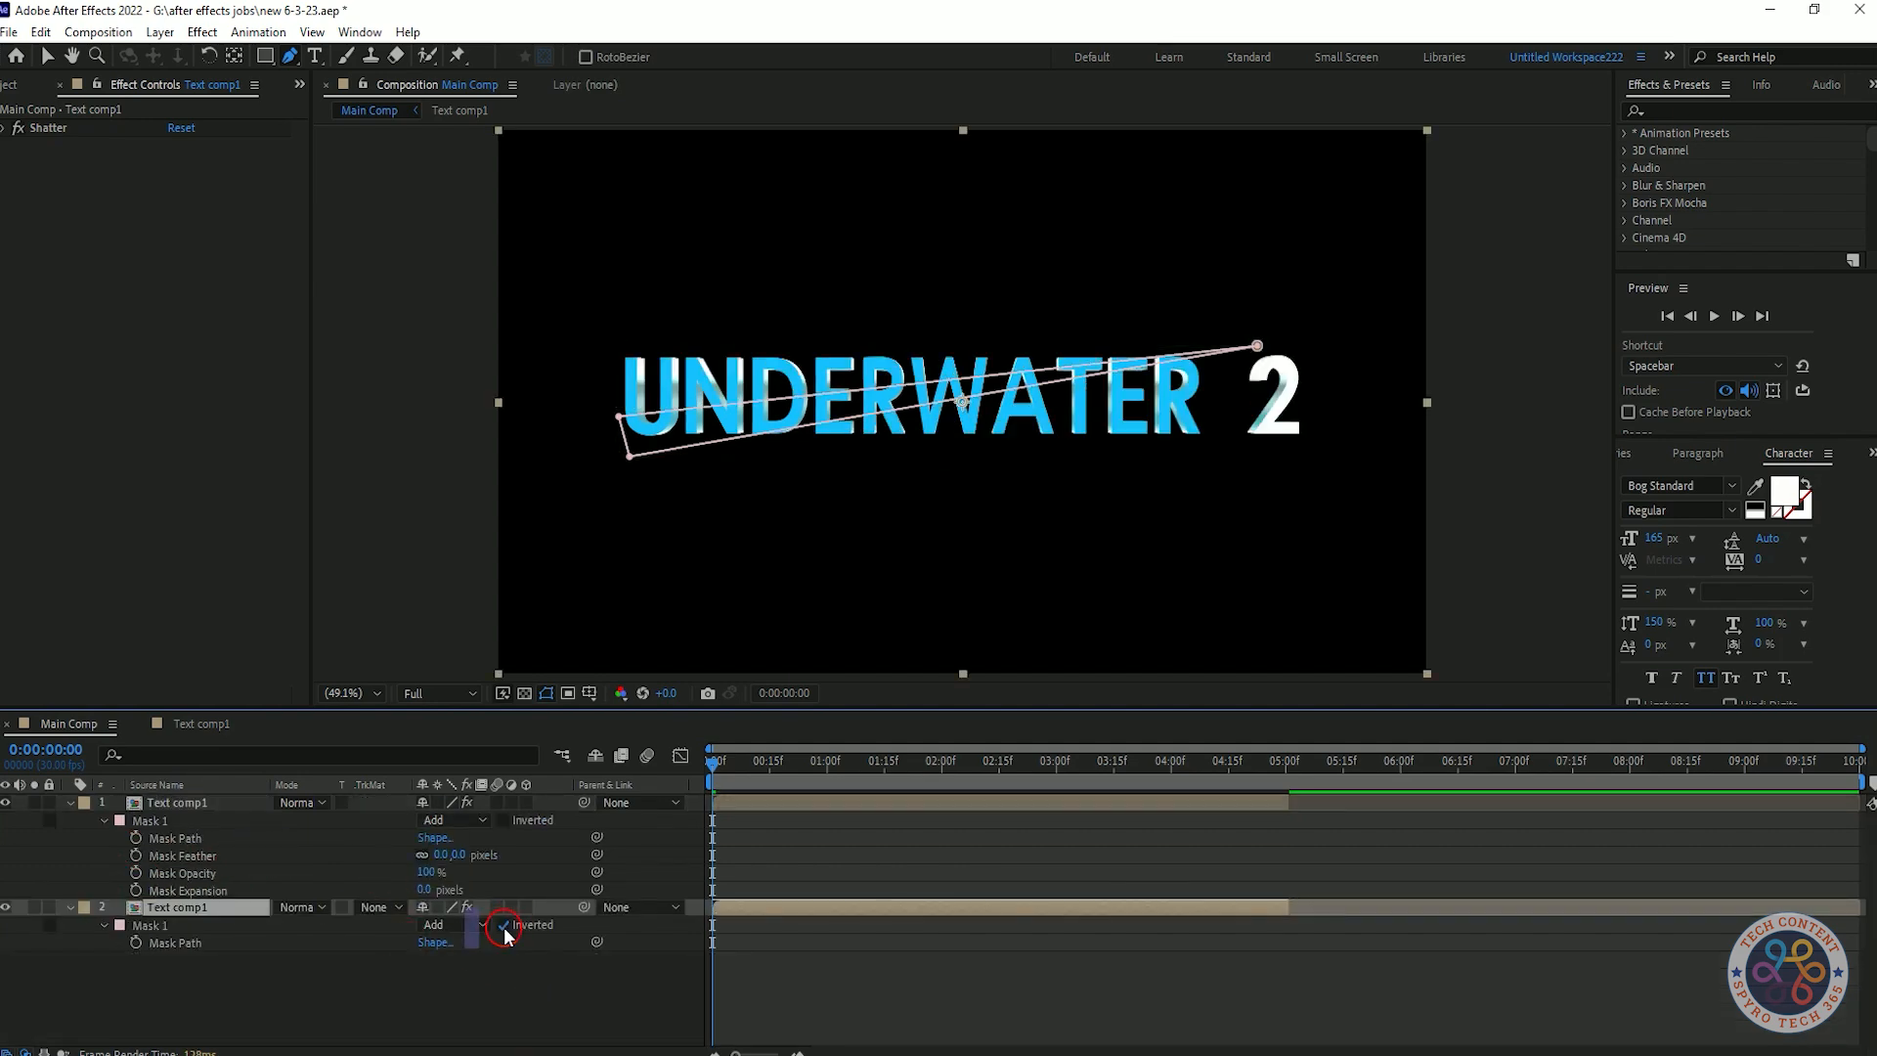
left_click(387, 977)
key("space")
key("space")
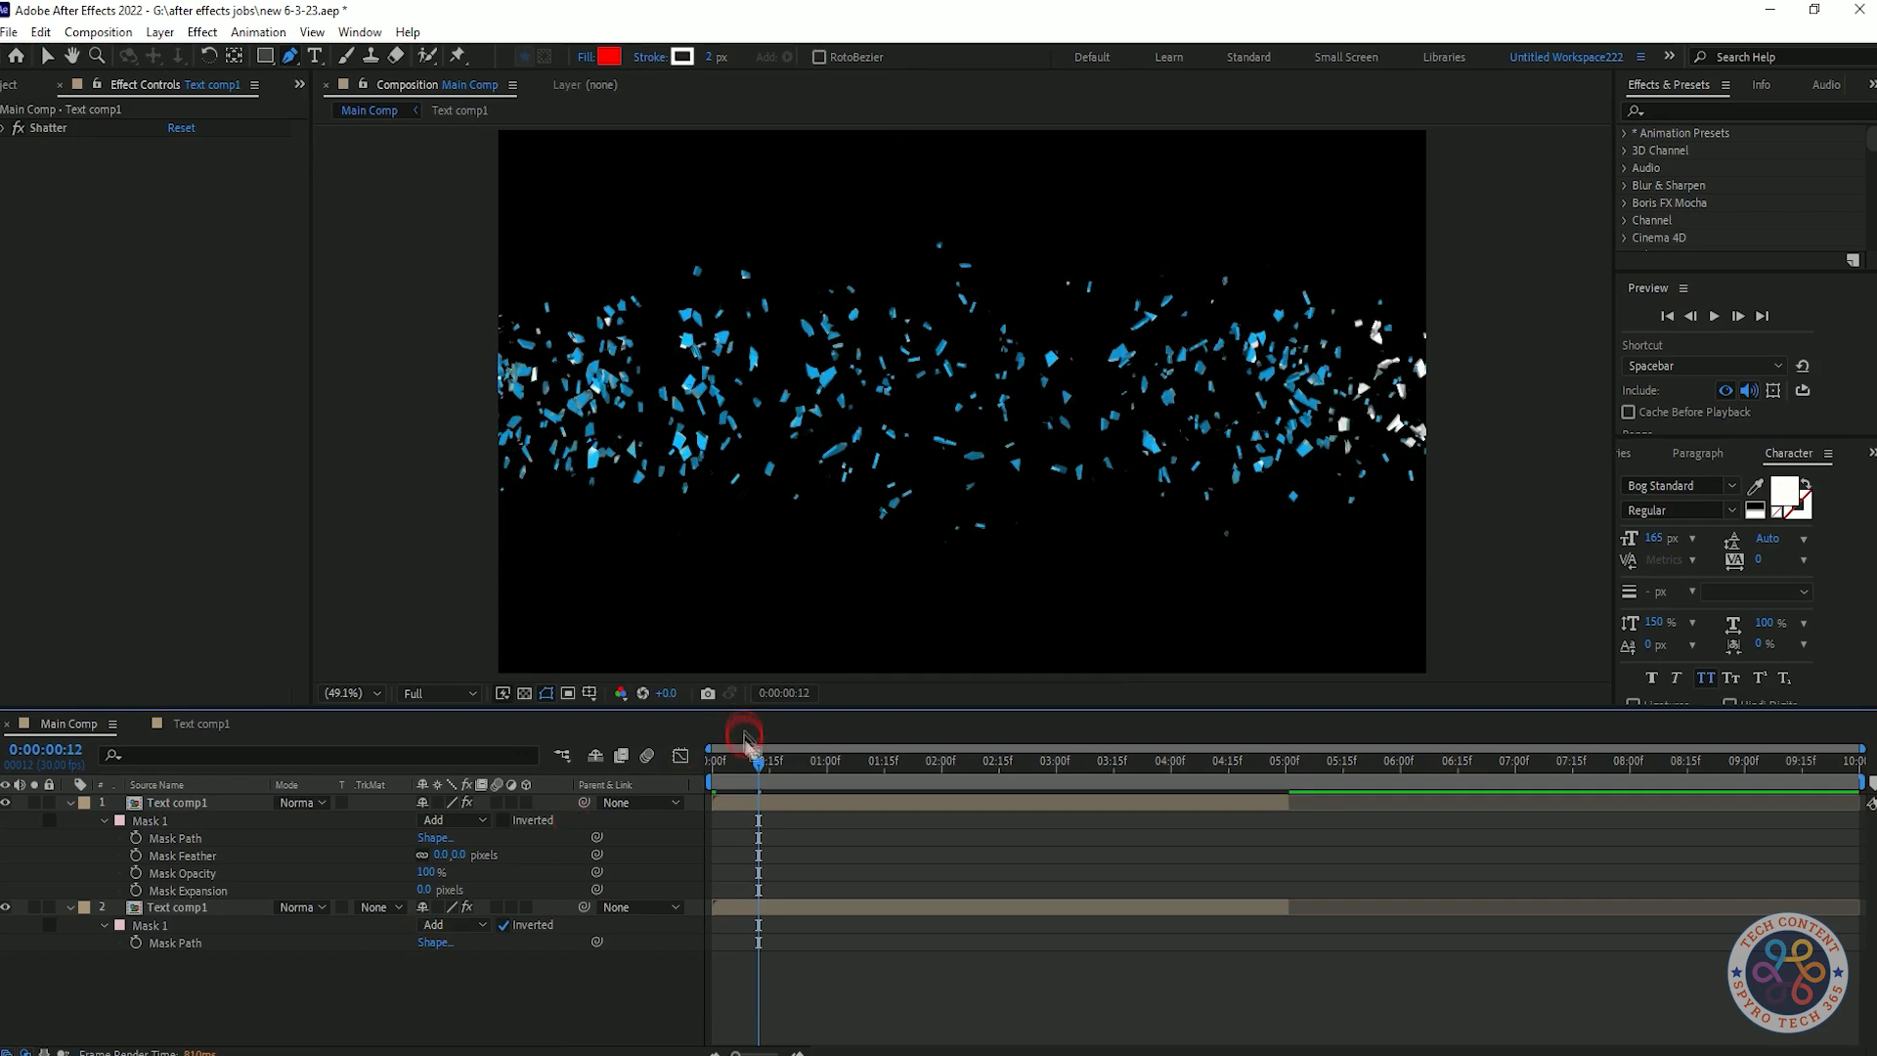
- Try the lower layer's mask with inversion off and mode None, and preview the animation
left_click(70, 803)
left_click(503, 838)
left_click(414, 914)
key("space")
key("space")
left_click_drag(884, 758, 668, 787)
left_click(456, 839)
left_click(464, 860)
key("space")
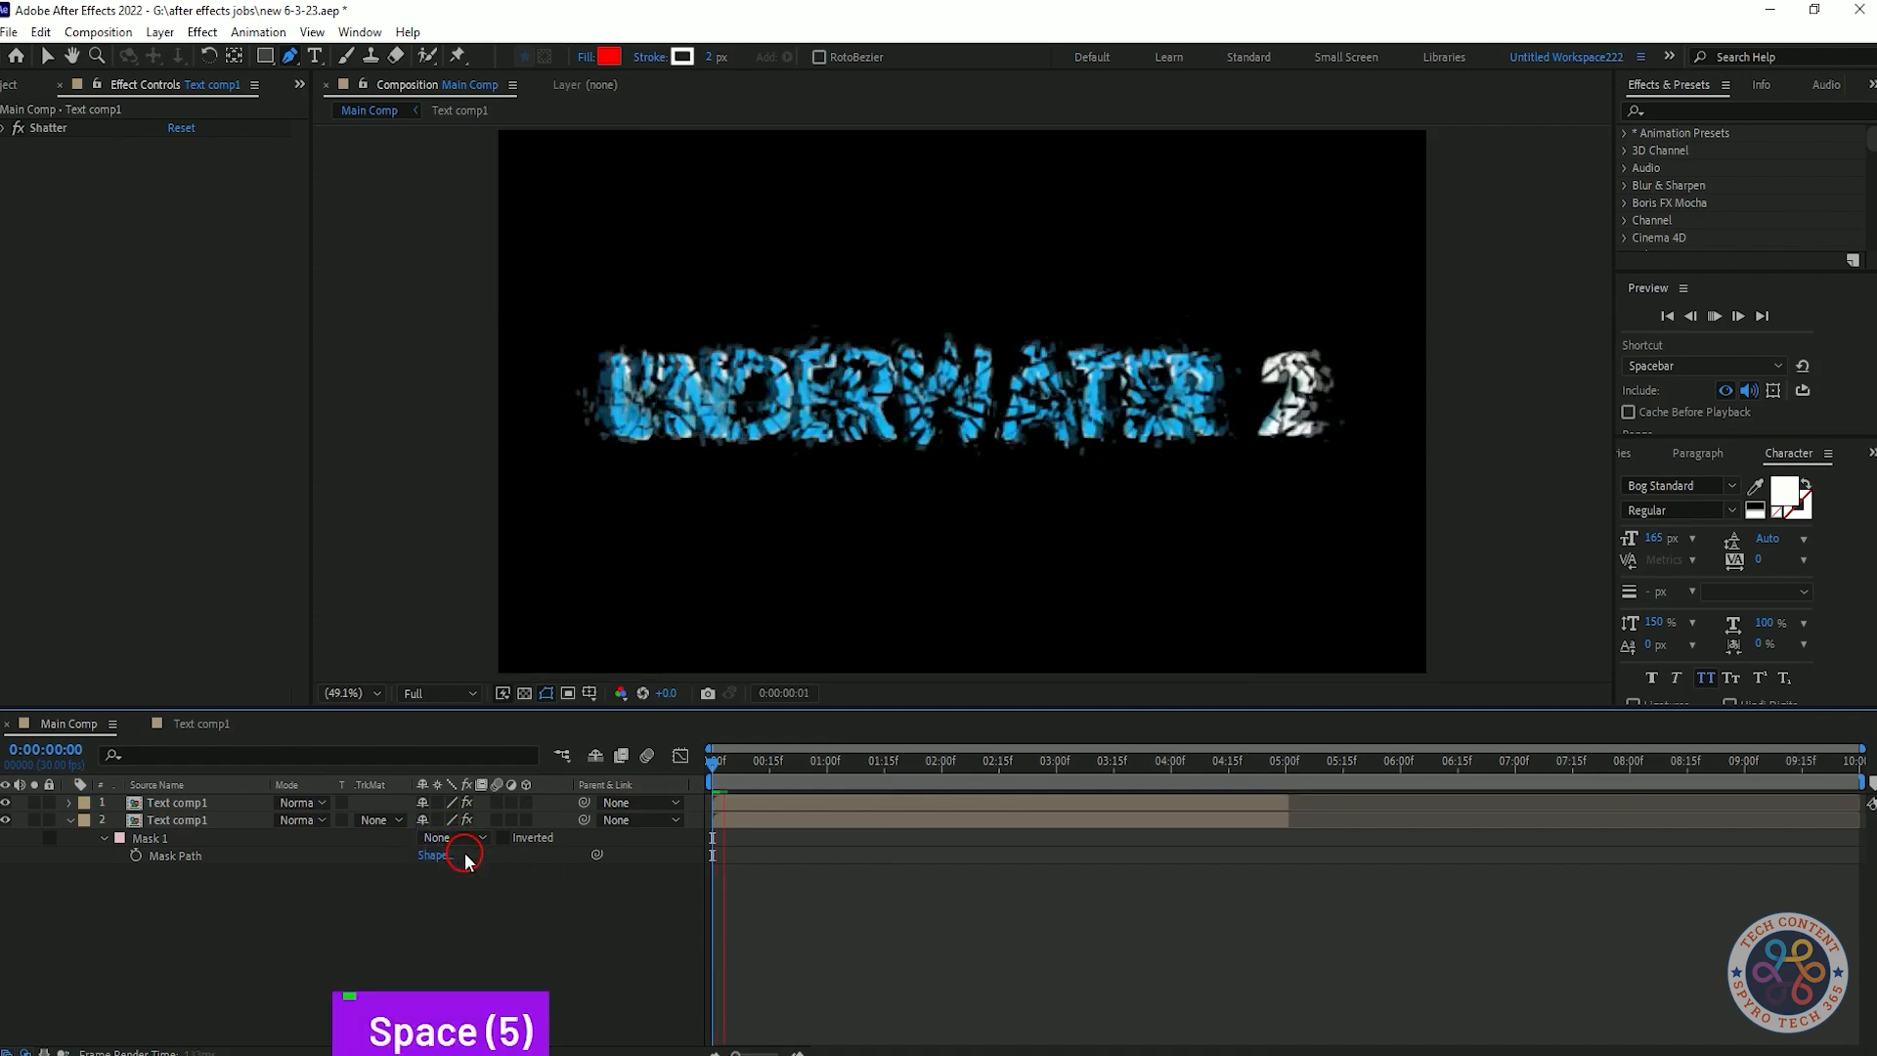
key("space")
- Turn off the Shatter effect on the lower Text comp1 layer and preview the animation
left_click(176, 819)
left_click(181, 438)
key("space")
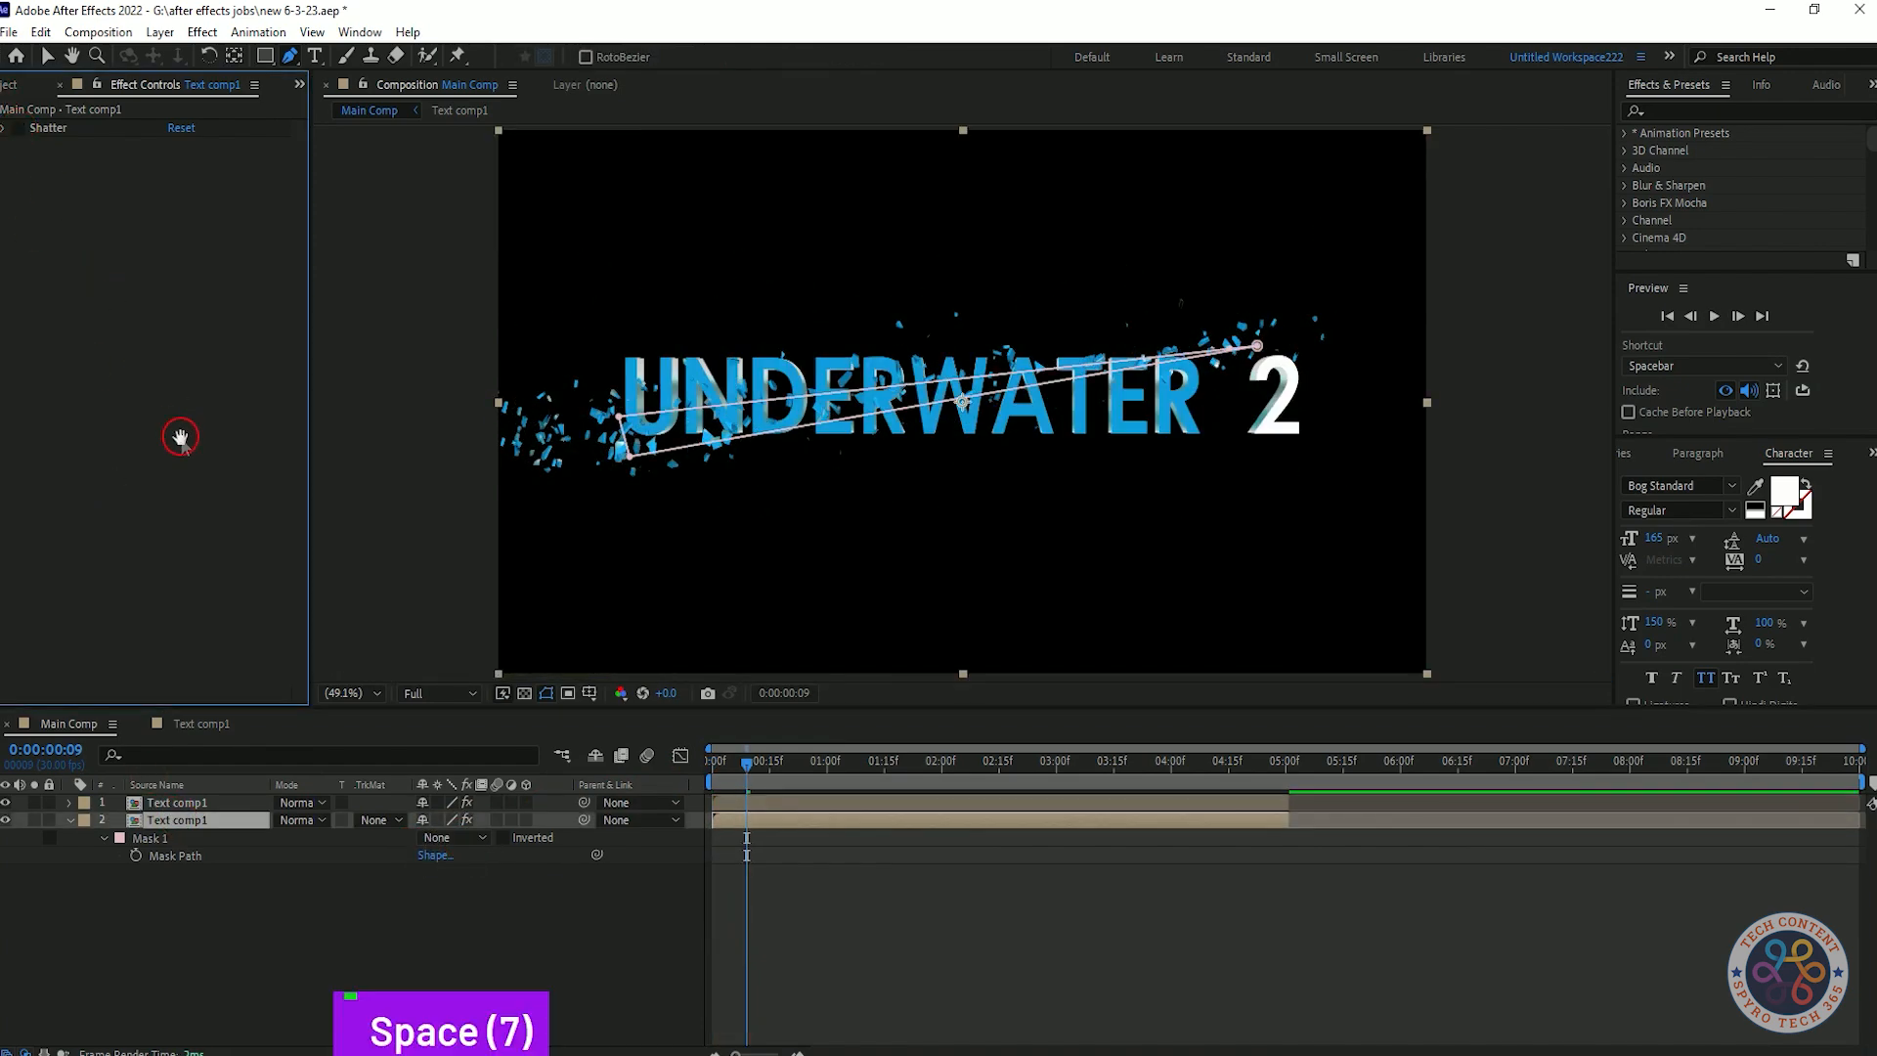
key("space")
- Set the lower layer's mask mode to Add with Inverted on, and preview the animation from the first frame
left_click(466, 833)
left_click(509, 852)
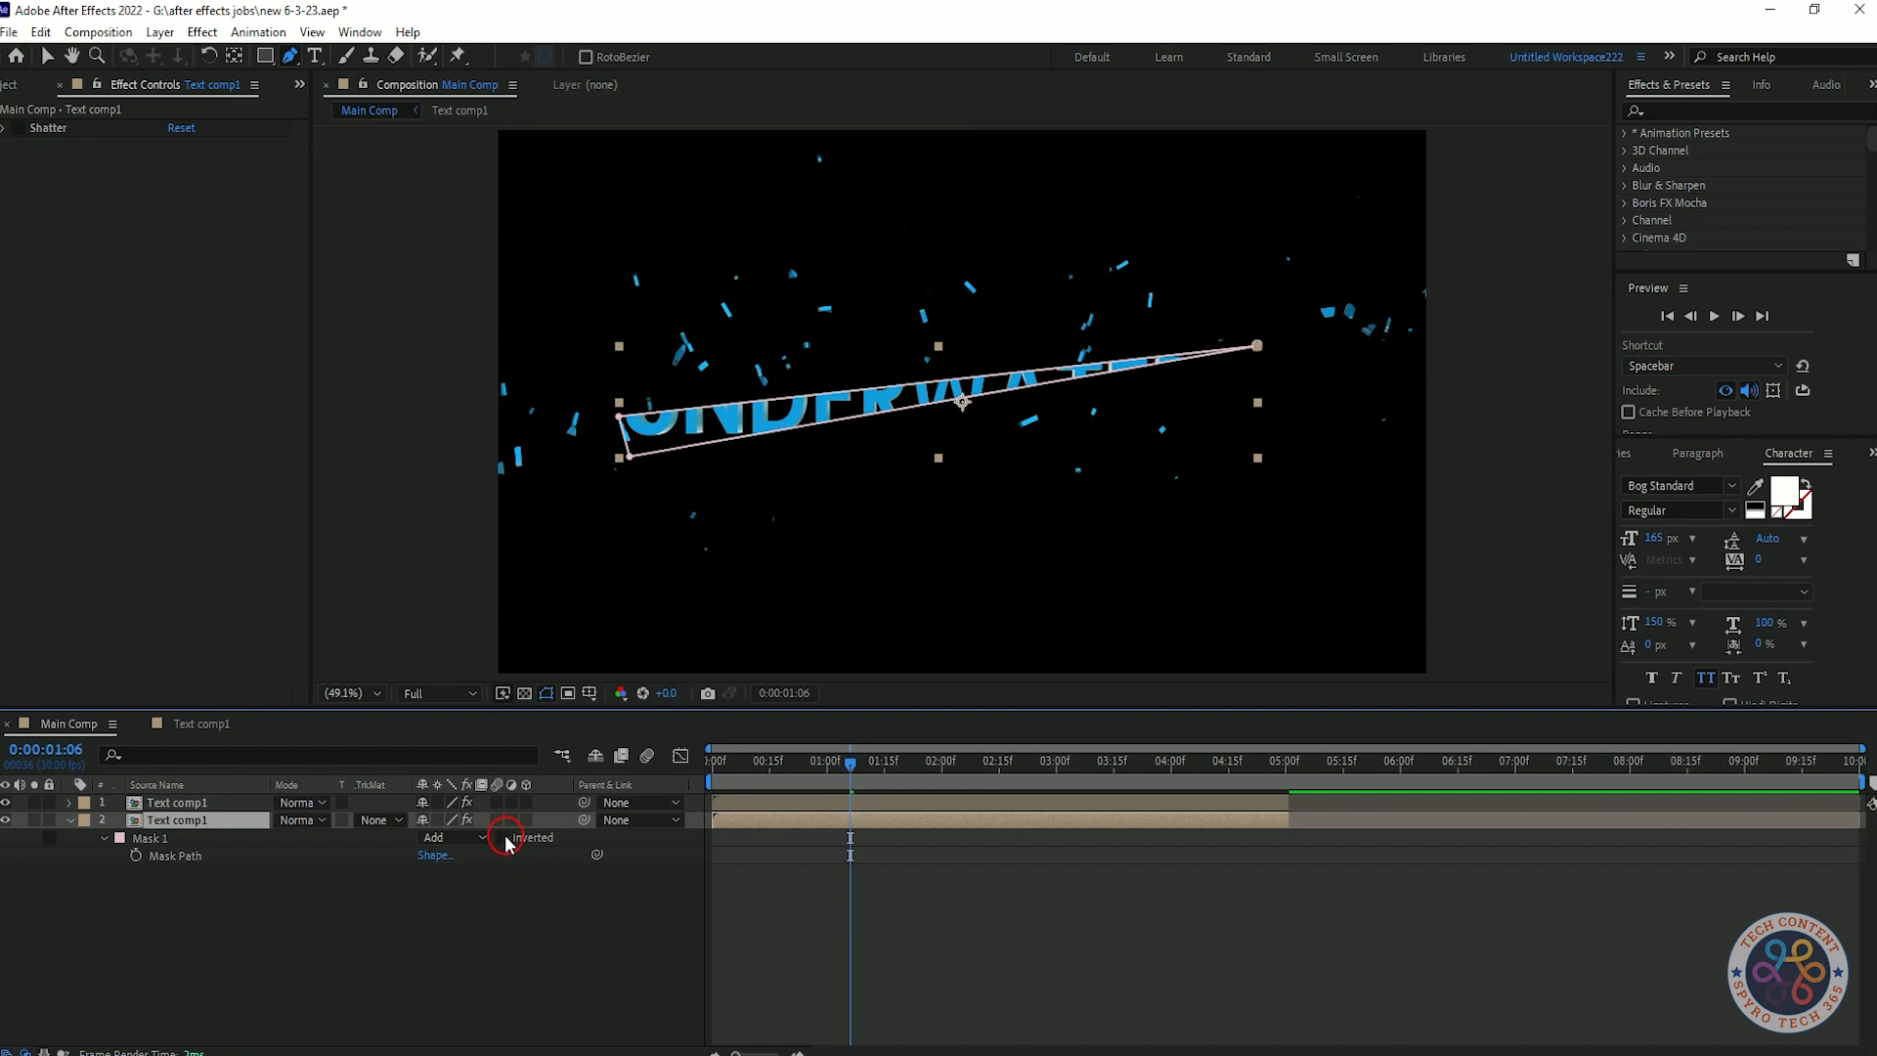
left_click(505, 838)
key("space")
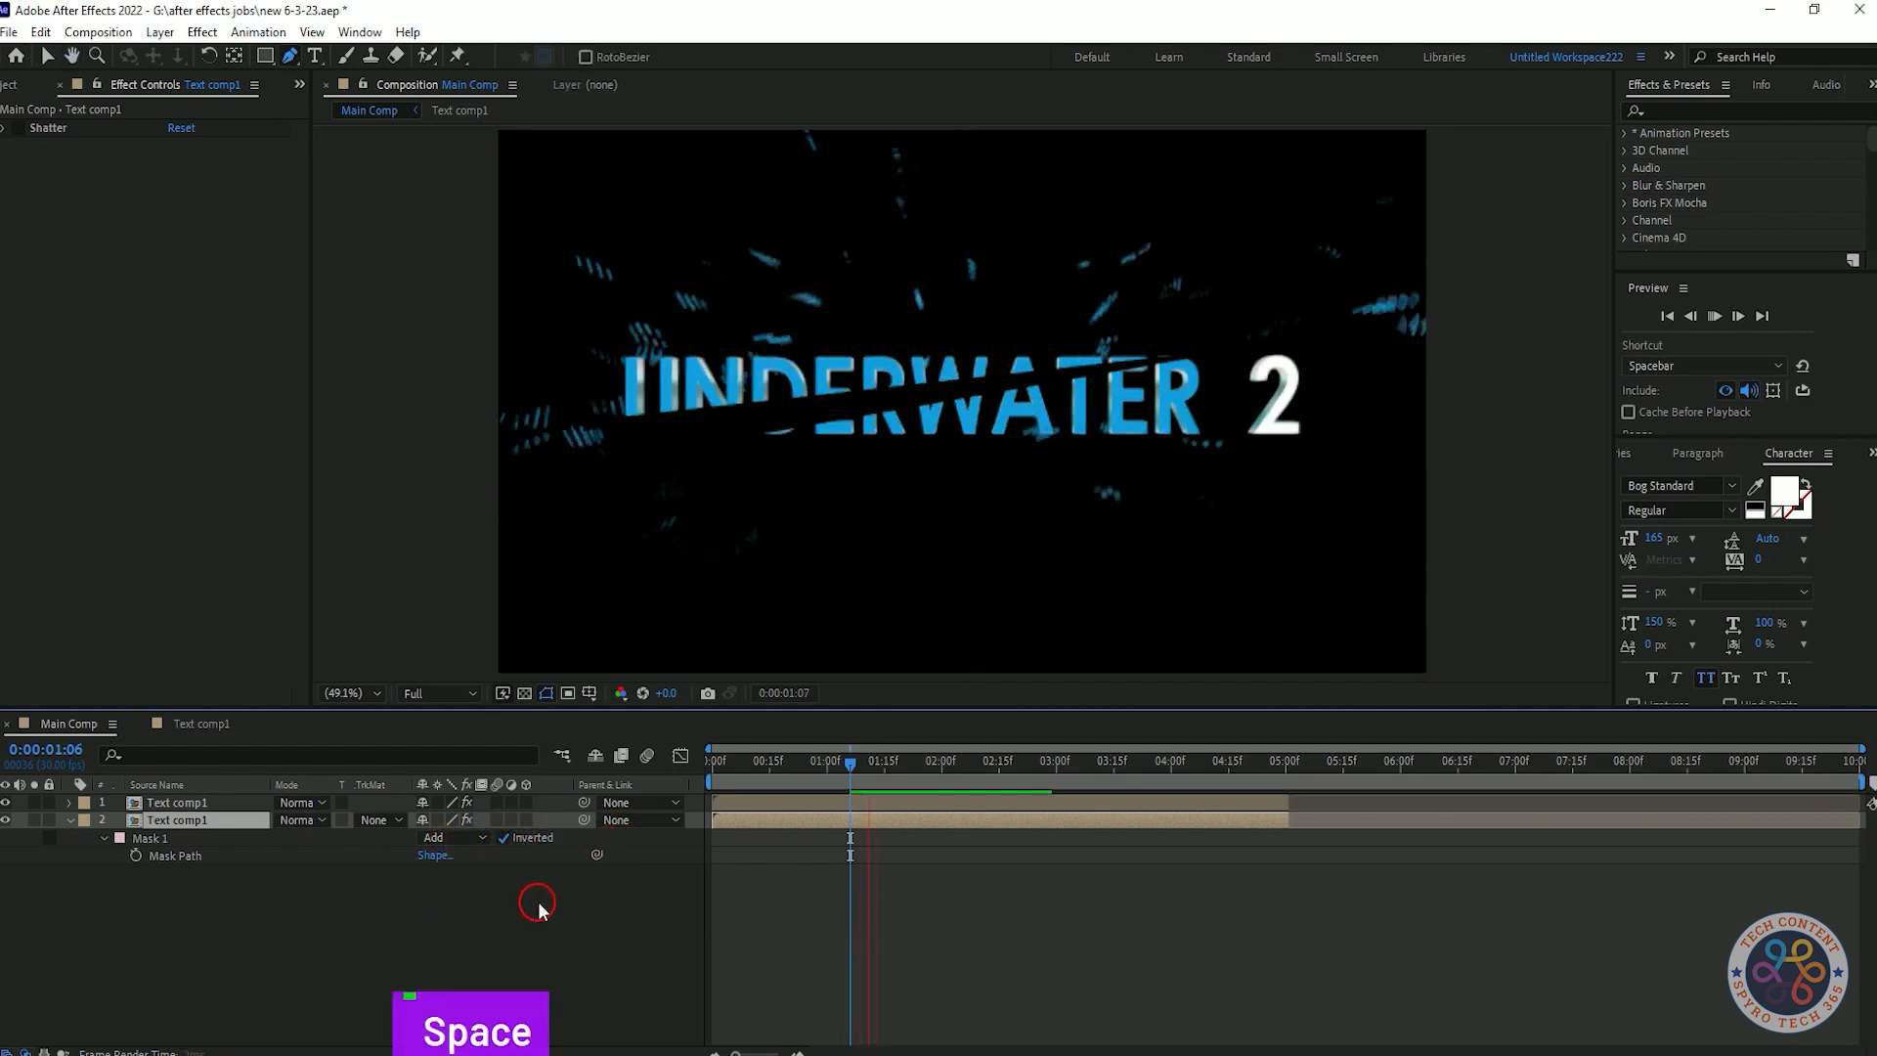
left_click_drag(1066, 780, 658, 793)
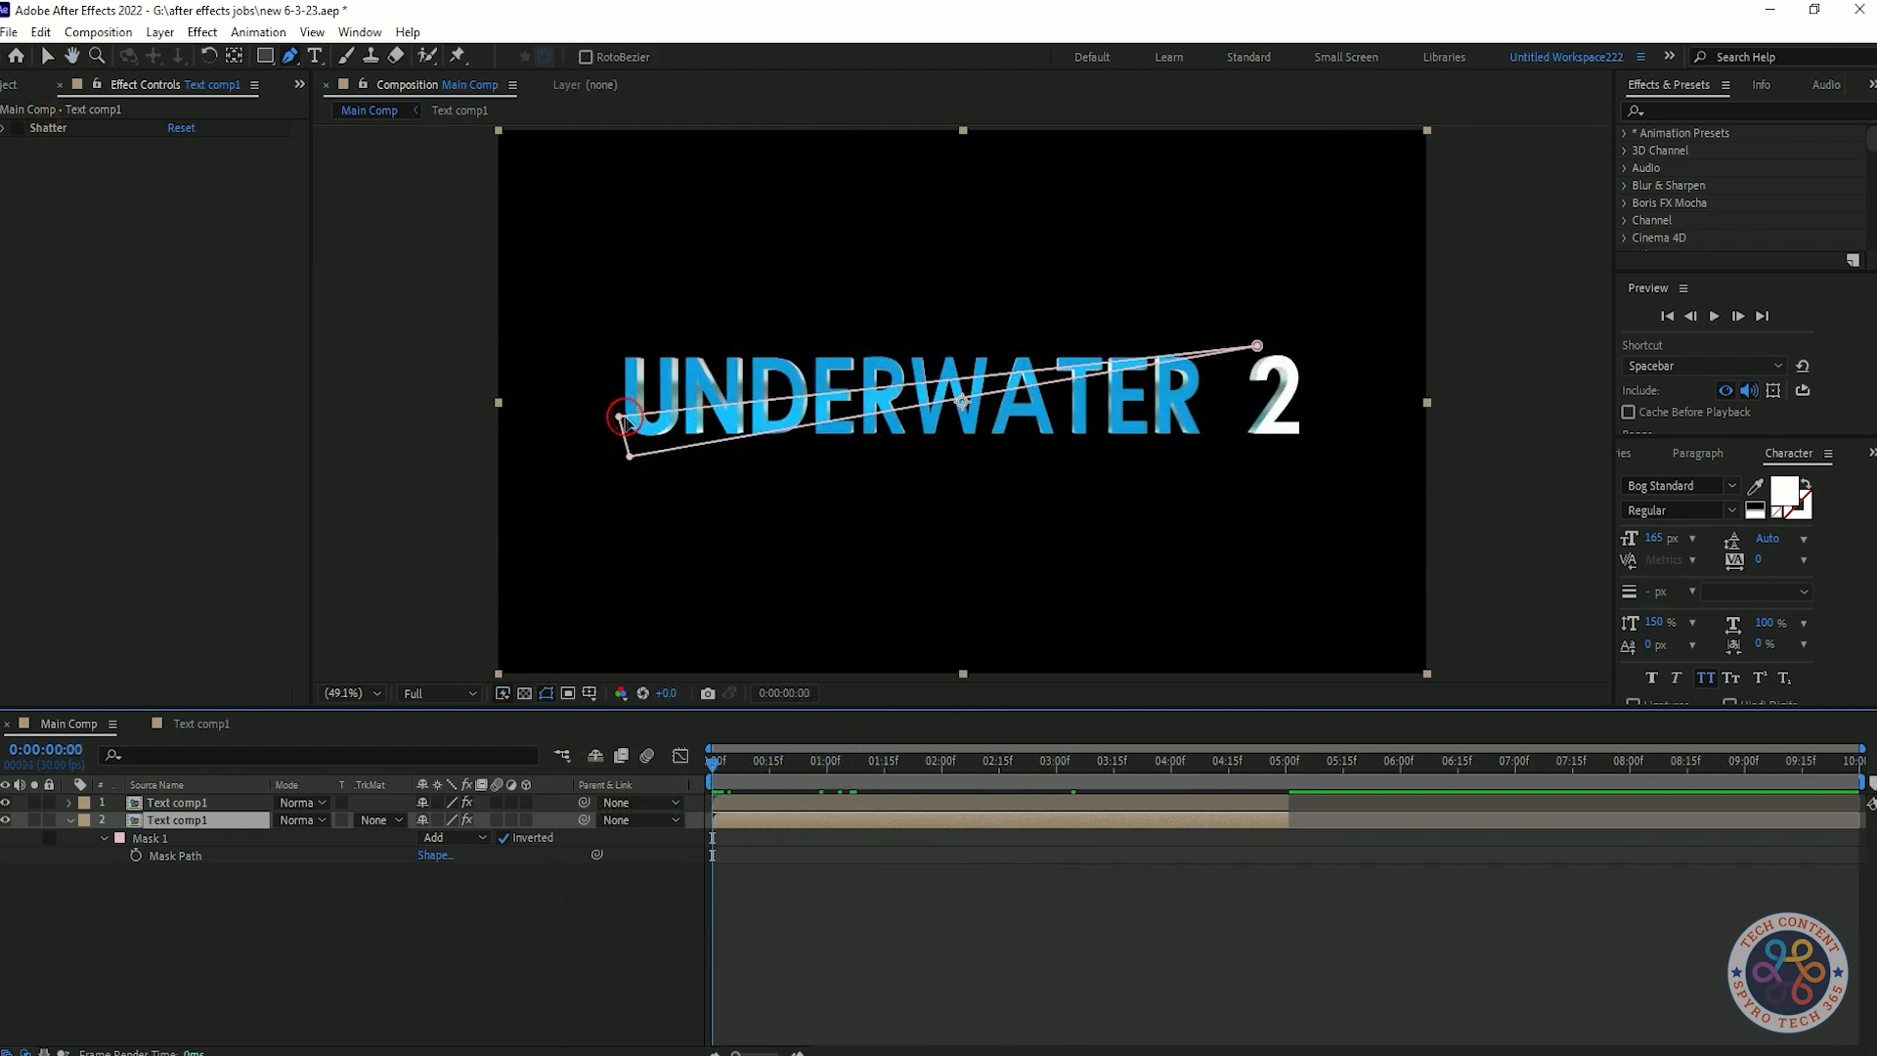
key("space")
key("space")
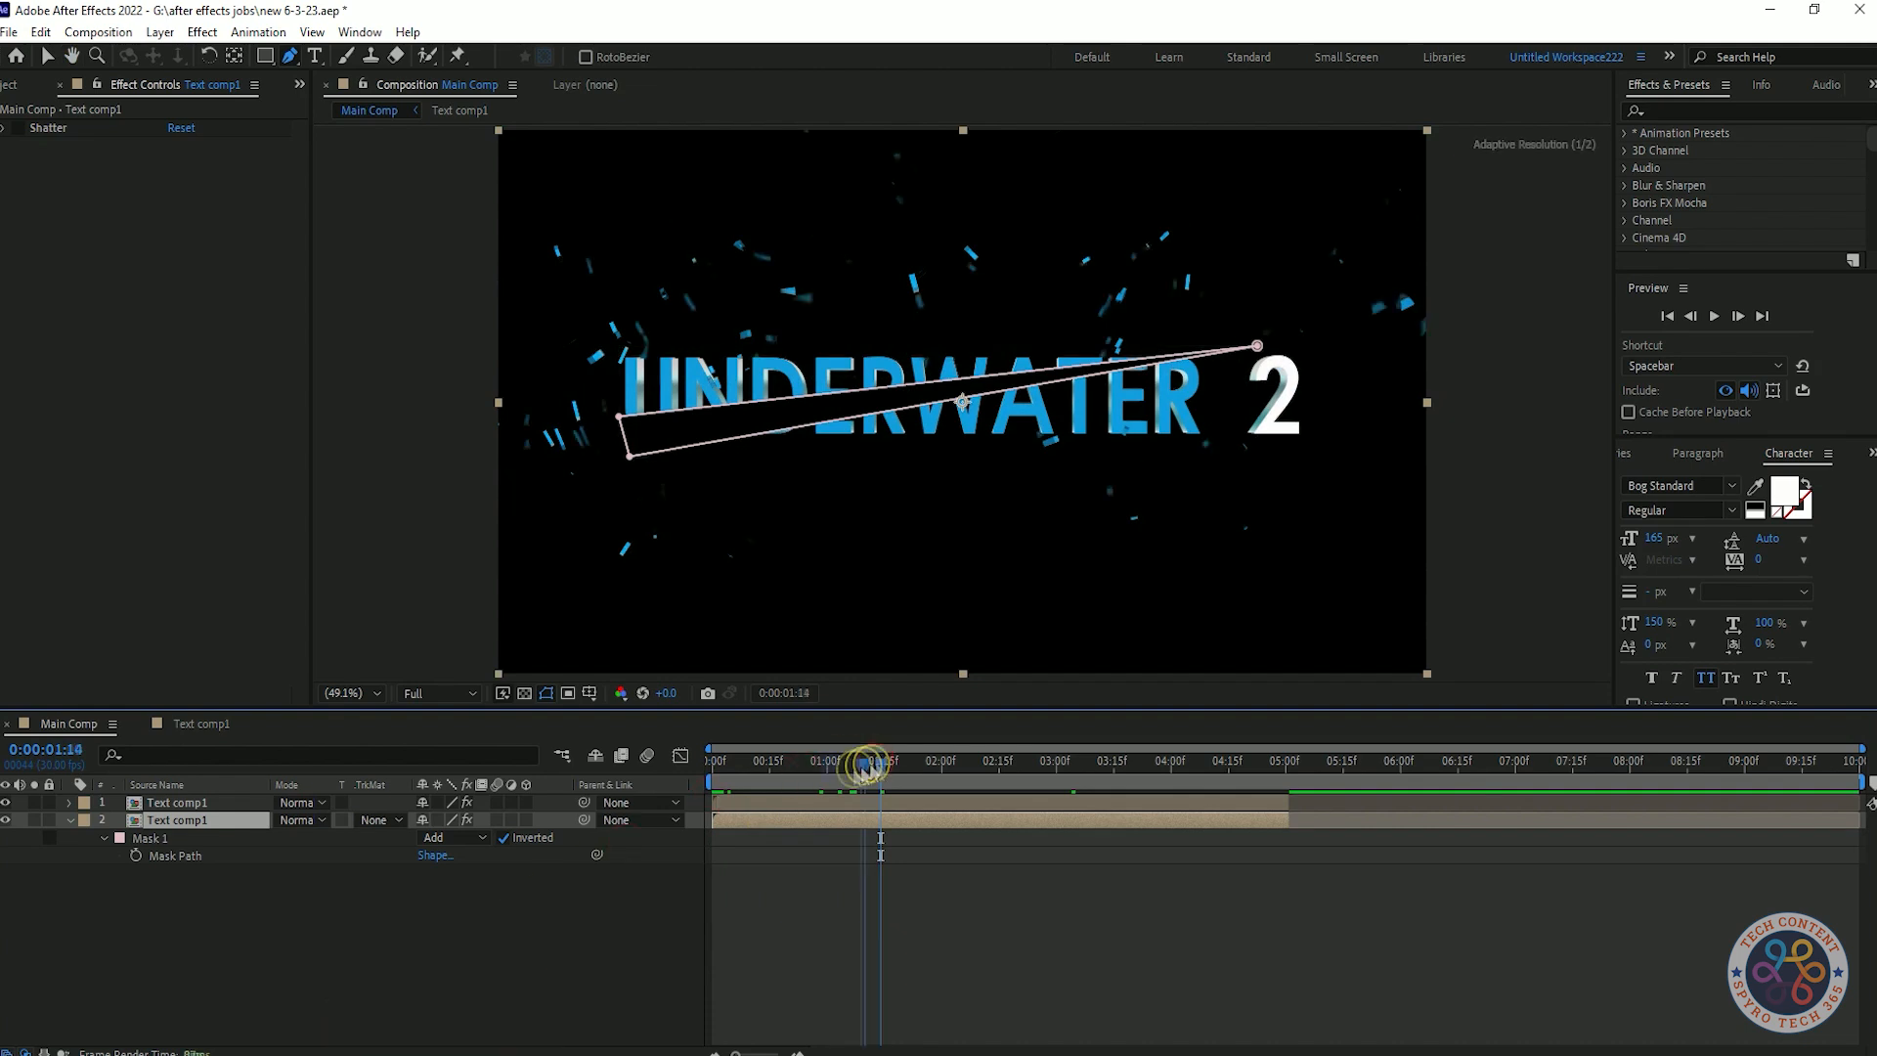
- Reveal Mask 1 on the upper Text comp1 layer and shift the whole mask slightly down
left_click(205, 803)
key("m")
key("m")
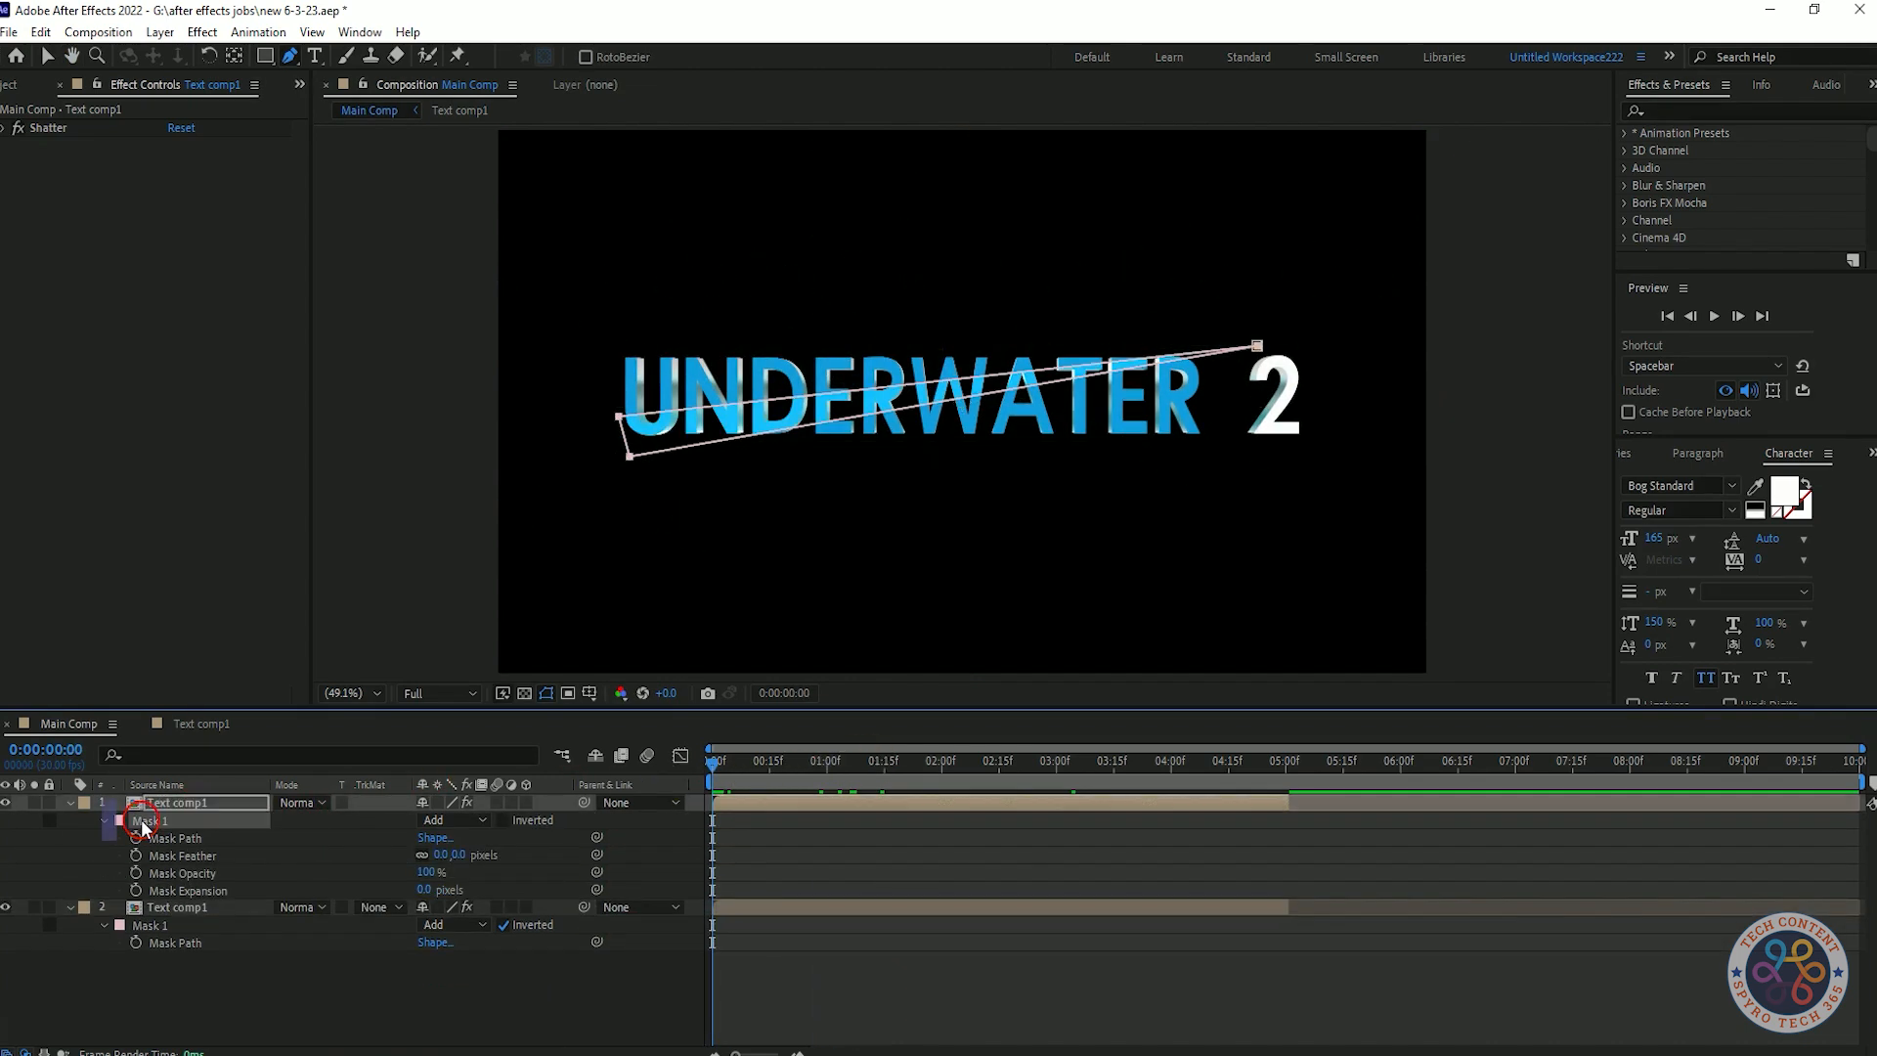
key("ctrl+z")
double_click(629, 454, "ctrl")
left_click(207, 822)
left_click_drag(618, 420, 623, 430)
key("ctrl+z")
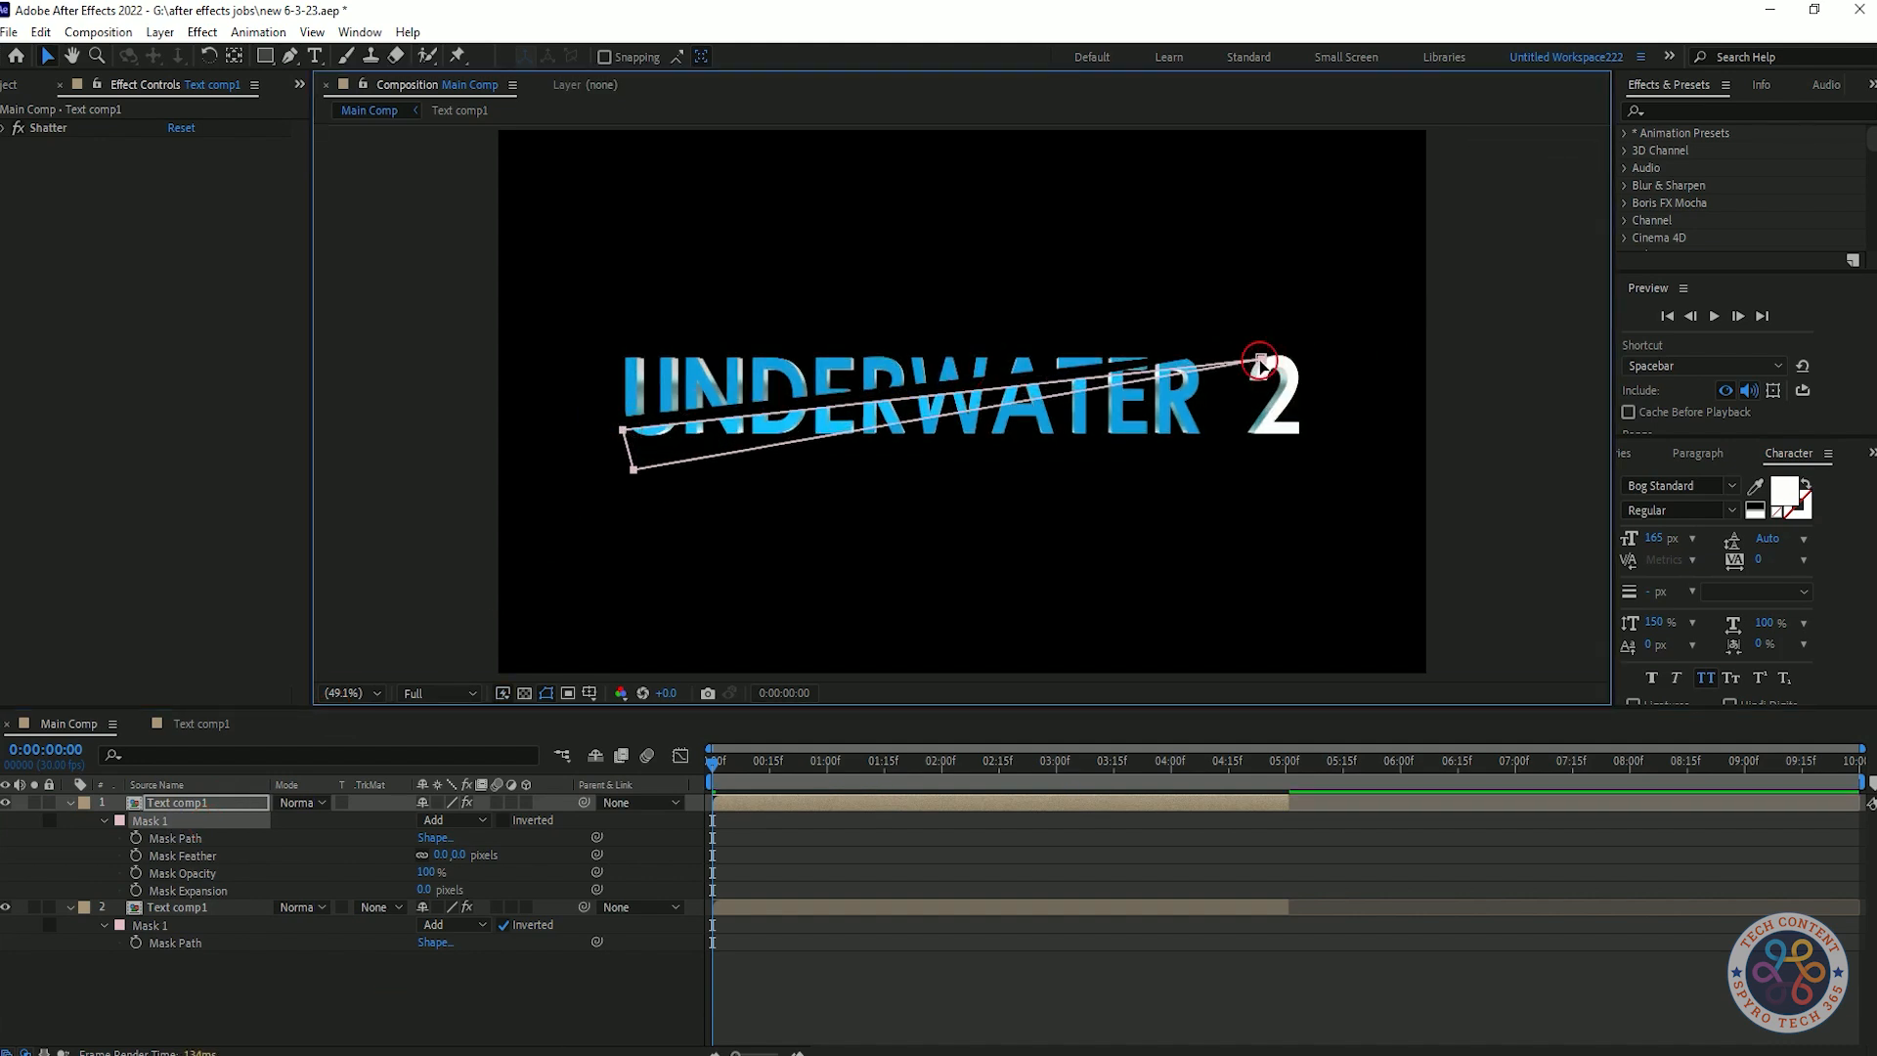
- Try to move the tip and the lower-left vertex of the upper layer's mask individually, and undo the changes
left_click_drag(1260, 360, 1260, 348)
key("ctrl+z")
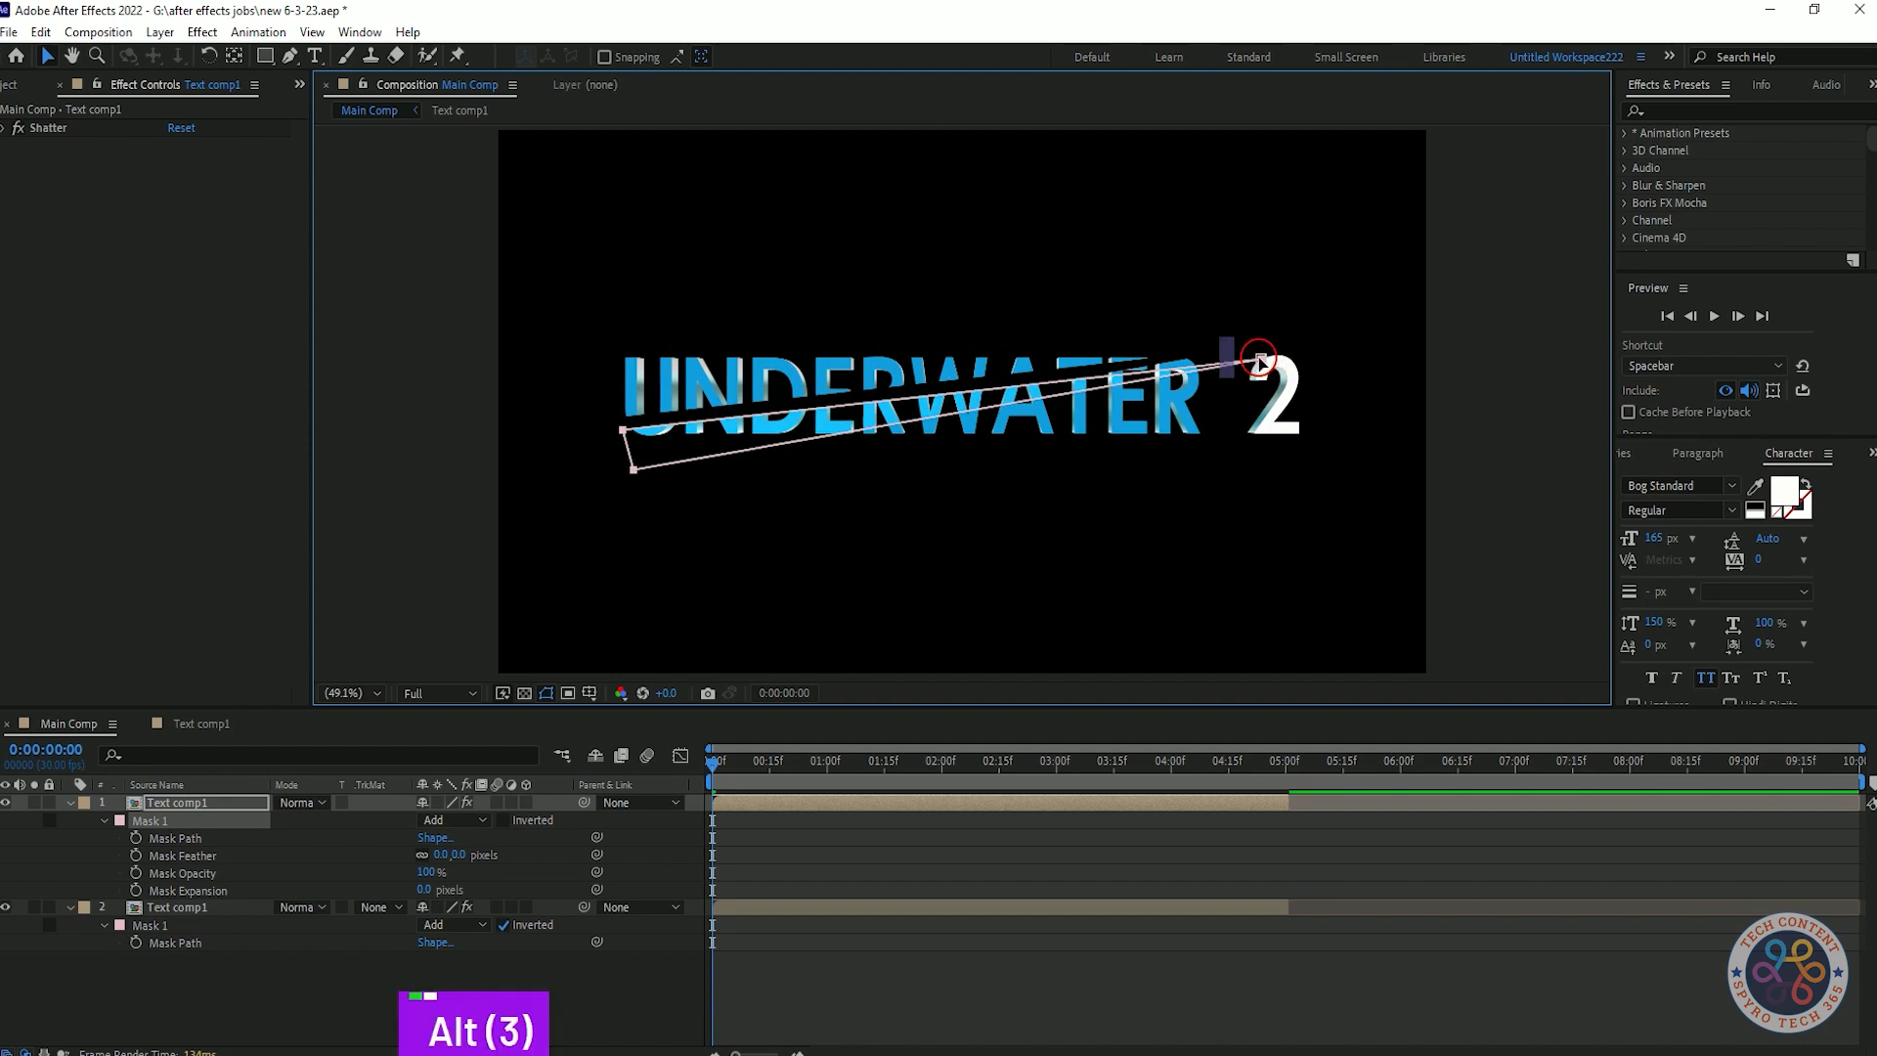
key("ctrl+z")
left_click_drag(635, 470, 619, 420)
key("ctrl+z")
key("ctrl+z")
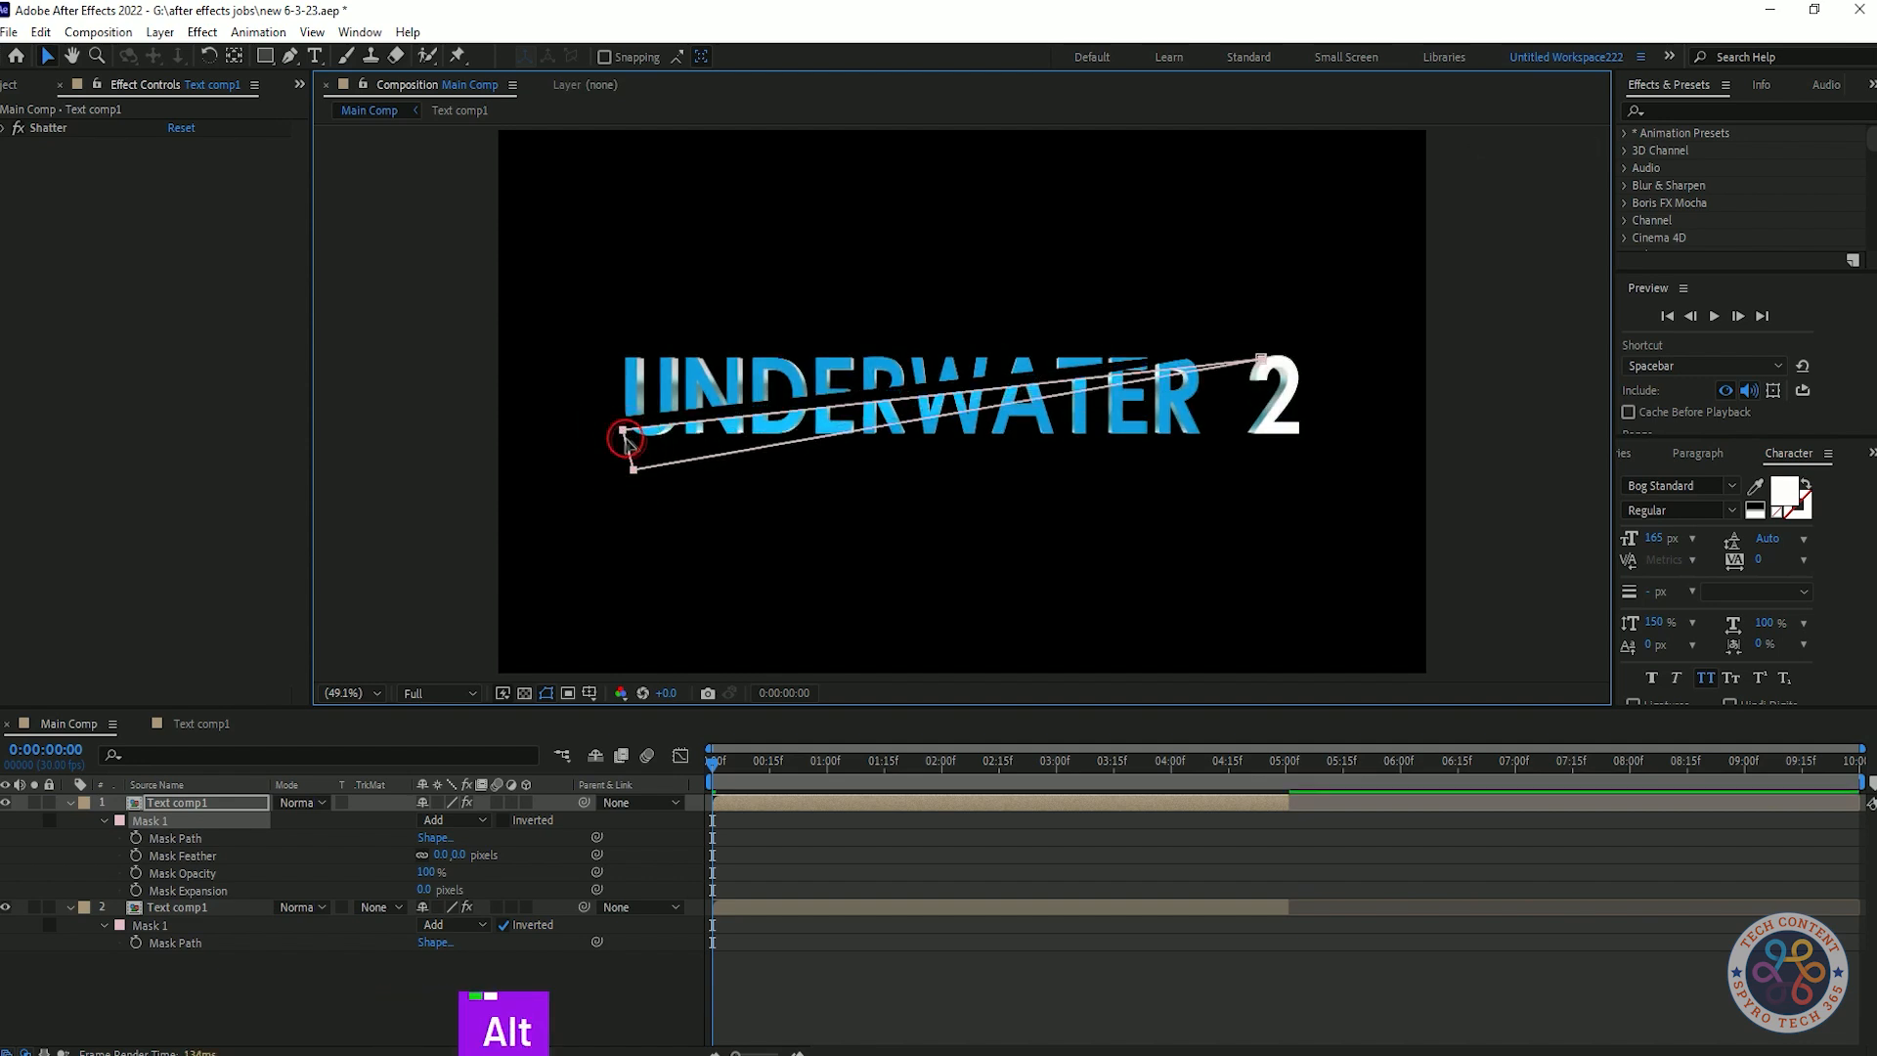
- Try to reshape the wide end of the upper layer's mask with the Pen tool, and undo the changes
left_click(291, 57)
key("ctrl+z")
left_click_drag(623, 430, 630, 460)
left_click(622, 430, "alt")
key("ctrl+z")
key("ctrl+z")
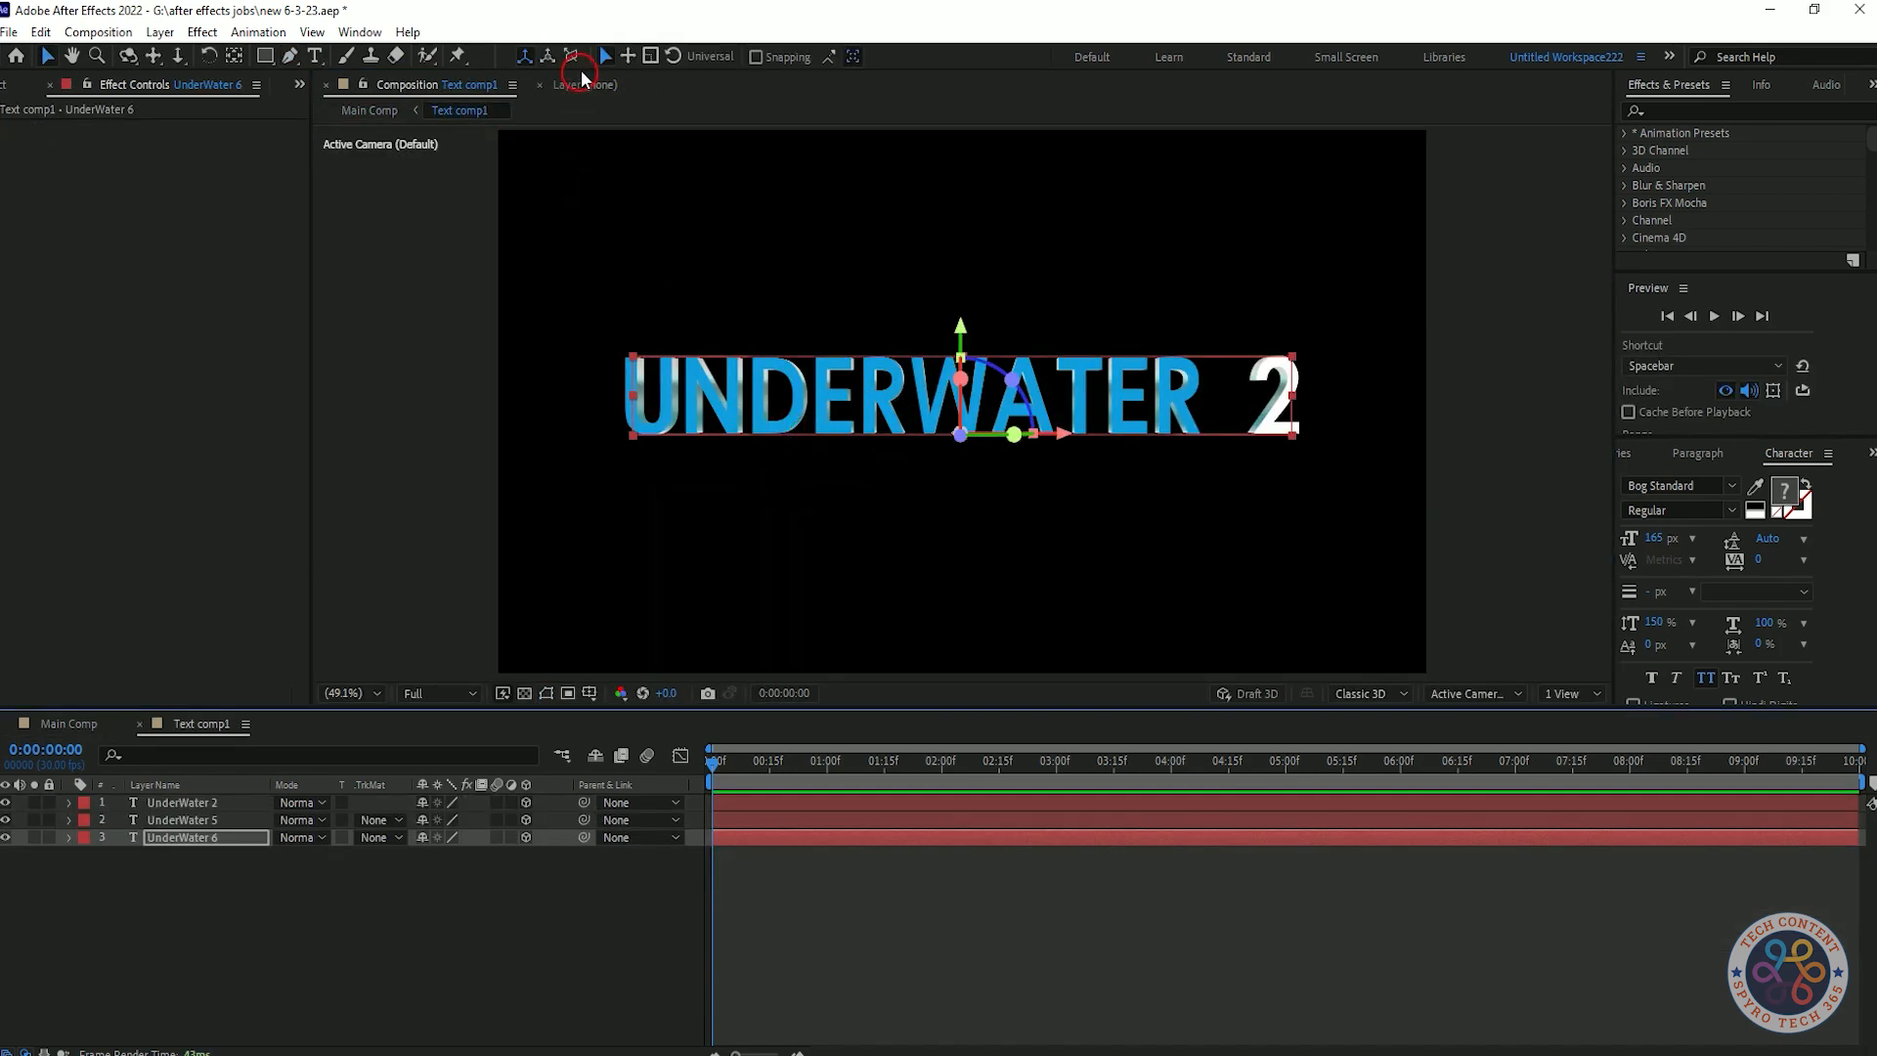
left_click(577, 84)
left_click(431, 84)
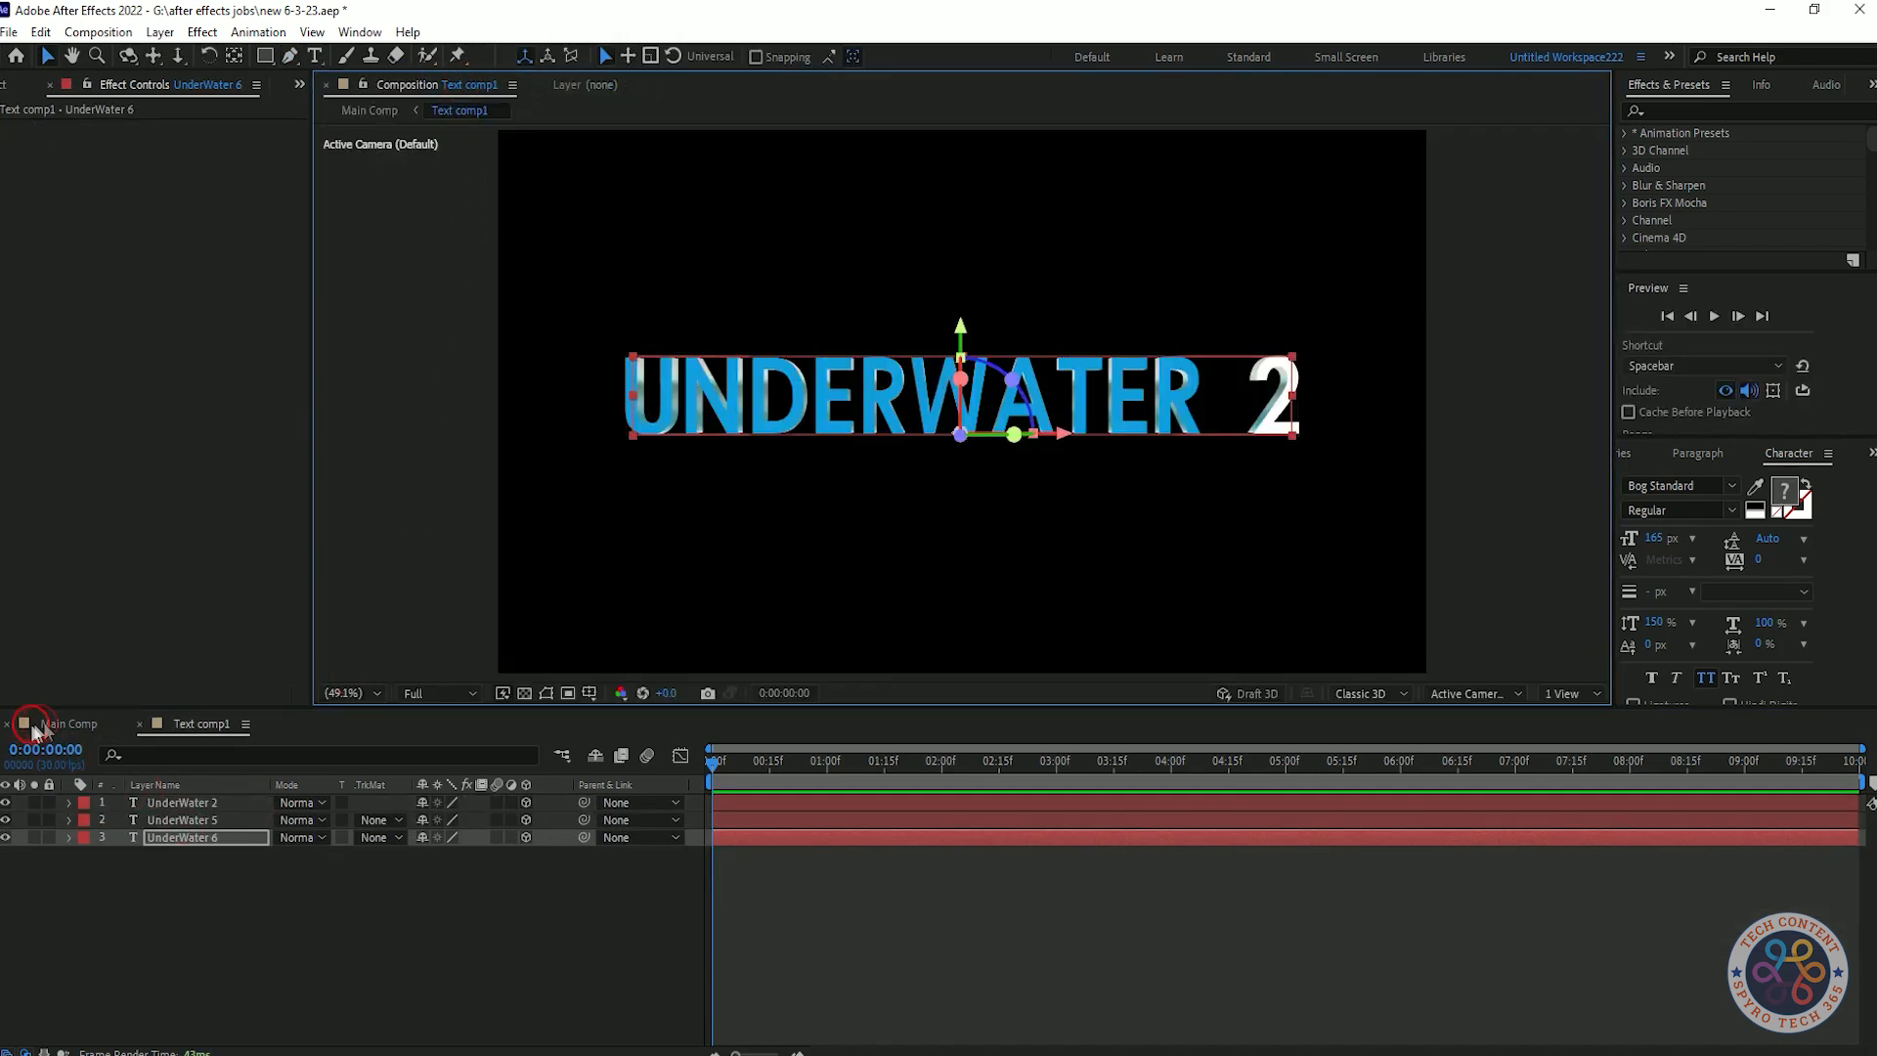
- Return to Main Comp and reshape the upper layer's mask, moving its left corners inward and its tip slightly up
left_click(39, 724)
left_click(622, 430)
mouse_move(627, 463)
left_mouse_down()
mouse_move(662, 431)
mouse_move(628, 424)
mouse_move(658, 461)
left_mouse_up()
left_click(632, 455)
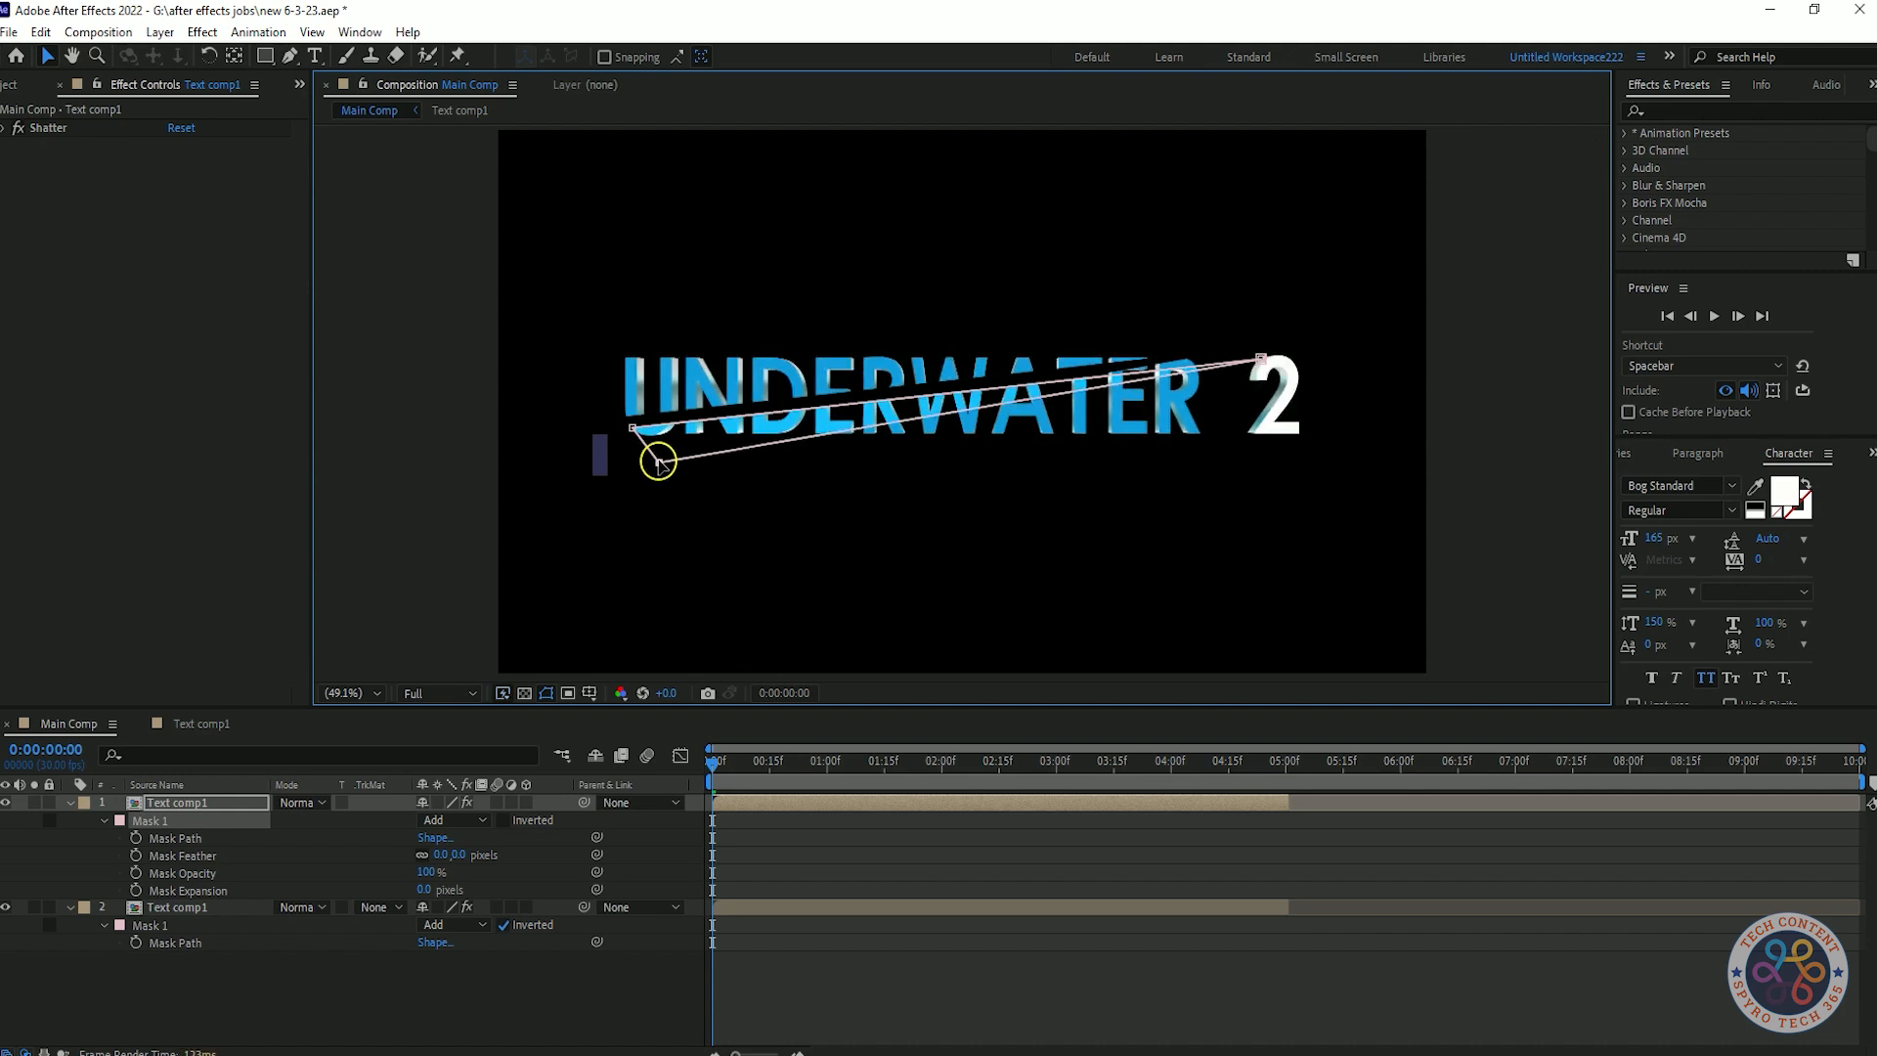
left_click_drag(1258, 361, 1262, 348)
left_click_drag(657, 463, 629, 461)
- Replace the lower layer's mask with an inverted copy of the upper layer's mask and go to 0:00:02:13
left_click(152, 925)
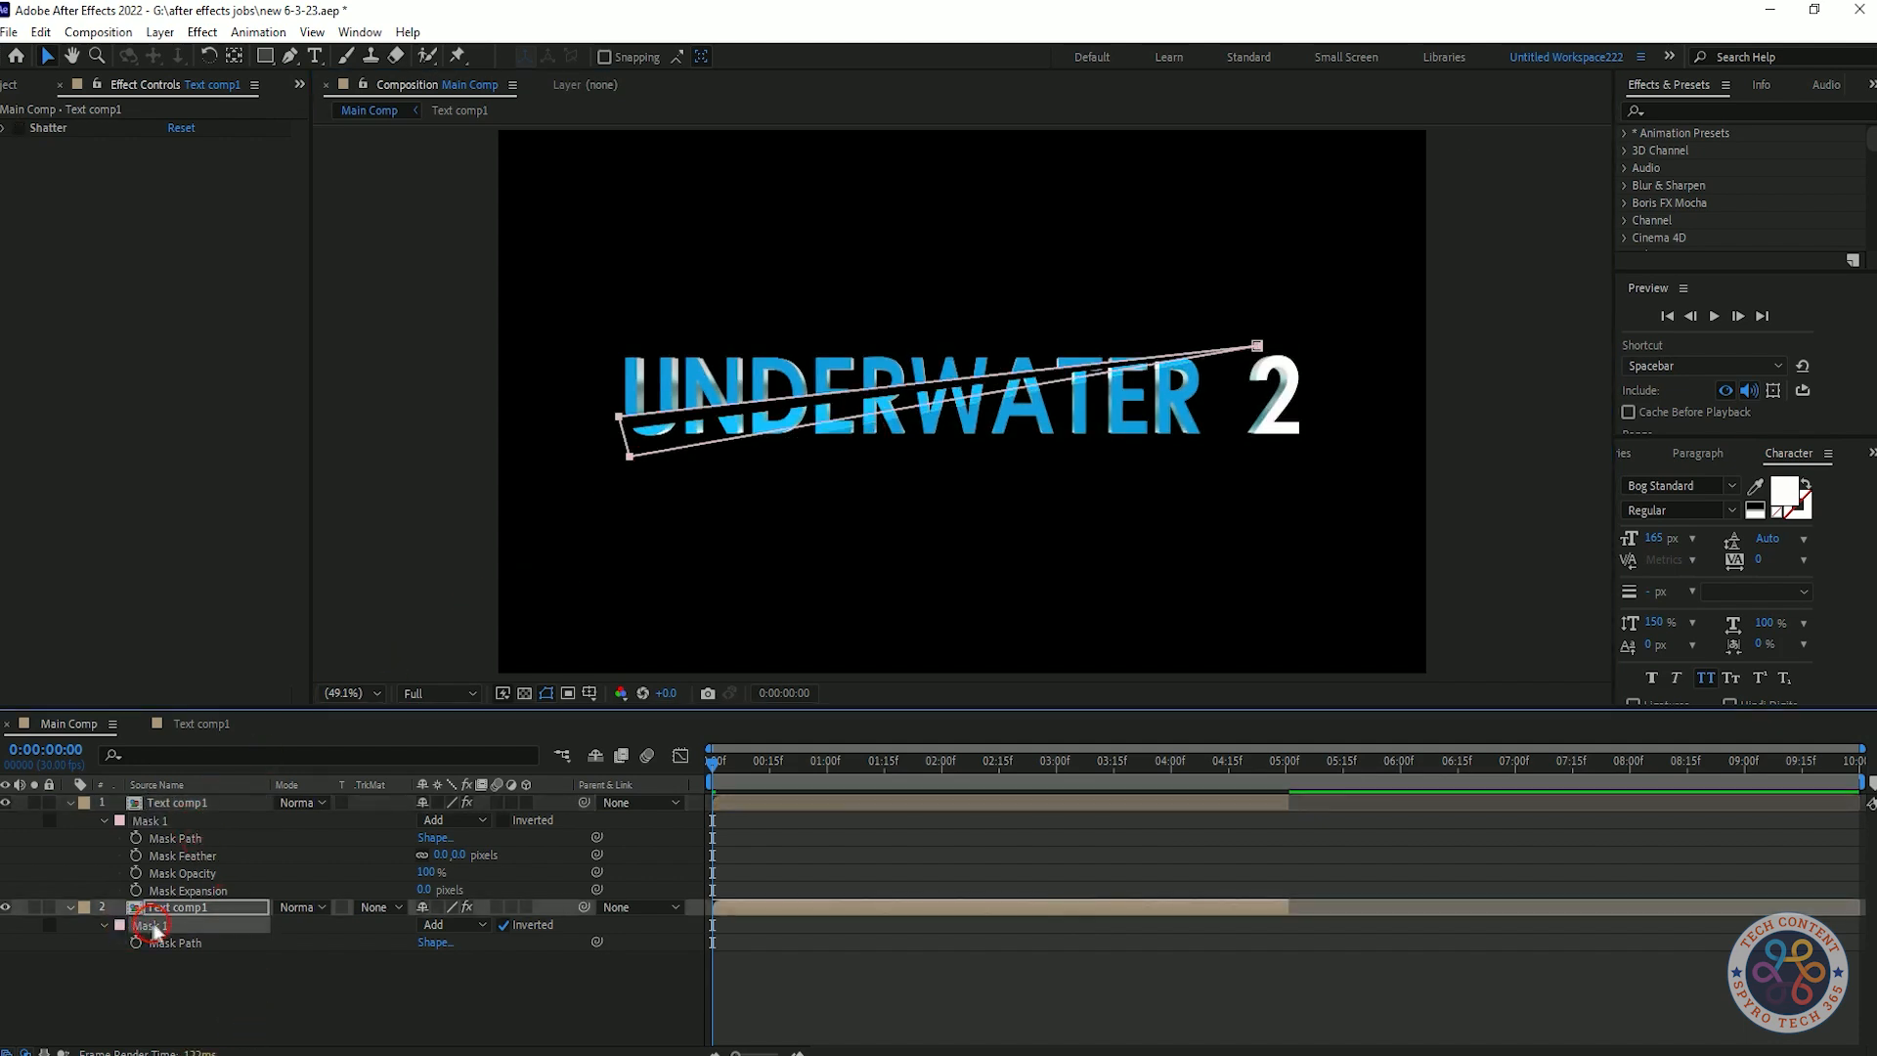
key("Delete")
left_click(158, 819)
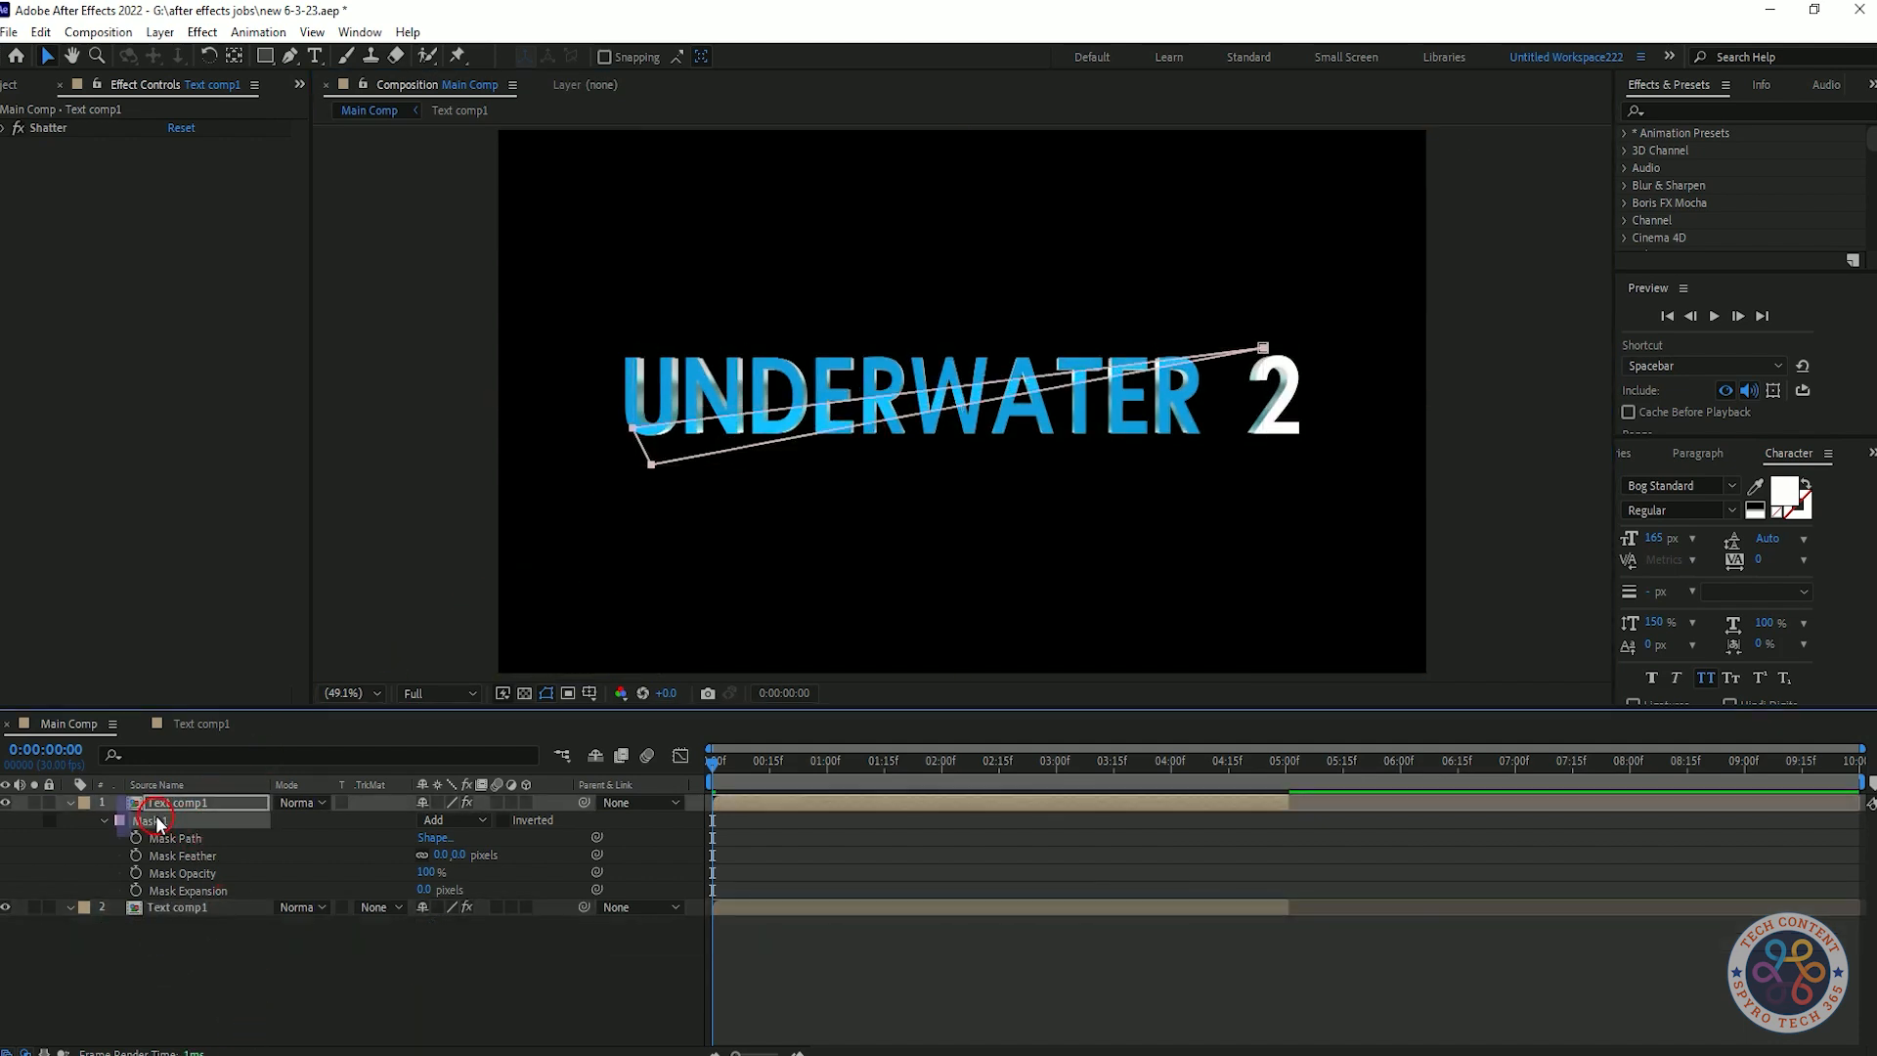
key("ctrl+c")
left_click(162, 907)
key("ctrl+v")
left_click(504, 942)
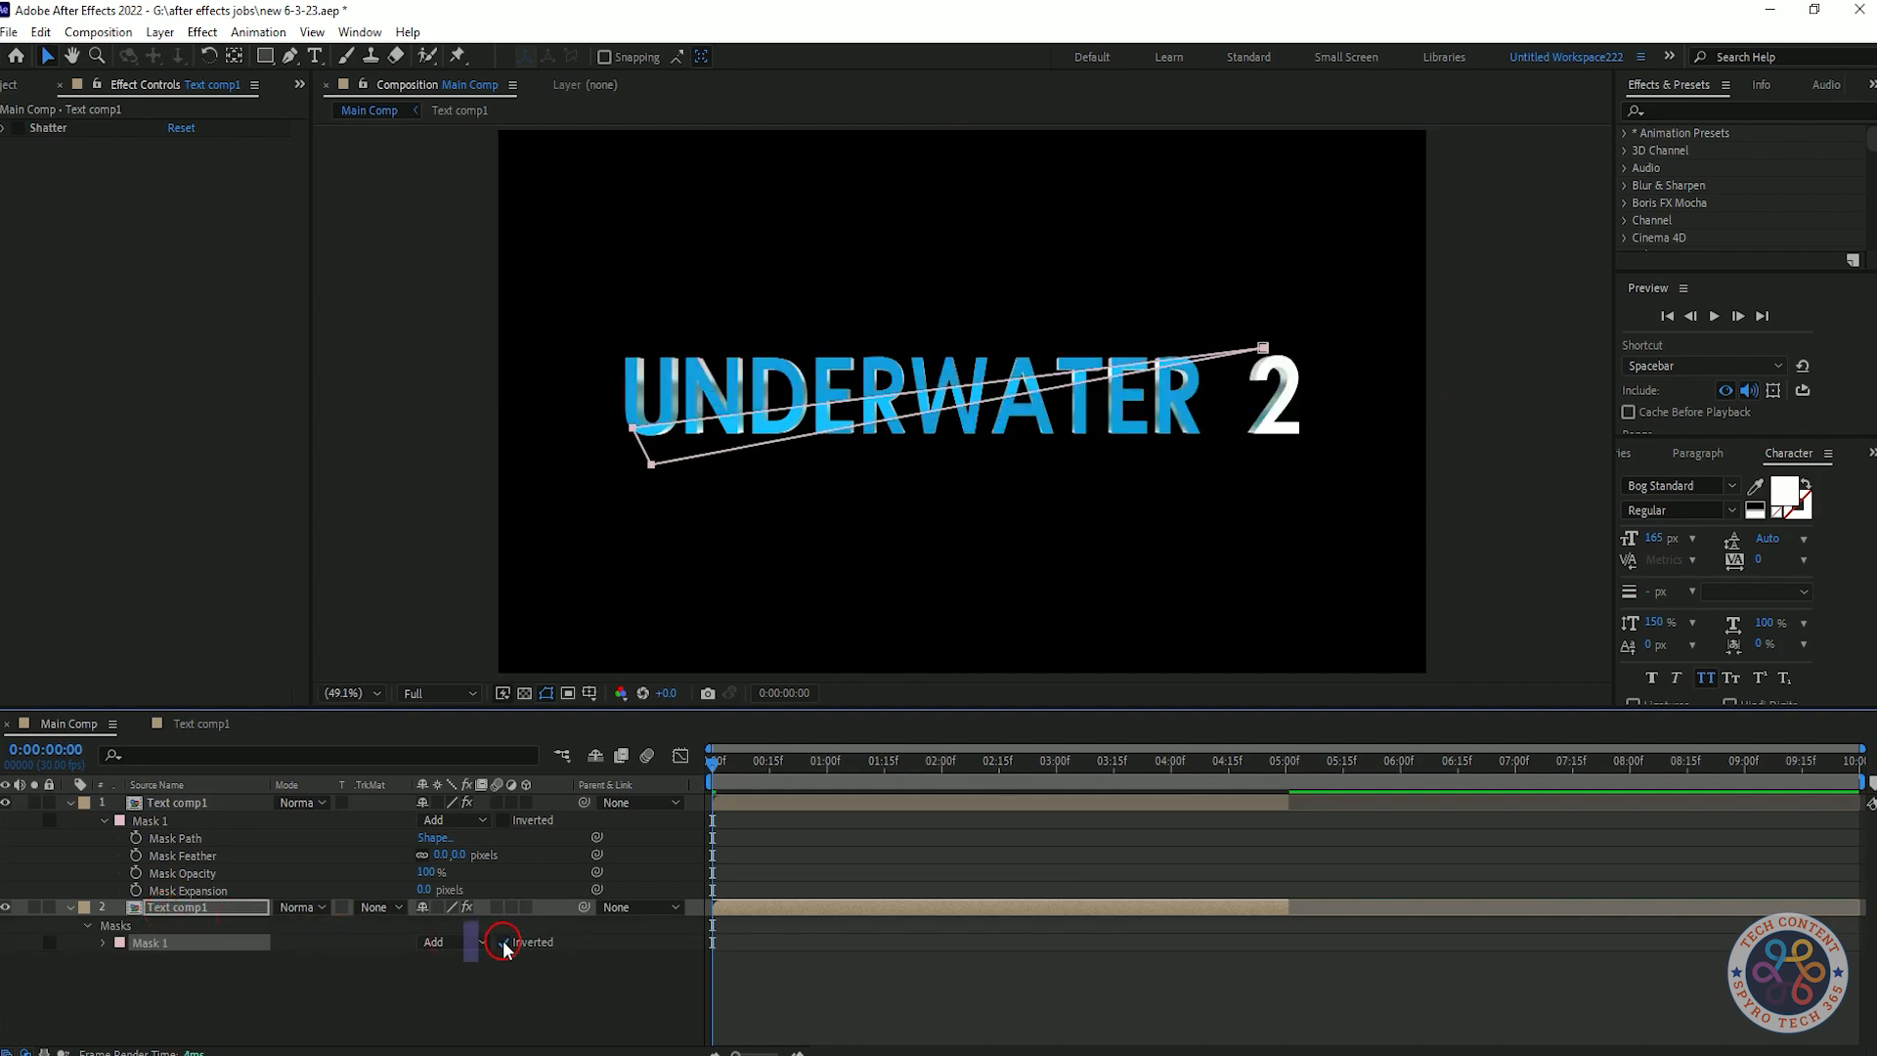
left_click_drag(718, 766, 994, 781)
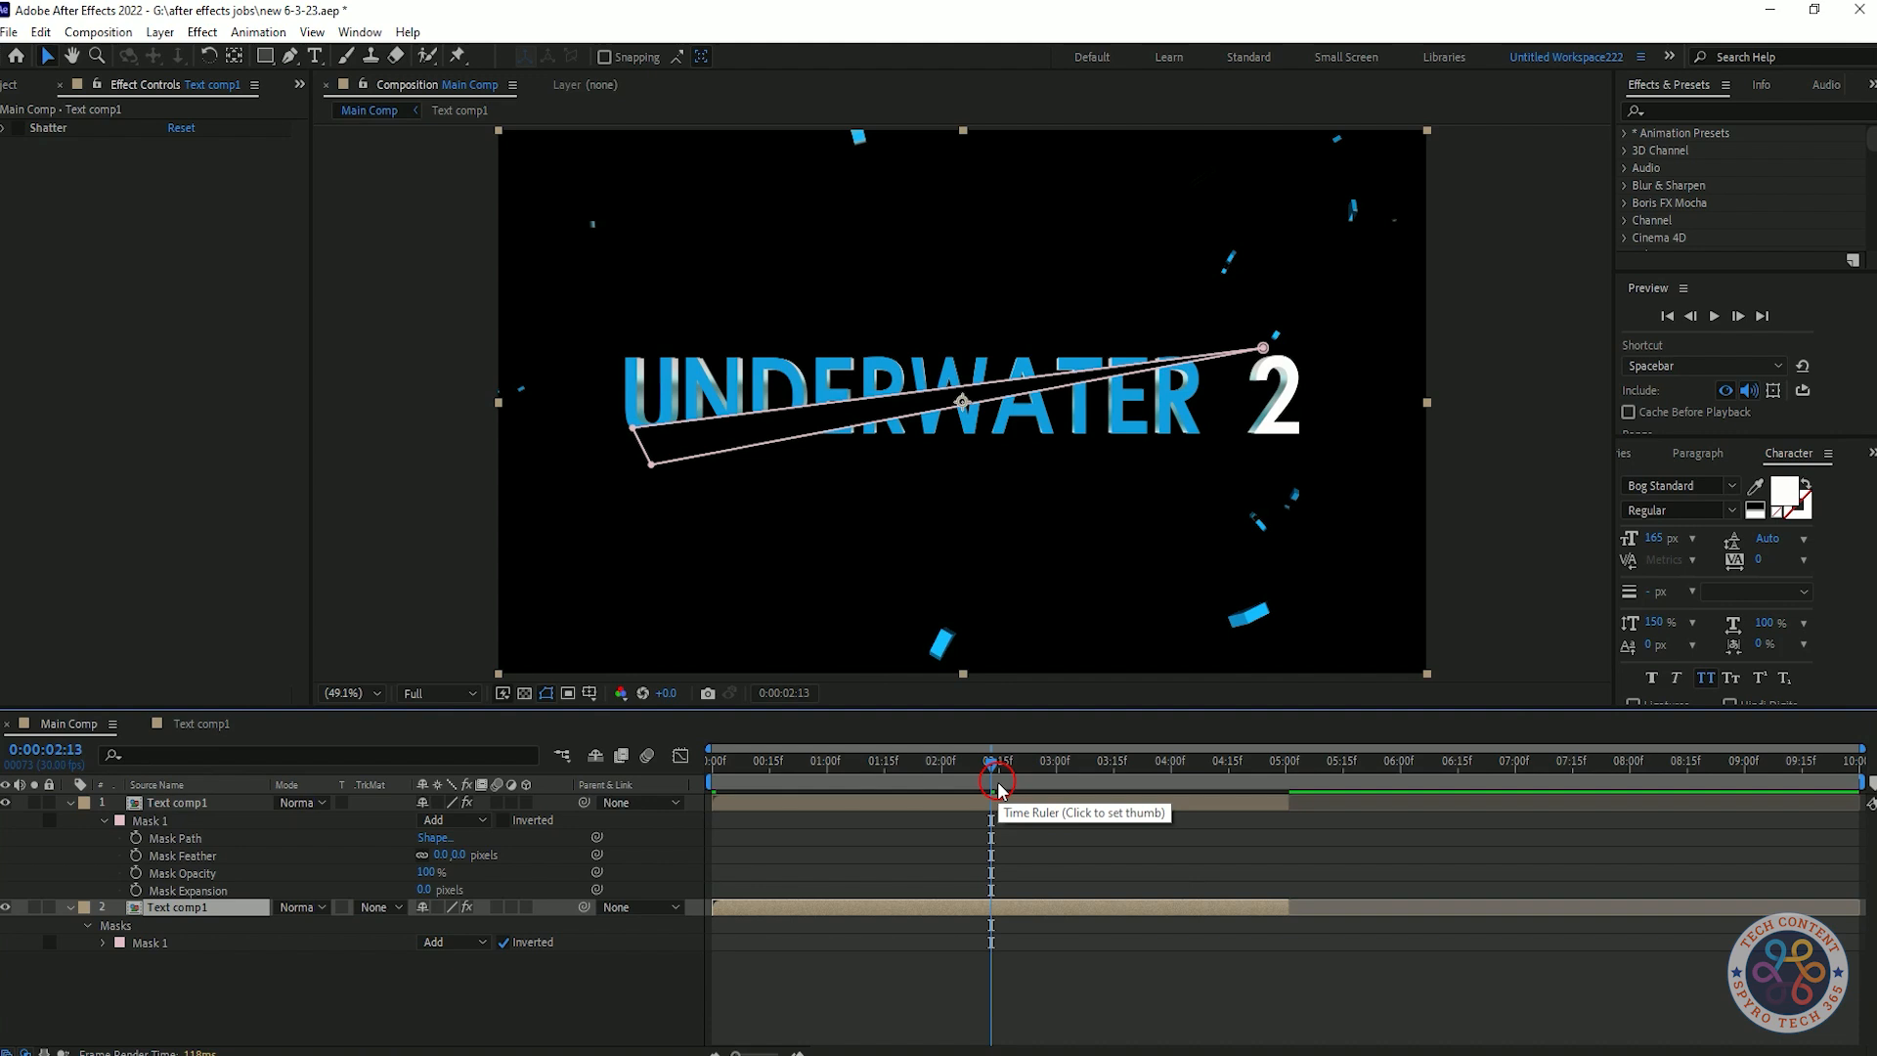
- Try to move the upper-left vertex of the upper layer's mask, and undo the changes
left_click(166, 820)
left_click_drag(632, 428, 645, 479)
key("ctrl+z")
left_click(291, 55)
key("ctrl+z")
key("ctrl+z")
key("ctrl+z")
- Try to free-transform the upper layer's mask from its lower-left vertex, and undo the change
double_click(651, 464)
left_click(181, 814)
left_click(178, 827)
left_click_drag(650, 465, 645, 453)
key("ctrl+z")
key("ctrl+z")
double_click(651, 464)
left_click(207, 859)
left_click(246, 964)
- Move the two left vertices of the upper layer's mask outward past the start of the U
left_click(156, 820)
left_click(632, 428, "shift")
mouse_move(630, 427)
left_mouse_down()
mouse_move(652, 467)
mouse_move(621, 418)
mouse_move(618, 457)
left_mouse_up()
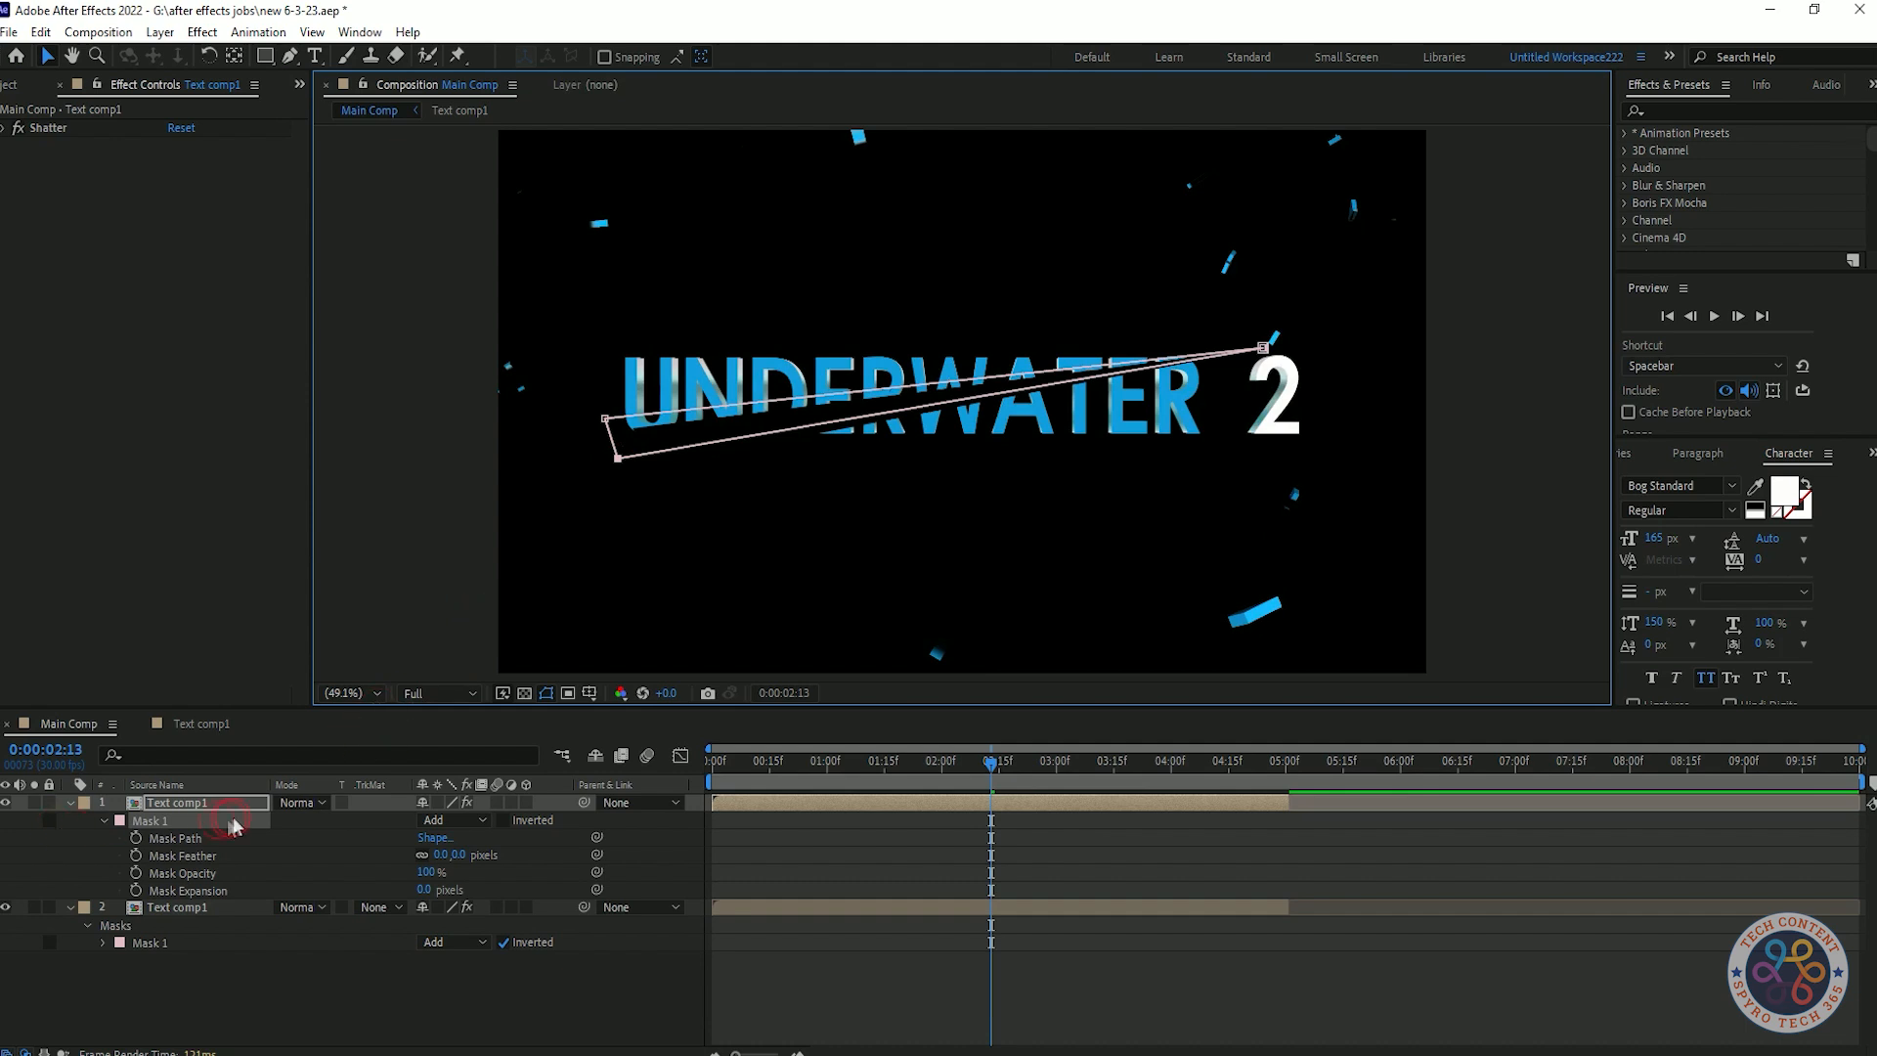
- Replace the lower layer's mask with a copy of the widened upper mask and set it to Inverted
key("ctrl+c")
left_click(151, 942)
key("Delete")
key("ctrl+v")
left_click(504, 942)
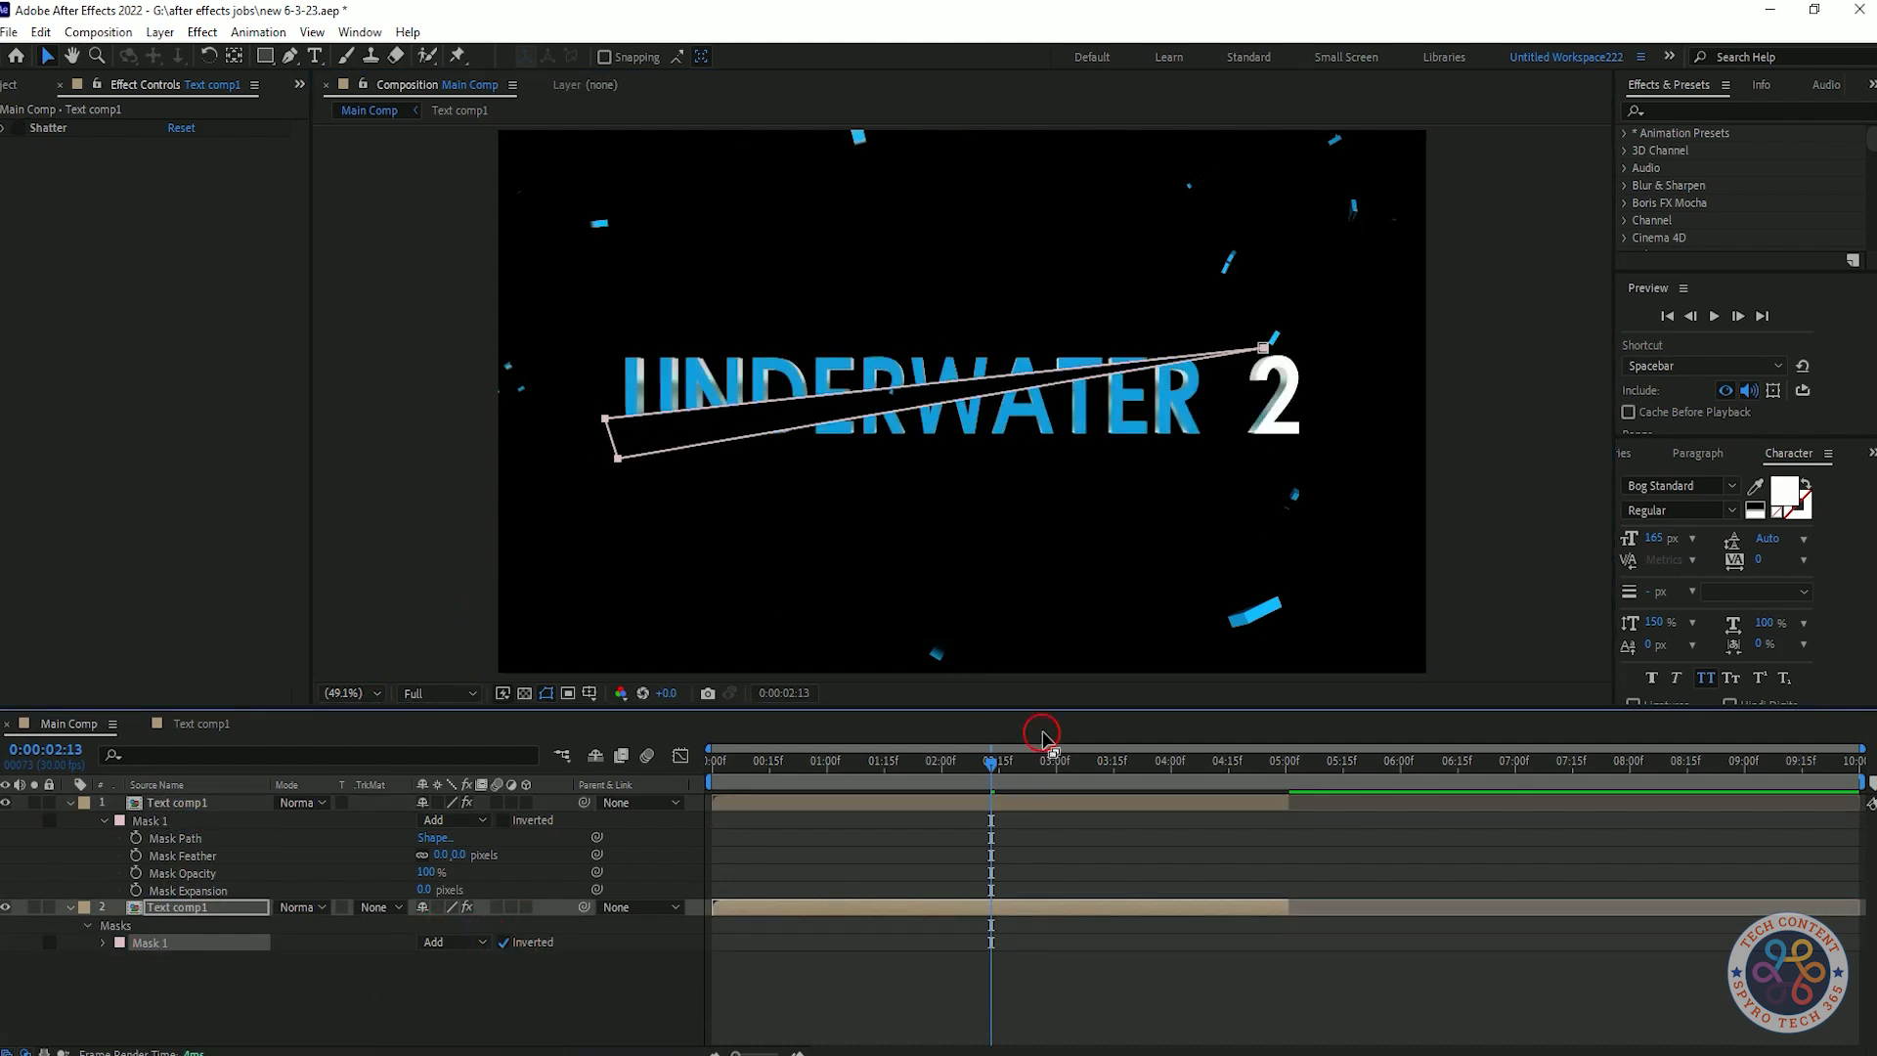
left_click(504, 942)
left_click(504, 942)
left_click(455, 942)
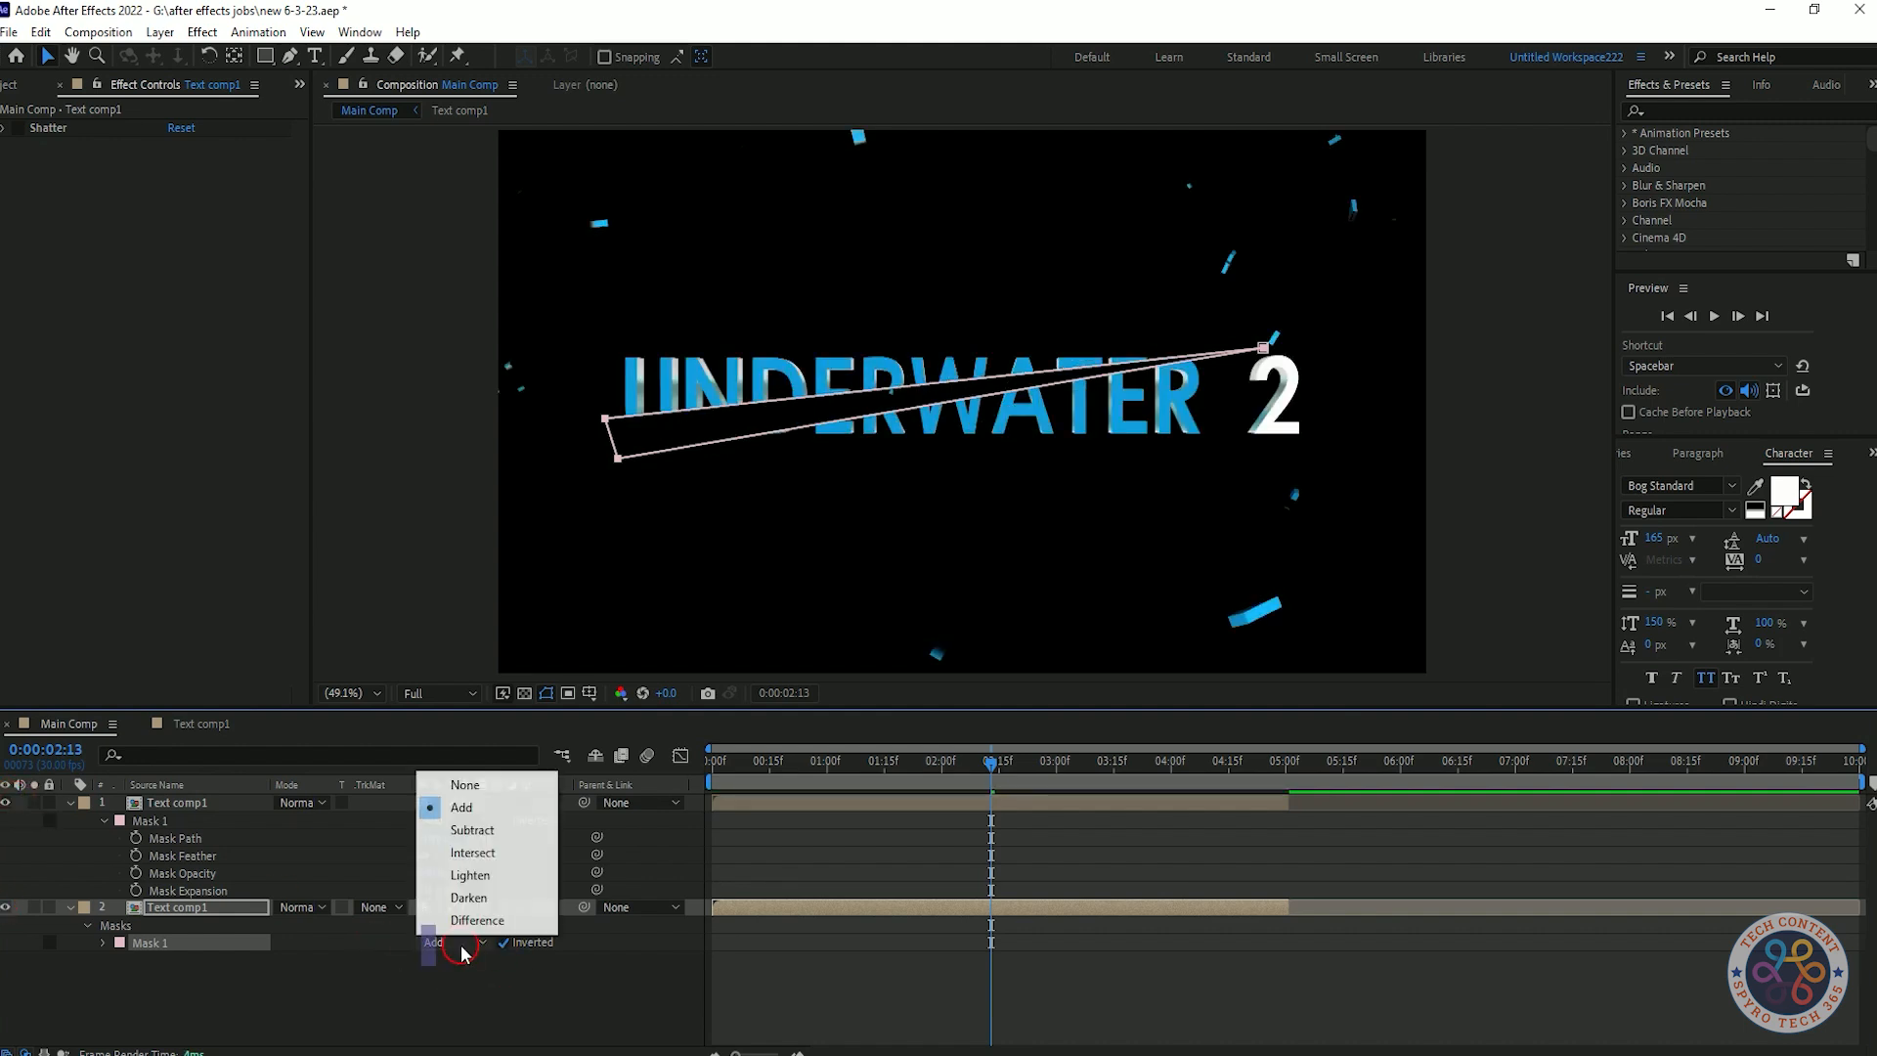
left_click(465, 663)
- Narrow the wide end of the upper layer's mask and move it inward onto the right side of the U
left_click(151, 820)
left_click(607, 420)
key("ctrl+z")
left_click_drag(605, 420, 666, 449)
- Replace the lower layer's mask with a copy of the narrowed upper mask and set it to Inverted
left_click(231, 821)
key("ctrl+c")
left_click(156, 943)
key("Delete")
key("ctrl+v")
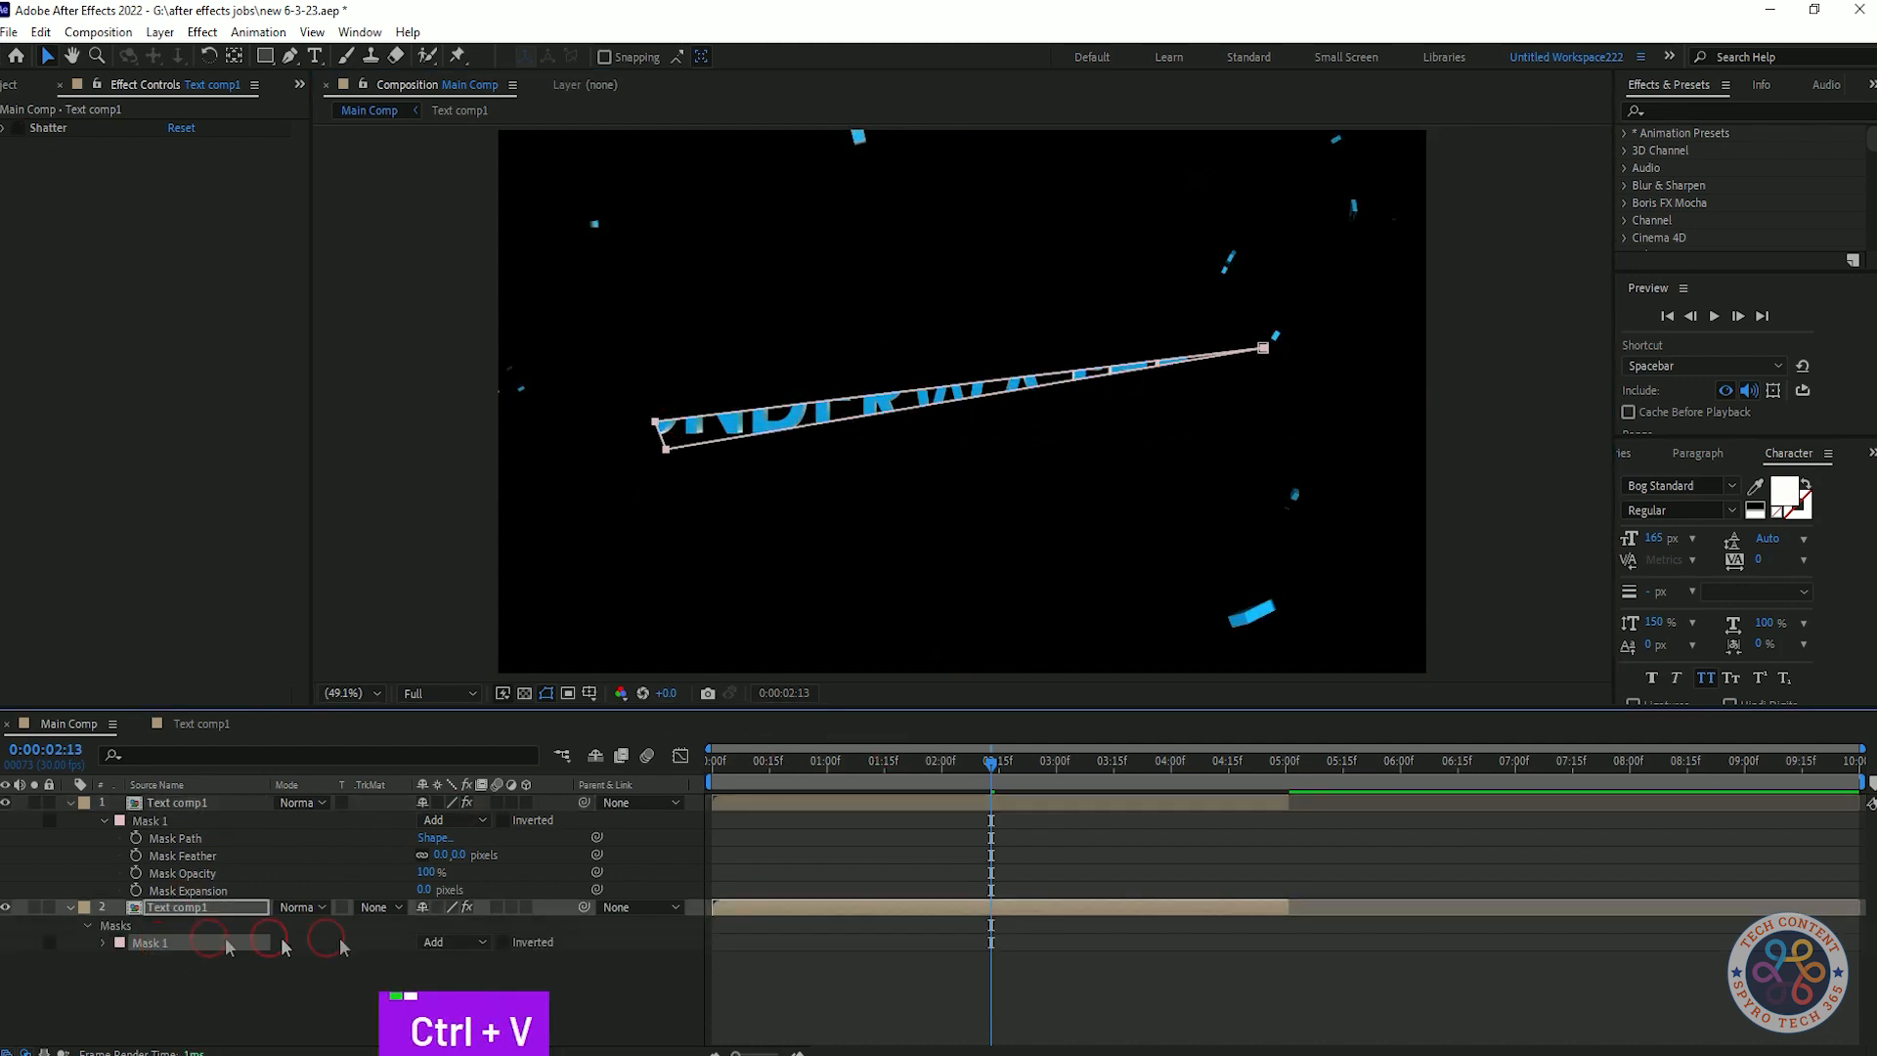
left_click(503, 942)
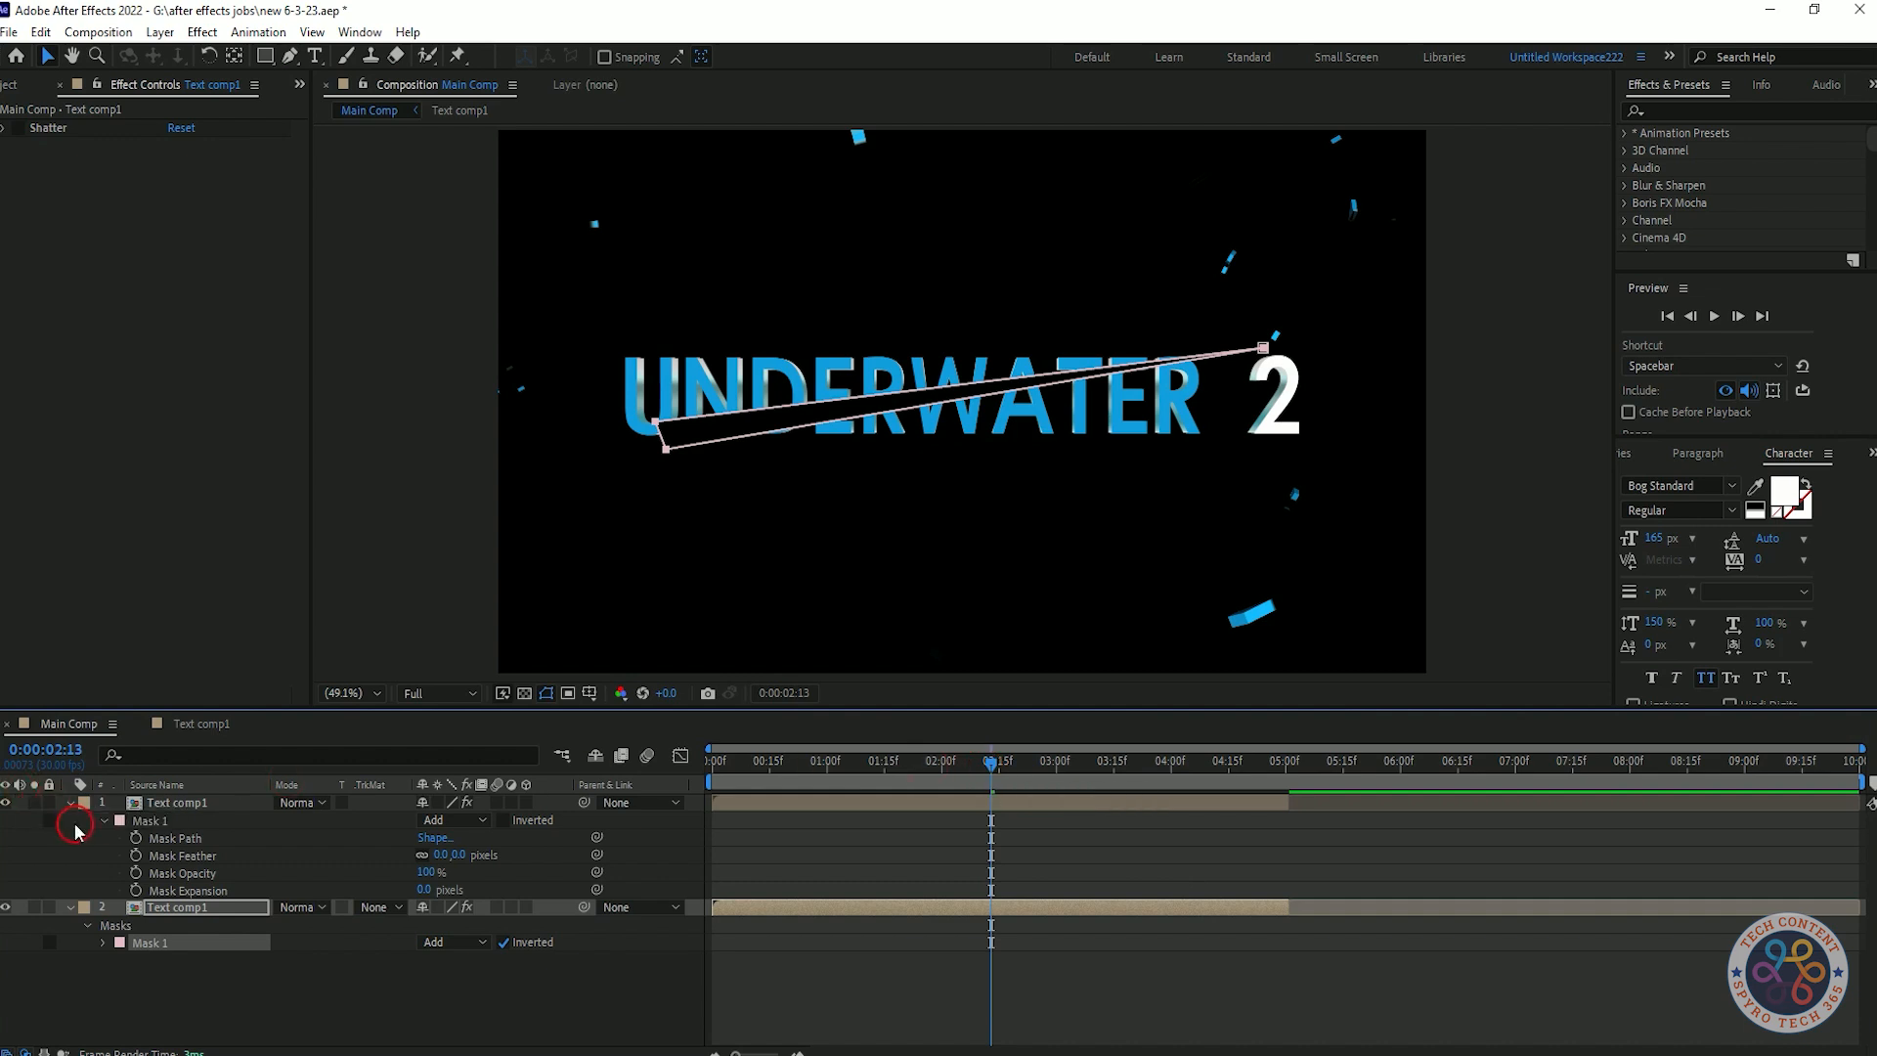
- Preview the shattering wedge against the intact title from the first frame
key("space")
key("space")
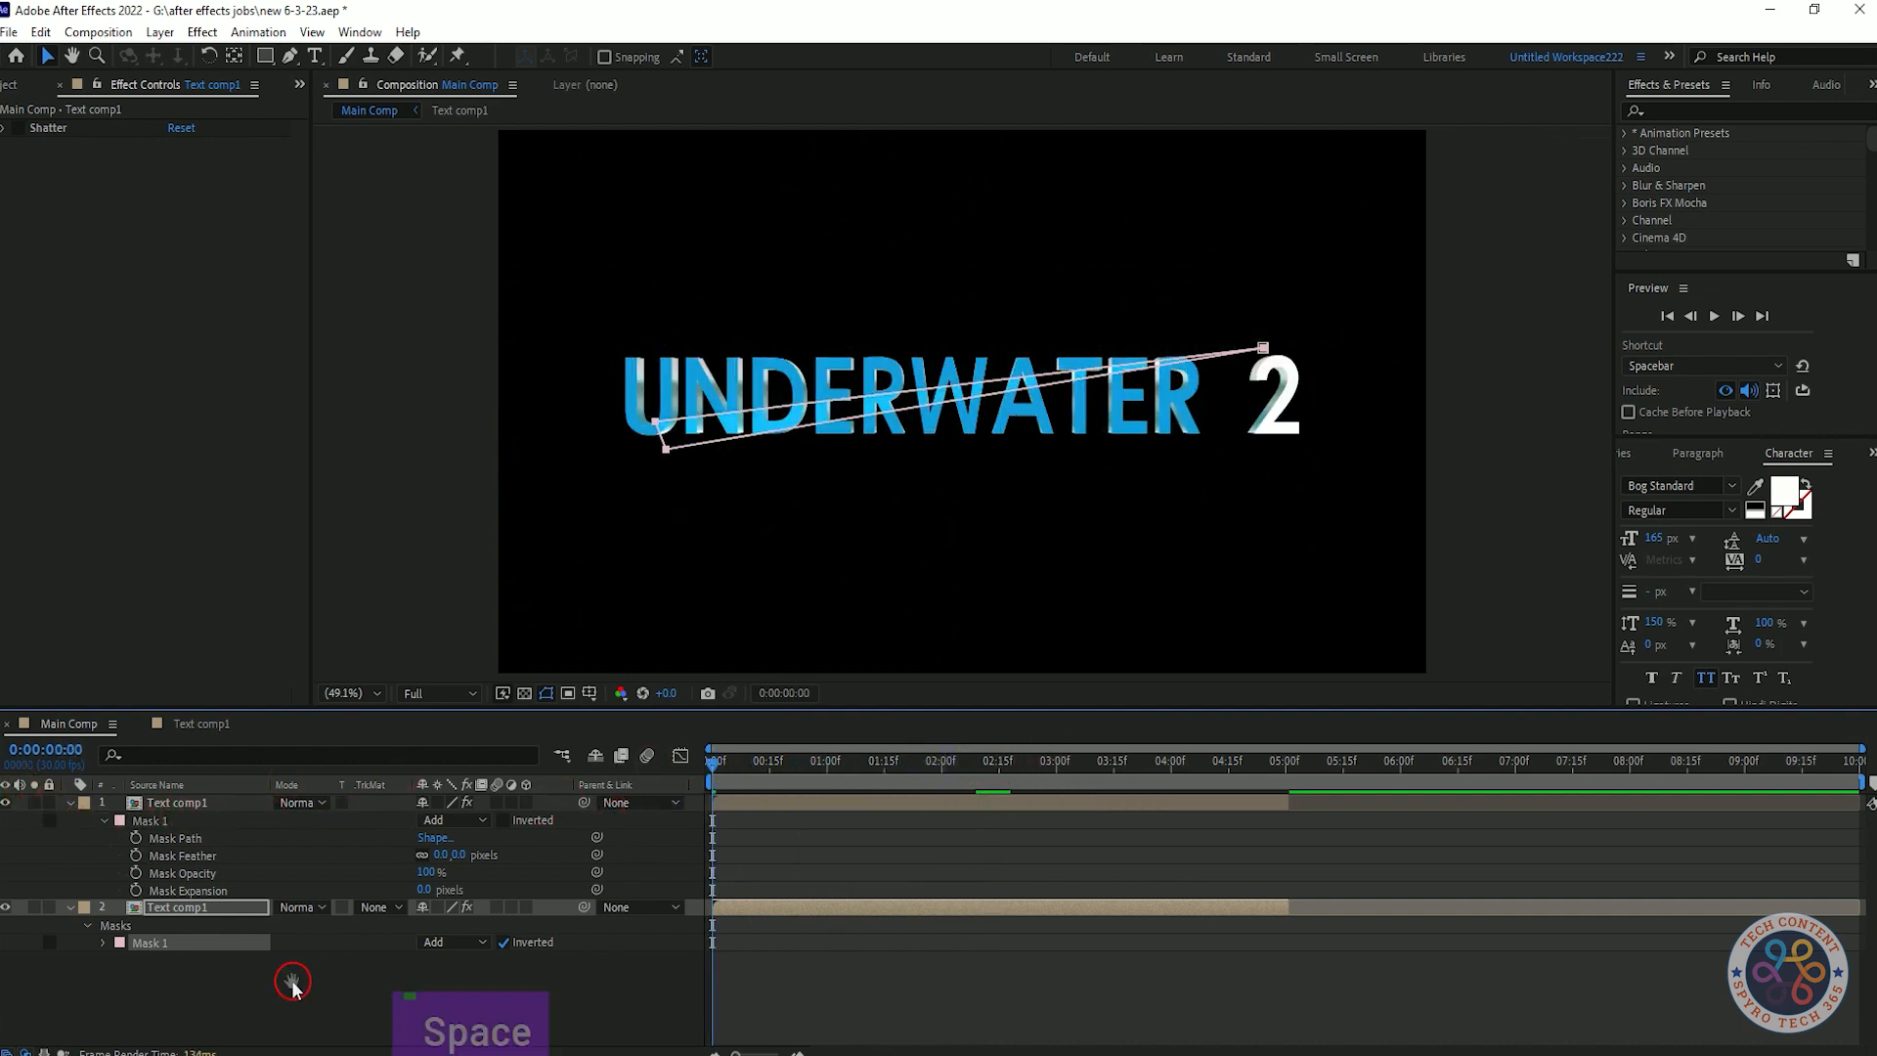
left_click(291, 981)
- Shift the upper layer's wedge mask to the right so its wide end starts at the N
left_click(149, 821)
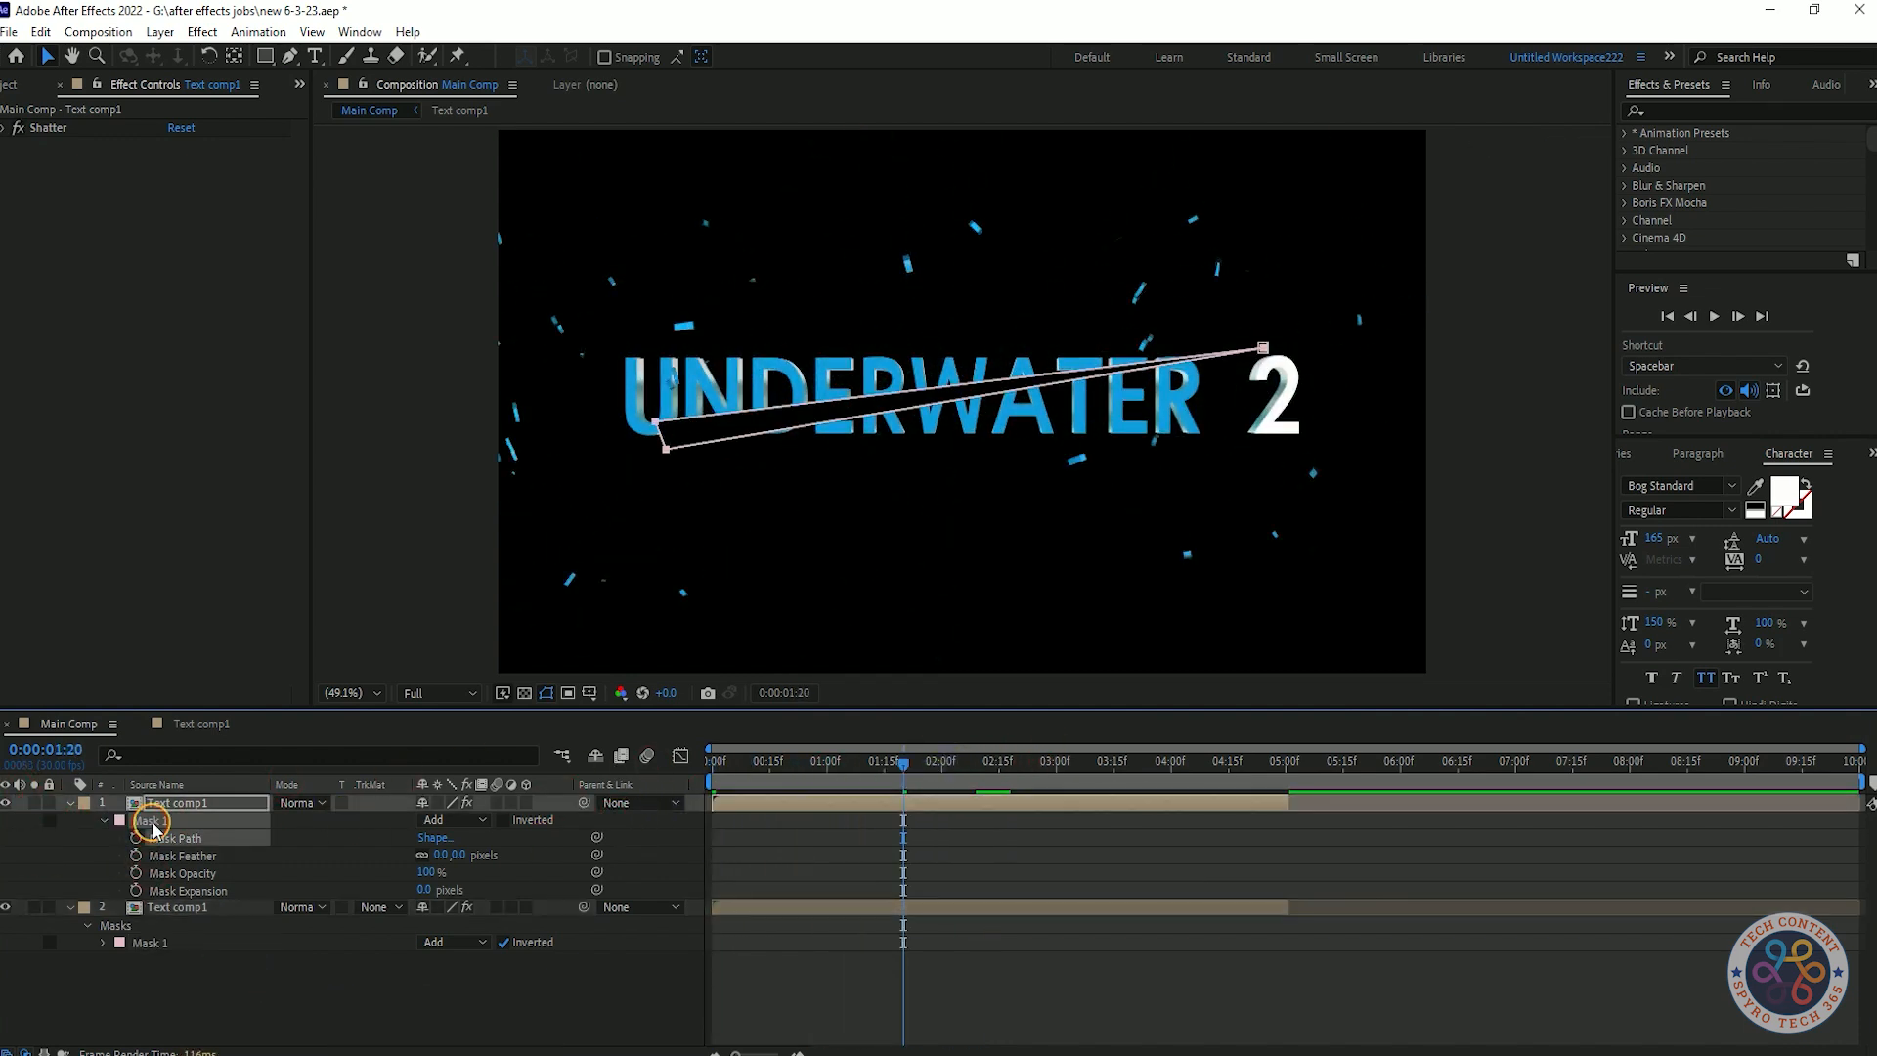
left_click(659, 423, "shift")
left_click_drag(655, 421, 691, 450)
- Delete the lower layer's mask and nudge the upper layer's mask slightly back toward the U
left_click(504, 941)
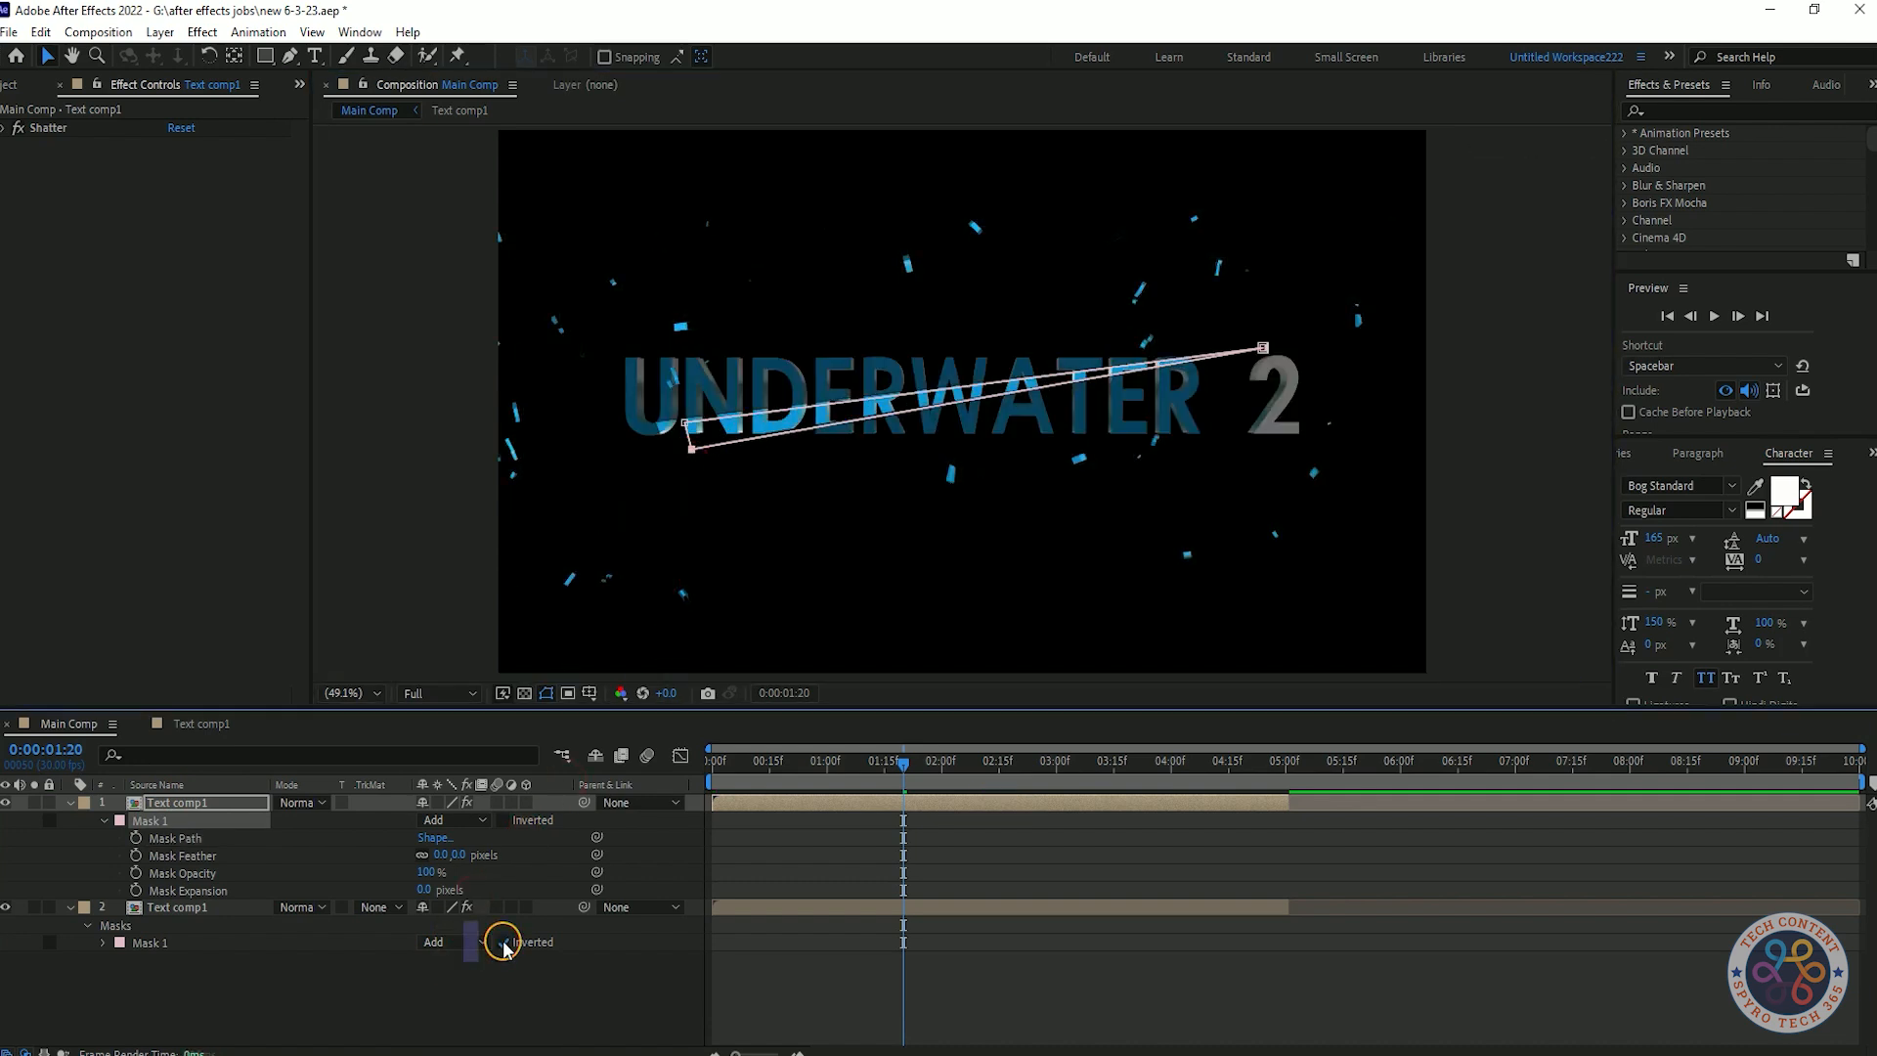
left_click(503, 942)
left_click(150, 943)
key("Delete")
left_click(140, 823)
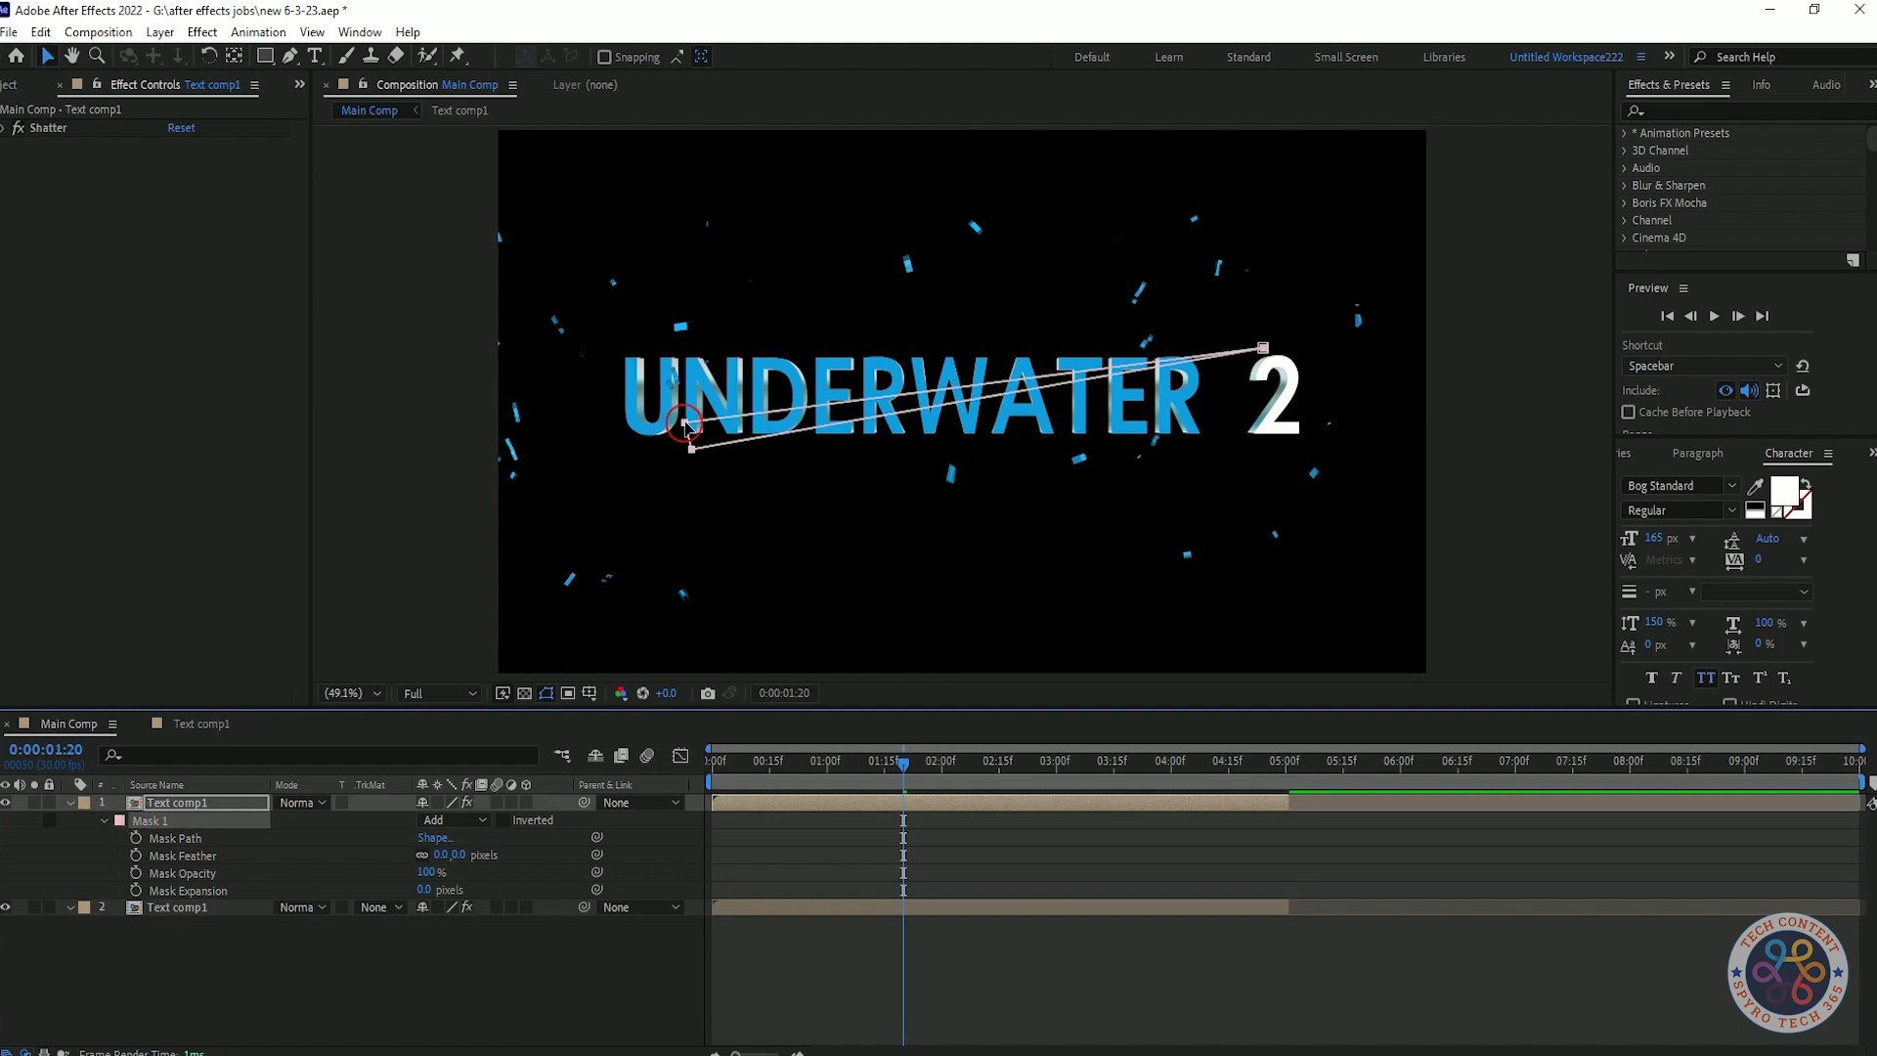
left_click_drag(681, 423, 674, 426)
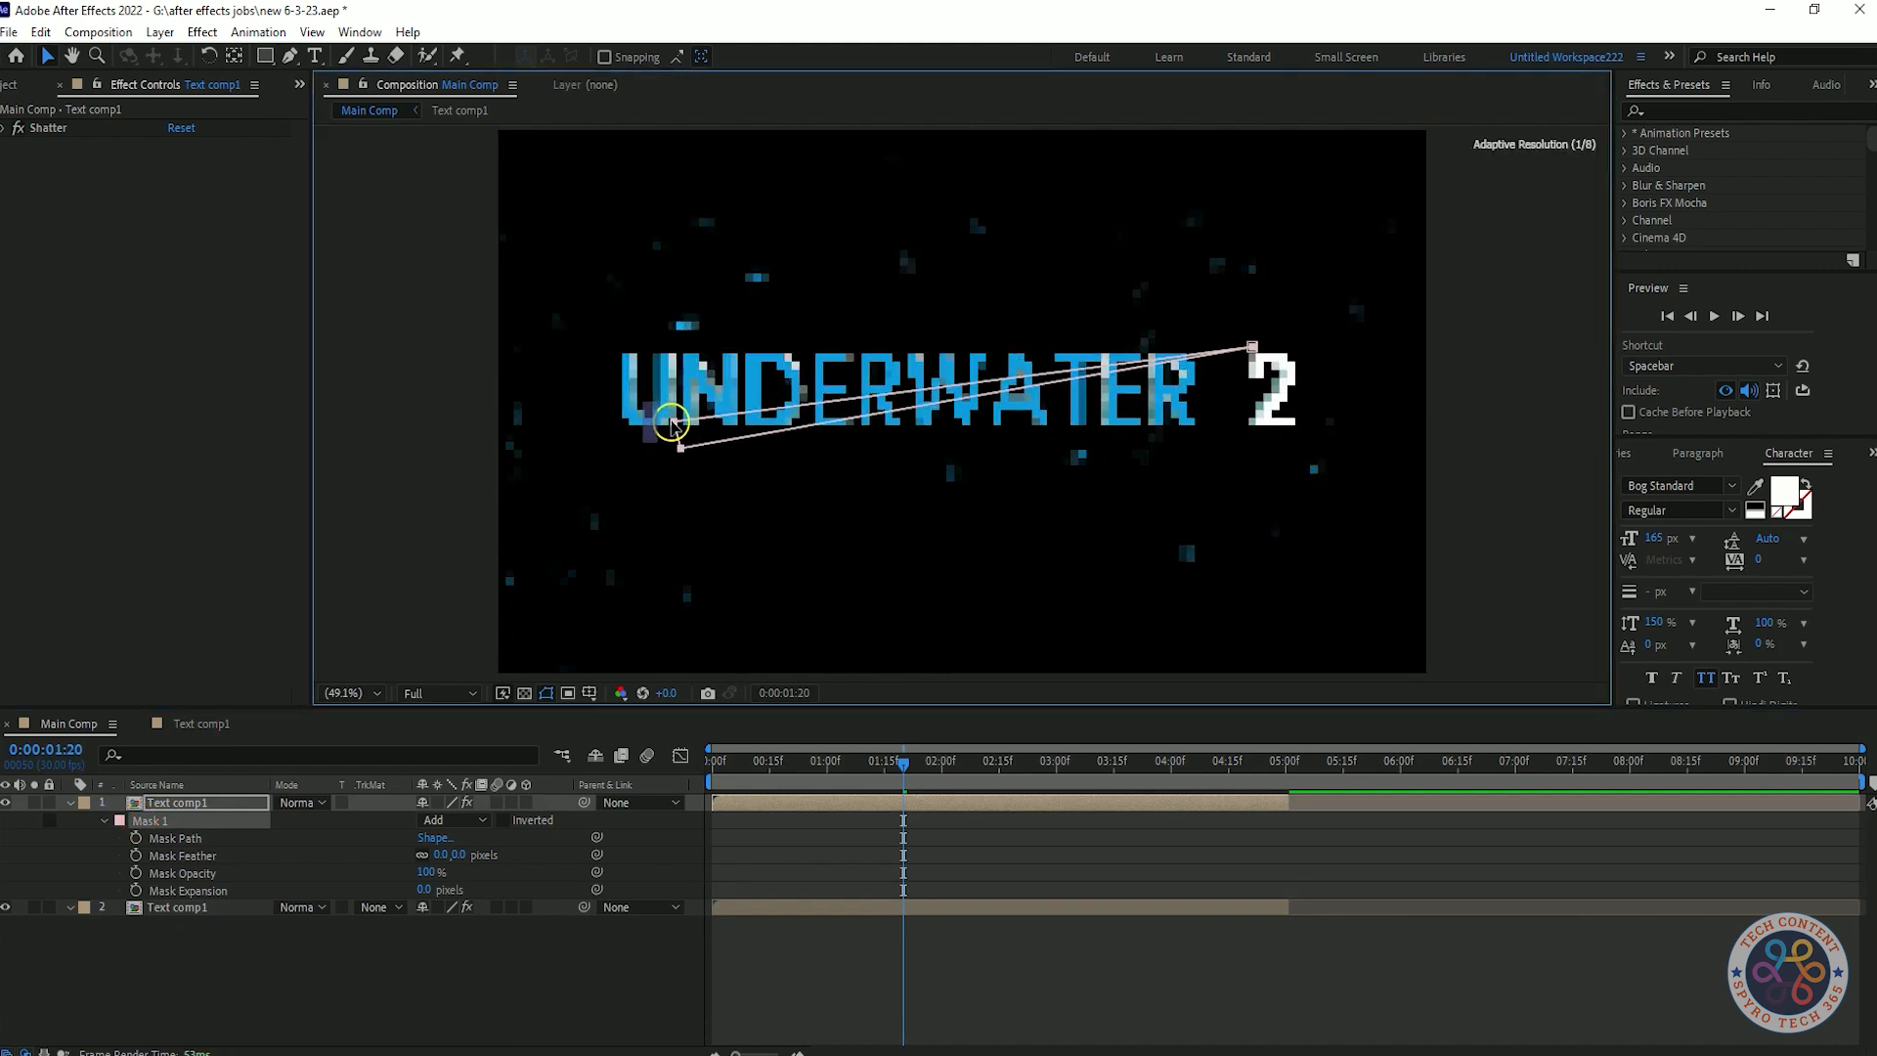
- Paste a copy of the upper layer's mask onto the lower layer as Inverted, and preview from the first frame
left_click(164, 823)
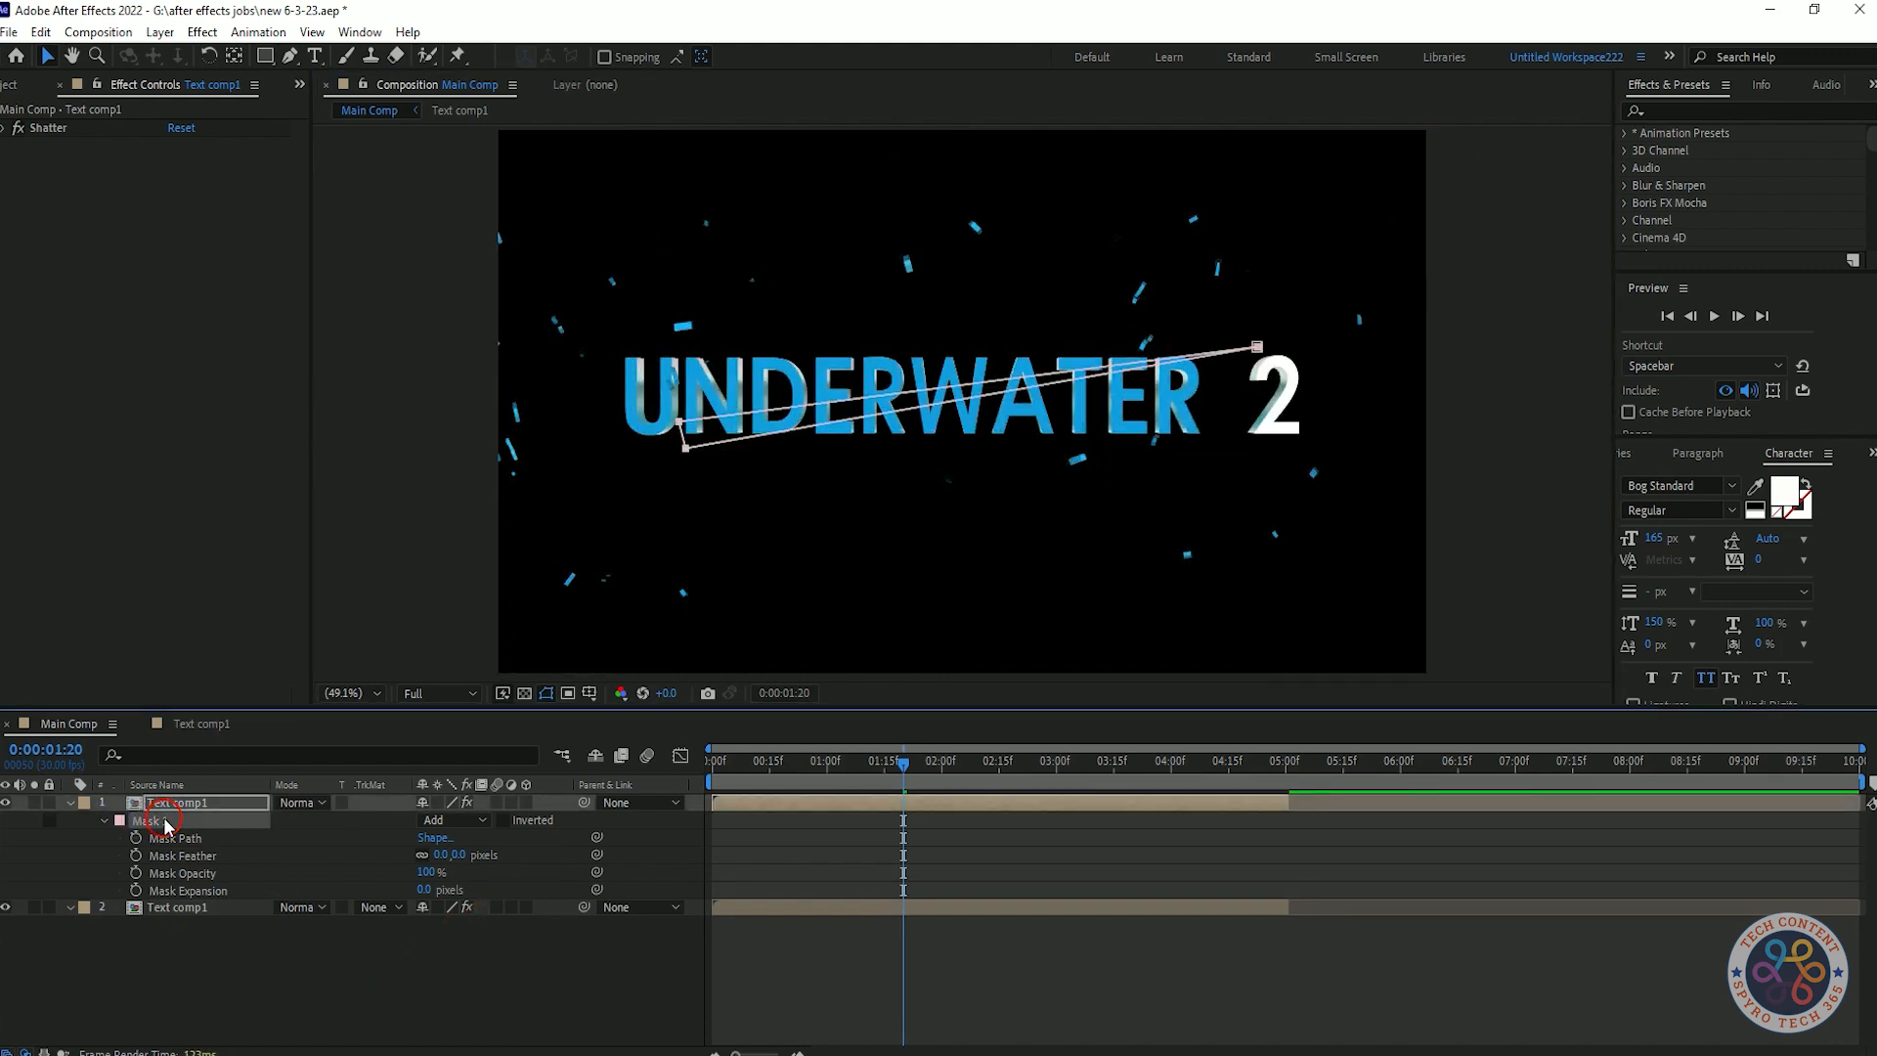
left_click(166, 916)
key("ctrl+v")
left_click(508, 944)
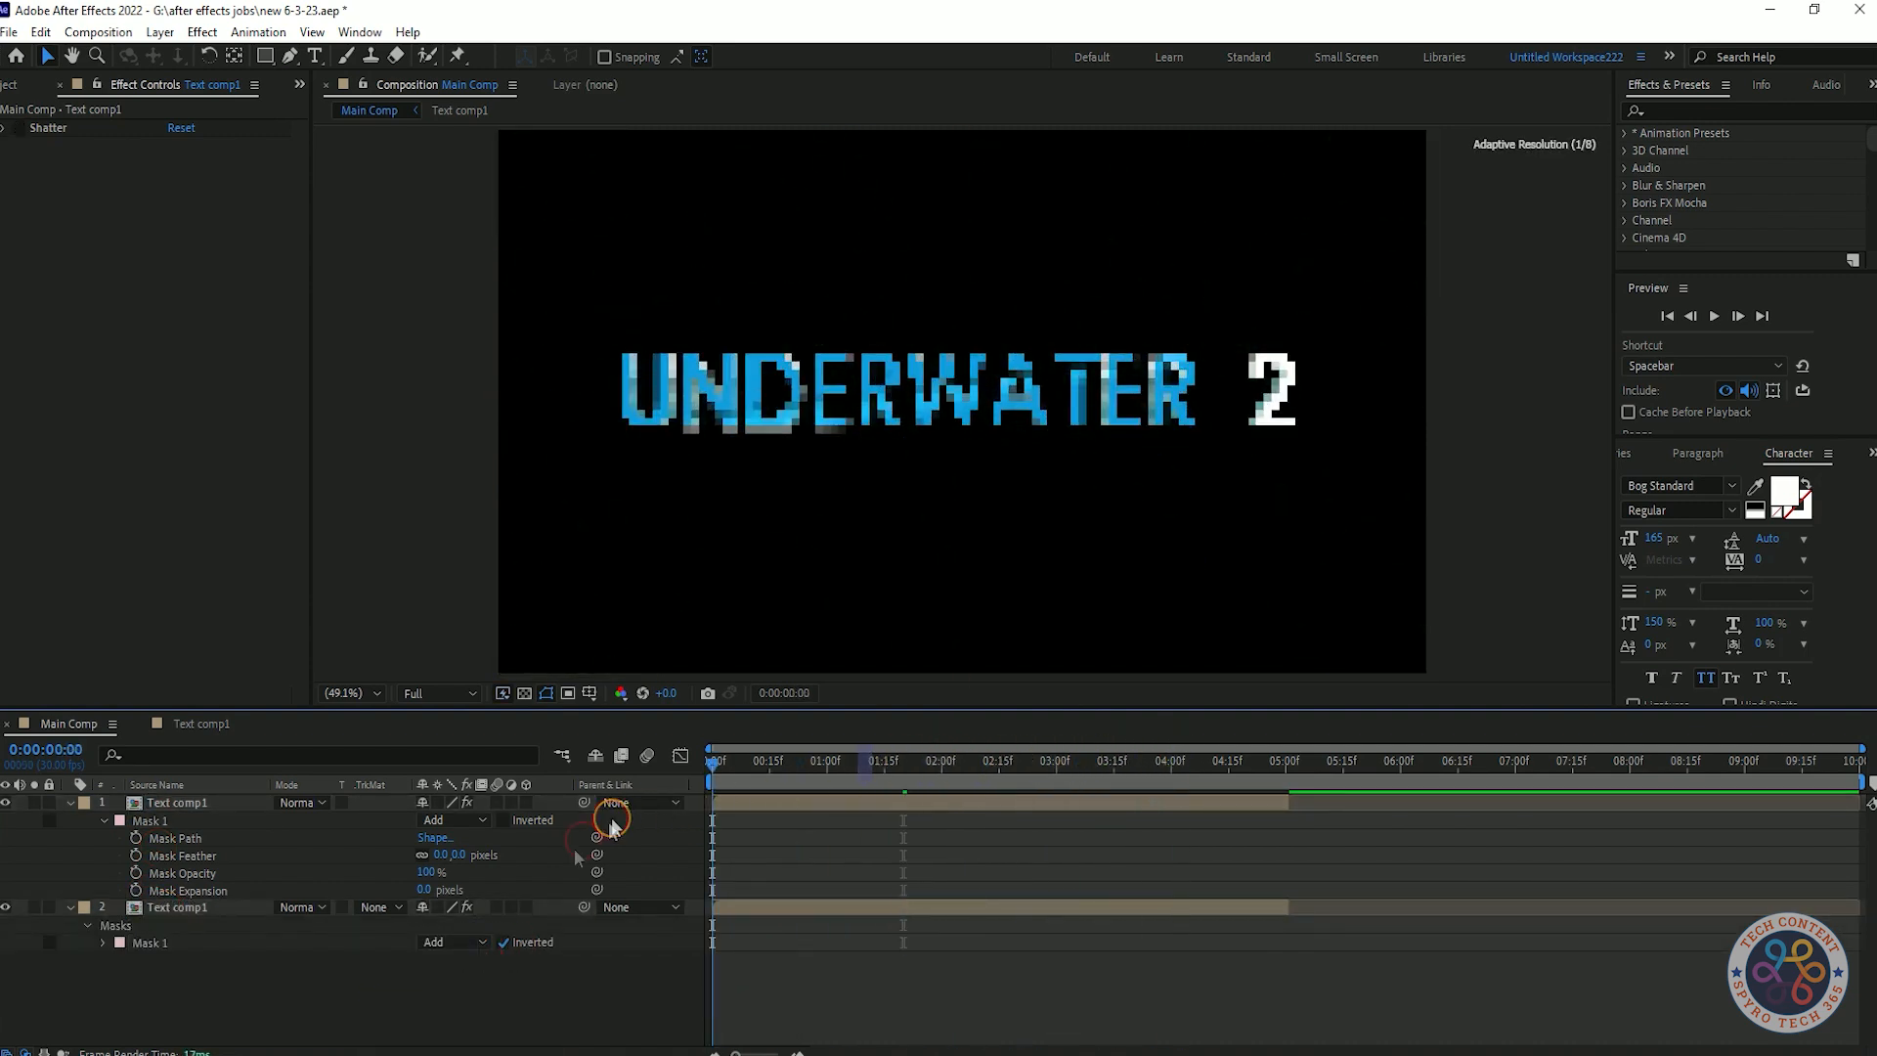
key("space")
key("space")
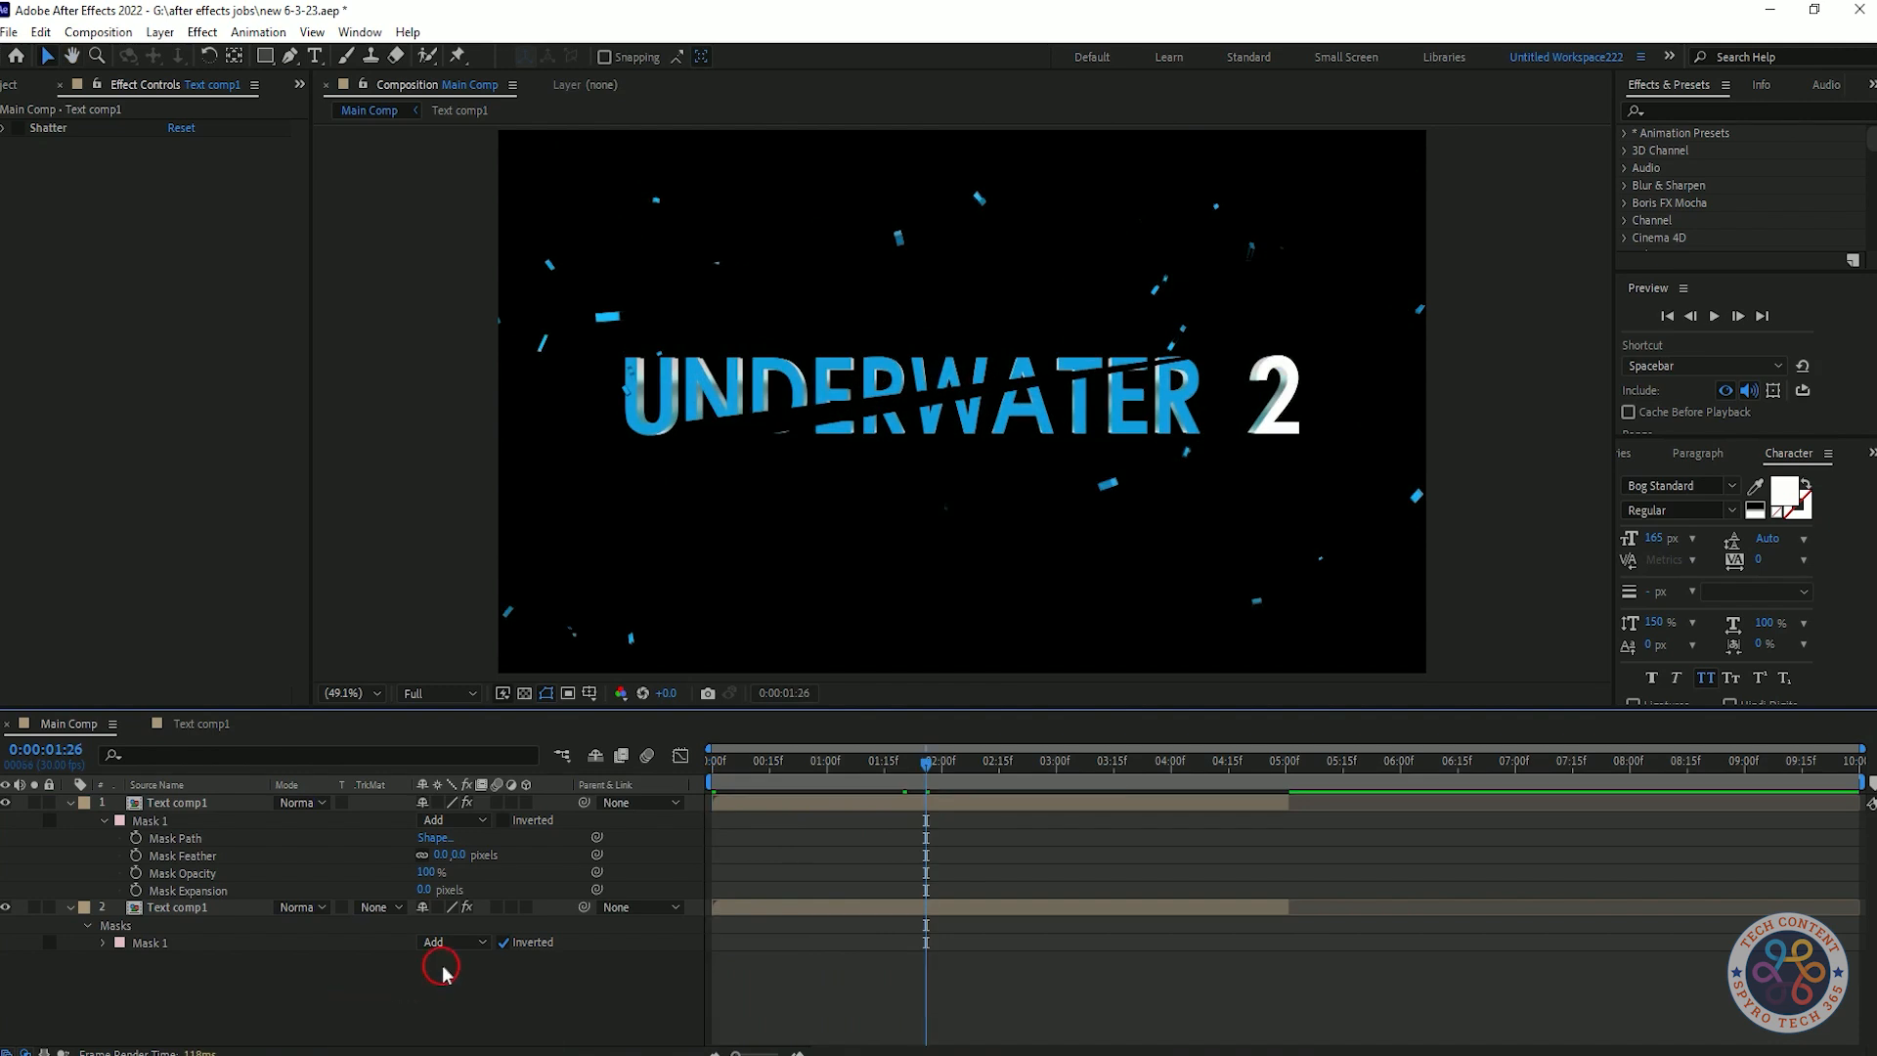
- Delete the lower layer's mask and pull the wide end of the upper layer's mask out past the left edge of the U
left_click(119, 943)
left_click(528, 407)
left_click(154, 942)
key("Delete")
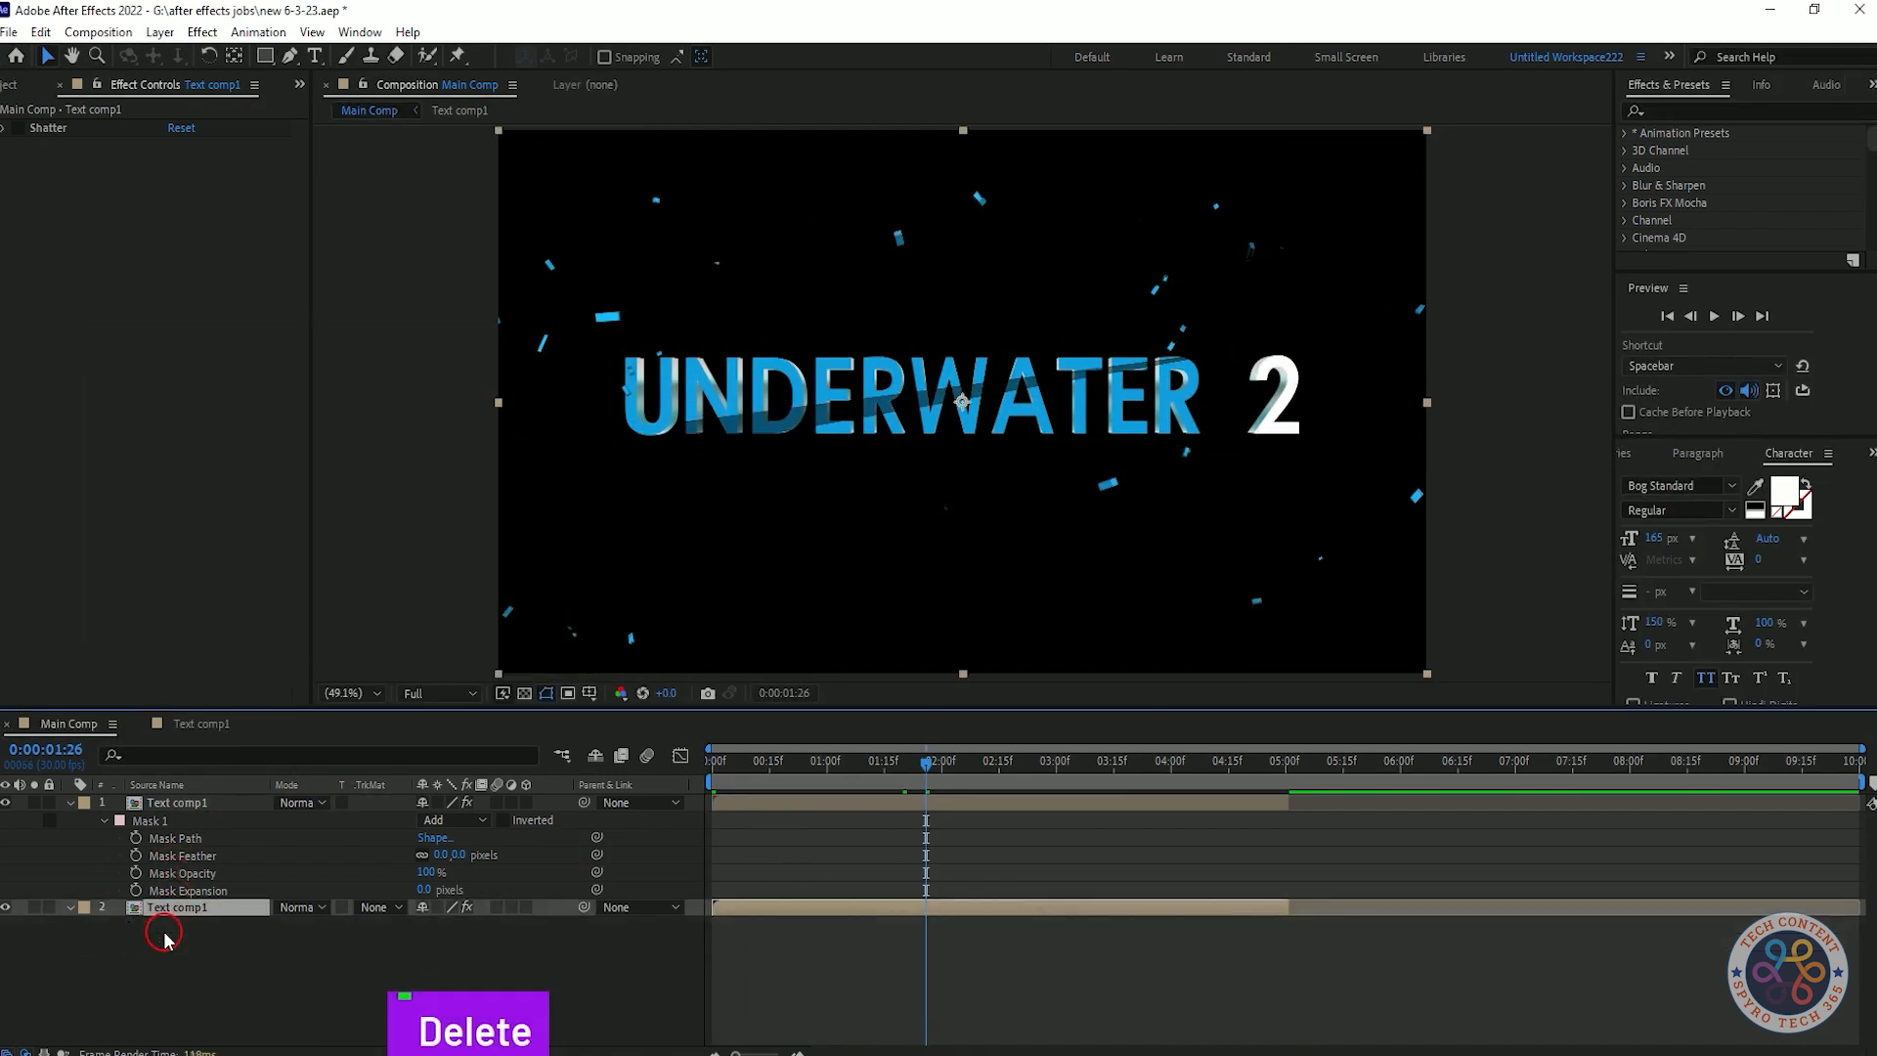
left_click(148, 822)
left_click_drag(679, 423, 610, 448)
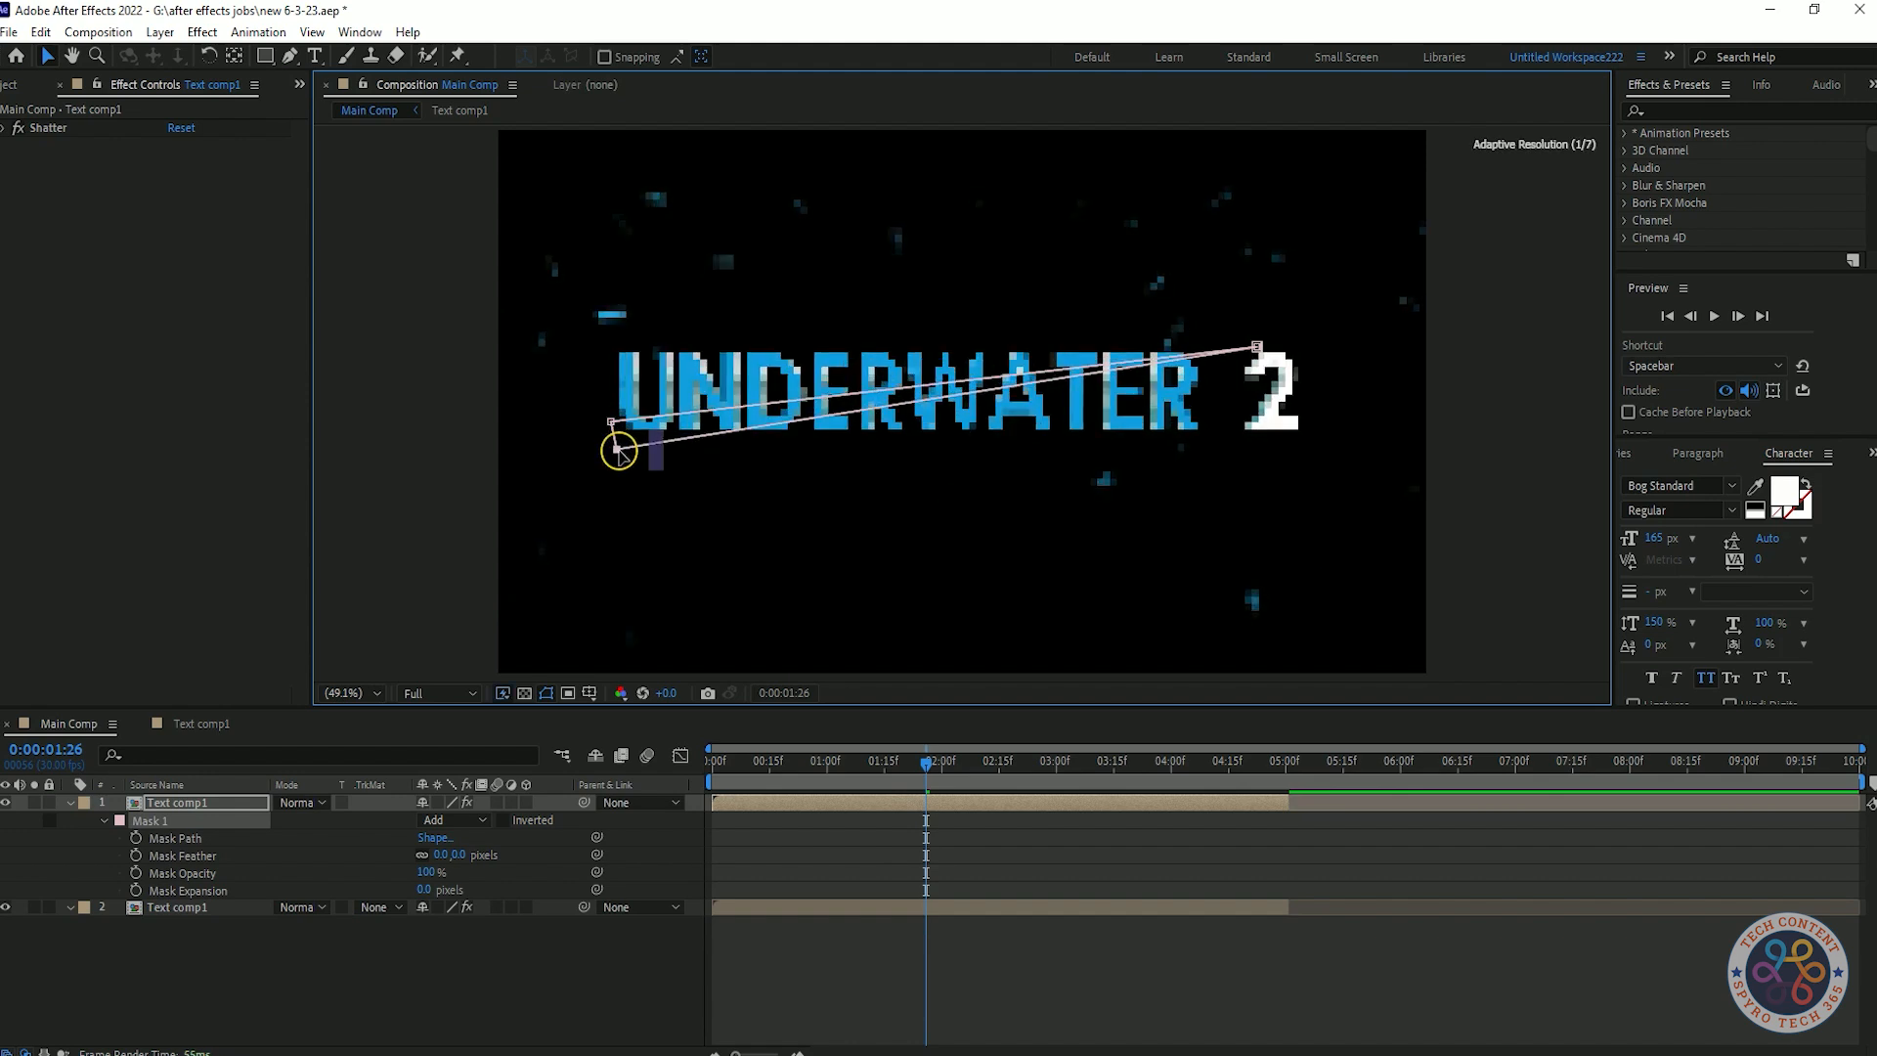
left_click_drag(615, 447, 603, 418)
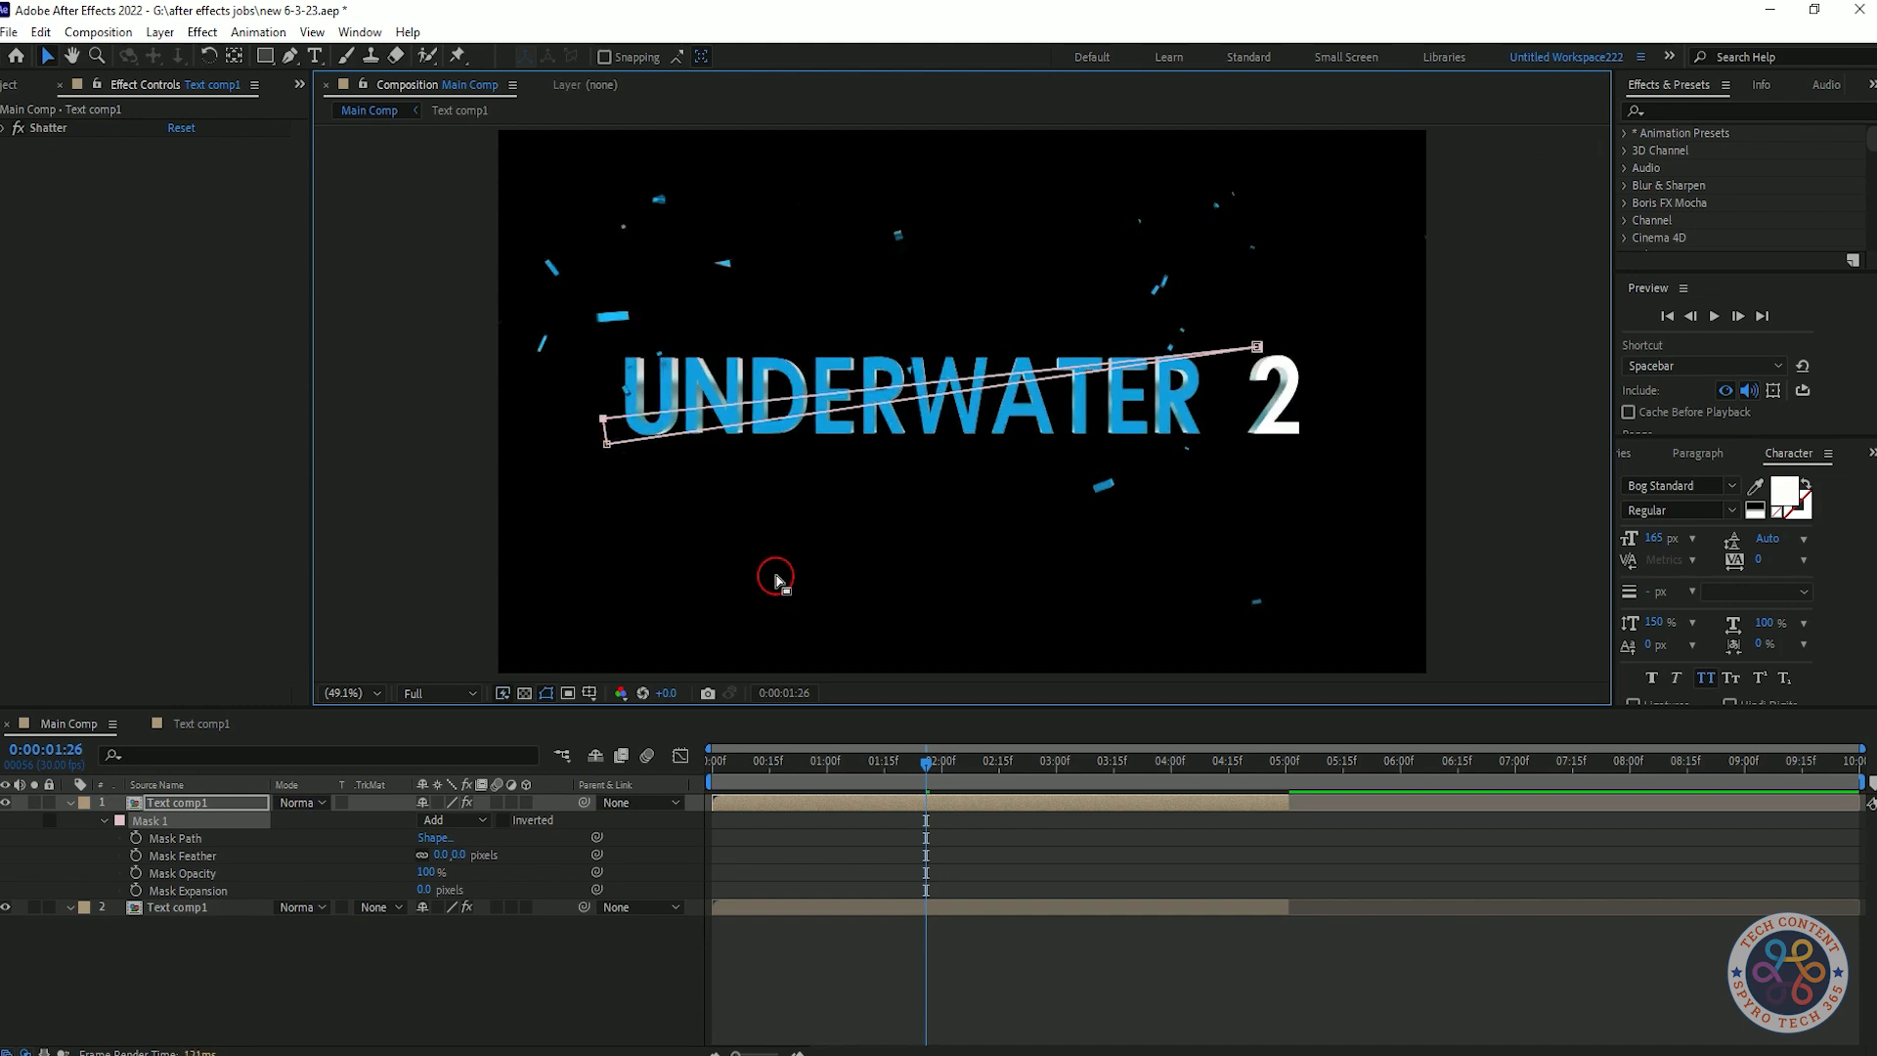
- Copy the lengthened upper mask onto the lower Text comp1 layer and set the copy to Inverted
left_click(206, 822)
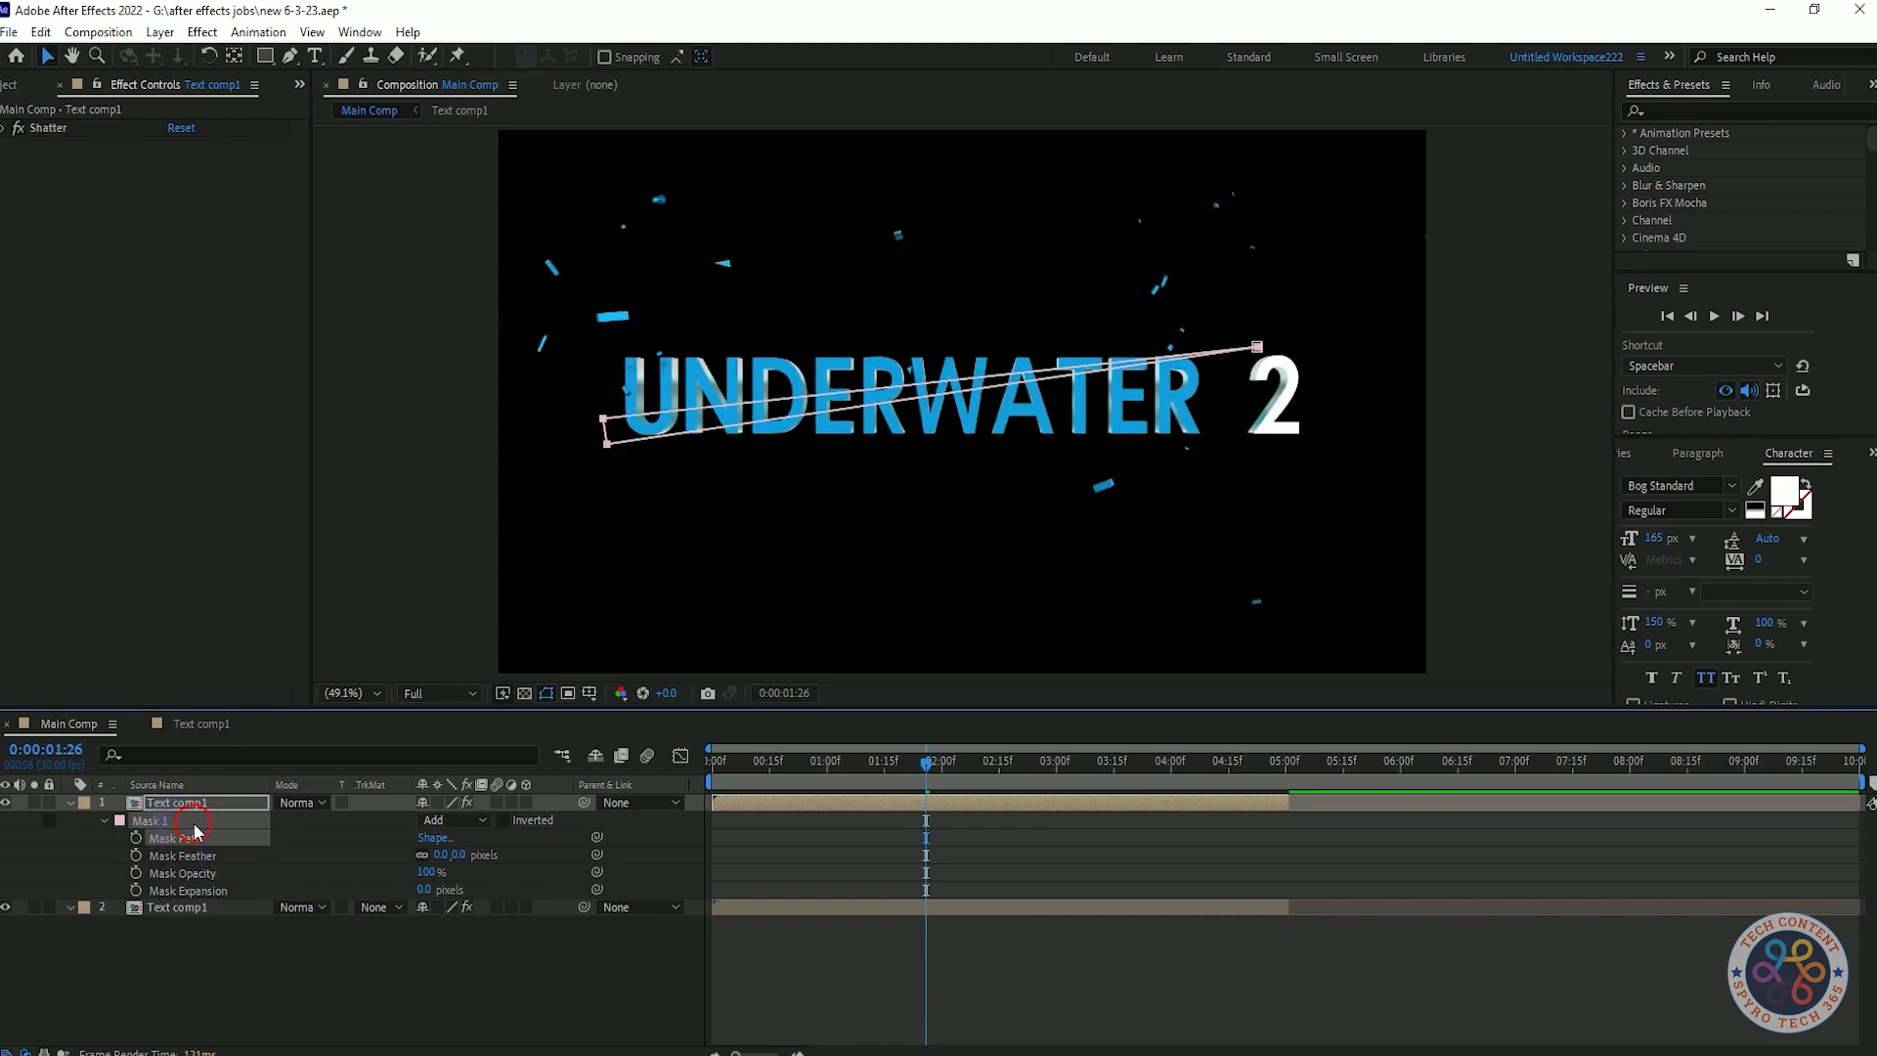
key("ctrl+c")
left_click(189, 906)
key("ctrl+v")
left_click(503, 942)
left_click(732, 948)
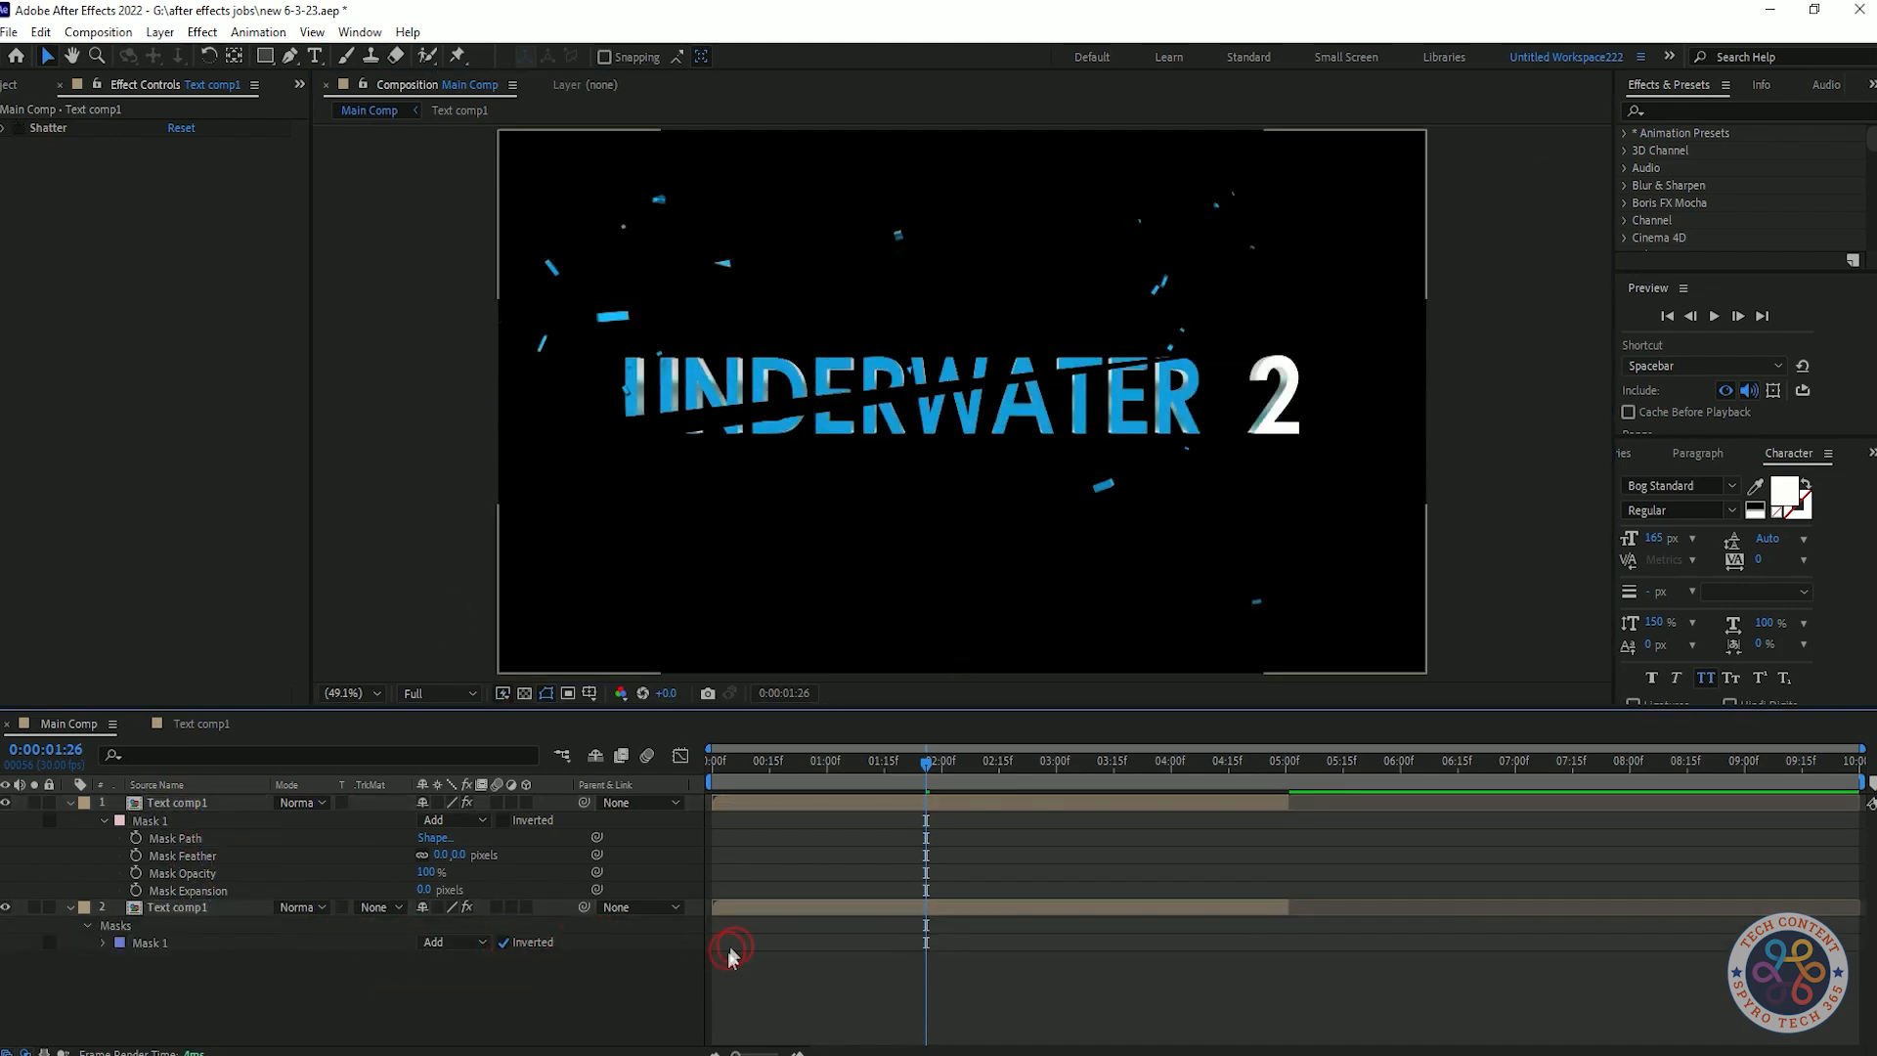
- Return to the first frame and collapse the properties of both Text comp1 layers
left_click_drag(928, 767, 626, 813)
left_click(69, 802)
left_click(69, 819)
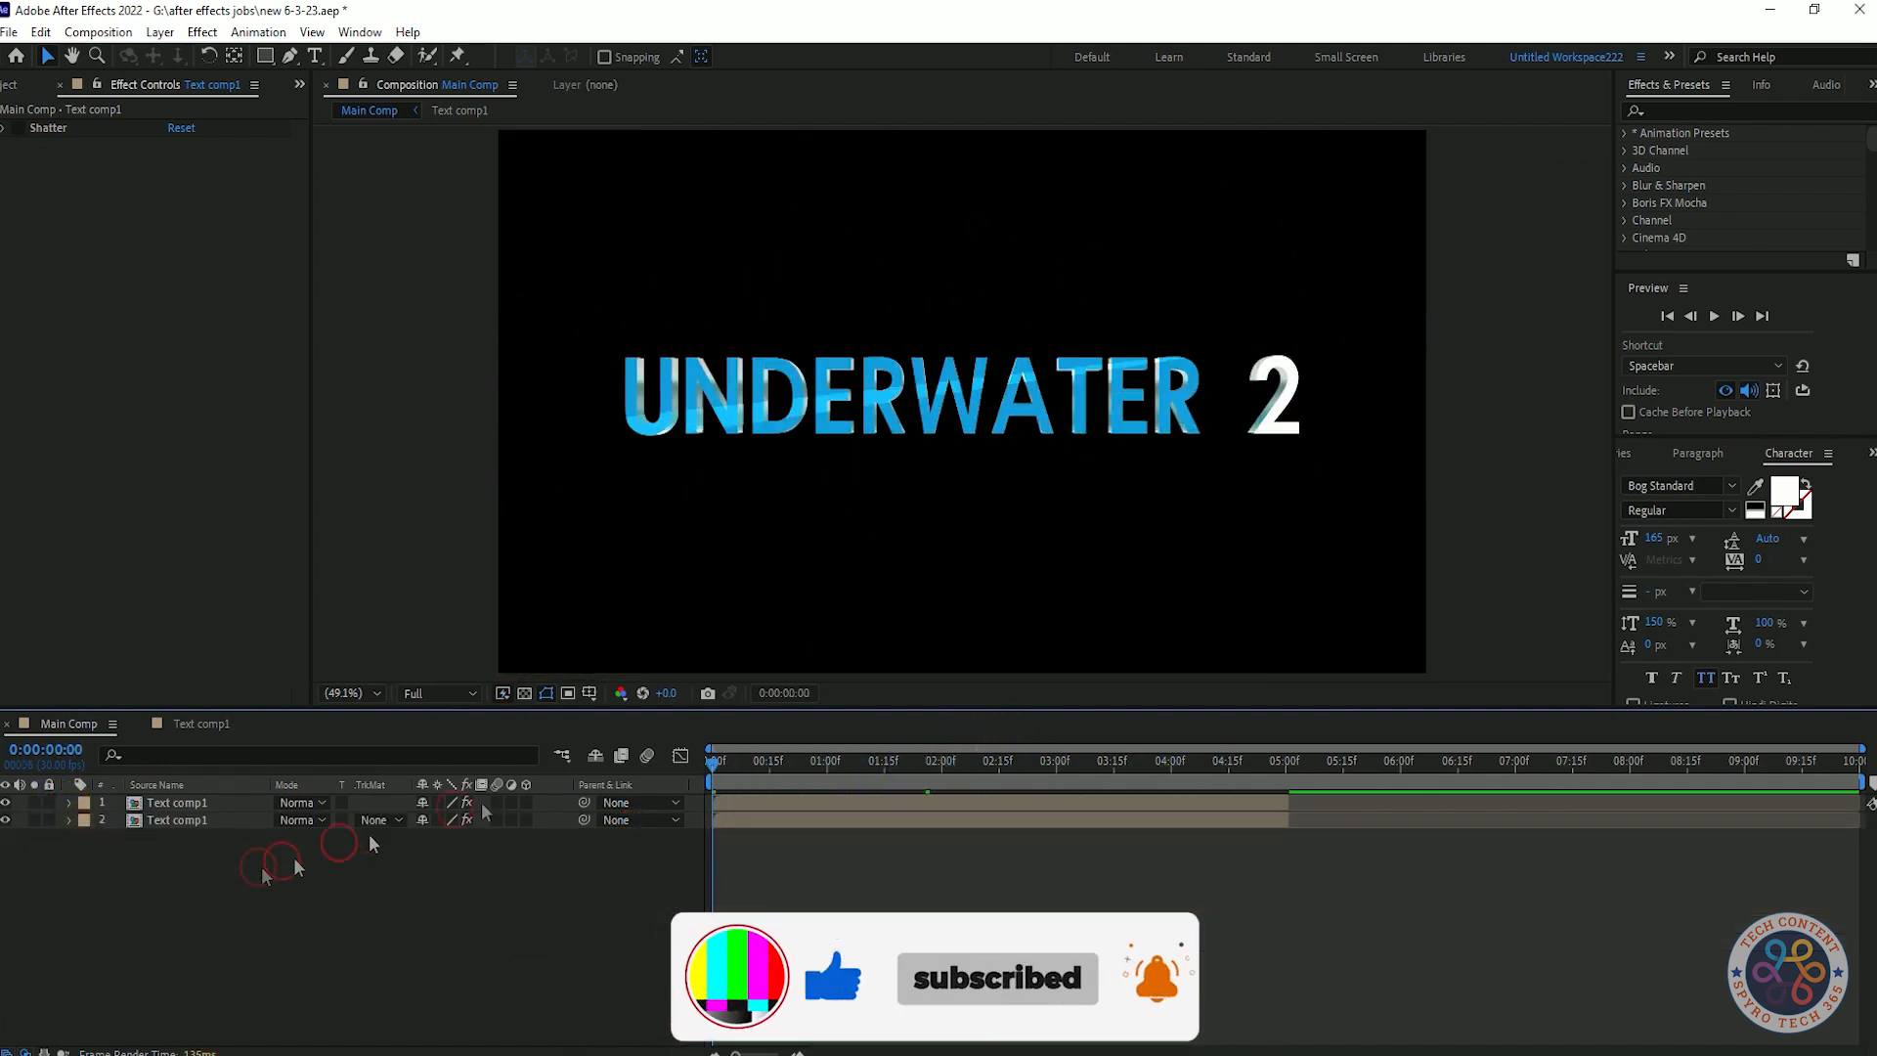
left_click(228, 819)
left_click(244, 933)
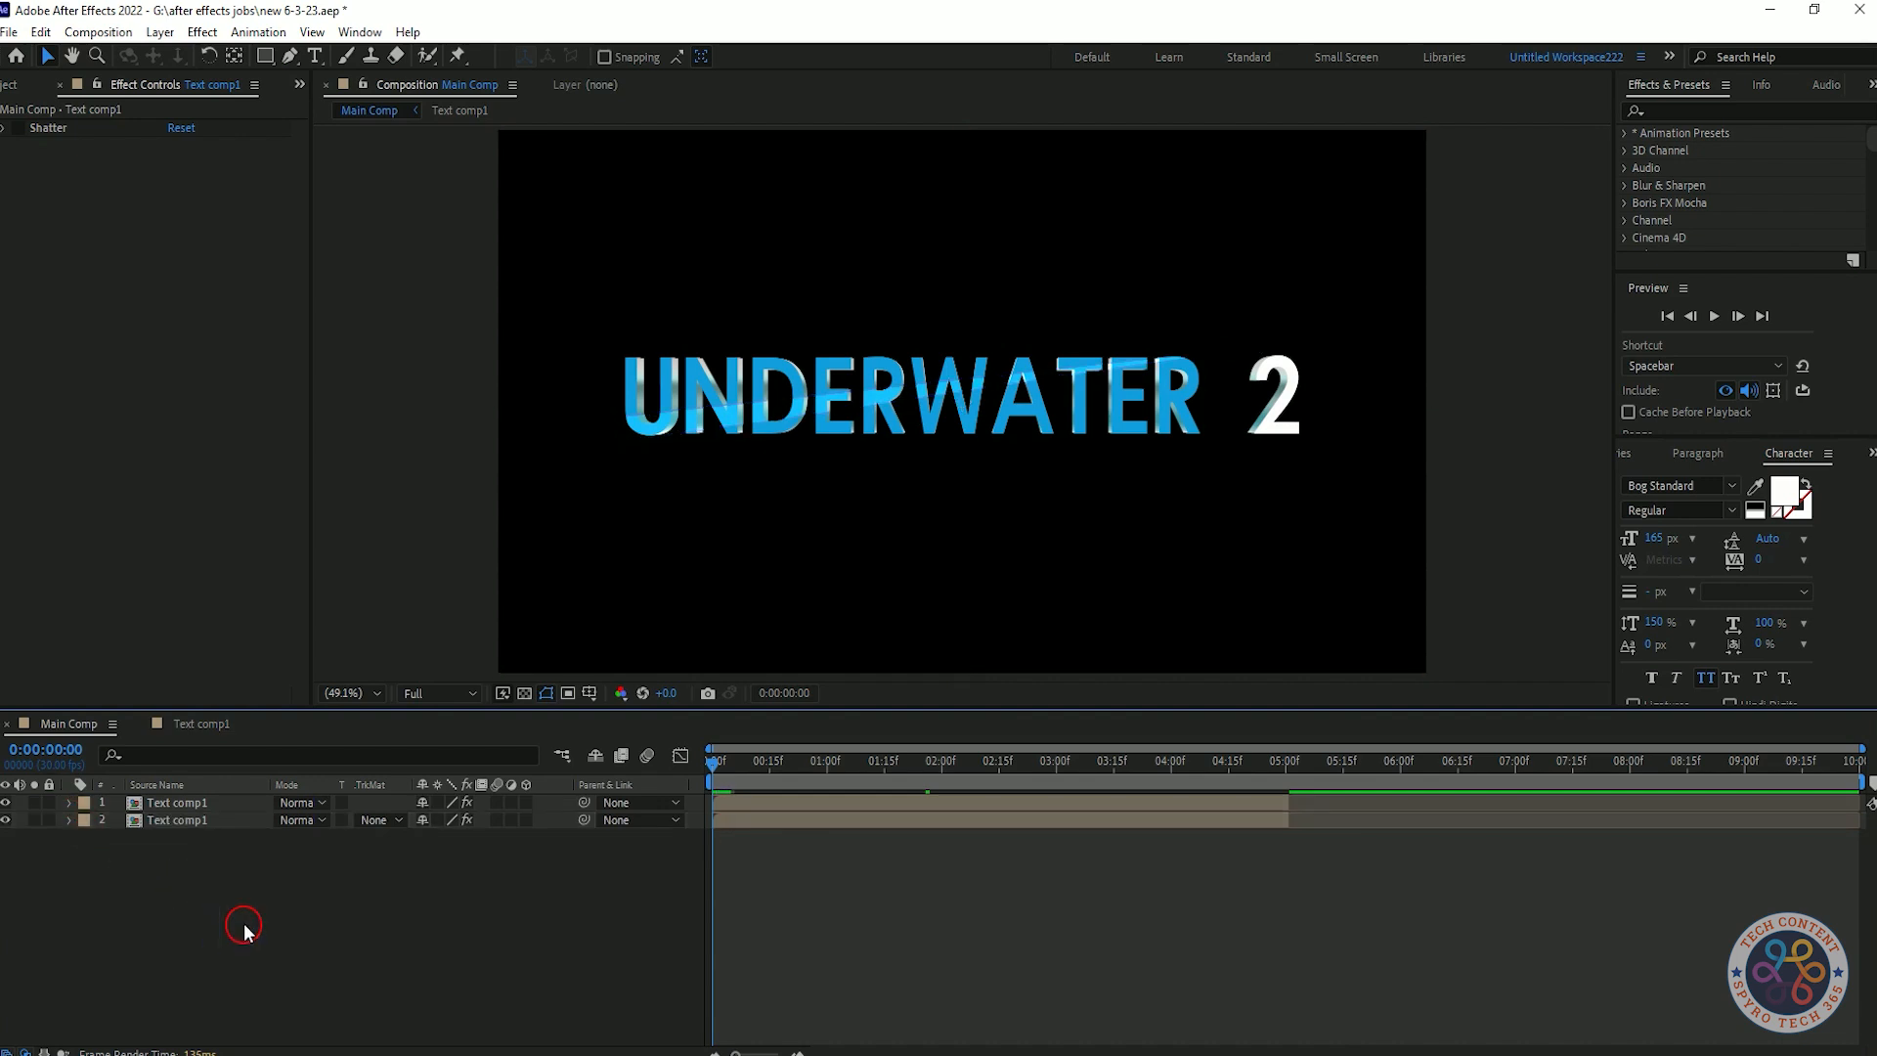
- Reveal the mask properties of both Text comp1 layers and select the upper layer's Mask 1
left_click(176, 821)
key("m")
key("m")
left_click(157, 838)
left_click(538, 693)
left_click(176, 802)
key("m")
key("m")
left_click(156, 820)
- Try a Mask Feather of 80 pixels on the upper layer's mask, then undo it
left_click_drag(430, 872, 539, 853)
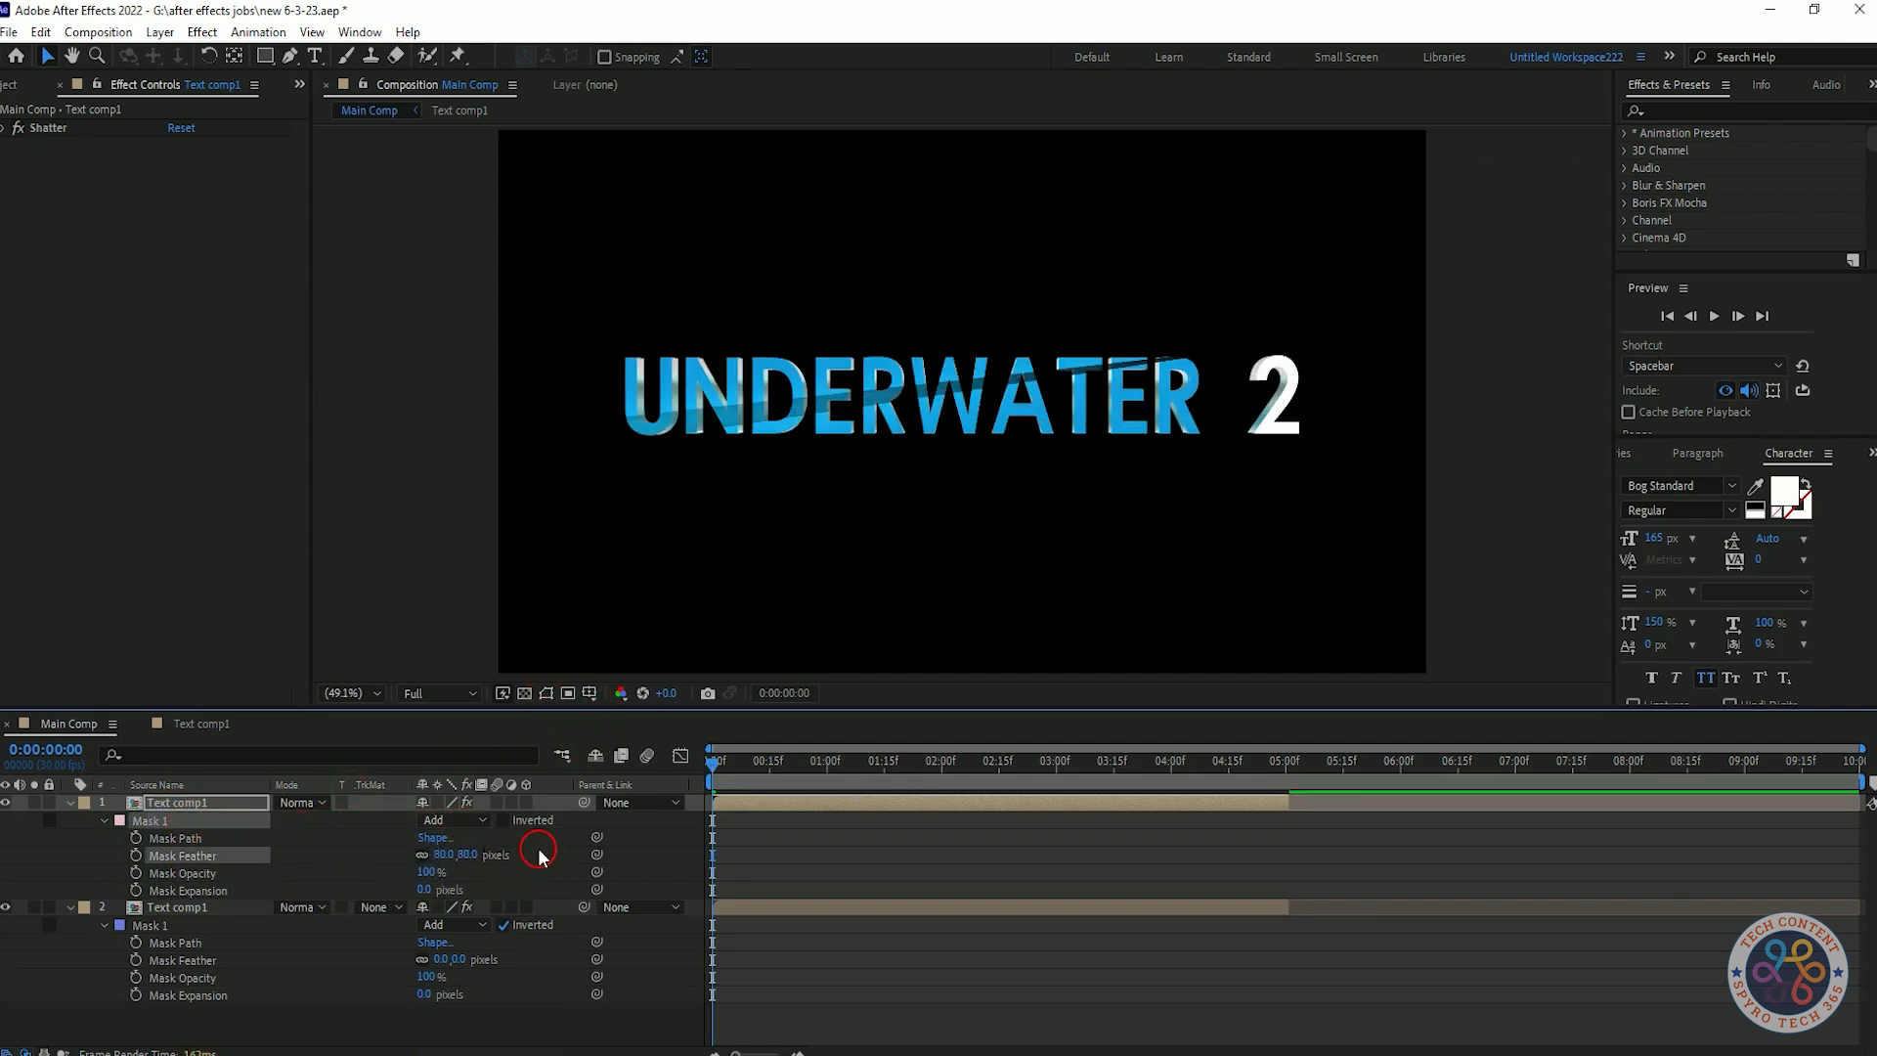
key("space")
key("ctrl+z")
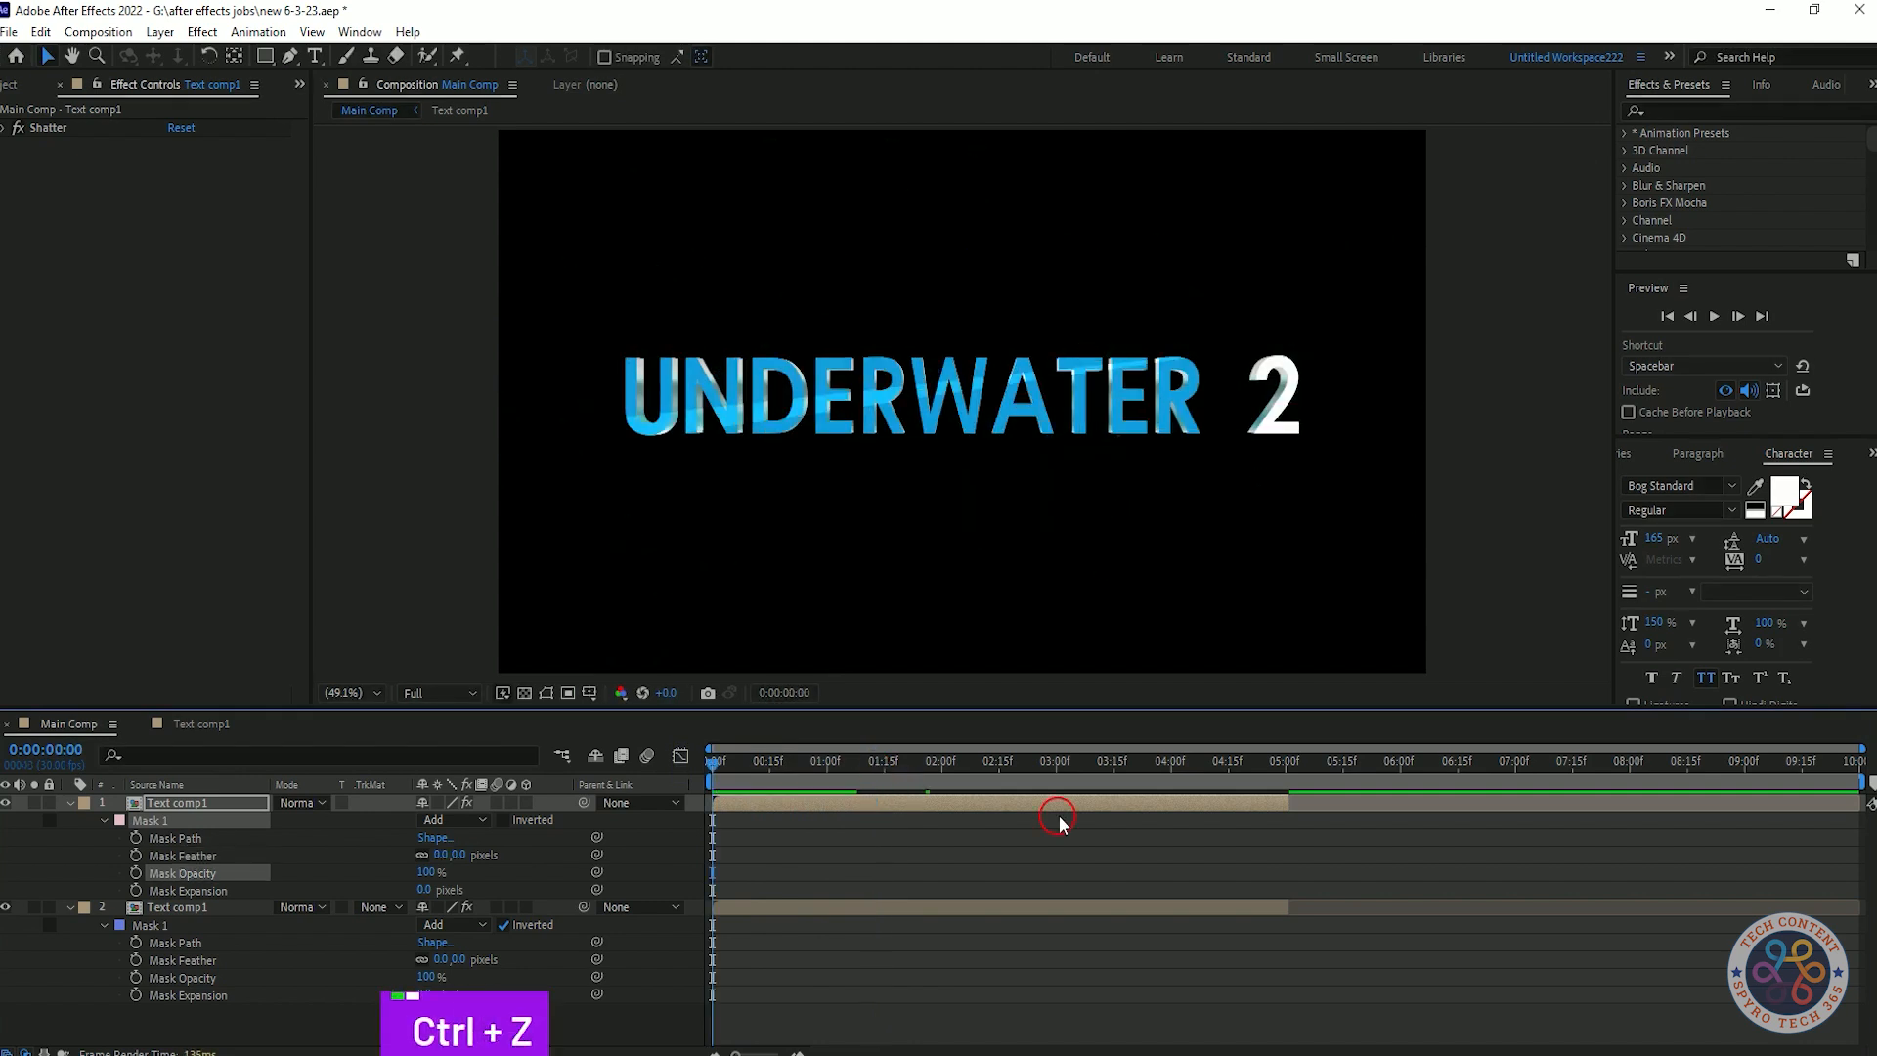
- Set the upper layer's Mask Feather to 64 pixels and preview the softened shatter pieces
left_click_drag(463, 856, 537, 851)
key("space")
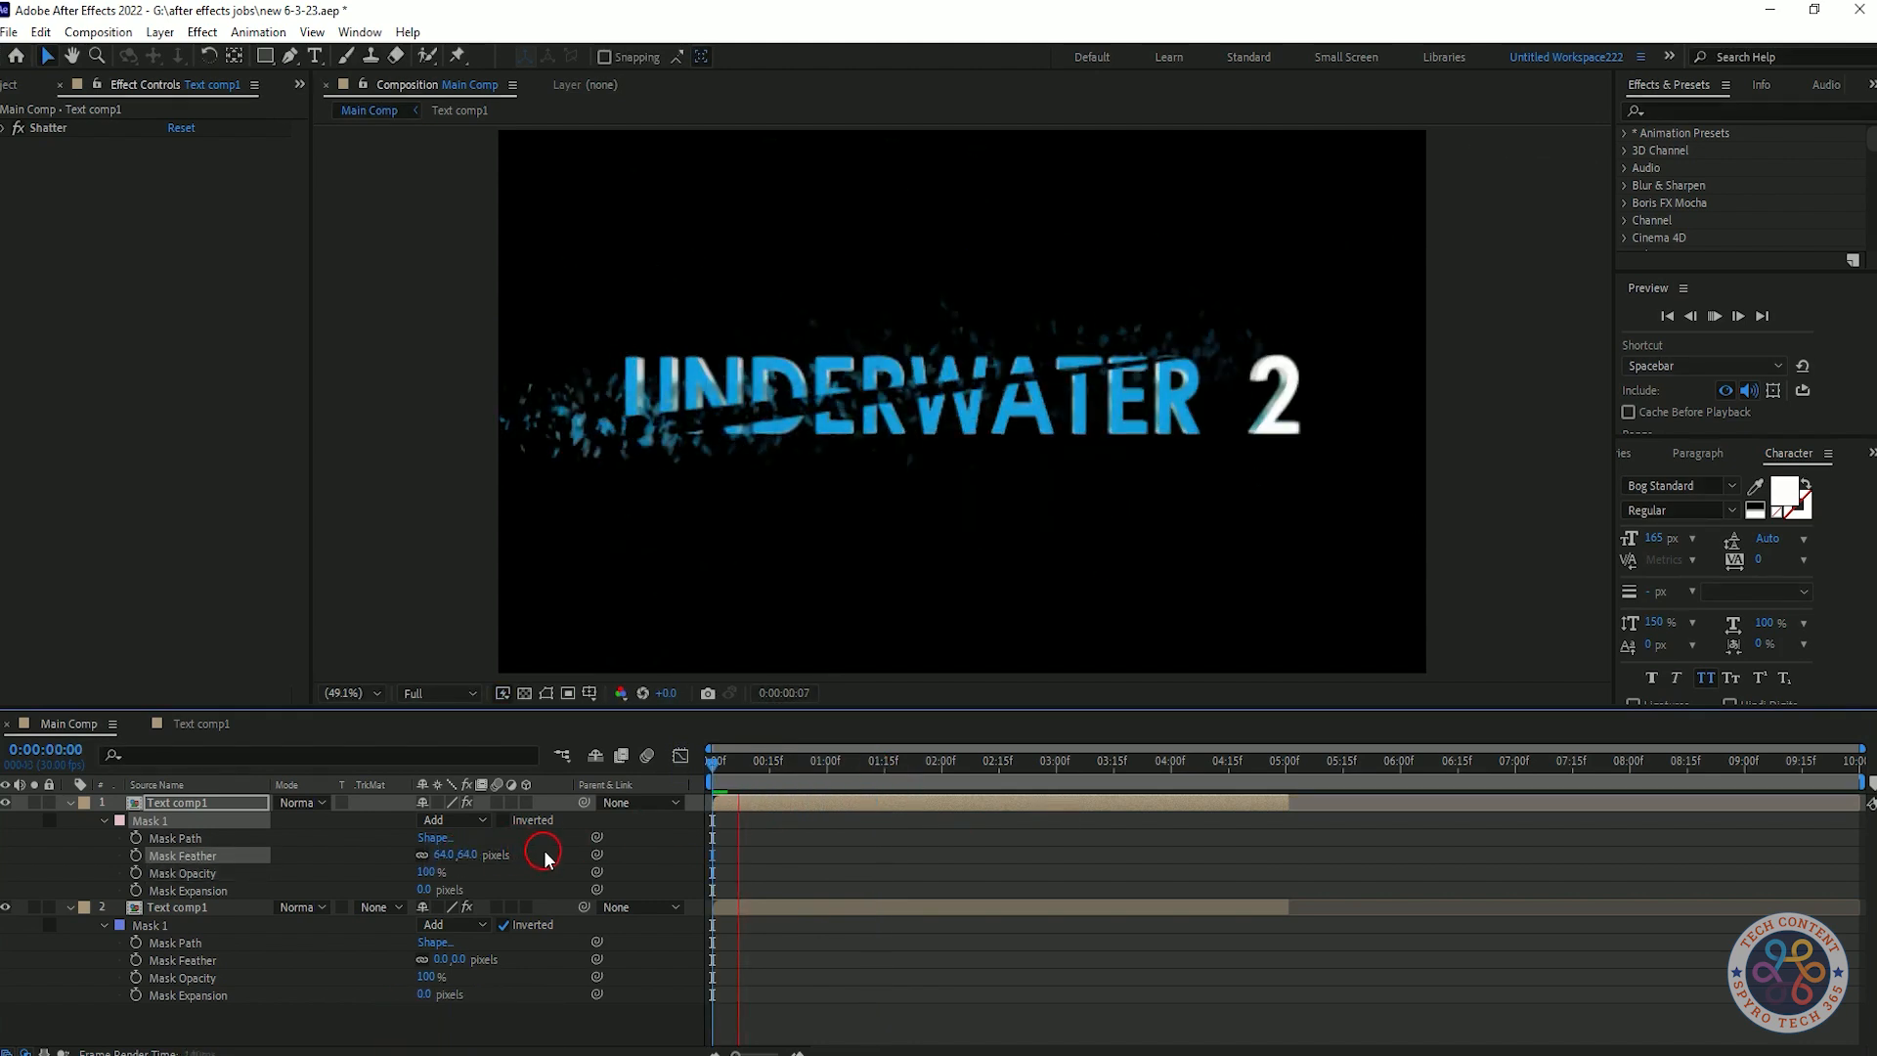
key("space")
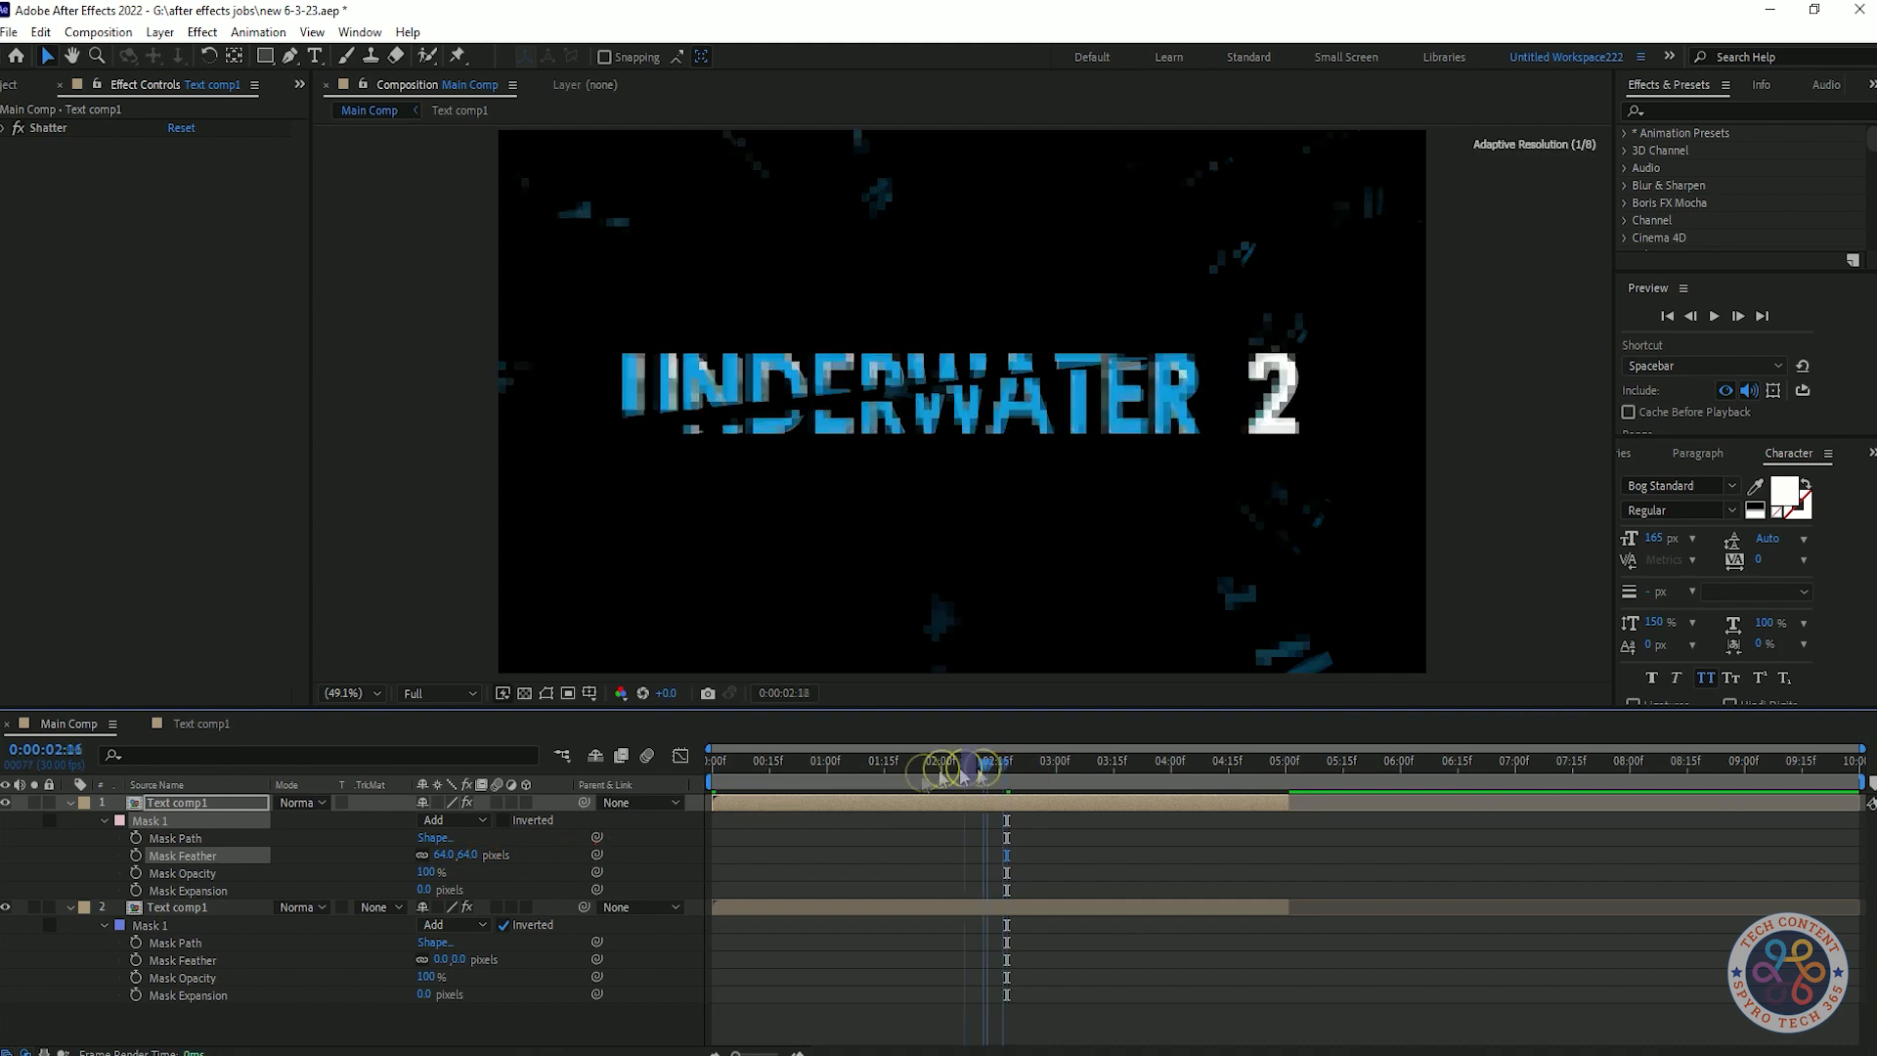
key("Home")
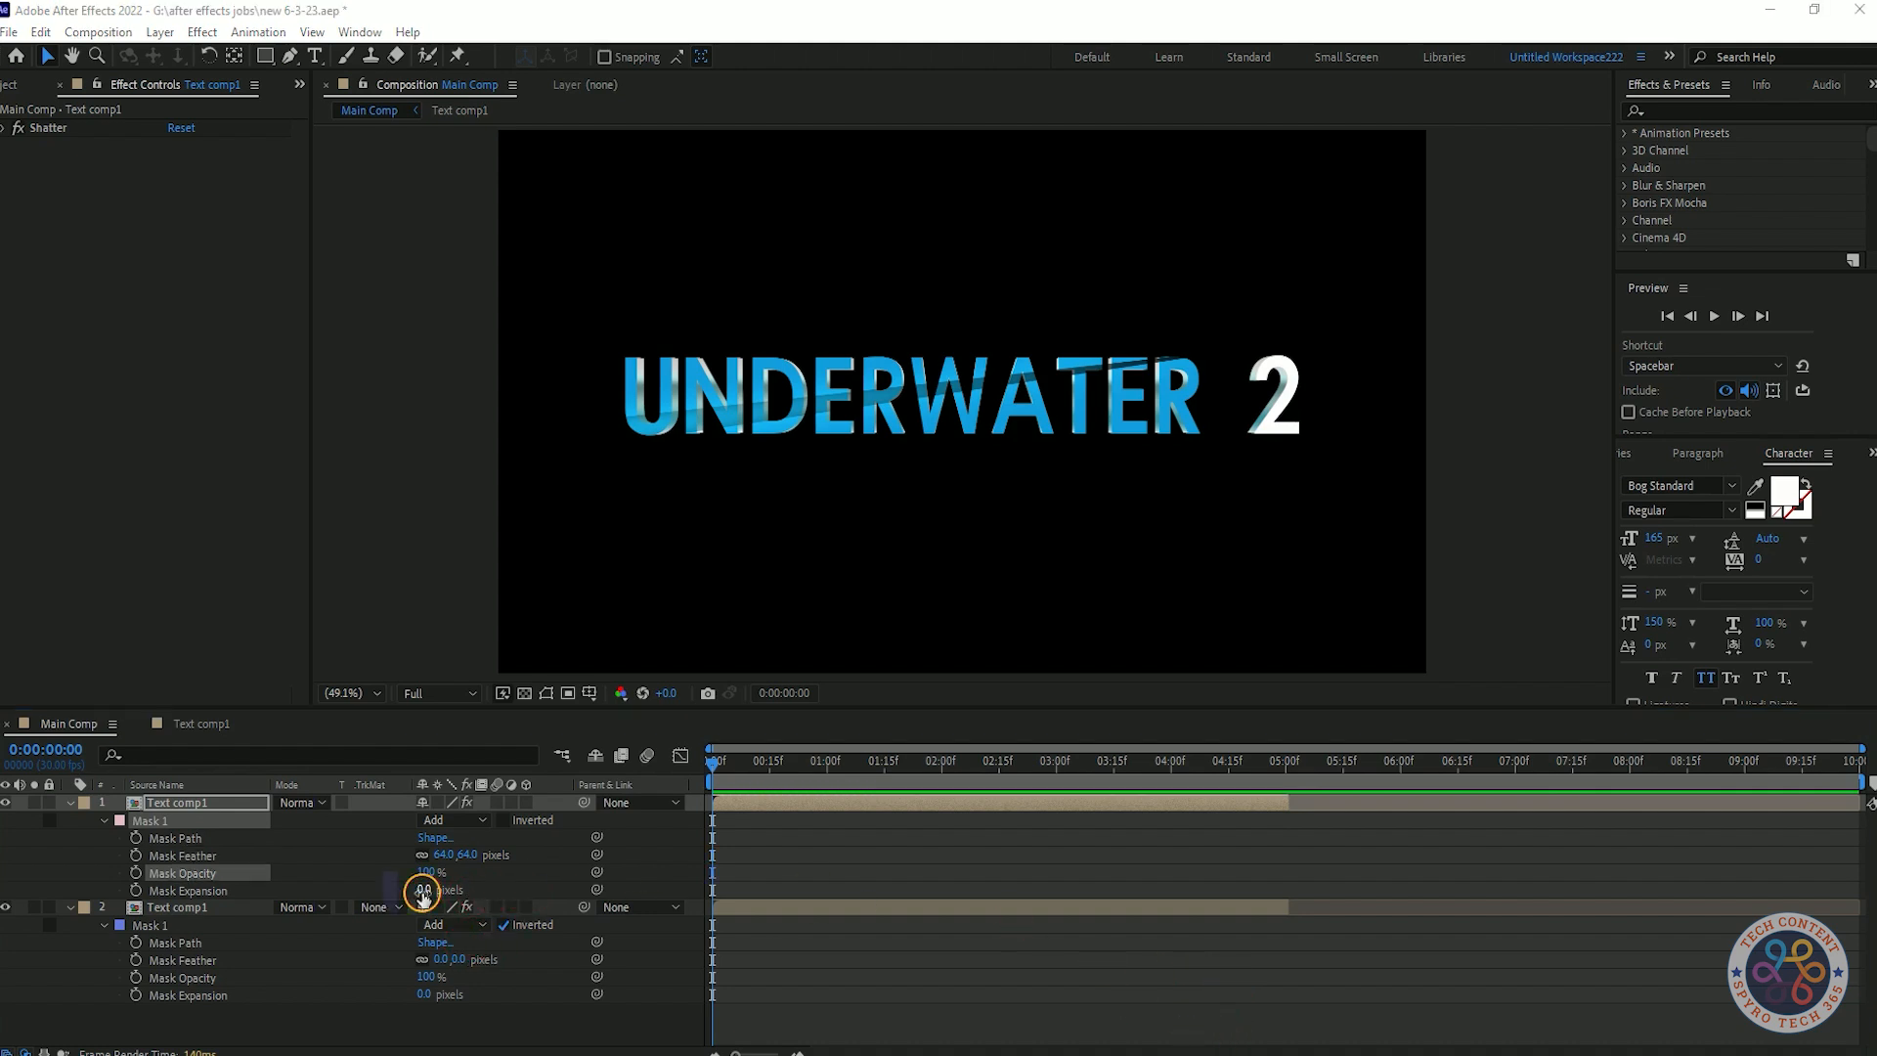
- Try a Mask Expansion of 31 pixels on the upper layer and preview the shatter
mouse_move(423, 891)
left_mouse_down()
mouse_move(511, 884)
mouse_move(445, 885)
left_mouse_up()
key("ctrl+z")
key("space")
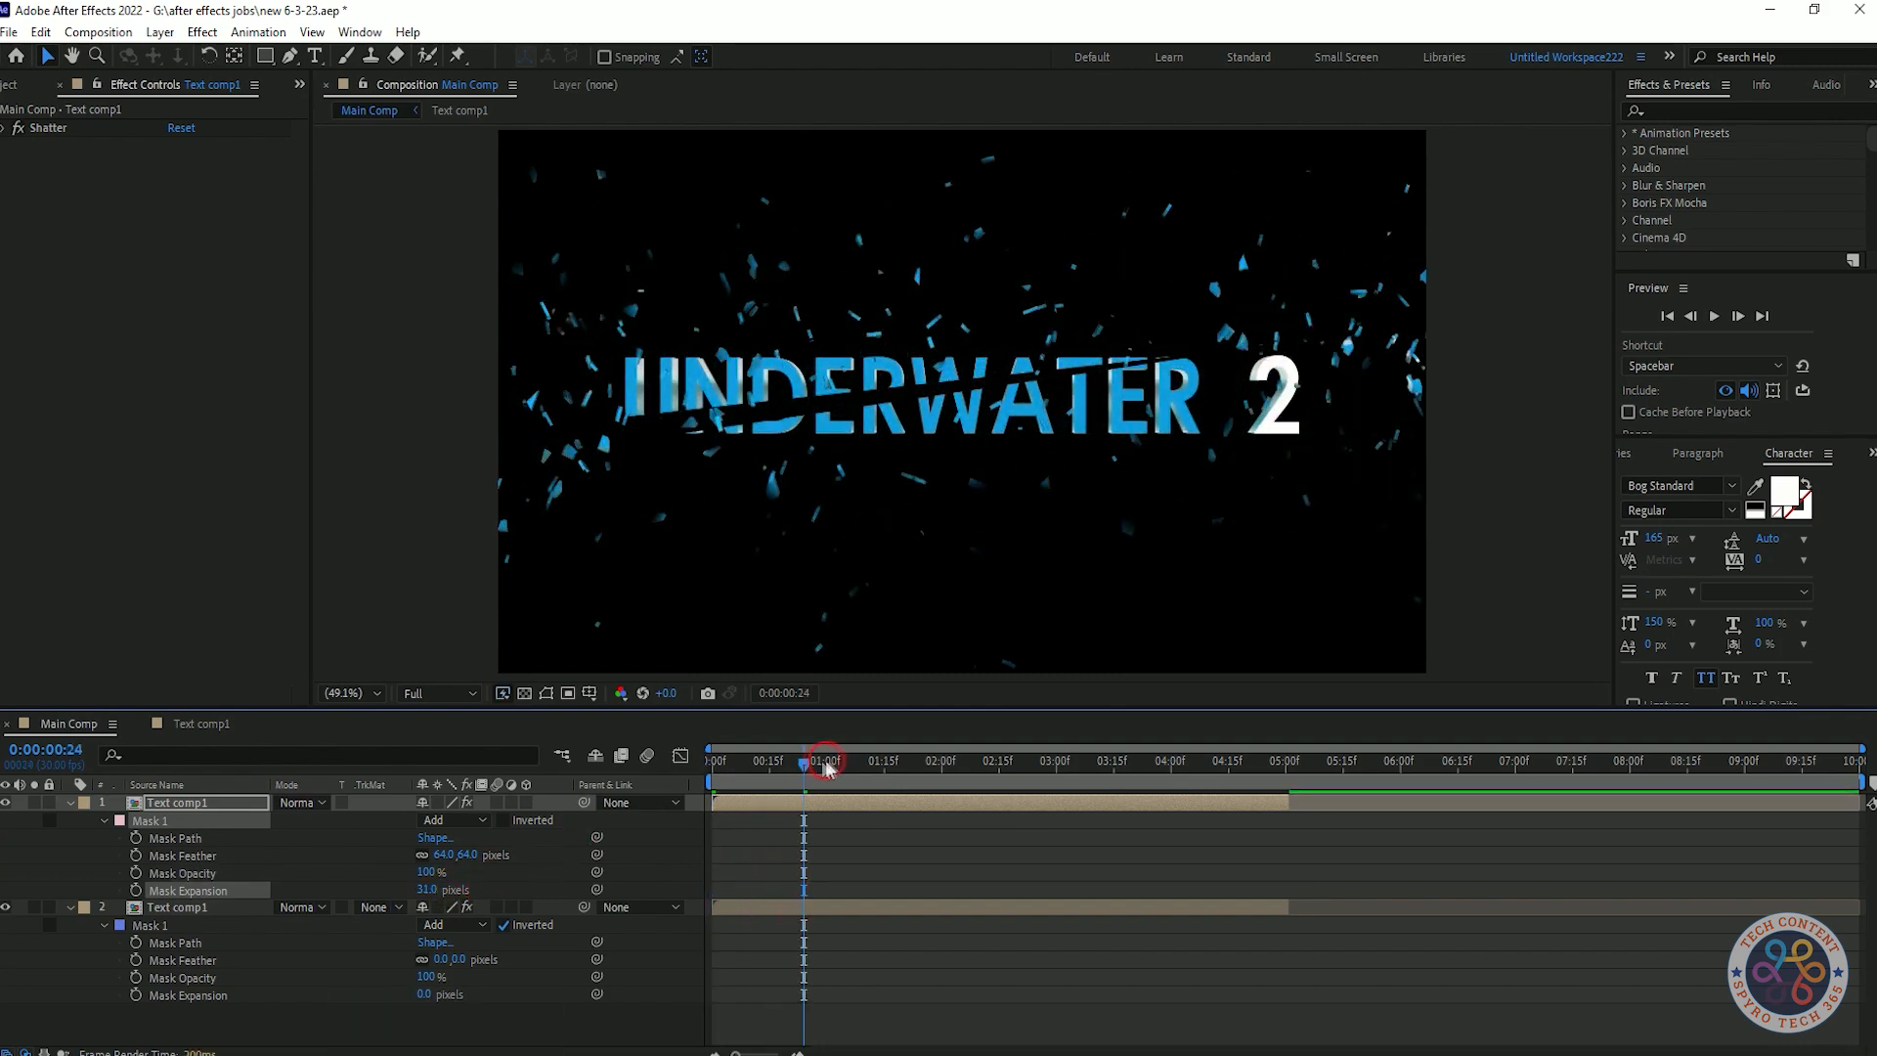
key("space")
- Set the upper layer's Mask Expansion to 33 pixels and save the project
left_click_drag(446, 892, 537, 888)
key("space")
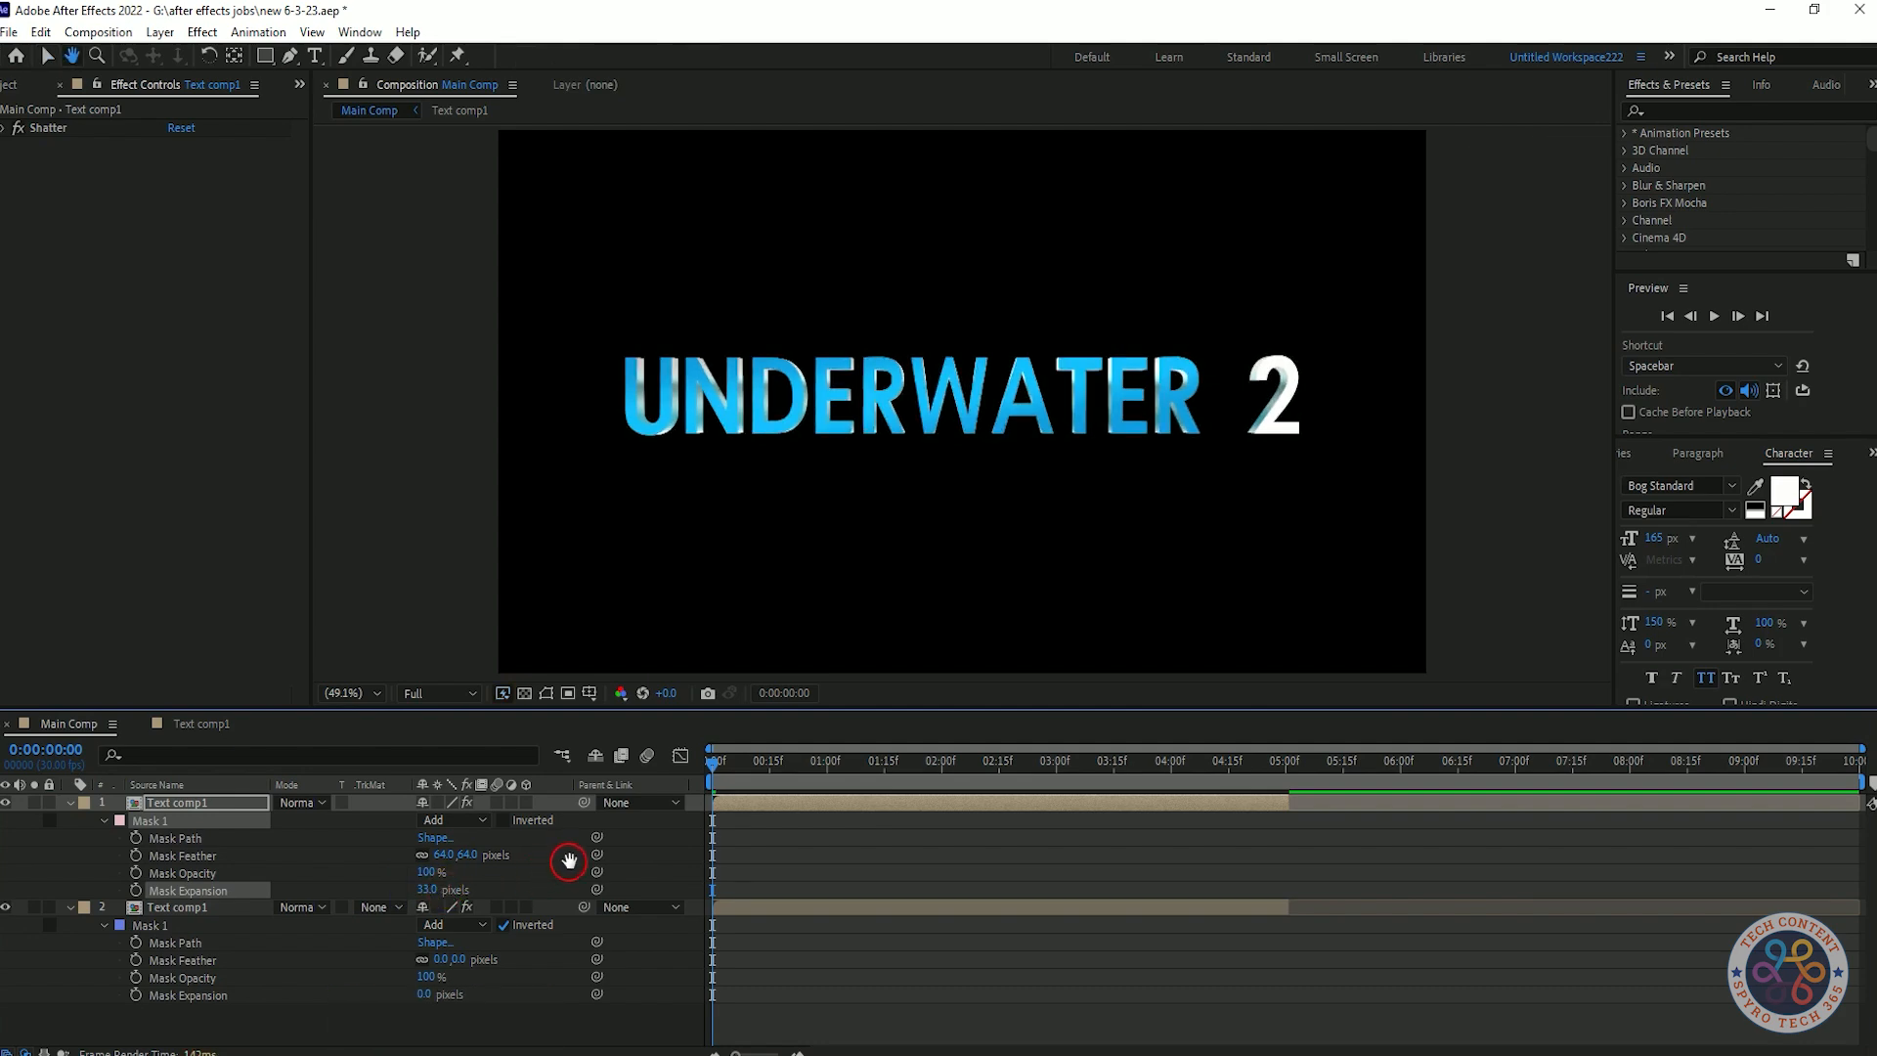
key("ctrl+s")
key("space")
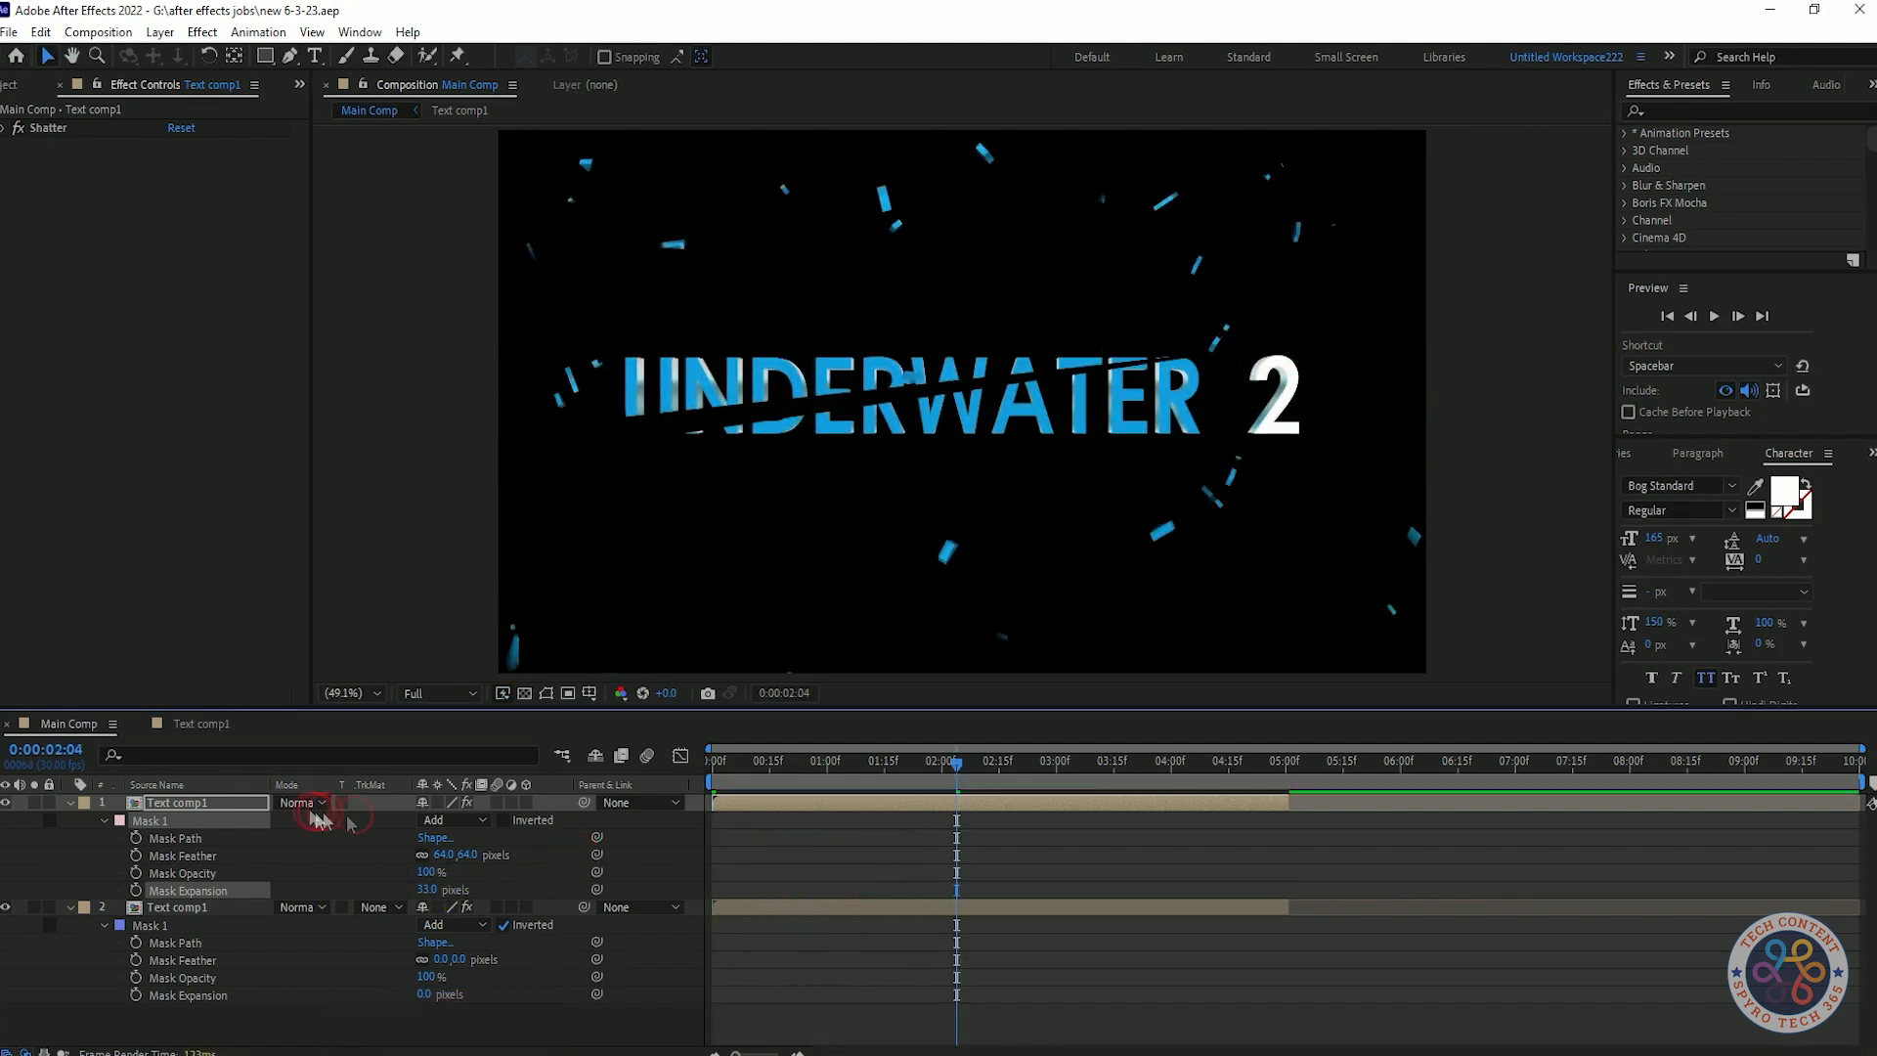
- Remove the Shatter effect from the lower Text comp1 layer and select both layers with their properties collapsed
left_click(173, 906)
left_click(47, 128)
key("Delete")
left_click(70, 802)
left_click_drag(285, 894, 215, 803)
- Pre-compose both layers under the name Text comp2, then undo the pre-composition
right_click(239, 840)
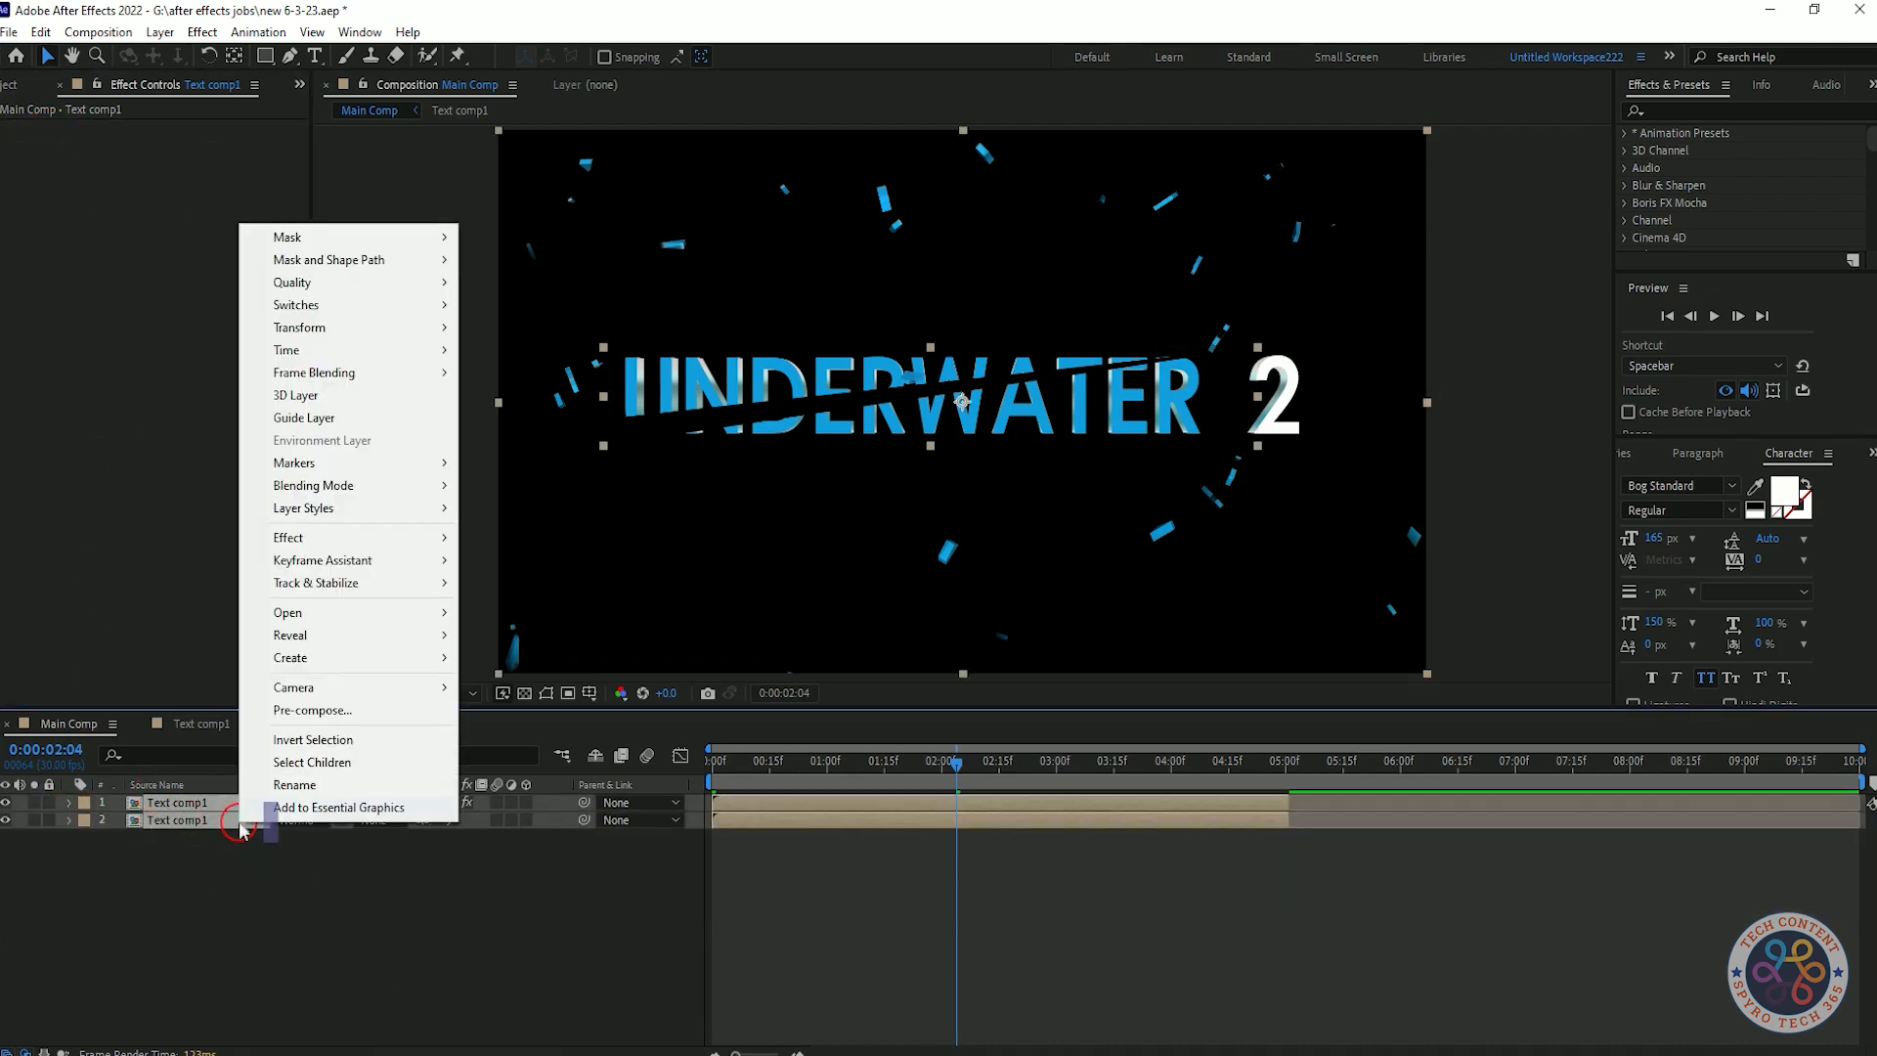
left_click(231, 831)
right_click(227, 821)
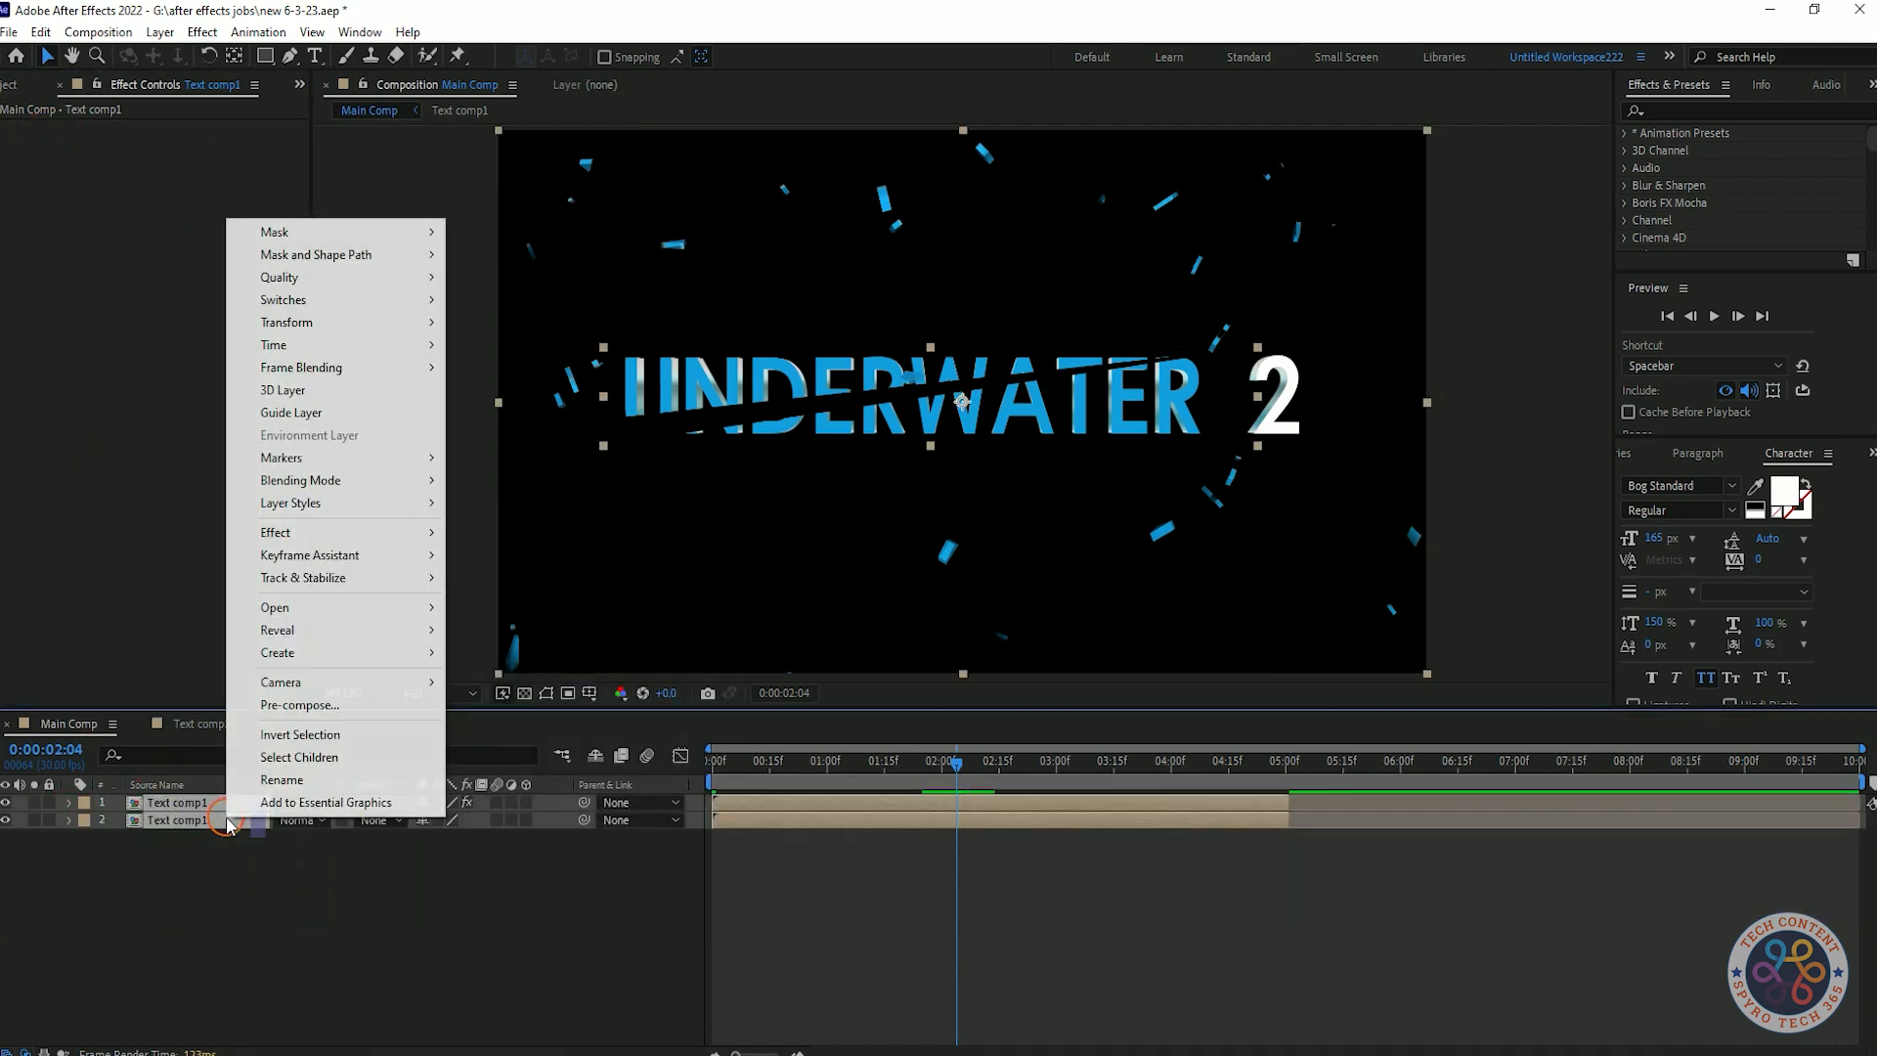
left_click(299, 705)
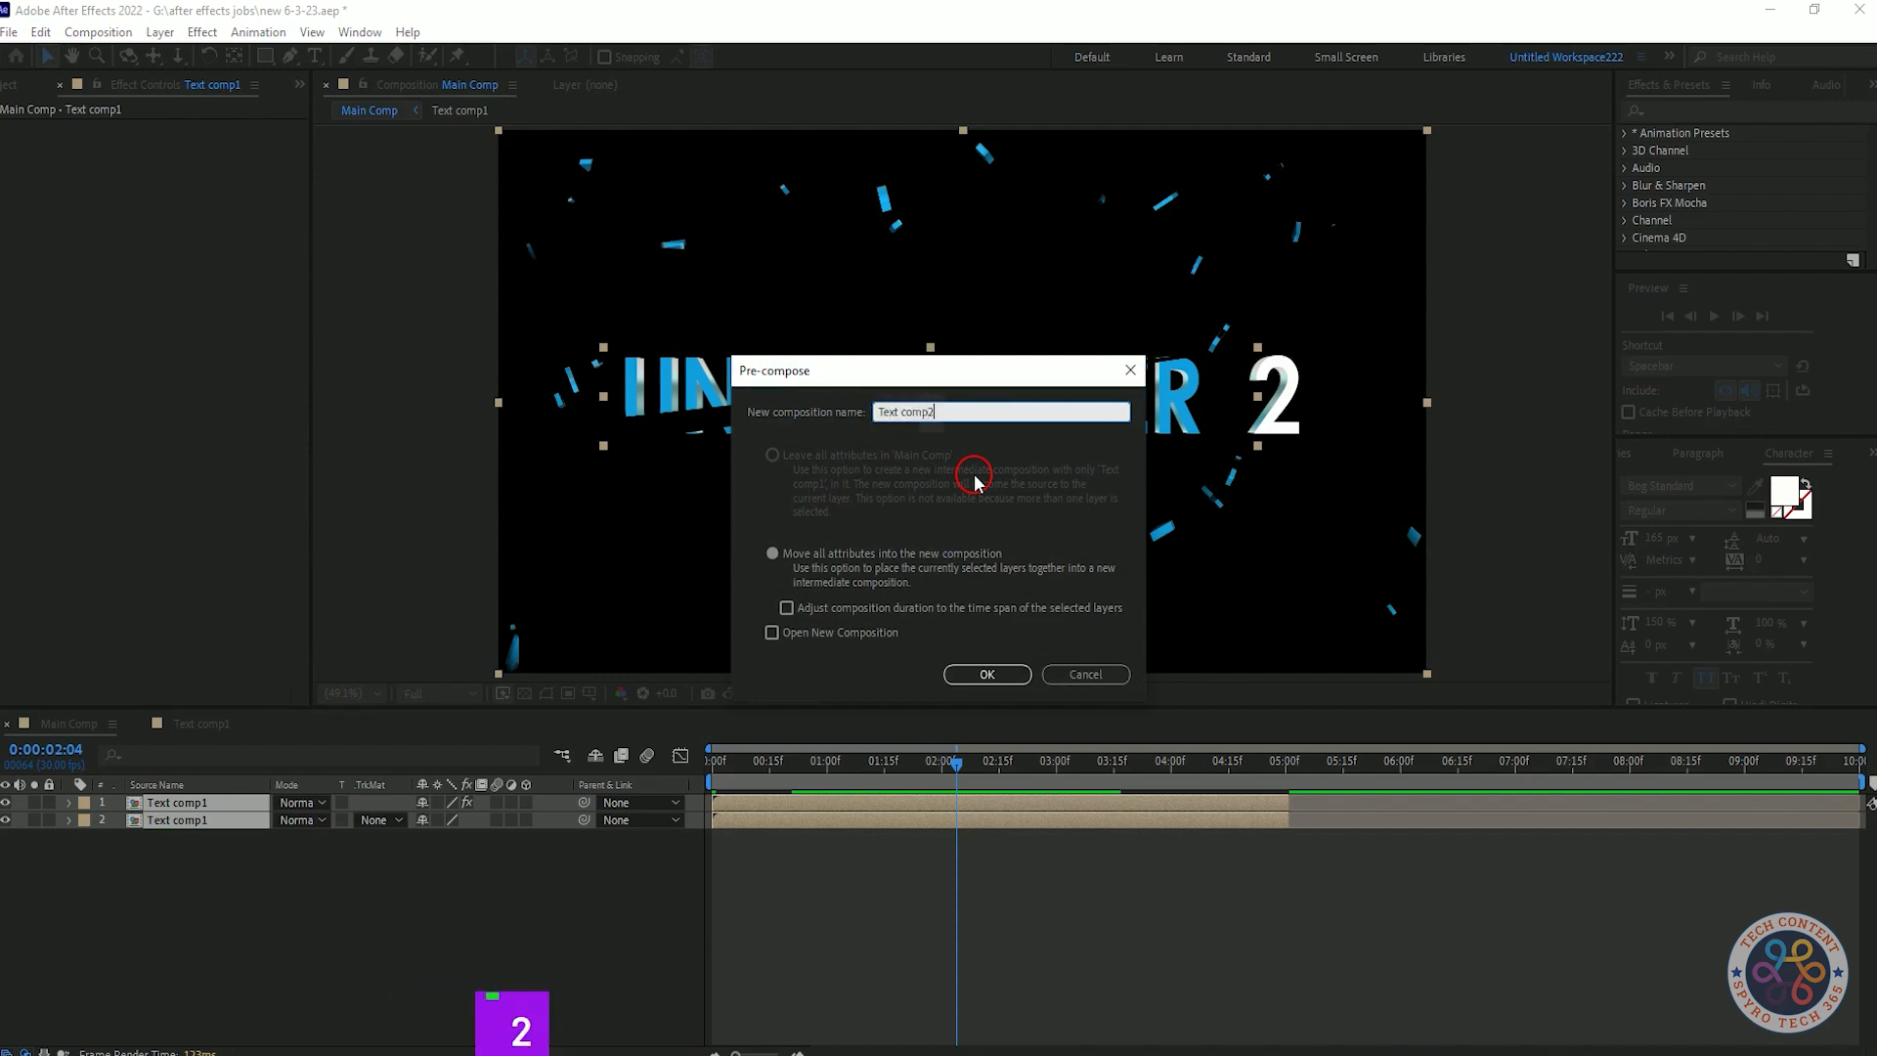
left_click(957, 672)
key("ctrl+z")
- Pre-compose both Text comp1 layers into a new composition named Text comp2
left_click(226, 842)
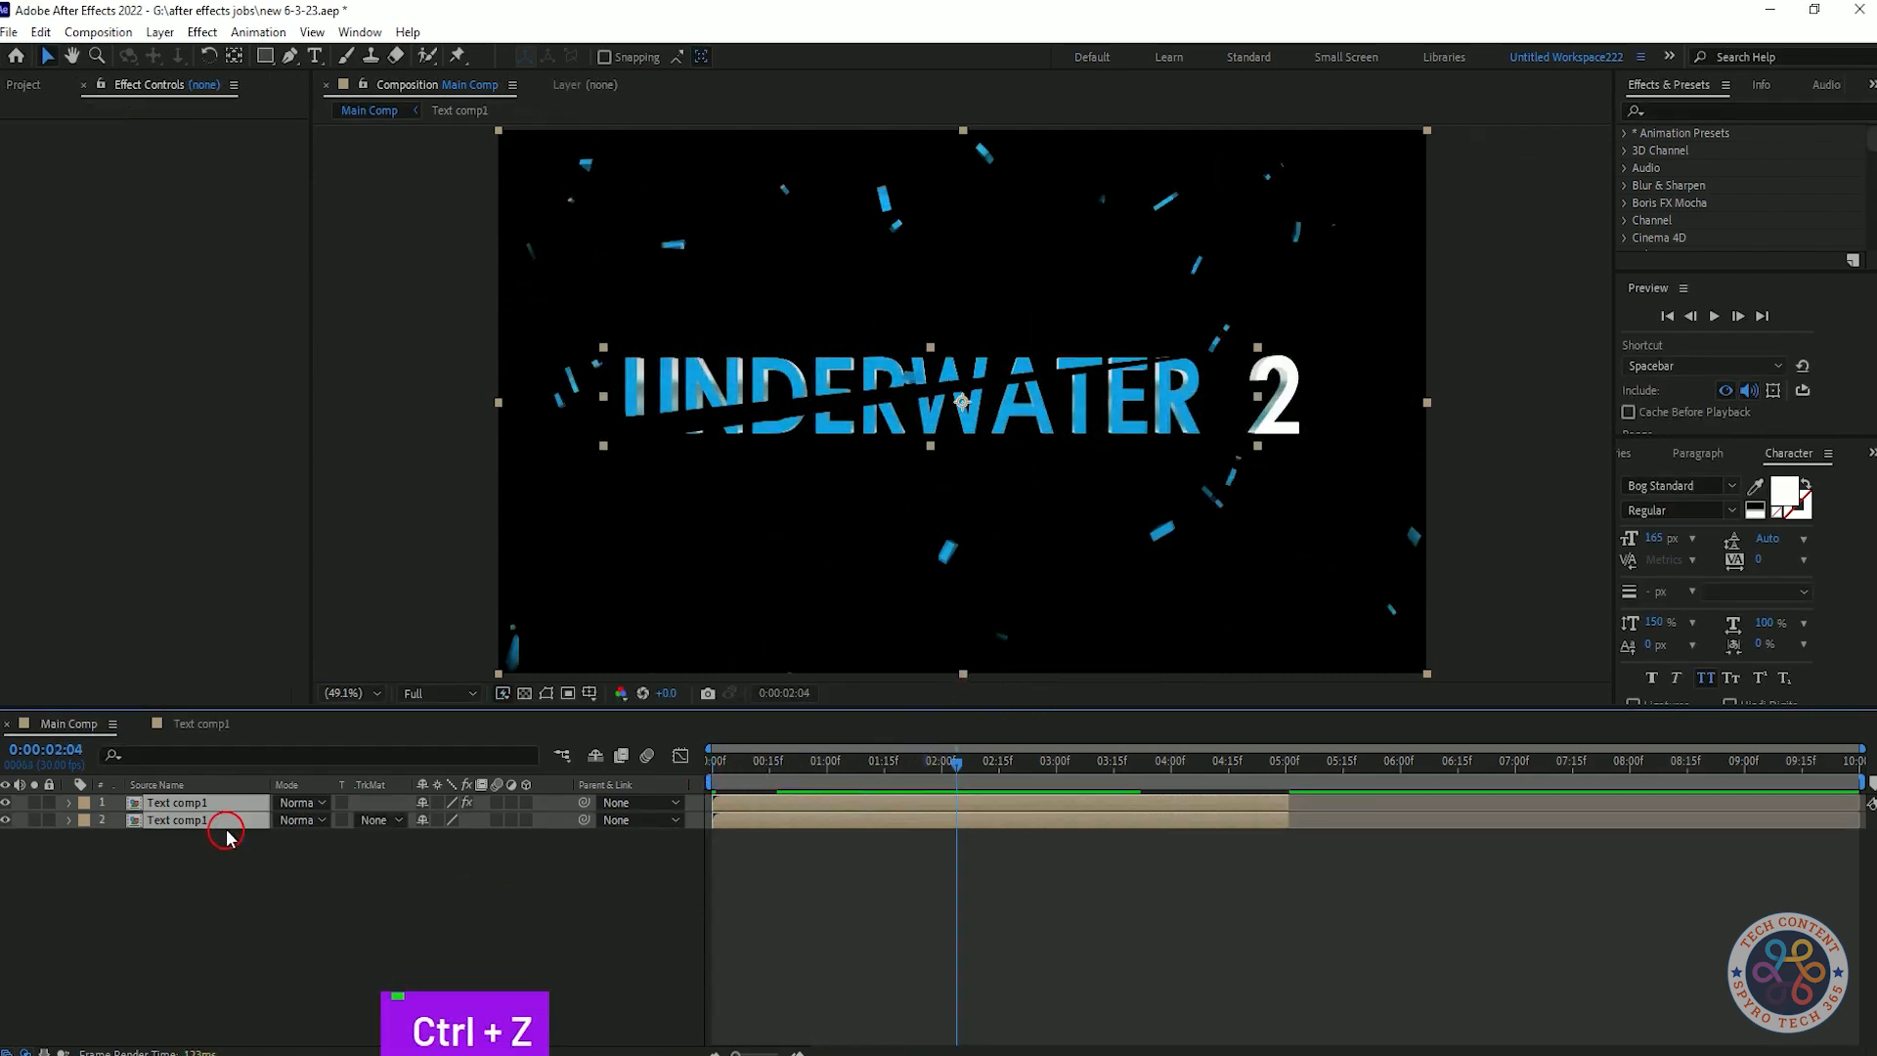
right_click(226, 842)
right_click(204, 821)
left_click(315, 700)
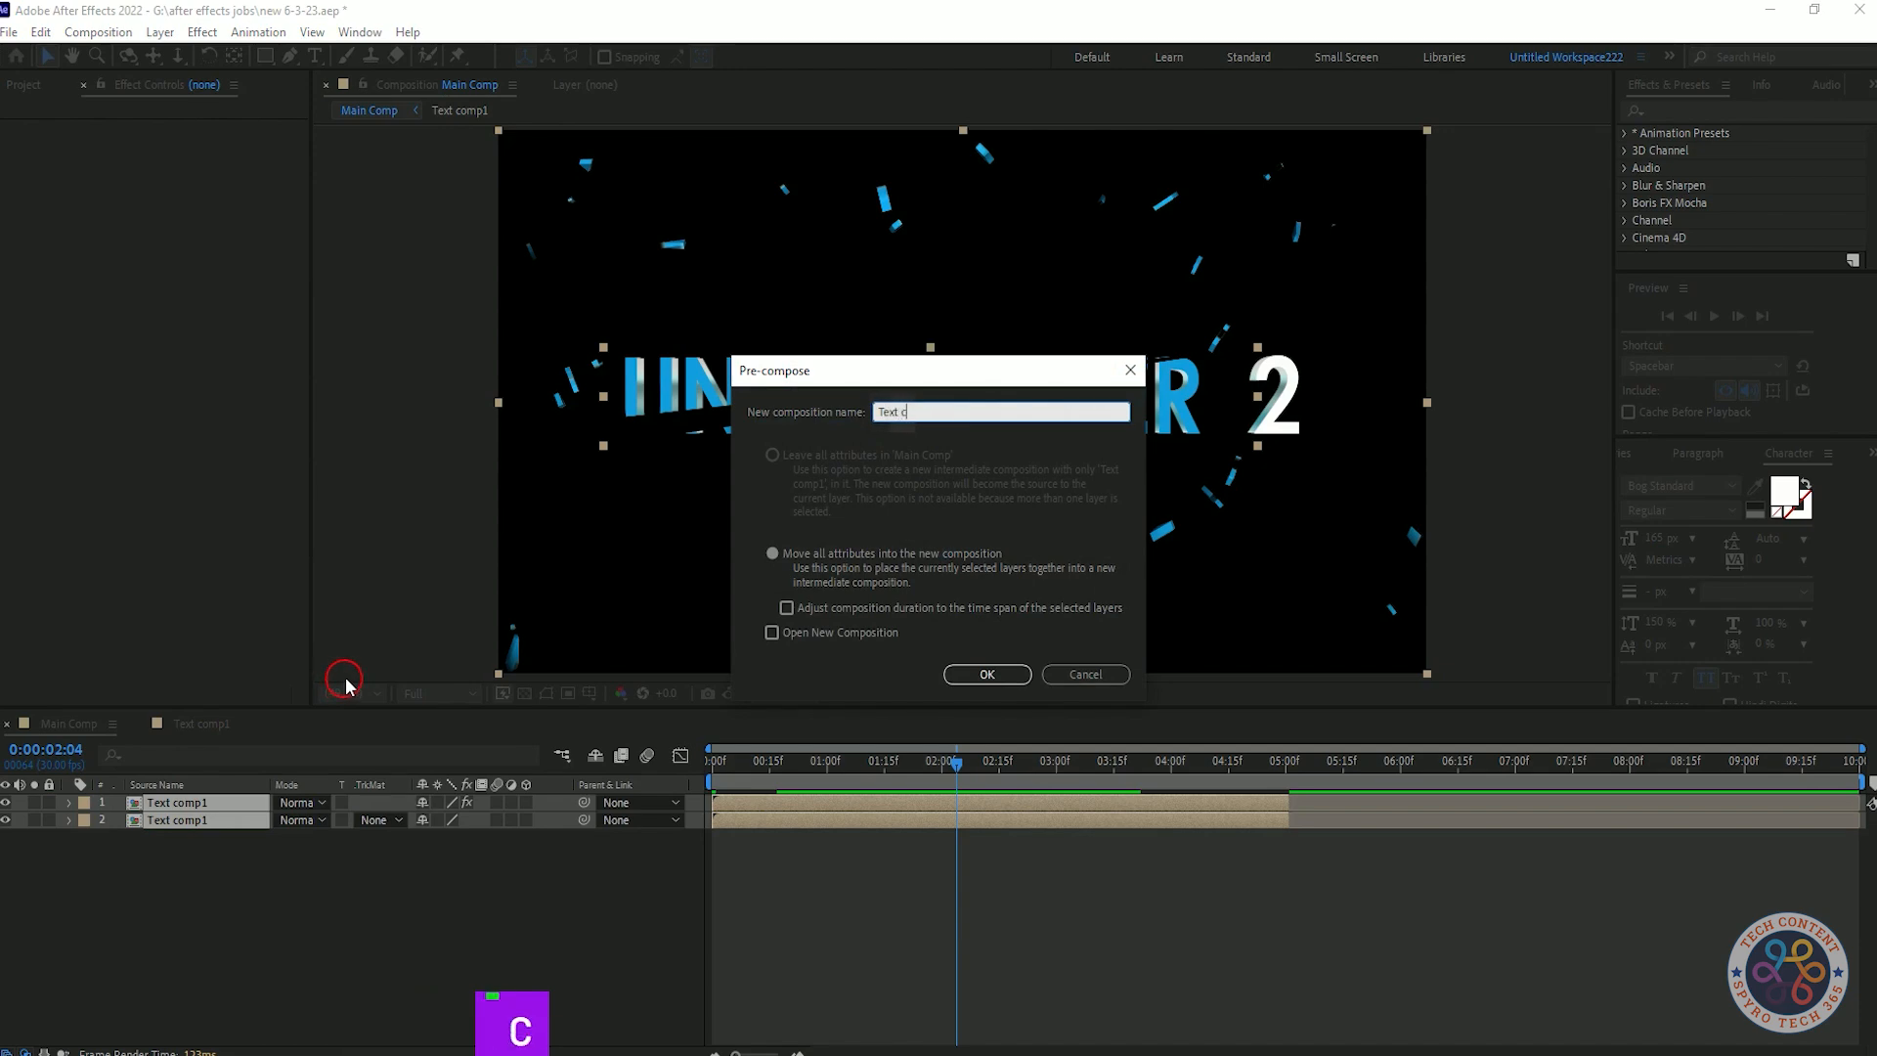
left_click(1007, 674)
- Scrub Text comp2 from its end back to the first frame and save the project
left_click(733, 860)
left_click(1290, 763)
left_click_drag(1292, 765, 143, 1017)
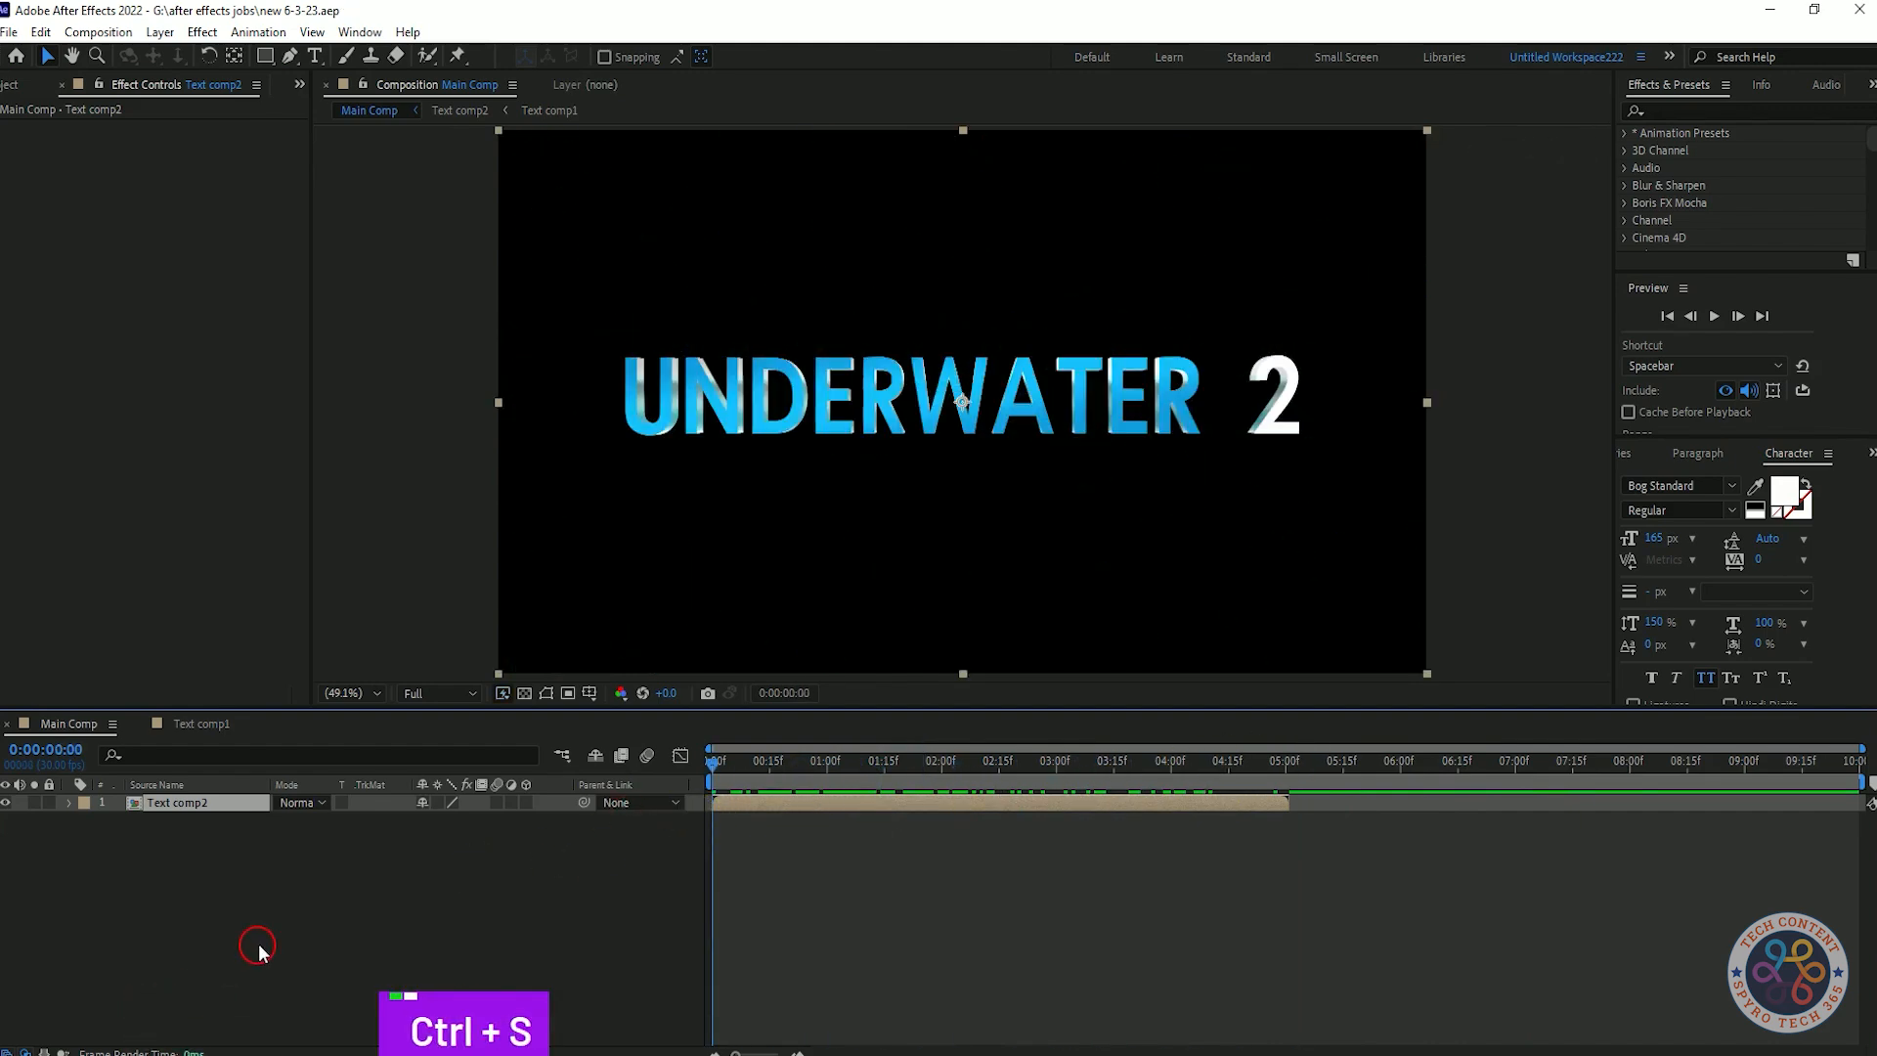
- Add Text comp1 from the project 02 folder above Text comp2 in the Main Comp and hide it
left_click(299, 84)
left_click(314, 106)
left_click(193, 555)
left_click_drag(98, 328, 155, 799)
left_click(5, 803)
left_click(203, 808)
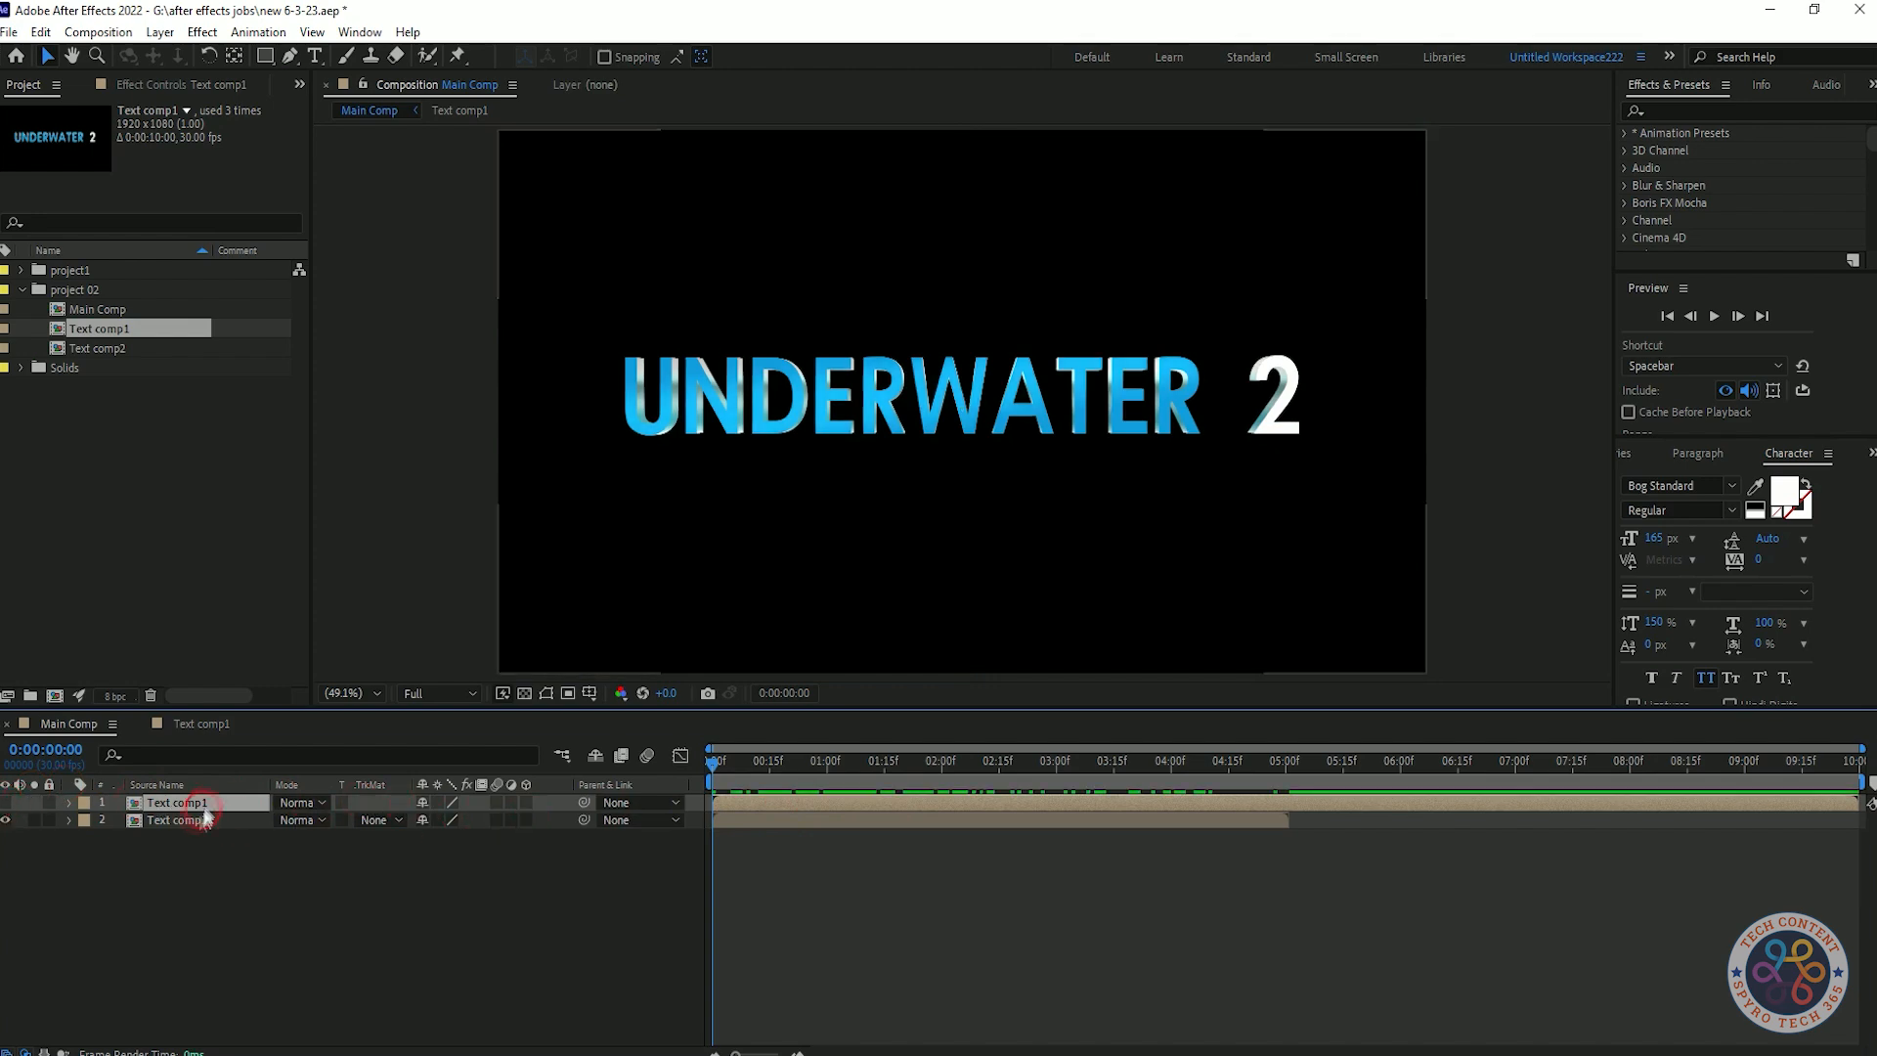
left_click(122, 846)
- Move to frame 10 and apply the Posterize Time effect to the Text comp2 layer
mouse_move(714, 763)
left_mouse_down()
mouse_move(929, 767)
mouse_move(750, 766)
left_mouse_up()
left_click(805, 821)
left_click(1756, 112)
type("post")
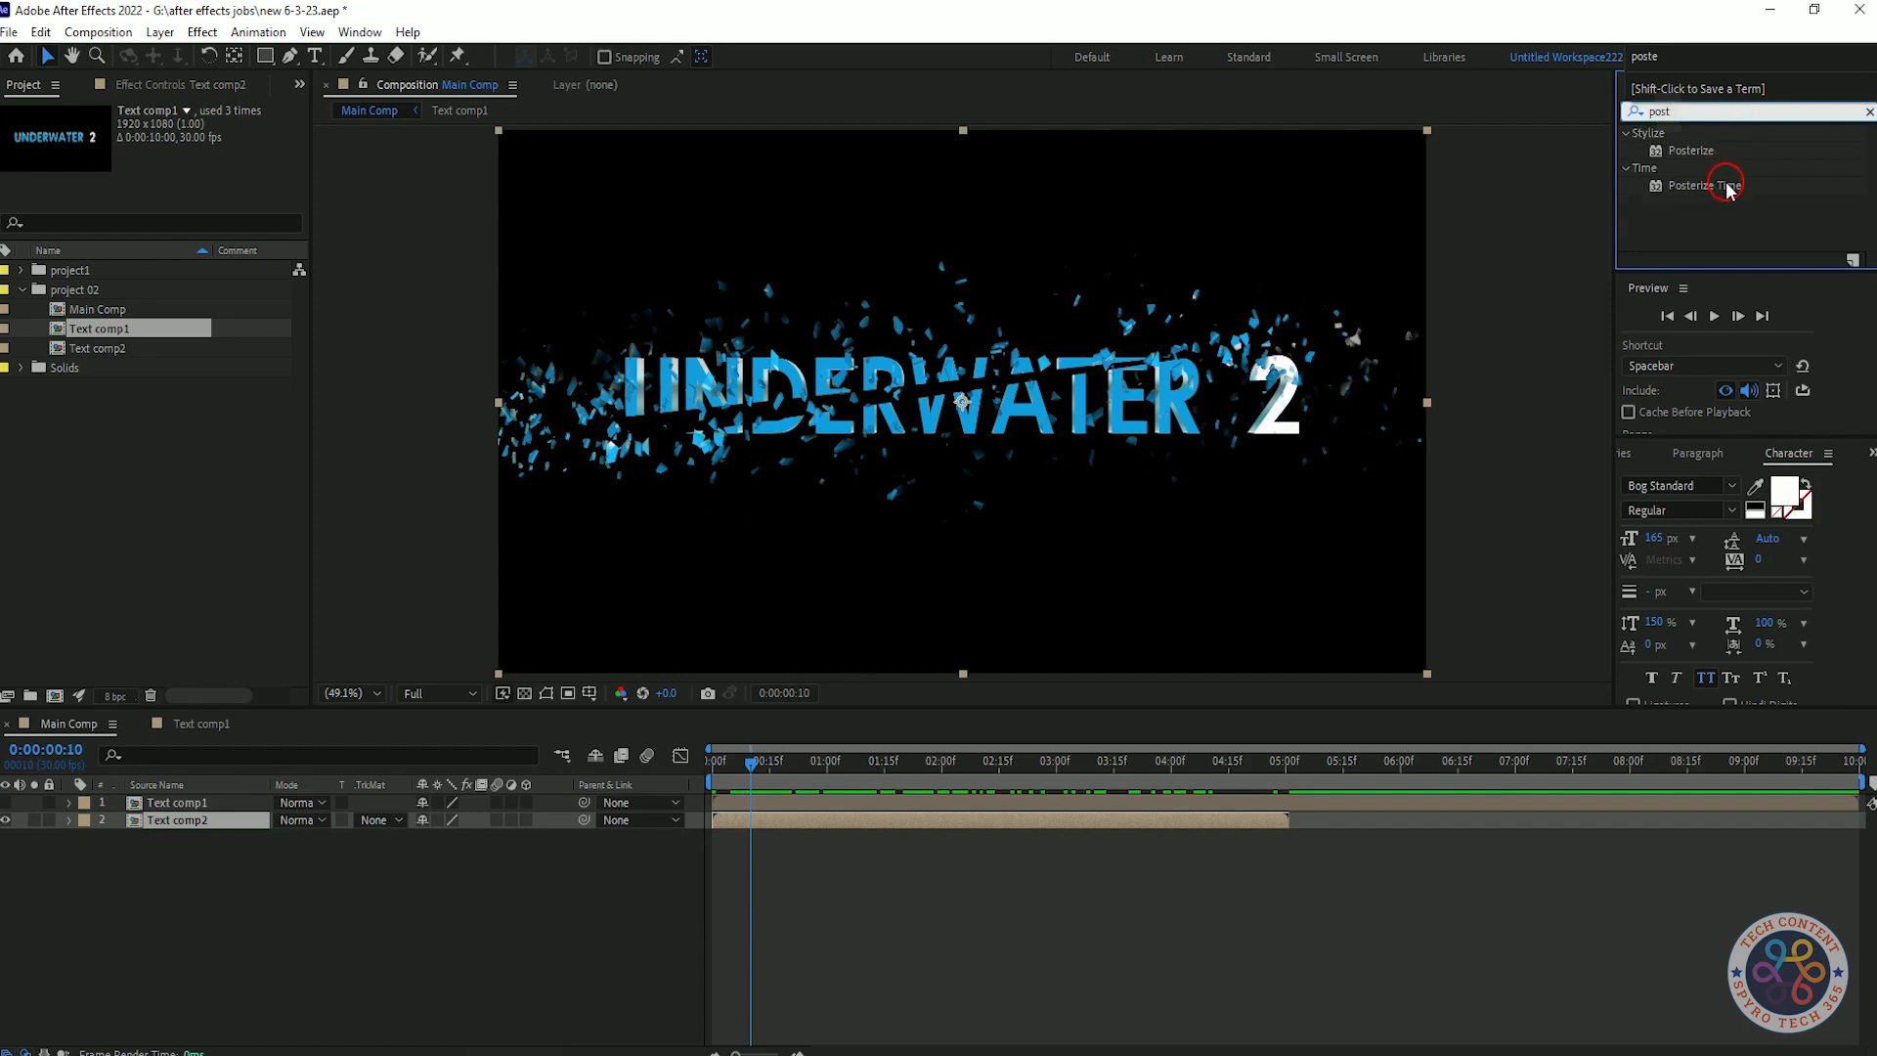
left_click_drag(1727, 186, 203, 819)
- Set Posterize Time's Frame Rate to 14.7 and preview the shatter from the first frame
left_click_drag(178, 145, 117, 167)
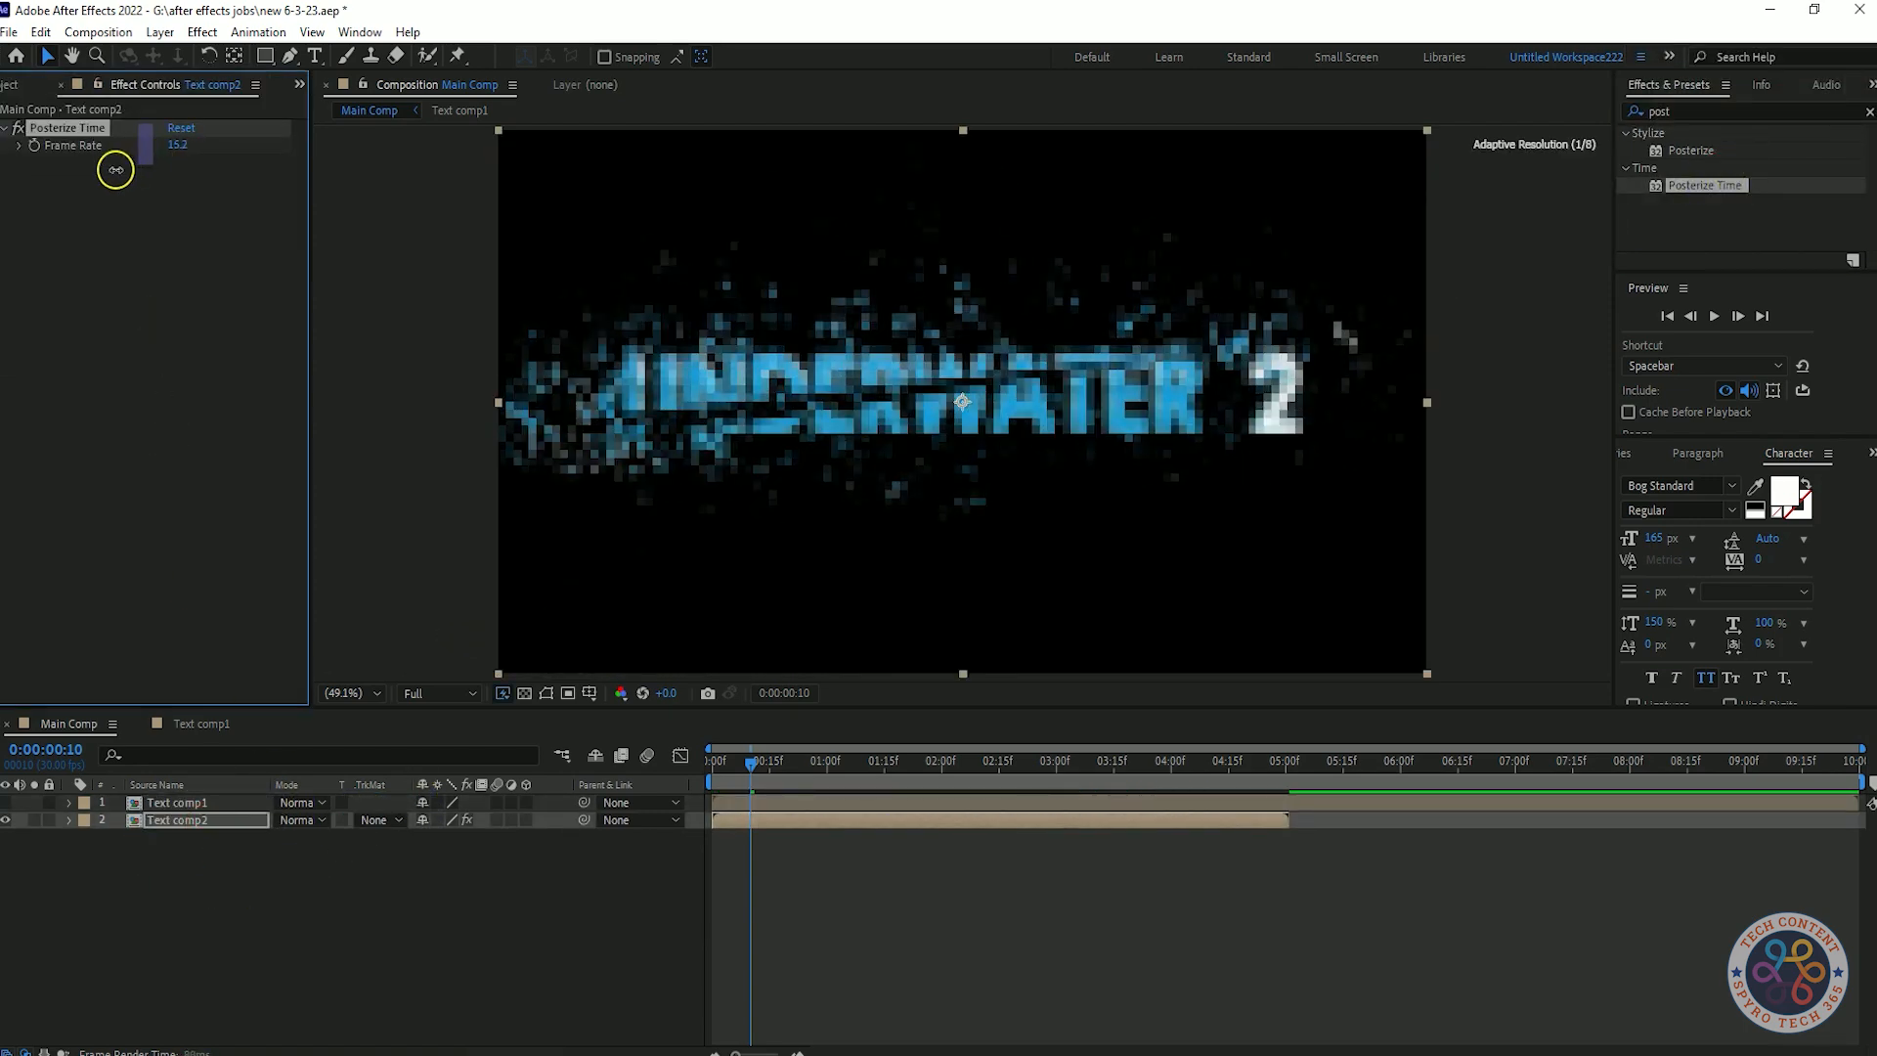
left_click_drag(750, 762, 714, 762)
key("space")
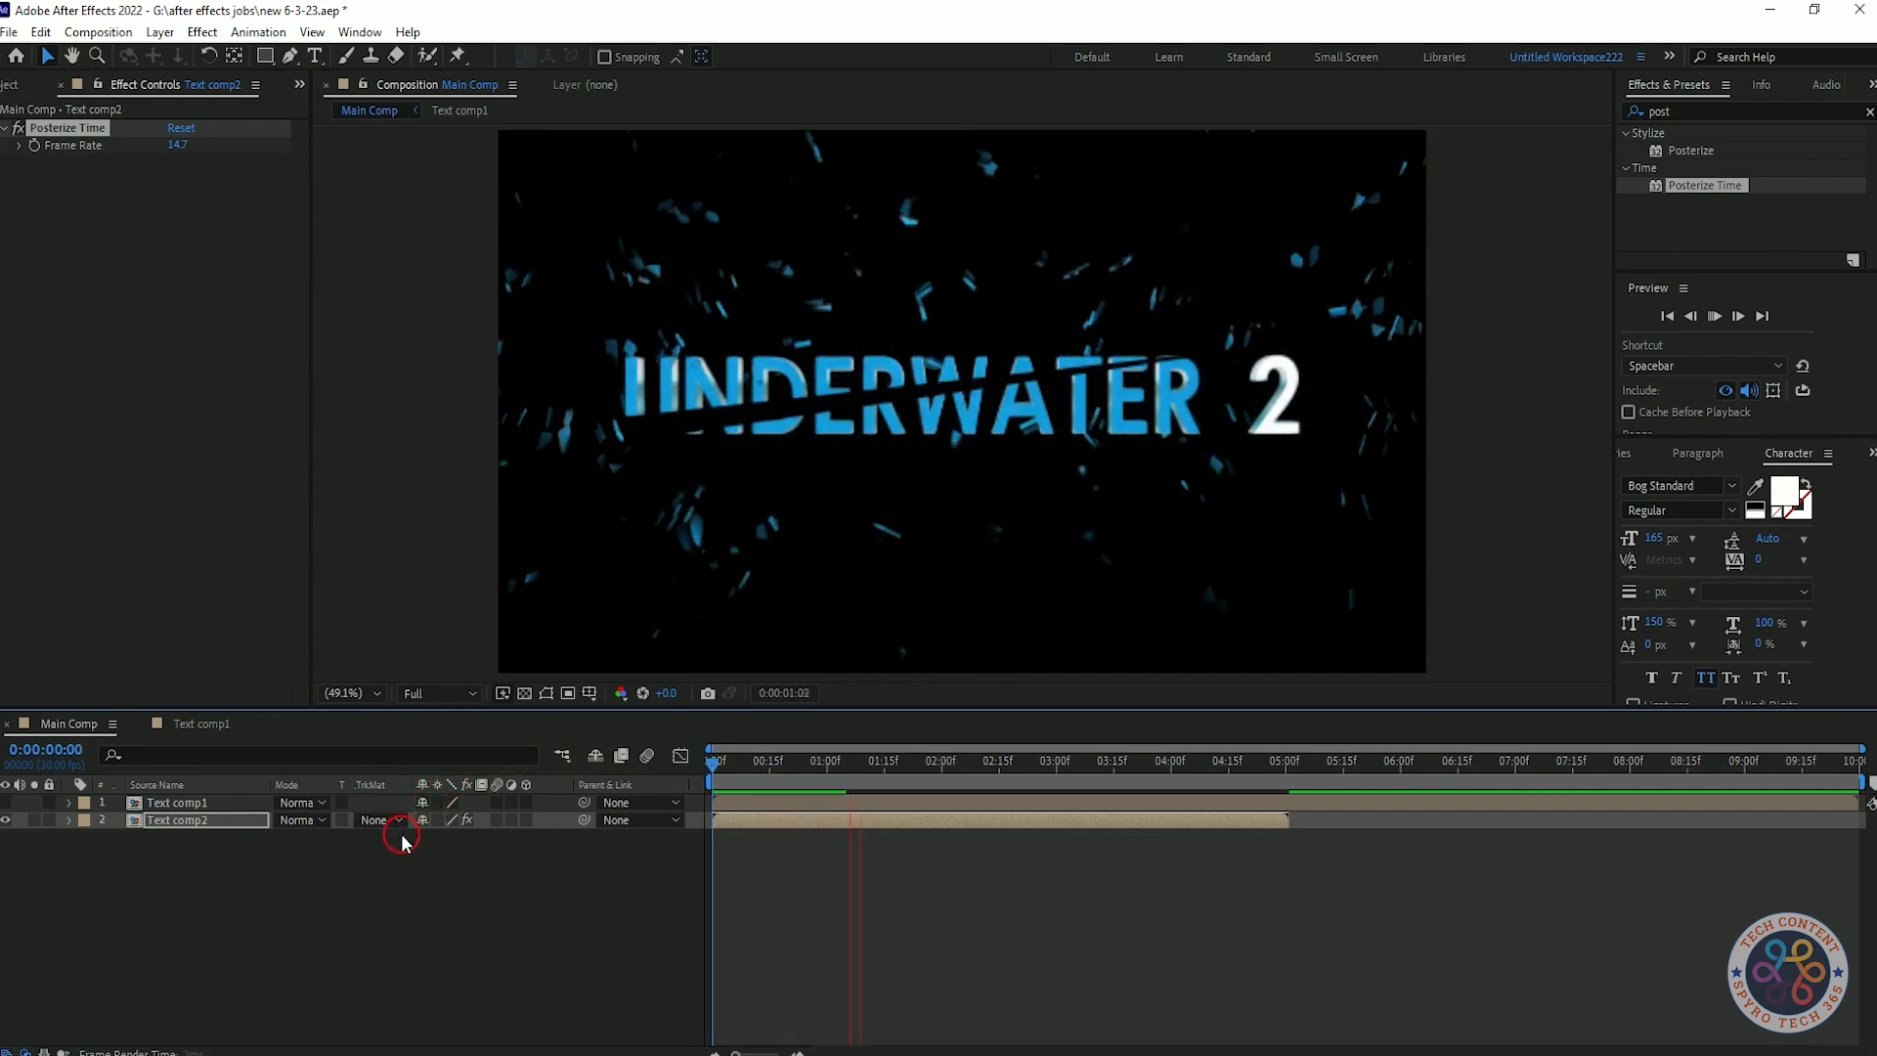
left_click(401, 838)
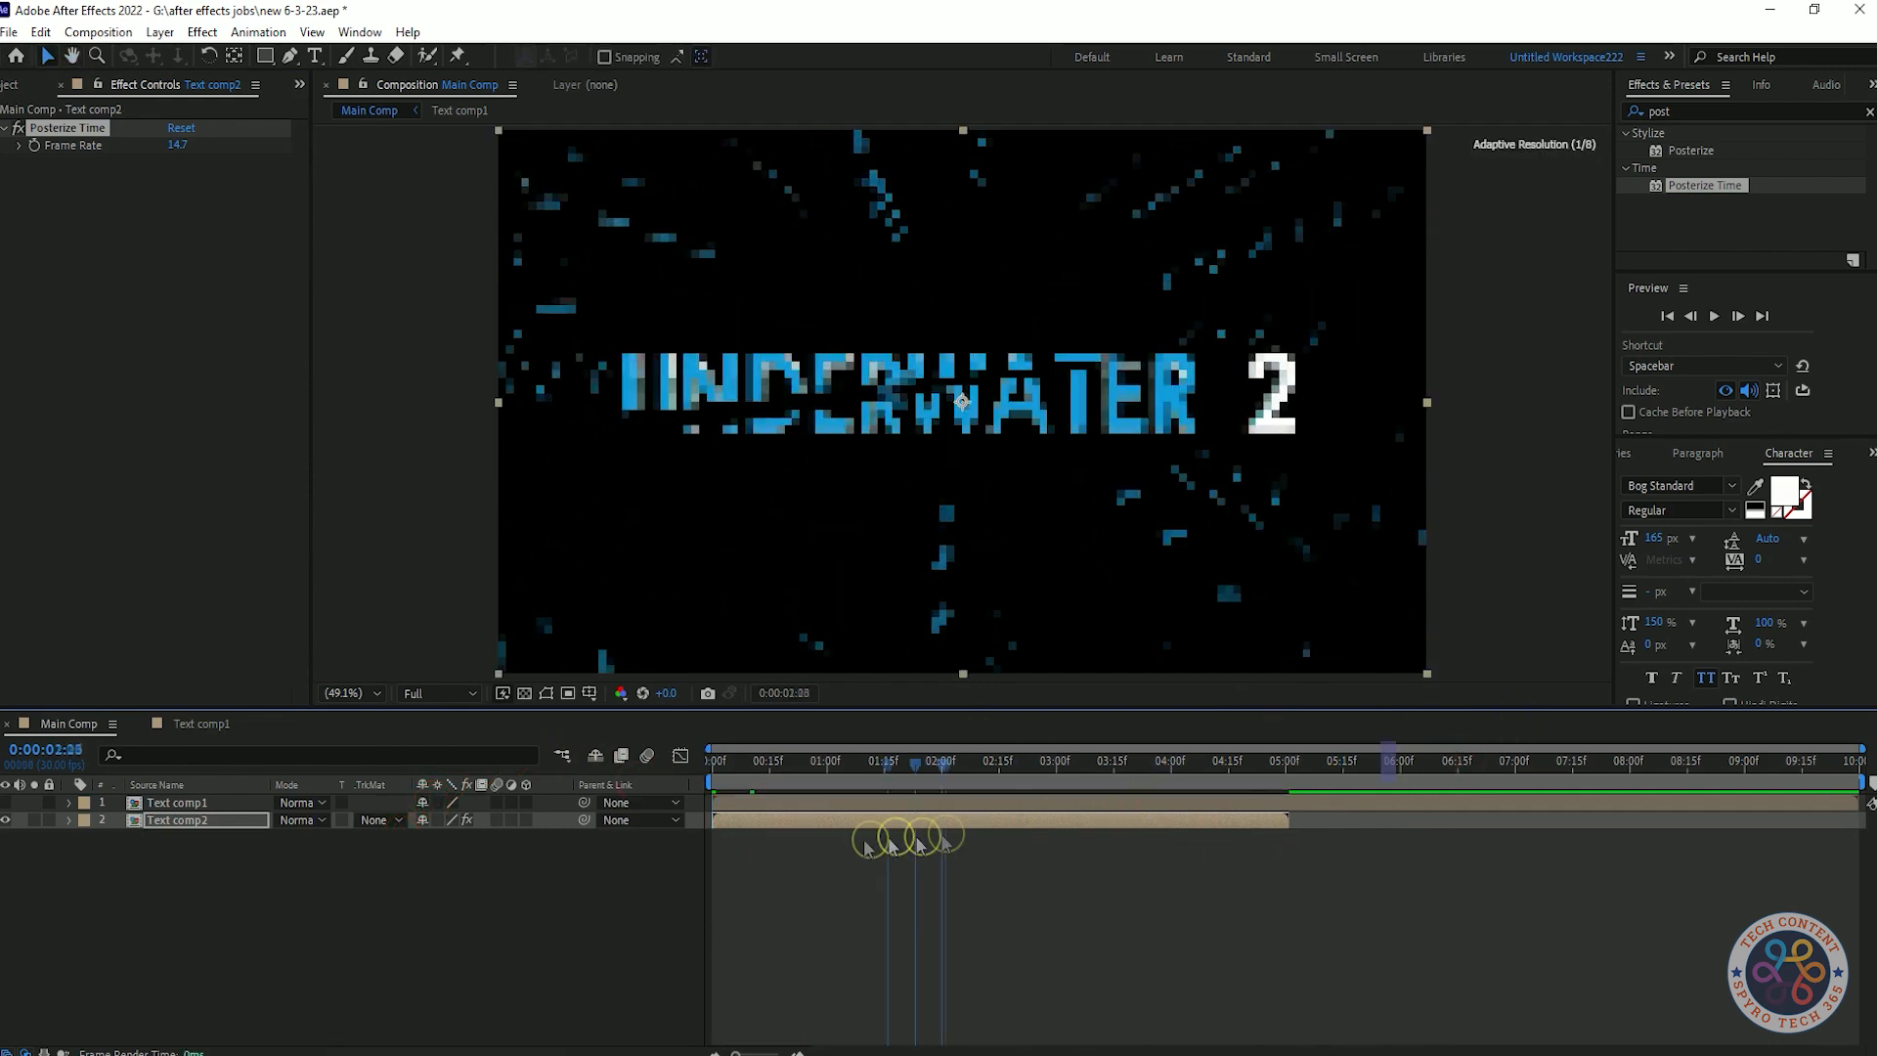
- Try a Posterize Time Frame Rate of 32.2 with a preview, then undo the change
left_click_drag(177, 144, 337, 132)
key("space")
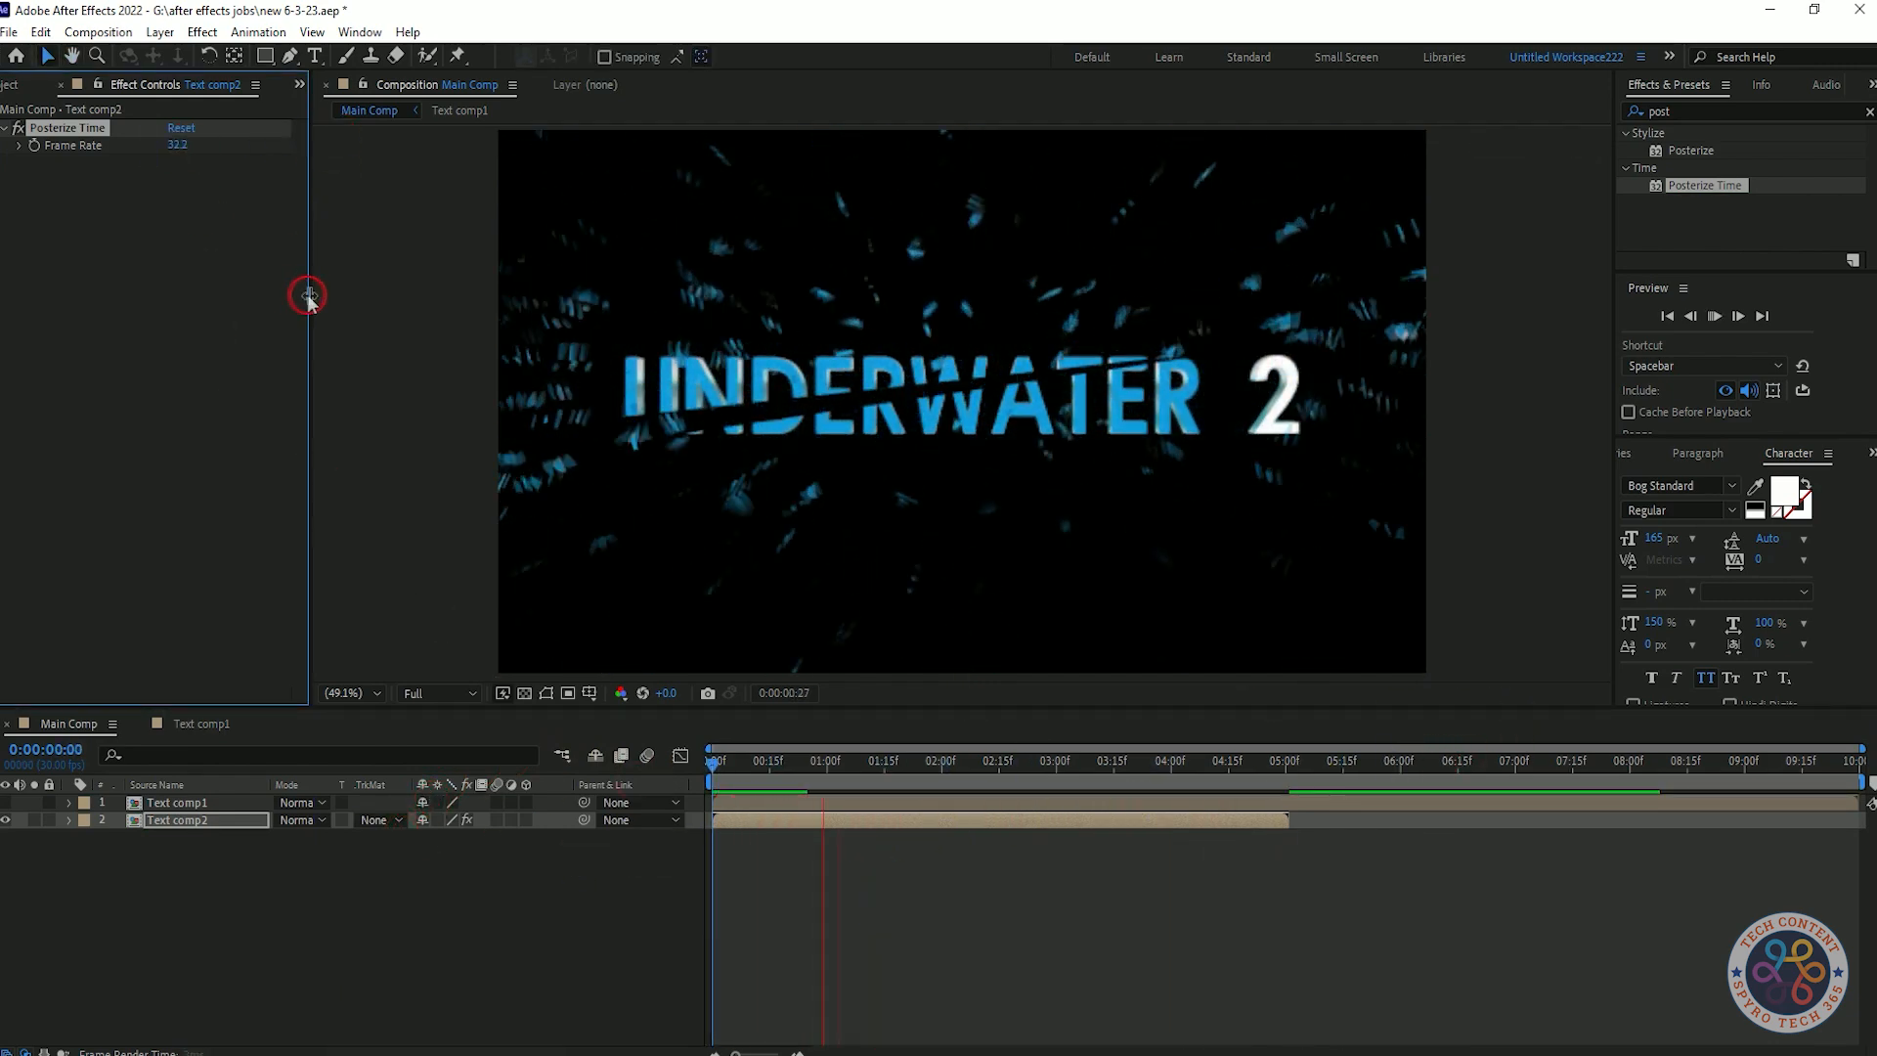
key("ctrl+z")
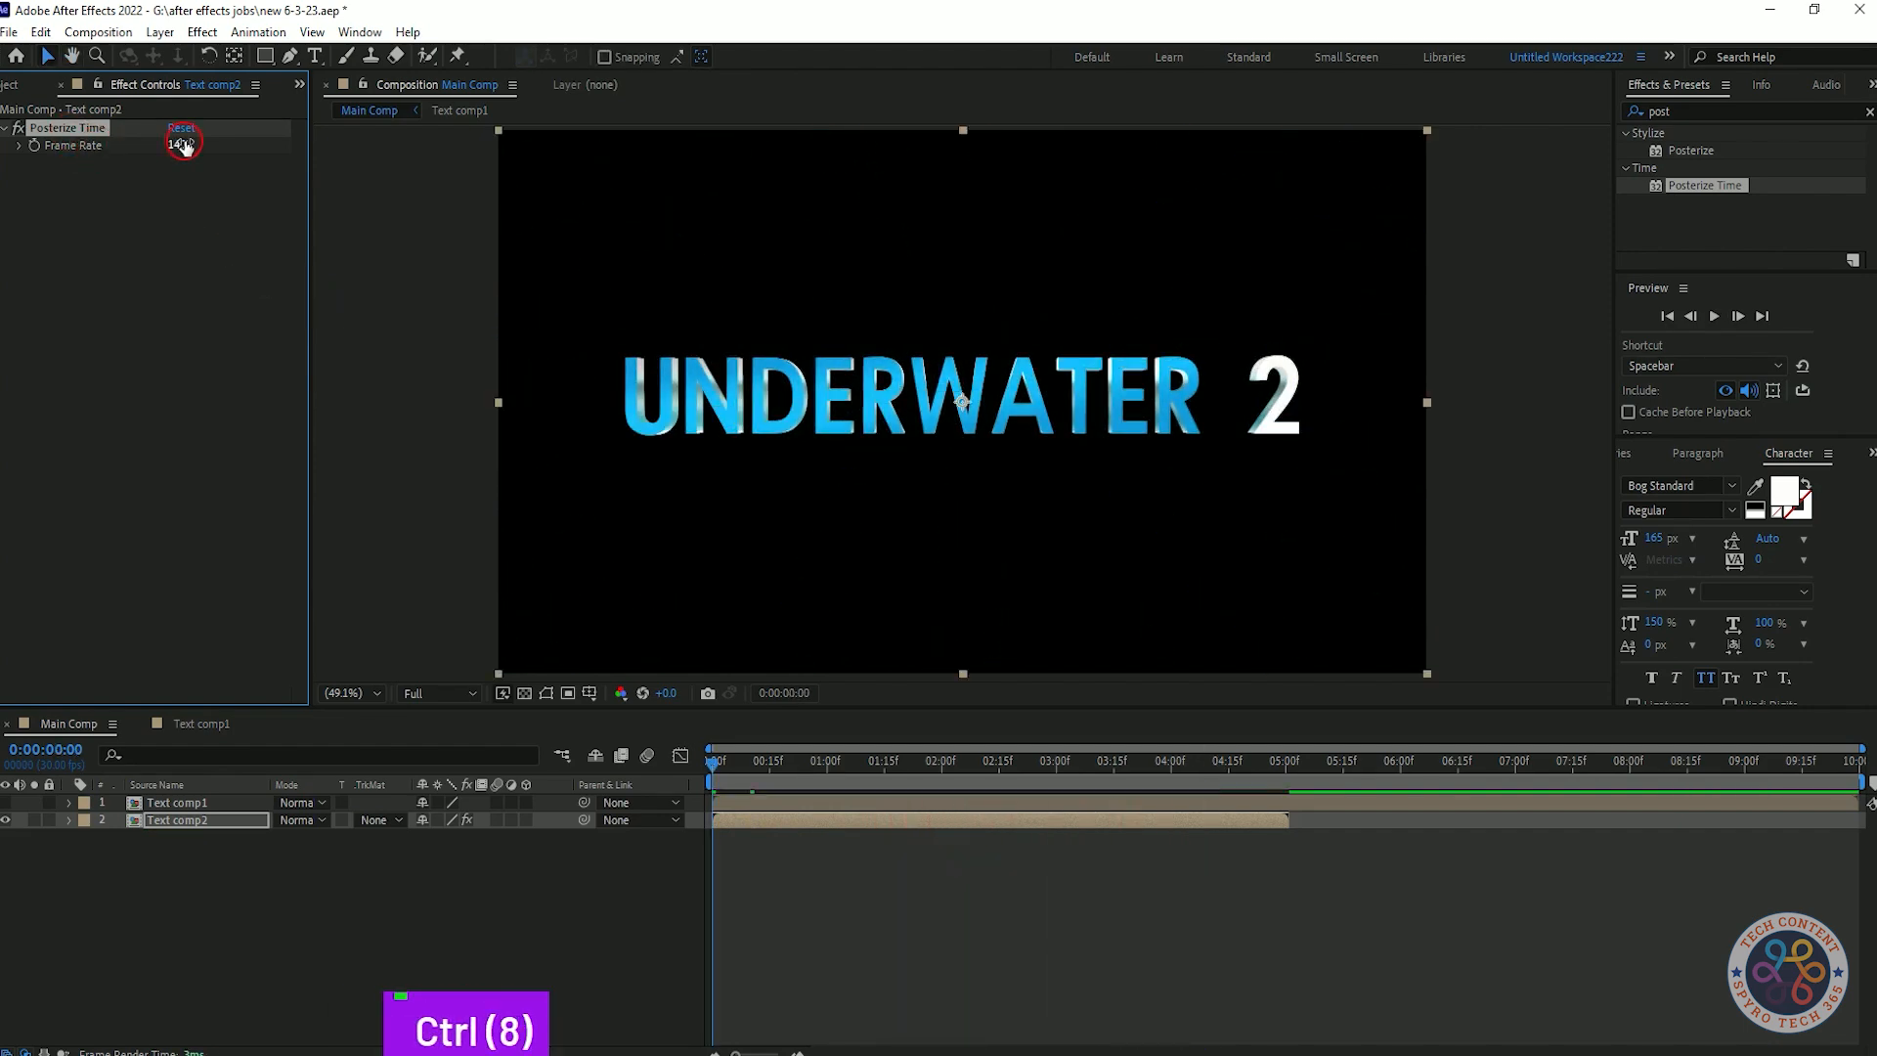
- Preview the shatter with a Posterize Time Frame Rate of 9.2, then undo the Posterize Time effect on Text comp2 entirely
key("space")
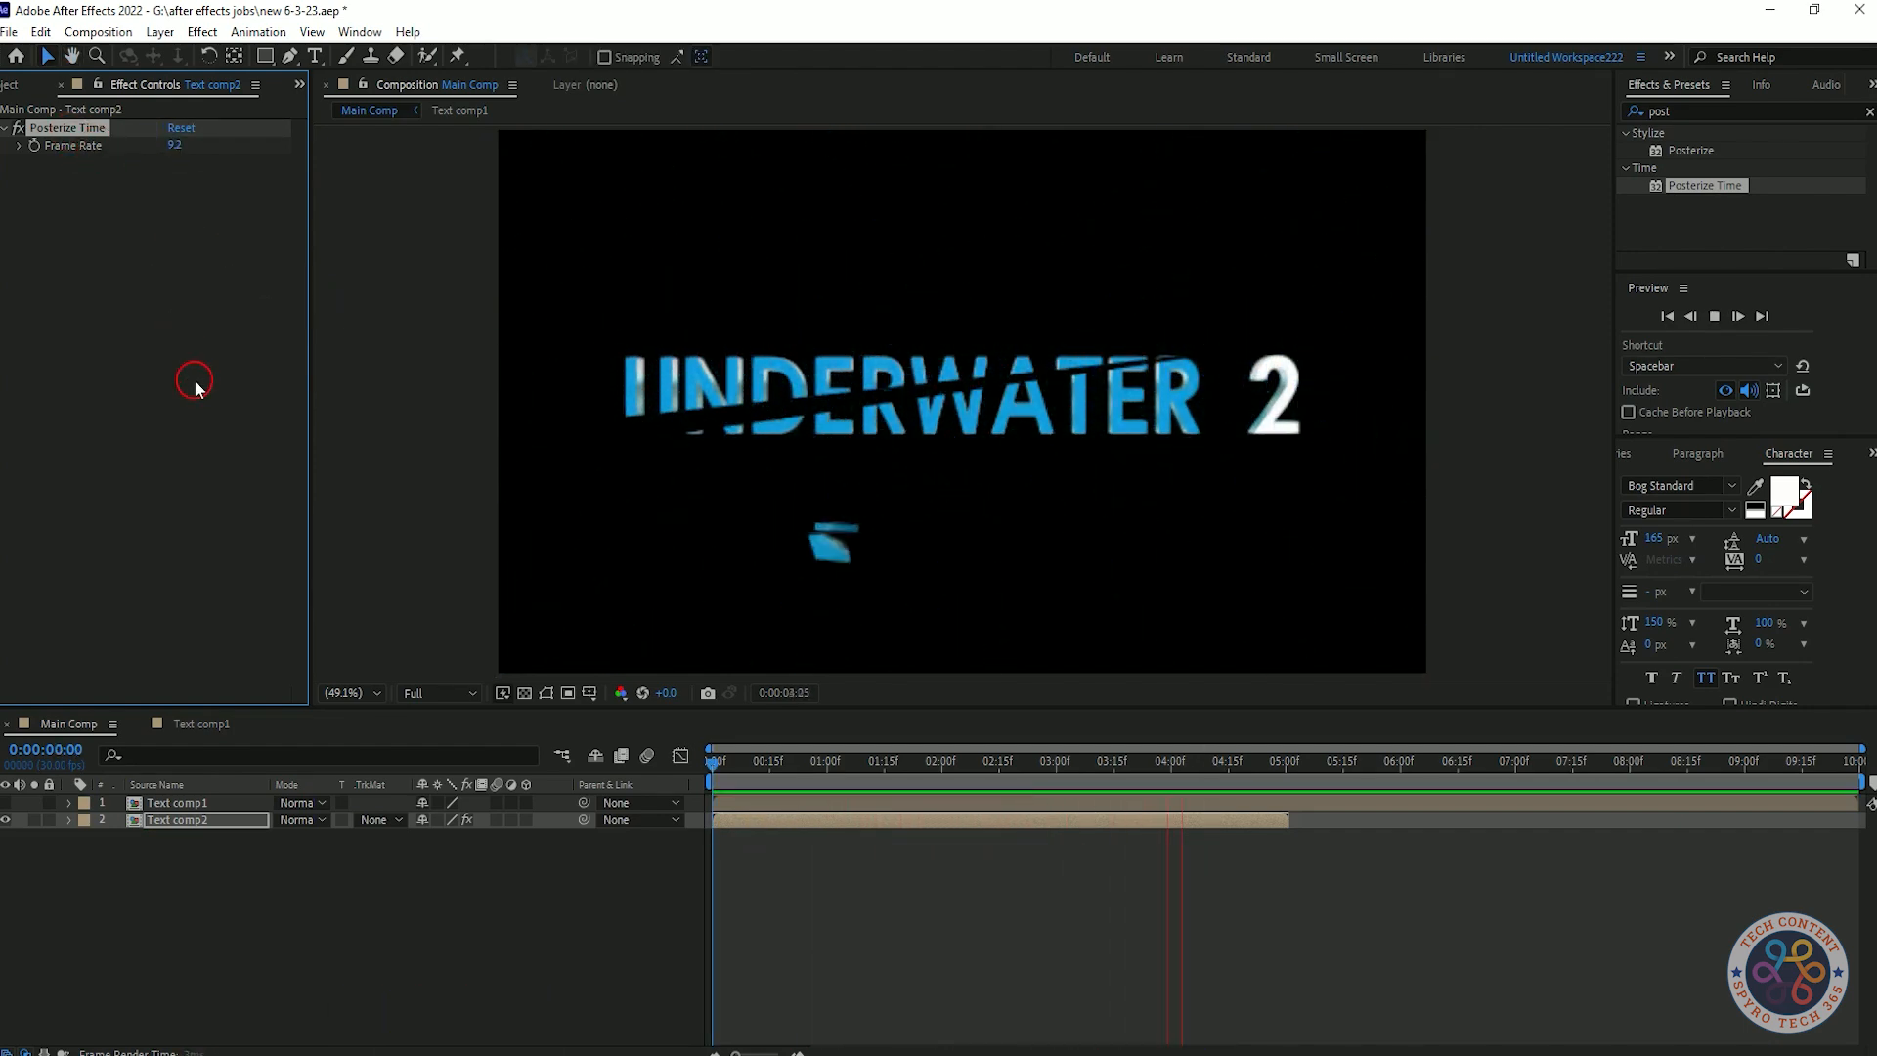
key("space")
key("ctrl+z")
key("ctrl+z")
key("ctrl+z")
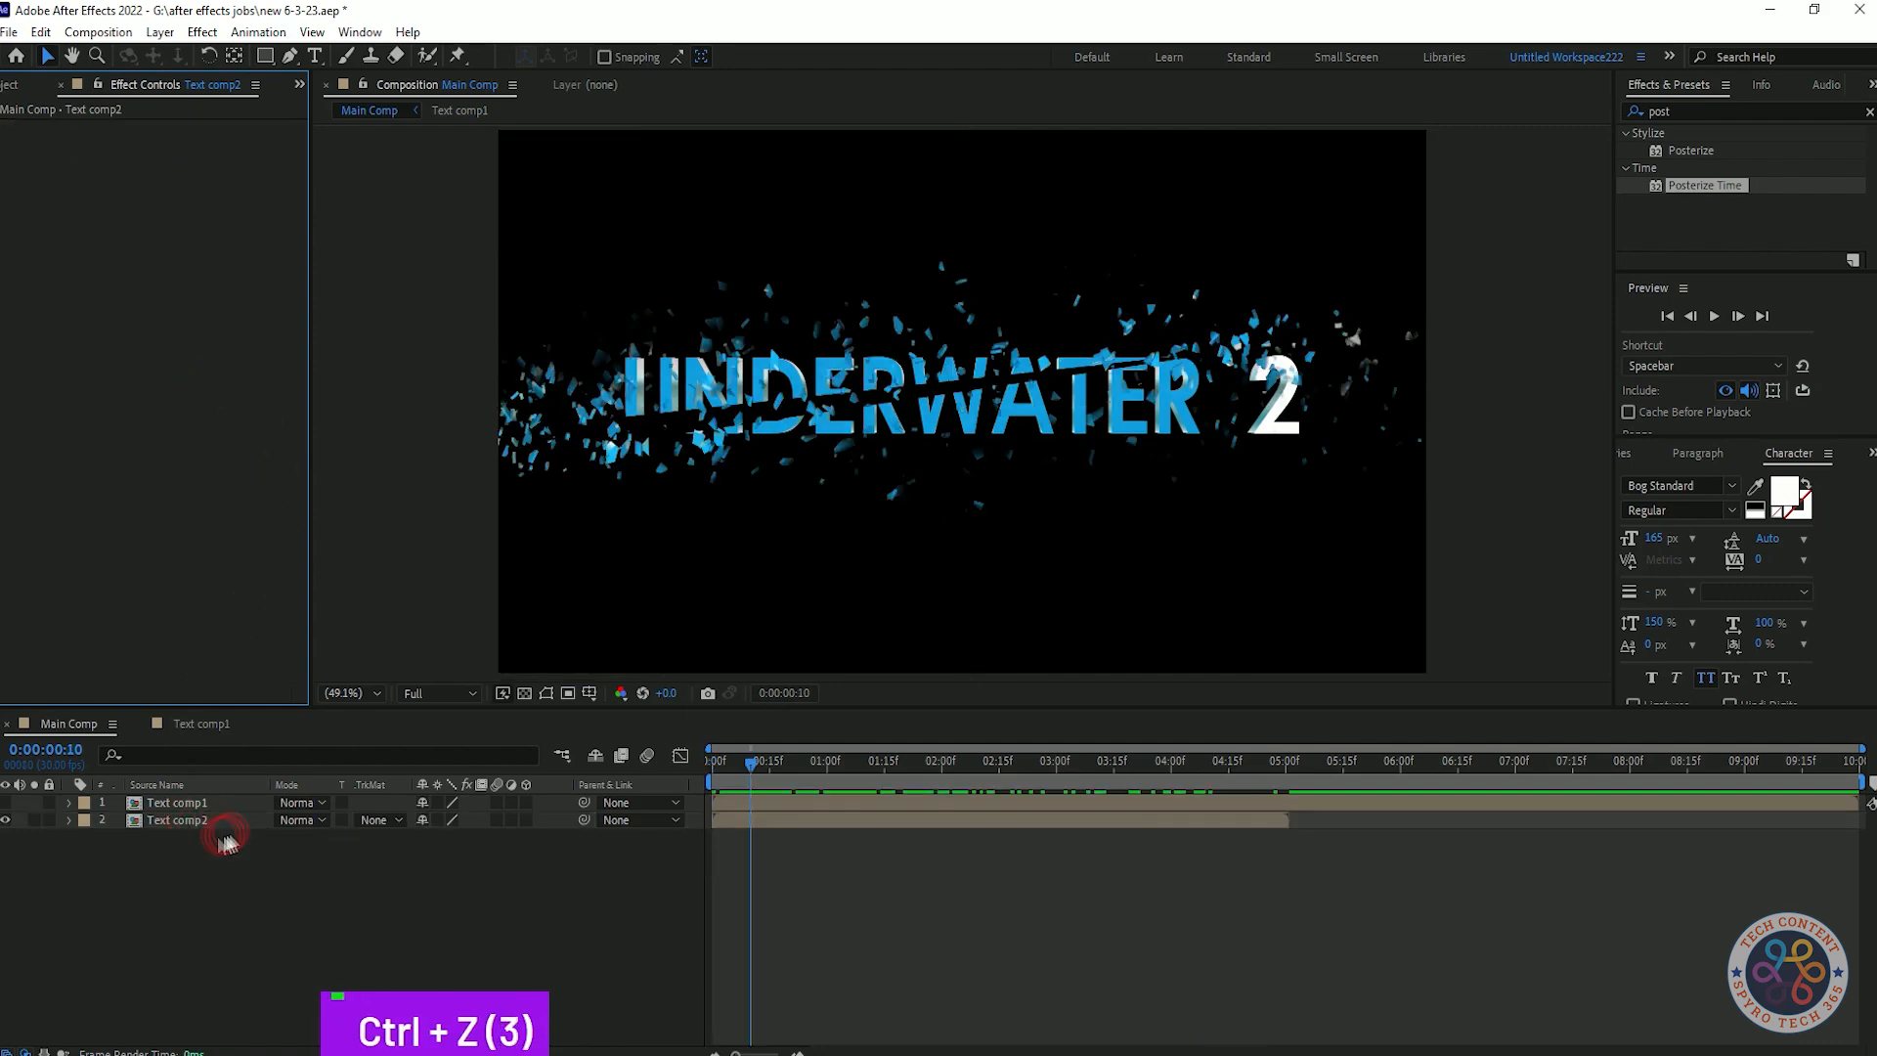
- Time-stretch Text comp2 with a Stretch Factor of 60% and preview the faster shatter
right_click(238, 833)
mouse_move(371, 344)
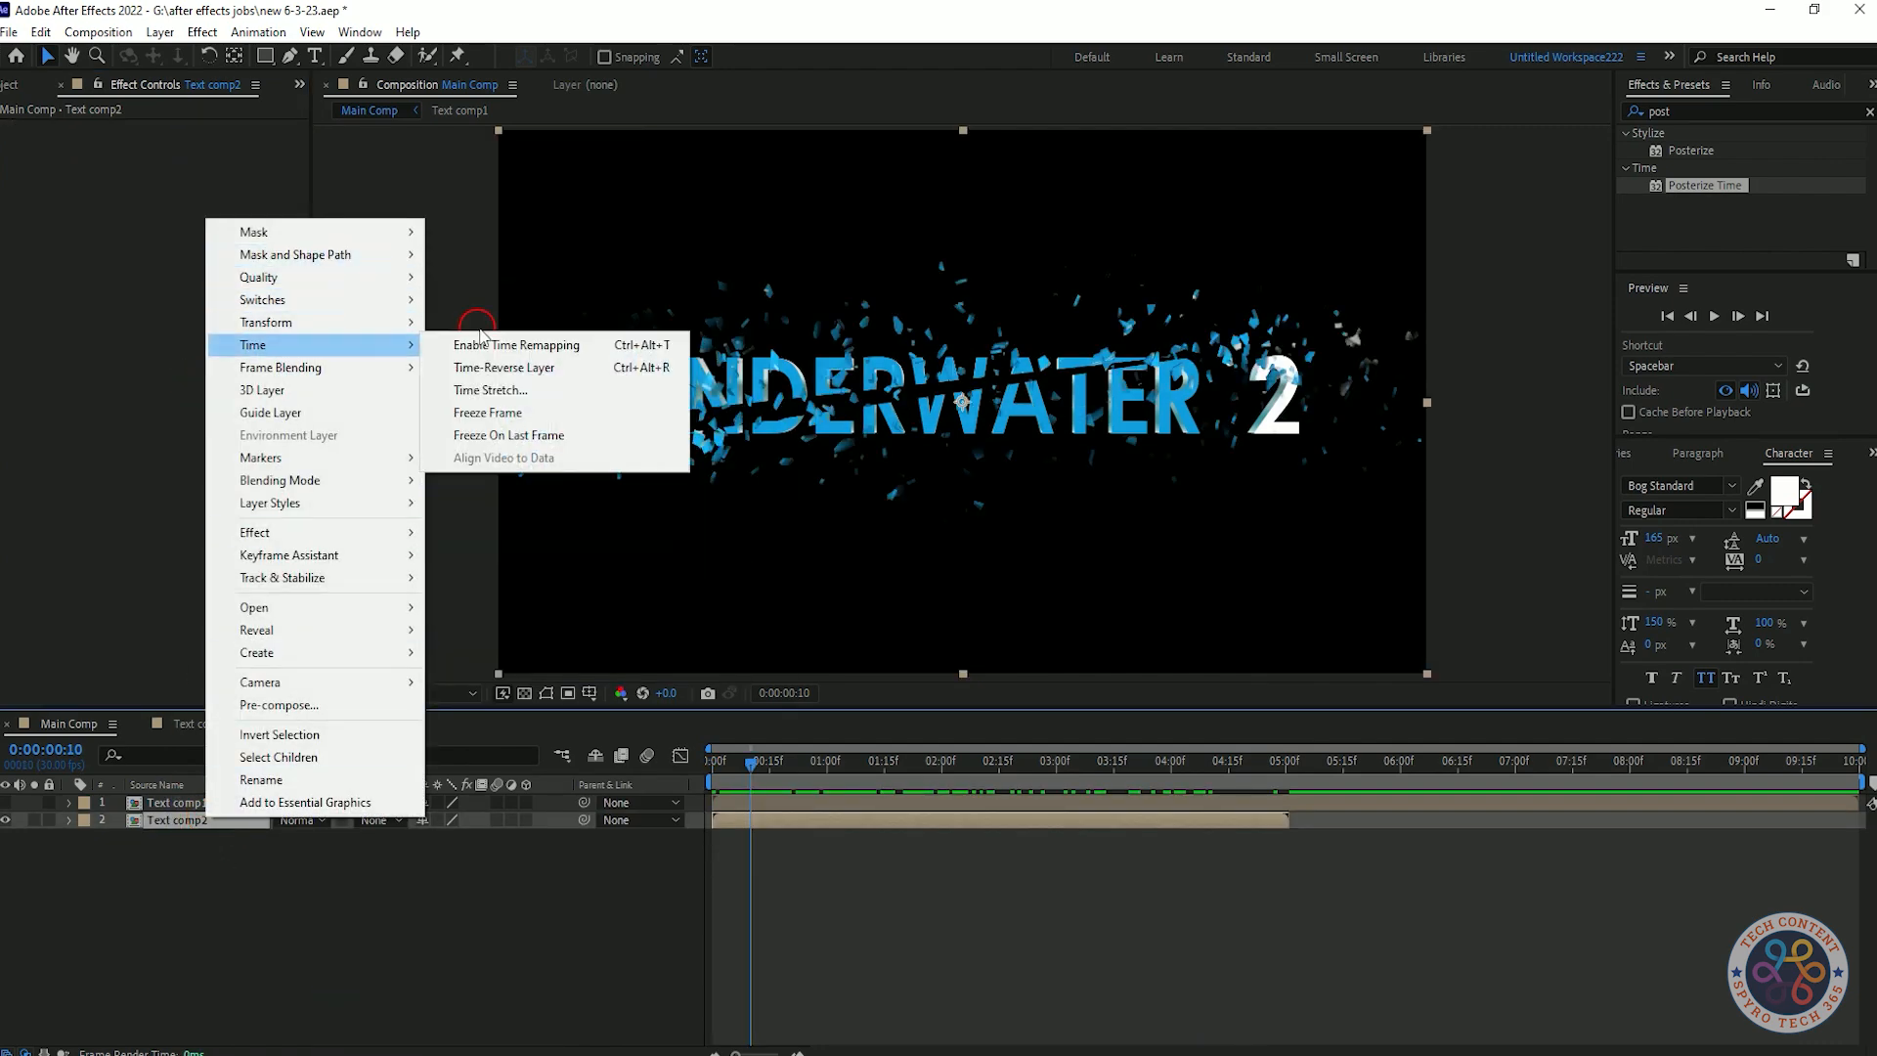
left_click(490, 390)
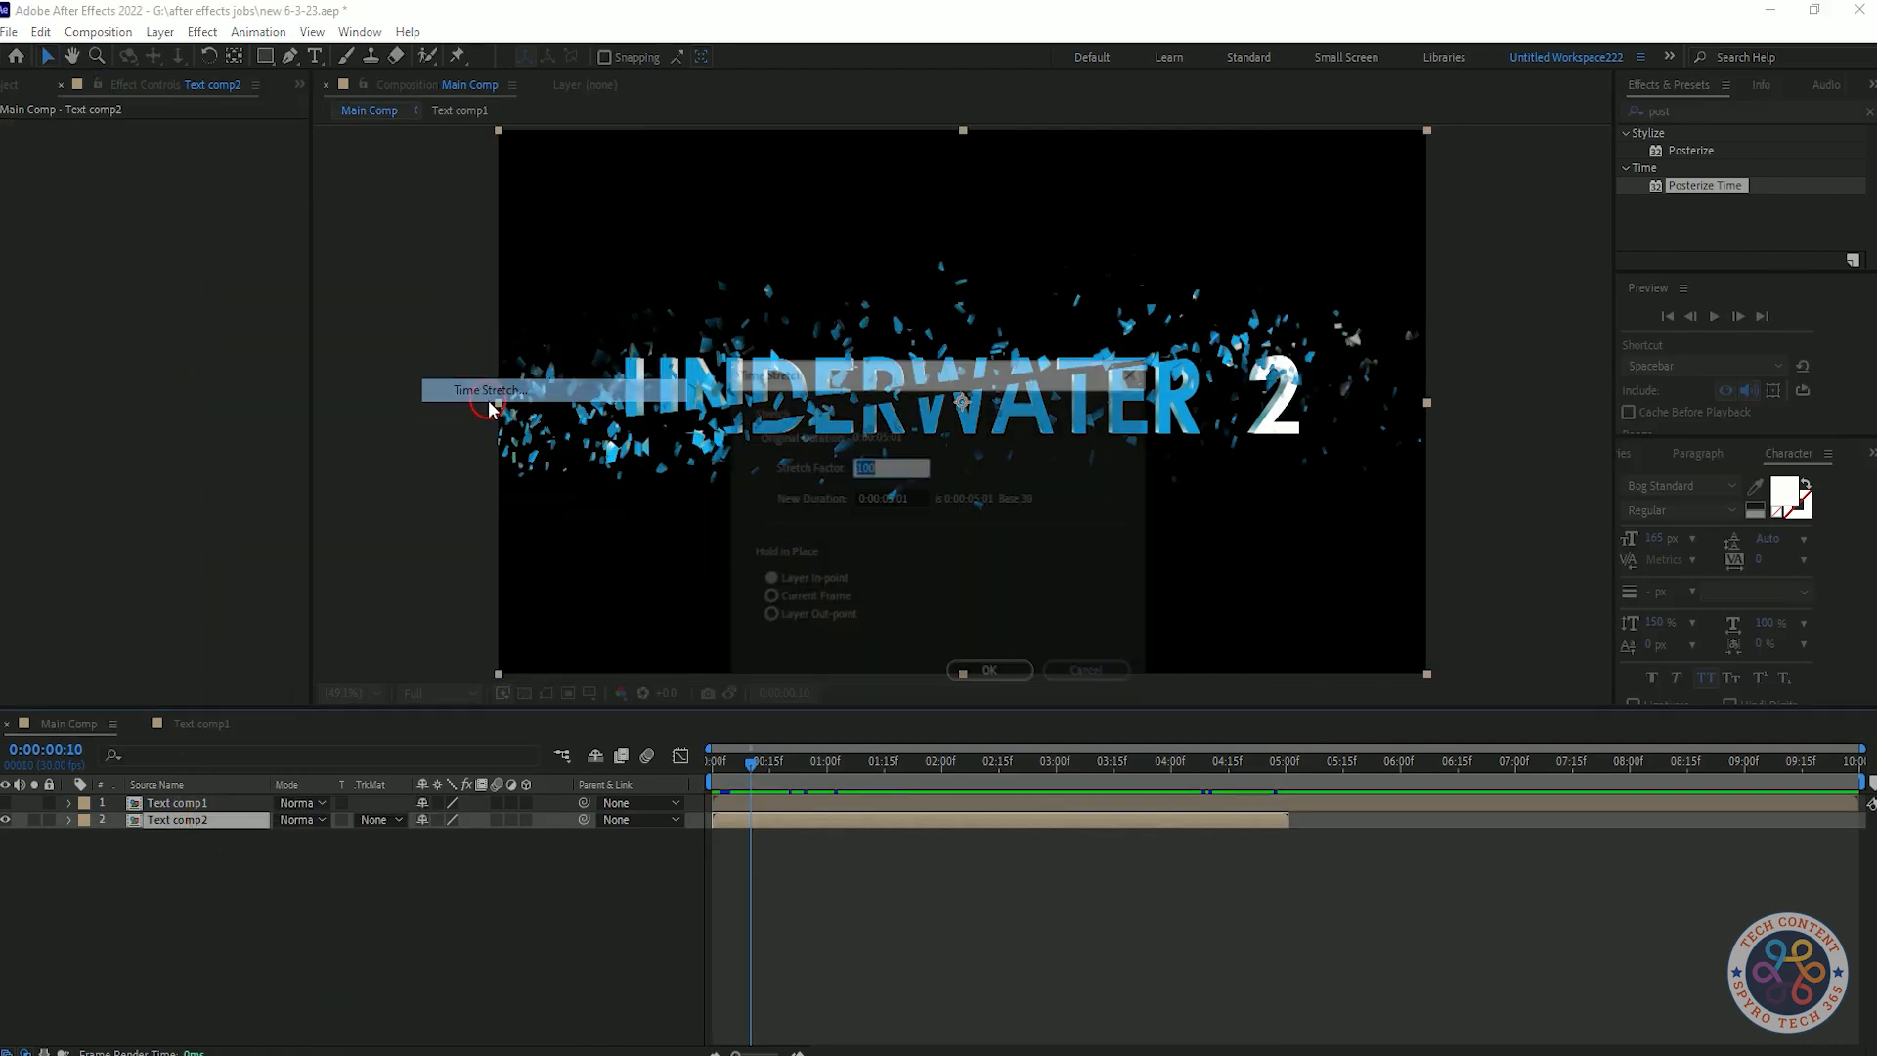
left_click(982, 486)
type("1")
key("BackSpace")
type("70")
double_click(878, 467)
type("60")
key("BackSpace")
left_click(990, 674)
key("space")
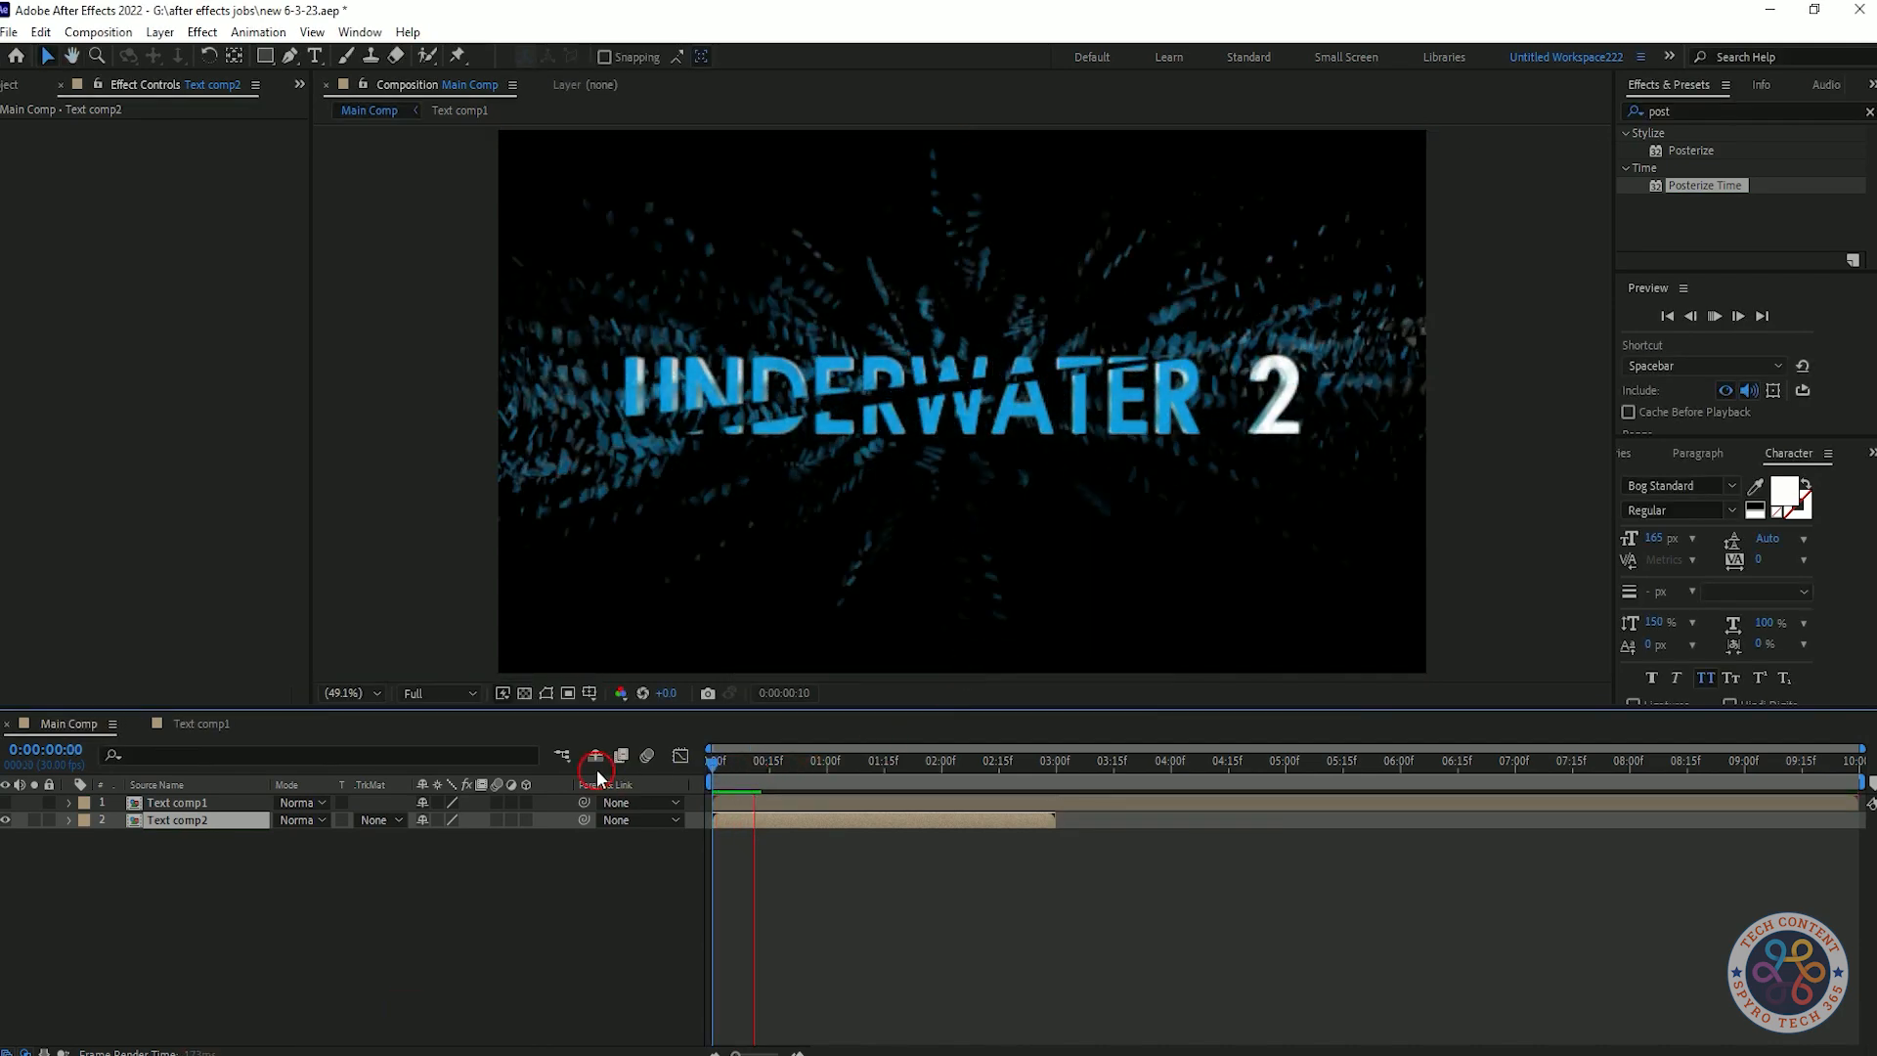
key("space")
- From the first frame, time-stretch Text comp2 to a new duration of 0:00:02:00 and preview it
left_click_drag(933, 770, 711, 782)
right_click(209, 821)
mouse_move(373, 348)
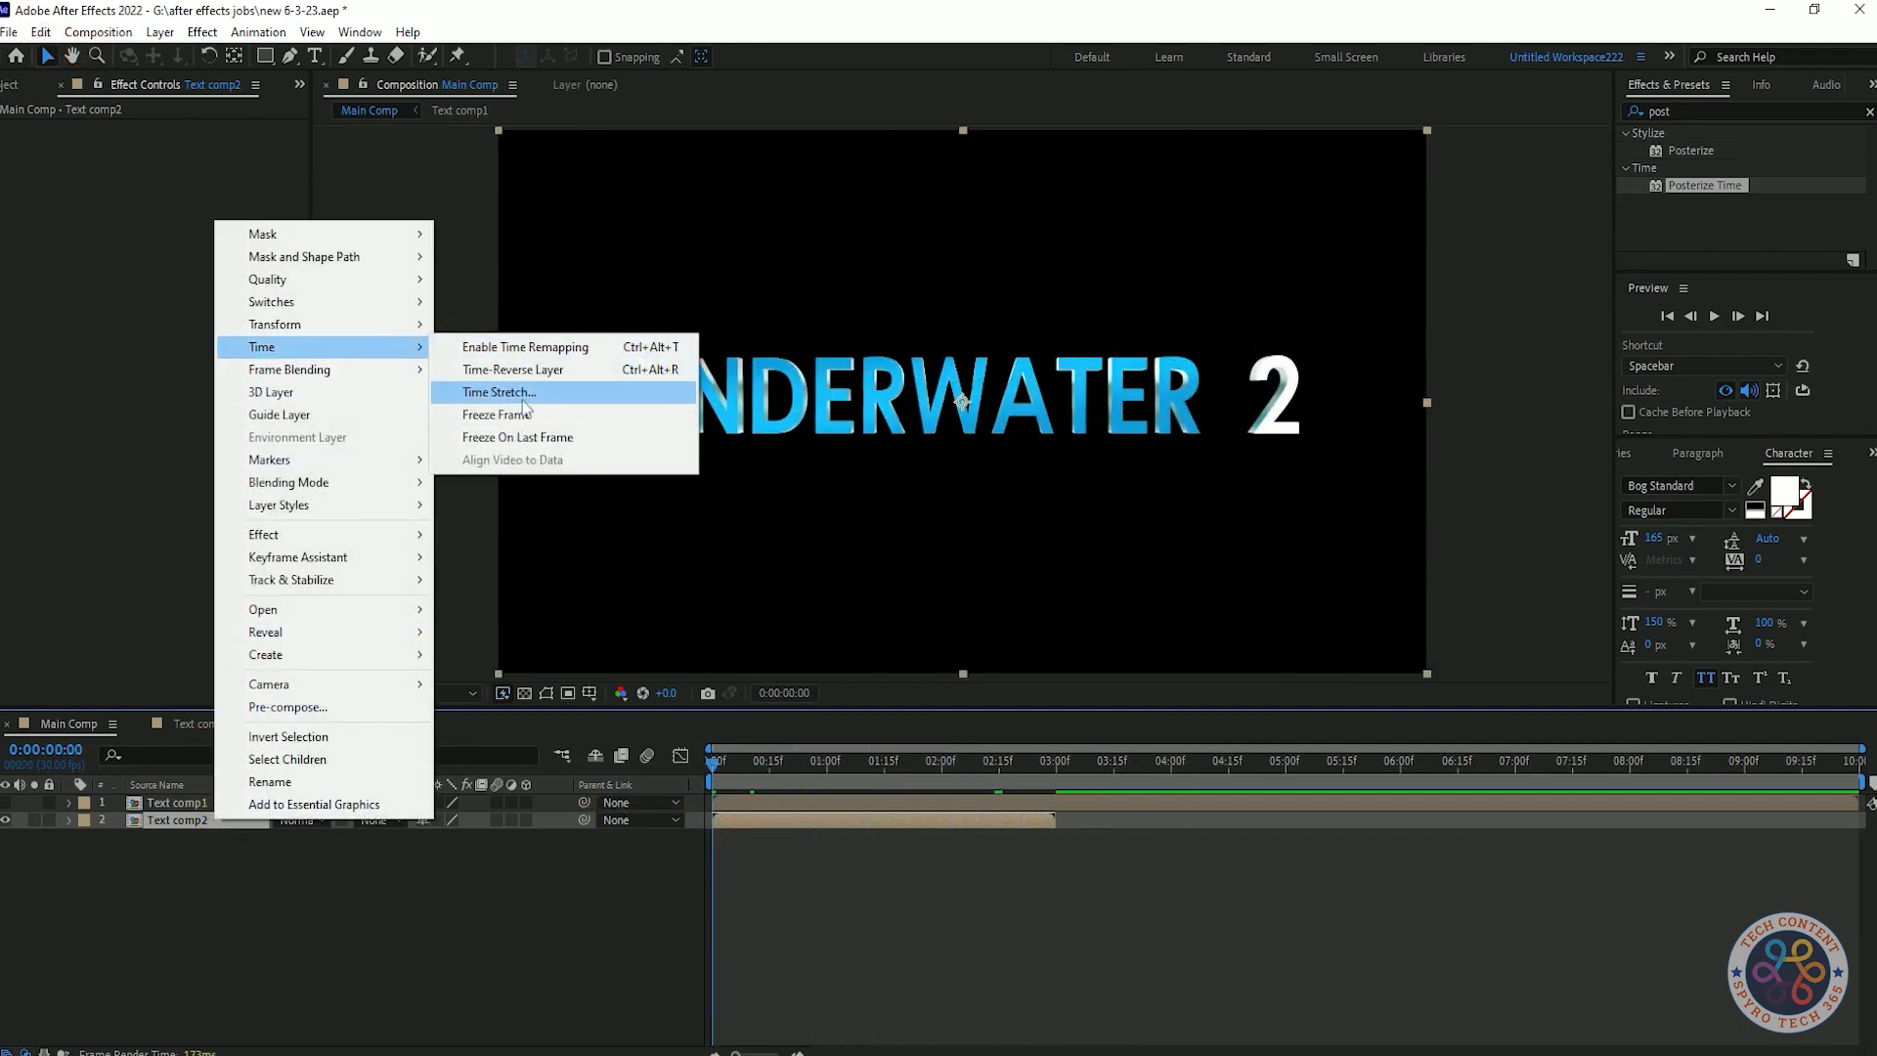
left_click(579, 390)
key("BackSpace")
type("2:00")
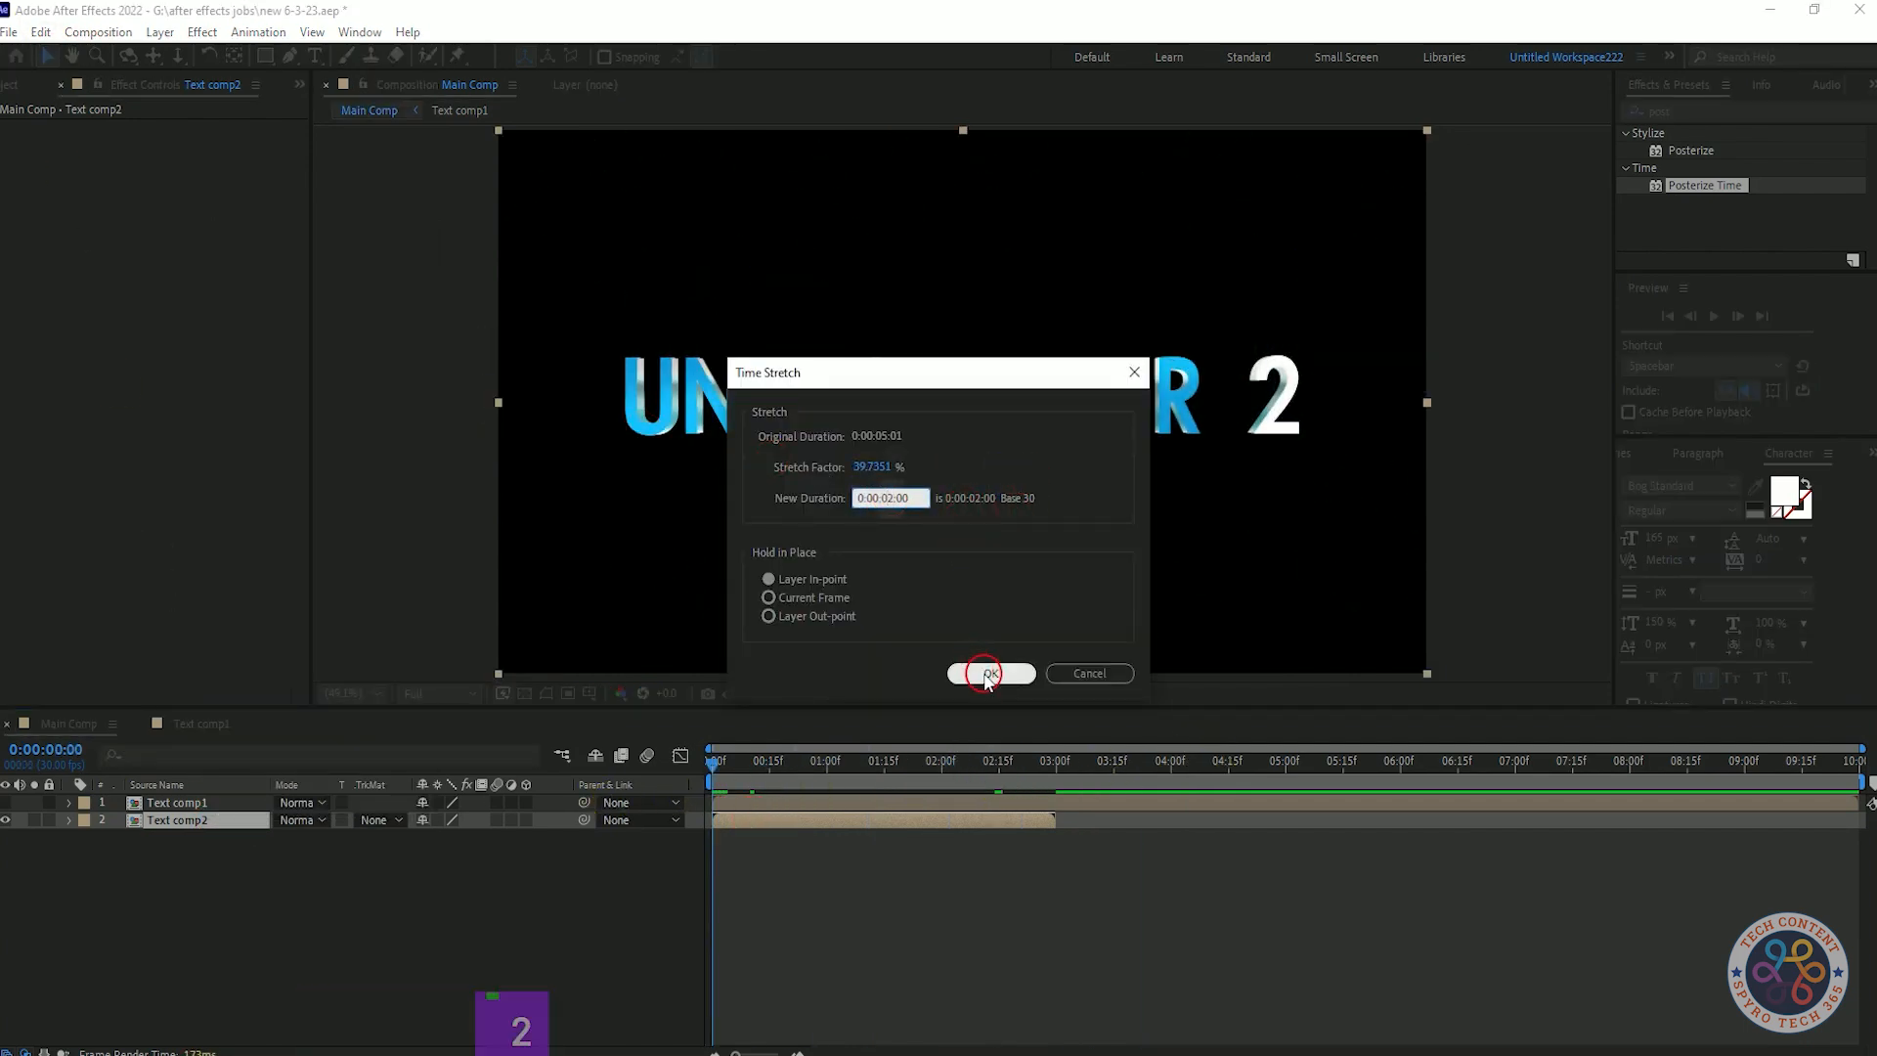
left_click(990, 673)
key("space")
key("space")
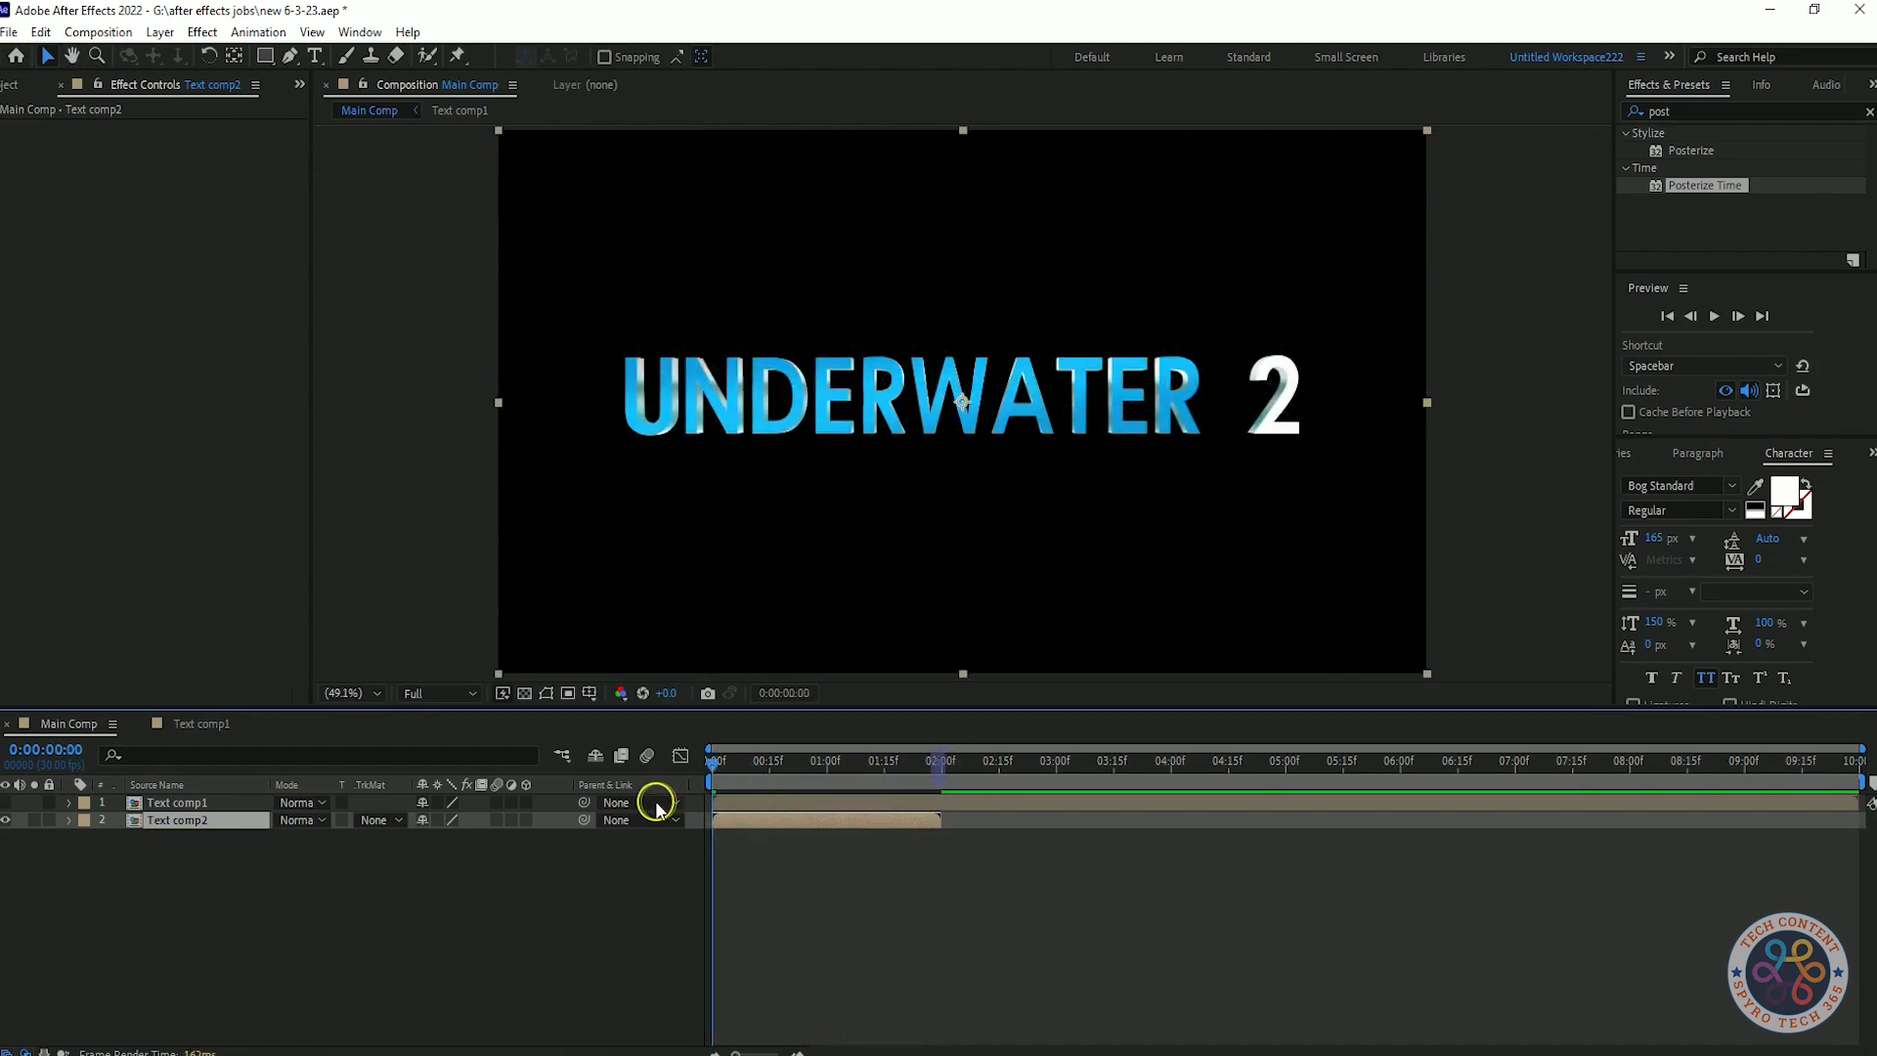
- Slide the Text comp2 layer to start at about 0:00:01:21 and make Text comp1 visible and selected at the first frame
left_click_drag(804, 820, 998, 819)
left_click(716, 768)
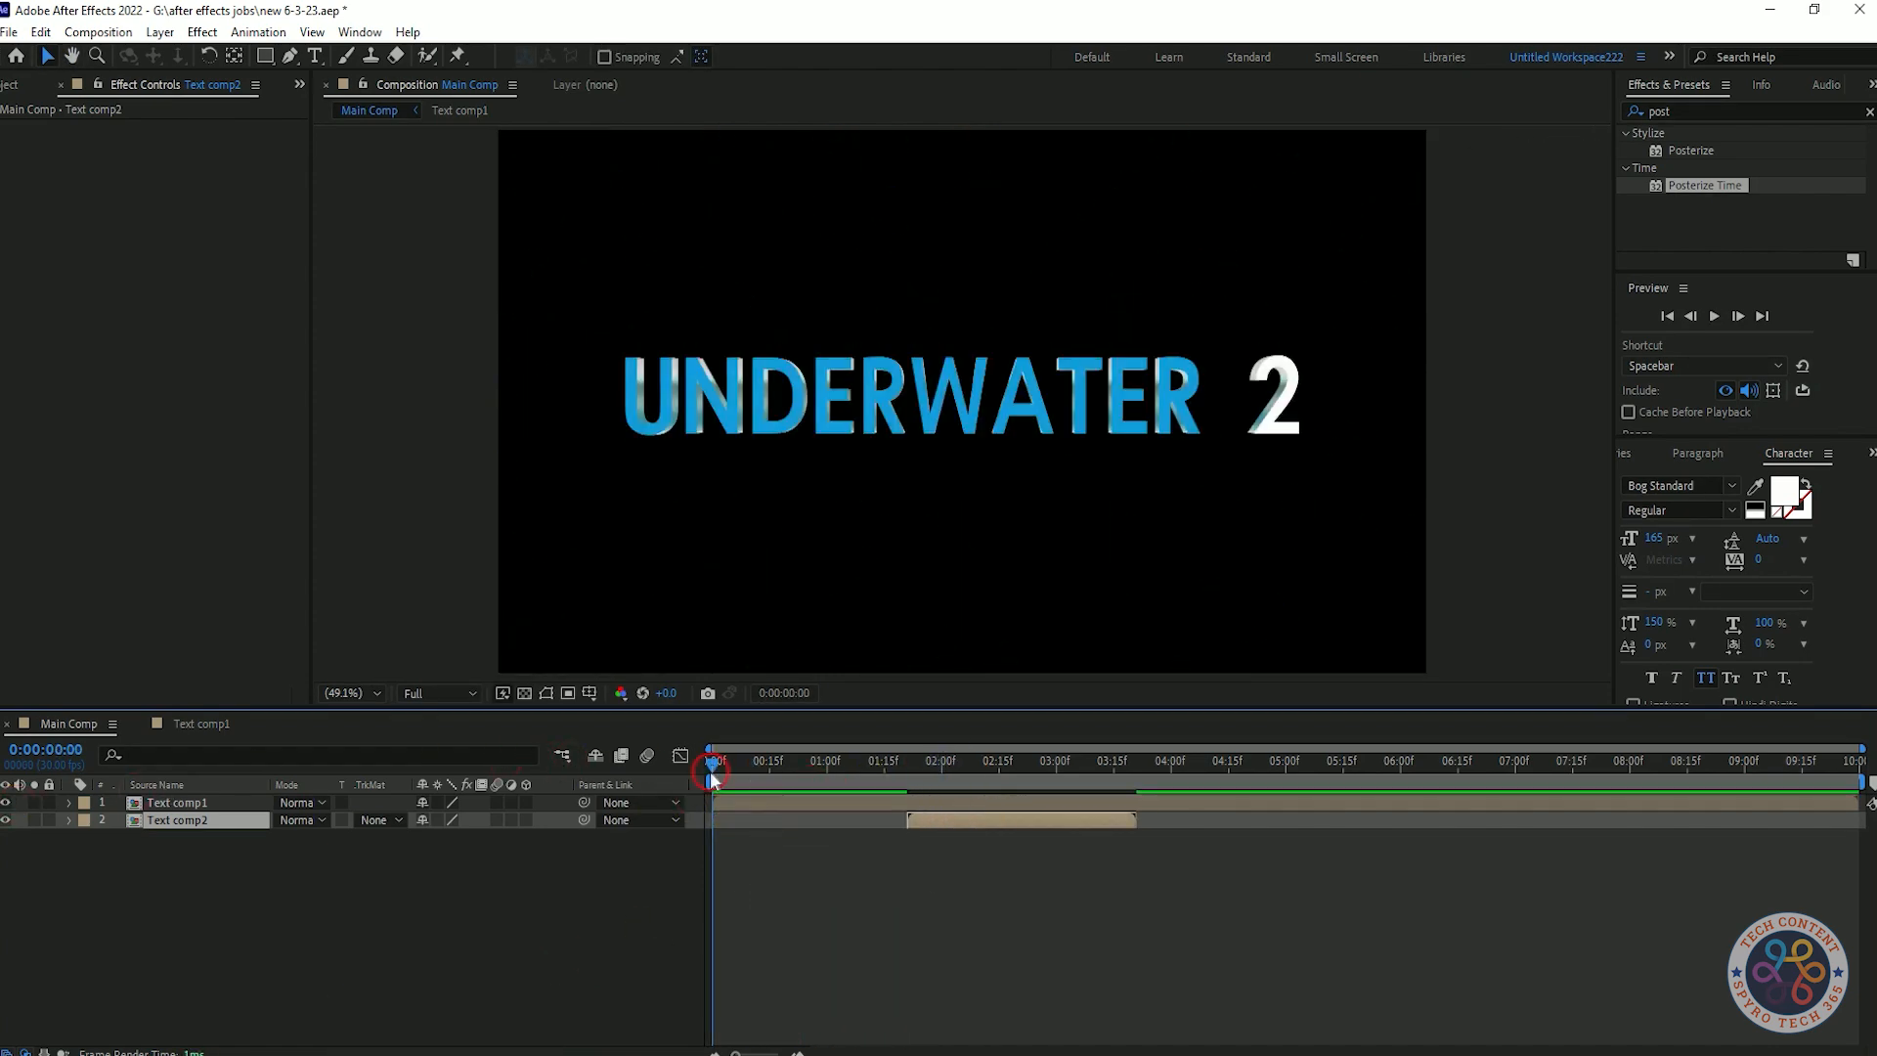
left_click(199, 802)
- Add a new camera to the Main Comp and turn Text comp1 into a 3D layer
right_click(193, 926)
mouse_move(359, 682)
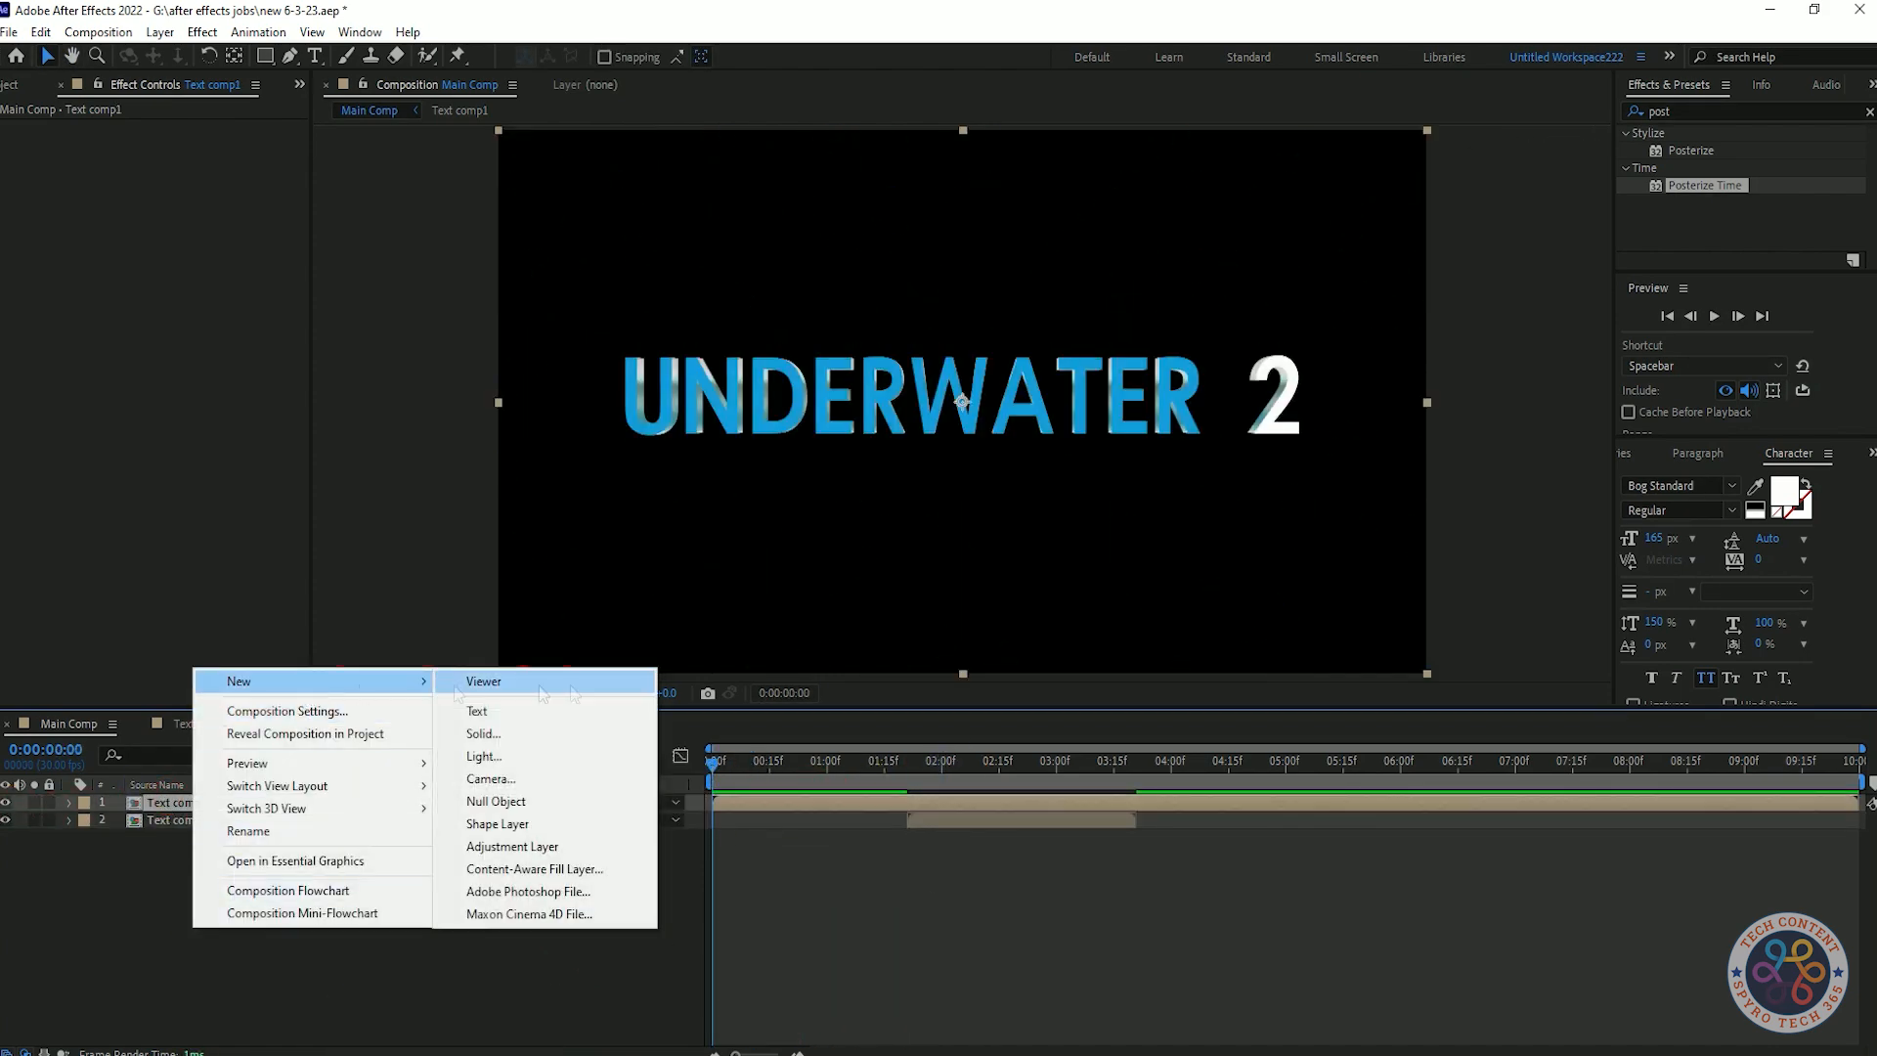
left_click(528, 779)
left_click(1170, 665)
left_click(1089, 625)
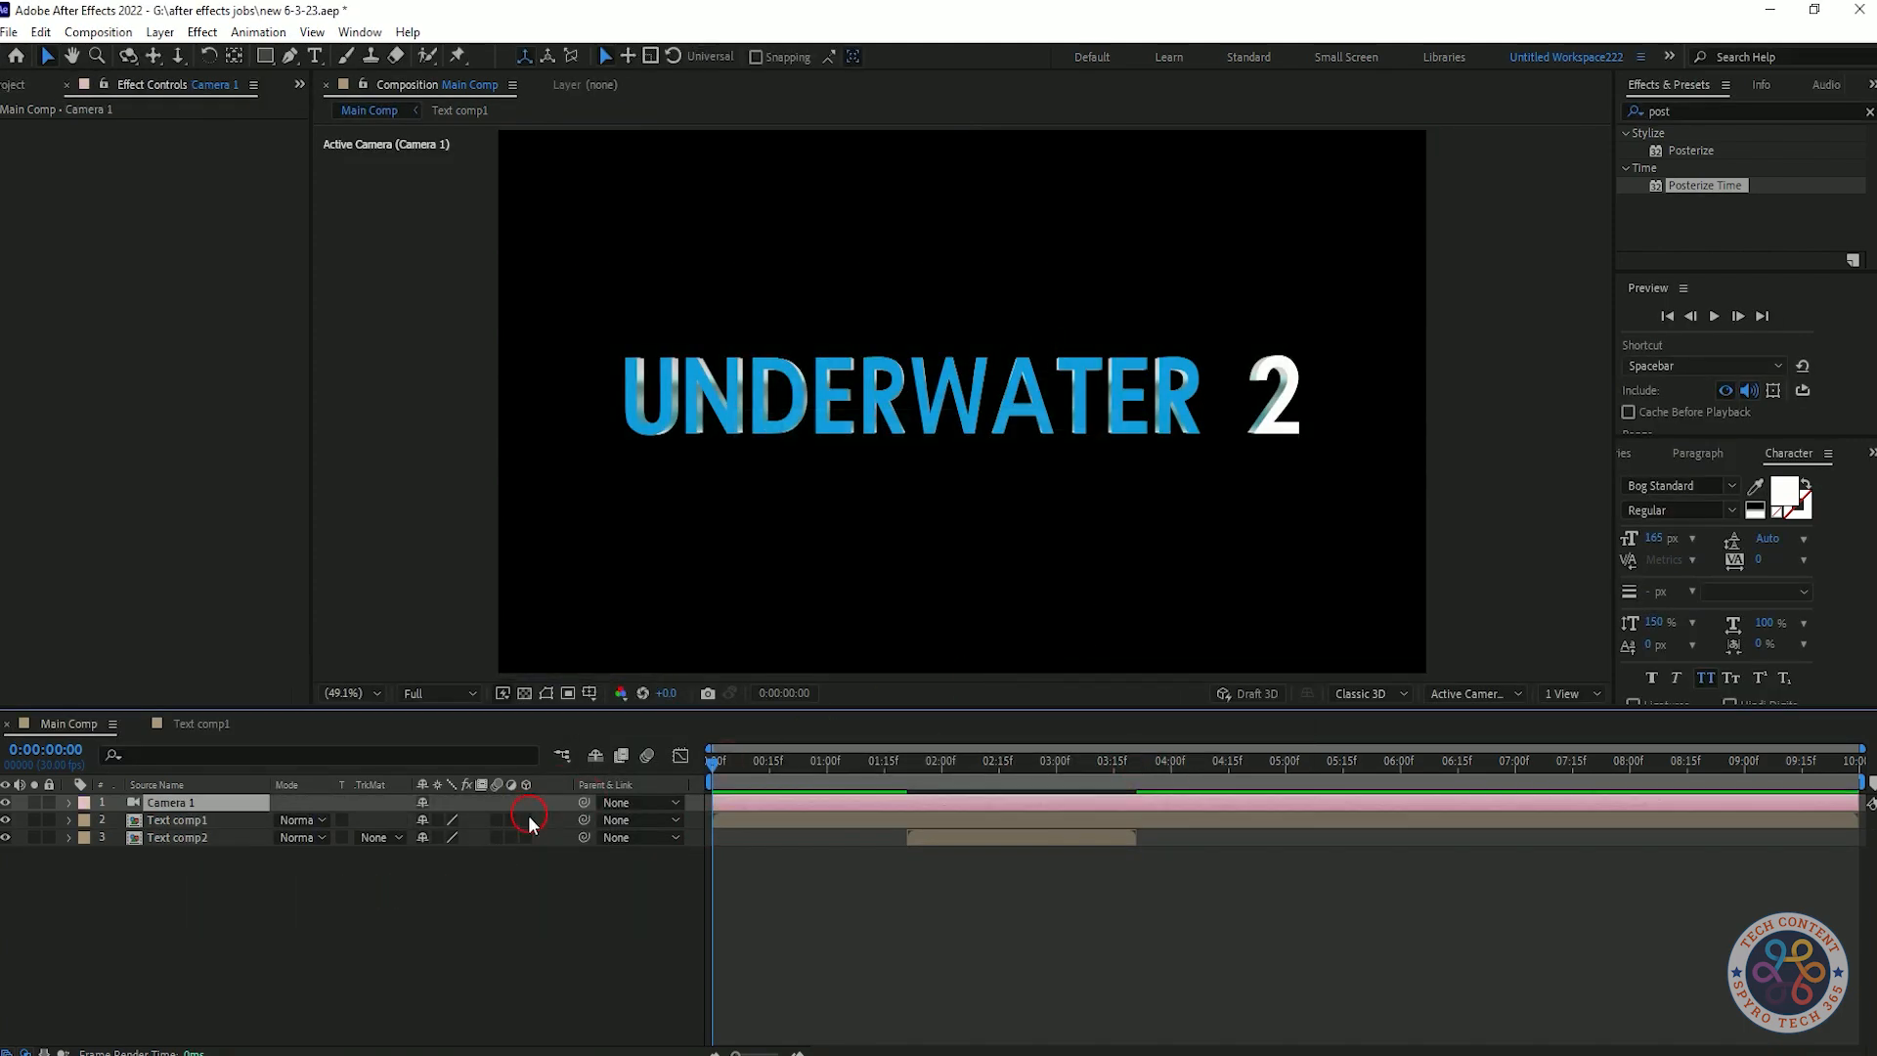
right_click(391, 899)
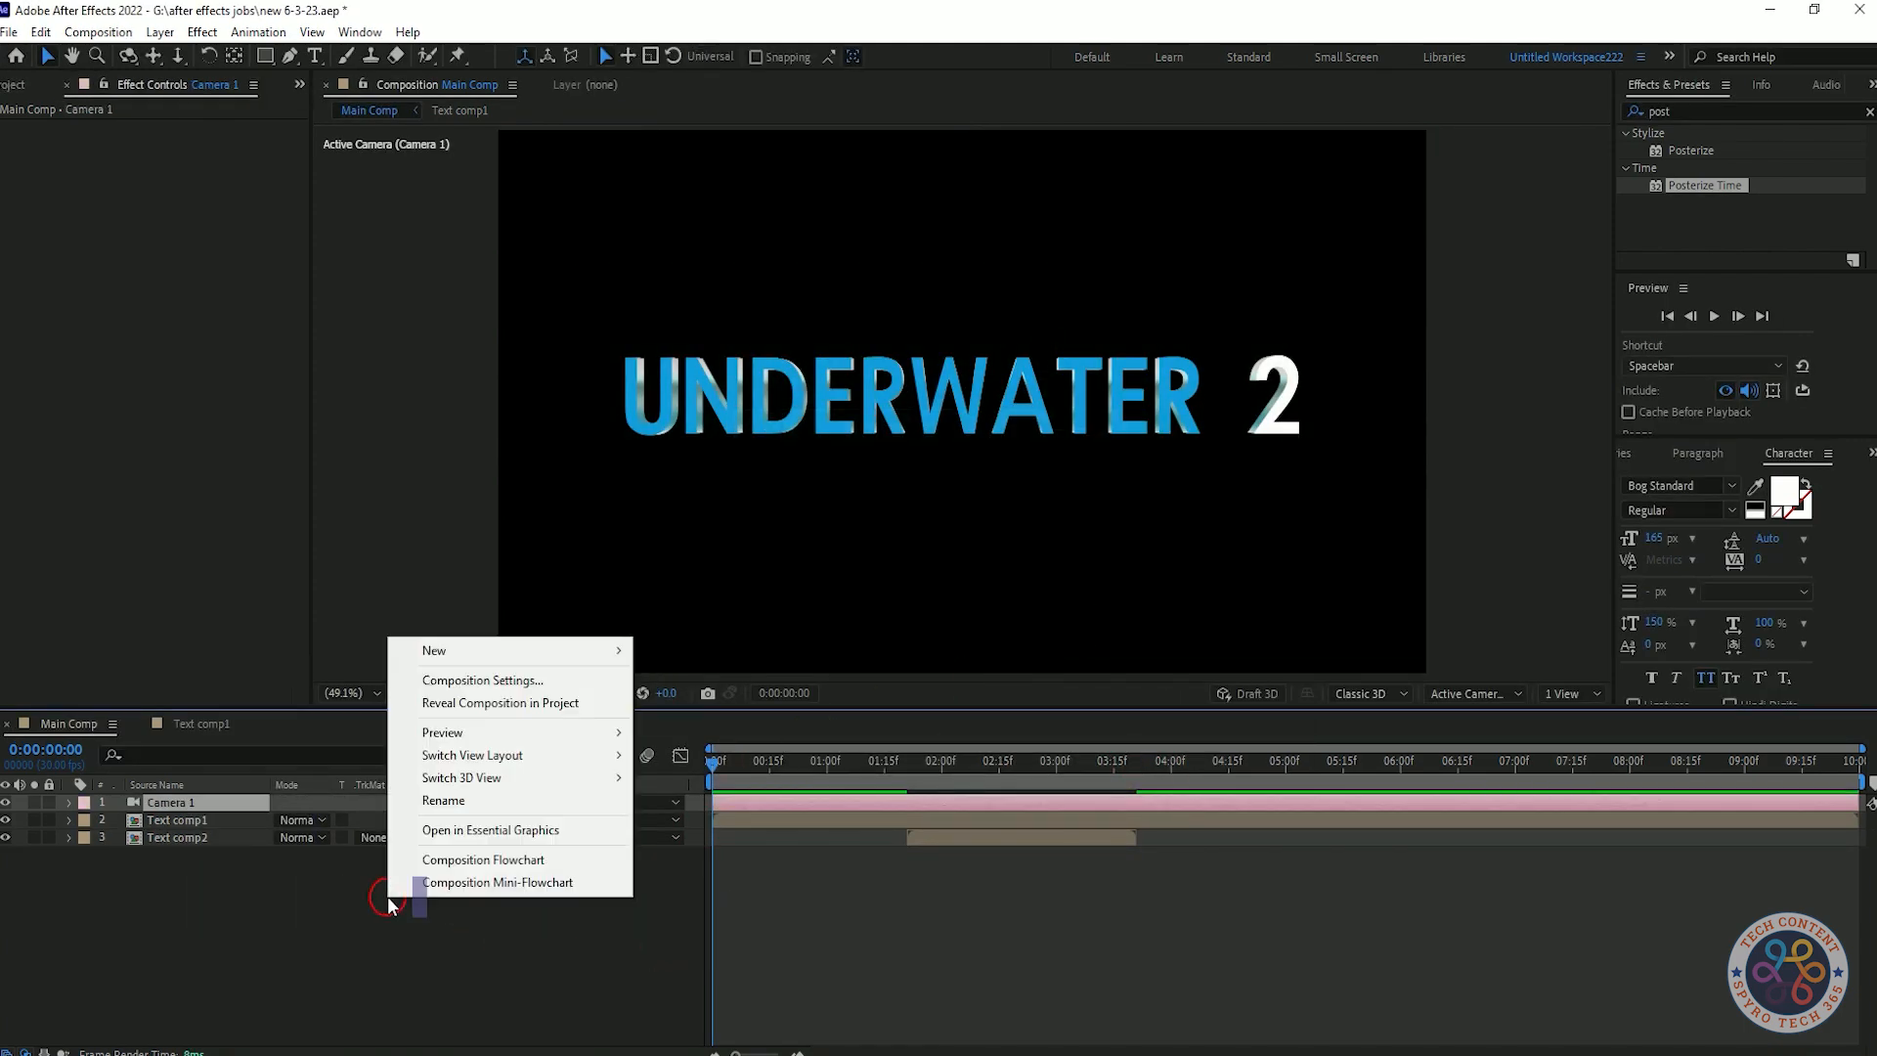
- Try keyframing Camera 1's Position at frame 16 and push its Z value forward at frame 0, entering 200
left_click(200, 802)
key("p")
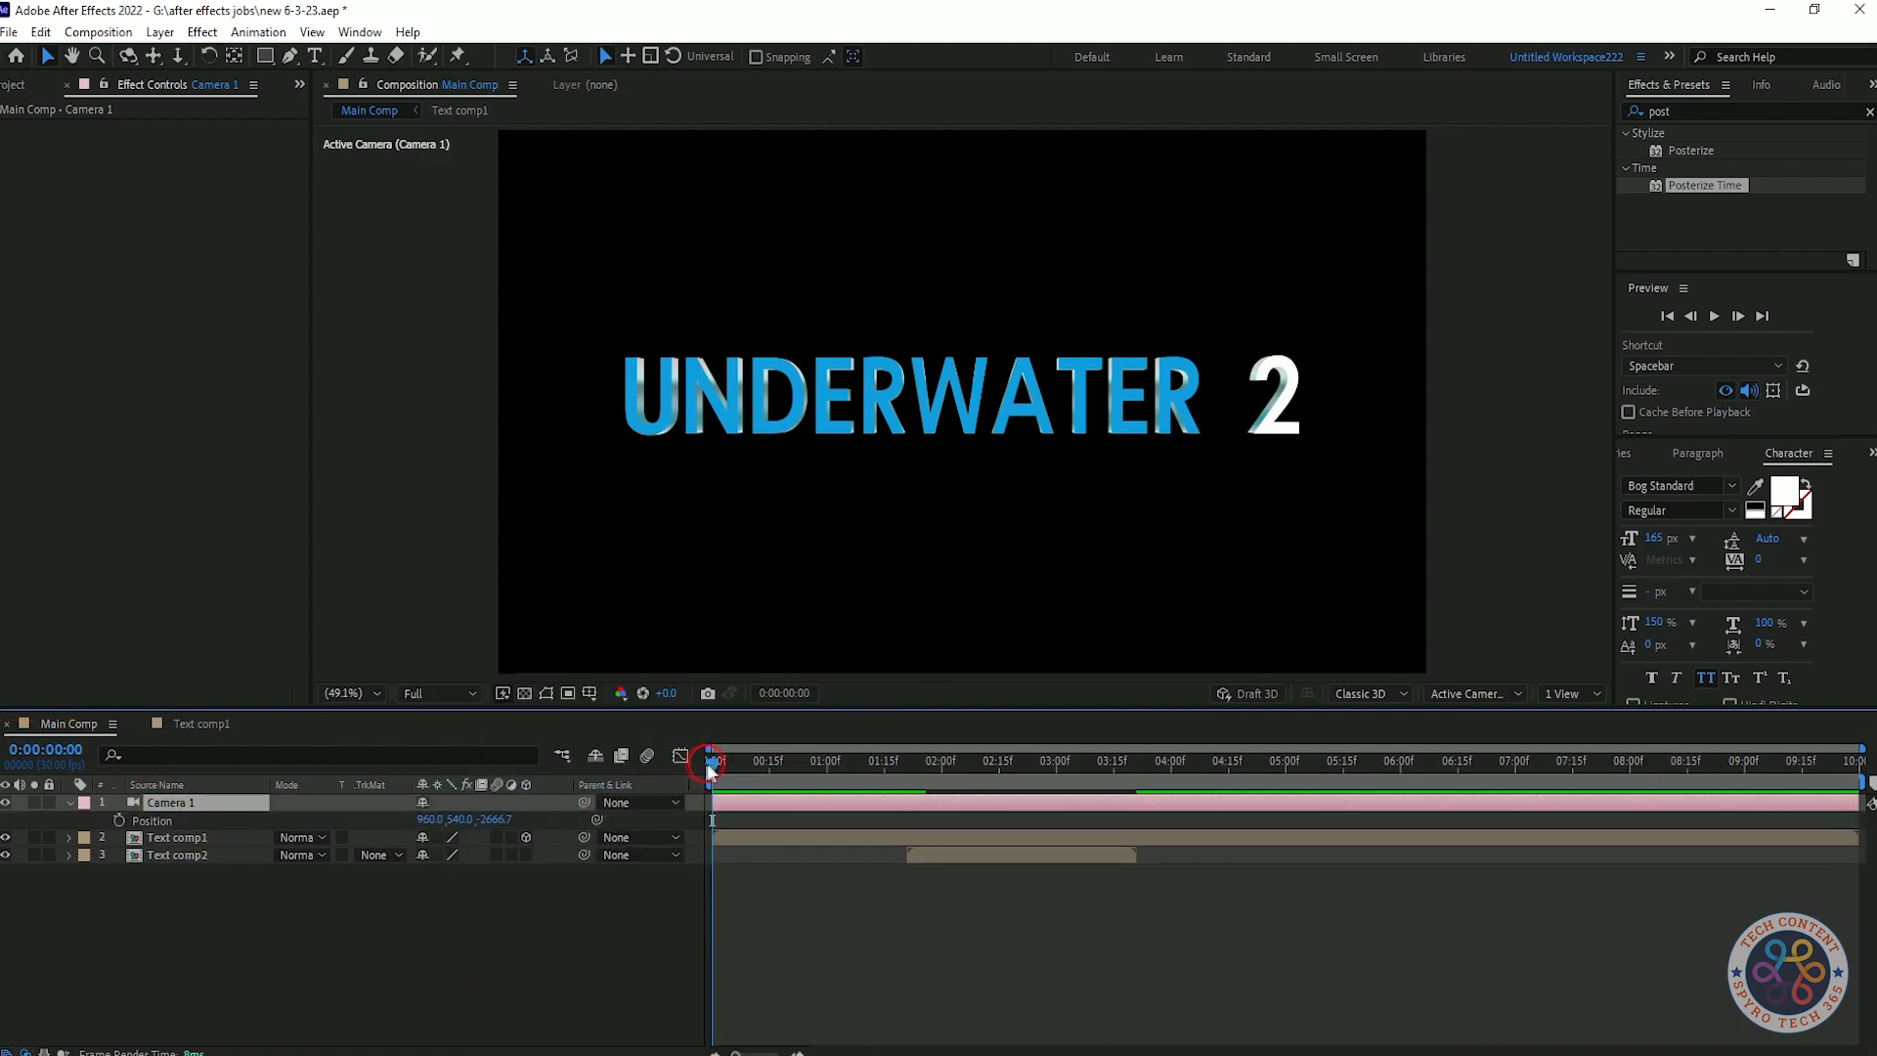
key("alt+shift+p")
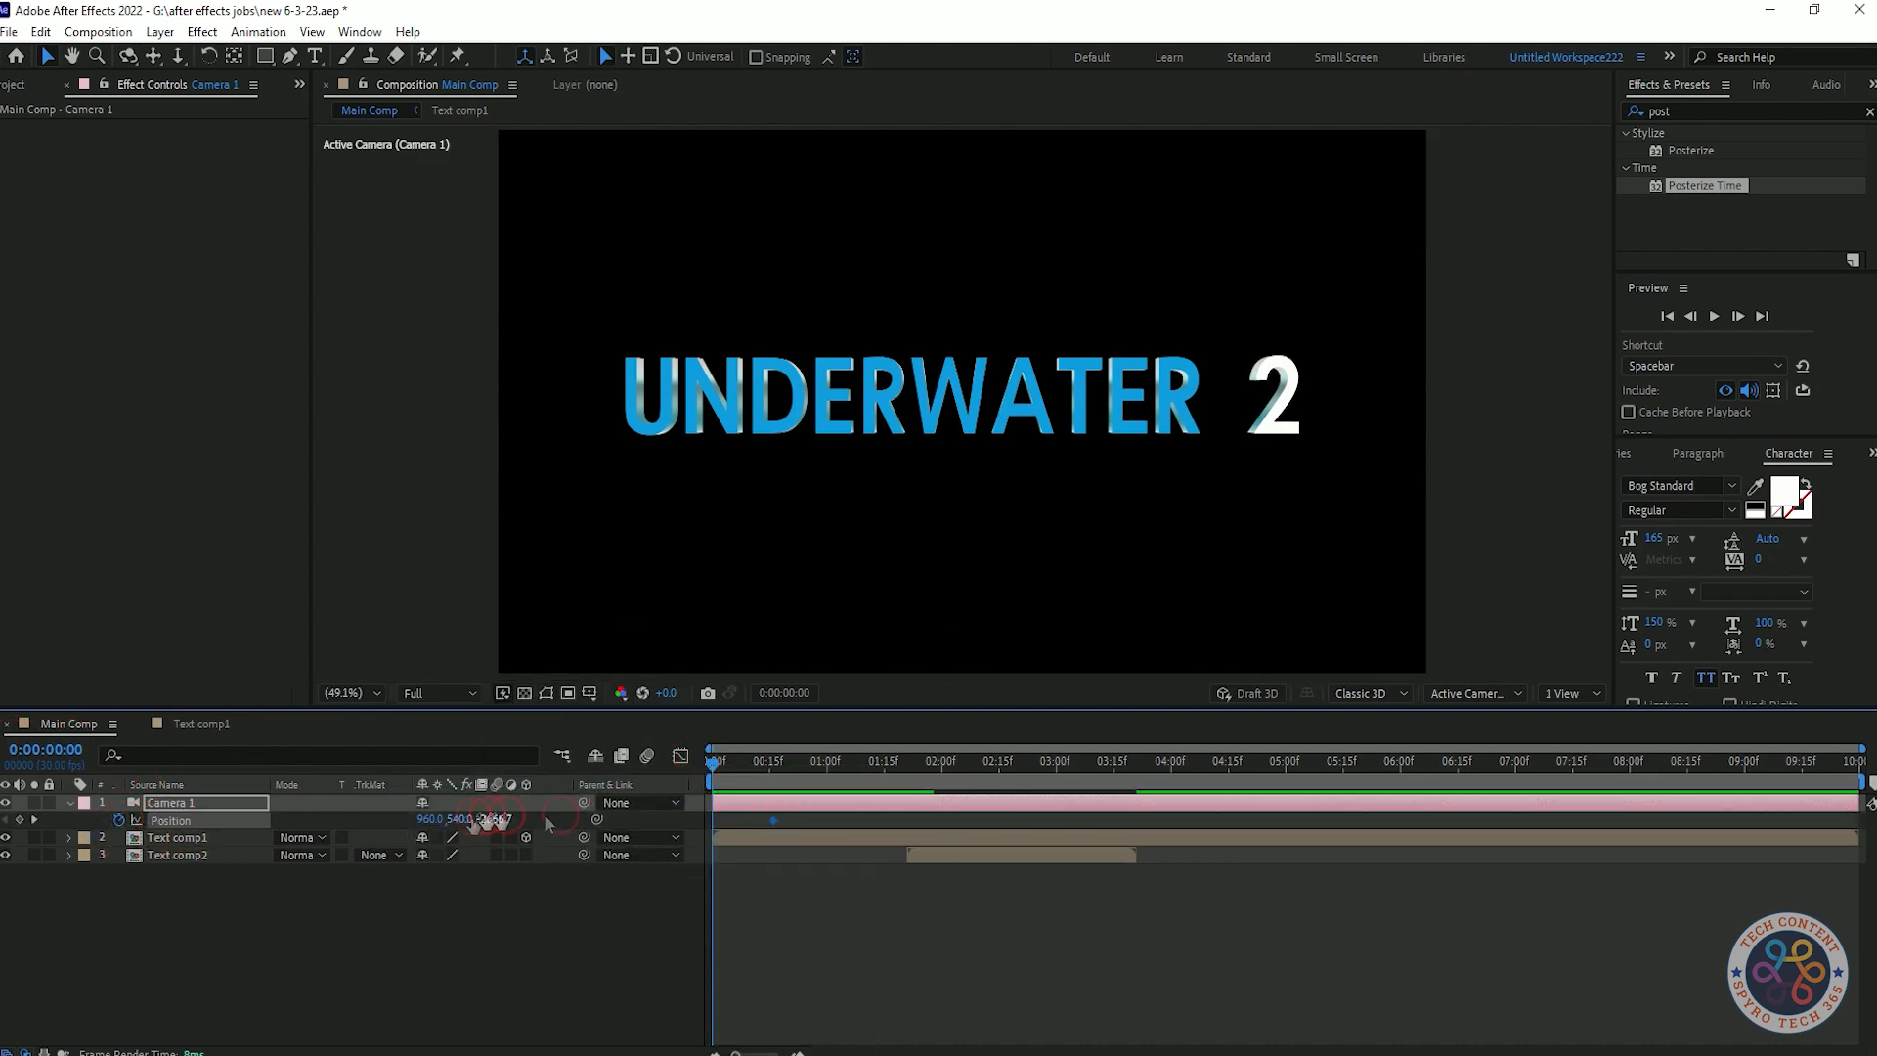
left_click_drag(493, 820, 508, 821)
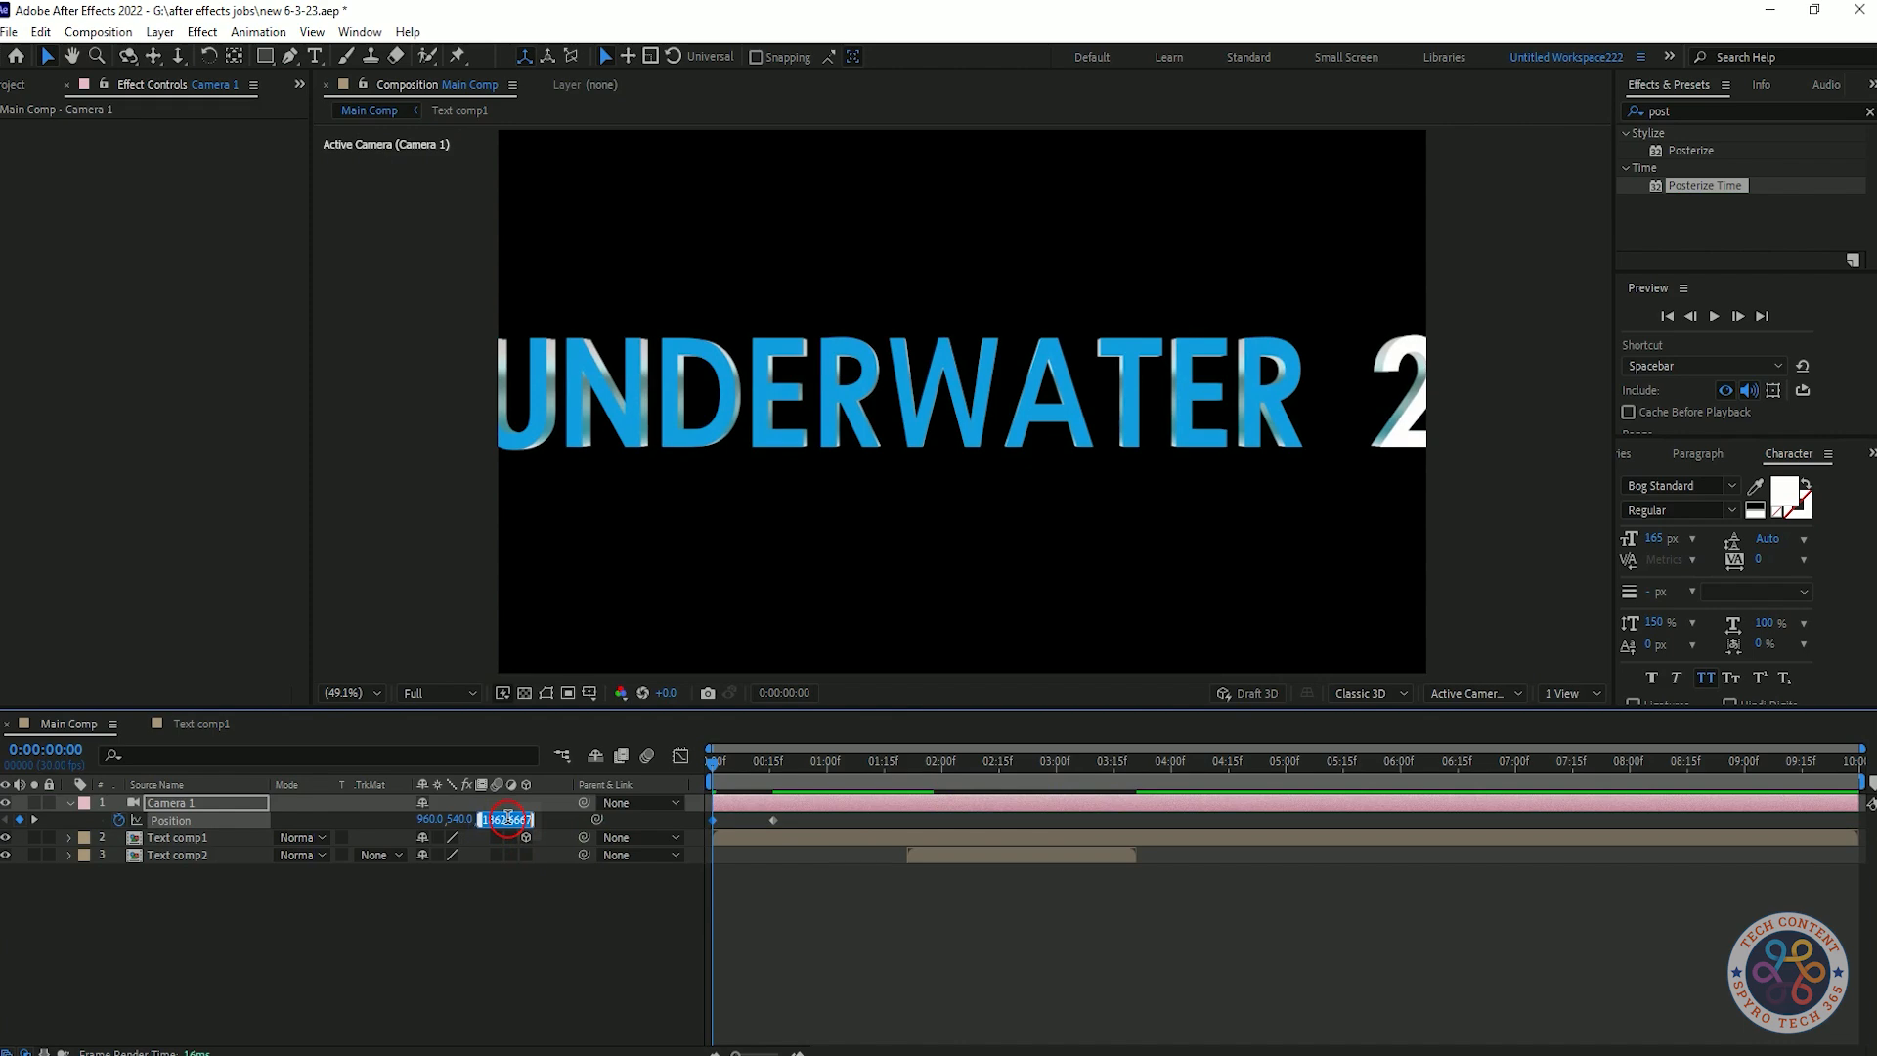
type("200")
key("Return")
- Try further Z Position values for Camera 1 at frame 0, then undo them and remove its Position keyframes
left_click_drag(714, 805, 1498, 779)
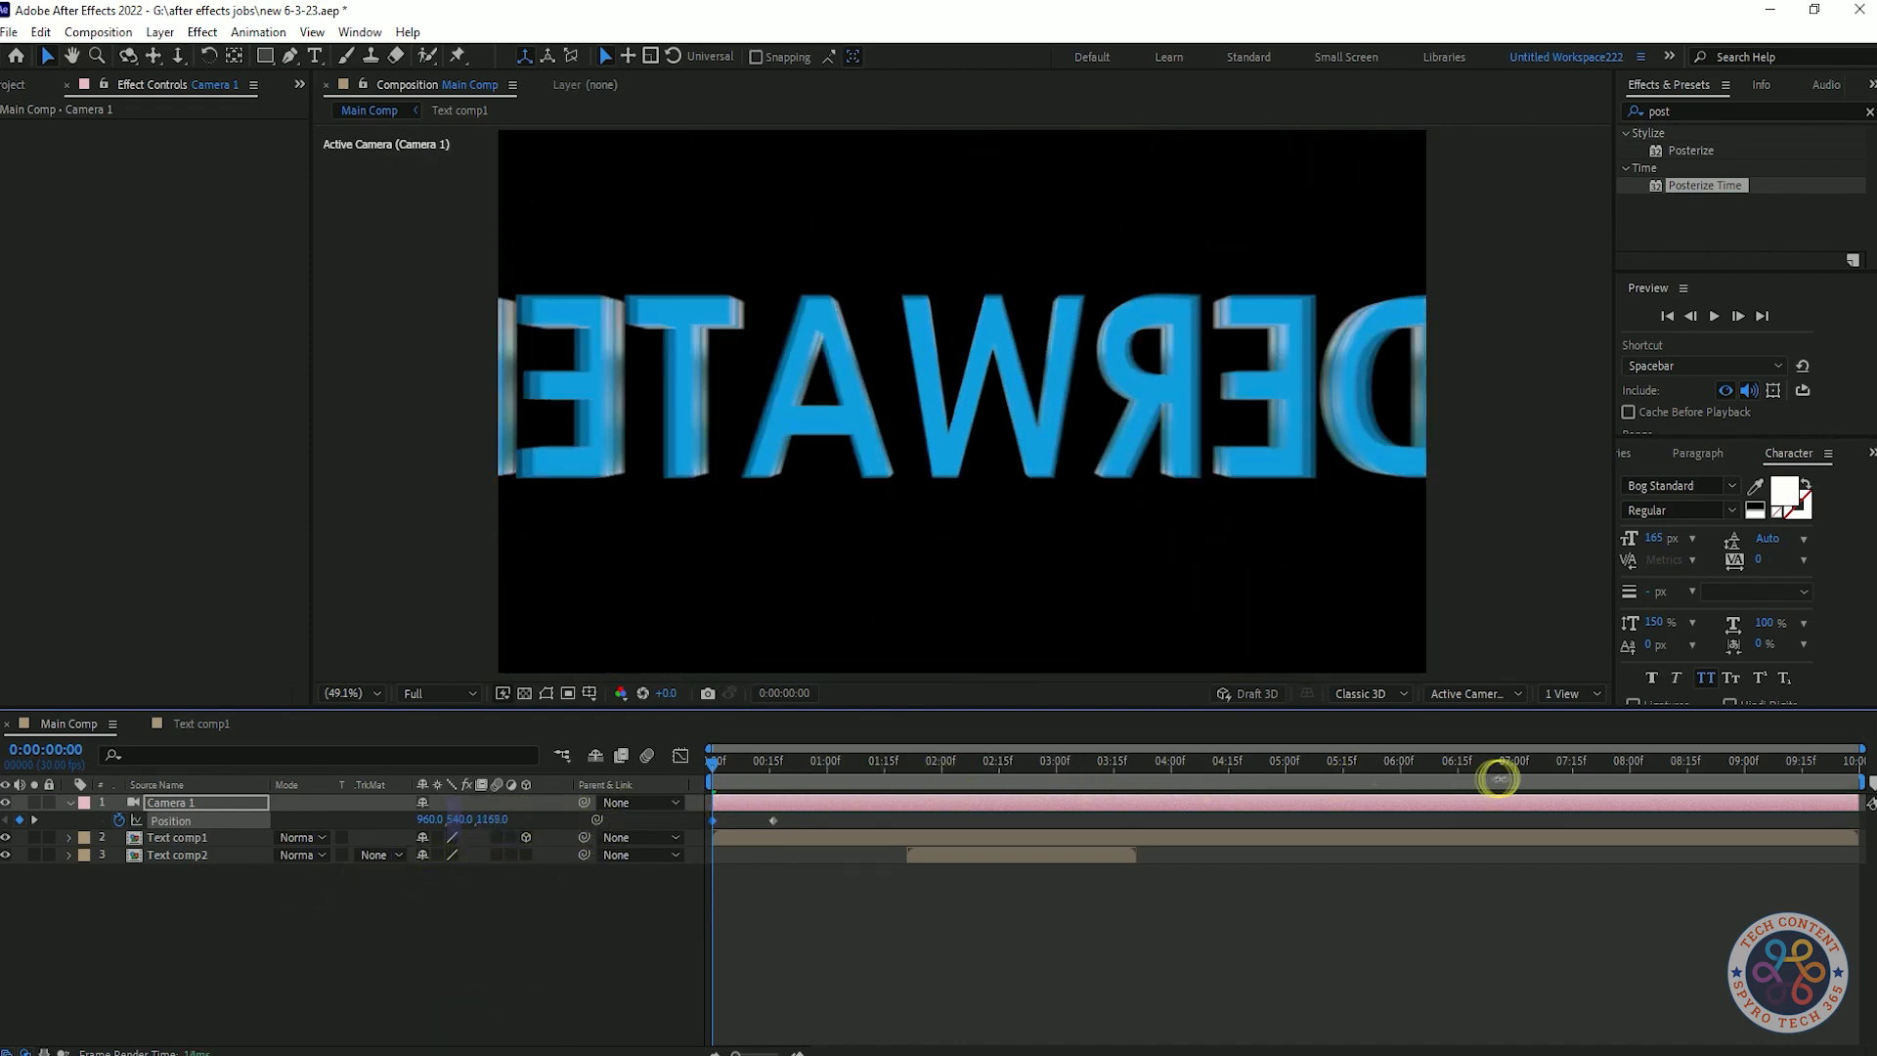
key("ctrl+z")
key("ctrl+z")
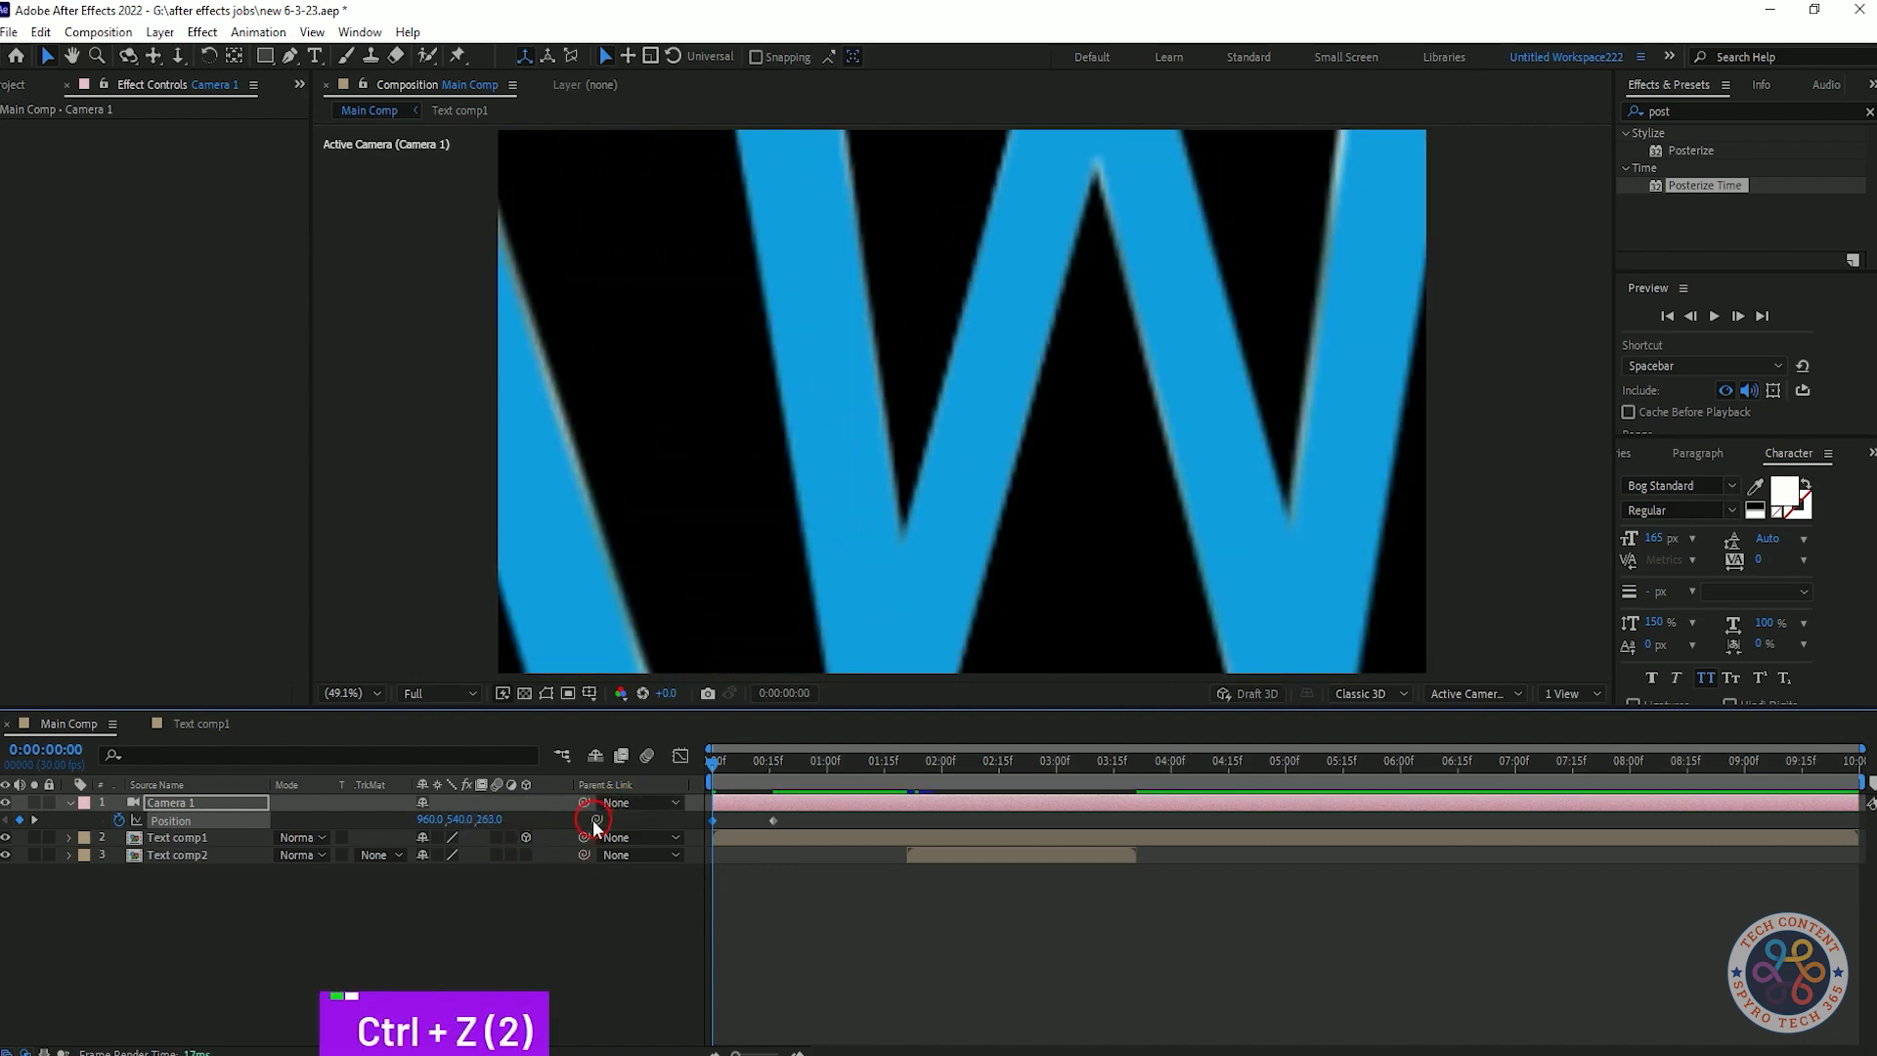
key("ctrl+z")
left_click_drag(491, 819, 1257, 792)
left_click_drag(490, 820, 917, 790)
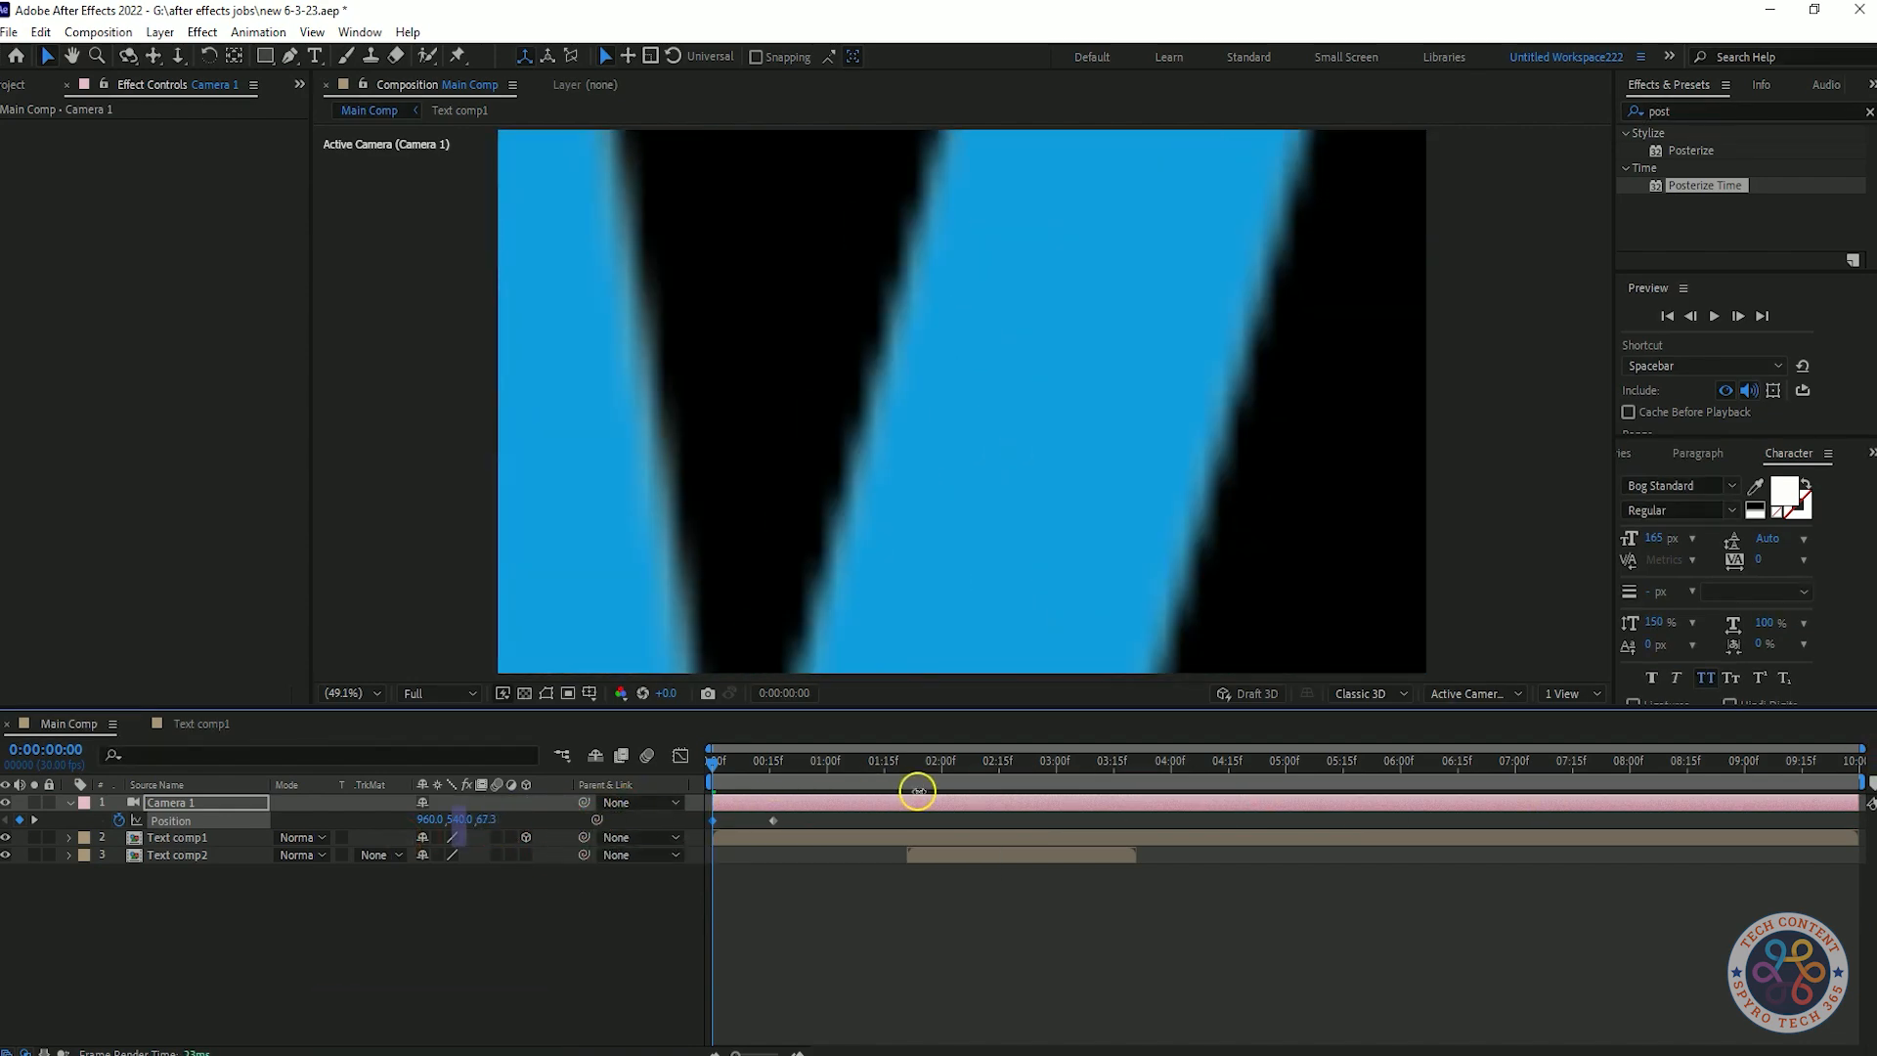
key("ctrl+z")
key("ctrl+z")
key("ctrl+z")
key("ctrl+z")
- Add a null object to the Main Comp and parent Camera 1 to it
right_click(402, 930)
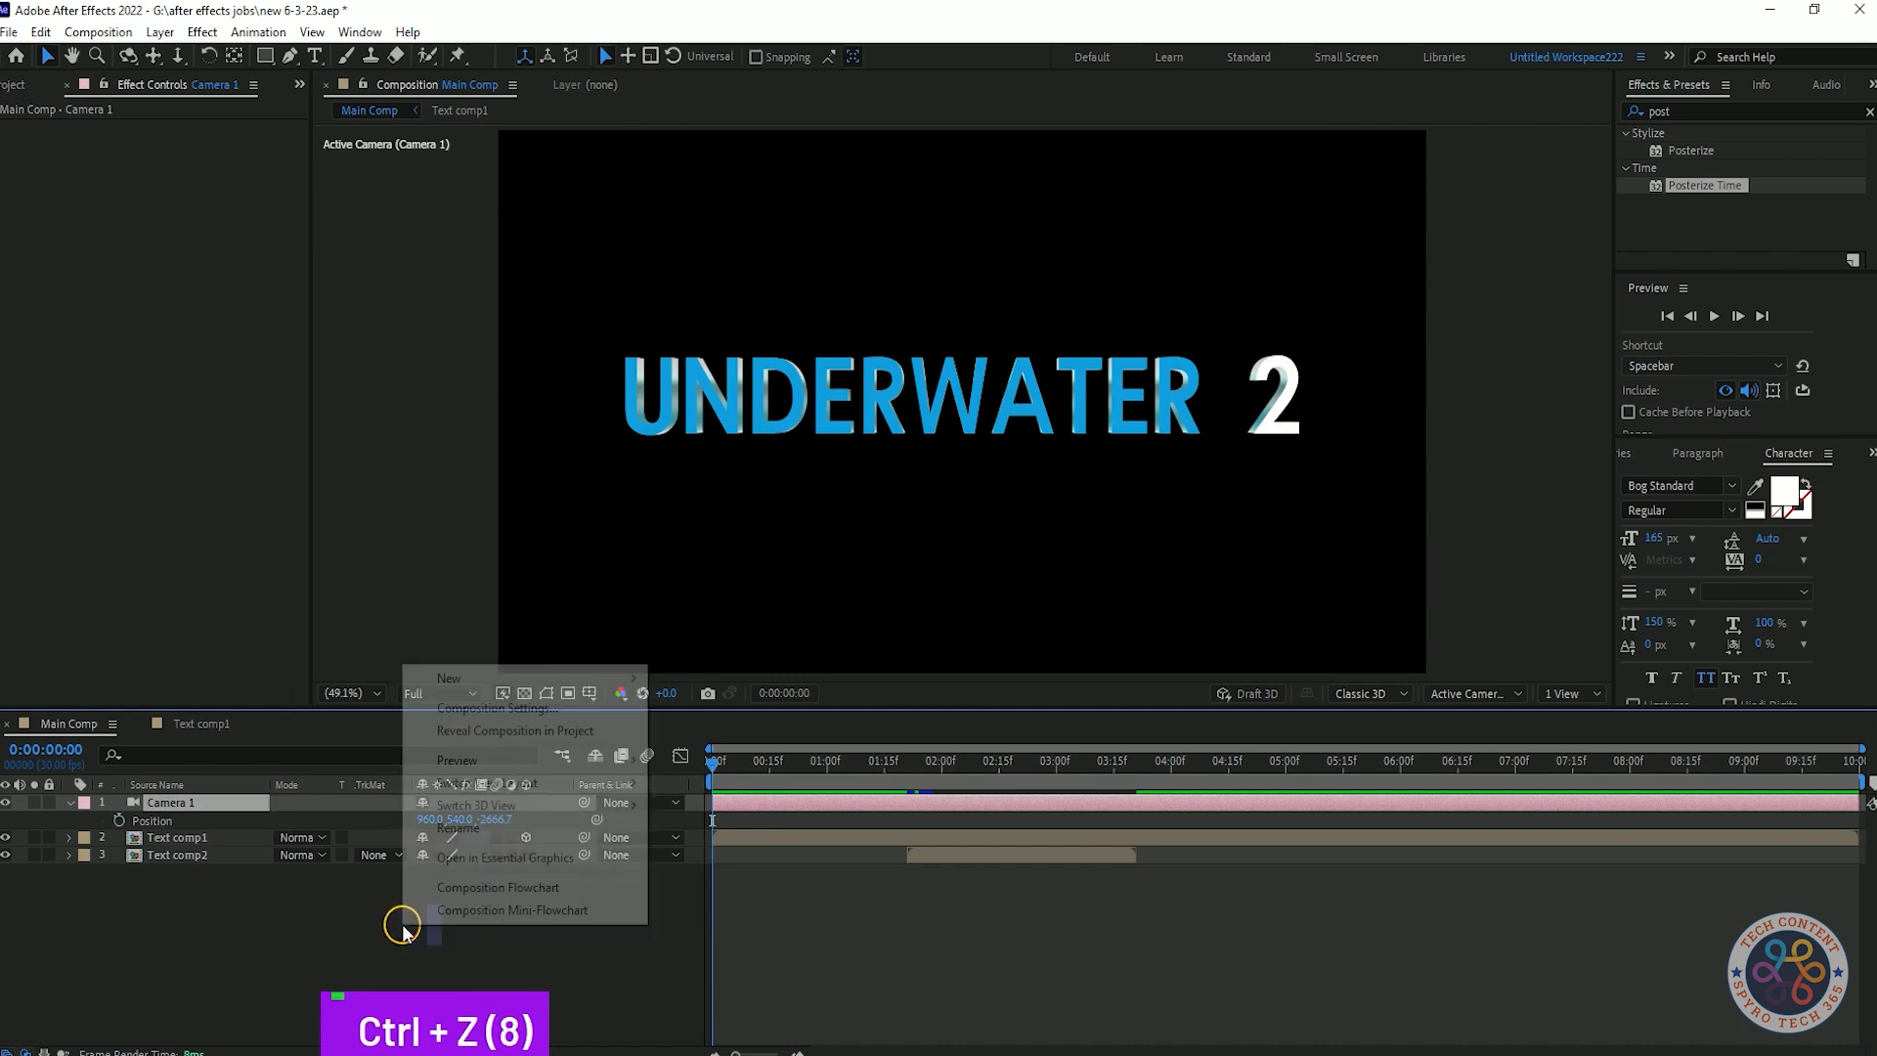
mouse_move(570, 687)
left_click(691, 799)
left_click(640, 819)
left_click(635, 871)
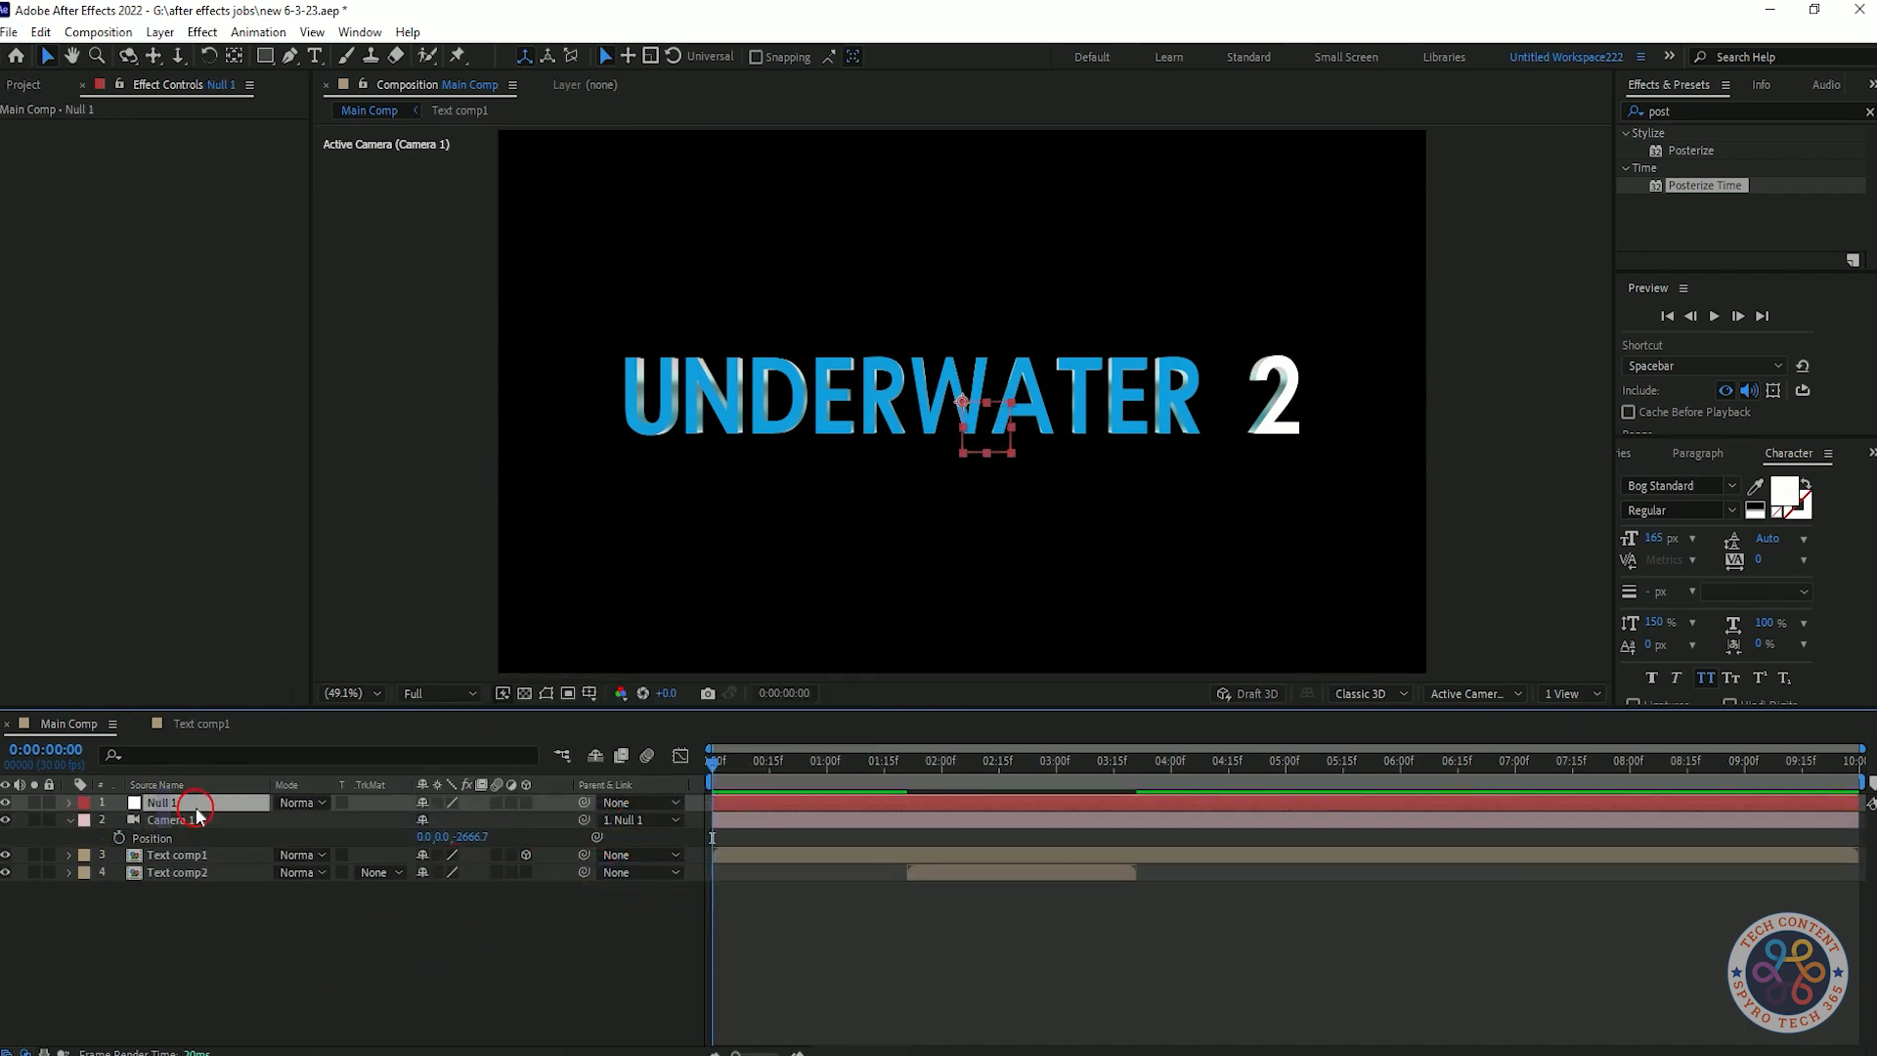
- Make Null 1 a 3D layer and keyframe its Z Position from 2681 at frame 0 to 0 at frame 16
key("p")
left_click(526, 801)
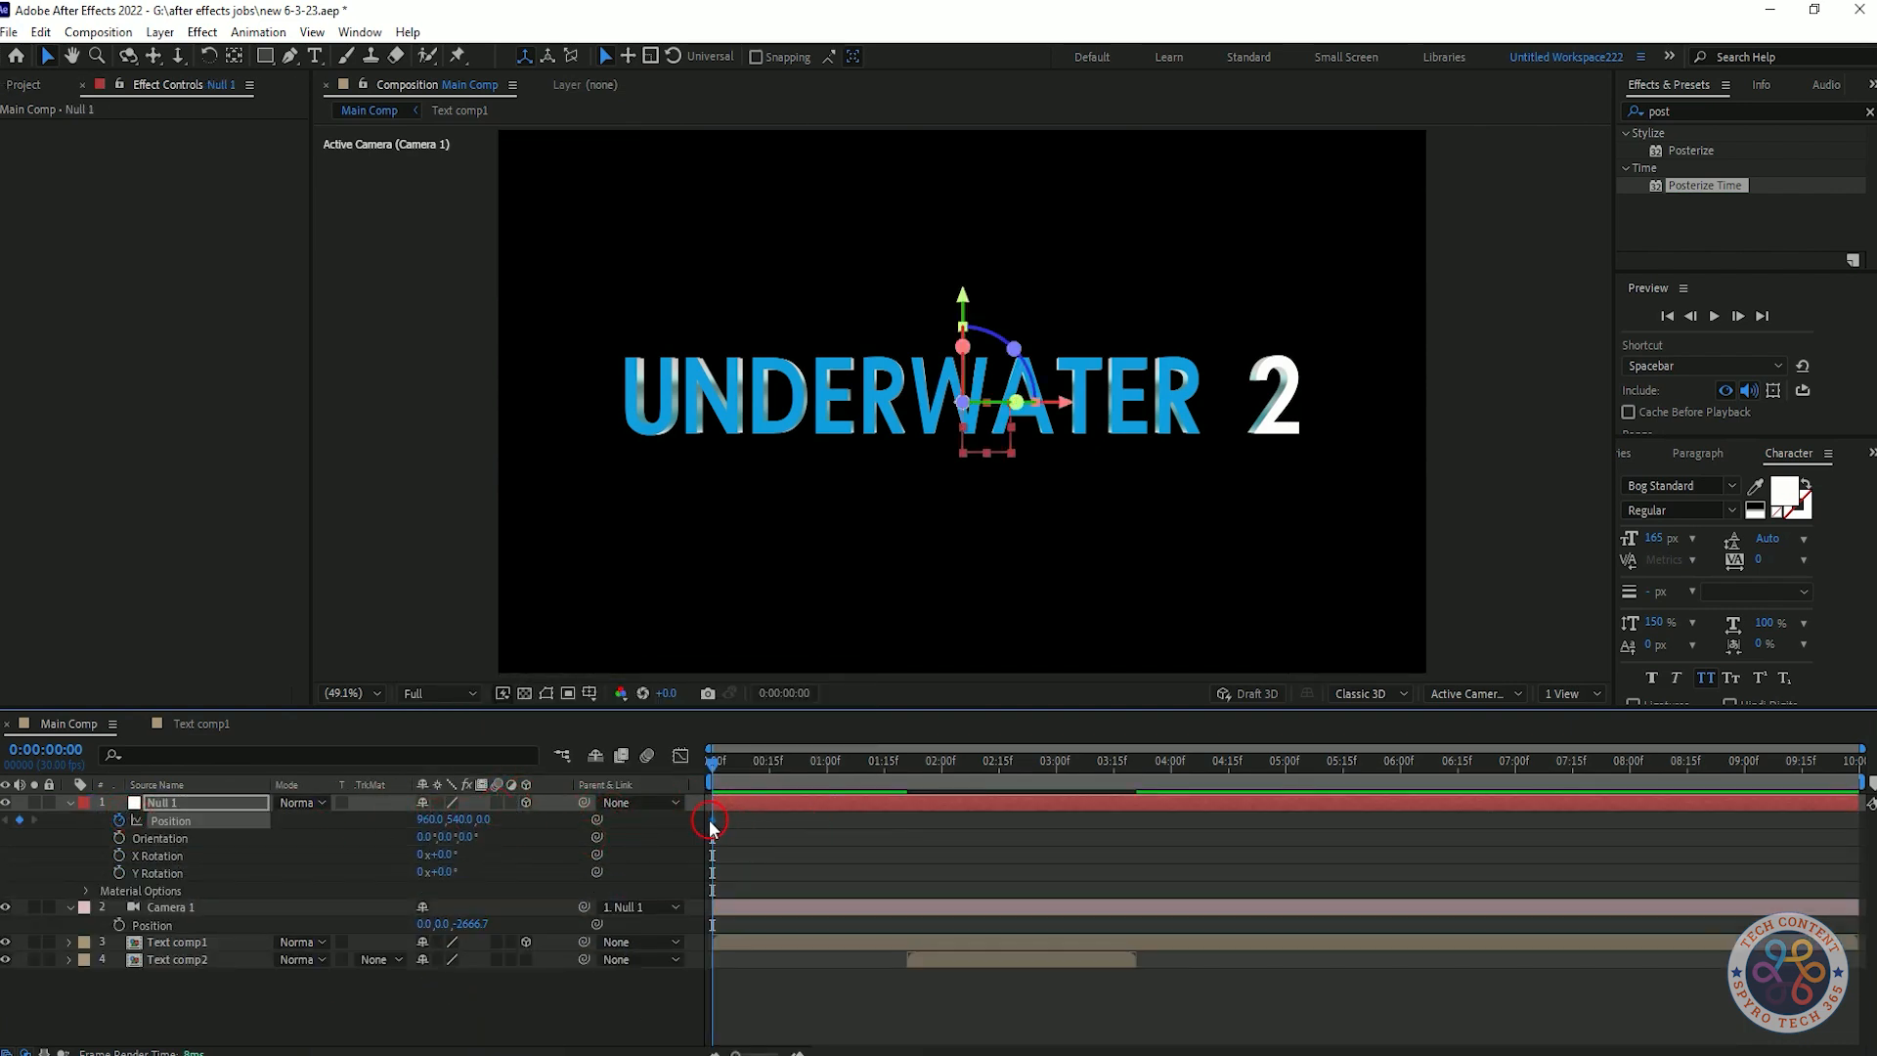
left_click_drag(481, 819, 1785, 801)
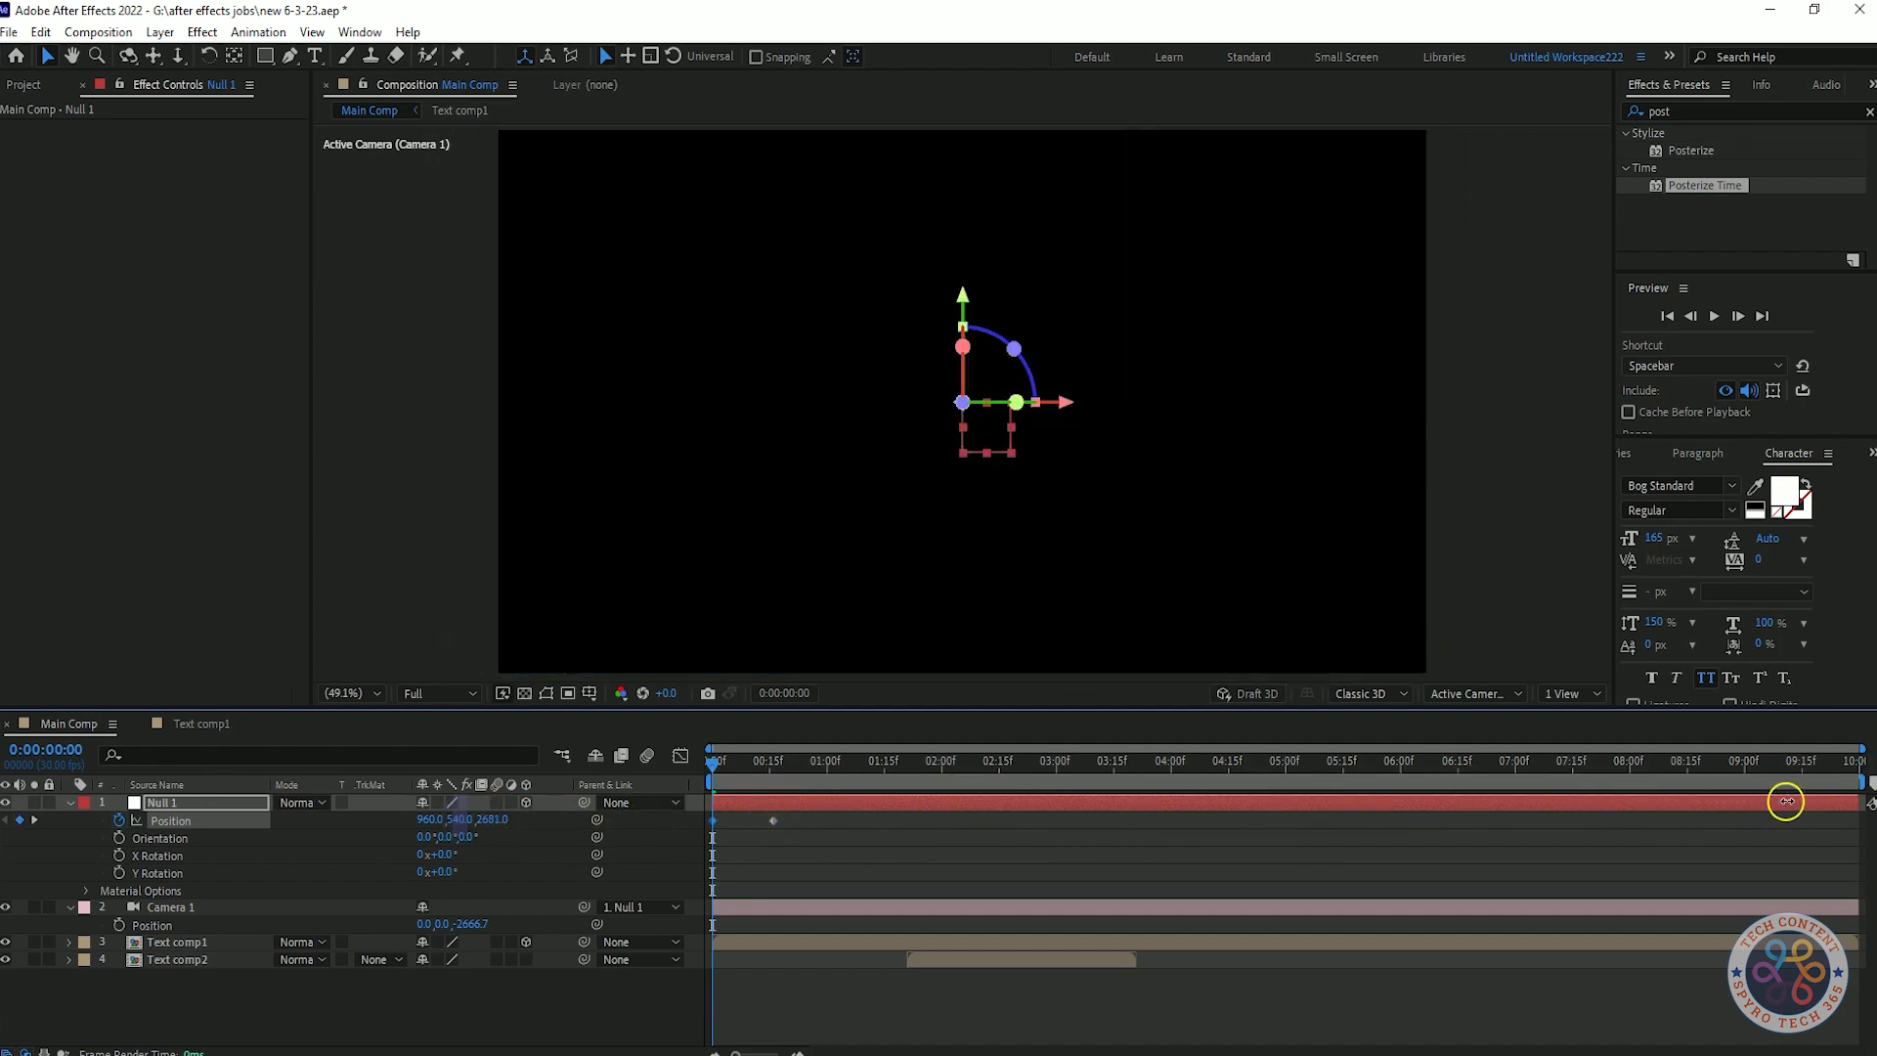
- Apply Easy Ease to Null 1's Position keyframes and stretch the ending keyframe's speed handle toward the start in the Graph Editor
left_click_drag(856, 838, 645, 809)
key("F9")
left_click(680, 756)
scroll(754, 989, "up", 5)
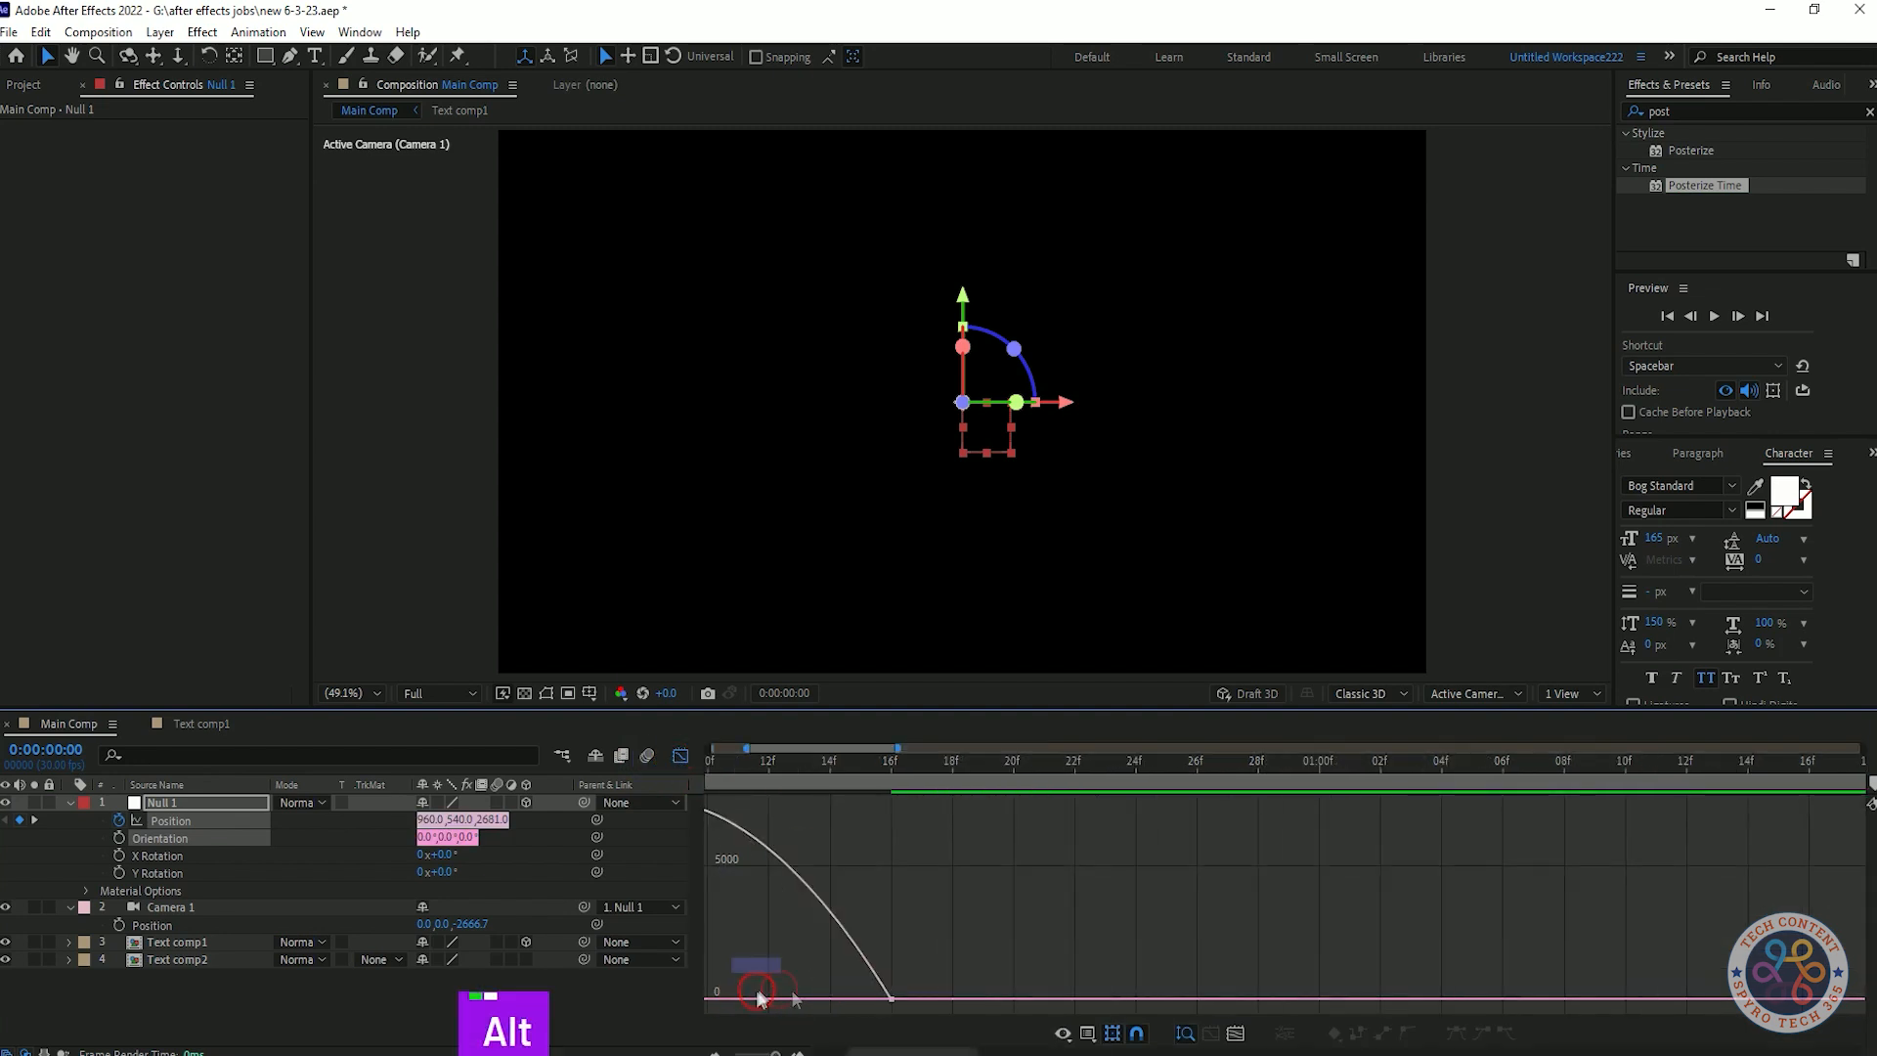
left_click_drag(1162, 1004, 748, 963)
key("space")
key("space")
left_click(681, 755)
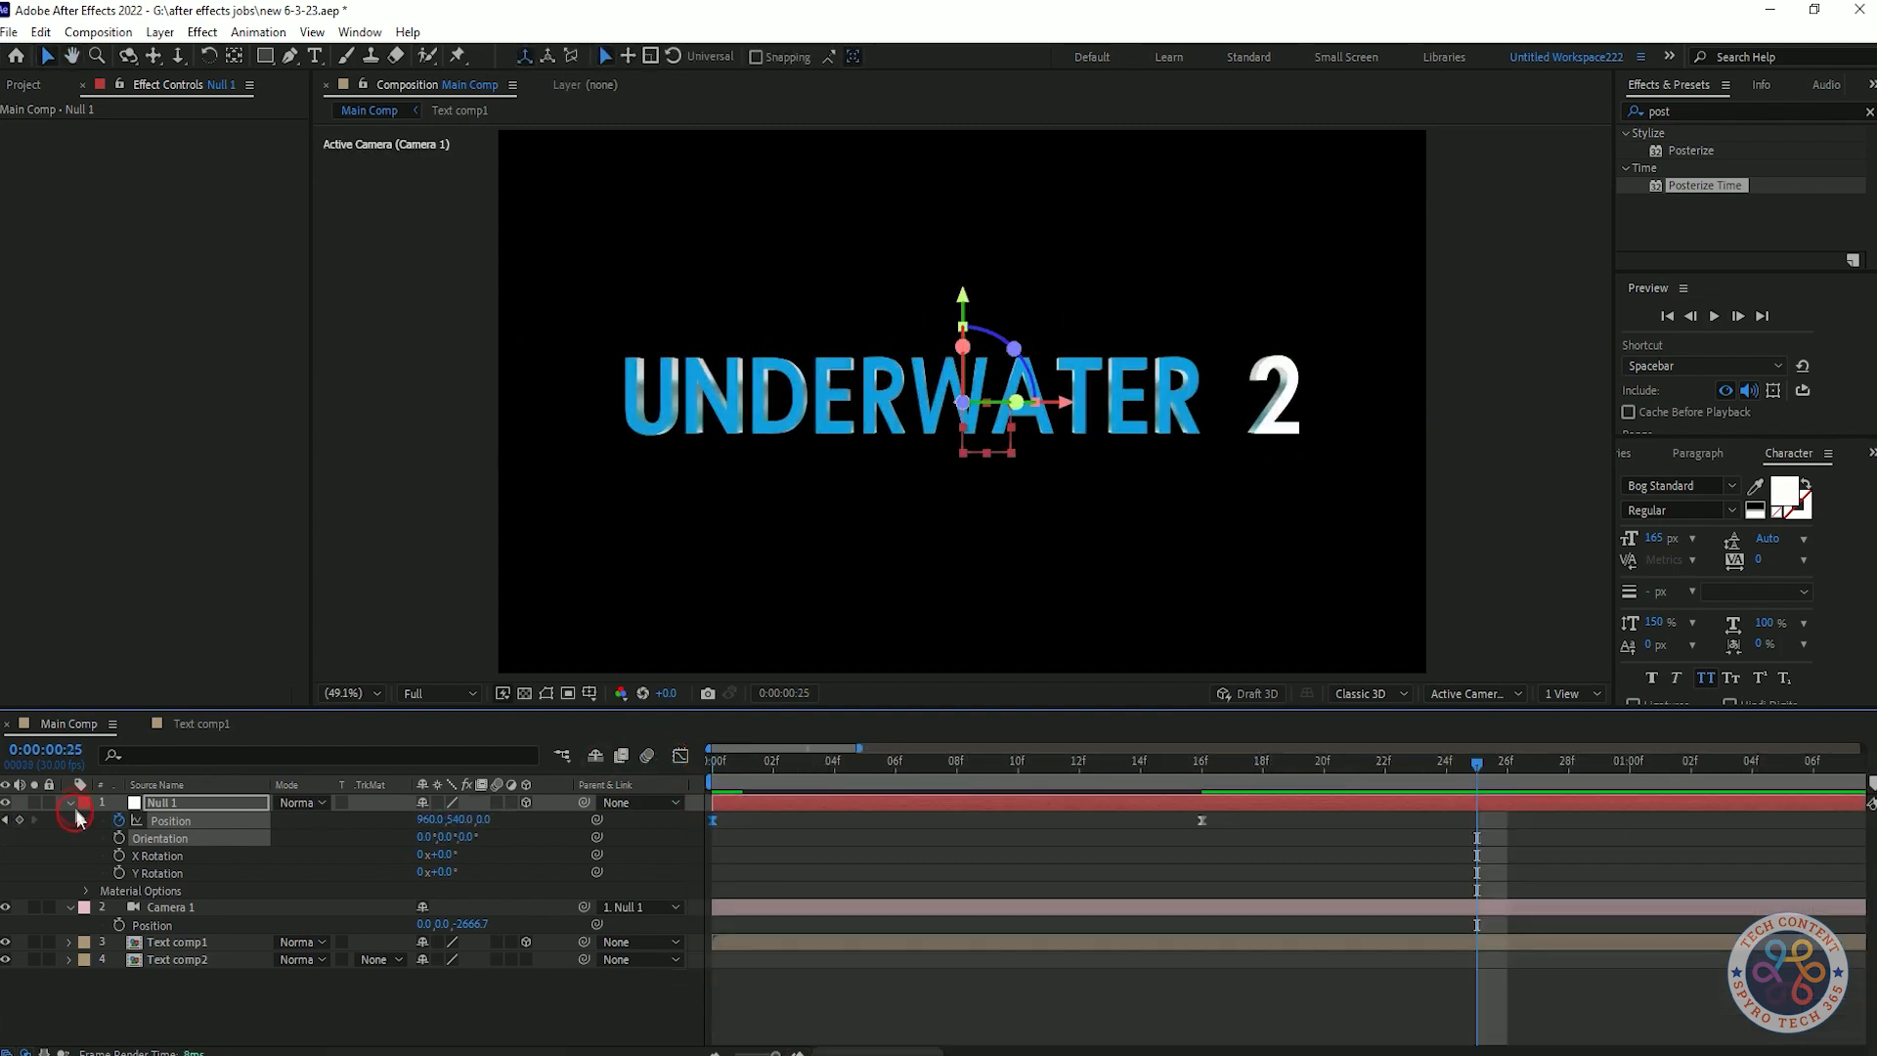
- Play back the eased camera move from the first frame
left_click(69, 802)
left_click_drag(1474, 763, 453, 965)
key("space")
key("space")
- Reveal Null 1's keyframes, move its second Position keyframe to about frame 20 and preview the slower camera move
left_click(70, 819)
left_click(217, 838)
left_click(217, 804)
key("u")
scroll(955, 987, "down", 8, "alt")
left_click_drag(782, 767, 788, 820)
left_click_drag(788, 768, 591, 770)
key("space")
key("space")
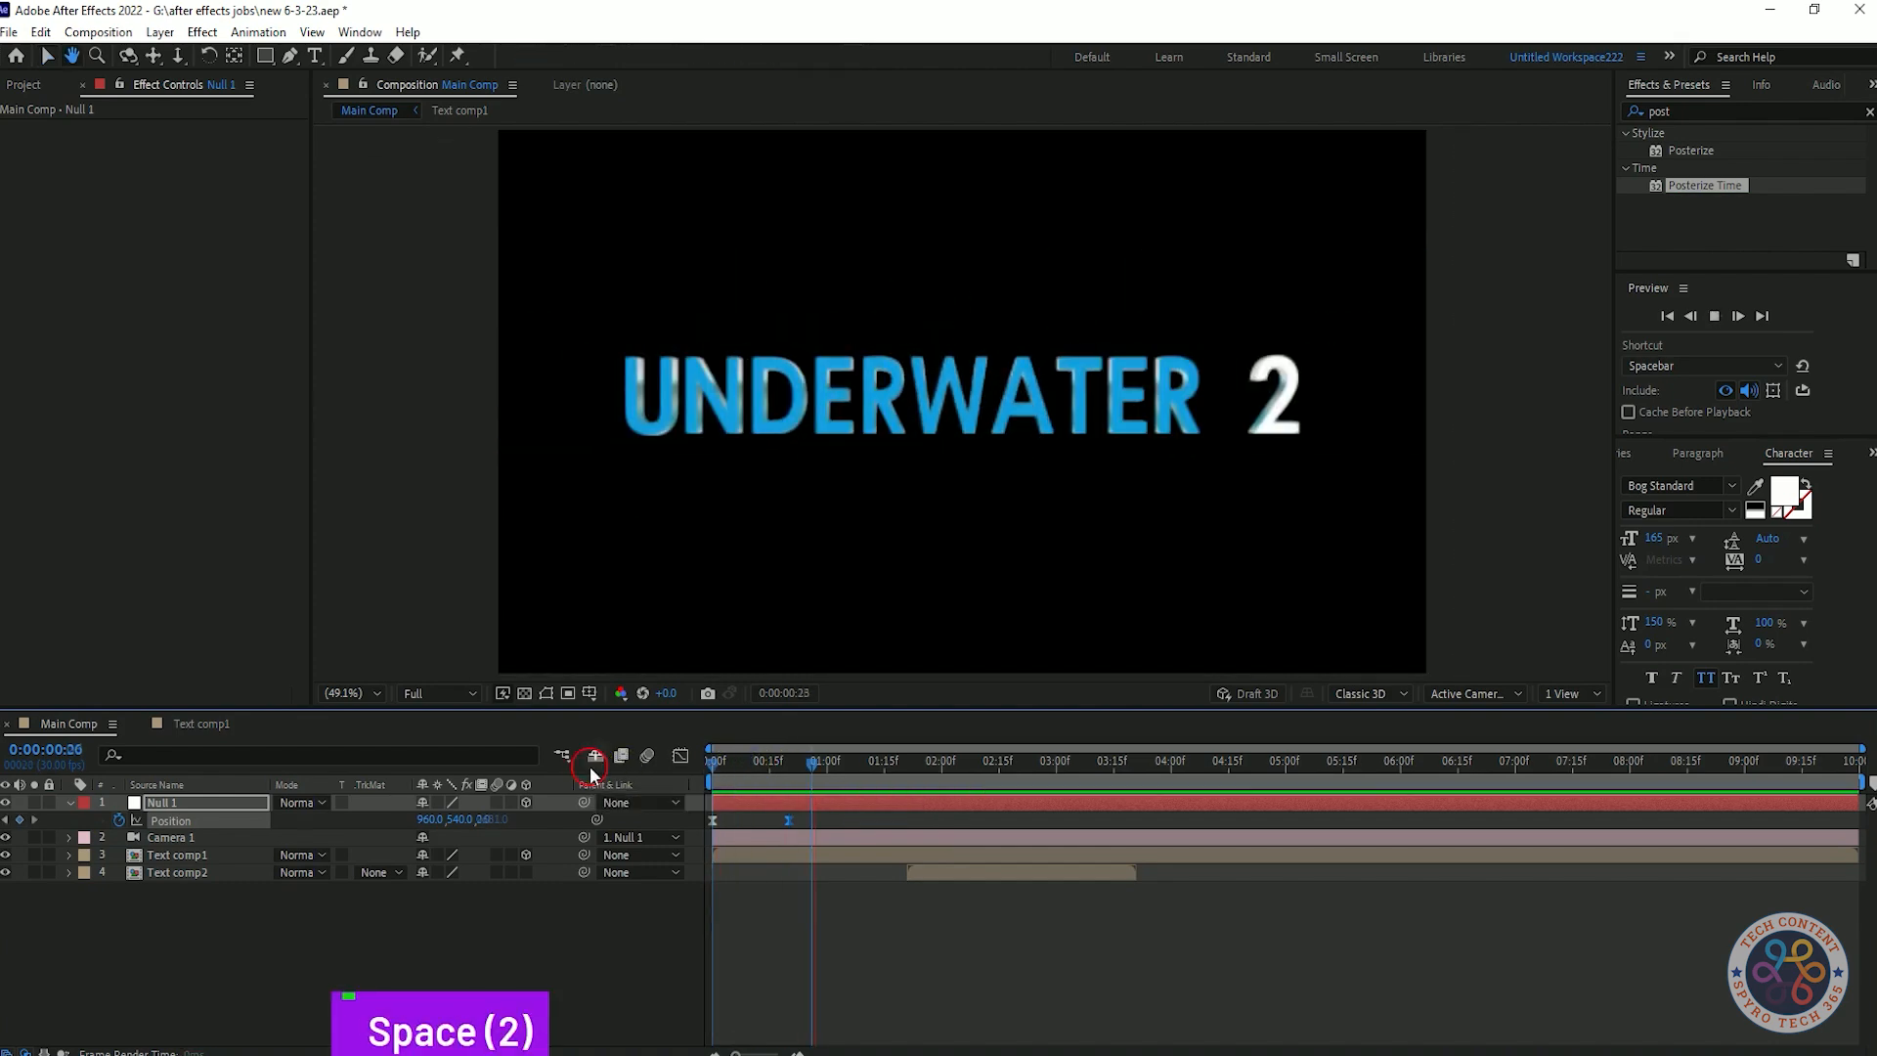
key("space")
key("space")
- Trim the end of Text comp1 to 0:00:01:21, where Text comp2 begins, and preview the switch
left_click_drag(1042, 765, 846, 793)
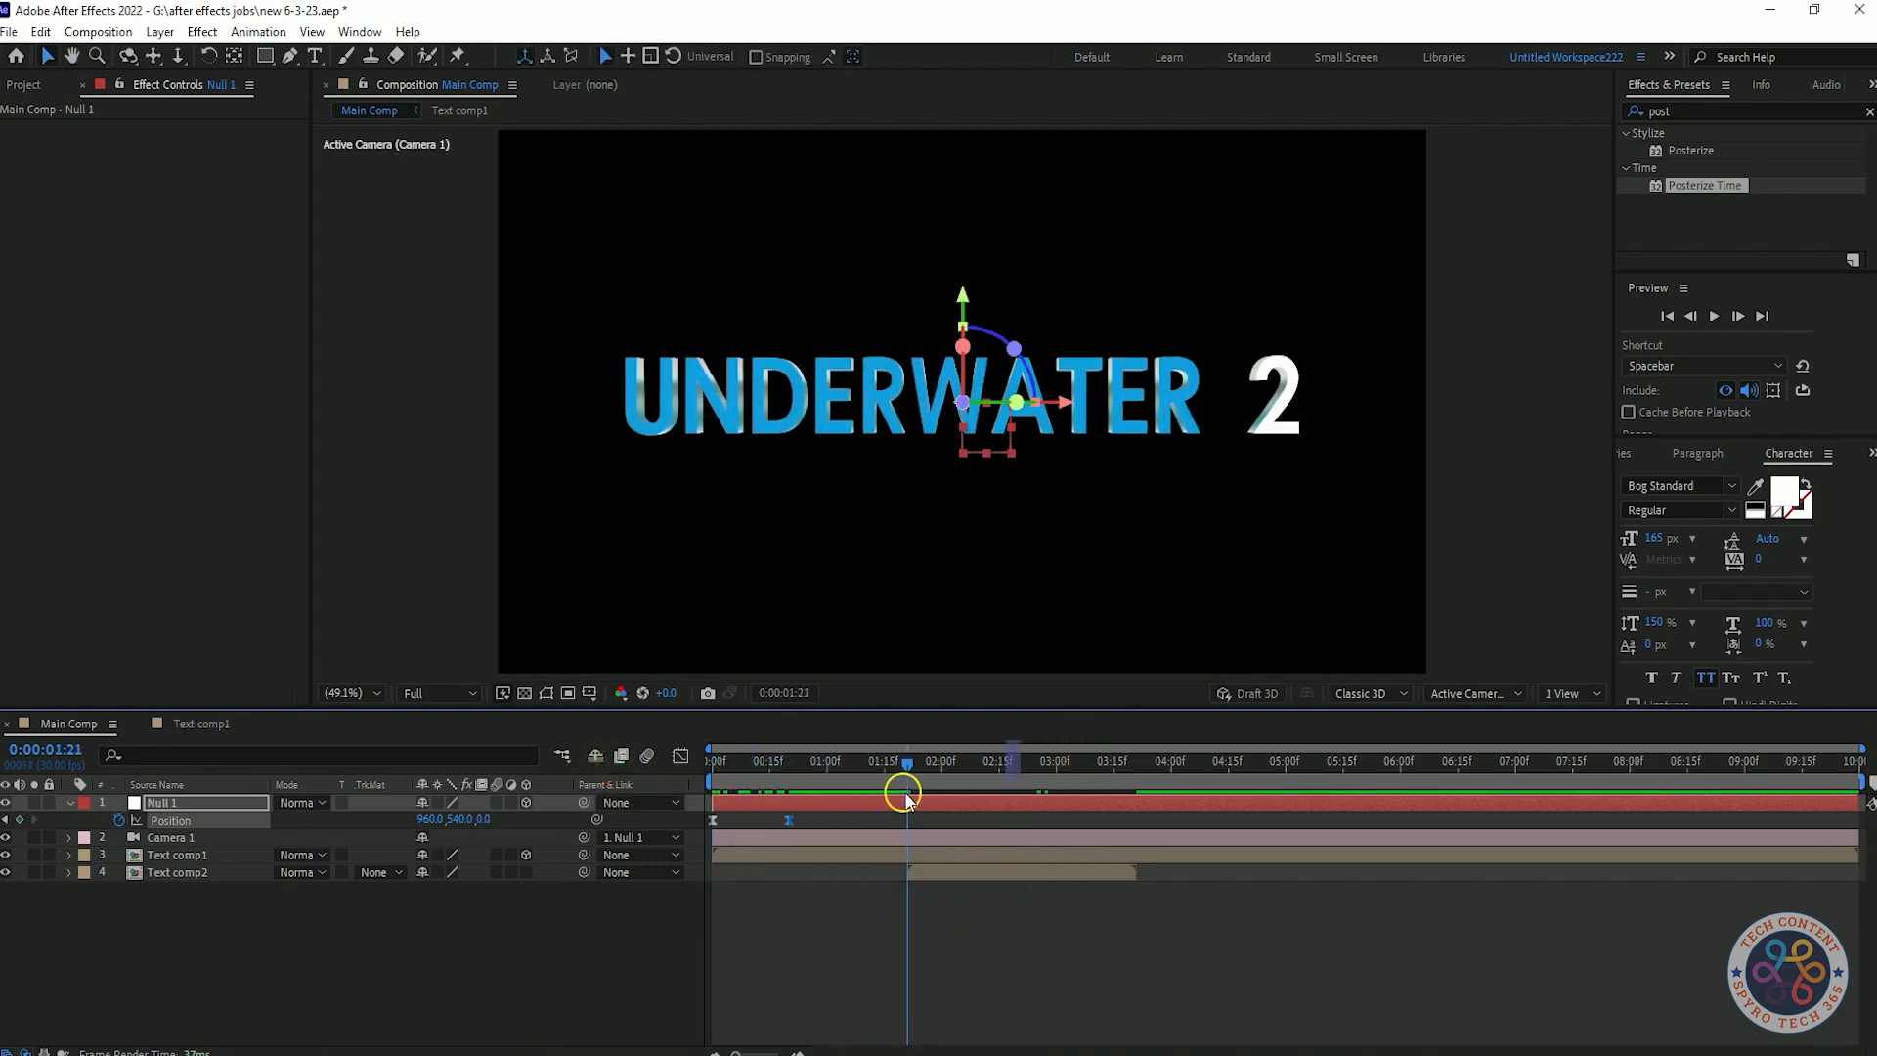
left_click(919, 854)
key("alt+bracketright")
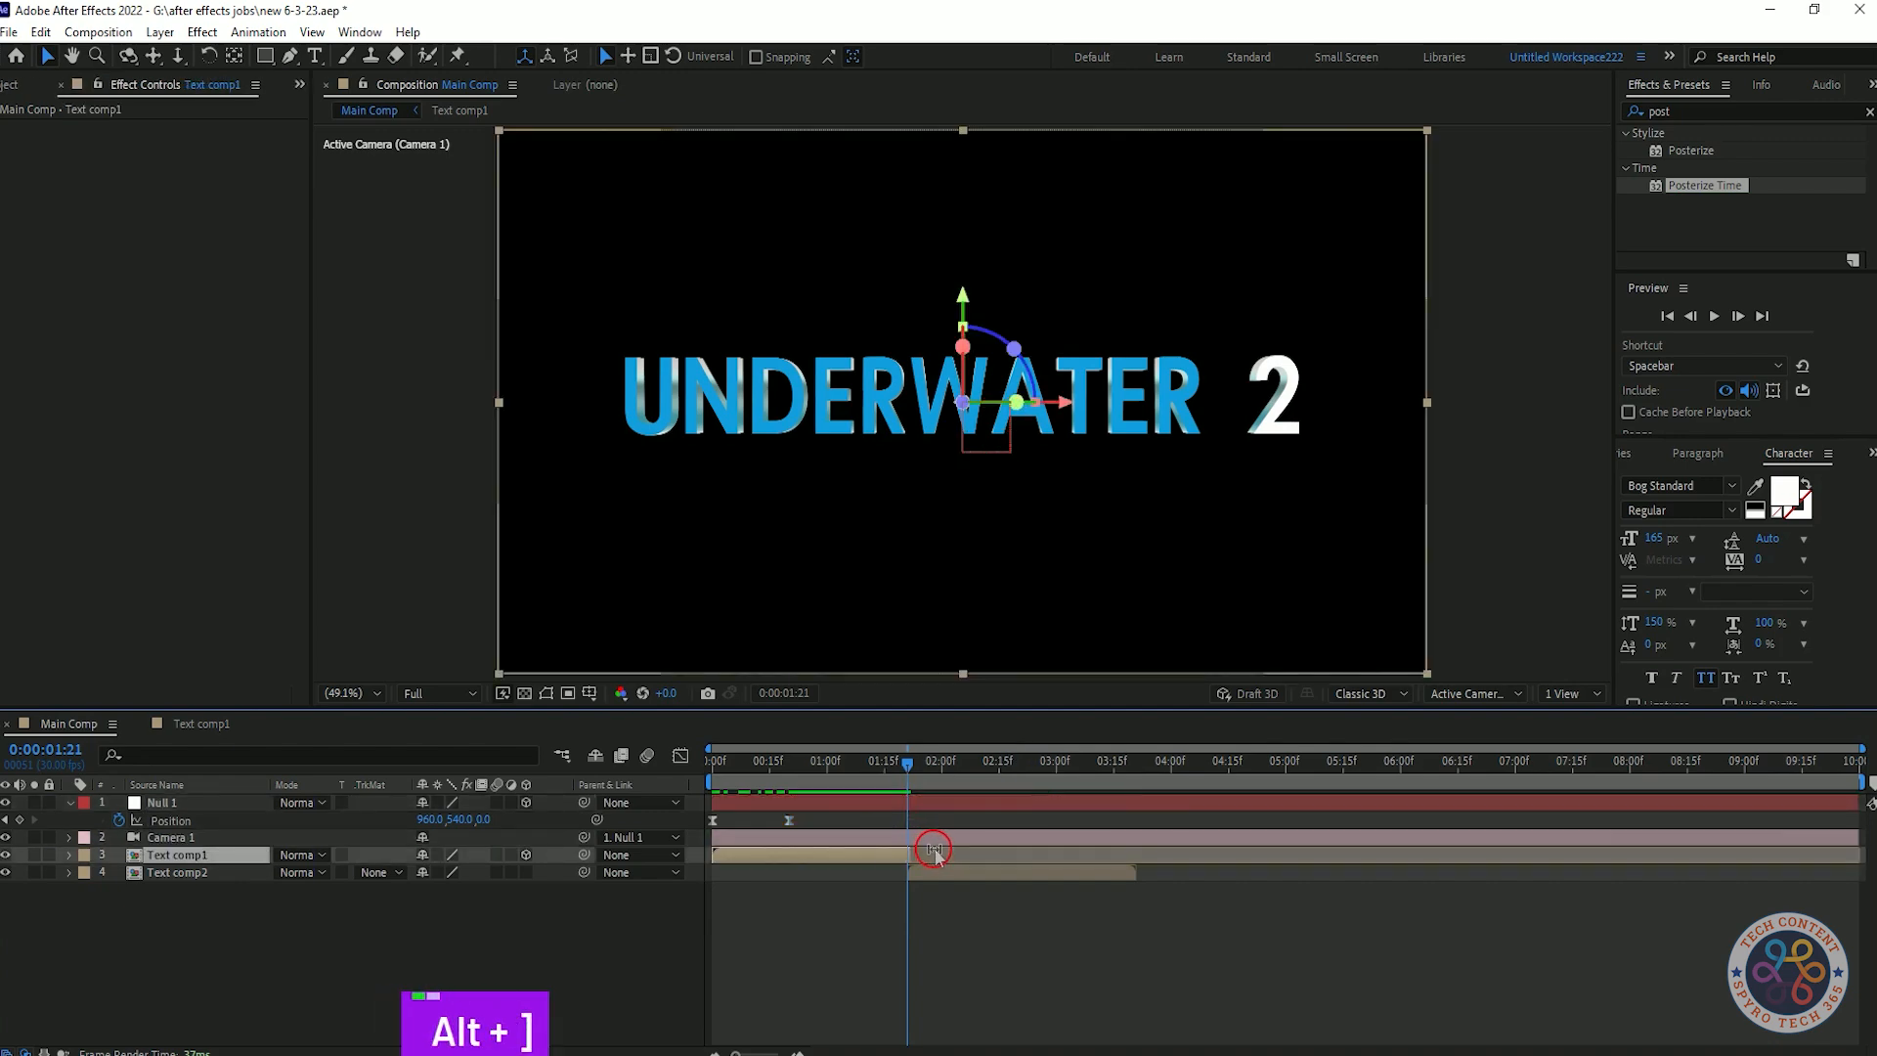
key("space")
key("space")
key("space")
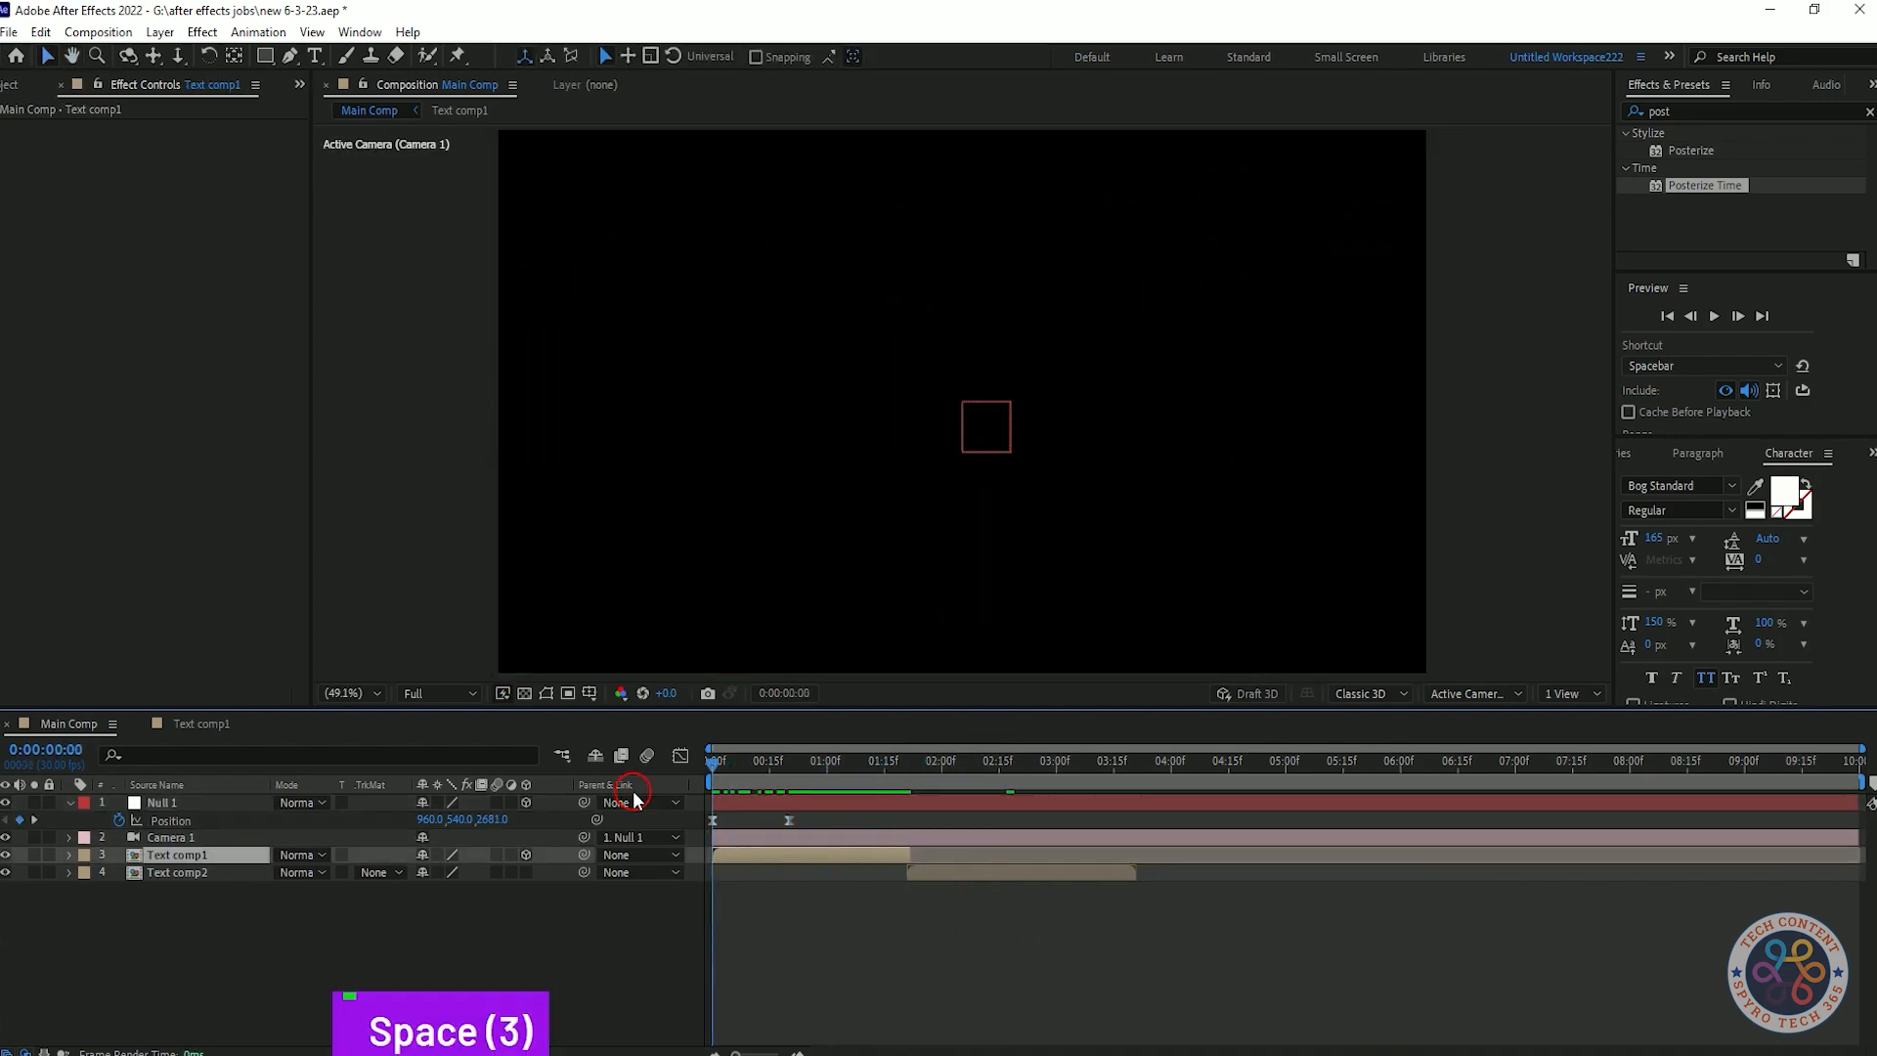
key("space")
- Replay the title from the first frame, go to 0:00:02:00 and undo the trim of Text comp1
left_click_drag(1139, 767, 696, 836)
key("space")
key("space")
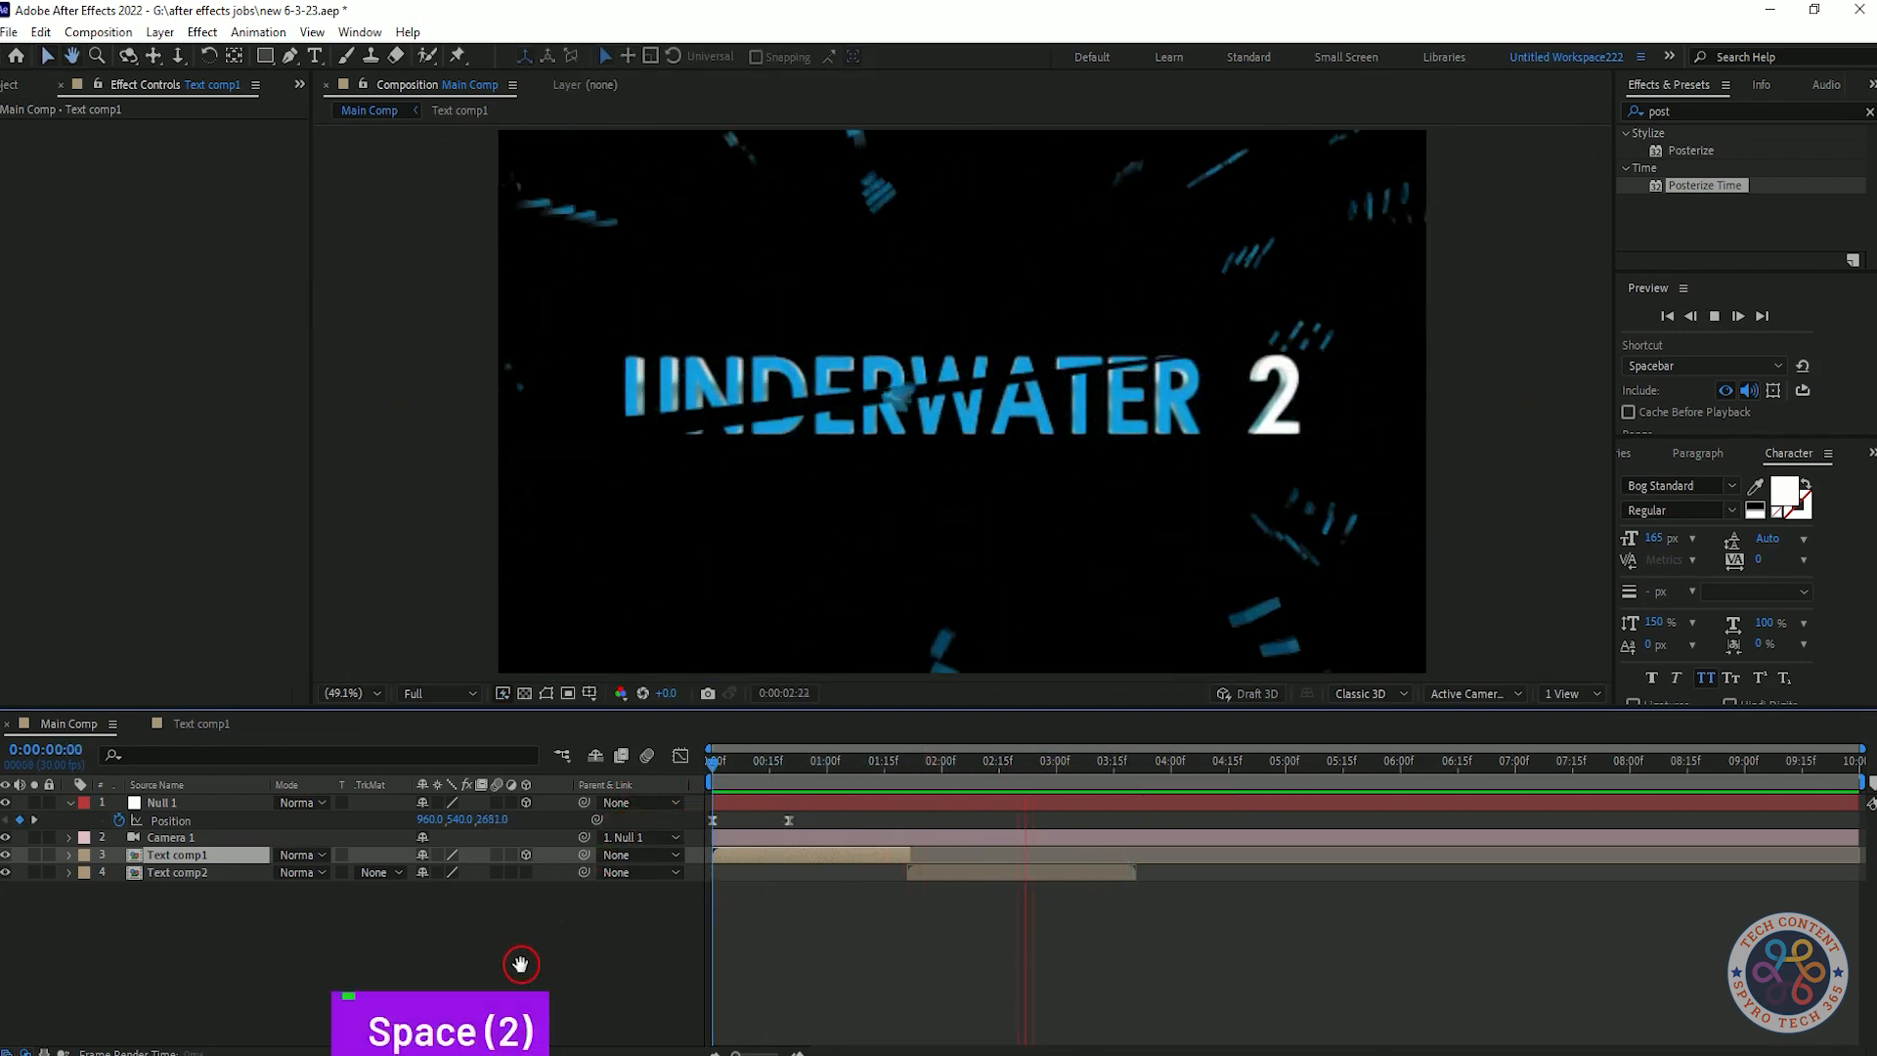
left_click_drag(1041, 759, 944, 772)
key("ctrl+z")
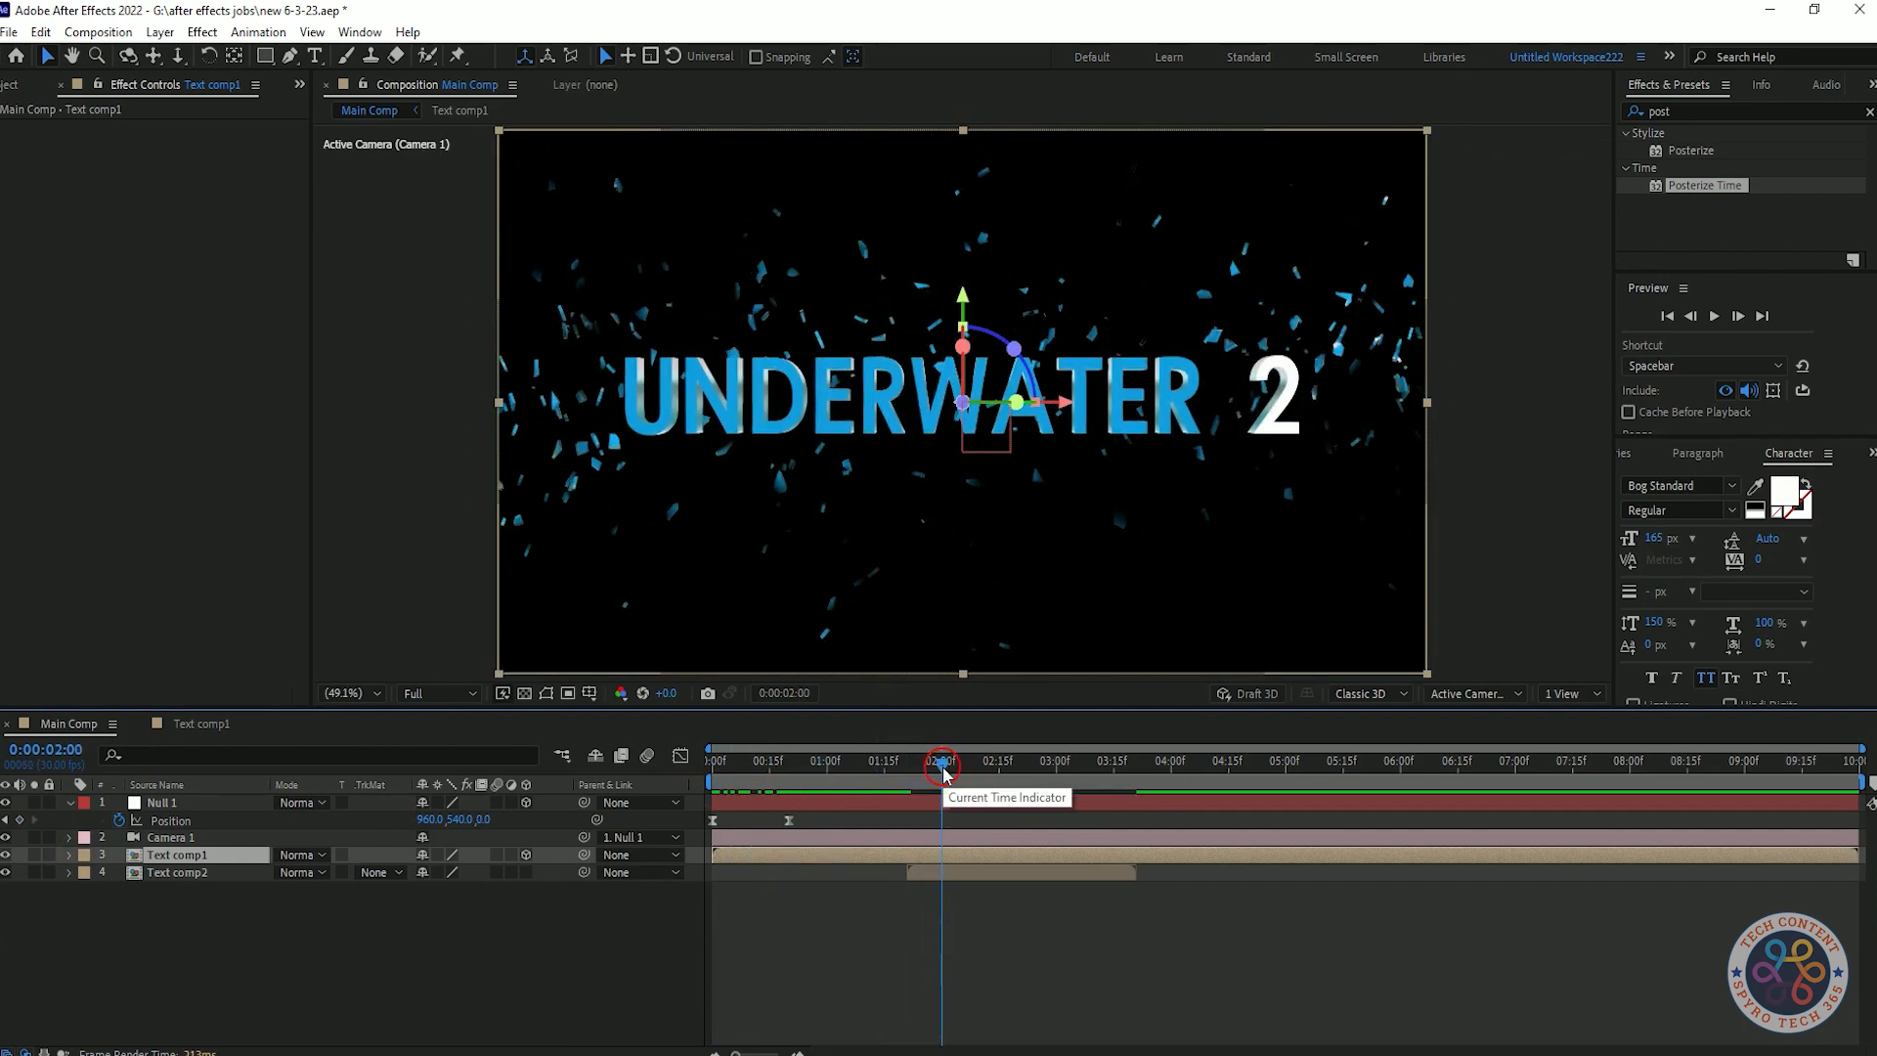
- Try changing Null 1's Z Position at 0:00:02:00, then undo the change
left_click_drag(487, 819, 549, 817)
left_click(988, 797)
mouse_move(791, 777)
left_mouse_down()
mouse_move(925, 782)
mouse_move(792, 803)
left_mouse_up()
key("ctrl+z")
- Slide the Text comp2 layer to start at about 0:00:04:11
left_click_drag(980, 859, 1286, 865)
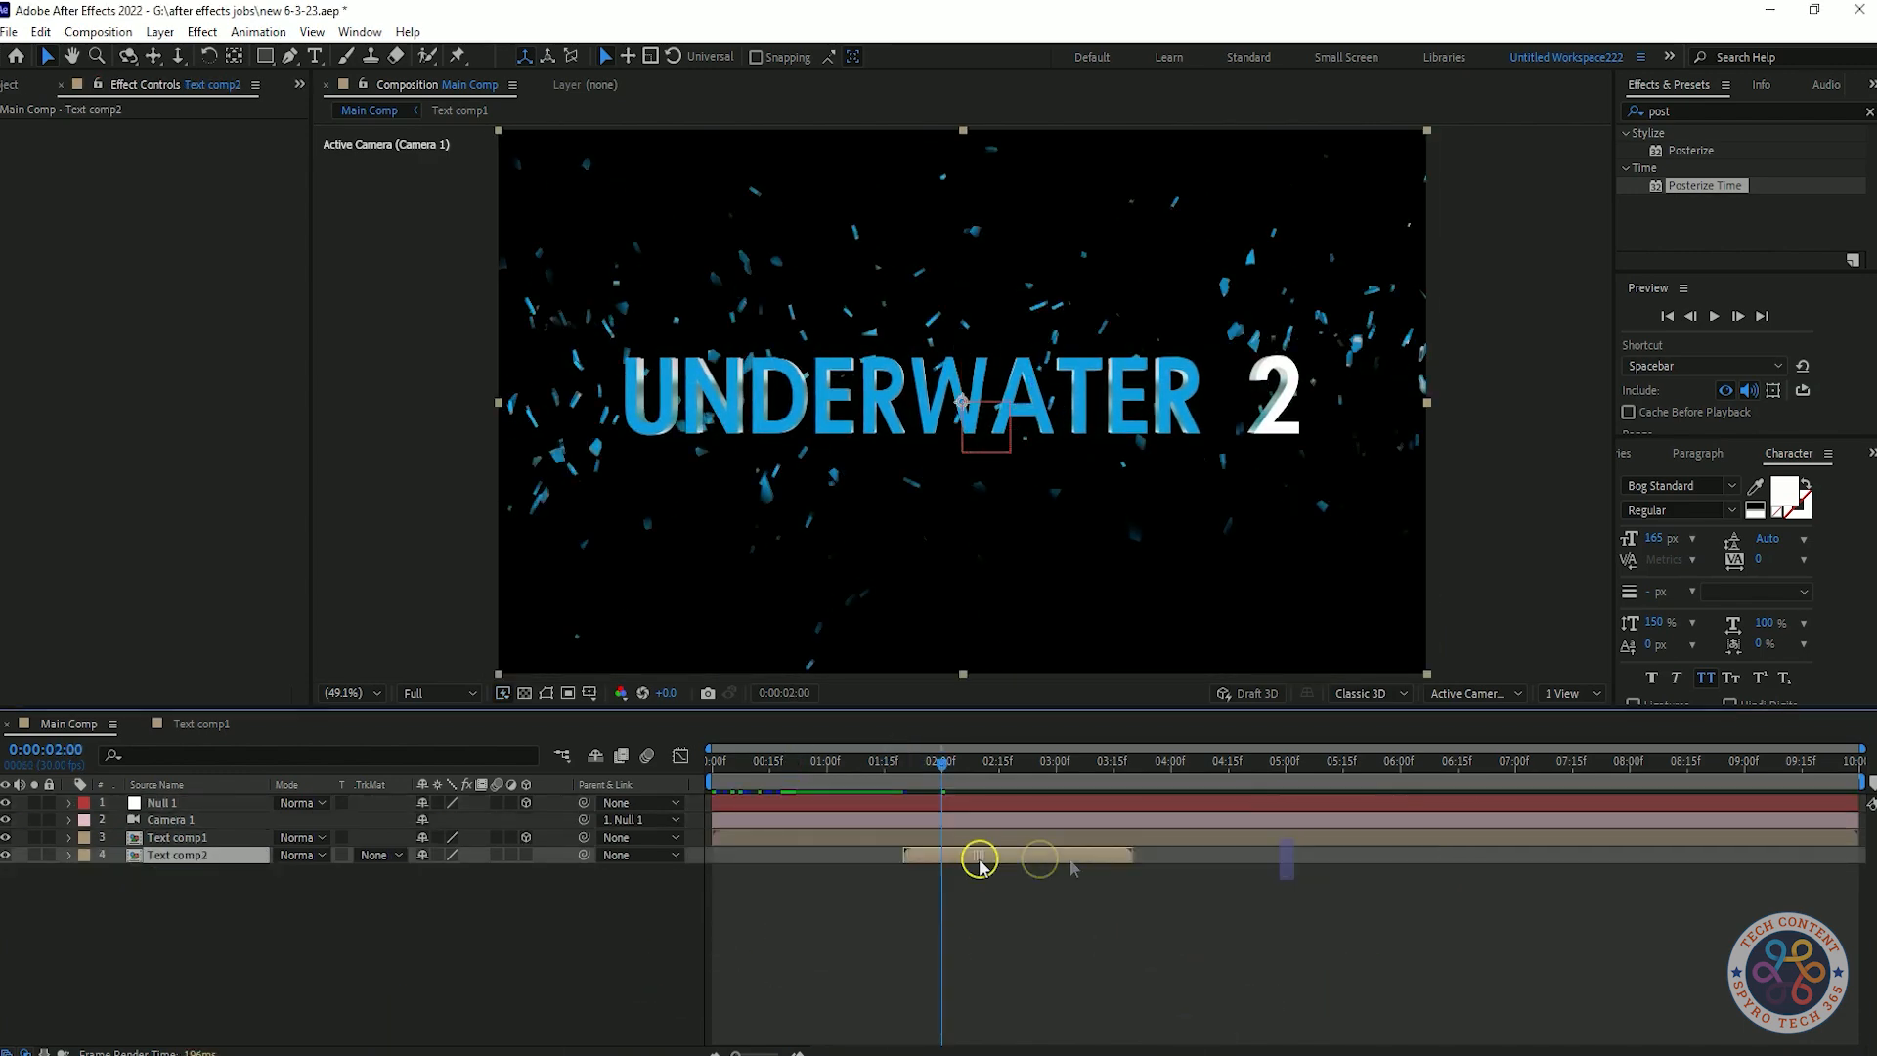
- Add a second null object, make it 3D and parent Null 1 to it
right_click(370, 913)
mouse_move(488, 667)
left_click(673, 787)
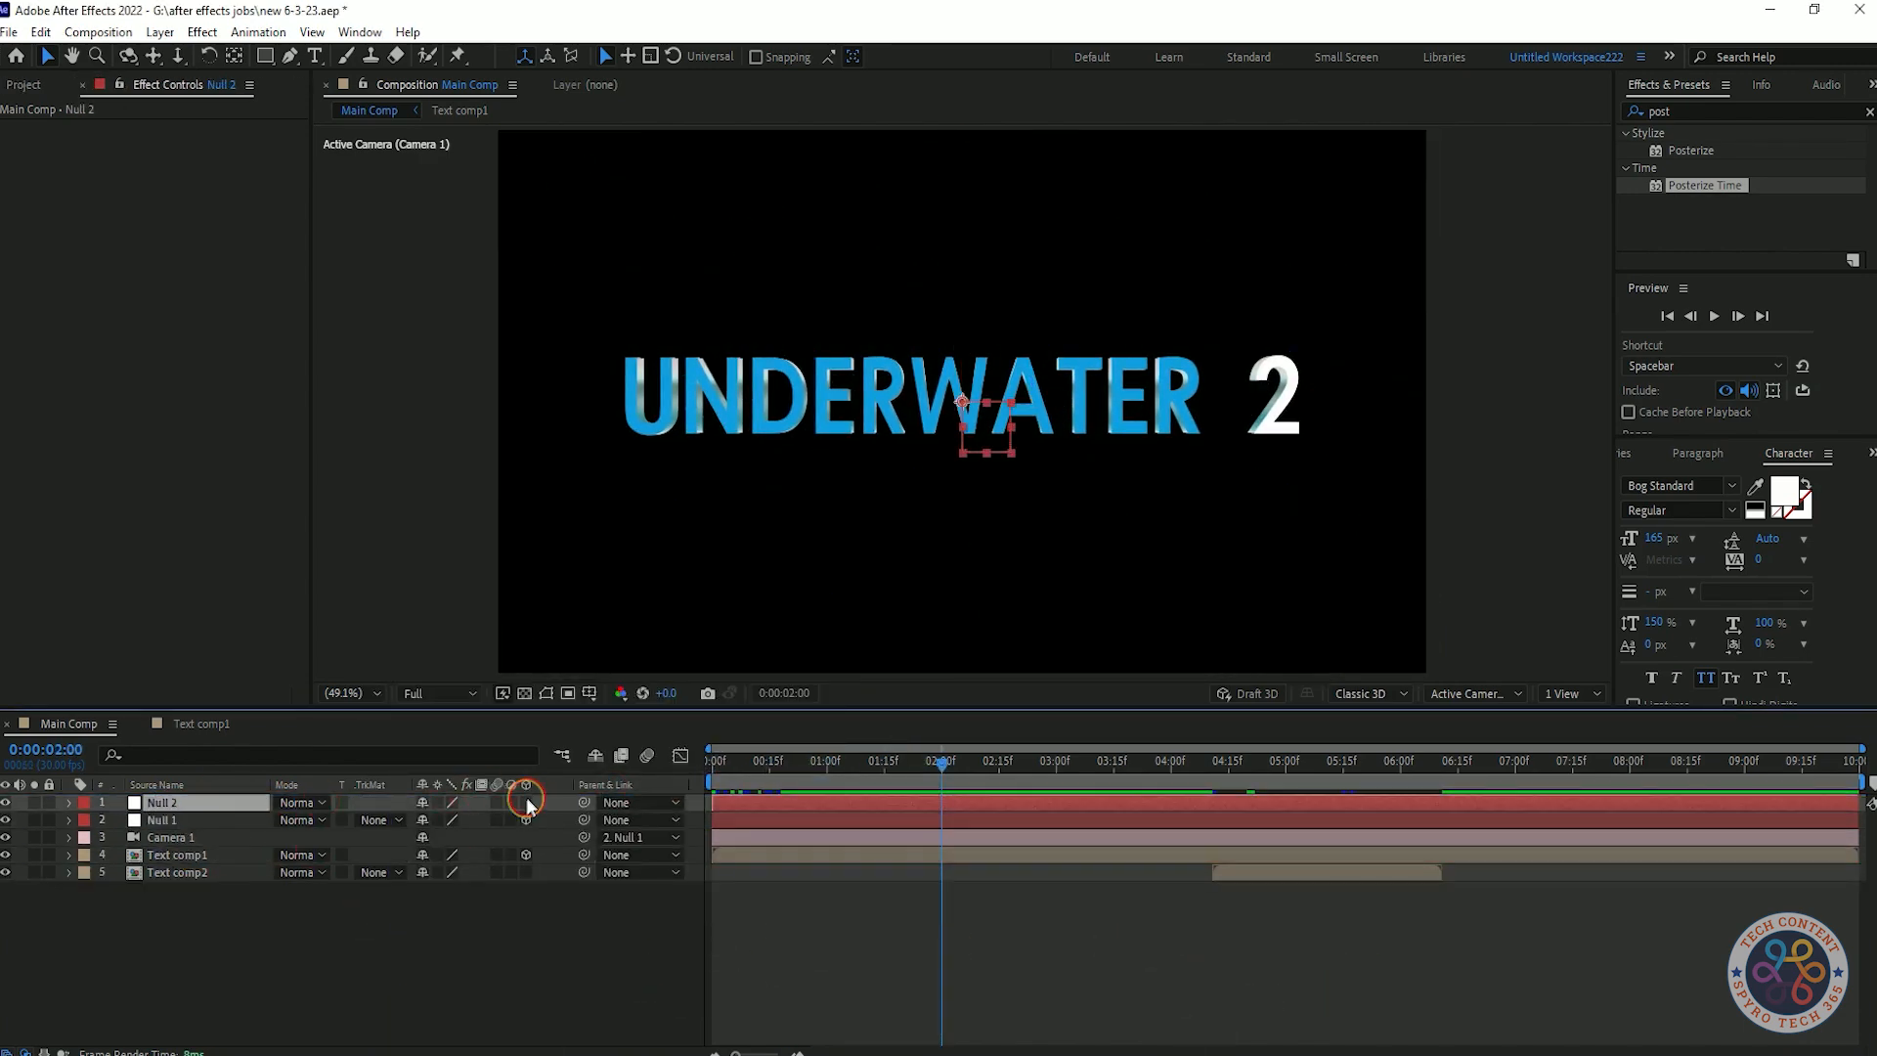
left_click(636, 819)
left_click(645, 872)
- Reveal the Position of both nulls, then set Null 2's Z Position to 116 and keyframe it at 0:00:02:00
key("p")
left_click(208, 836)
key("u")
left_click_drag(942, 762, 793, 796)
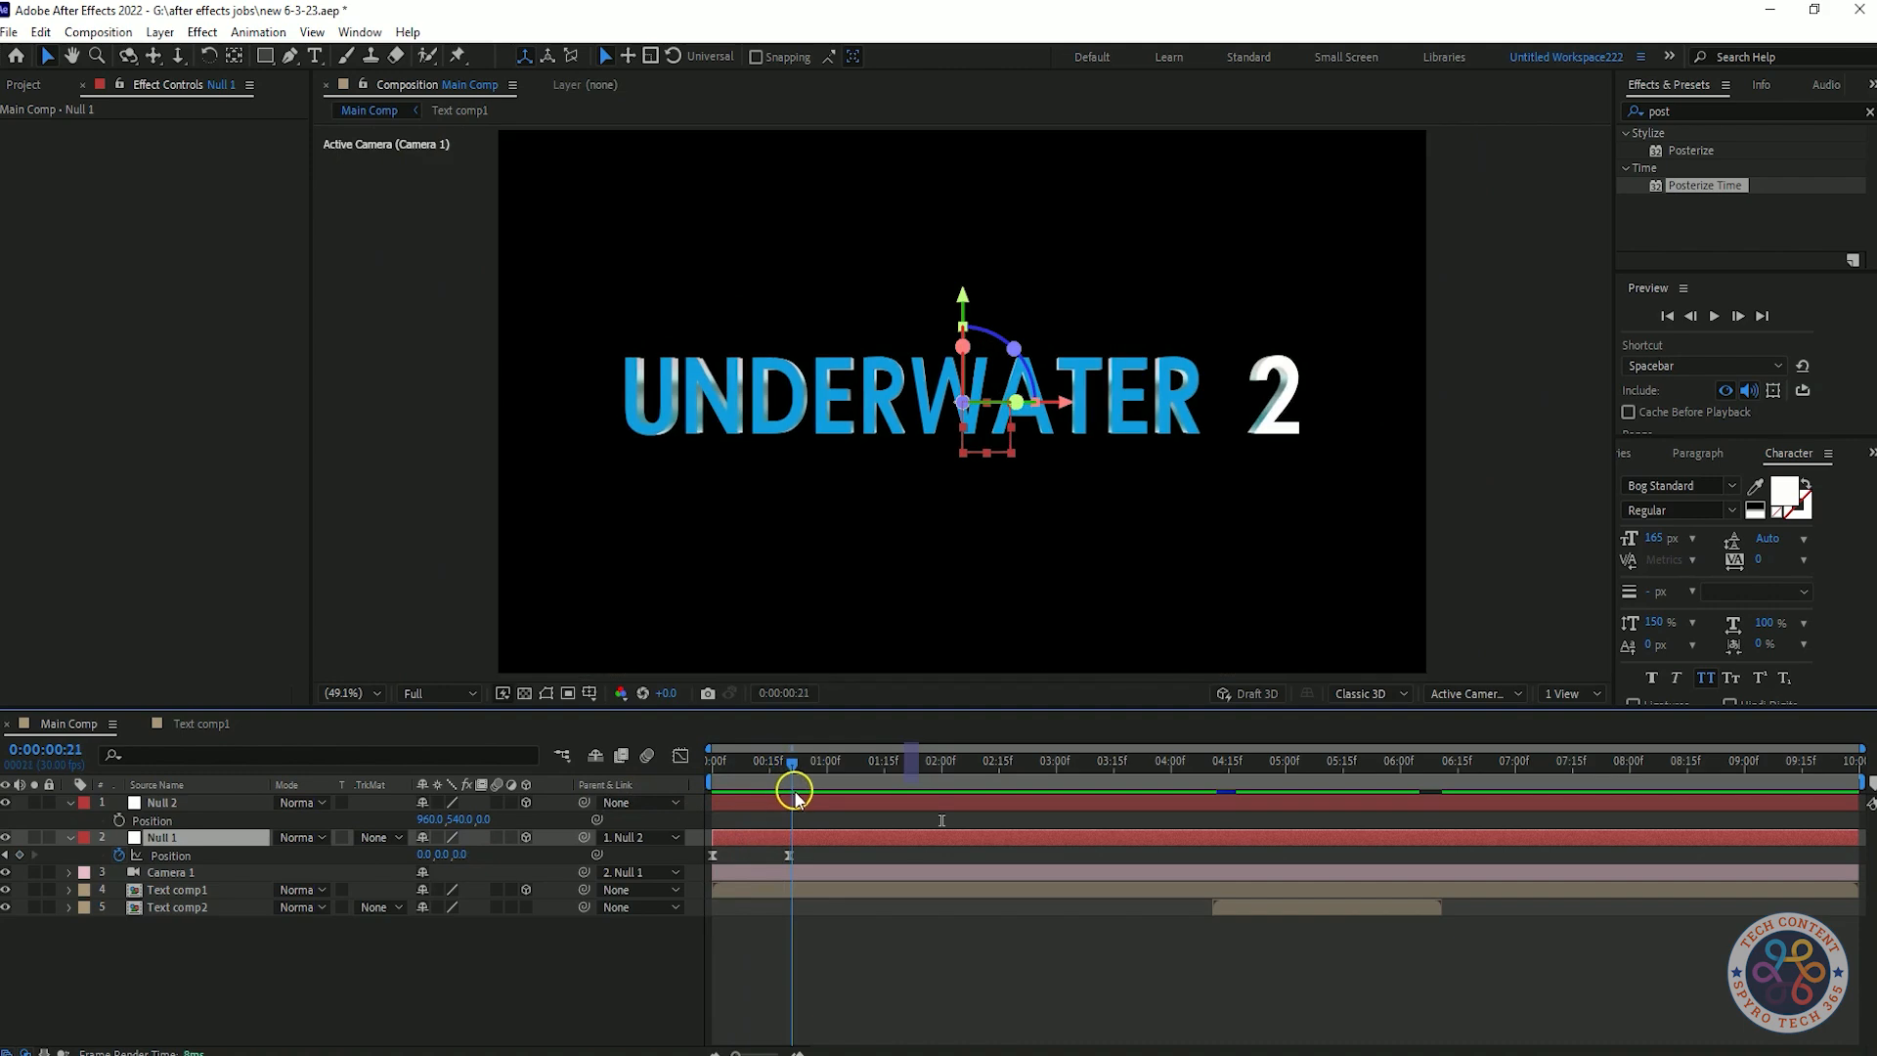
left_click_drag(486, 824, 586, 810)
left_click(132, 823)
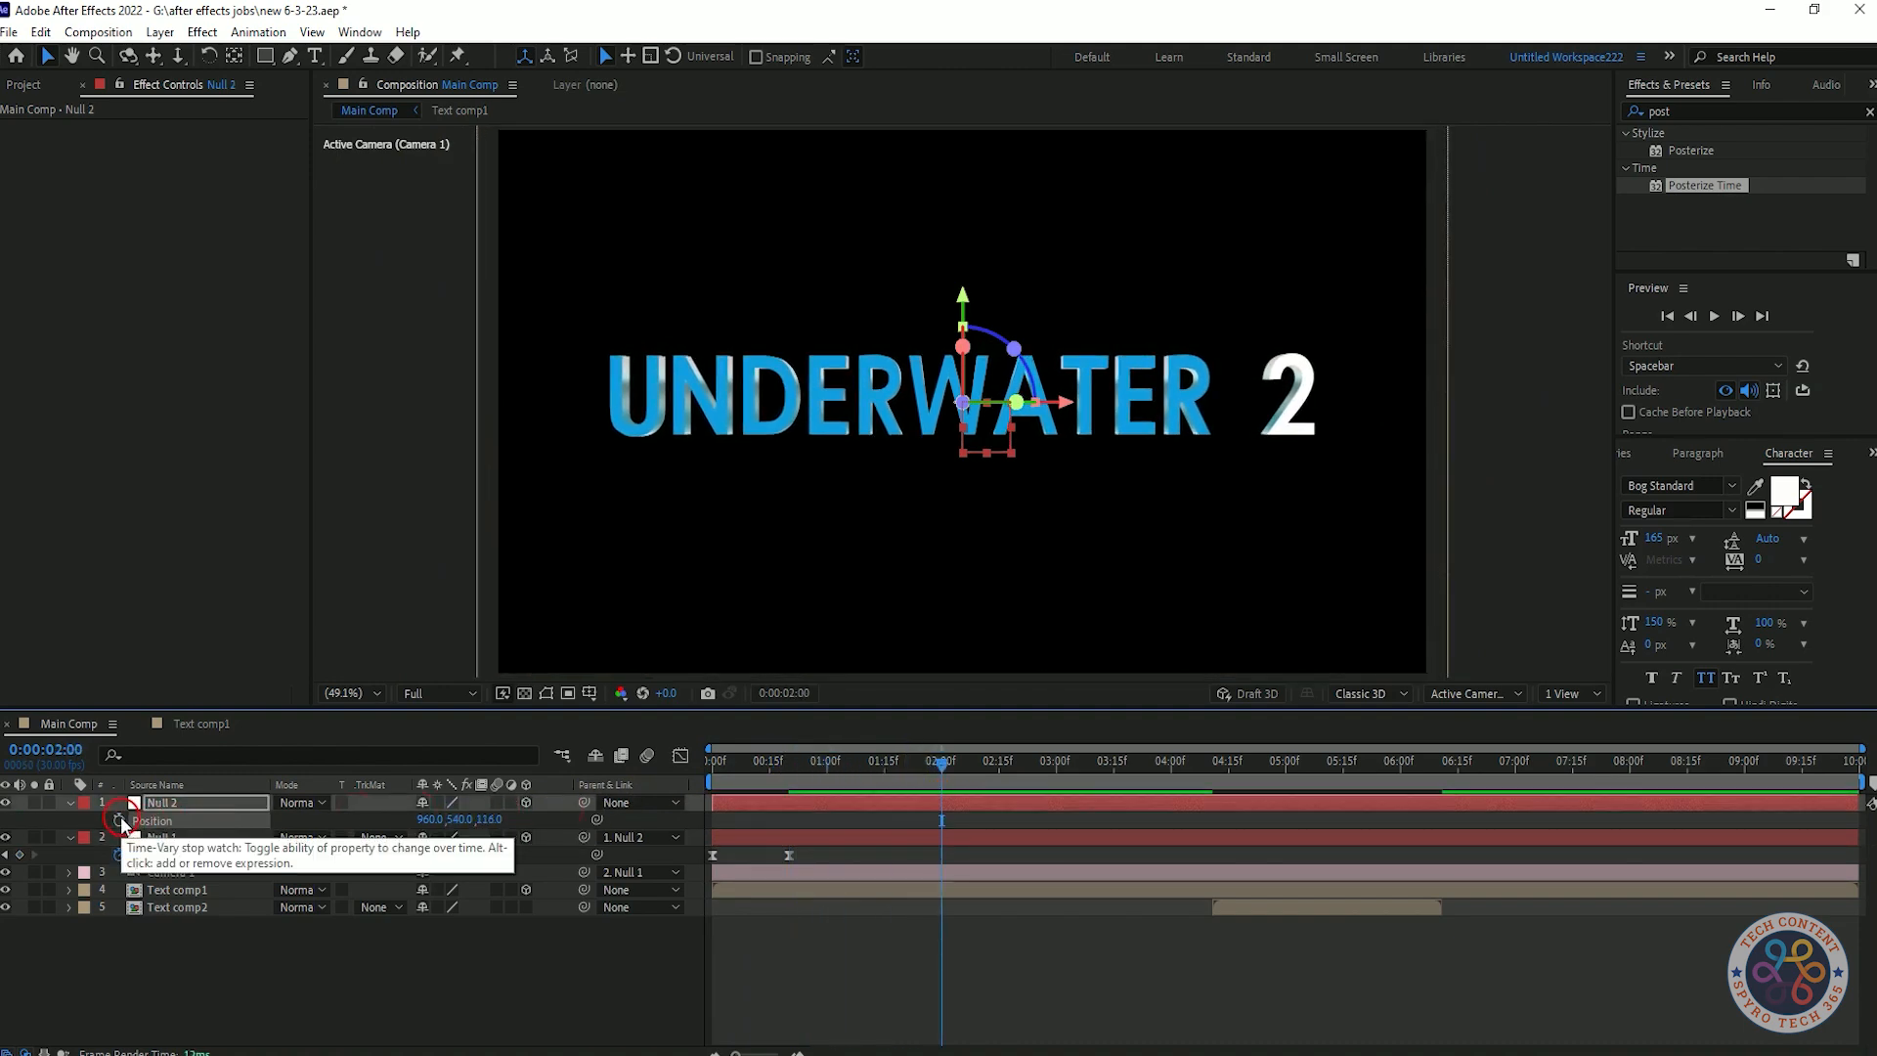
left_click(120, 821)
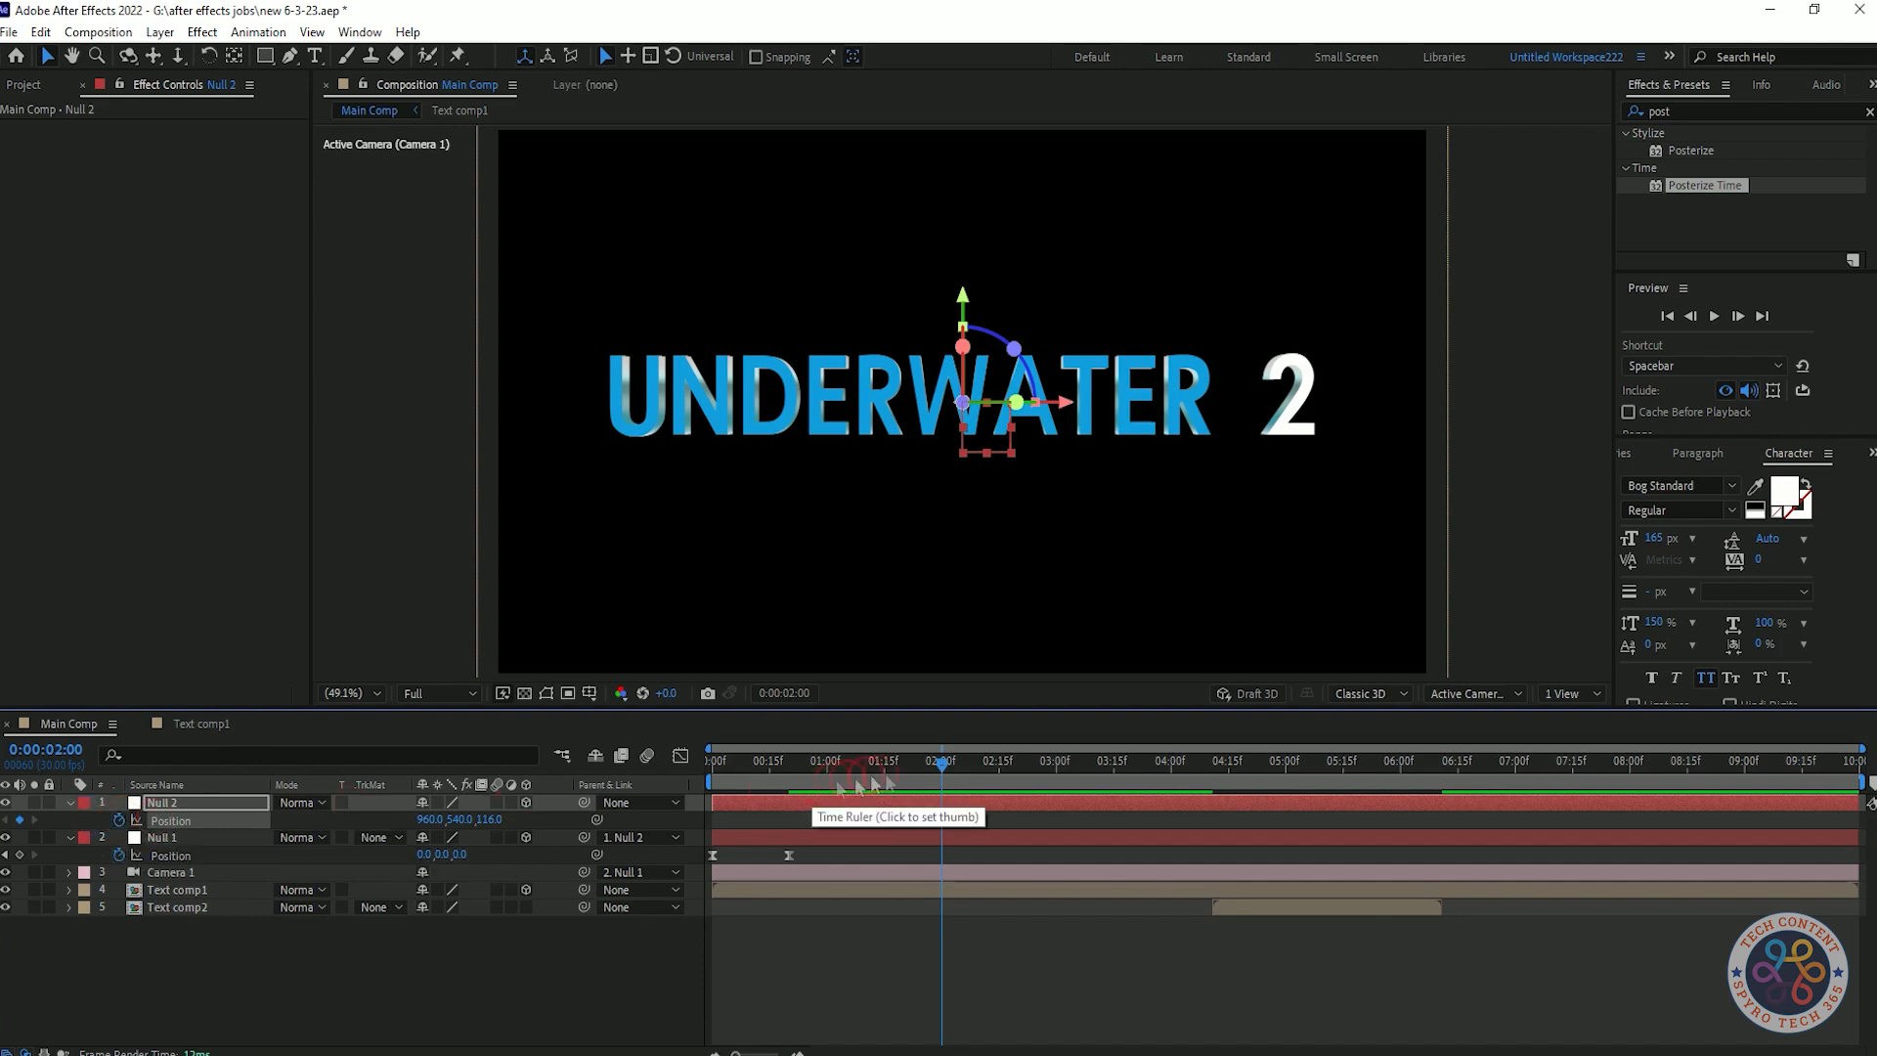
- Ease Null 2's two Position keyframes and preview the slow camera move from the start
left_click(635, 837)
key("space")
key("space")
mouse_move(982, 764)
left_mouse_down()
mouse_move(910, 764)
mouse_move(941, 765)
mouse_move(694, 842)
left_mouse_up()
key("space")
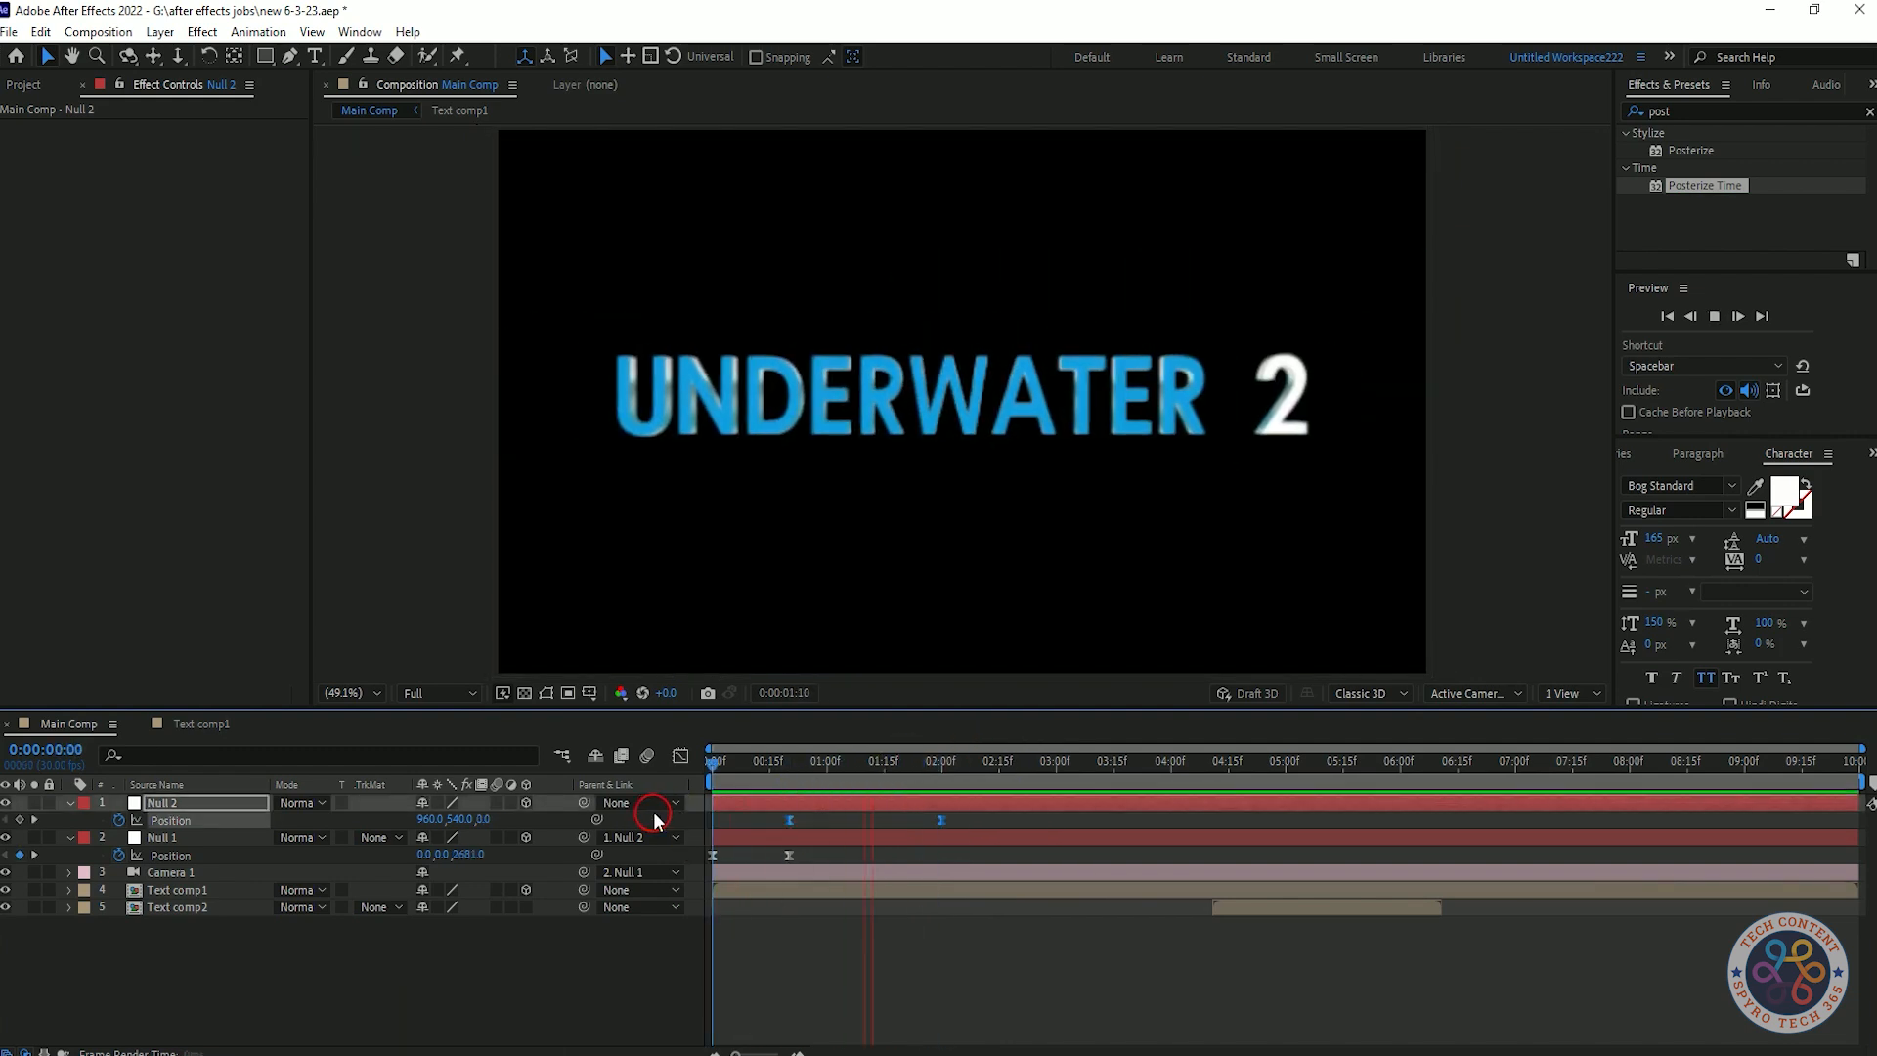
key("space")
- Set Null 2's Z Position to 148 at the 0:00:02:00 keyframe and preview the move
left_click(922, 855)
left_click(942, 765)
left_click_drag(495, 819, 528, 821)
key("space")
key("space")
key("space")
key("space")
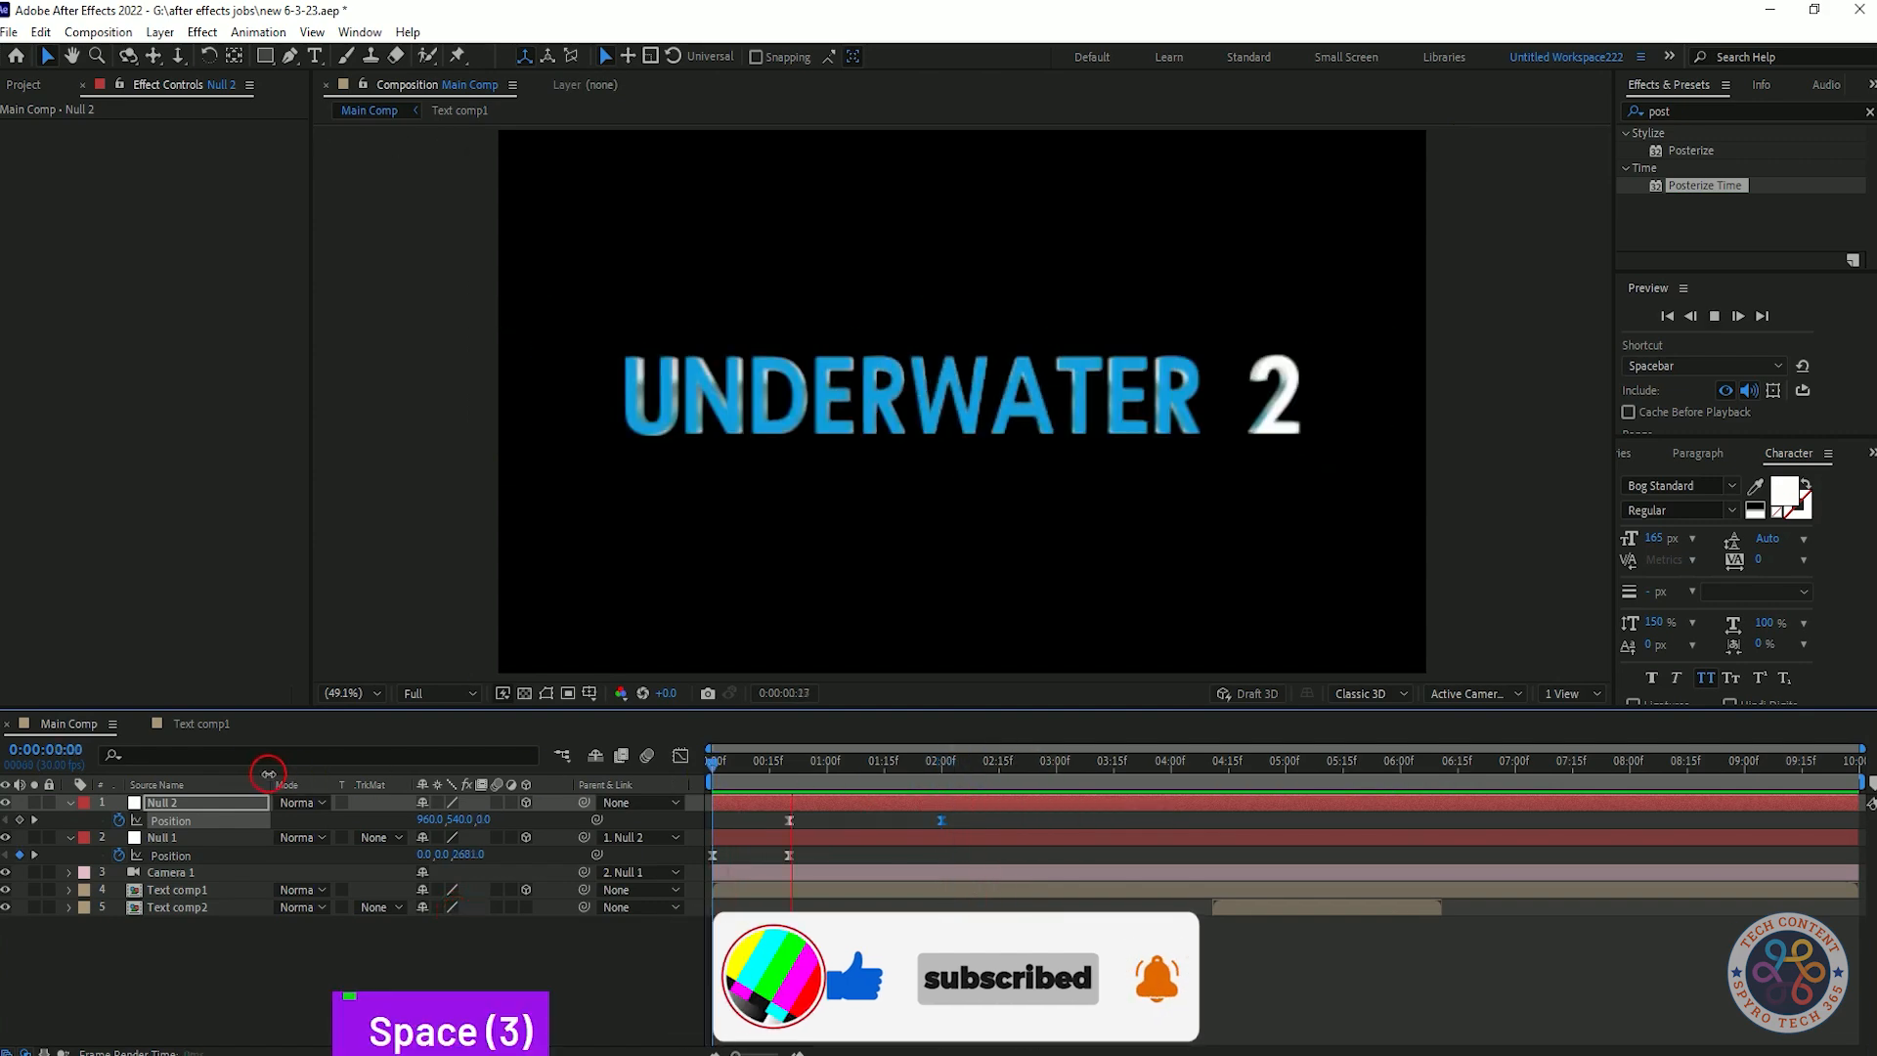
- Slide Text comp2 to start at 0:00:02:00, trim Text comp1's end to that time and preview the transition
left_click(982, 765)
left_click_drag(982, 764, 942, 765)
left_click_drag(1247, 909, 977, 916)
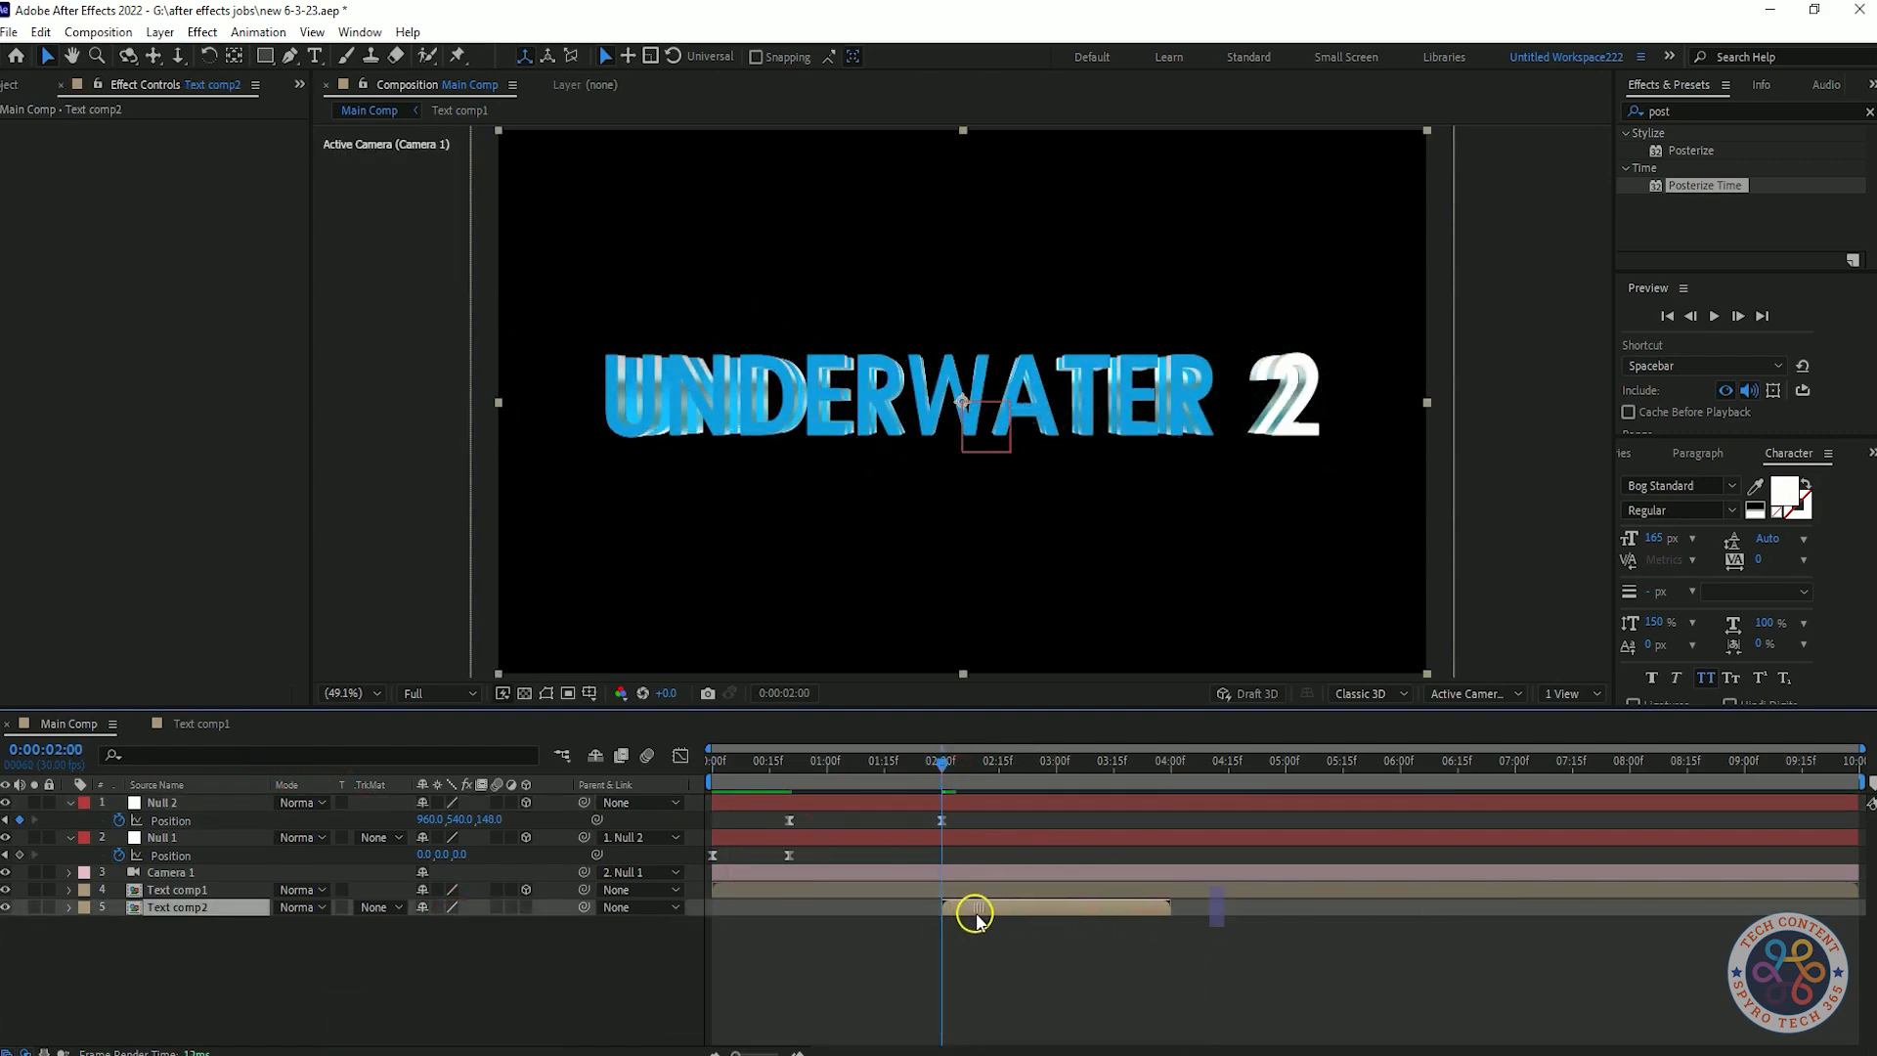
left_click(978, 891)
key("alt+bracketright")
key("space")
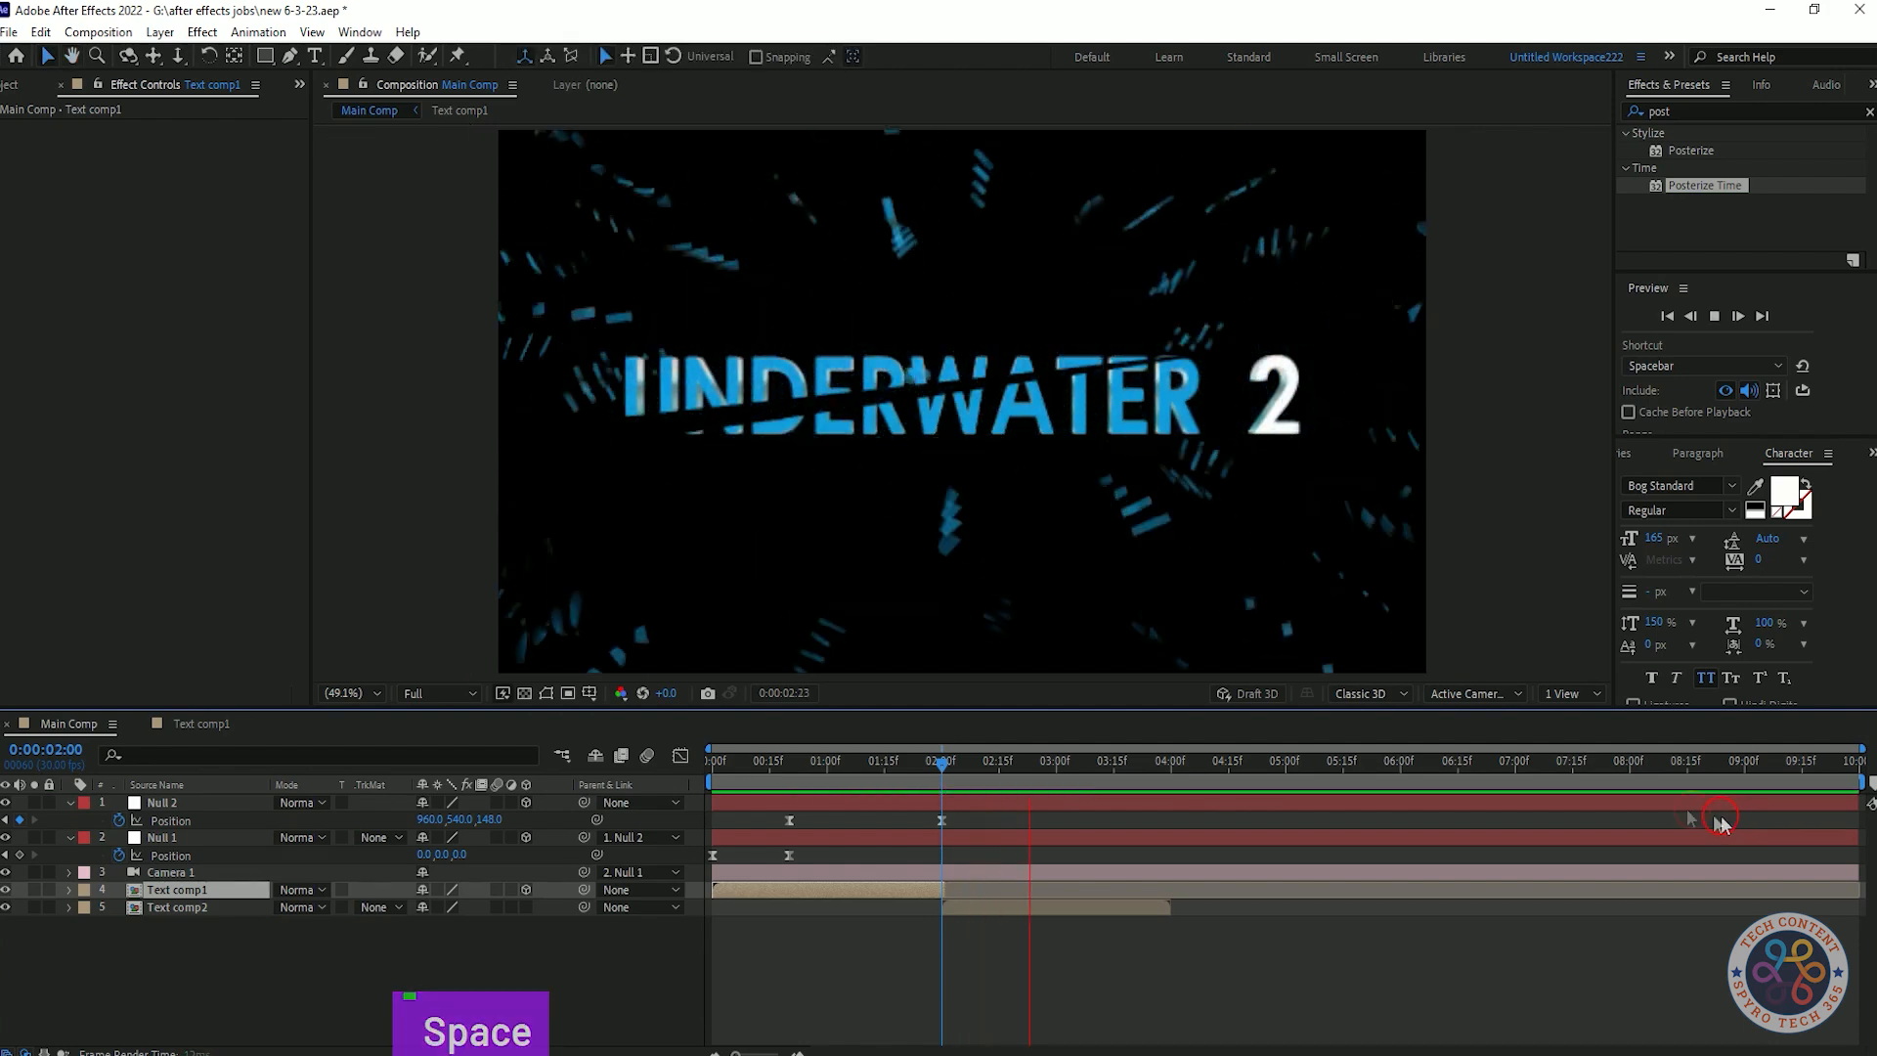
left_click(928, 779)
left_click_drag(928, 780, 527, 858)
key("space")
key("space")
- Split the Text comp2 layer at 0:00:03:29, just before its last frame
left_click(1171, 767)
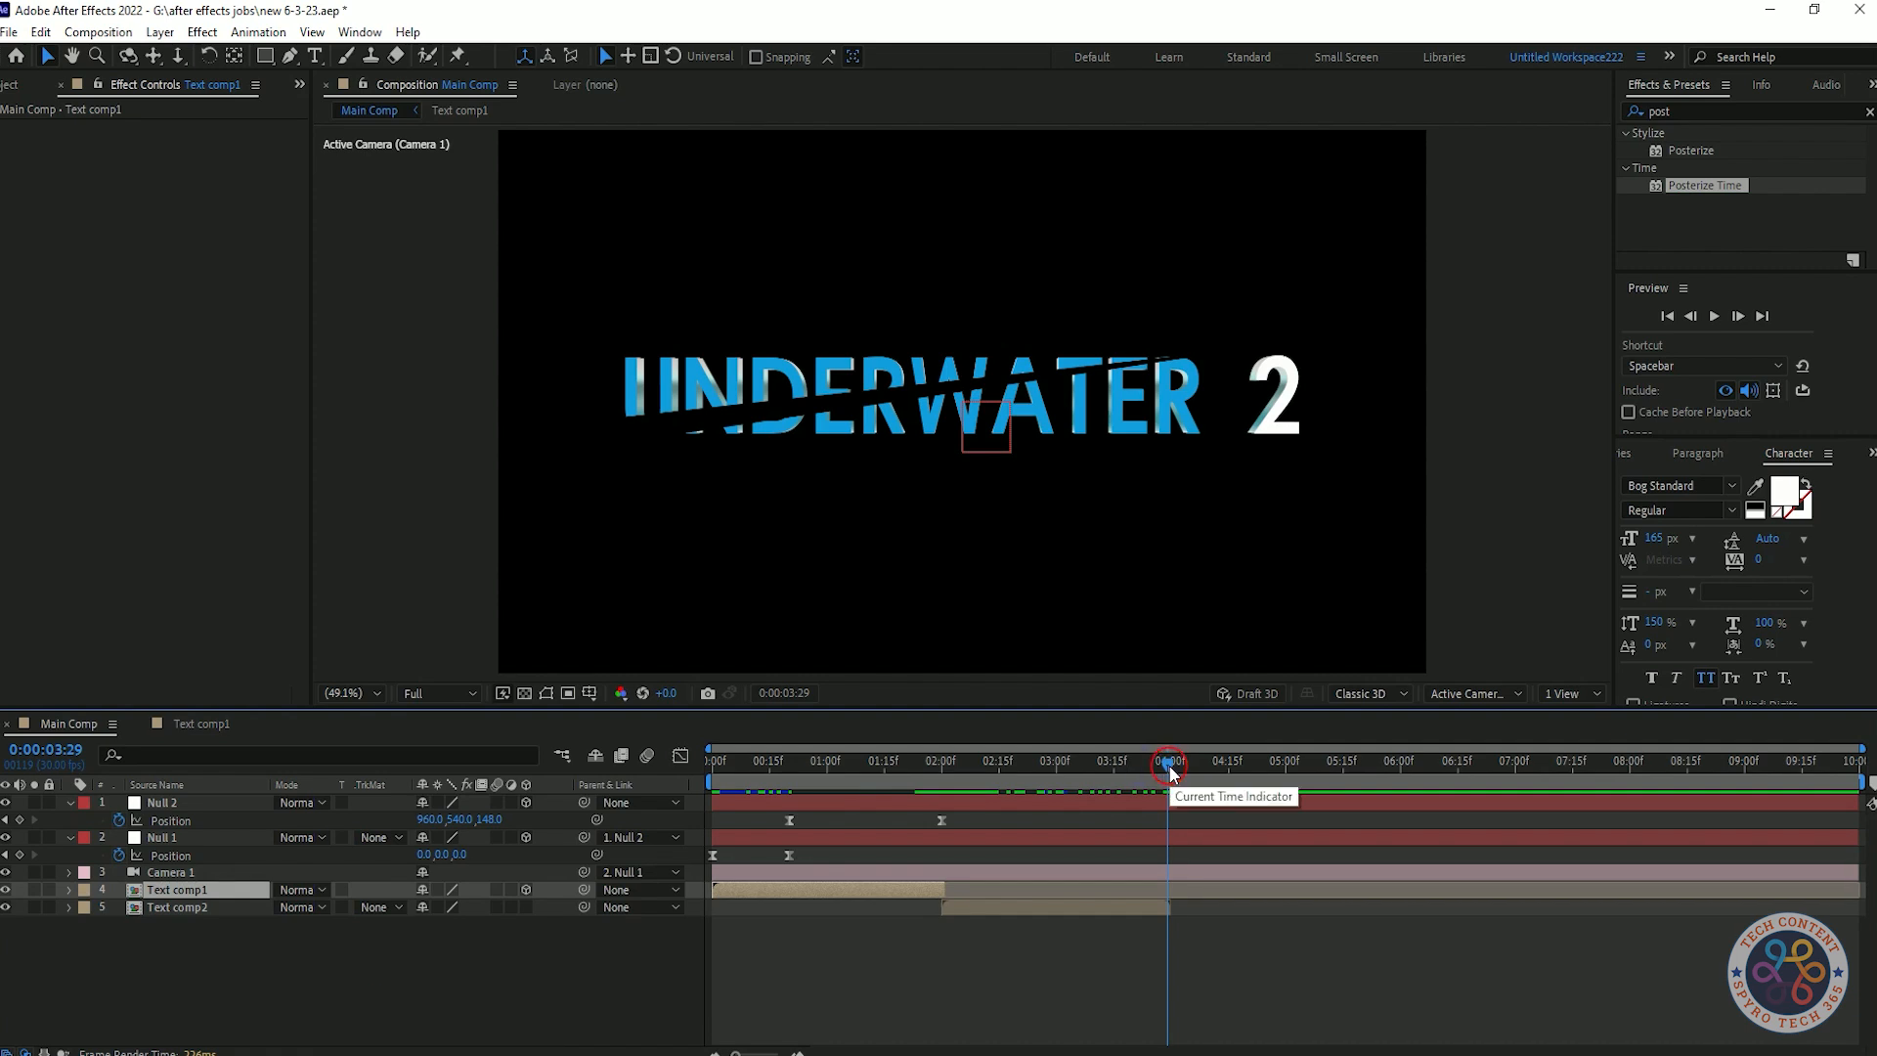
left_click(1169, 771)
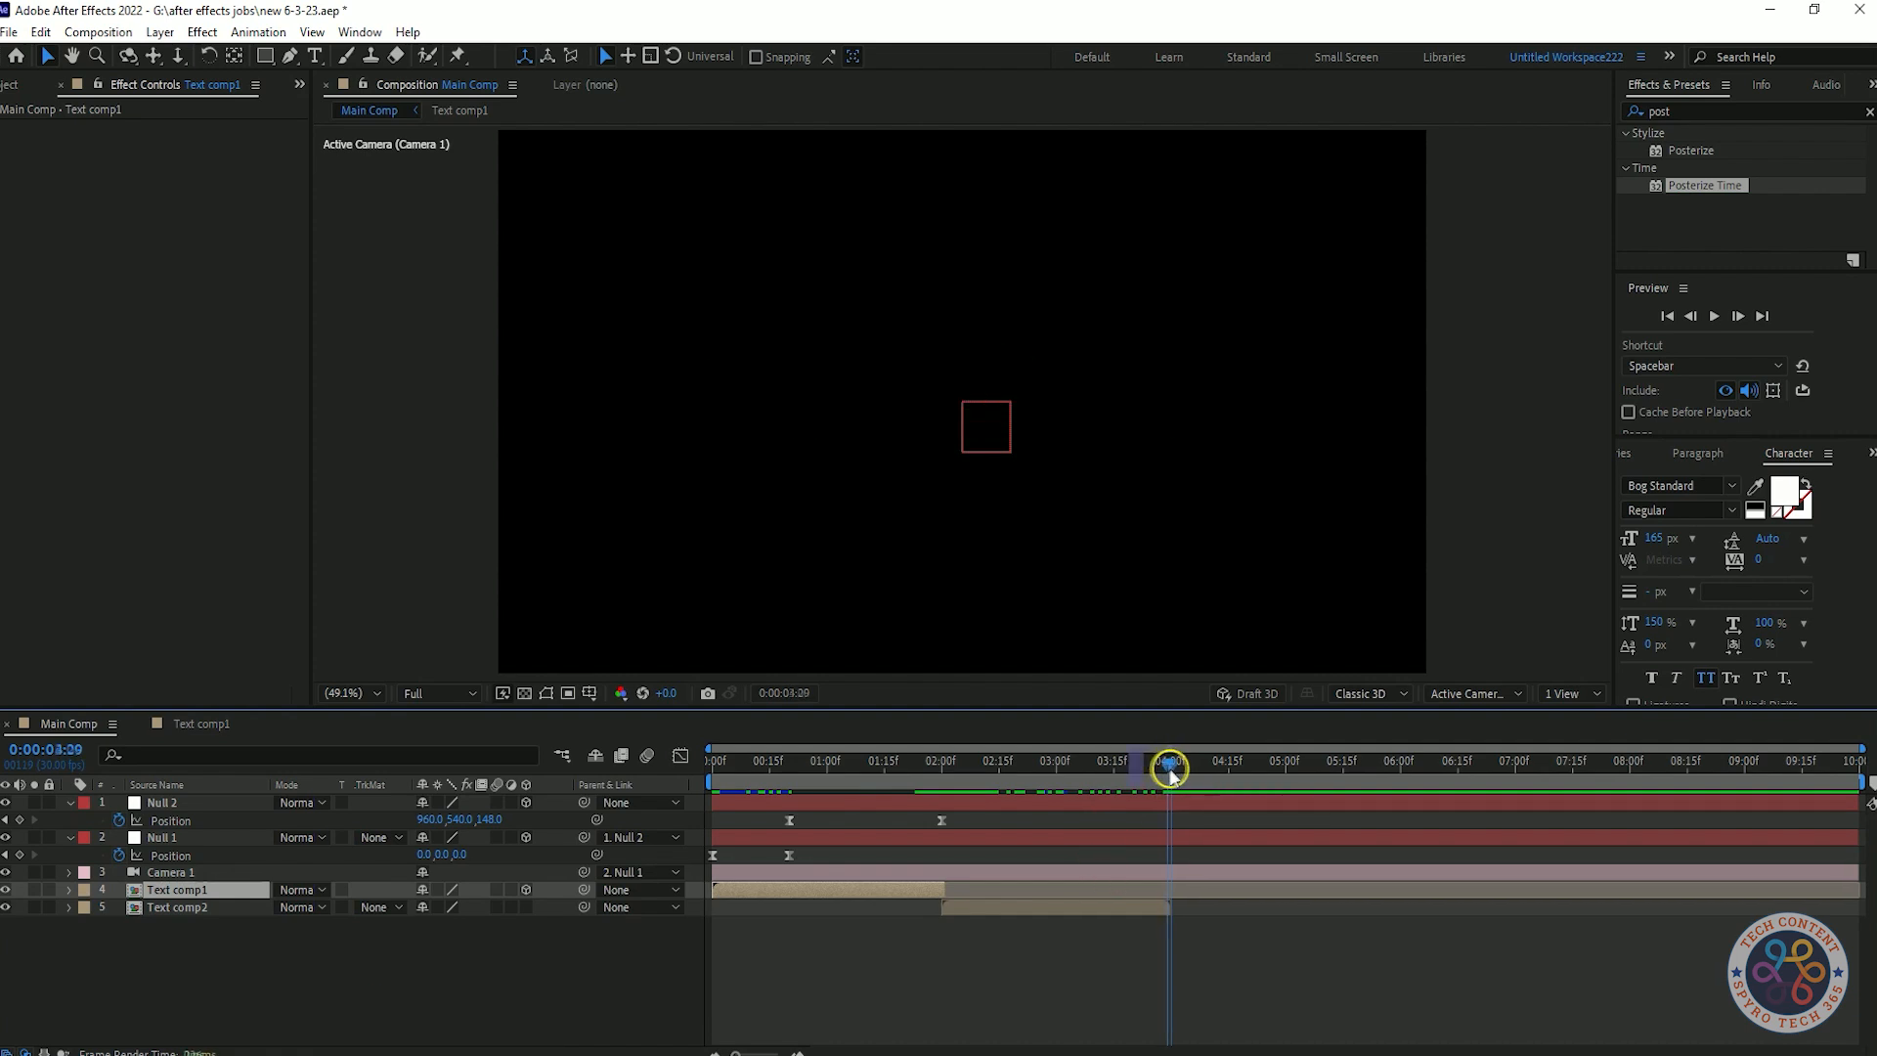
left_click(1172, 908)
left_click_drag(1169, 906, 1149, 906)
key("ctrl+z")
scroll(1212, 884, "up", 4)
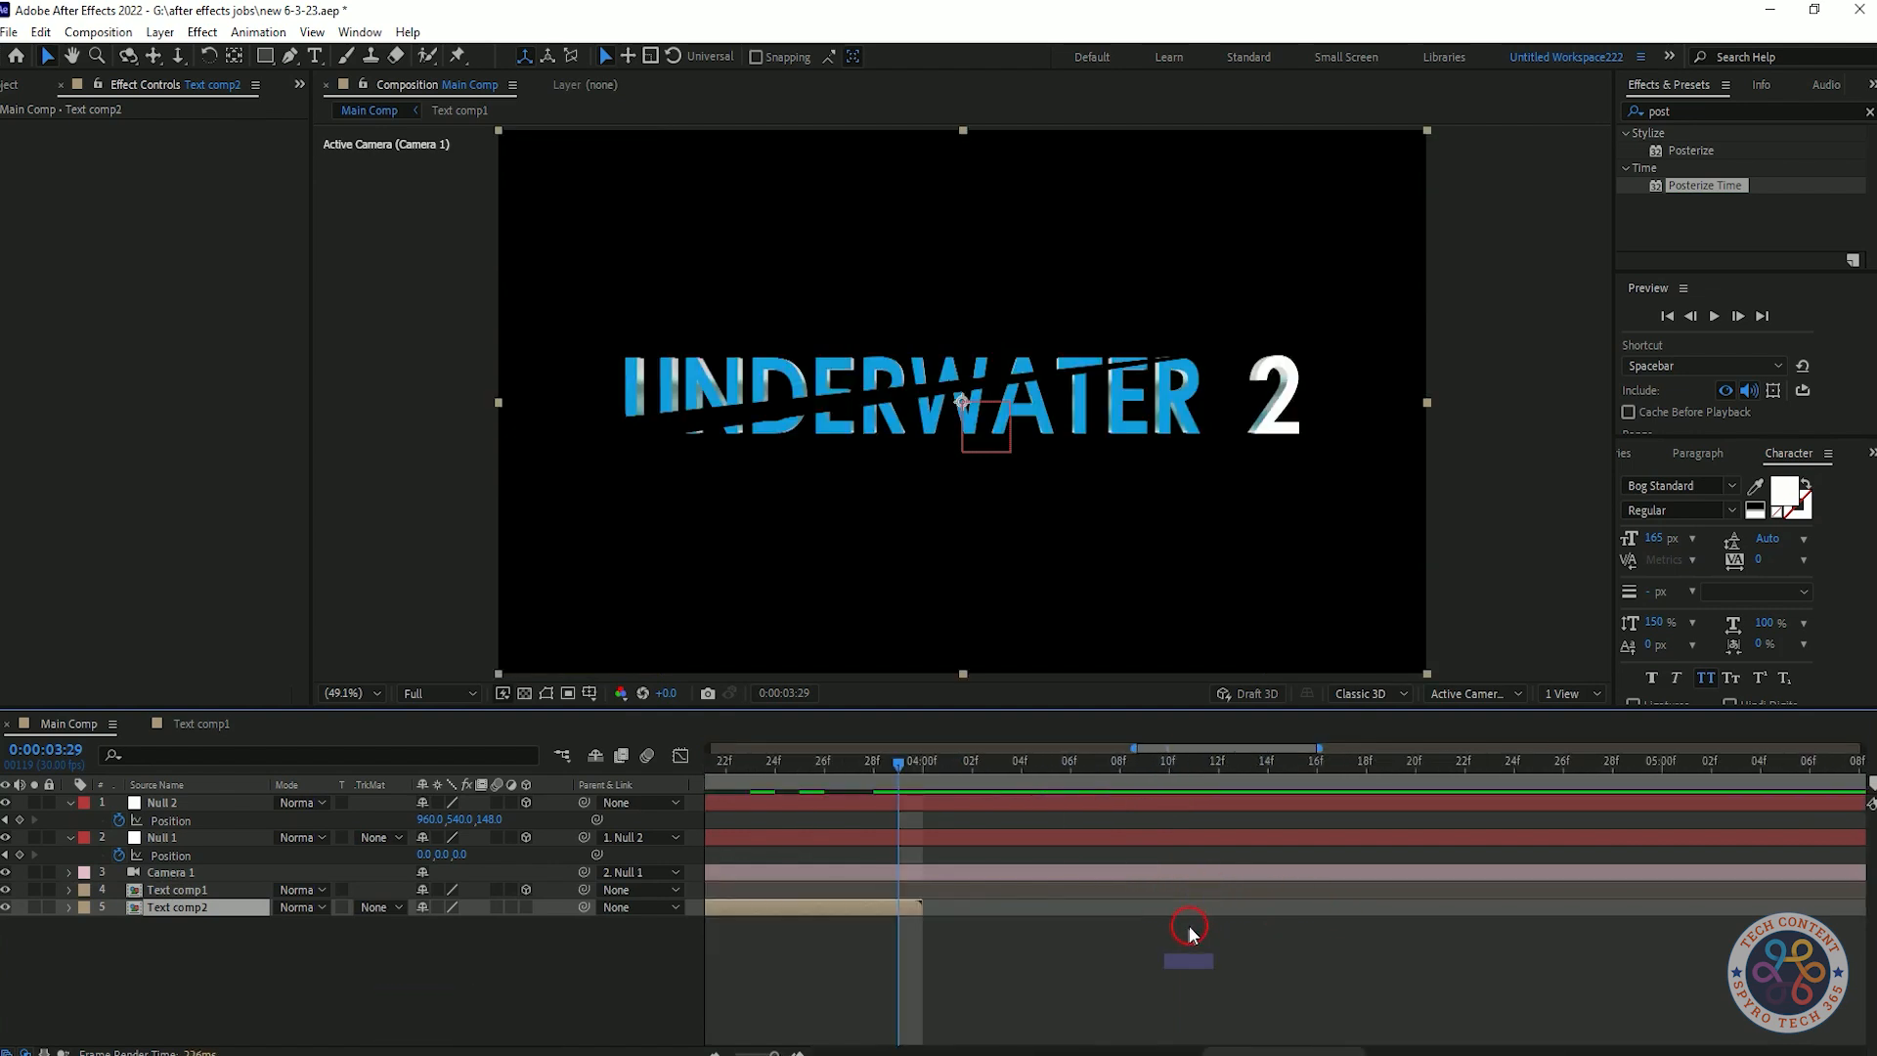
key("ctrl+shift+d")
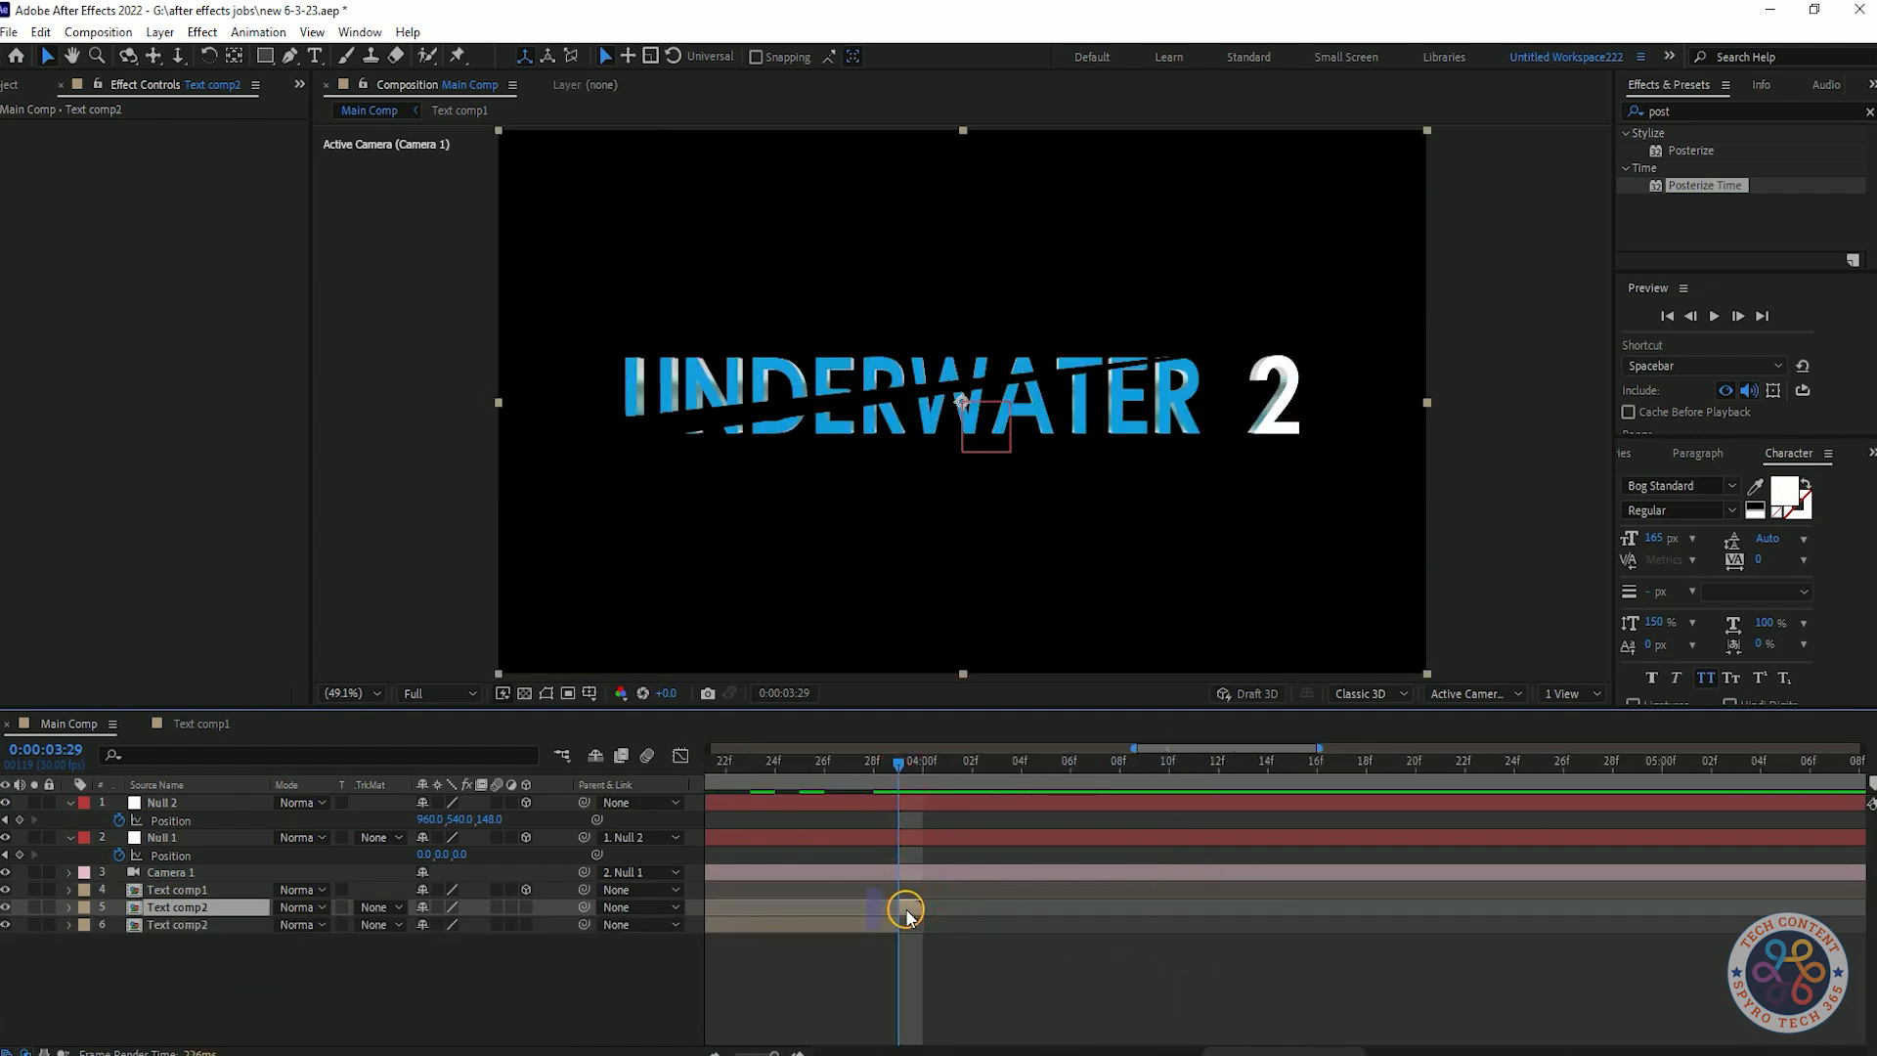
- Time-stretch the short split-off Text comp2 piece so that it ends at about 0:00:04:16
right_click(190, 913)
mouse_move(294, 382)
left_click(473, 488)
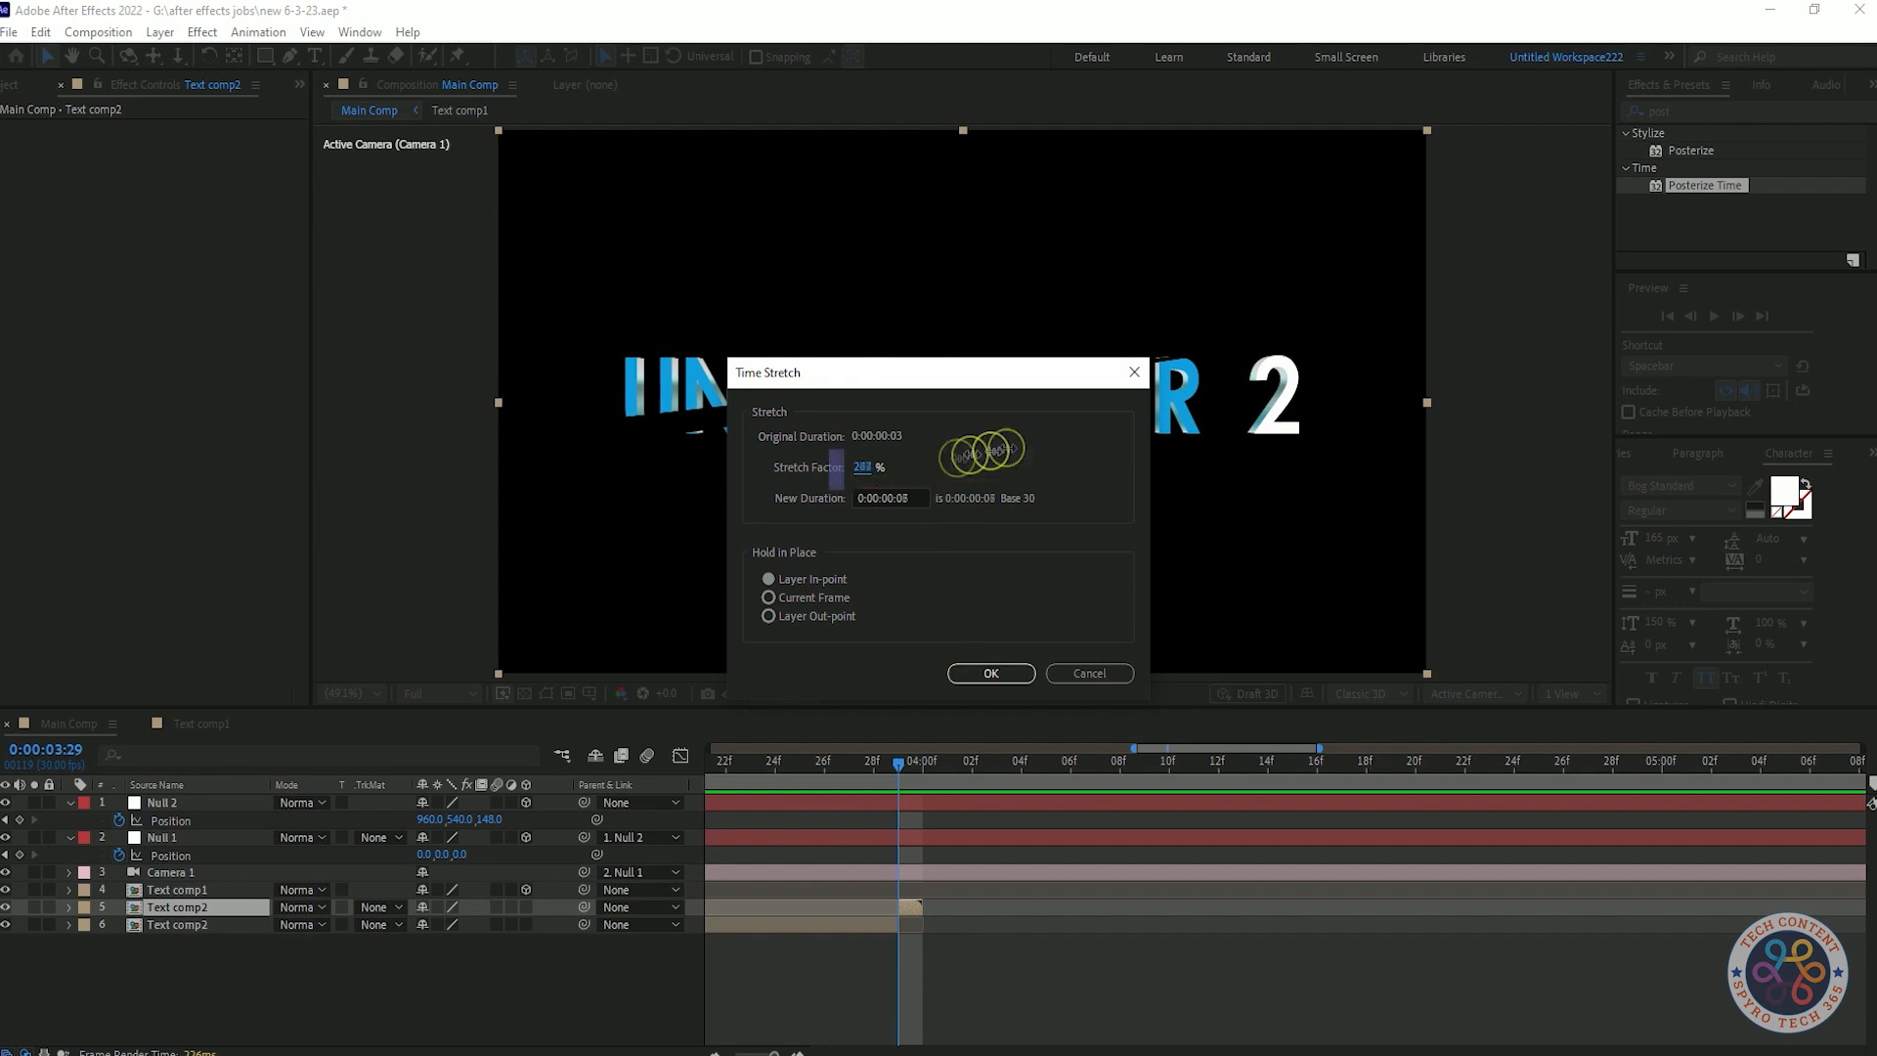
left_click(991, 673)
left_click_drag(897, 760, 1090, 761)
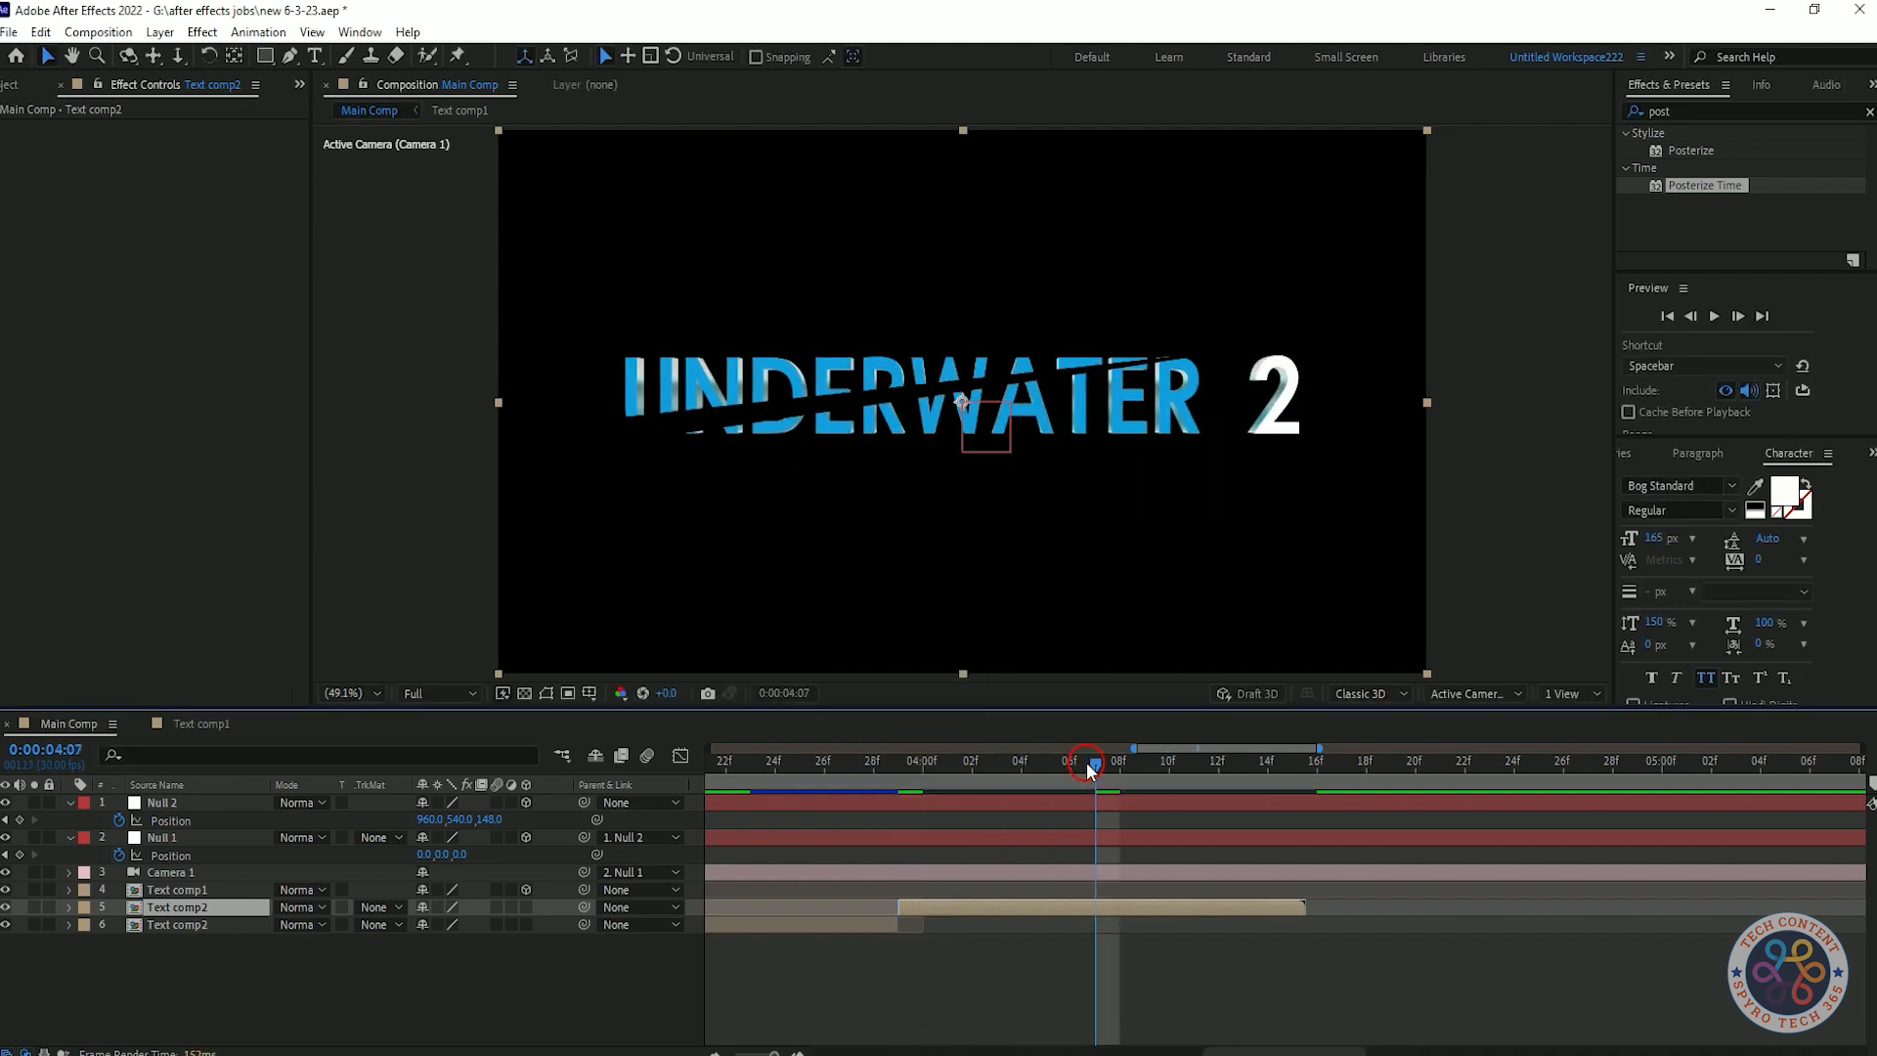
scroll(903, 862, "down", 5, "alt")
- Add a third null at the top of the layer stack, and make it and the stretched Text comp2 piece 3D
left_click_drag(1210, 769, 1173, 769)
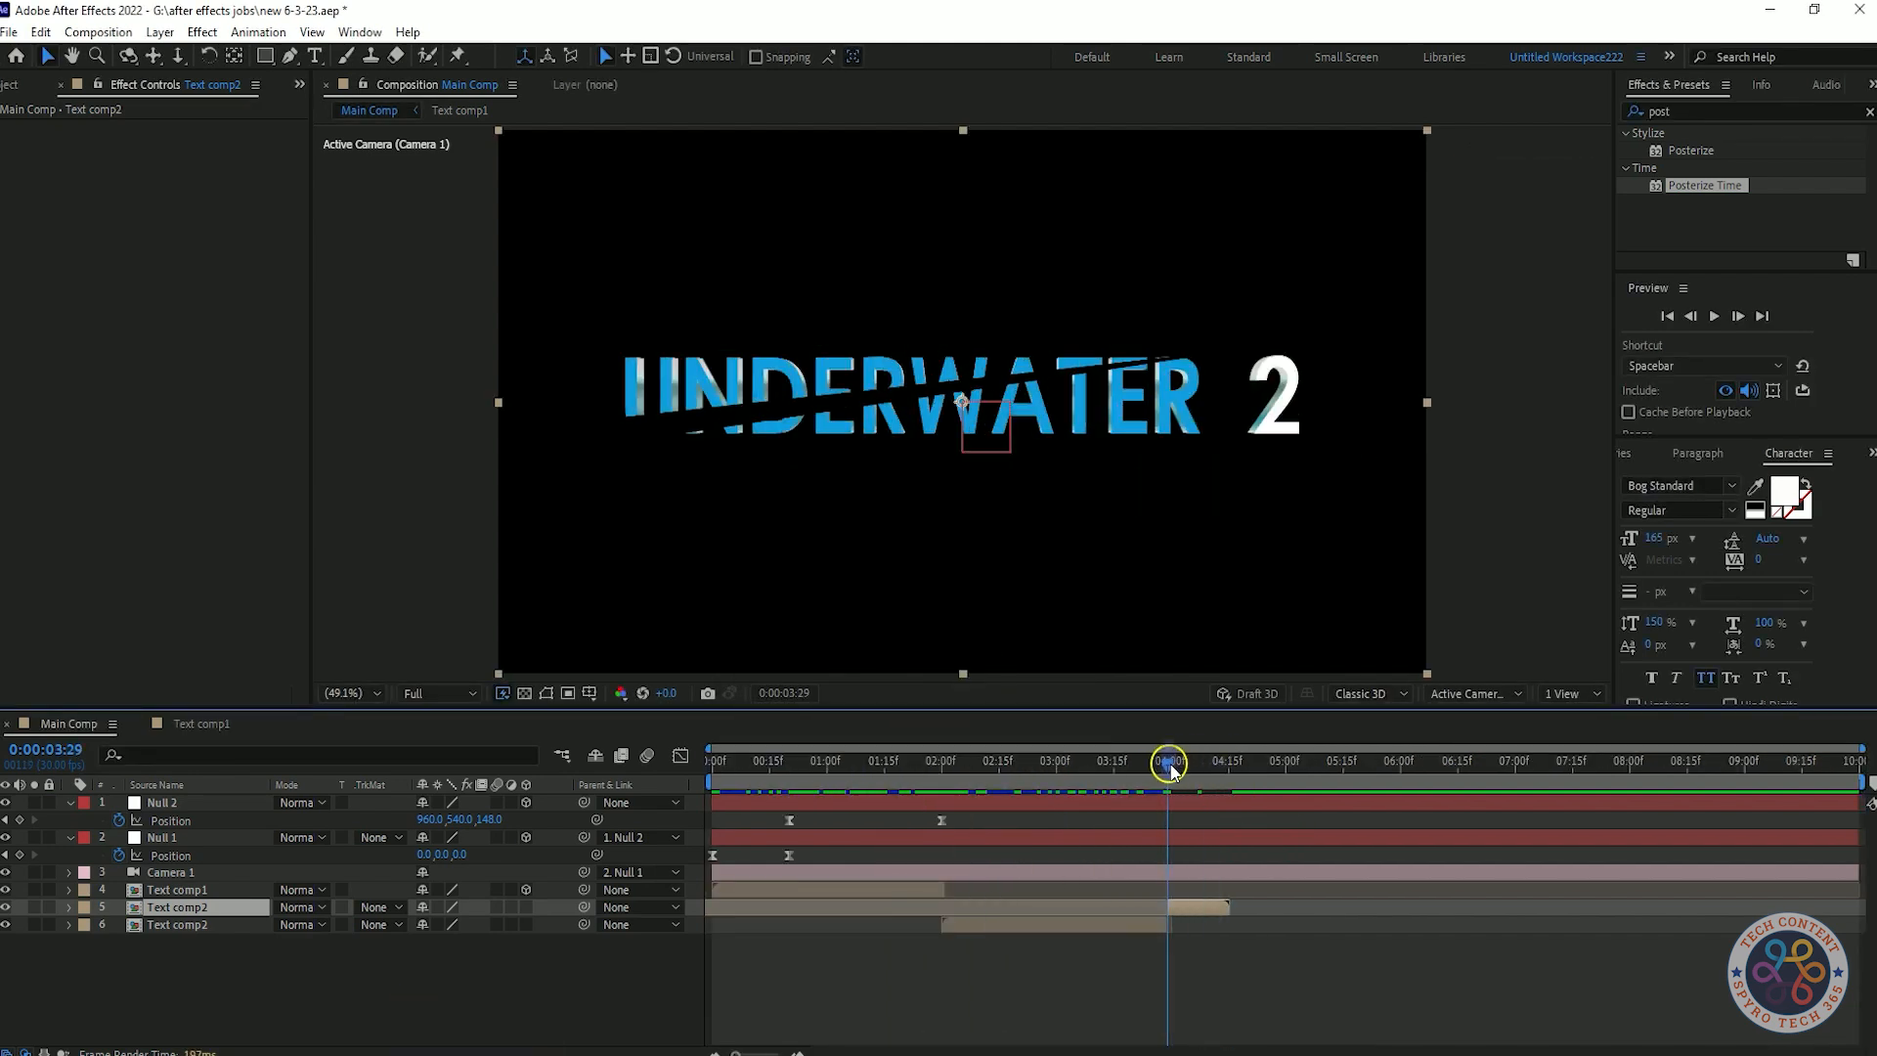
right_click(423, 1021)
left_click(772, 880)
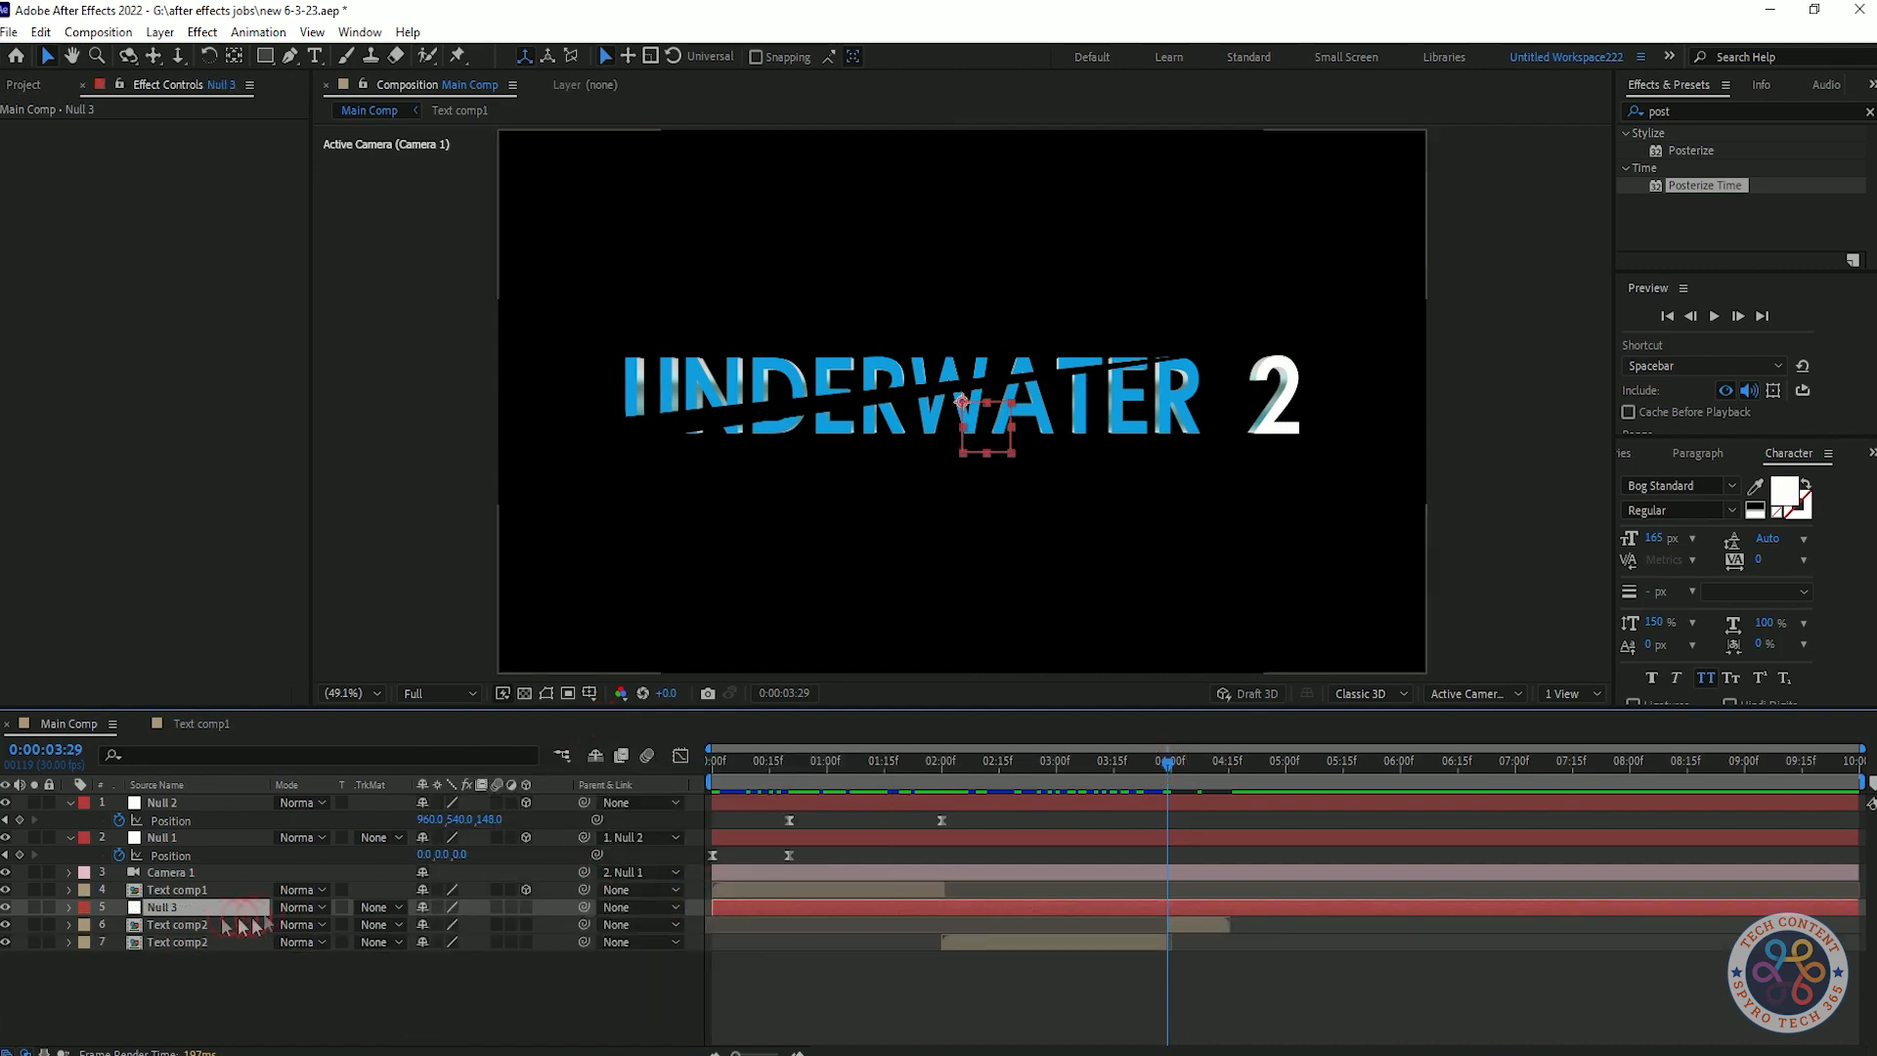
left_click(528, 802)
left_click(525, 925)
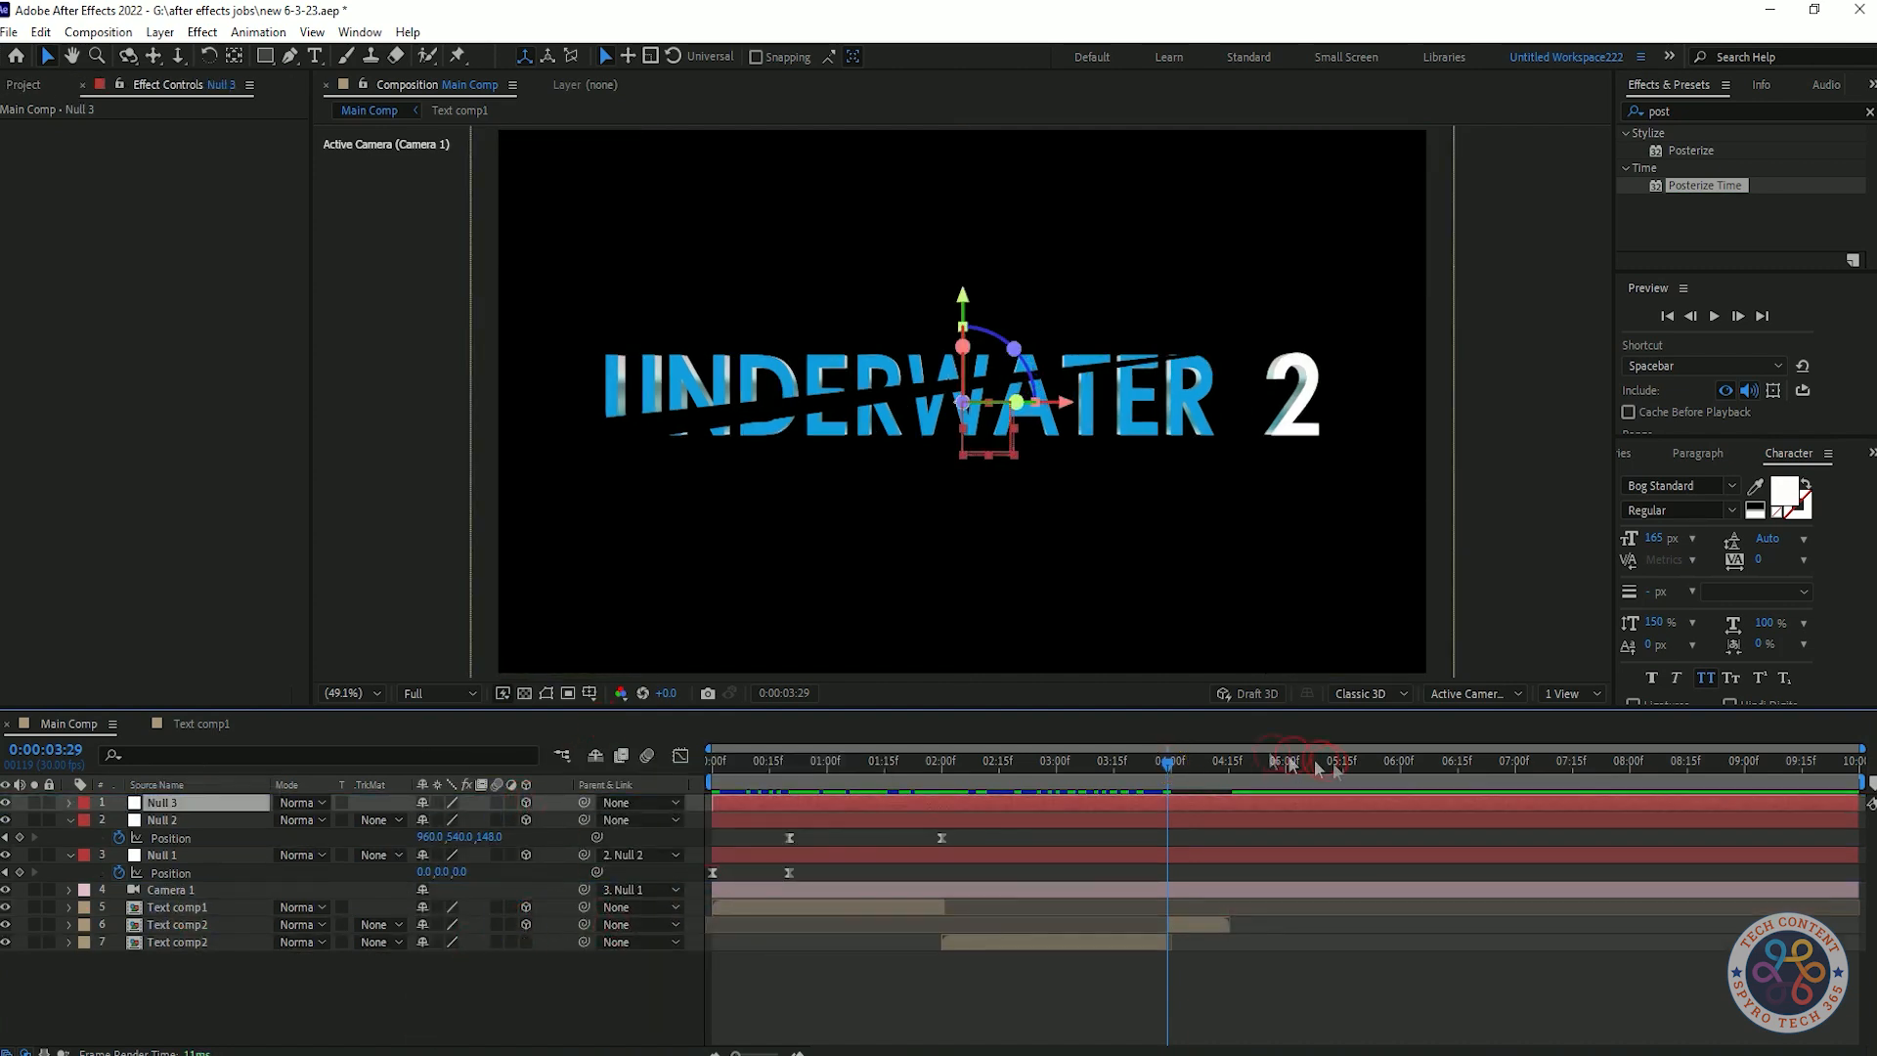
- Keyframe Null 3's Position at 0:00:03:29 with a Z value of 148
key("p")
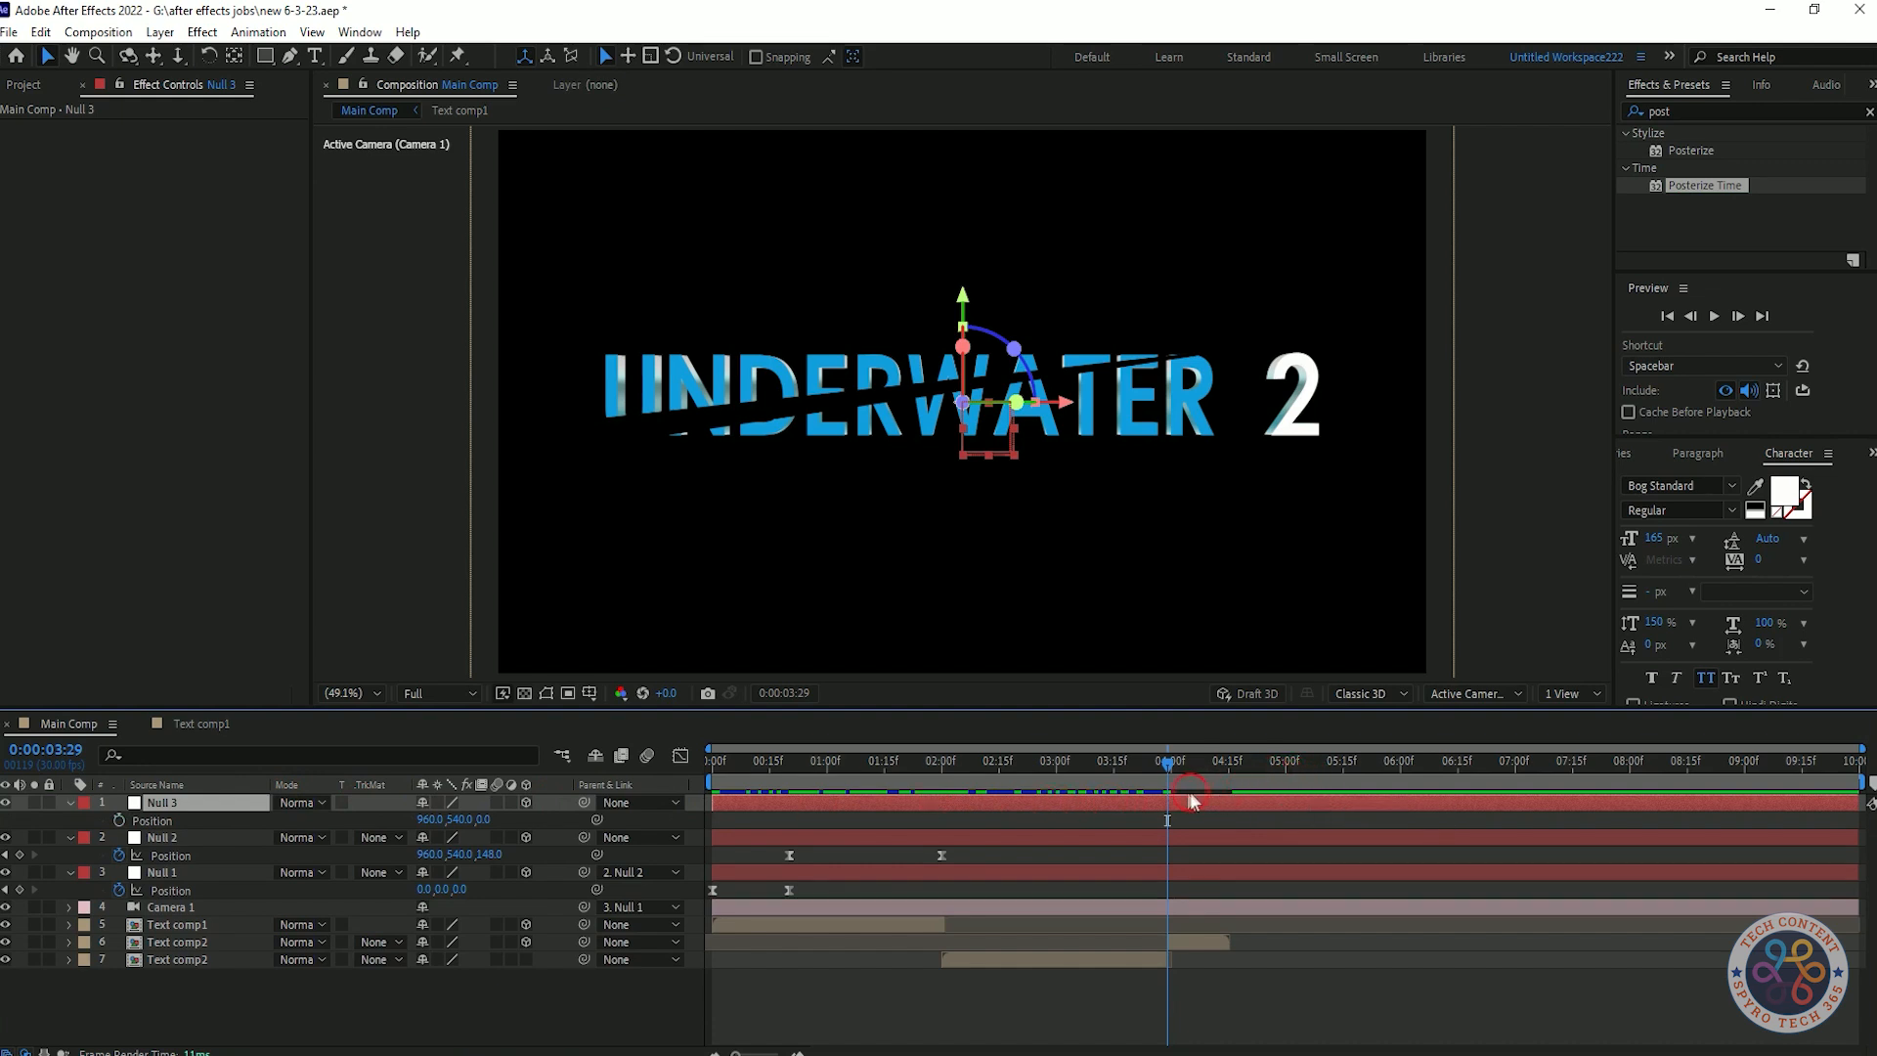
left_click(118, 821)
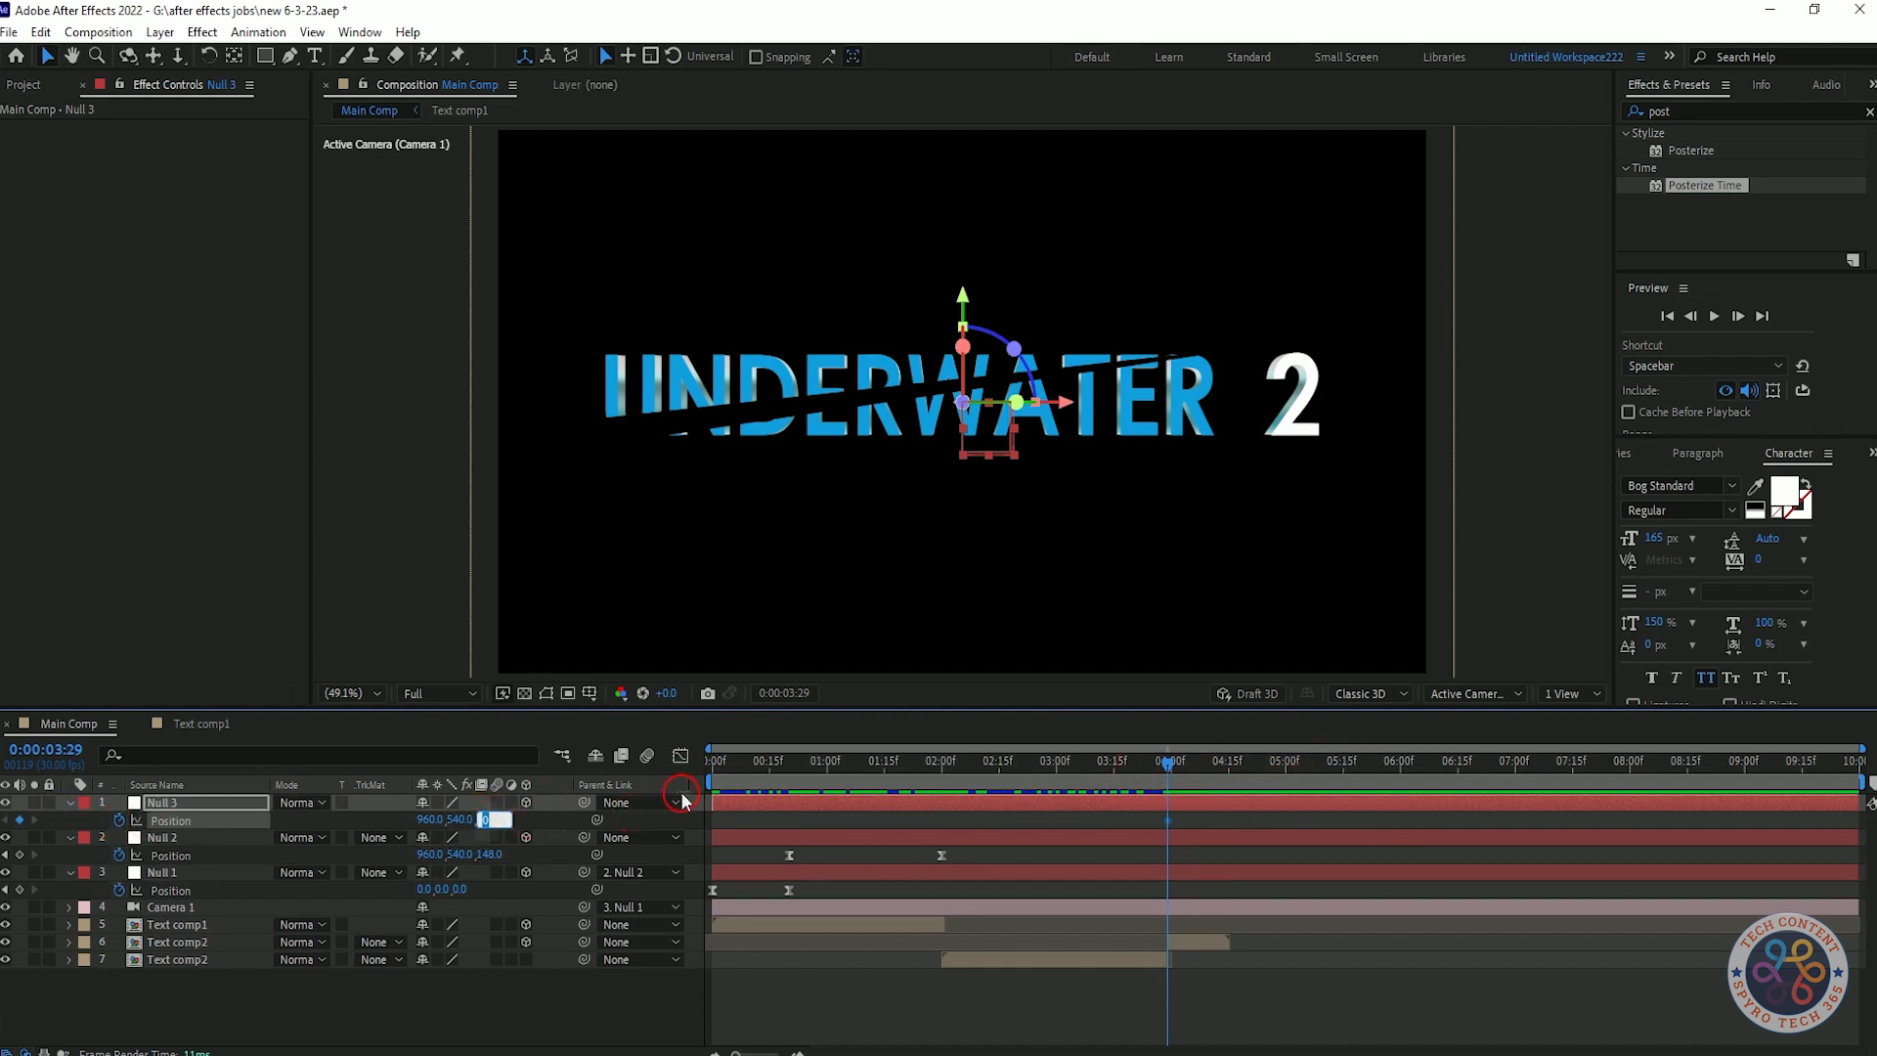
left_click(1228, 737)
- Parent Null 2 to Null 3 and give Null 3 a second Position keyframe with a new Z value at 0:00:04:16
left_click_drag(1234, 767, 1236, 769)
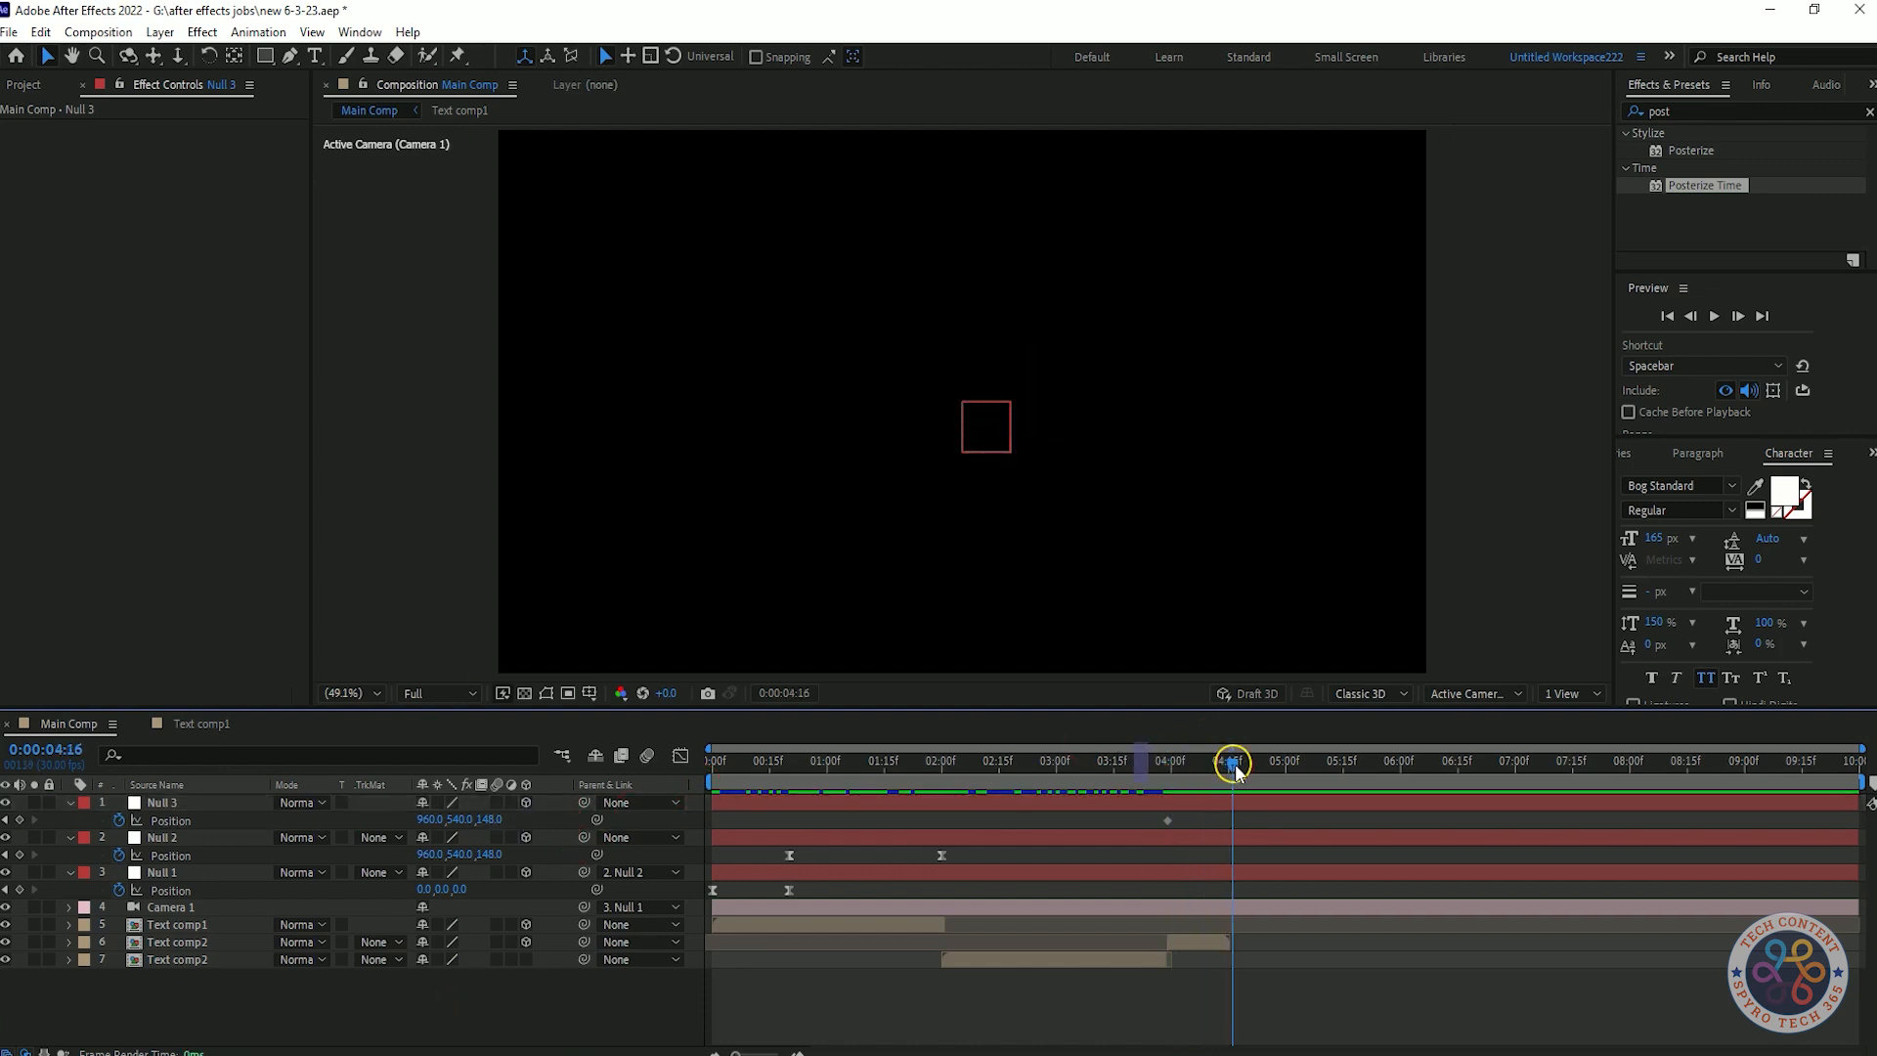
left_click_drag(484, 824, 1329, 695)
left_click(668, 838)
left_click(650, 889)
mouse_move(1224, 760)
left_mouse_down()
mouse_move(1217, 779)
mouse_move(1232, 772)
left_mouse_up()
type("26")
key("BackSpace")
key("BackSpace")
type("2")
left_click(1138, 770)
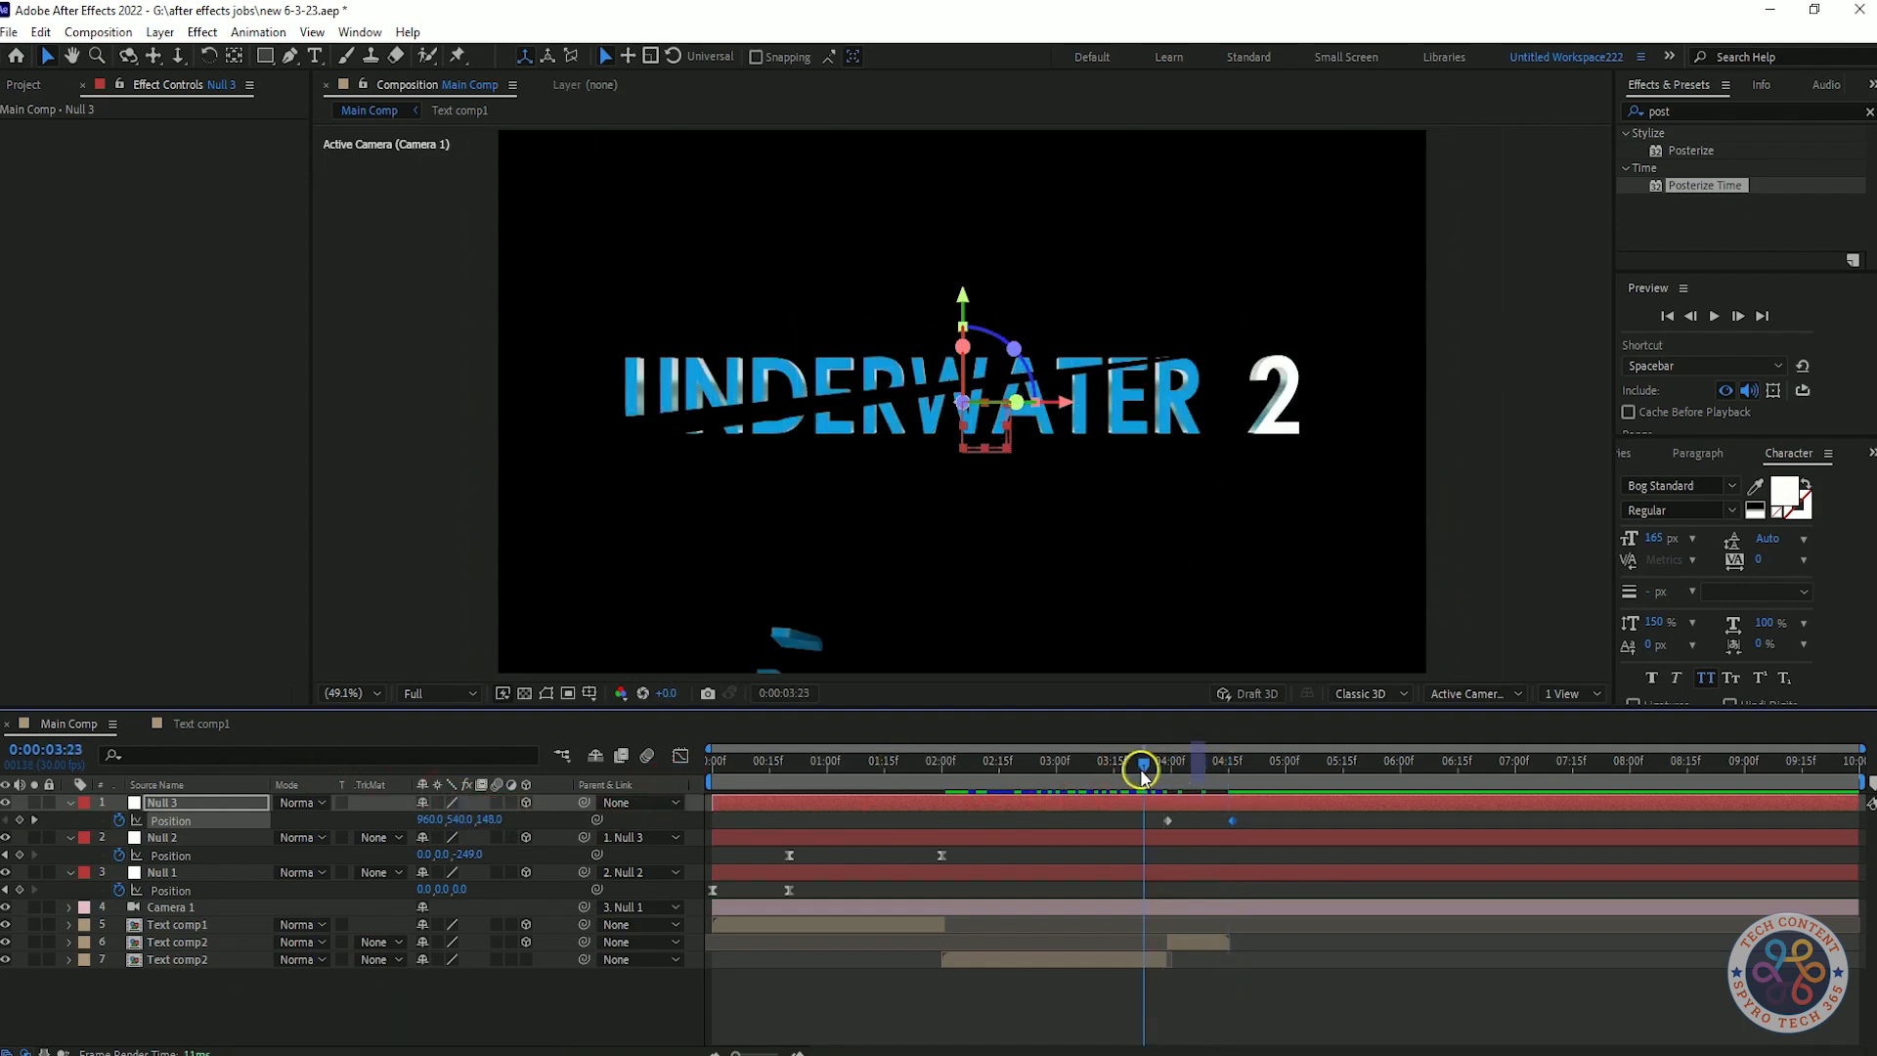
- Preview the animation from the start and apply Easy Ease to Null 3's two Position keyframes
key("space")
key("space")
key("space")
key("space")
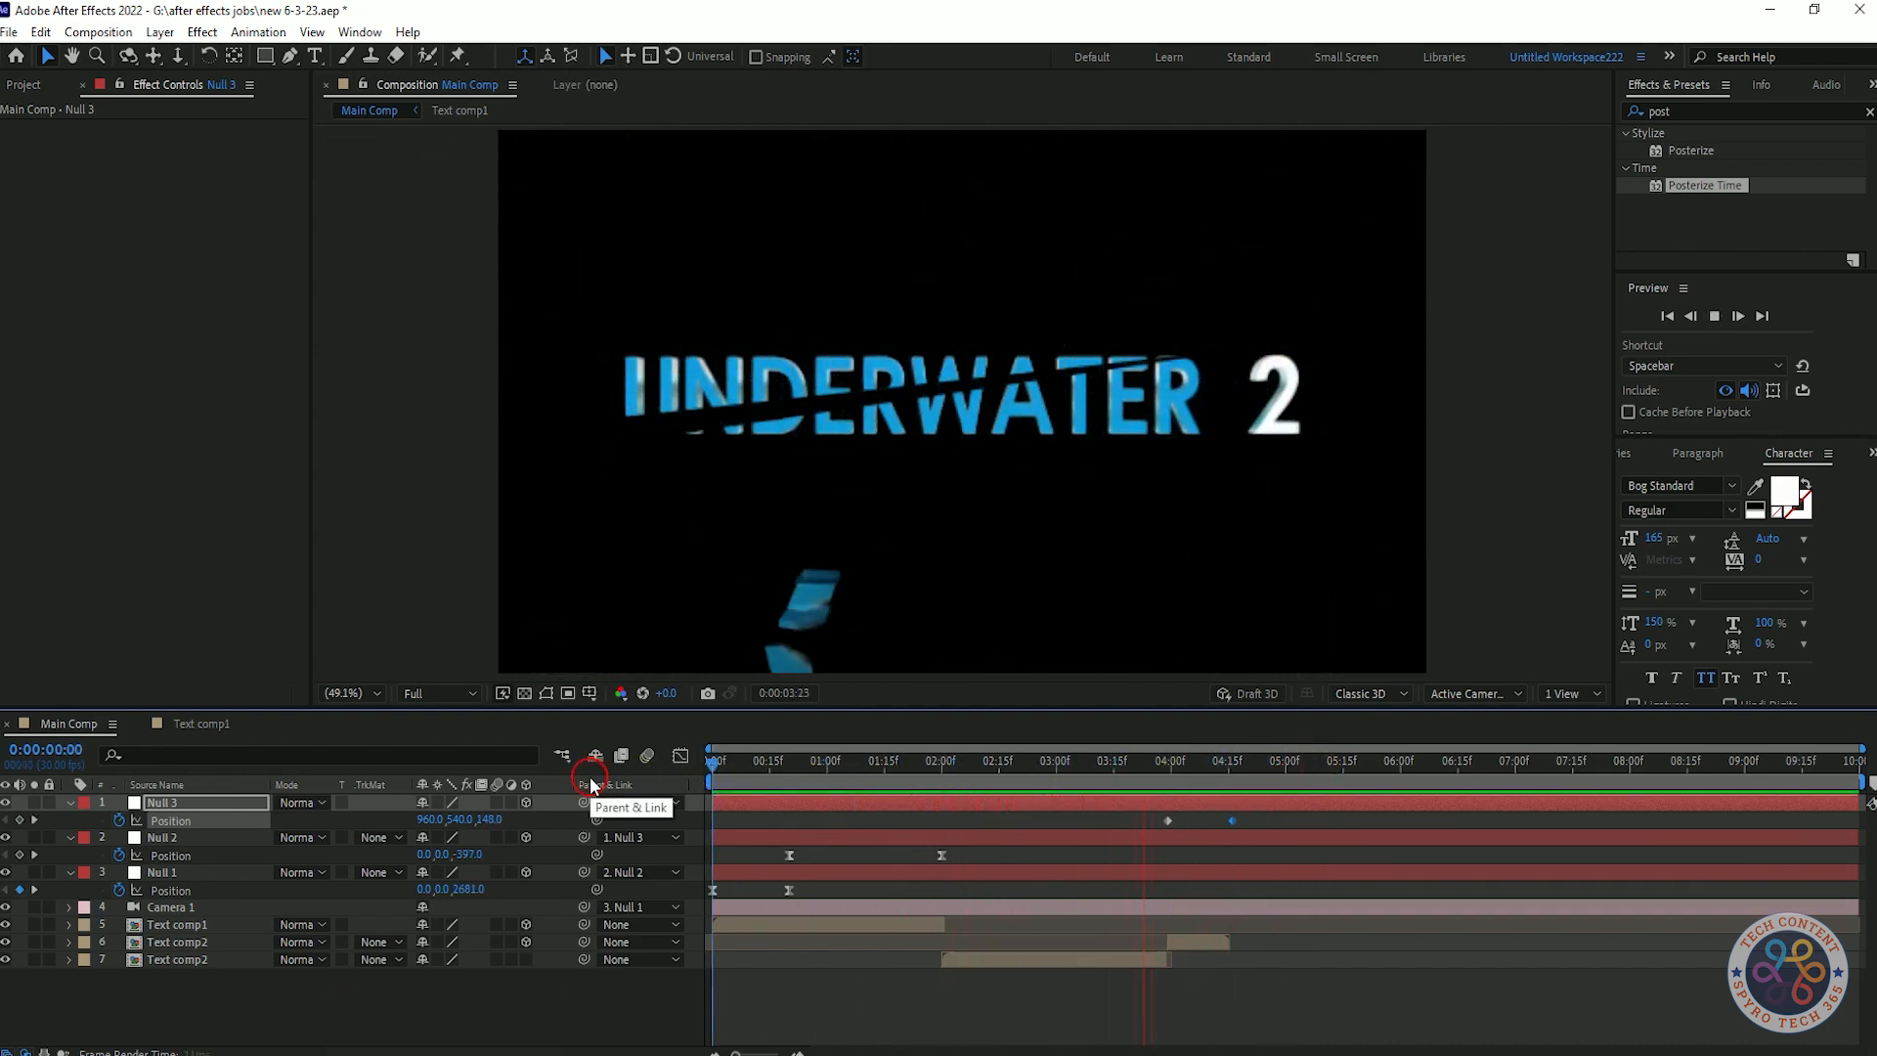
left_click(1137, 764)
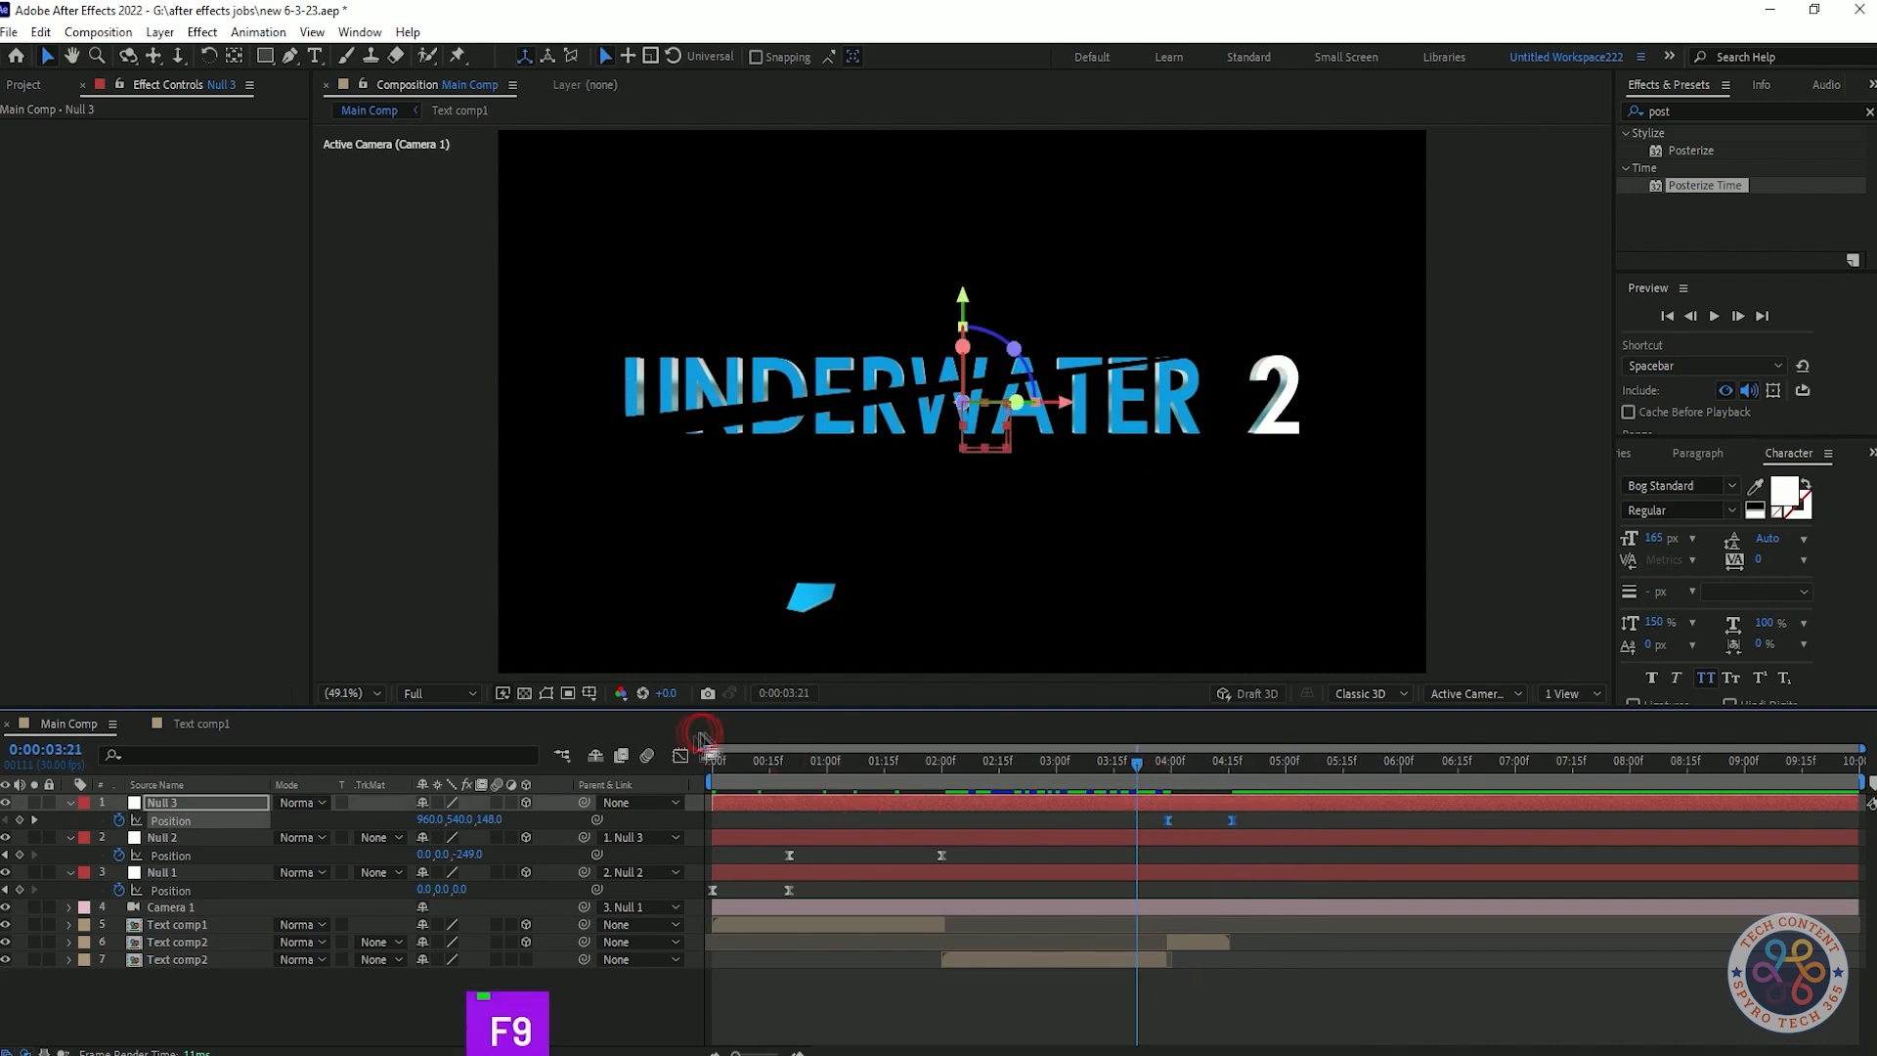
- Reshape Null 3's Position speed graph to accelerate slowly into a sharp peak at the last keyframe, and preview it
left_click(680, 755)
left_click_drag(1179, 1000, 1239, 1001)
scroll(1239, 1000, "up", 3)
left_click_drag(1085, 1001, 994, 1011)
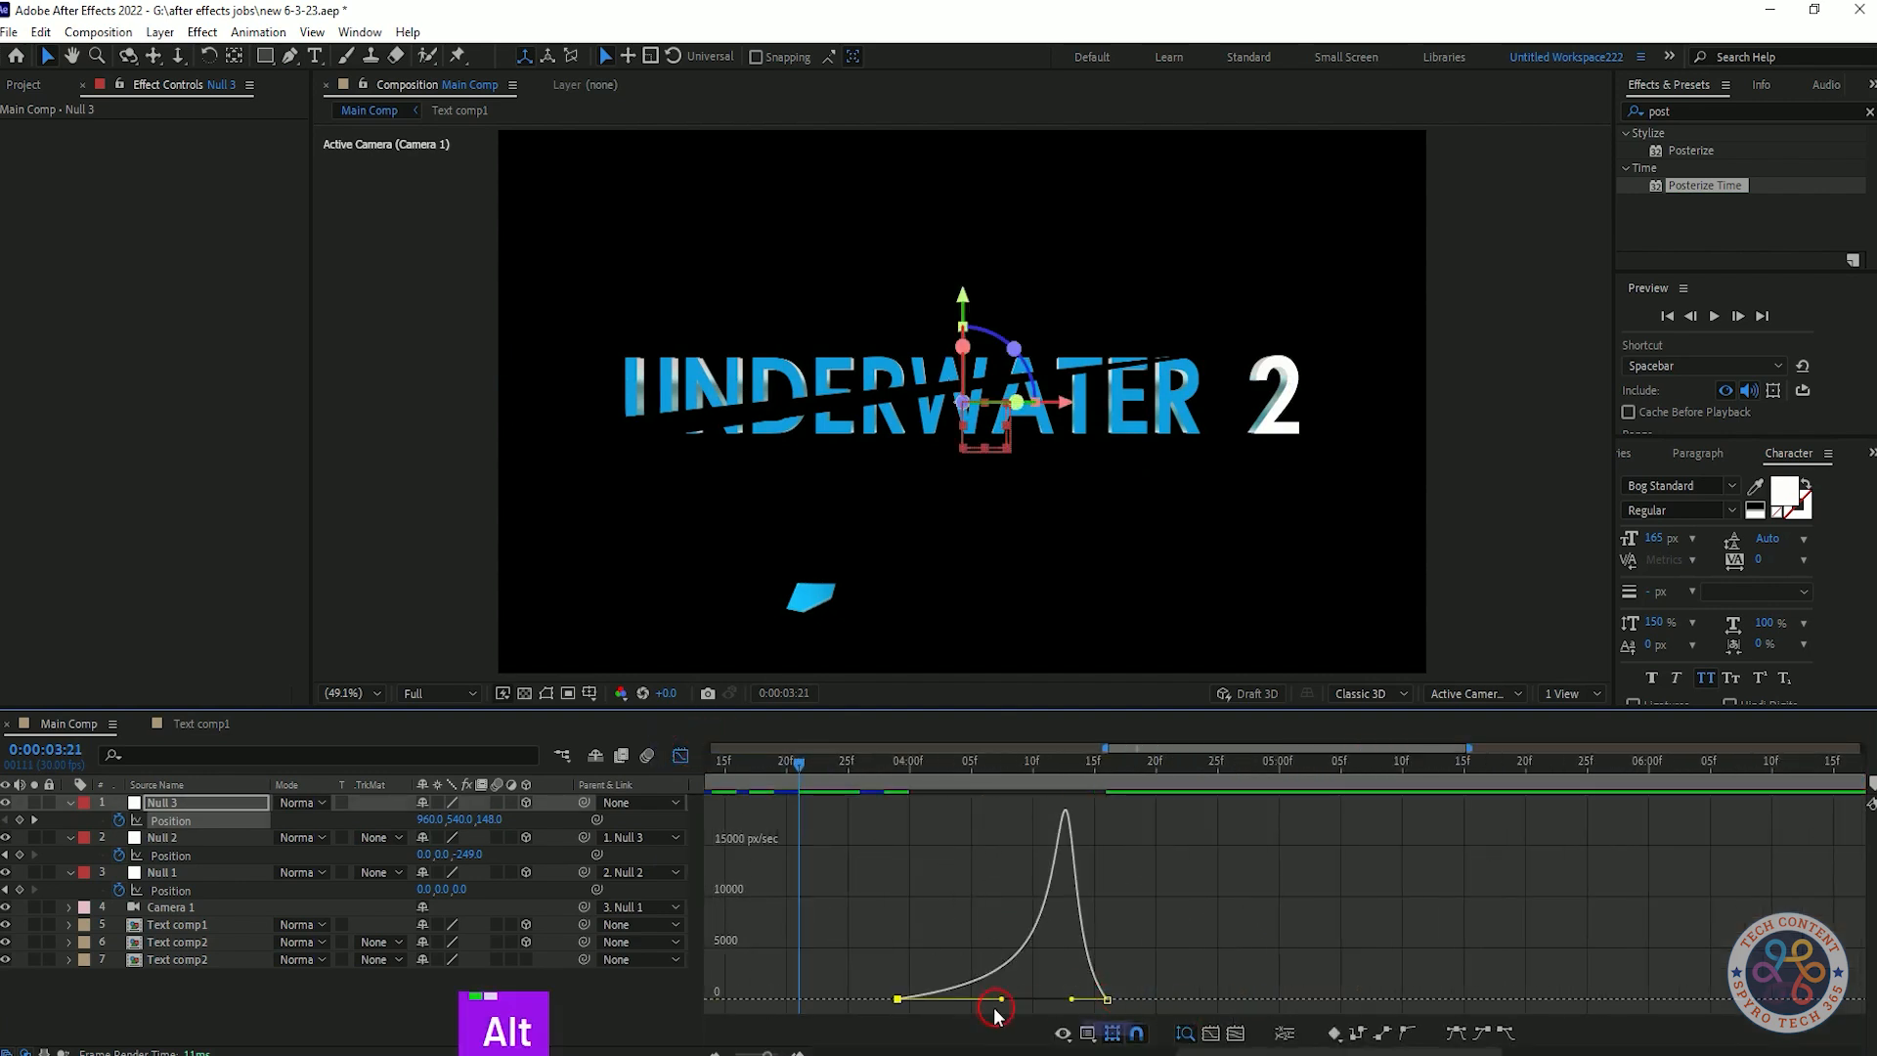
left_click_drag(1112, 999, 1112, 999)
key("space")
key("space")
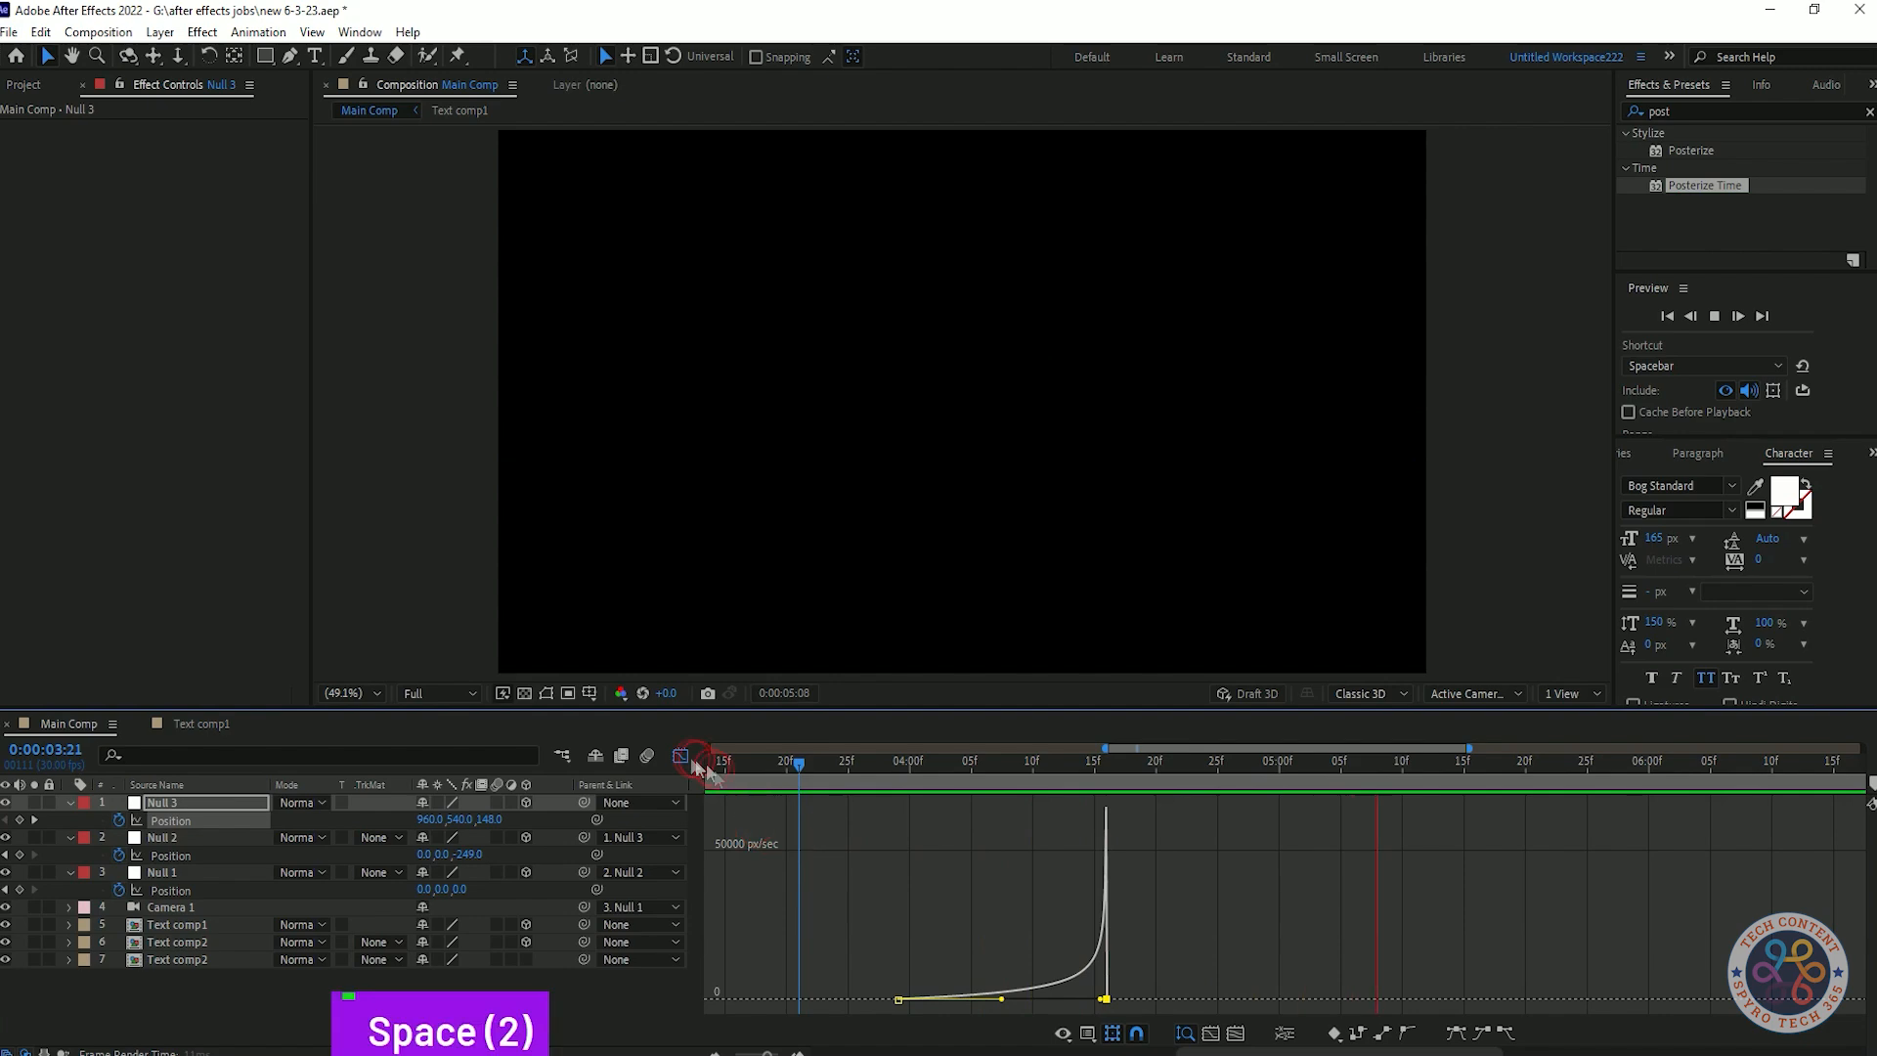
left_click(680, 755)
- Enable motion blur for the comp and for all null and text layers, and preview it
left_click_drag(1307, 772, 671, 821)
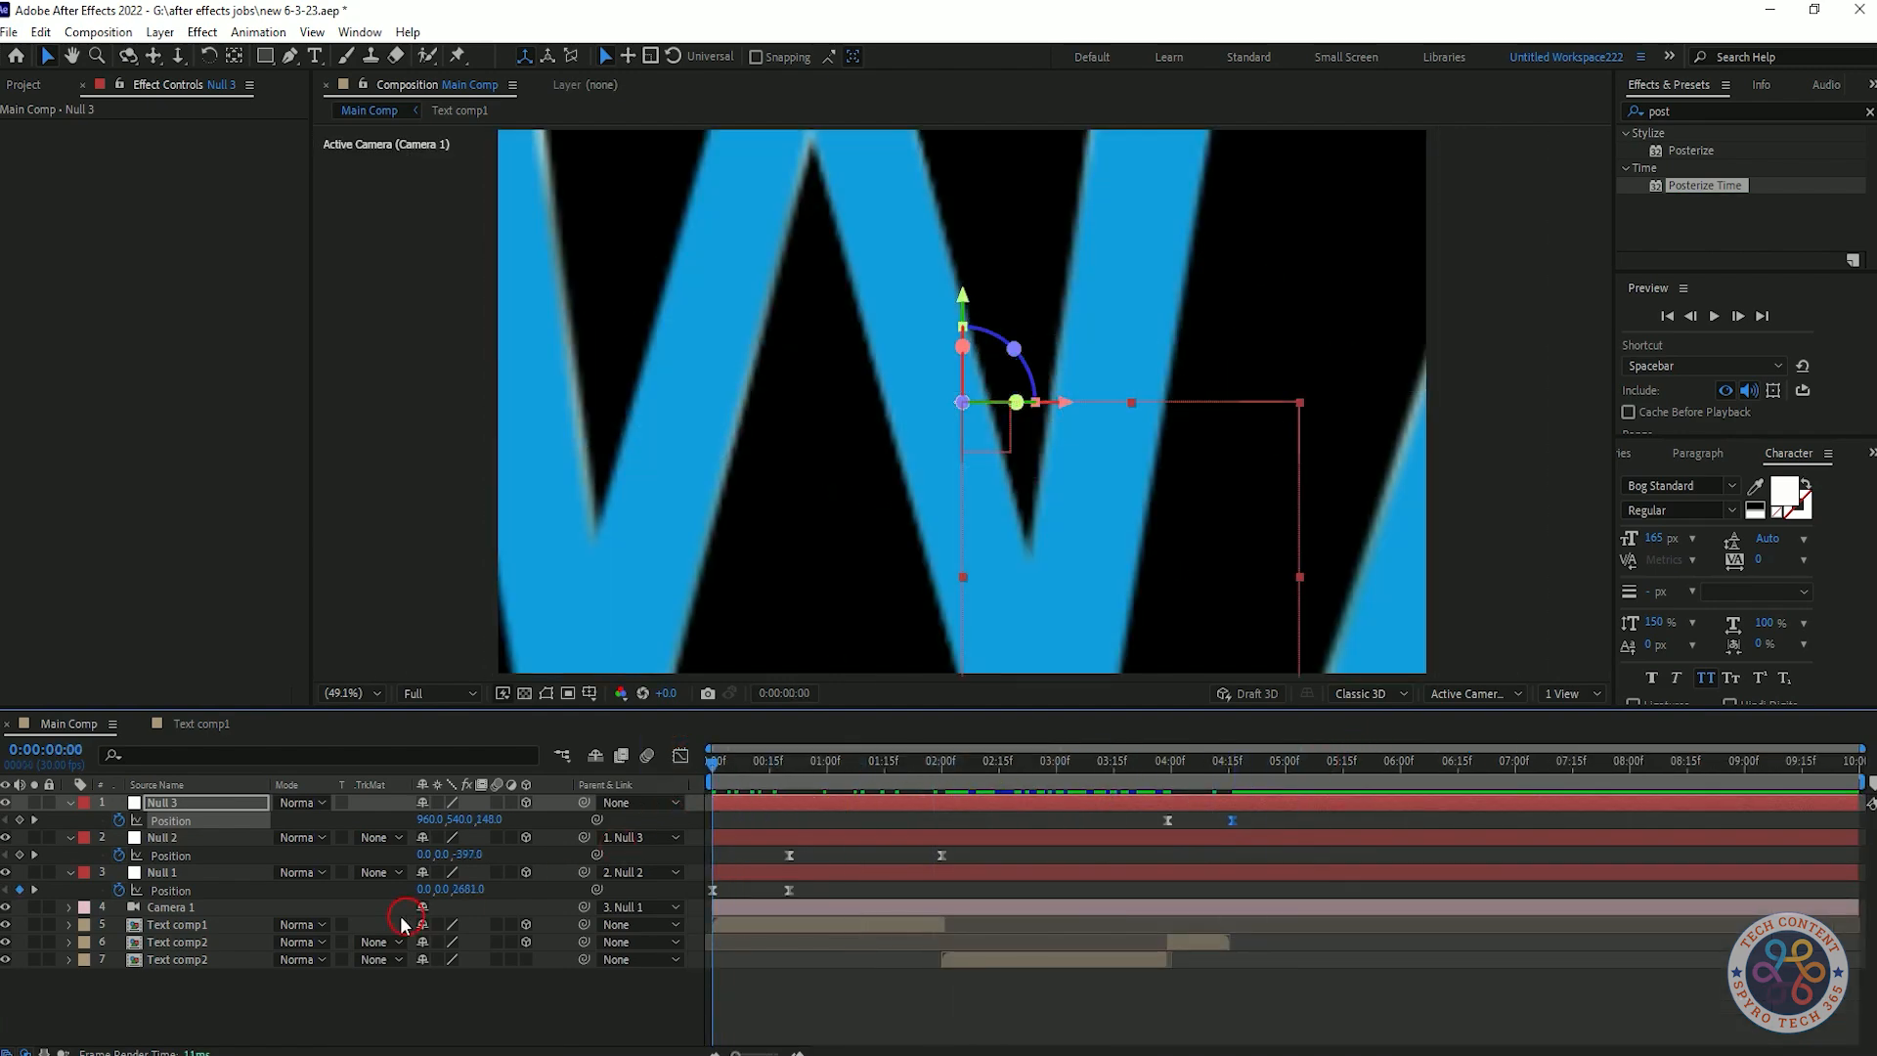
left_click_drag(499, 872, 496, 965)
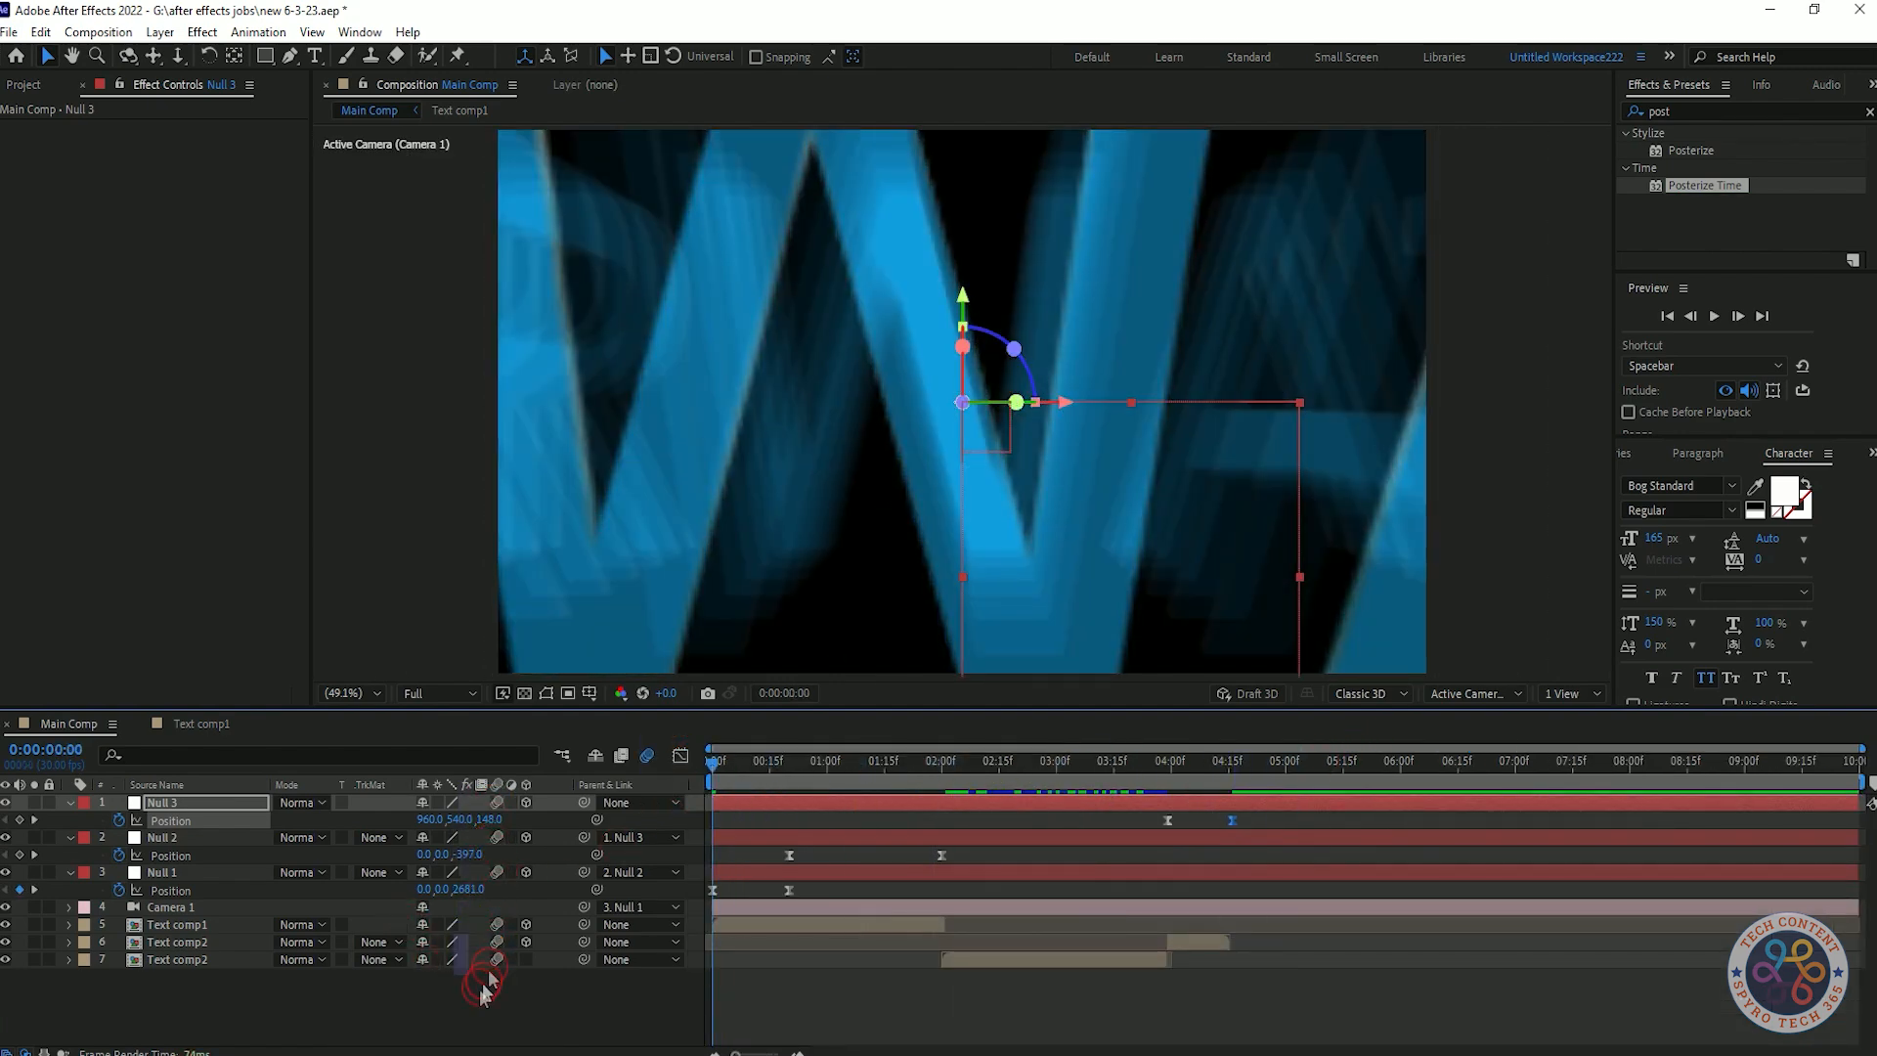
key("space")
key("space")
- End the work area shortly after Null 3's last keyframe and preview that range
left_click(1238, 775, "shift")
key("n")
key("space")
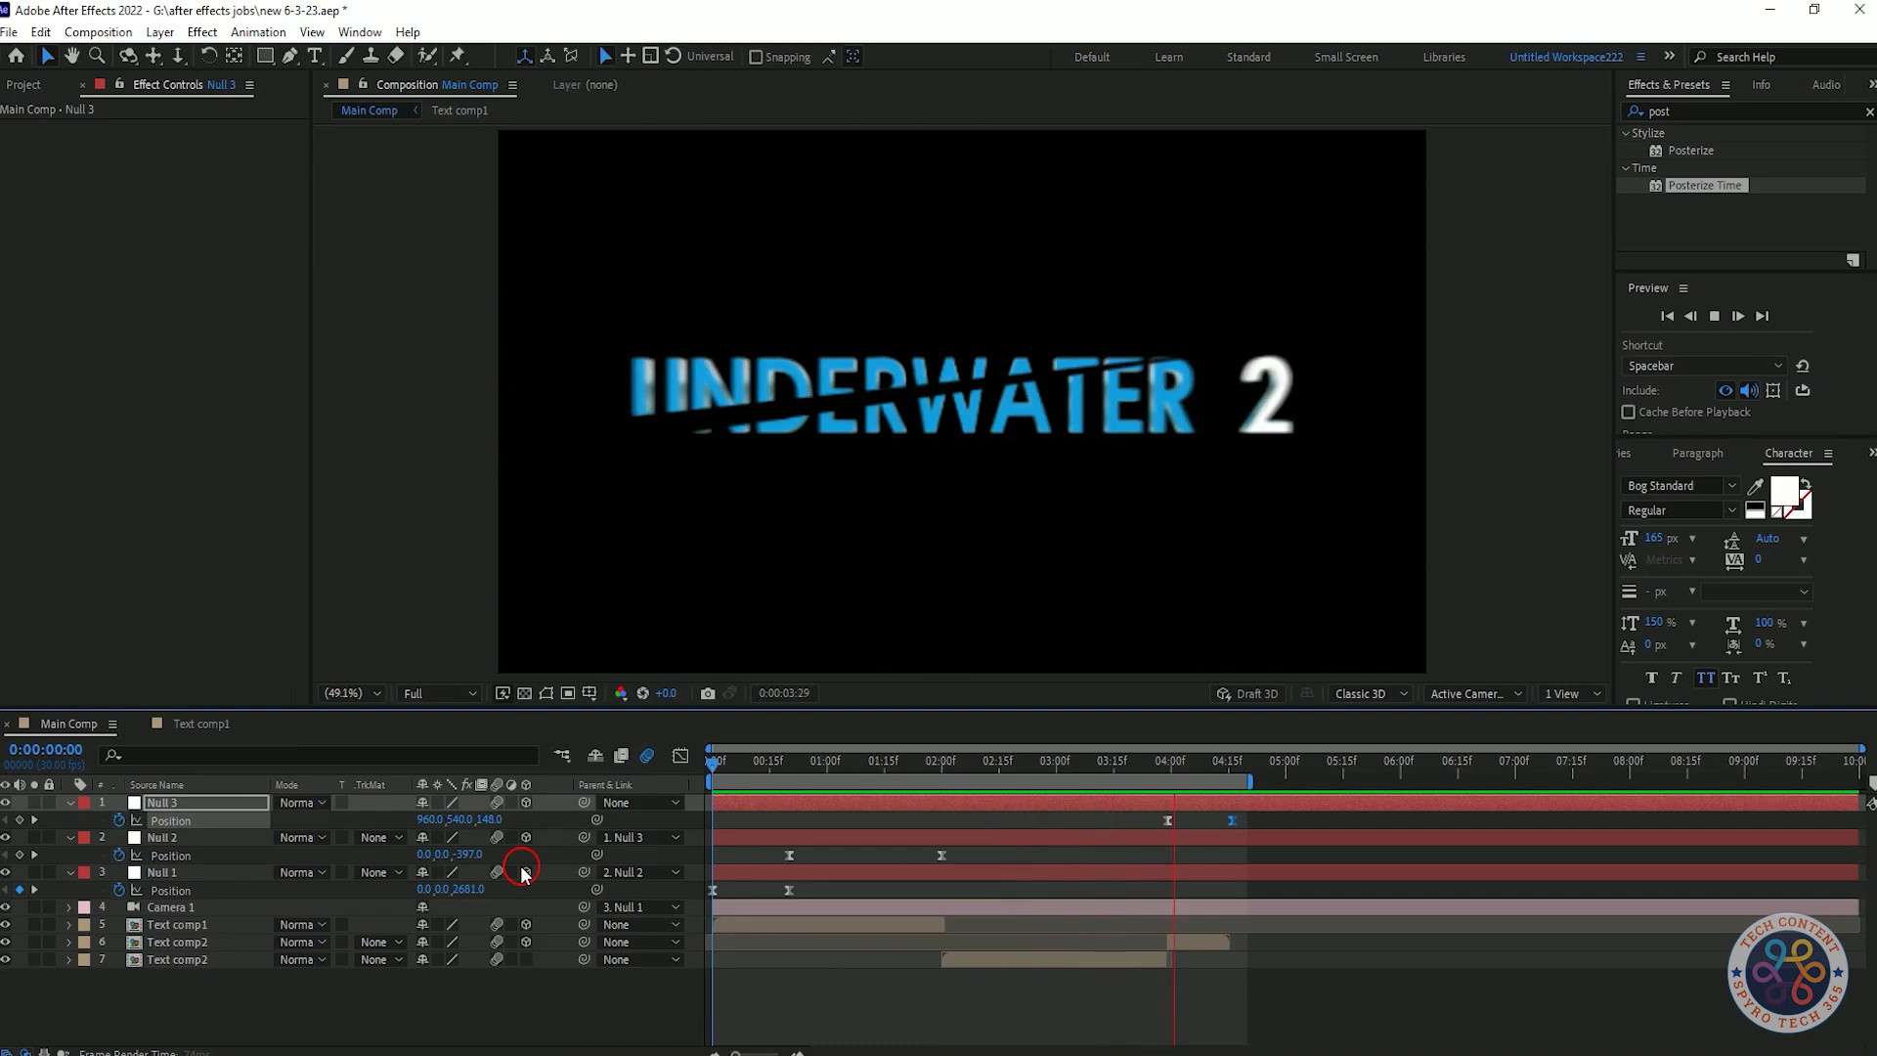
key("space")
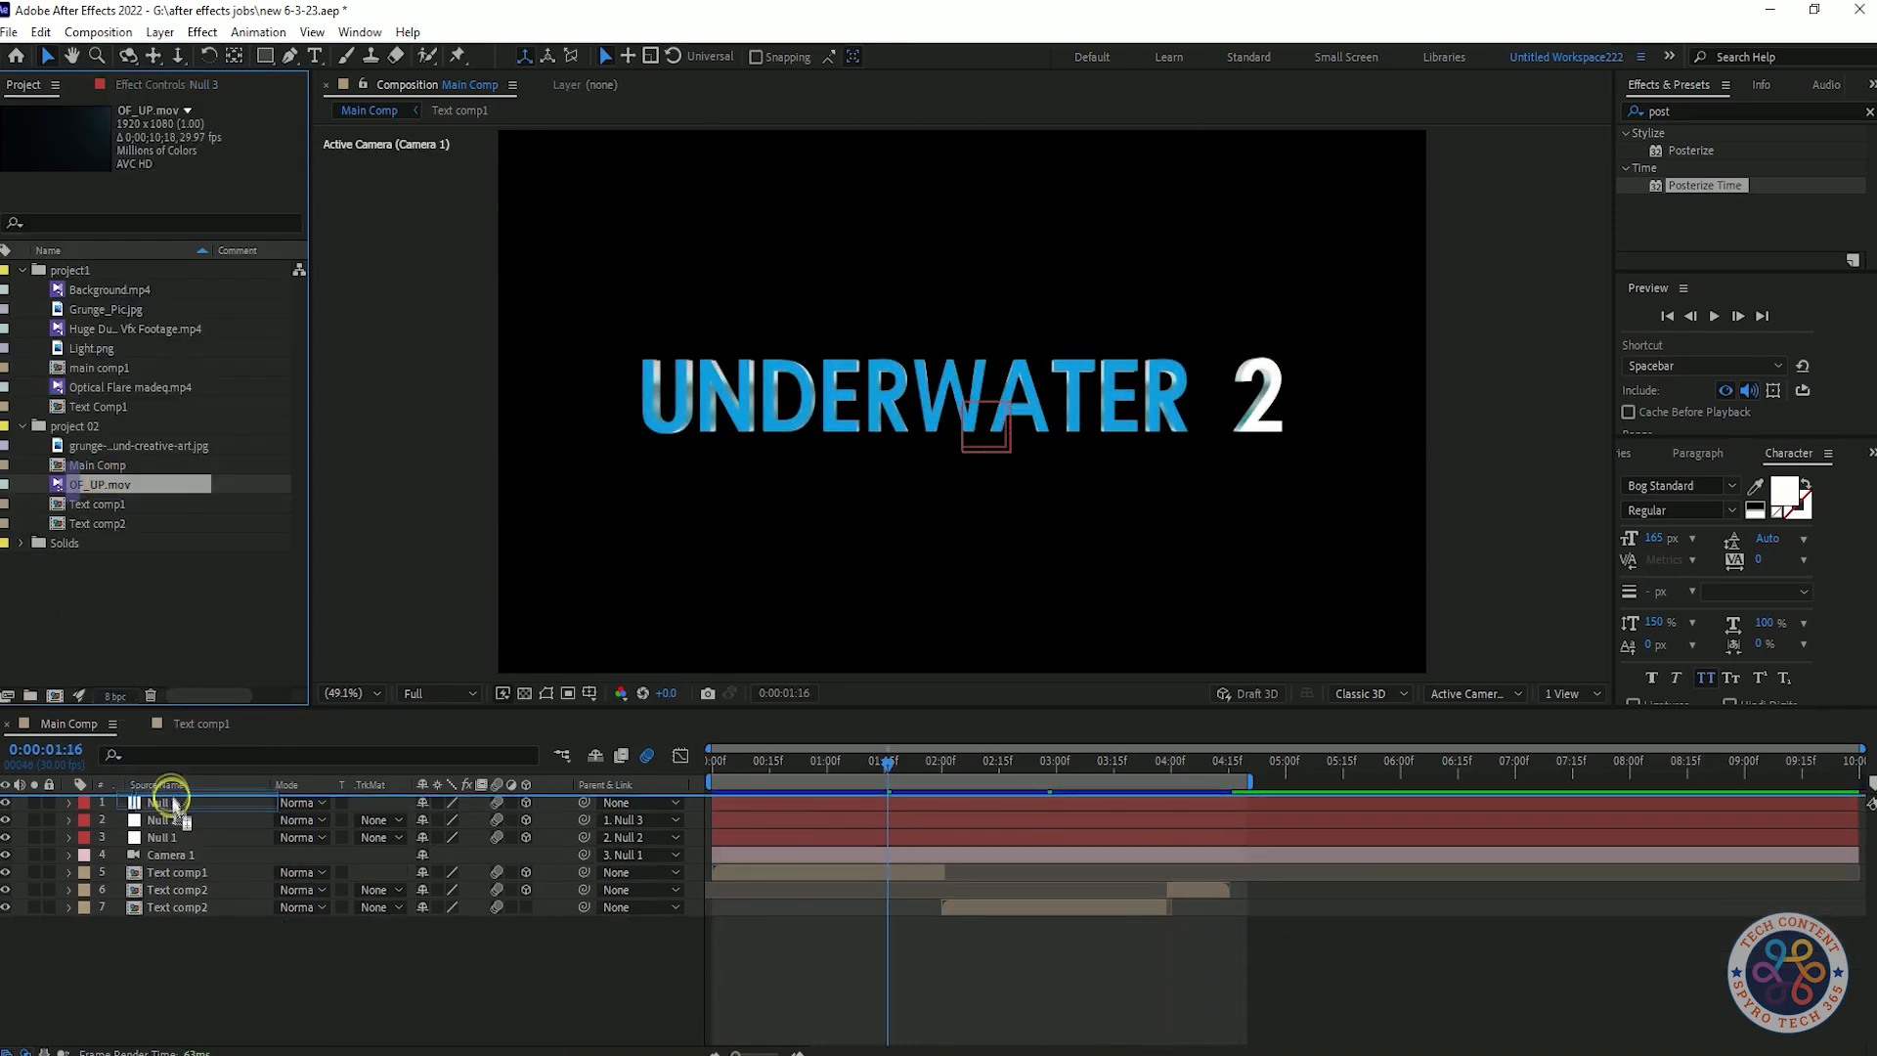
- Add OF_UP.mov as the top layer of Main Comp, set its blending mode to Add and preview it
left_click_drag(92, 483, 176, 802)
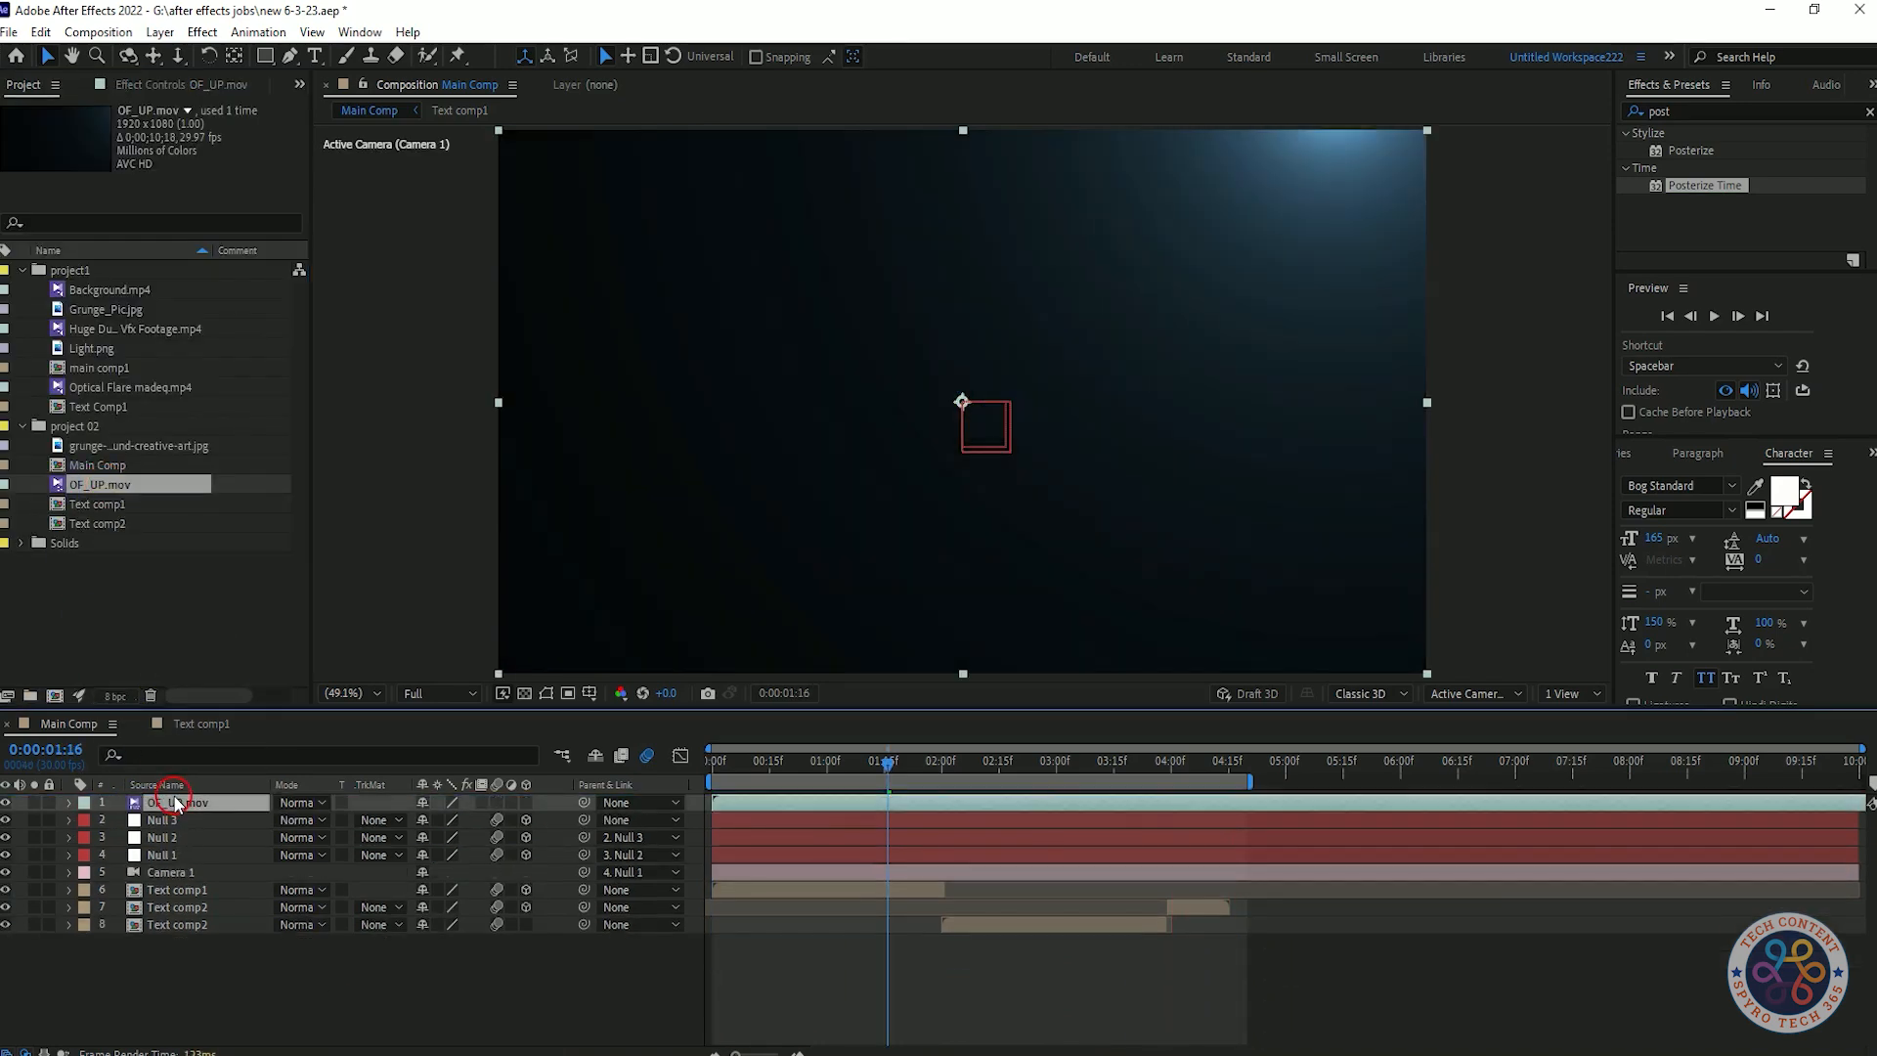
left_click(293, 797)
left_click(396, 378)
key("space")
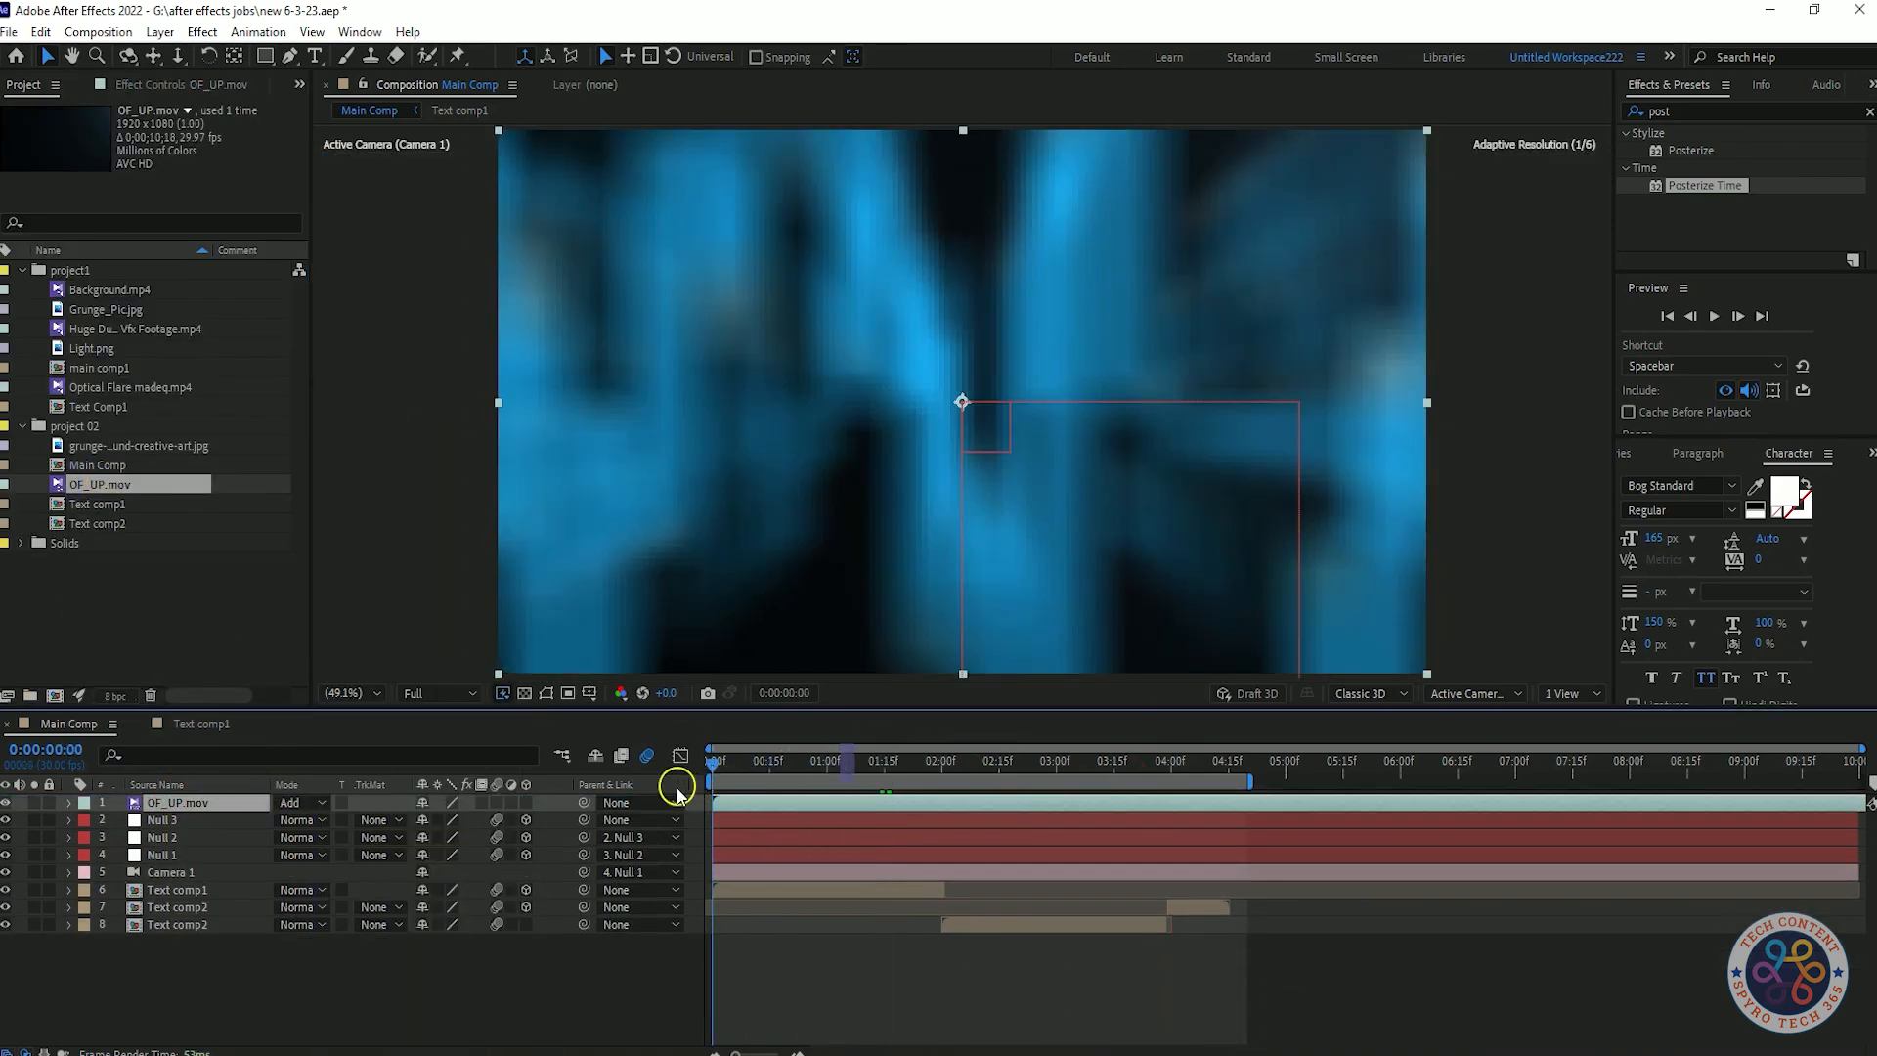
key("space")
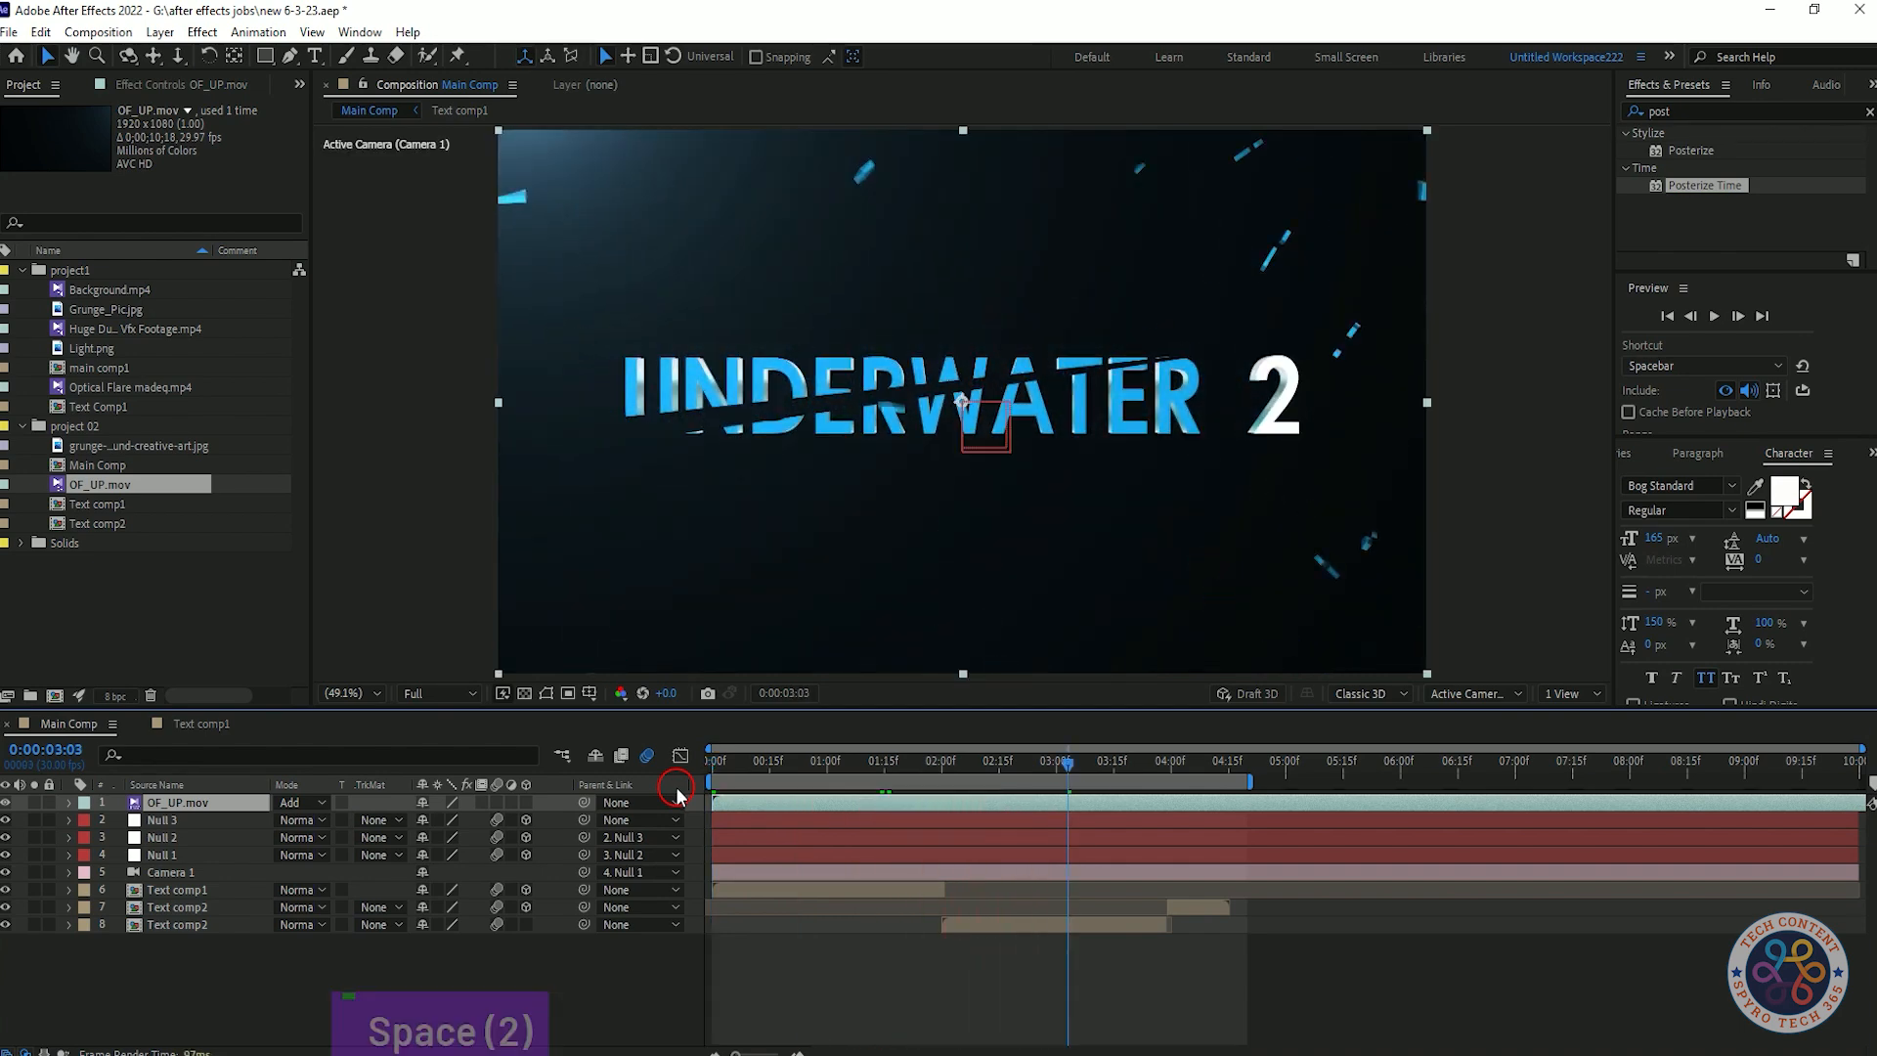
- Lower the OF_UP.mov layer's Opacity to 69% and check it along the work area
key("t")
left_click_drag(418, 820, 409, 819)
left_click_drag(1071, 772, 1283, 804)
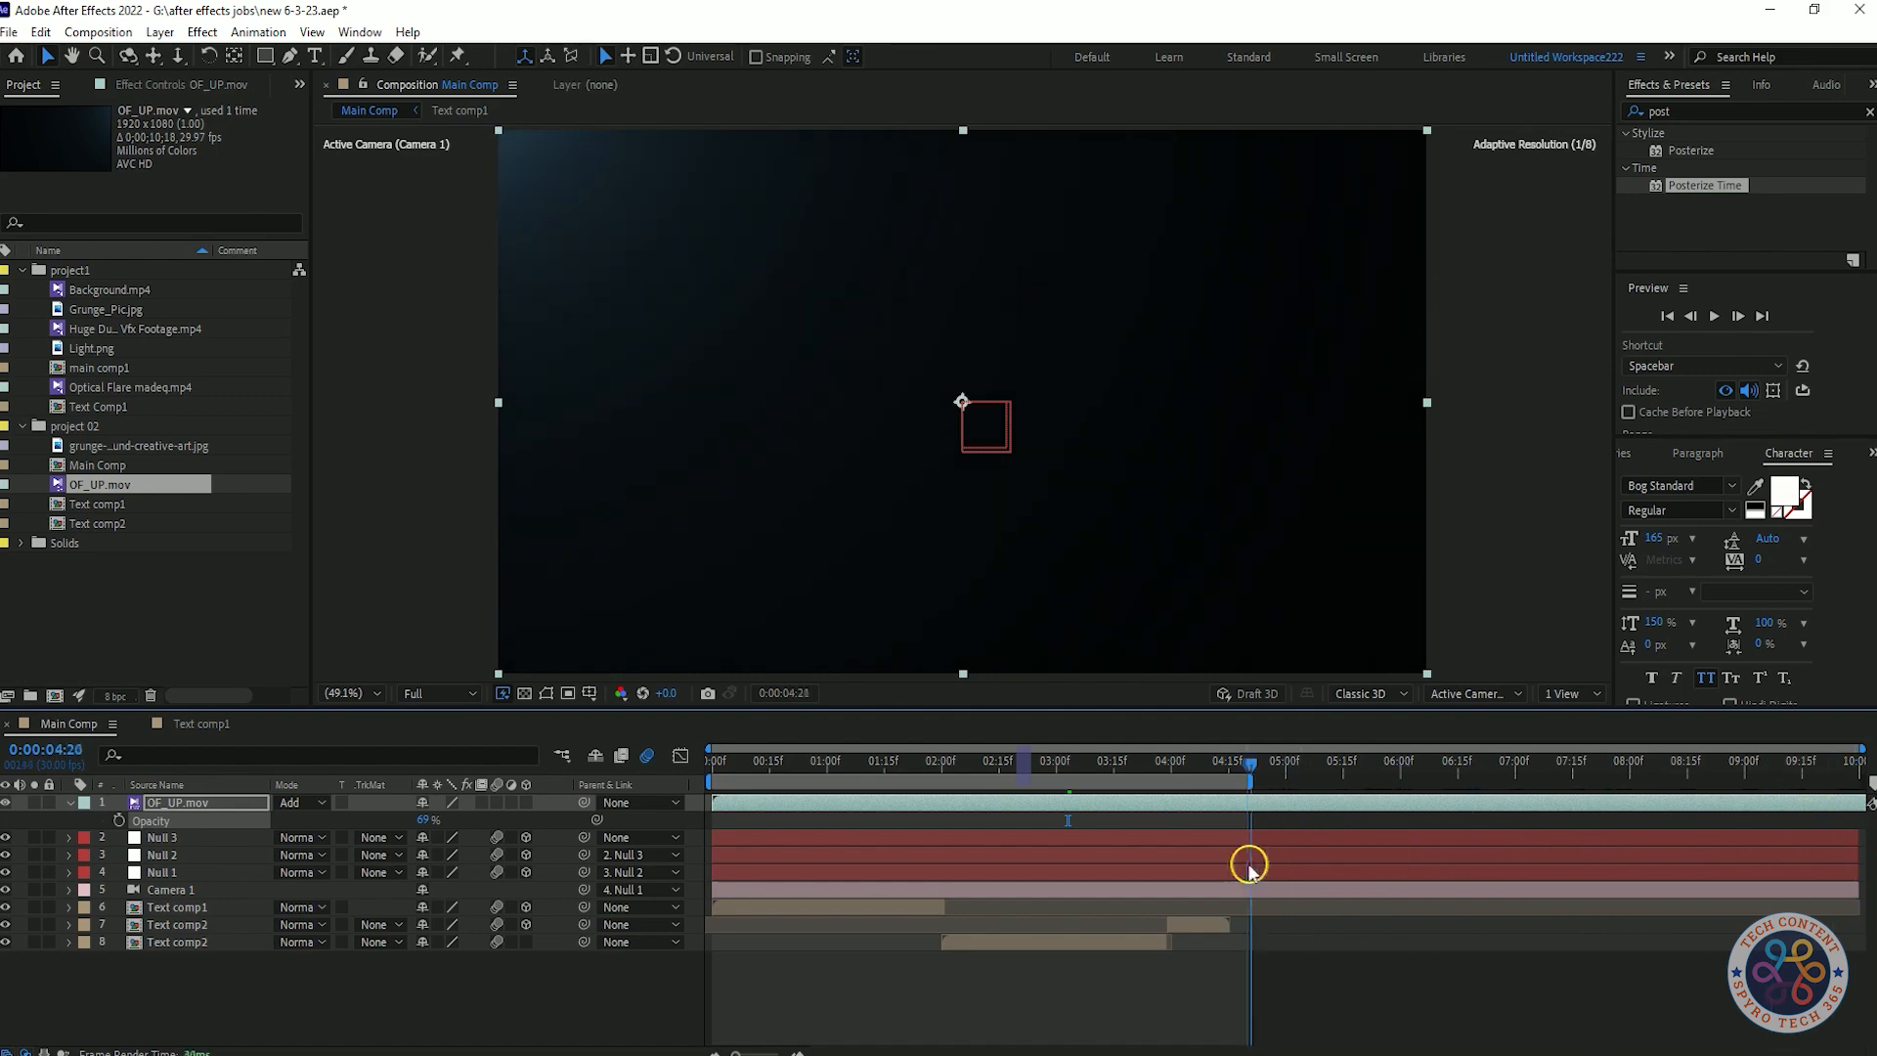
key("space")
key("space")
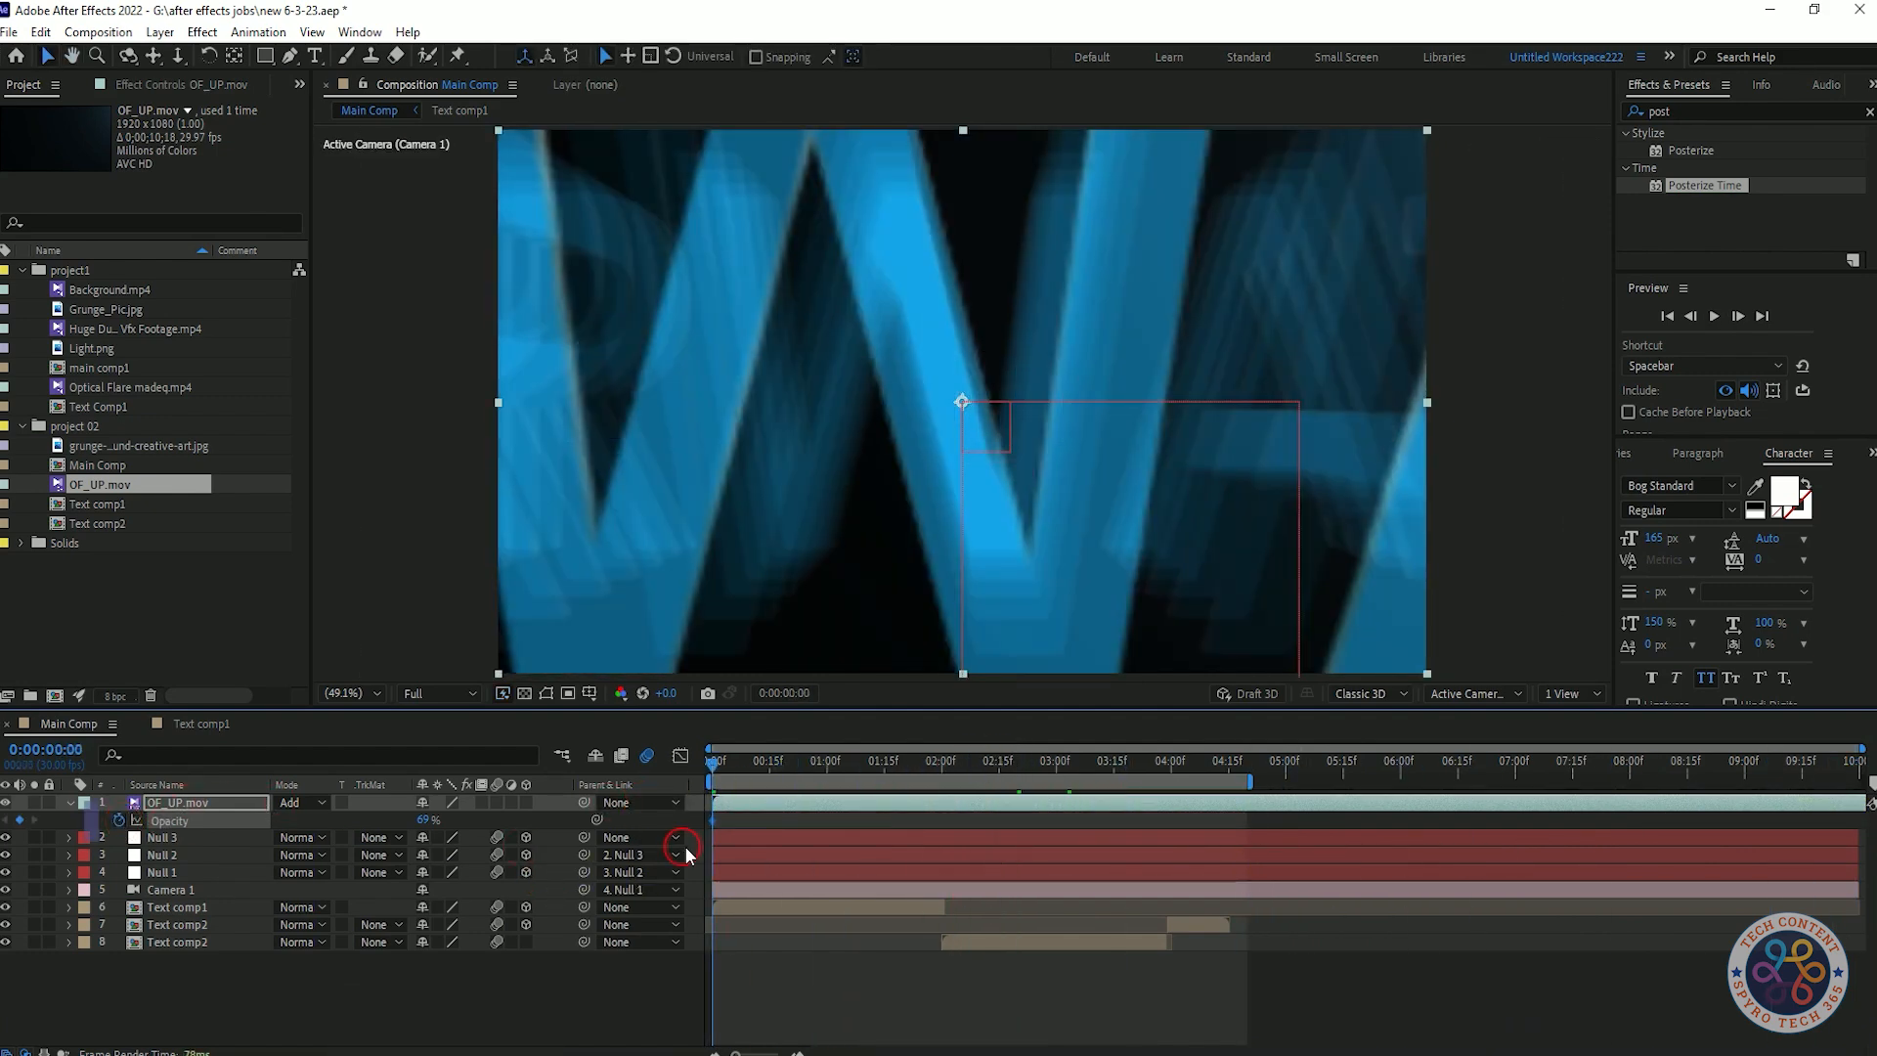
- Keyframe OF_UP.mov's Opacity from 0% at the start to 69% at 0:00:00:06, apply Easy Ease and preview
key("space")
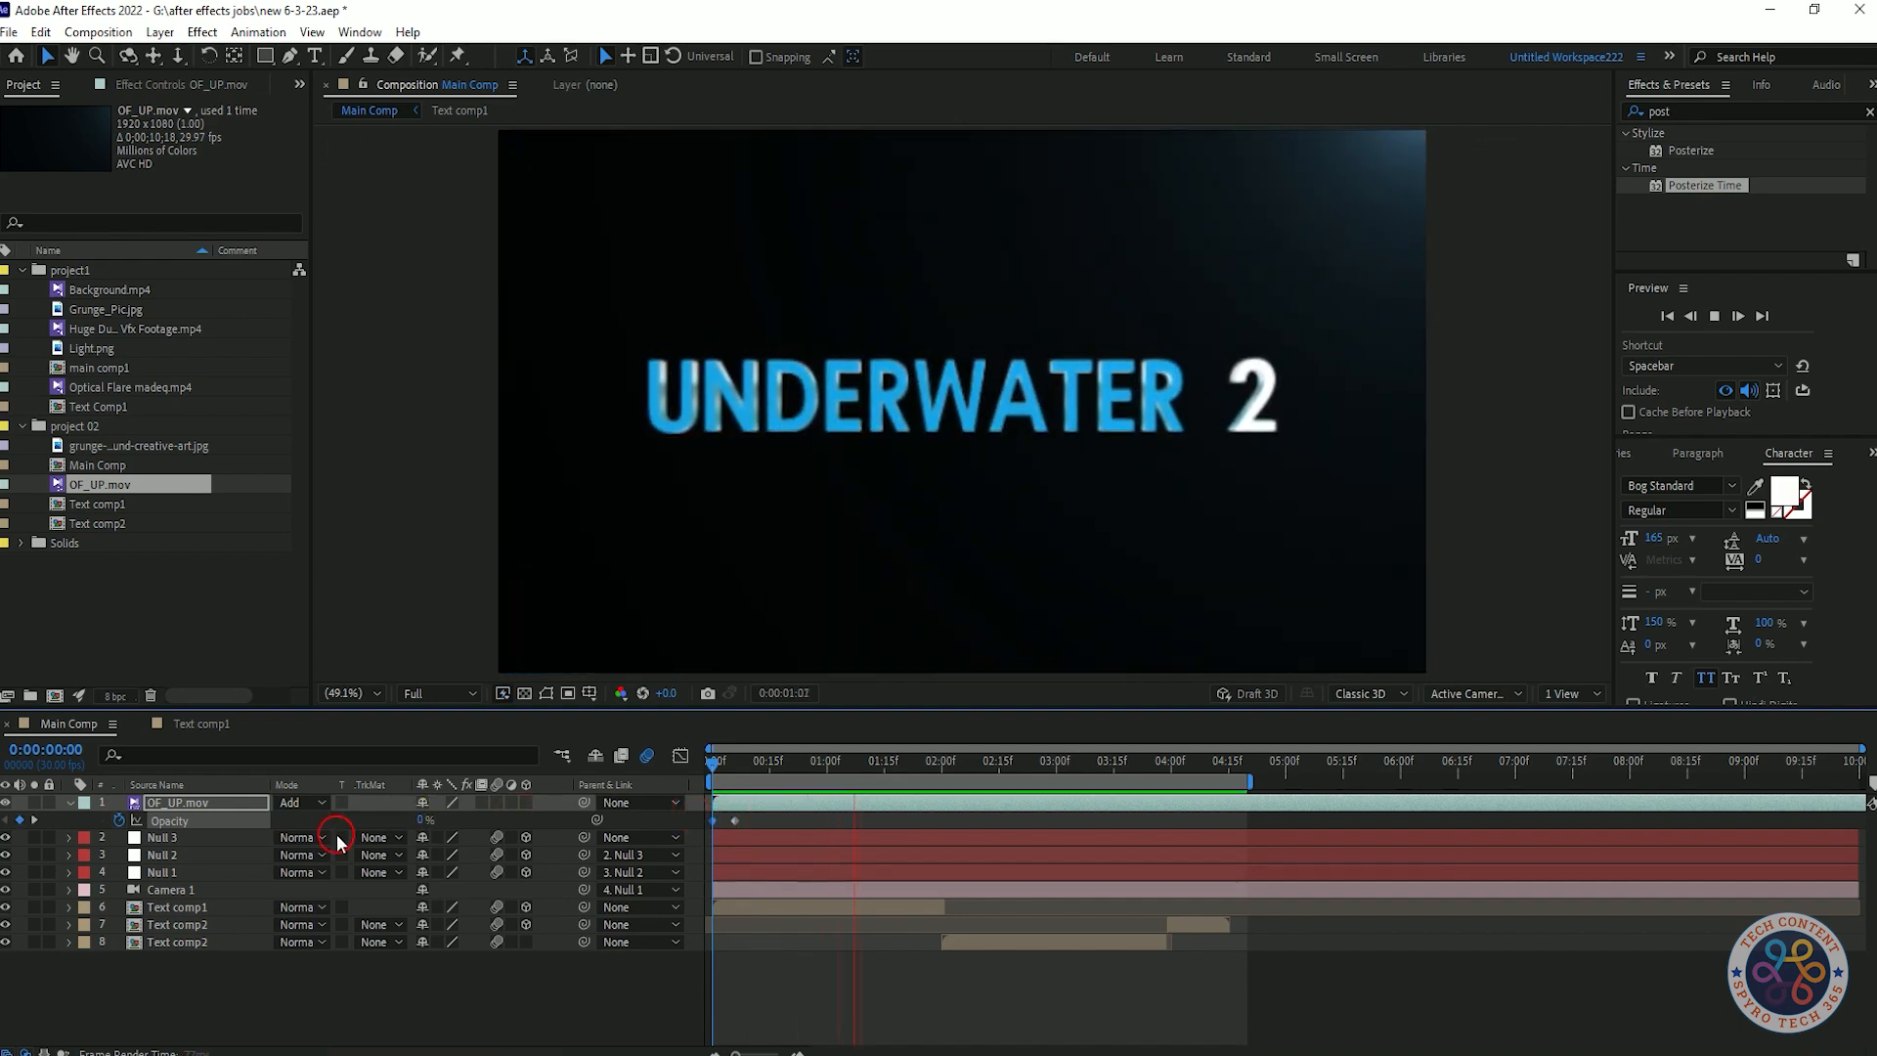
key("space")
key("F9")
key("space")
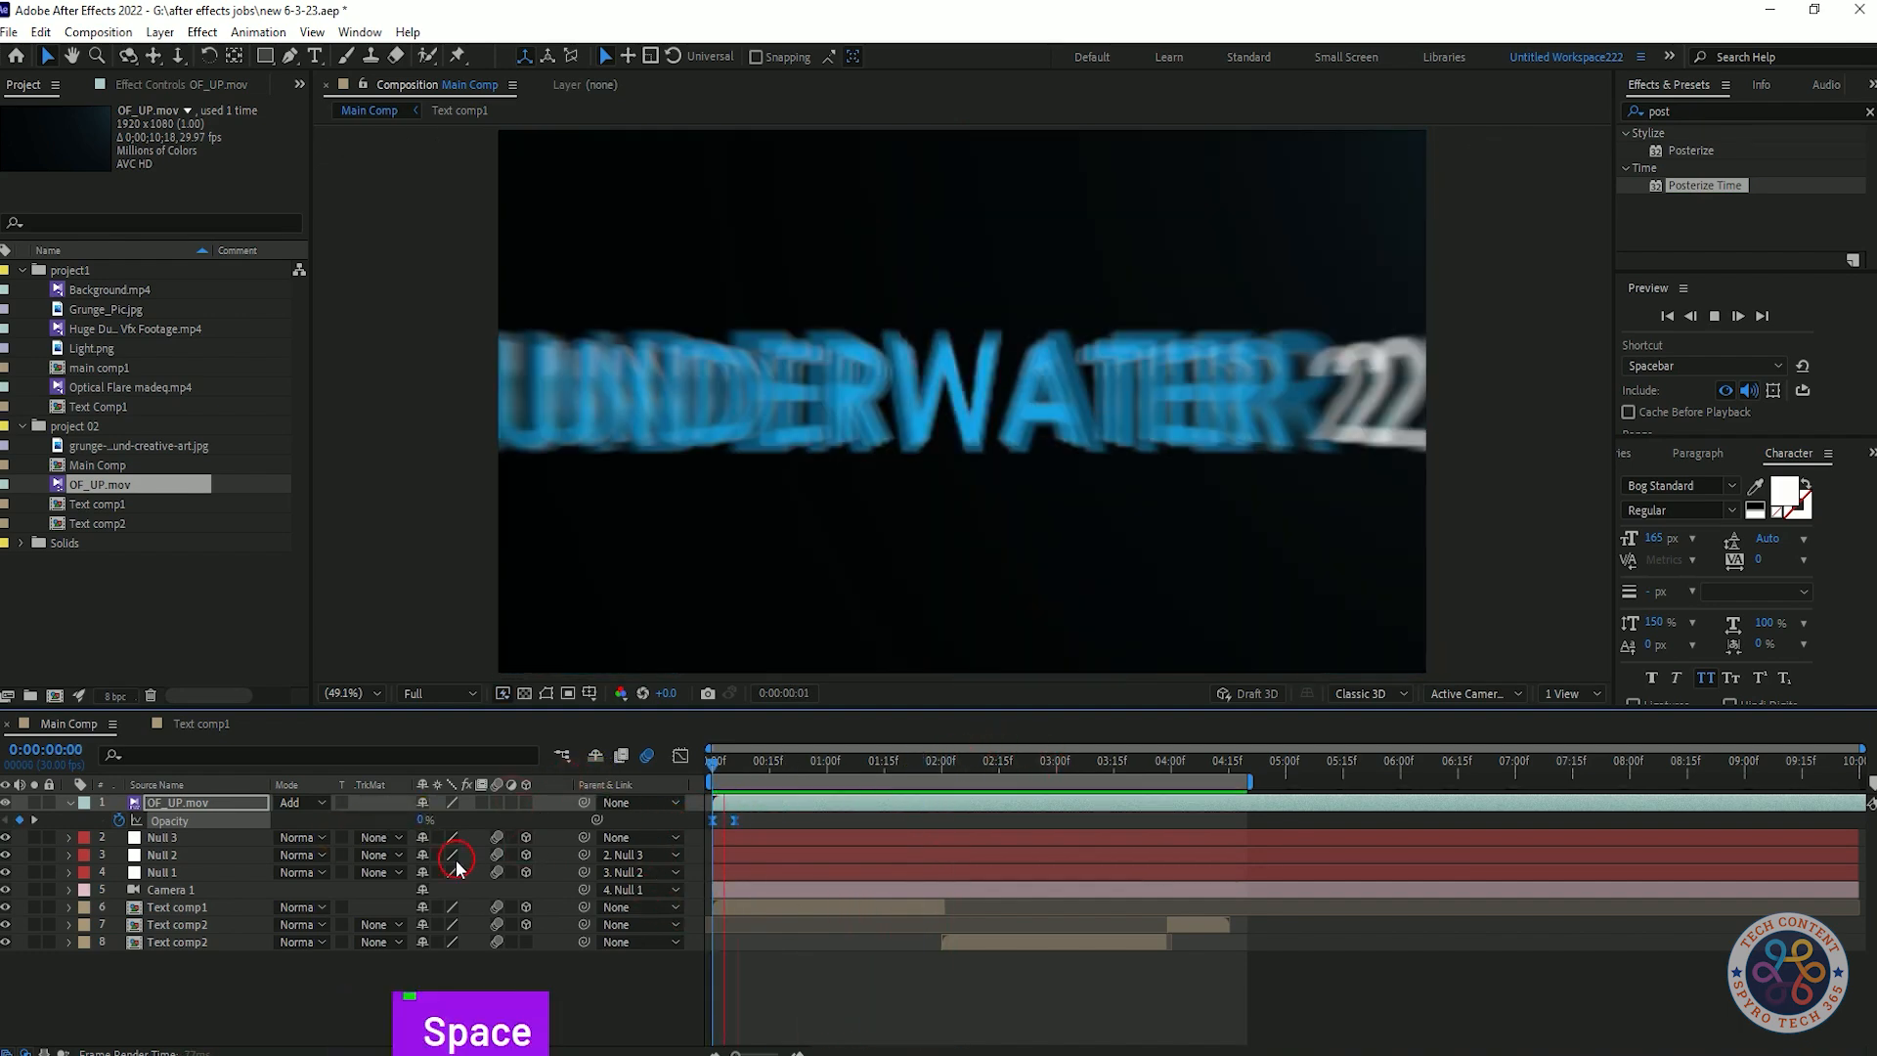
key("space")
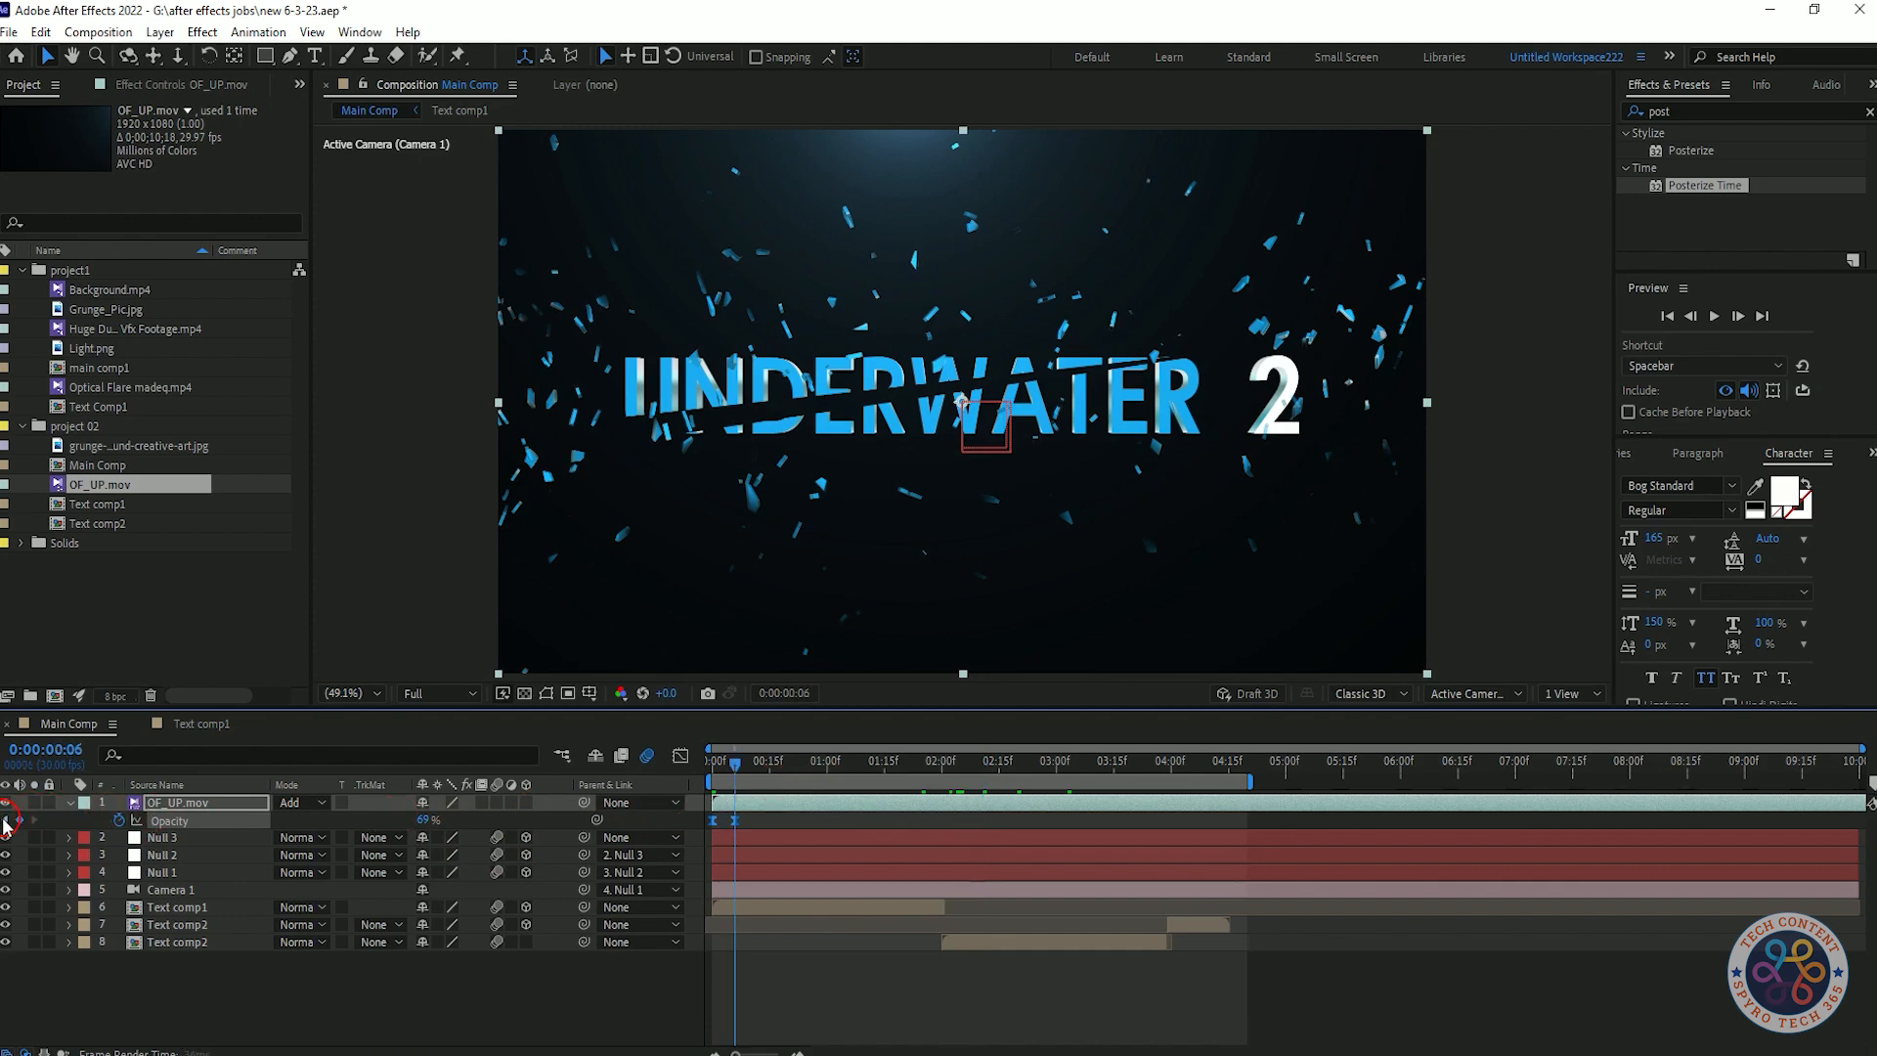
- Lower OF_UP.mov's Opacity value at the 0:00:00:06 keyframe and preview the fade-in
left_click(6, 821)
key("space")
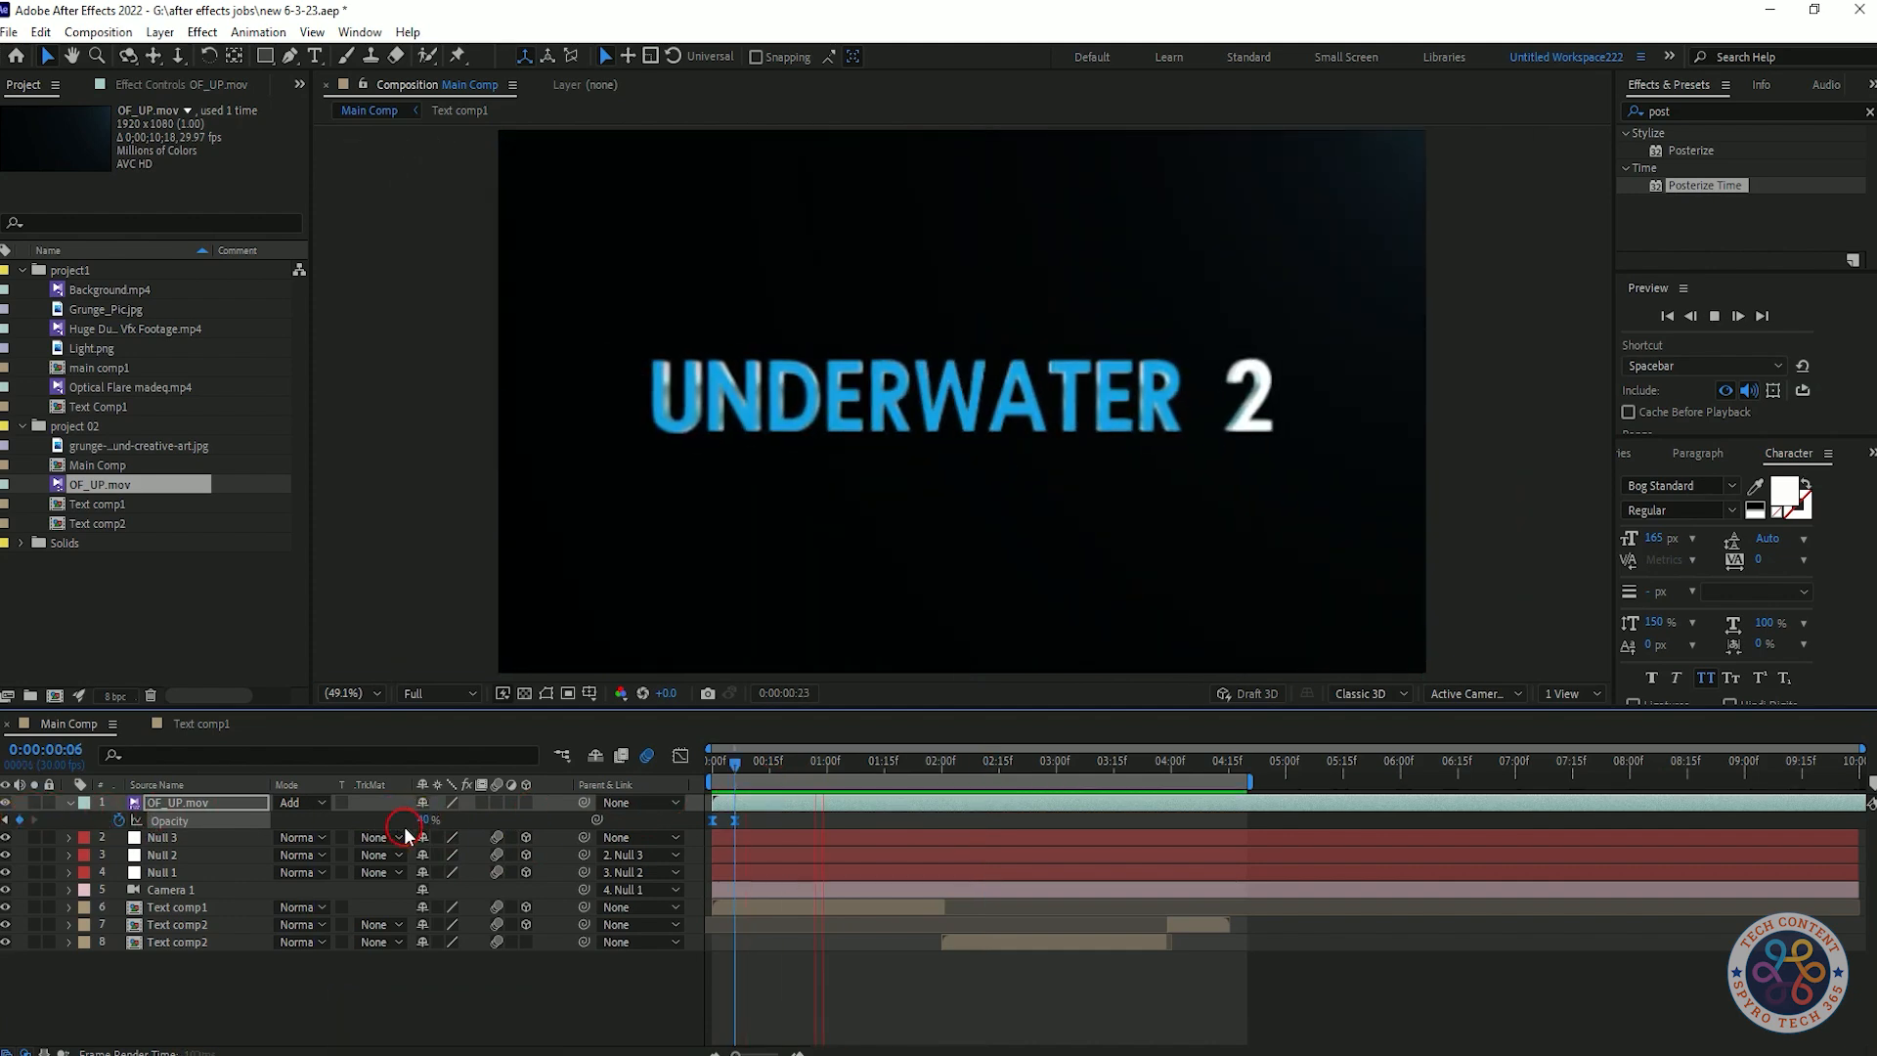
key("space")
- Add the grunge background image as the bottom layer of Main Comp, fit it to the comp and preview it
left_click(737, 762)
left_click_drag(105, 448, 177, 819)
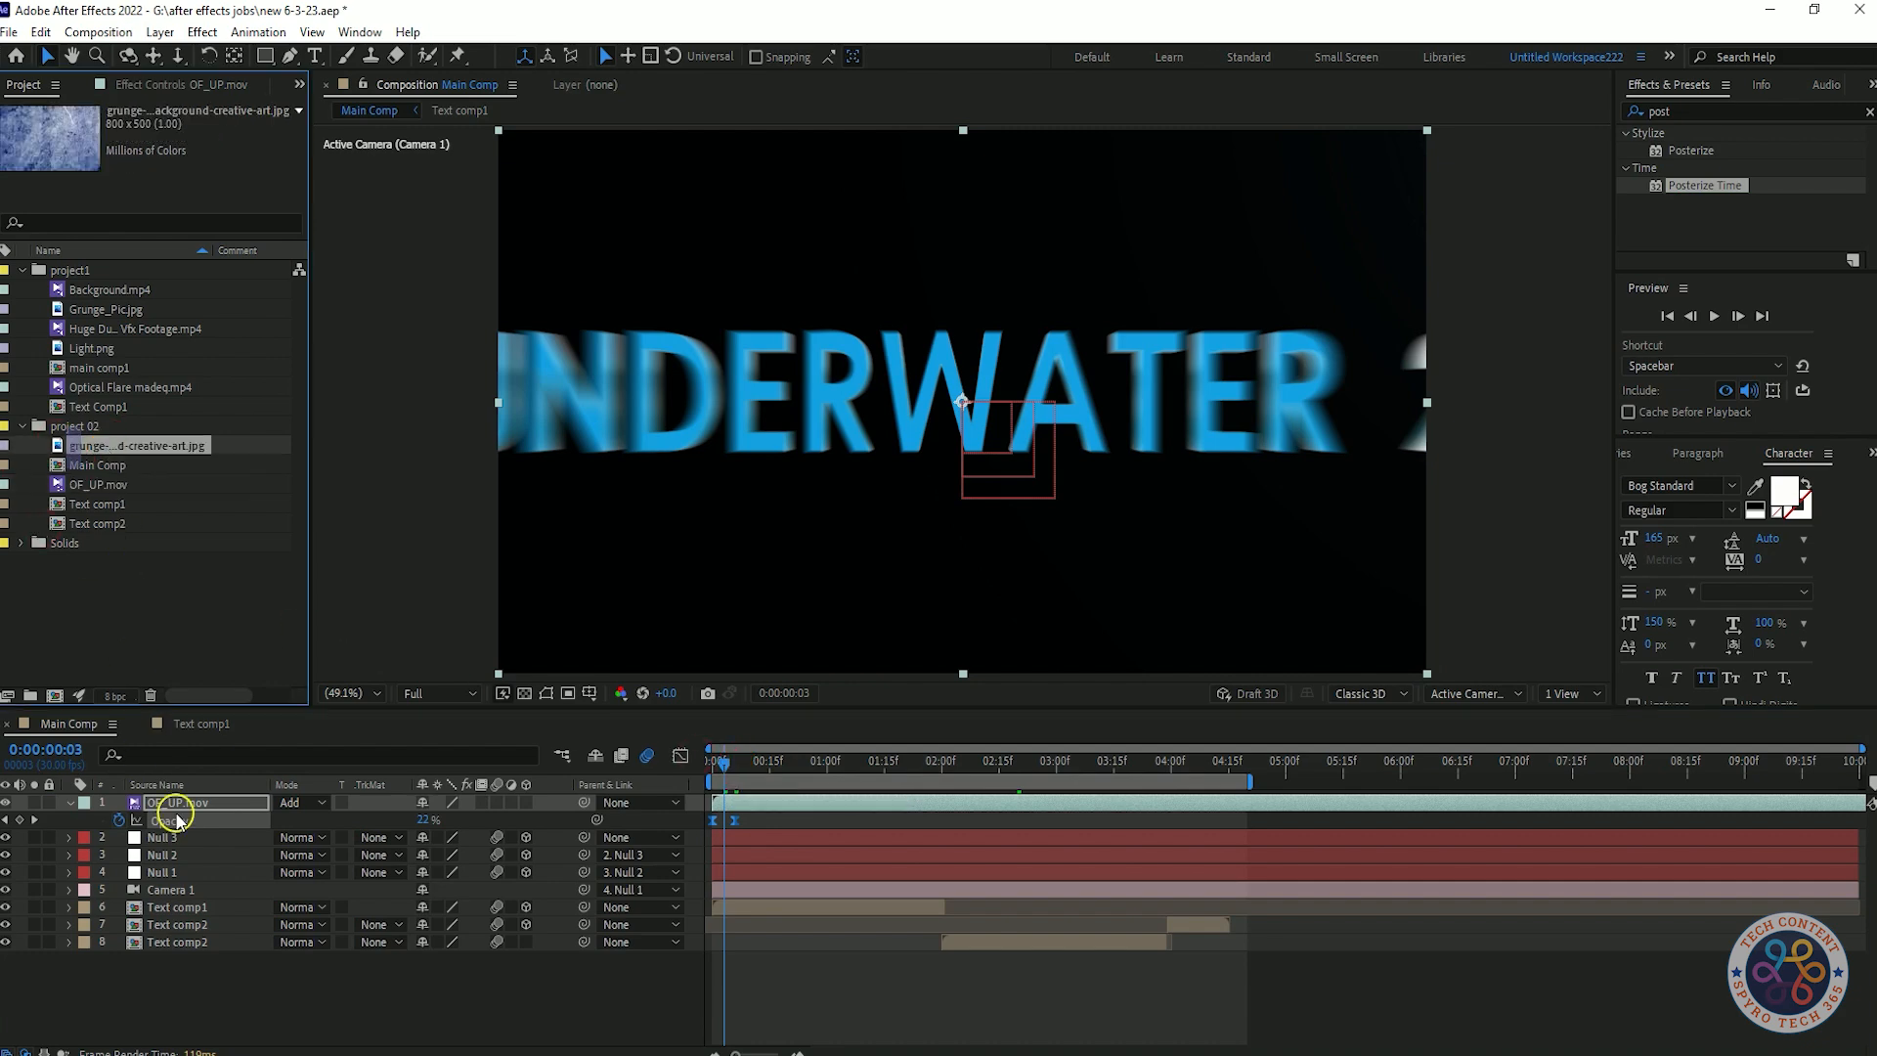
left_click_drag(143, 491, 264, 963)
right_click(246, 959)
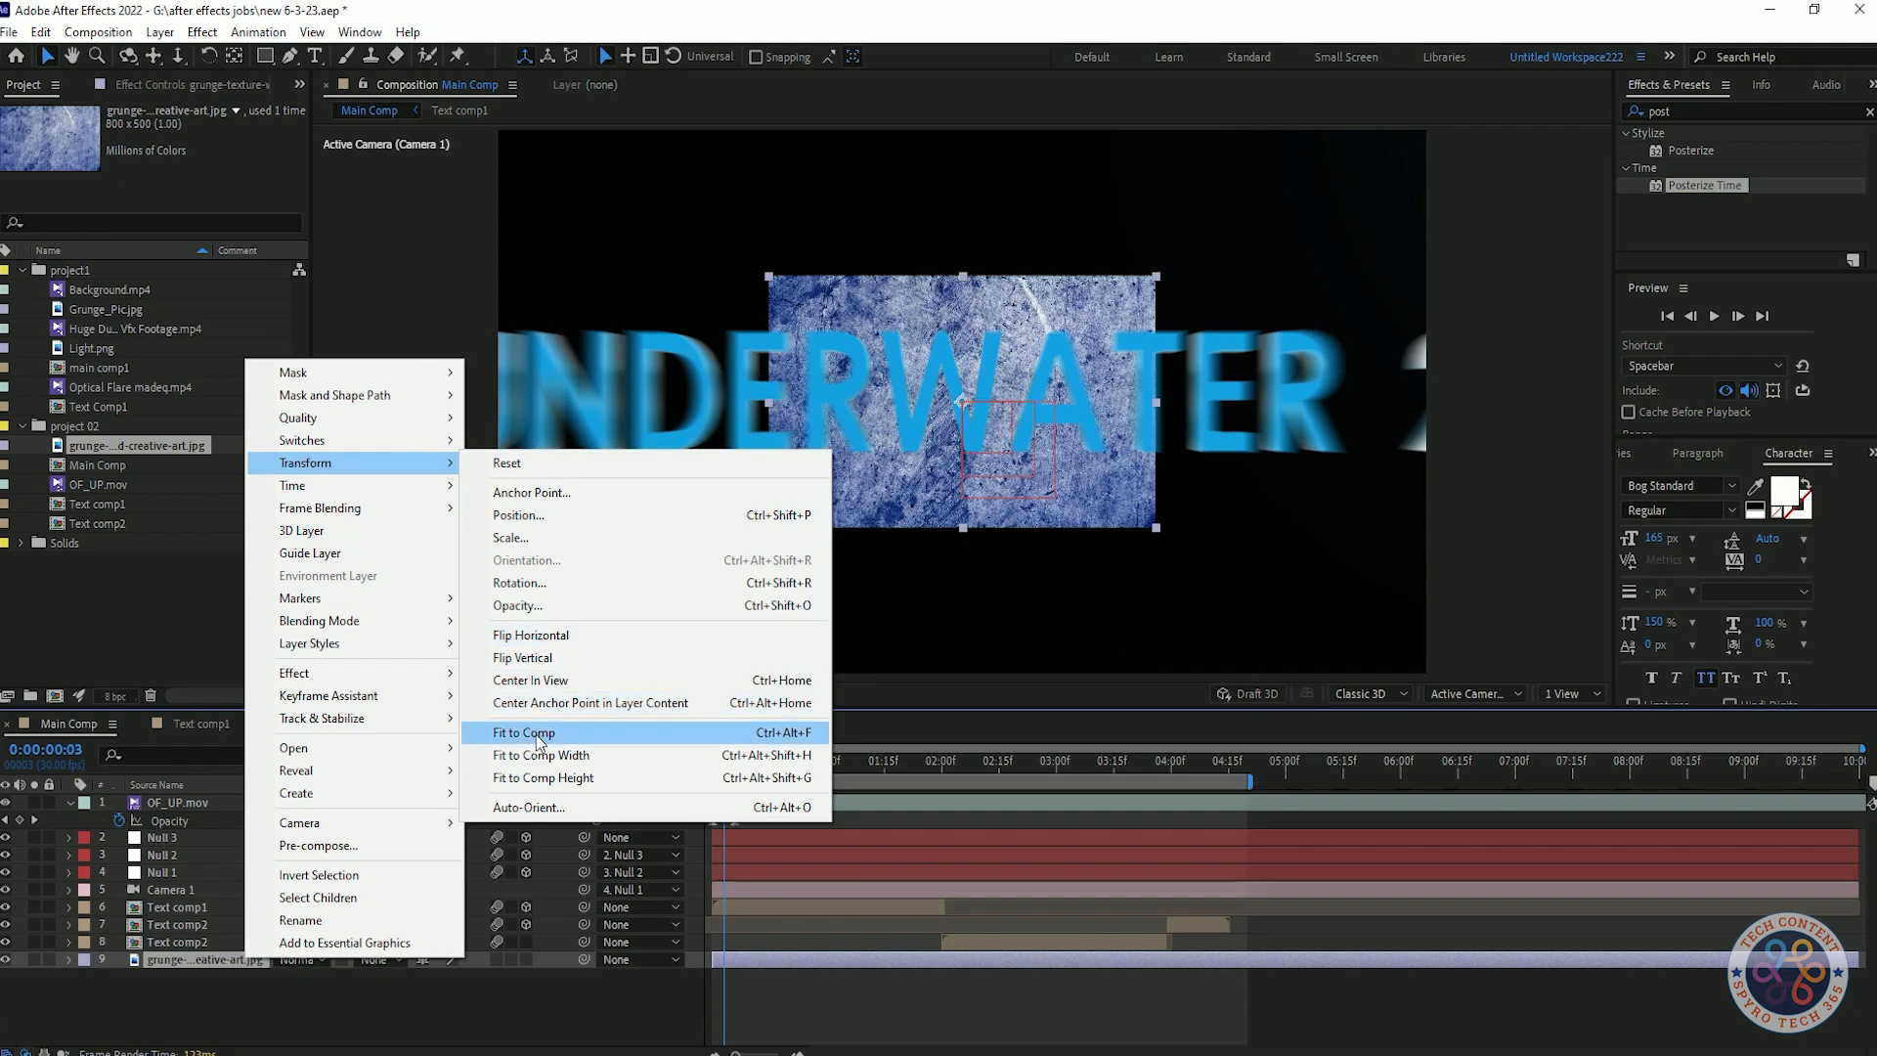
left_click(536, 735)
key("space")
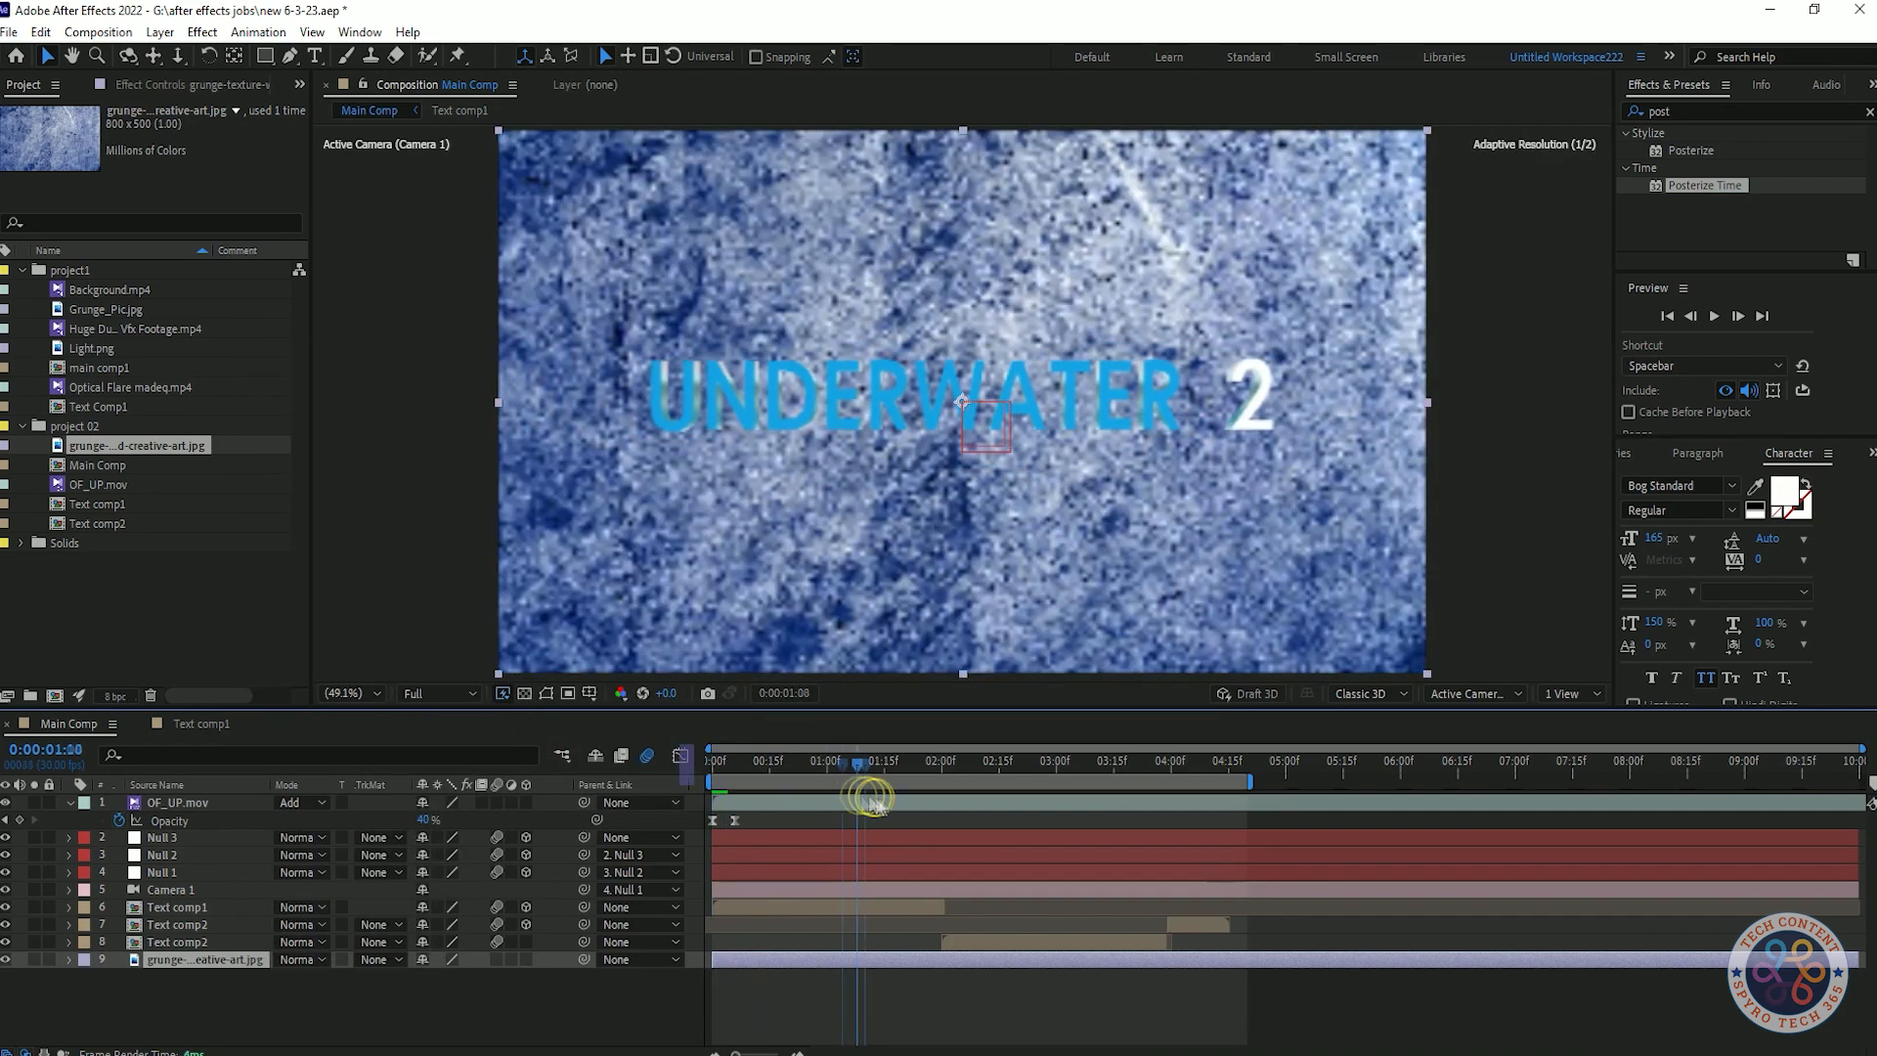
- Pre-compose the grunge image layer as BG, leaving all attributes in Main Comp
right_click(208, 960)
left_click(293, 854)
type("BG")
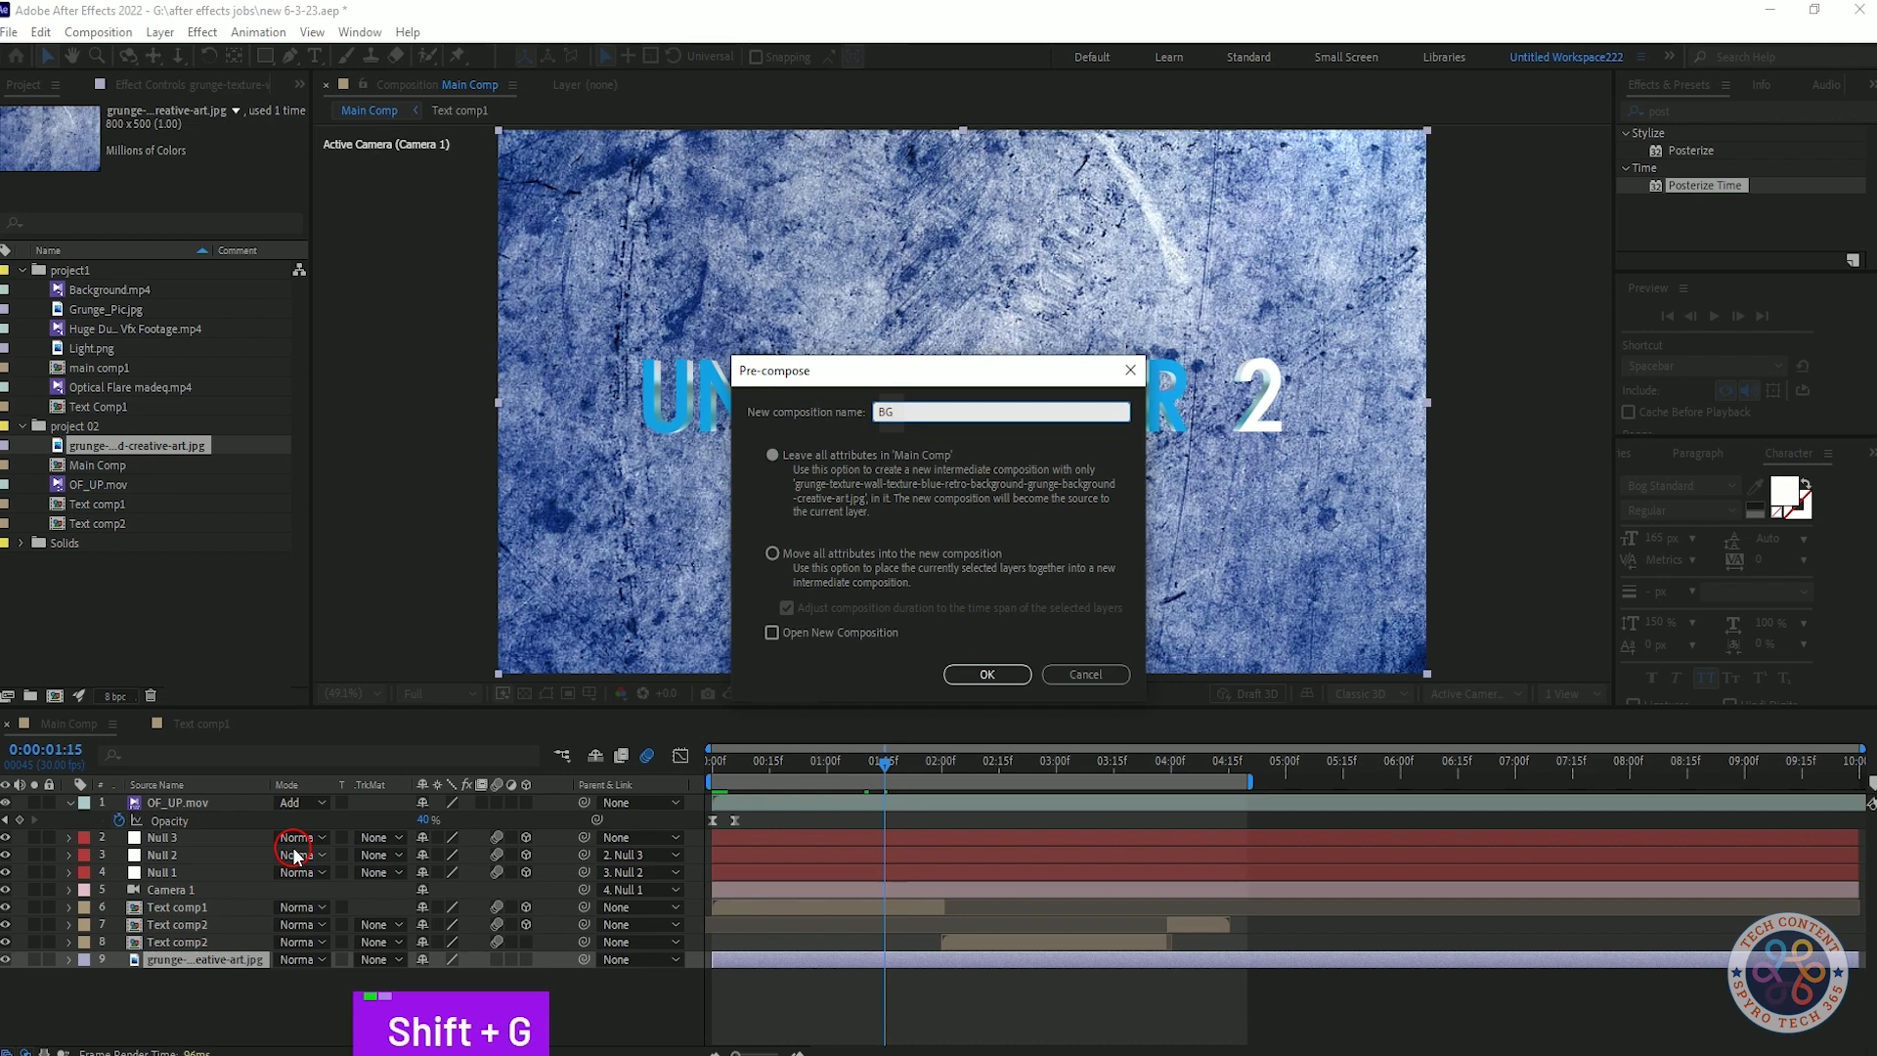
key("Return")
- Apply a Curves effect to the BG layer and delete the surplus copy of the effect
key("shift+Tab")
type("cur")
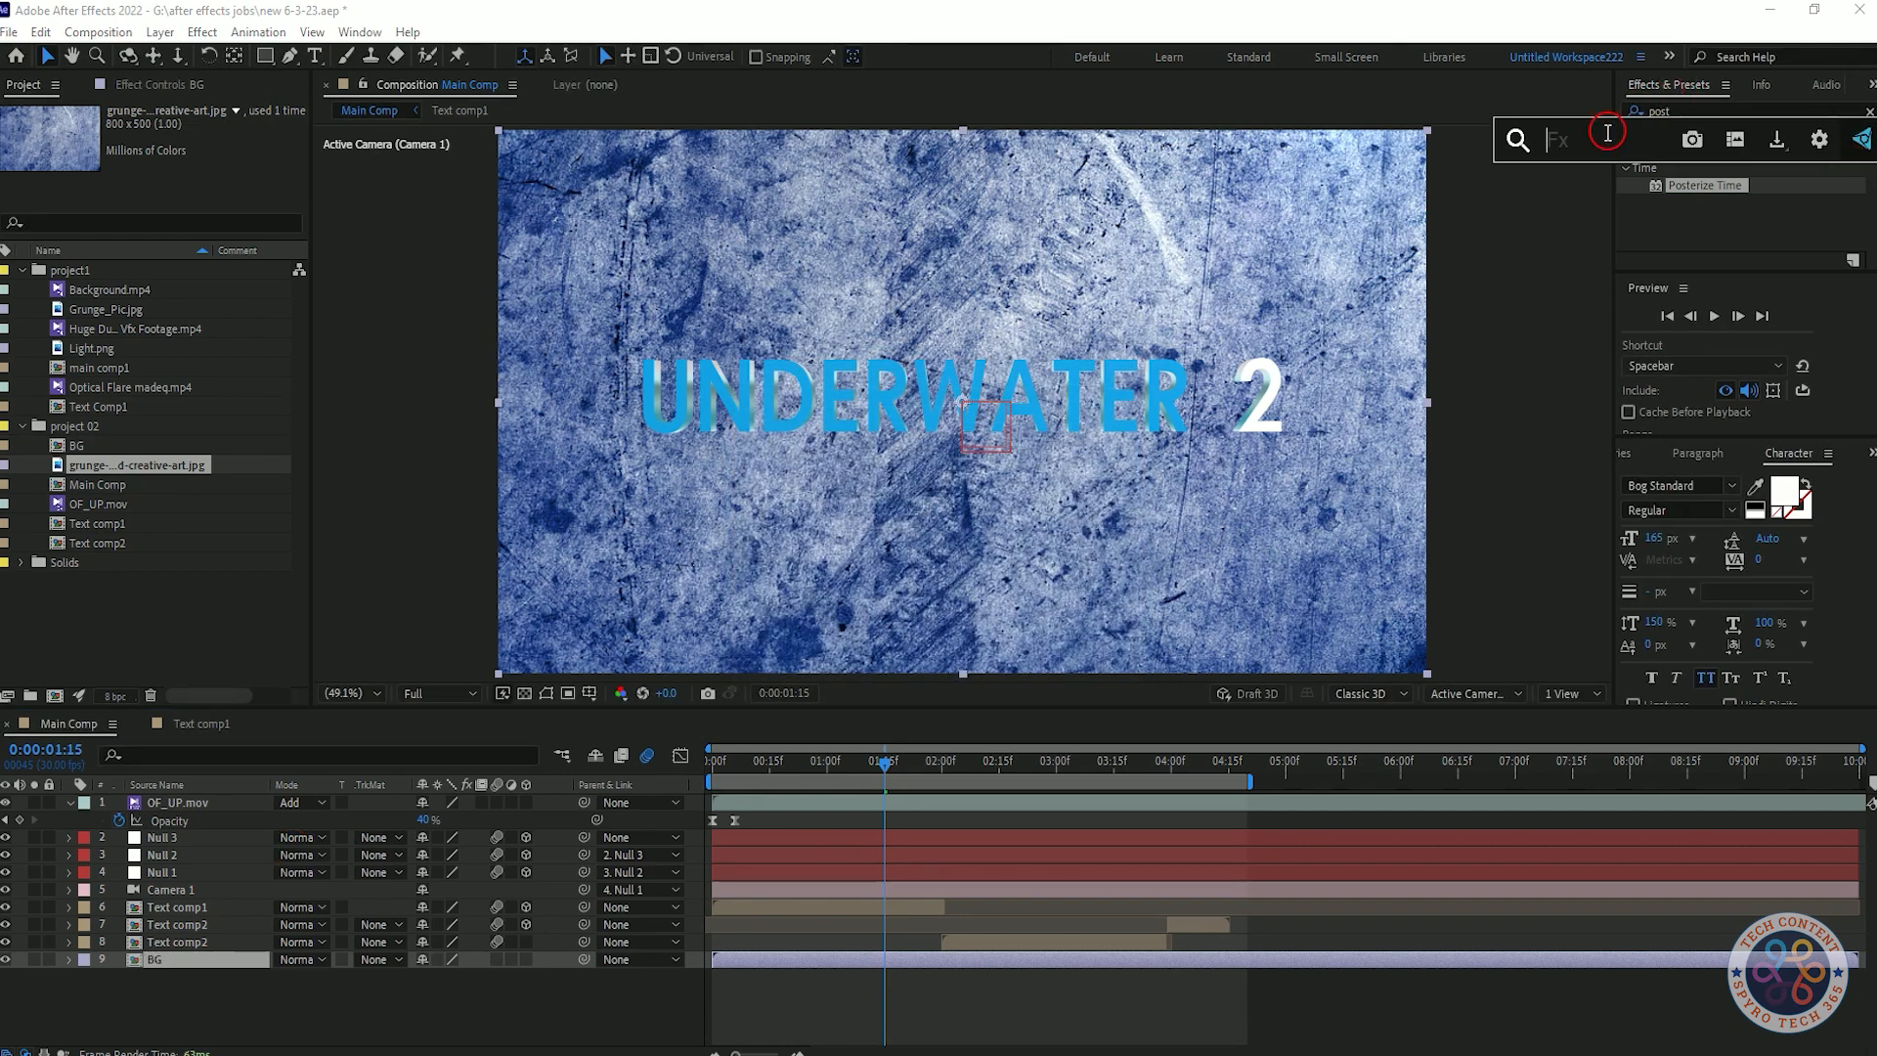
key("Return")
key("shift+Tab")
type("cu")
key("Return")
left_click(188, 90)
scroll(180, 469, "down", 3)
scroll(180, 470, "up", 3)
left_click(62, 543)
key("Delete")
- Pull the shadows and midtones of BG's RGB curve far down to darken it, undoing the last excessive bend
left_click_drag(109, 402, 116, 406)
left_click_drag(188, 327, 196, 420)
key("ctrl+z")
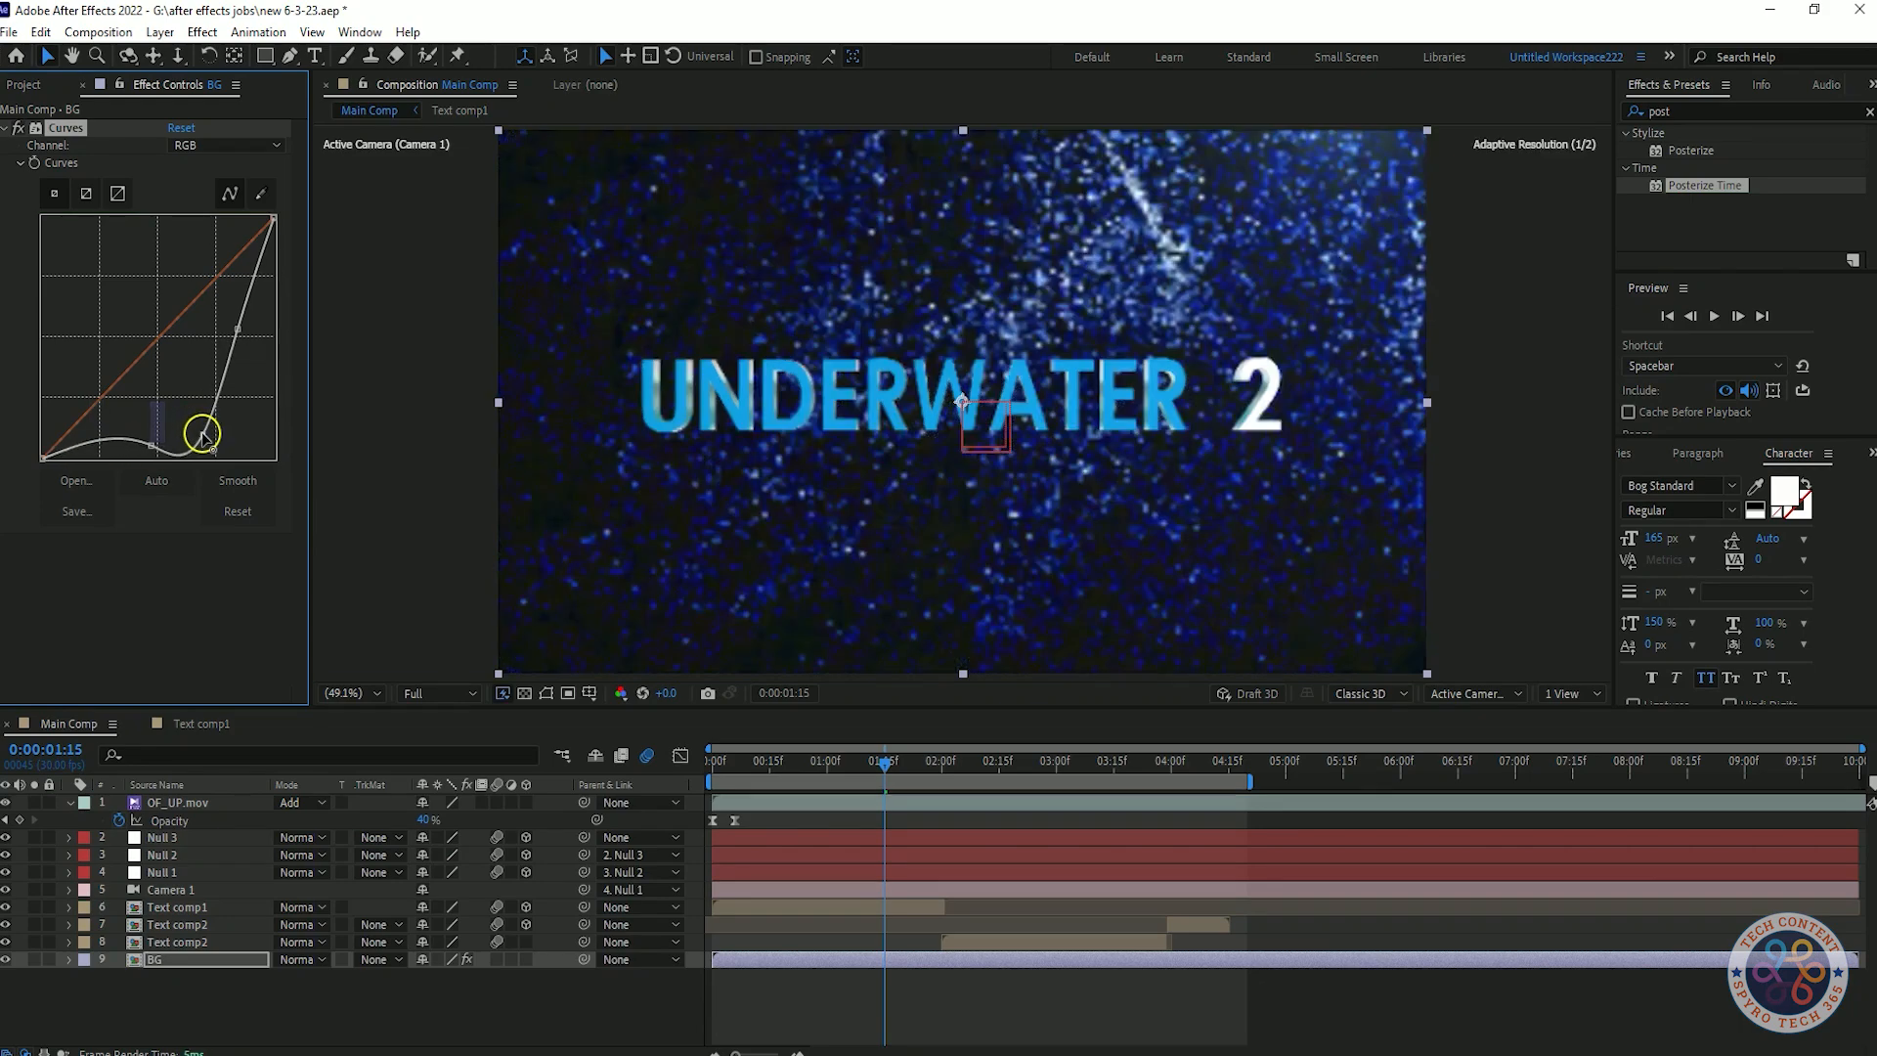
- Switch BG's Curves to the Red channel and bend the red curve slightly below the diagonal
left_click(241, 160)
left_click(210, 190)
left_click_drag(180, 356, 147, 318)
key("ctrl+z")
key("ctrl+z")
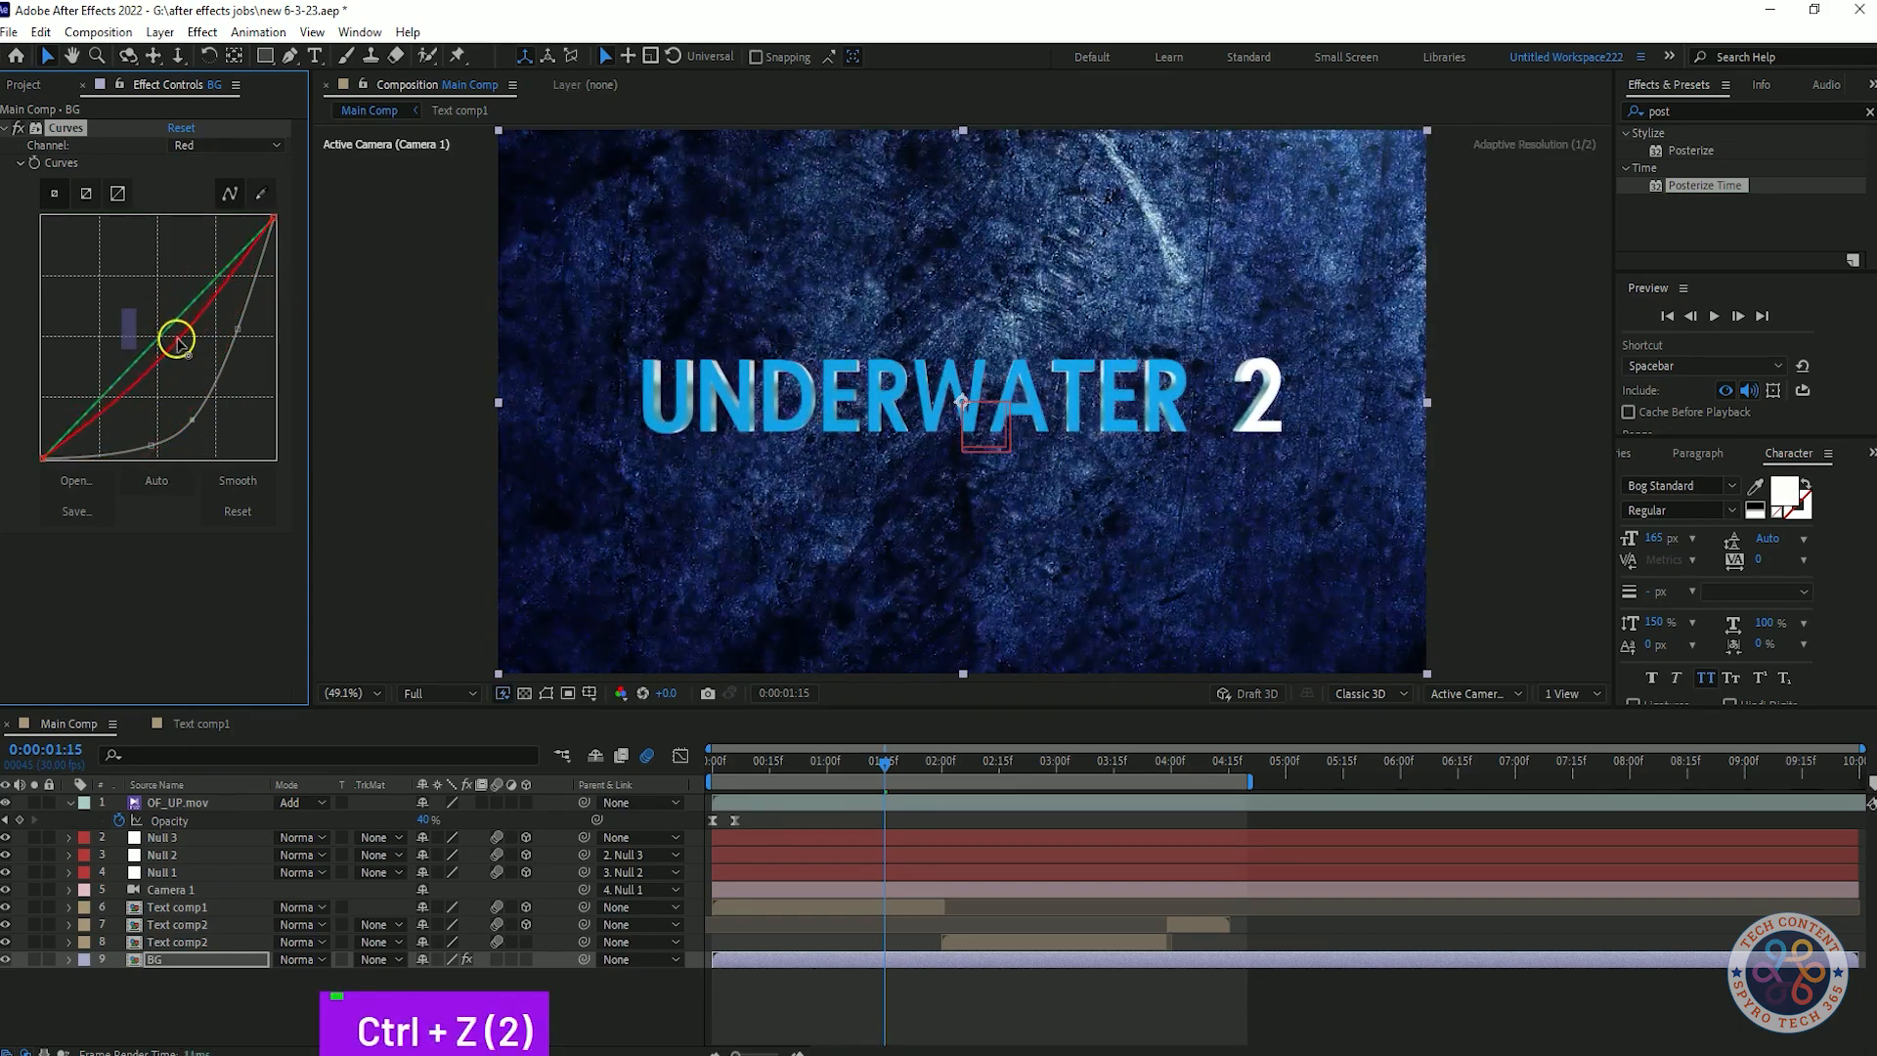
left_click(176, 339)
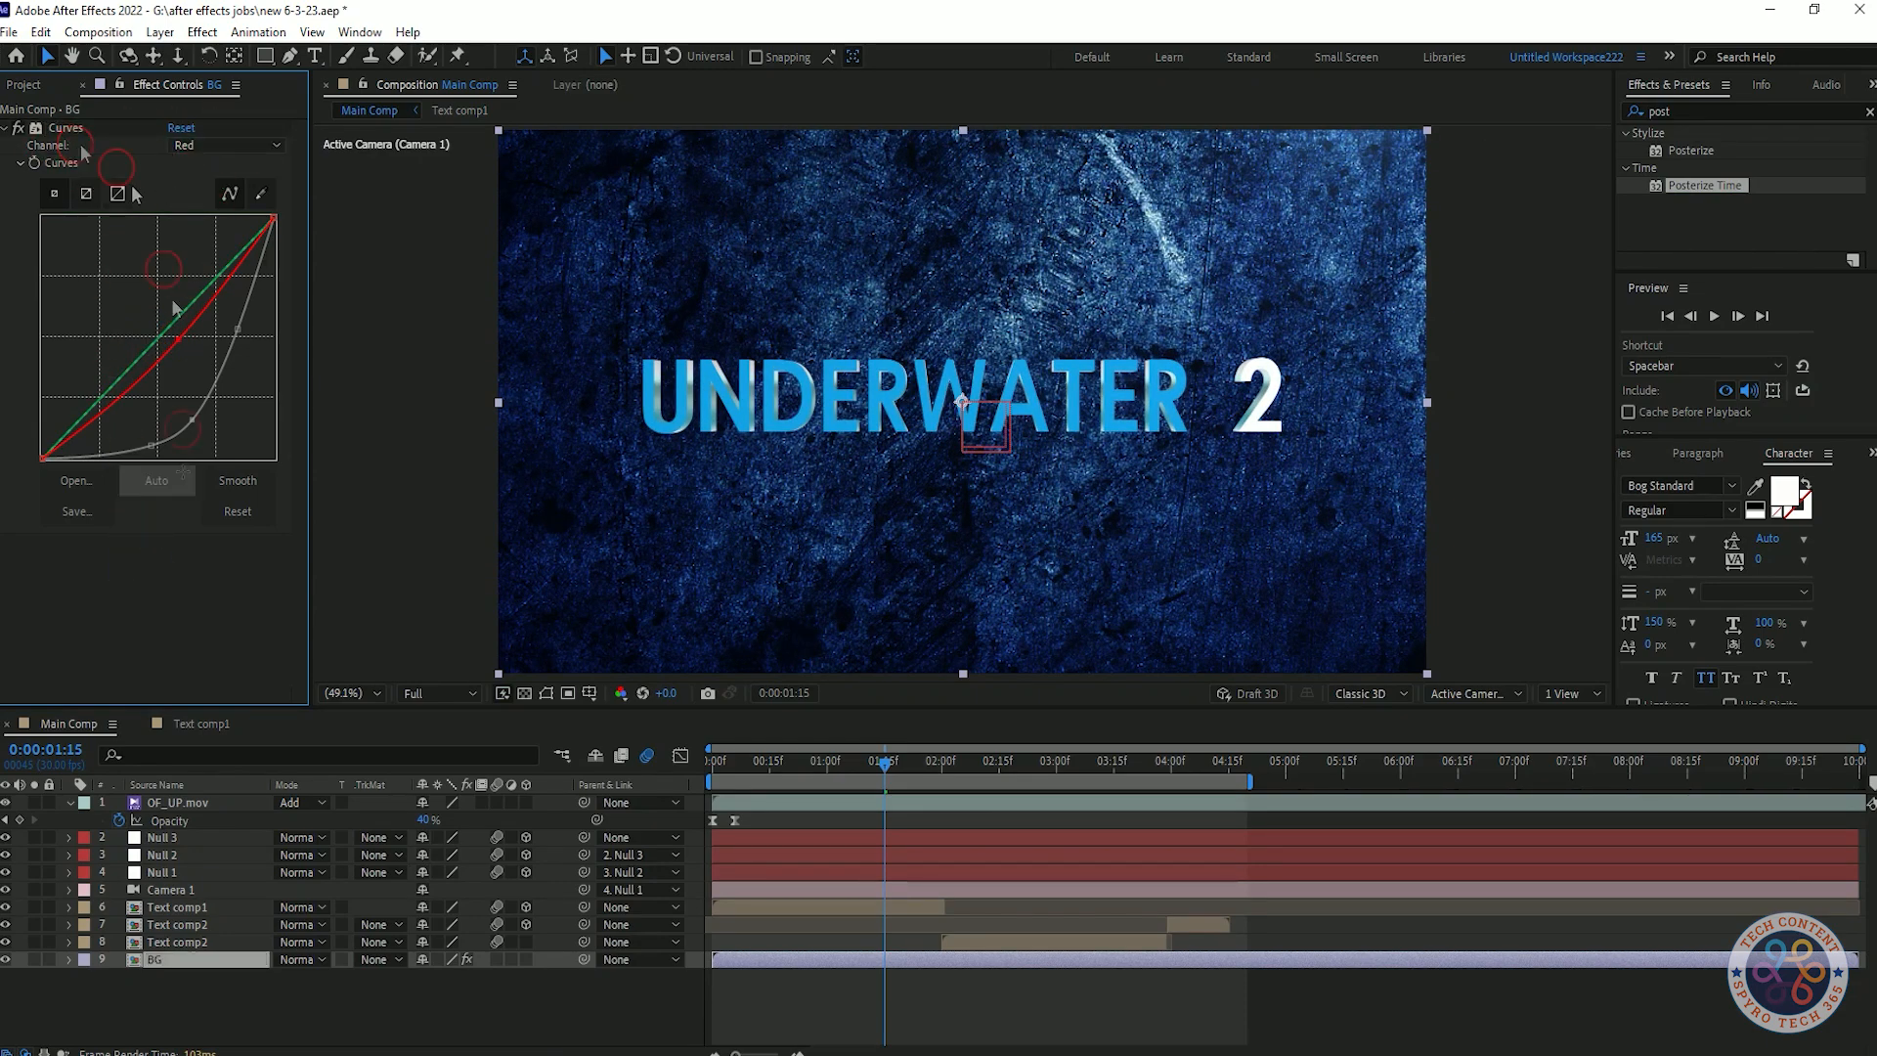
- Add a second Curves effect to BG, lower its RGB midtones to darken the texture and preview the comp
key("ctrl+d")
scroll(260, 411, "down", 3)
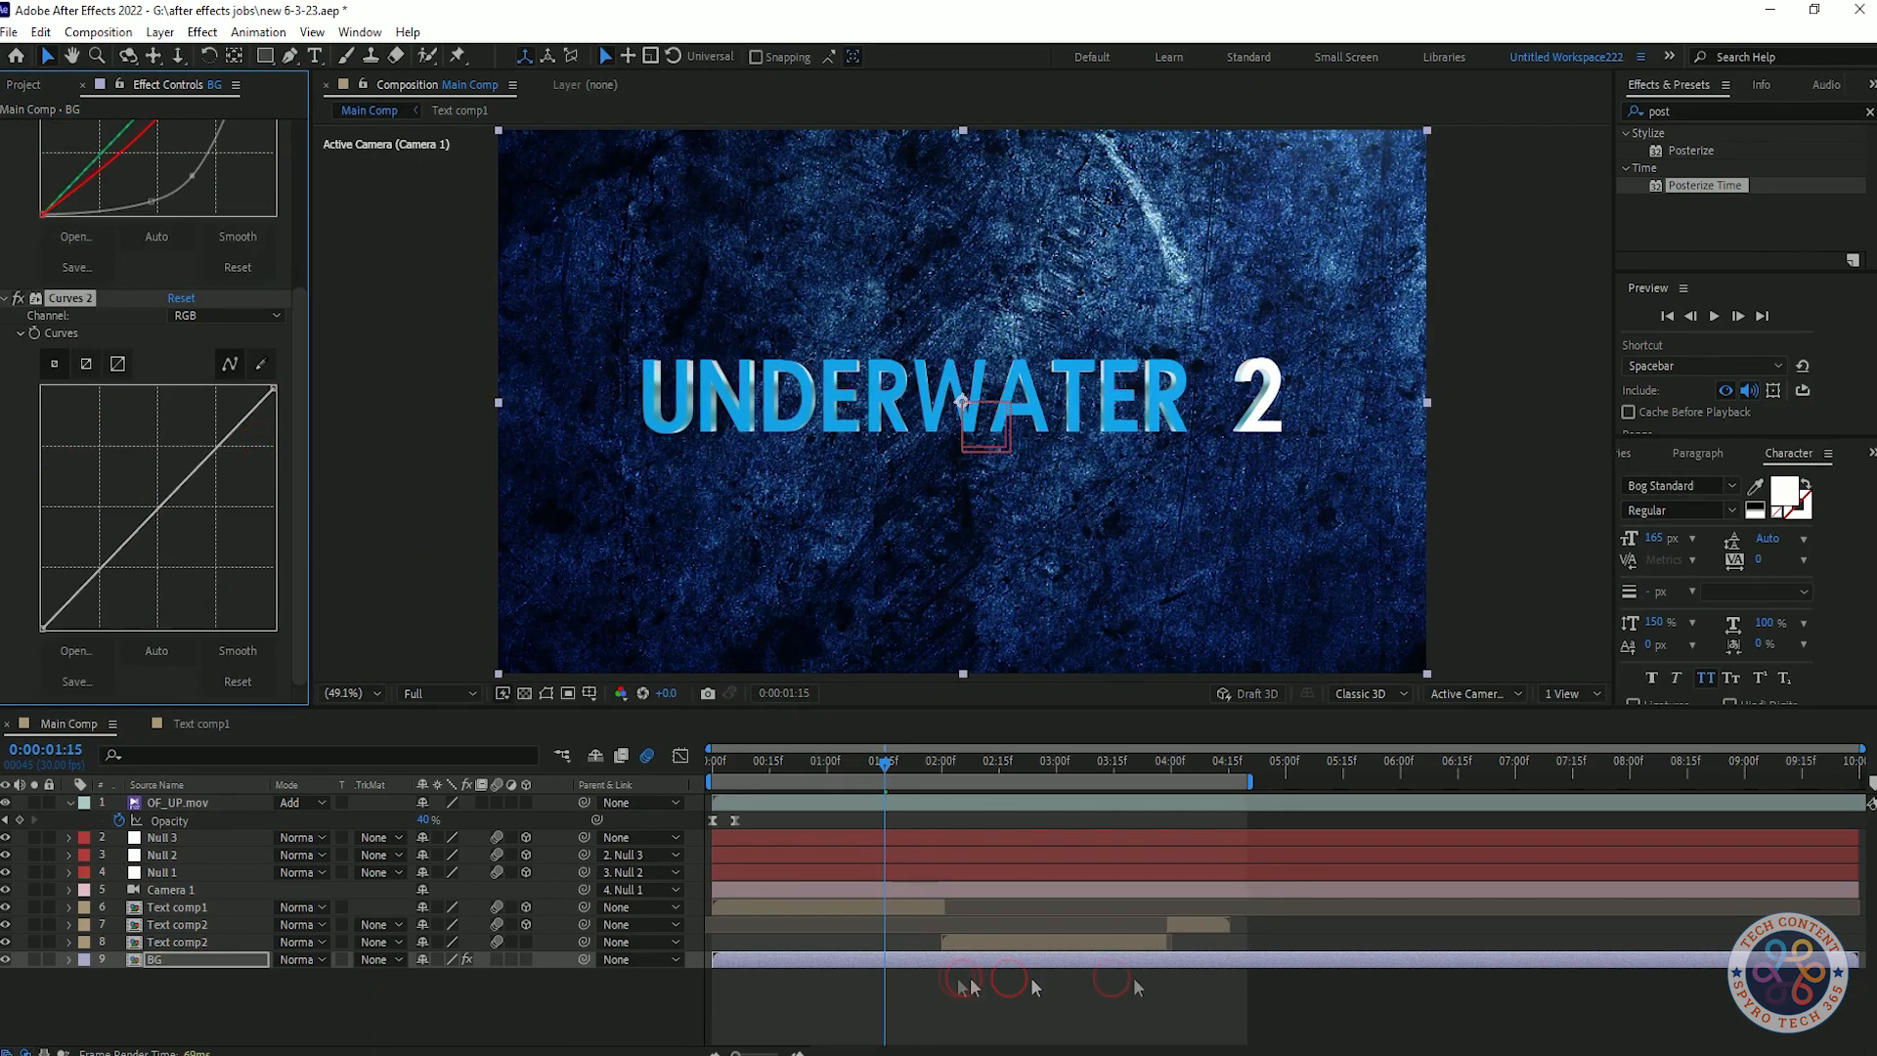
left_click(367, 659)
key("space")
key("space")
key("space")
key("space")
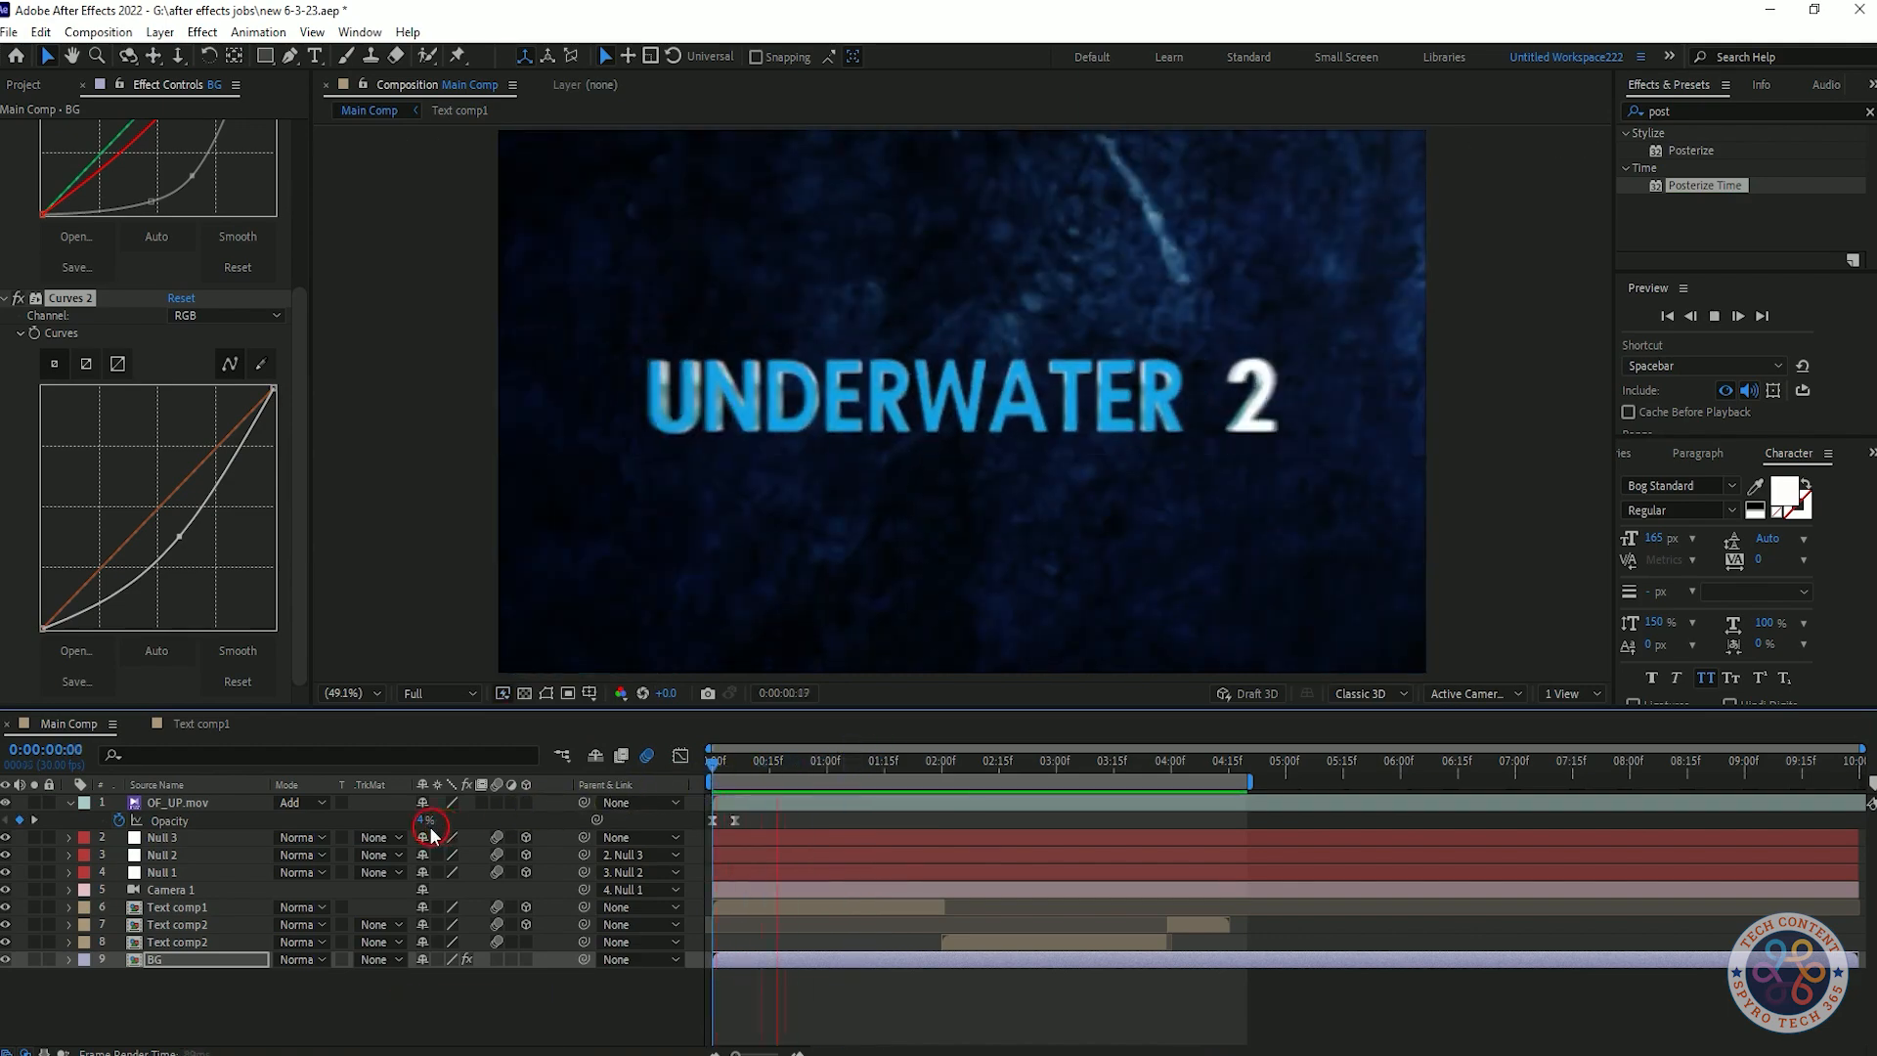
key("space")
key("space")
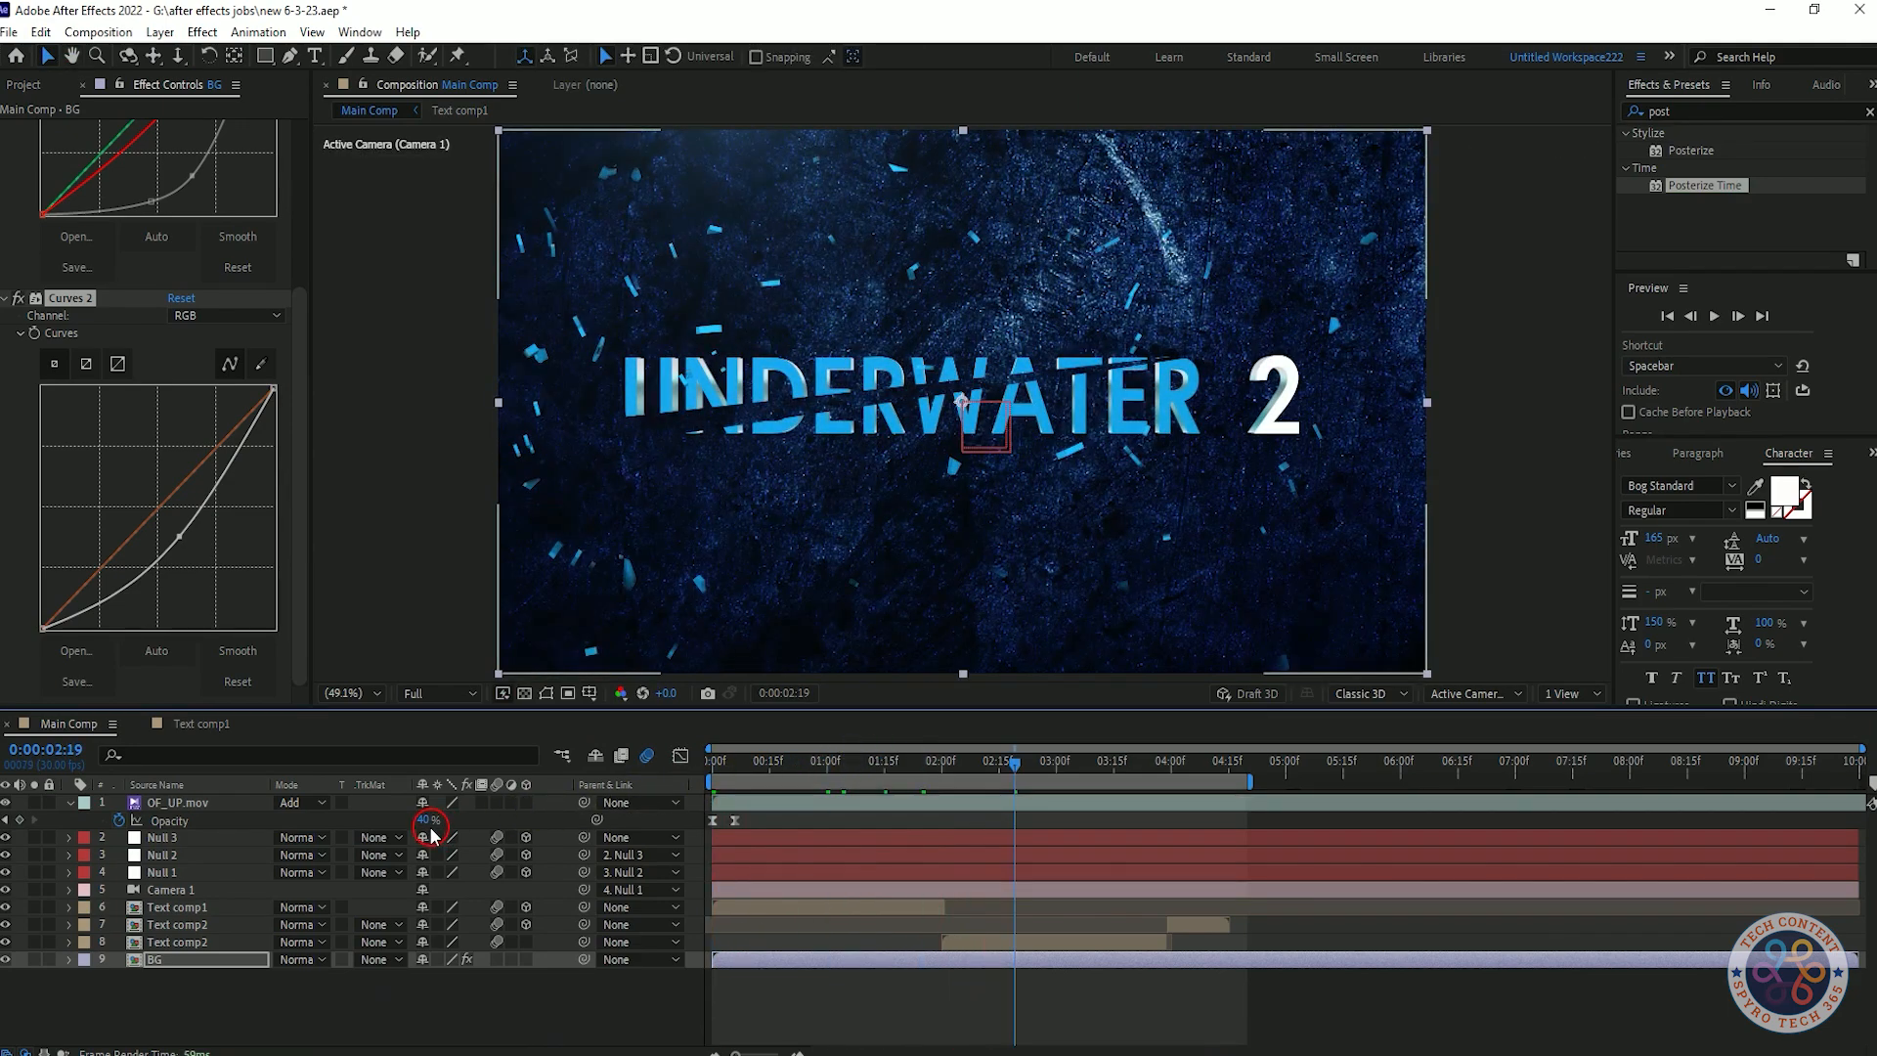
- Collapse BG's two Curves effects and add Levels with Input Black 5.9 and Input White 267.2
left_click(5, 299)
left_click(5, 127)
left_click(1704, 110)
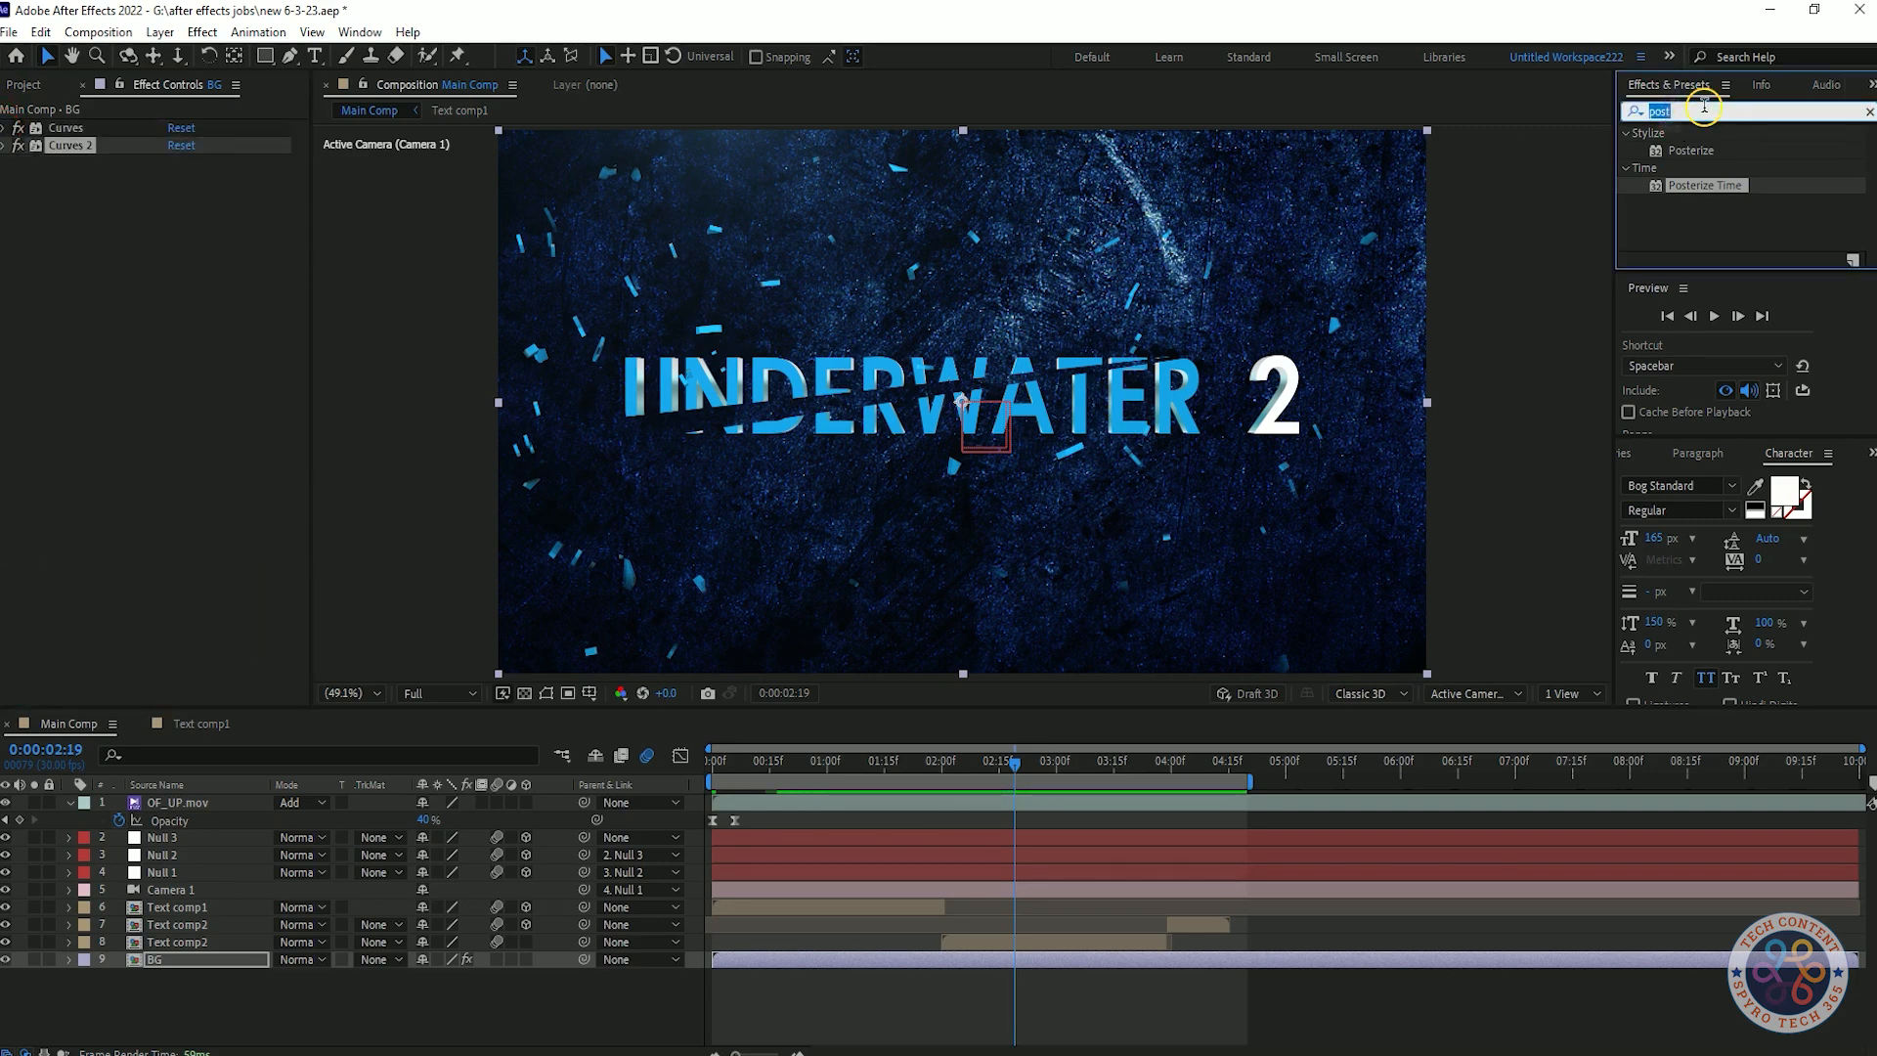
type("levels")
left_click_drag(1700, 223, 289, 356)
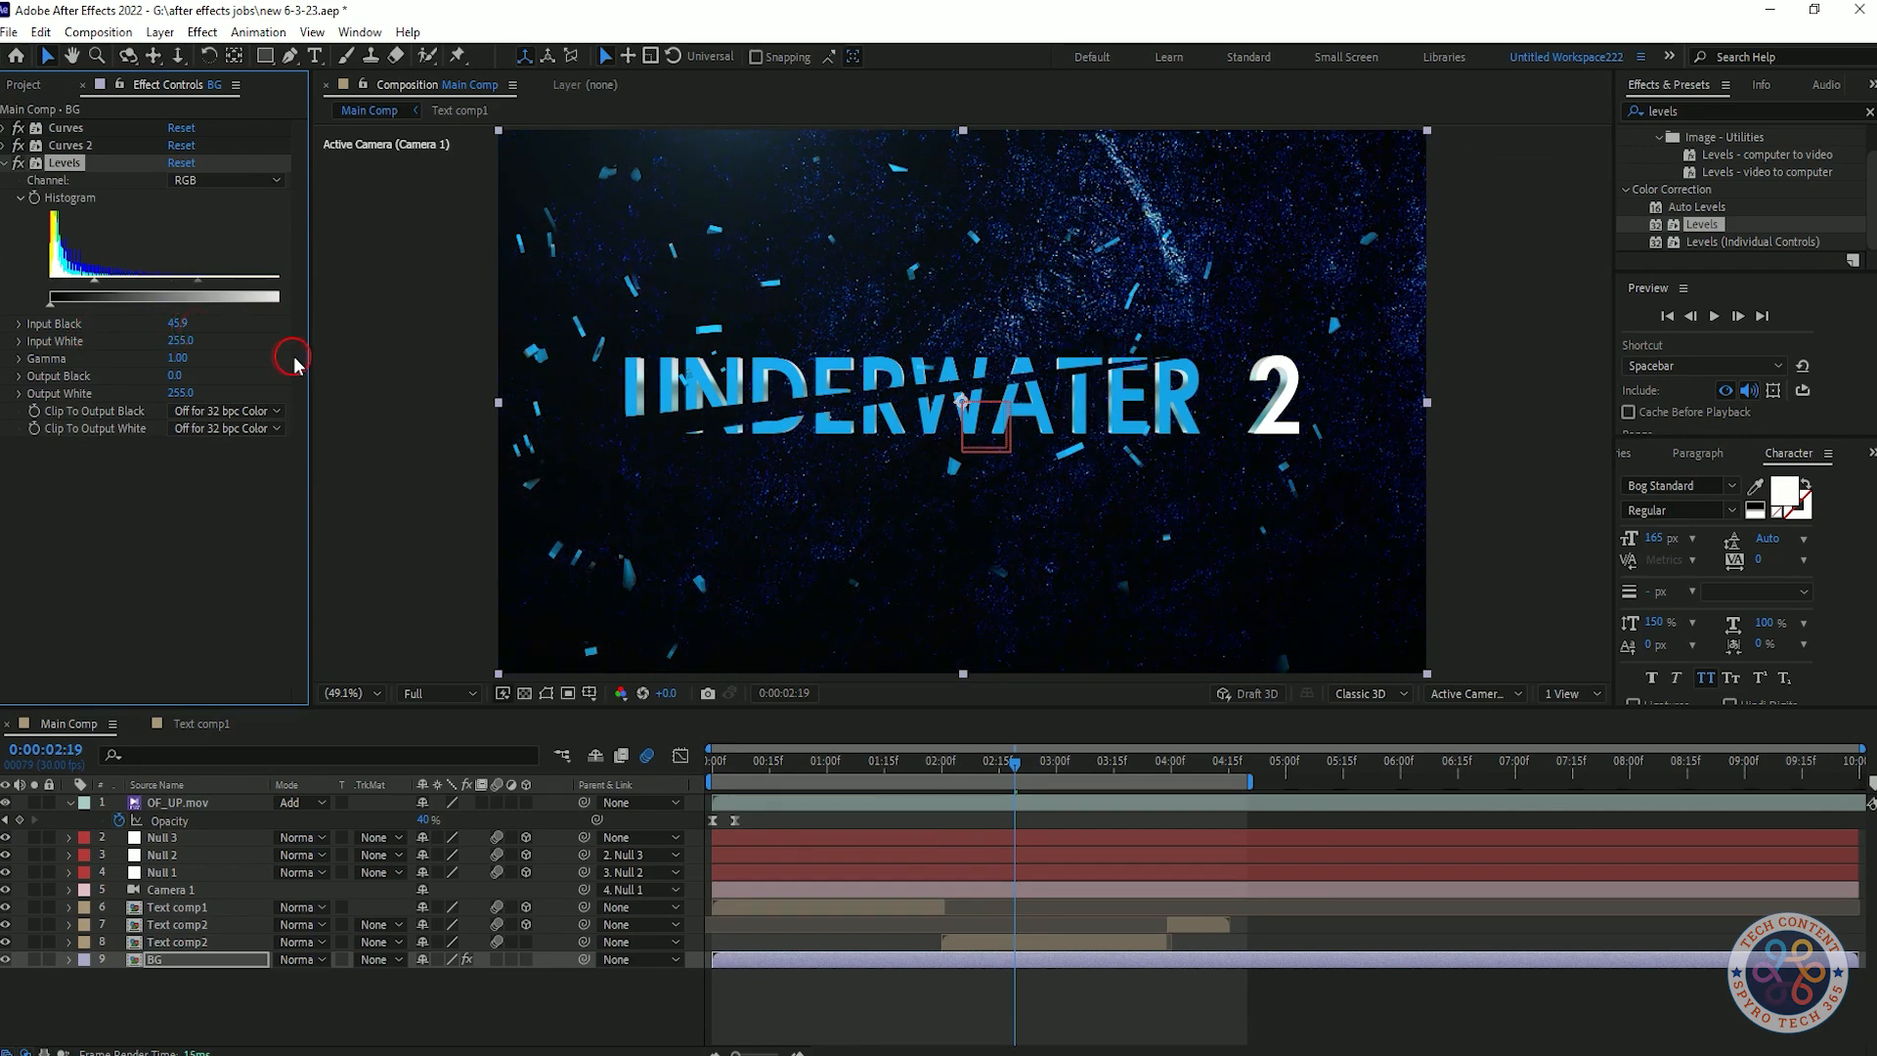
key("ctrl+z")
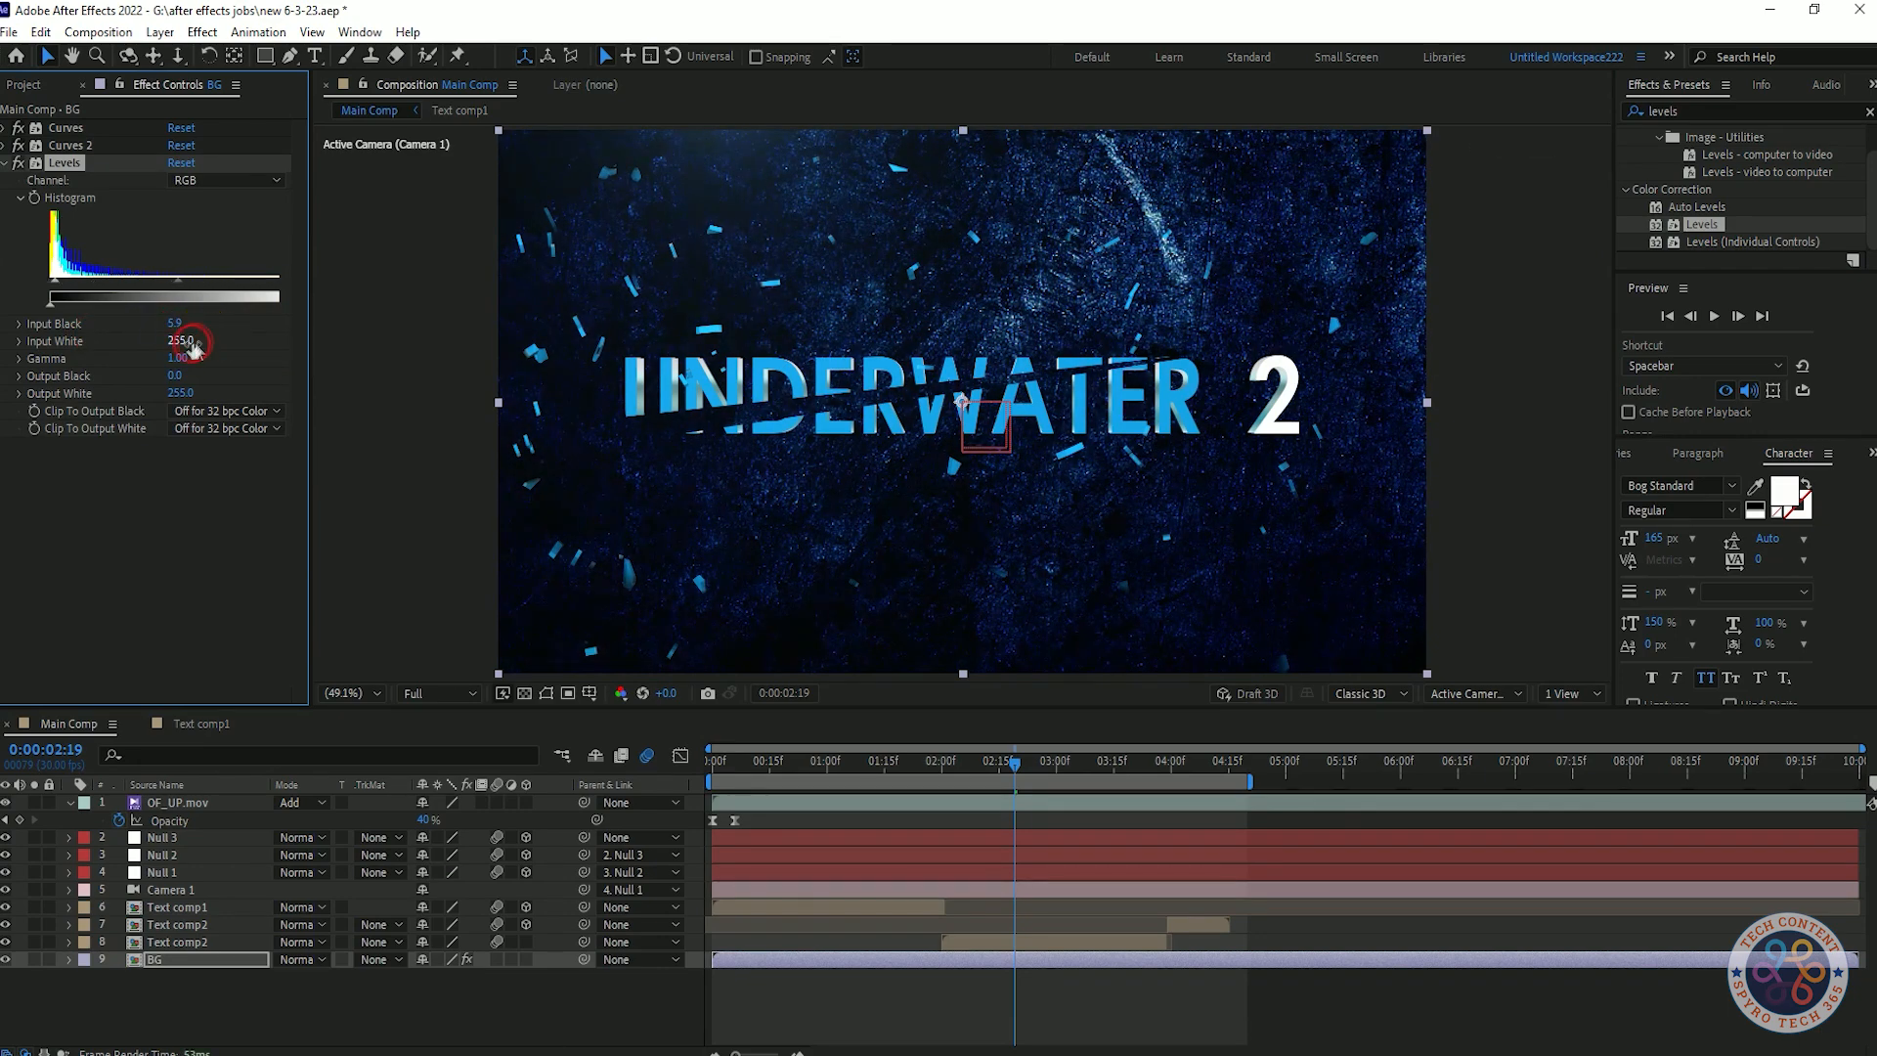
key("ctrl+z")
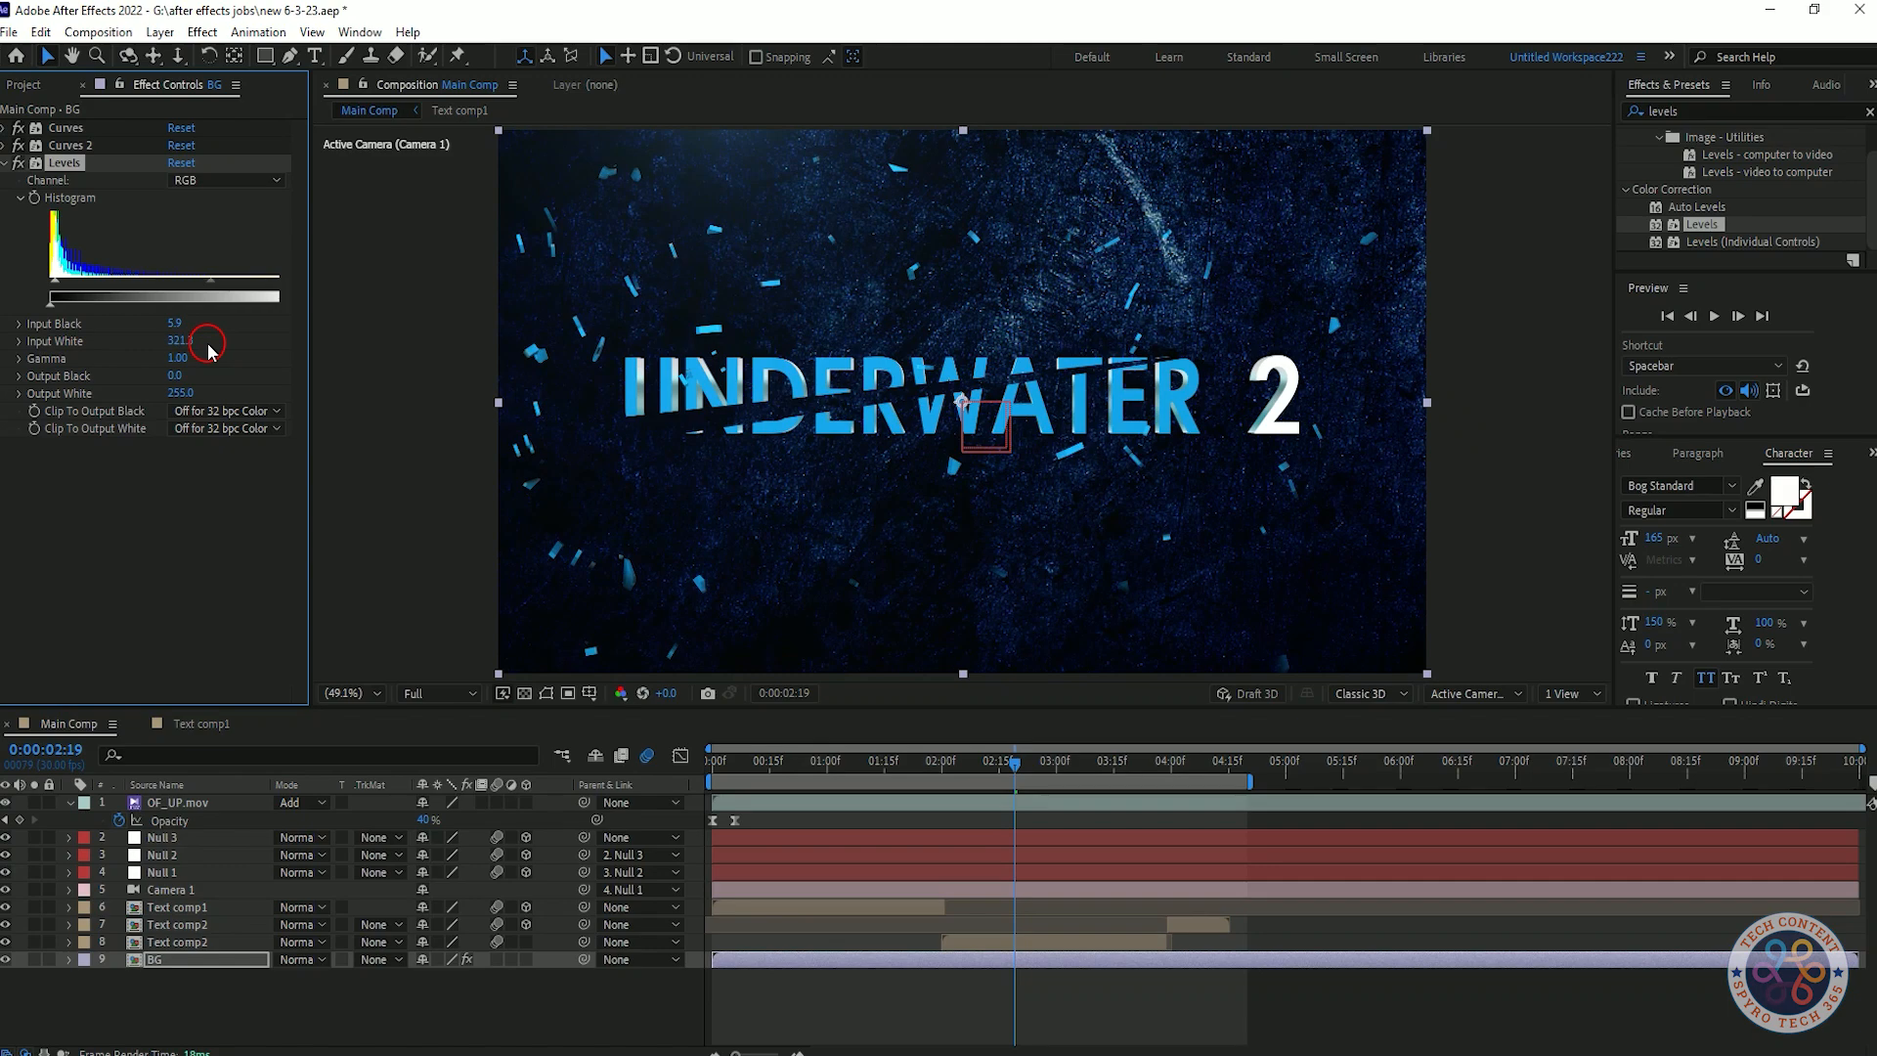
key("ctrl+z")
key("ctrl+z")
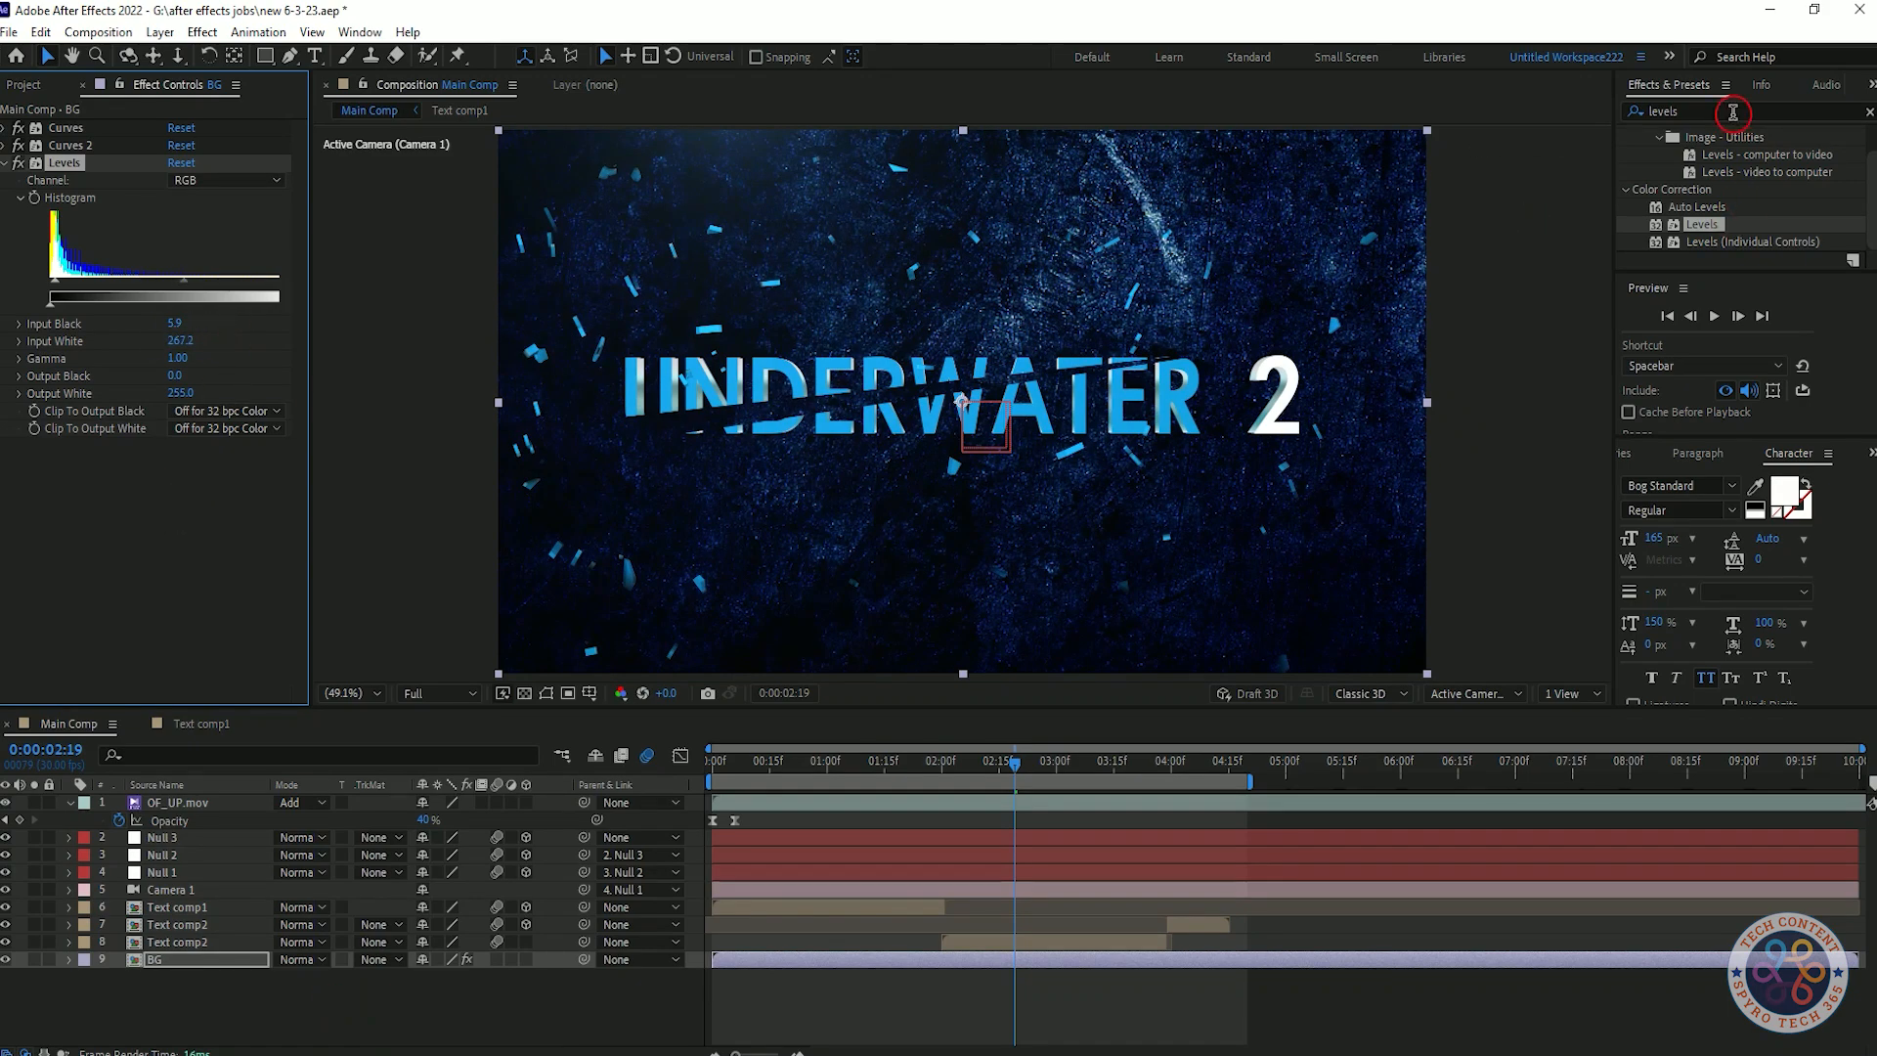
type("tint")
left_click_drag(1694, 220, 156, 504)
left_click(179, 480)
left_click(328, 446)
left_click(524, 407)
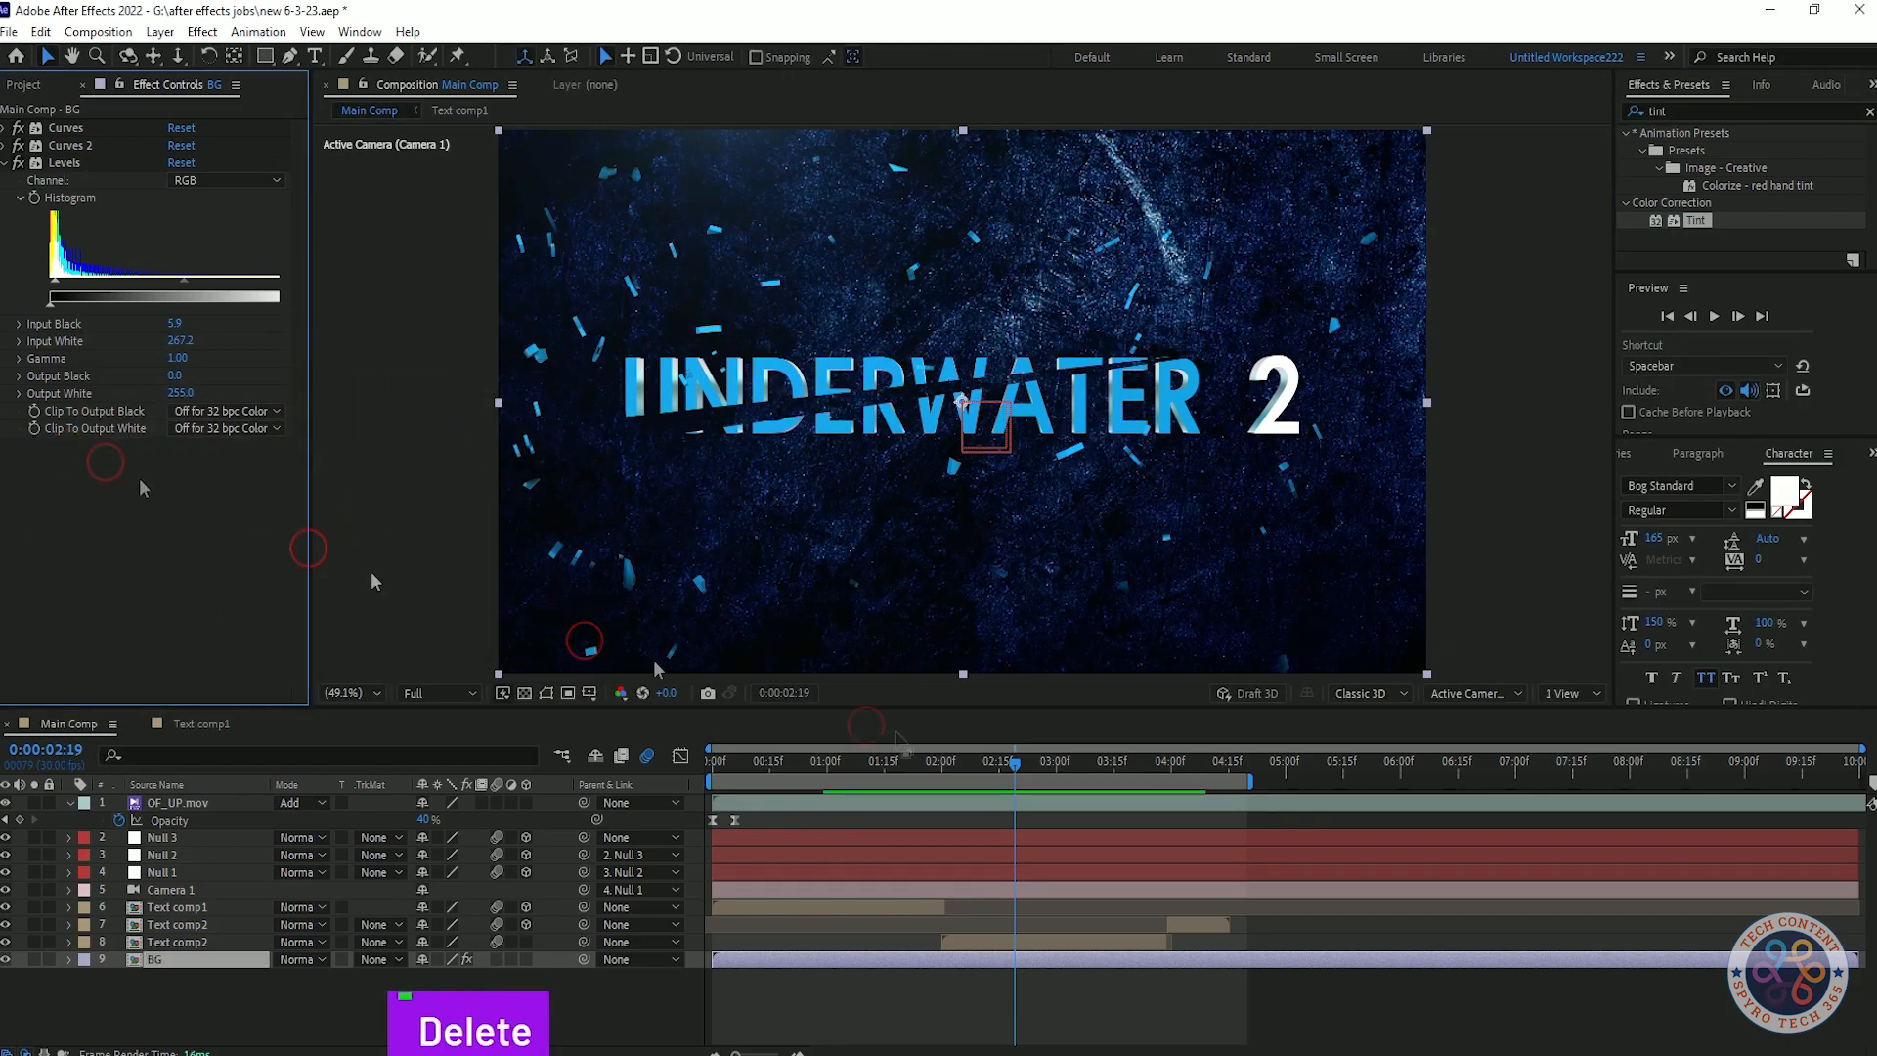
- Add a third Curves effect to BG below Levels, lower its RGB midtones and preview the result
type("curv")
left_click_drag(1702, 220, 293, 449)
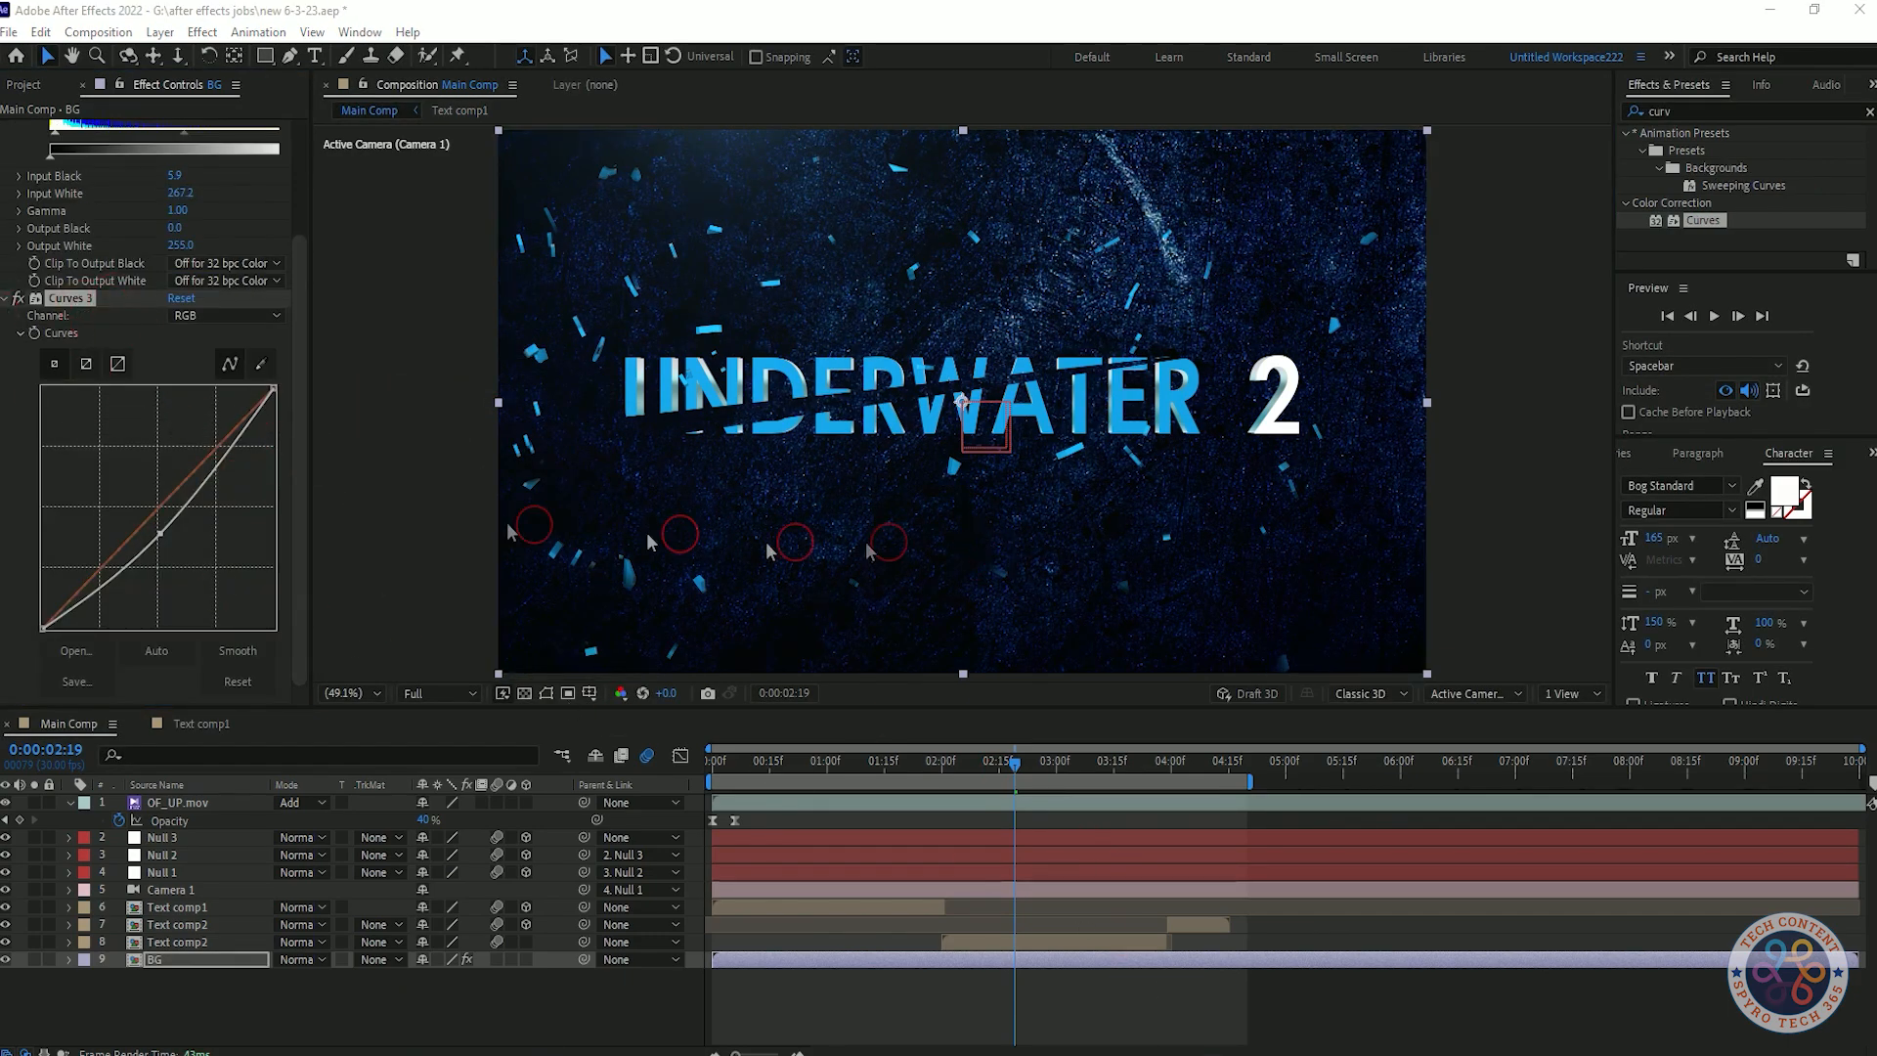
left_click_drag(159, 534, 166, 536)
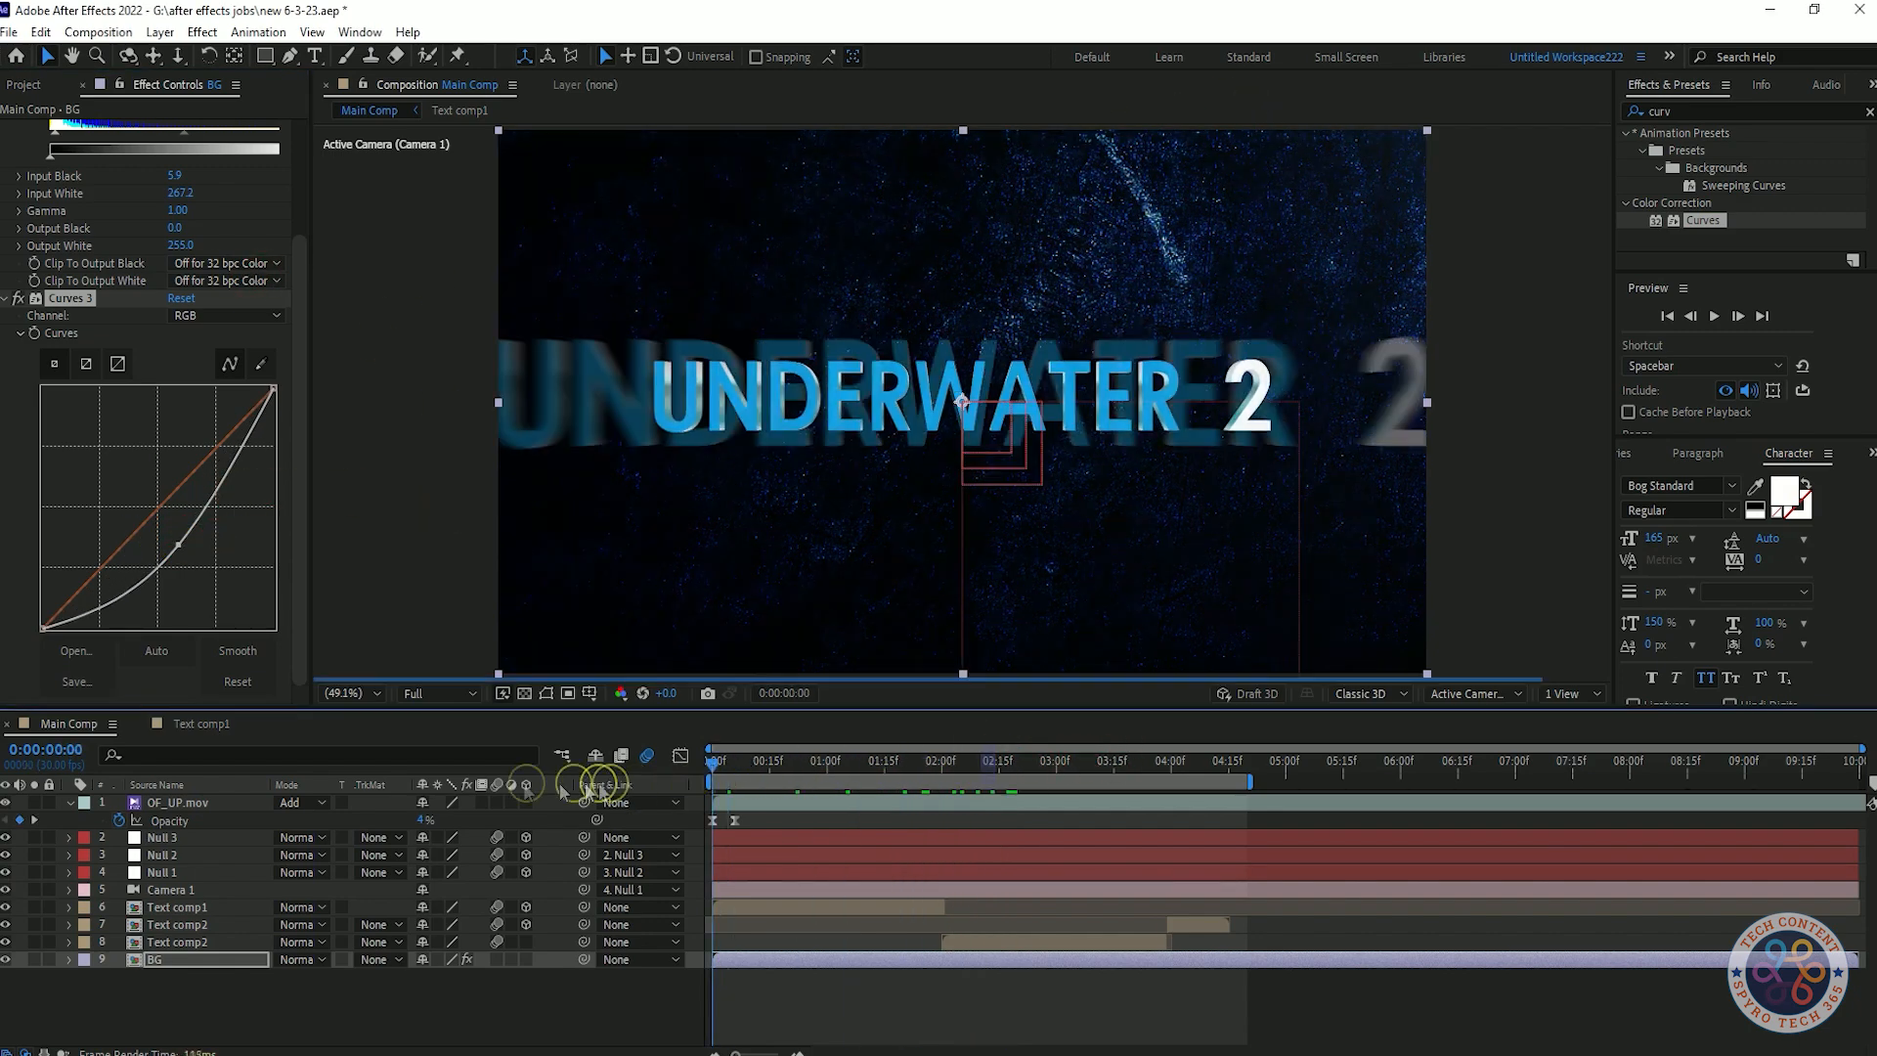
key("space")
key("space")
key("space")
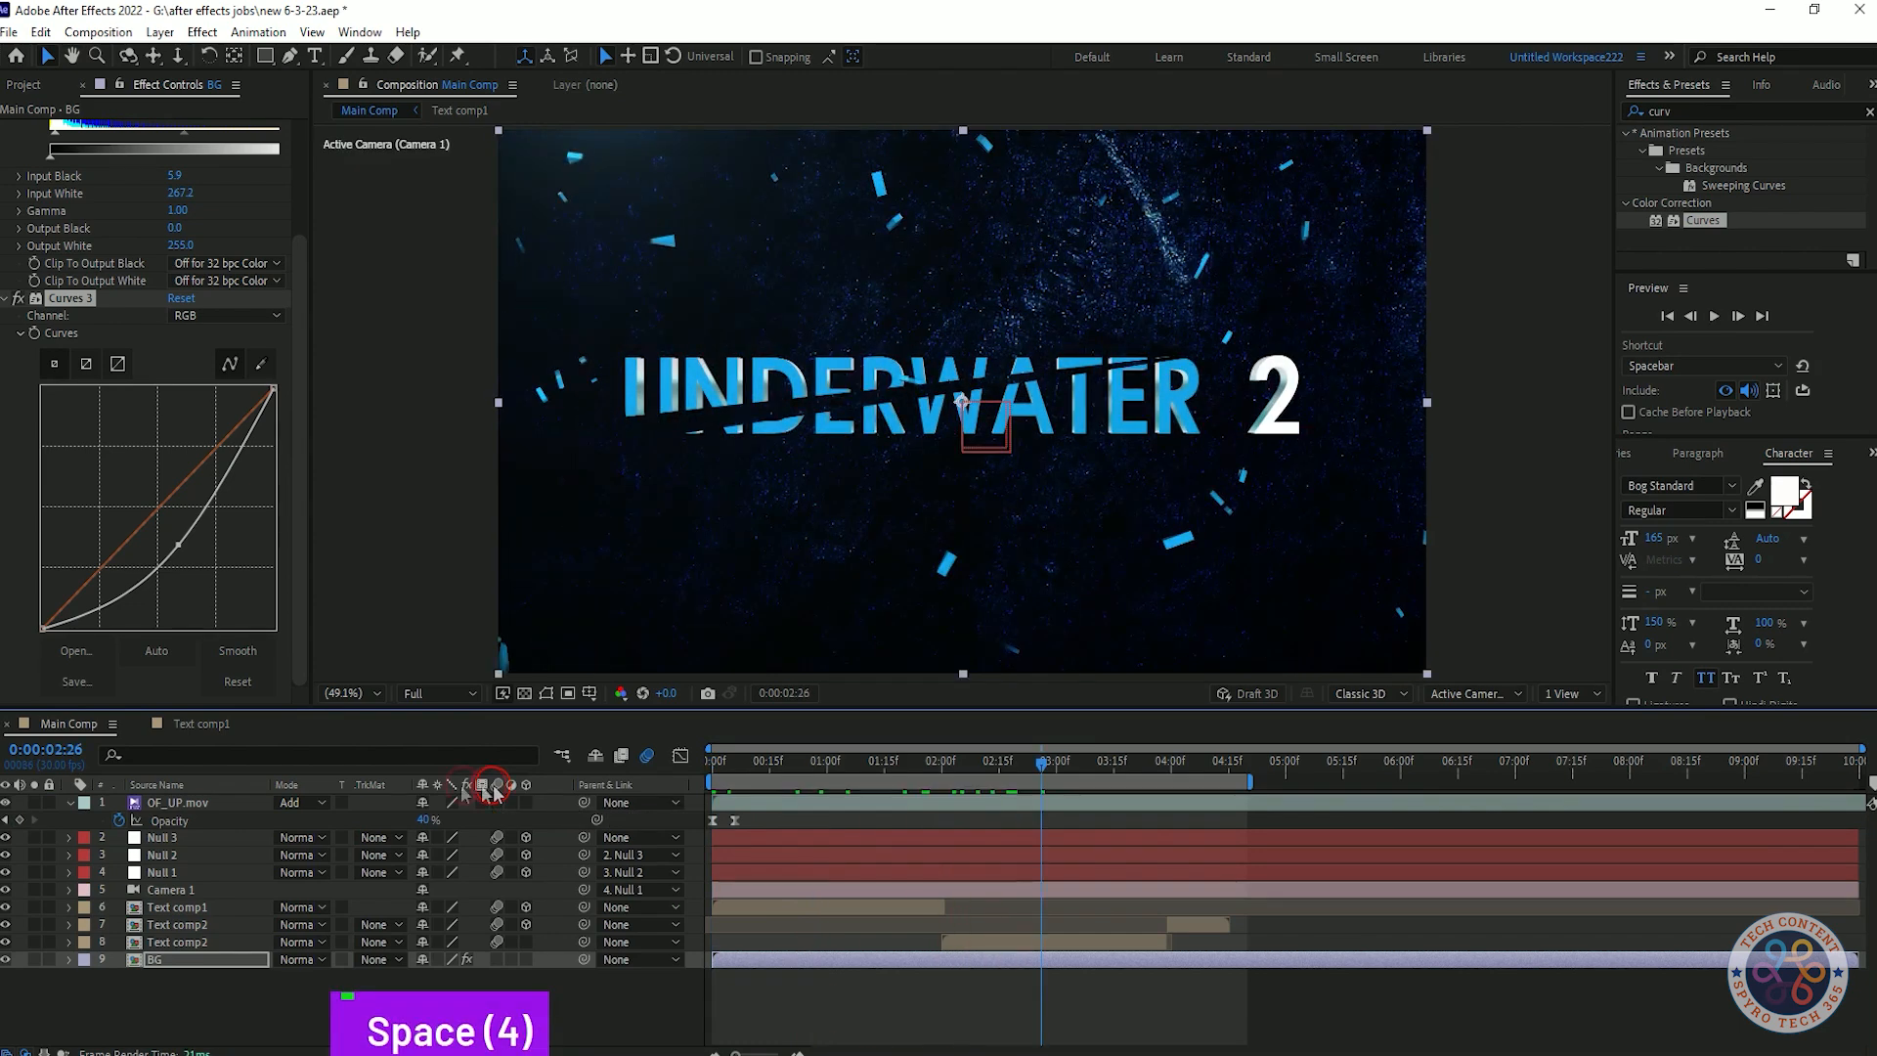
- Add the Huge Dust footage as the top layer of Main Comp, set its blending mode to Add and preview
scroll(200, 323, "up", 3)
left_click(23, 84)
left_click(135, 329)
left_click(236, 328)
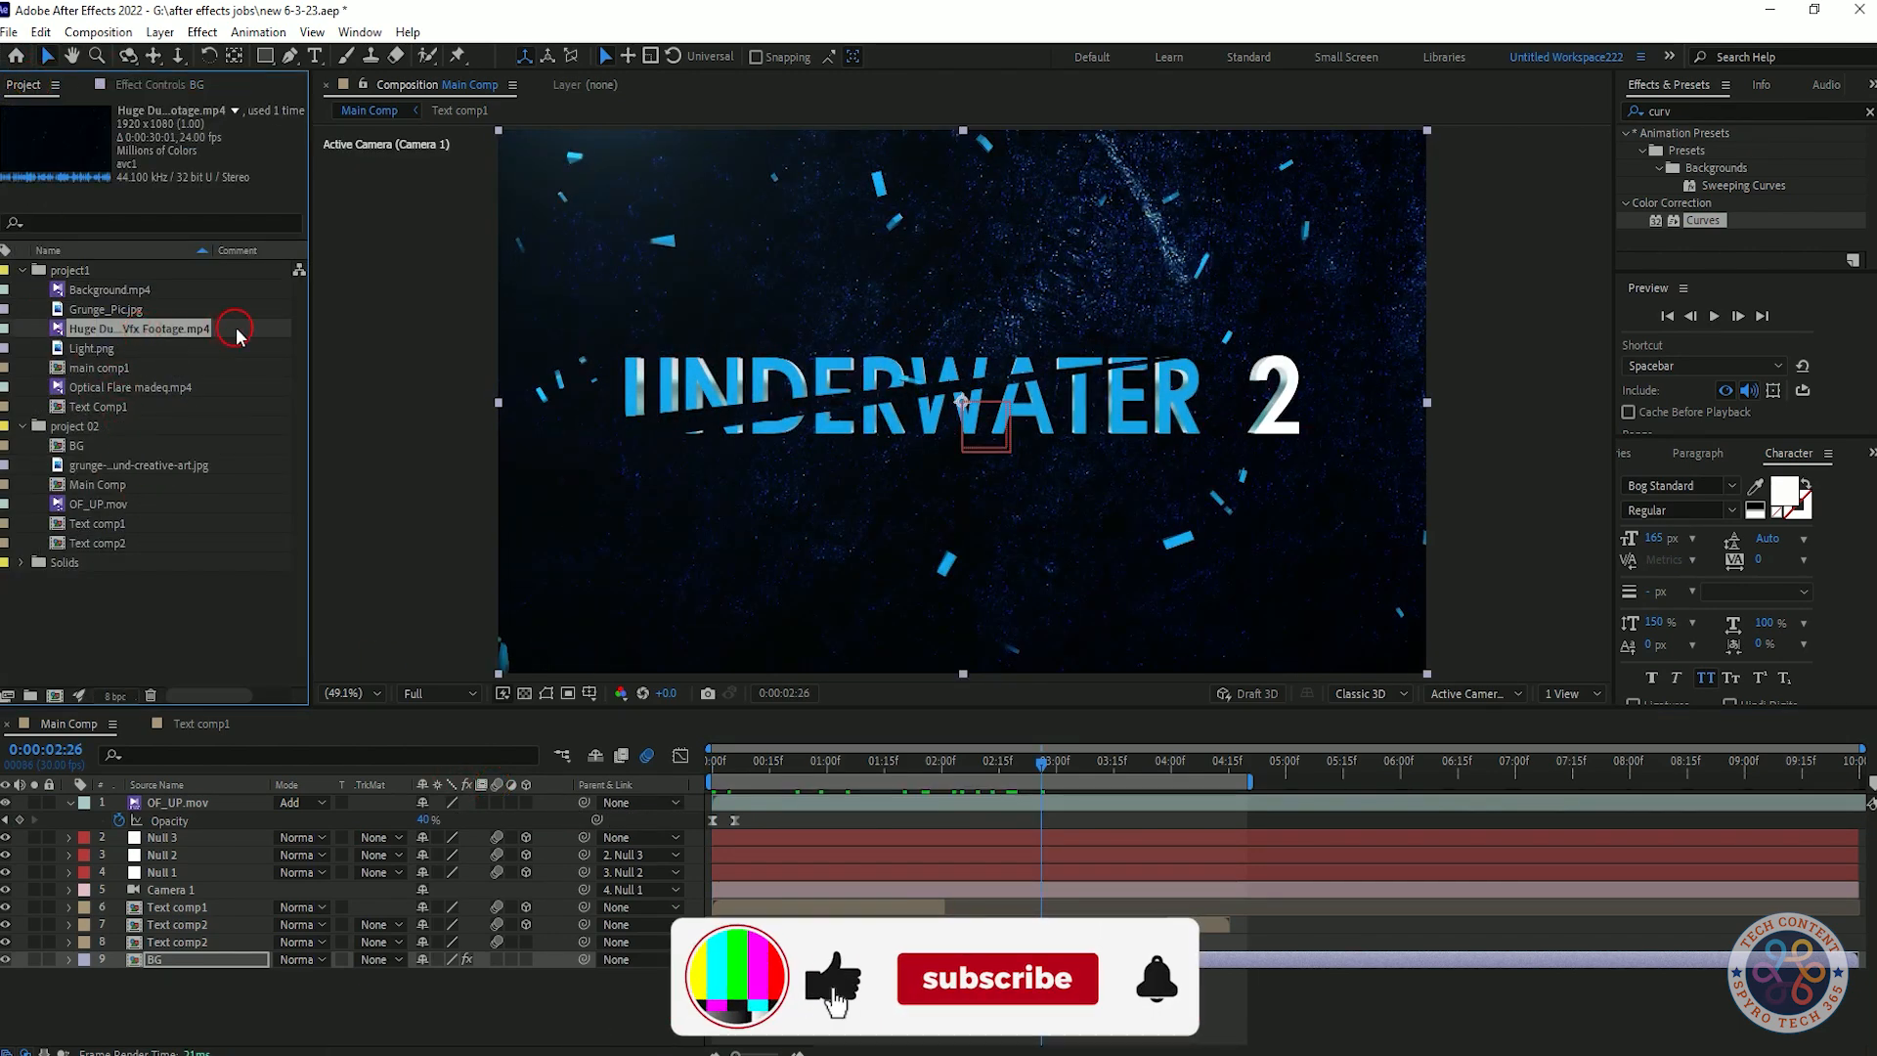
left_click_drag(250, 793, 245, 797)
left_click(22, 270)
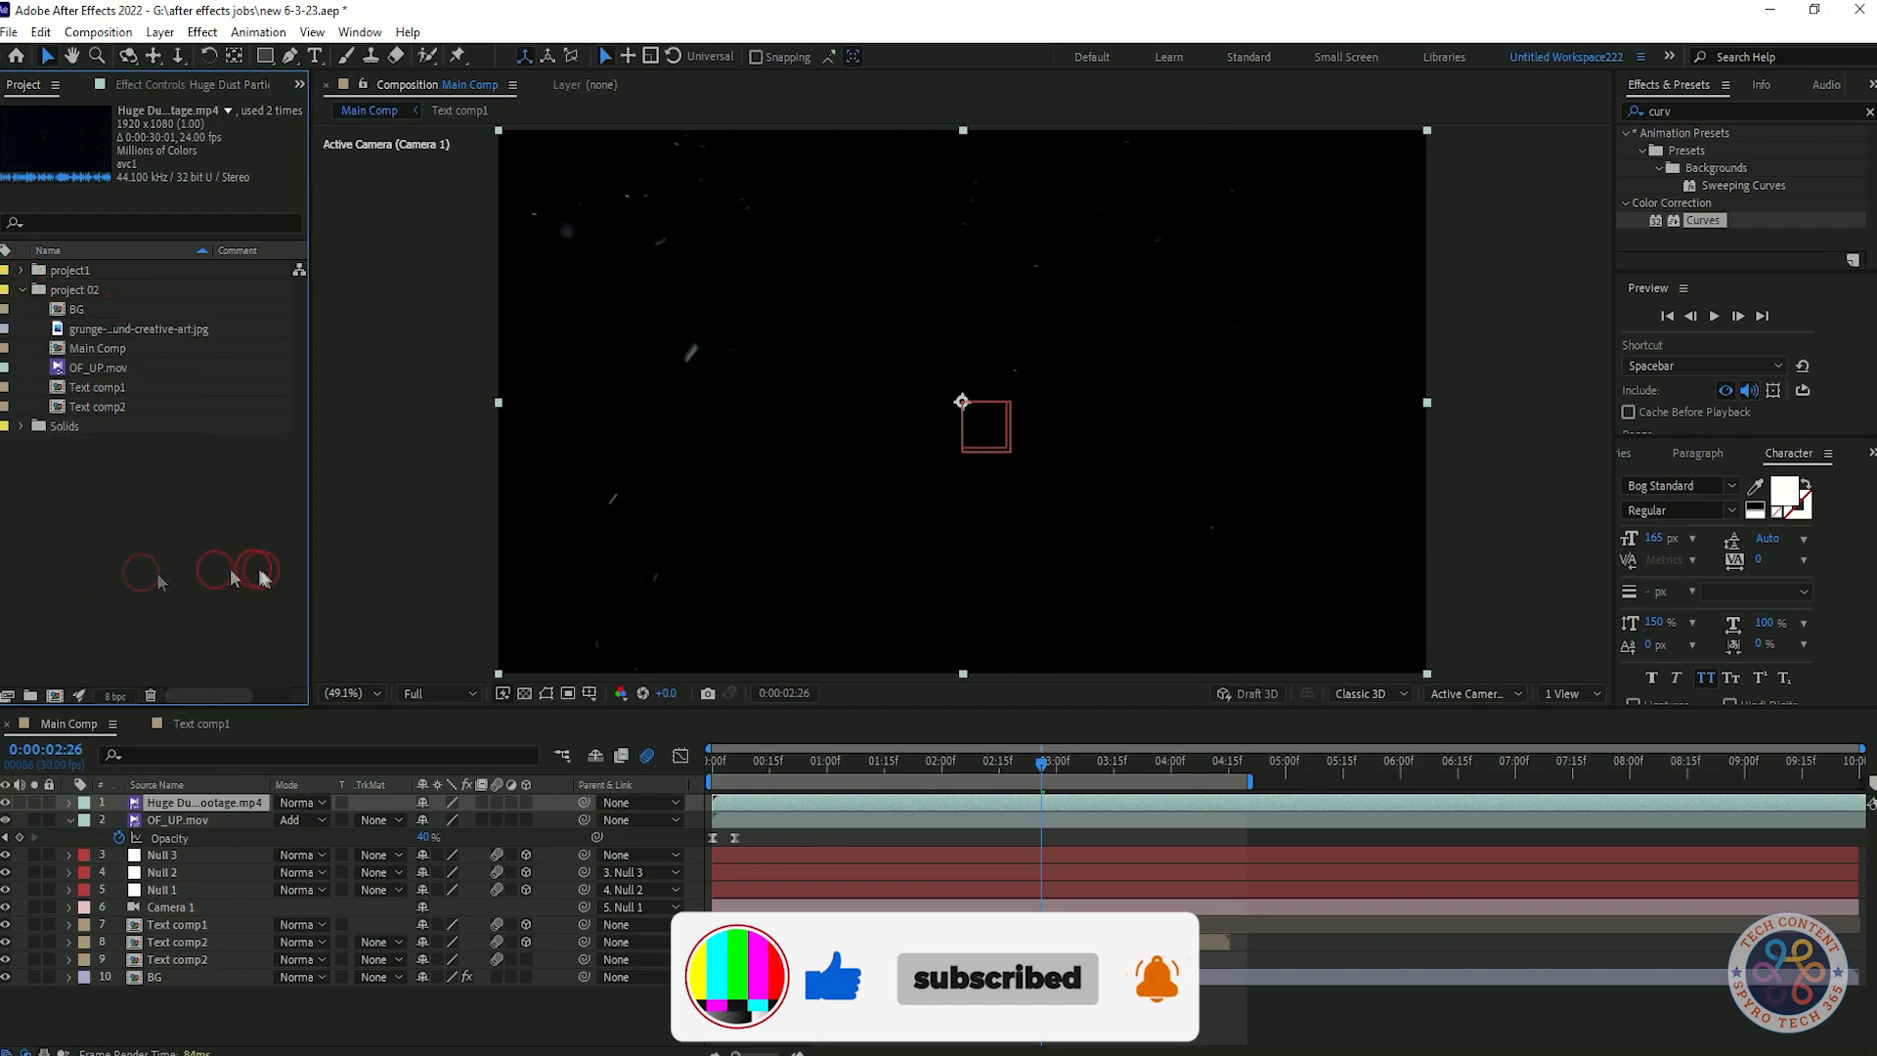
left_click(297, 803)
left_click(387, 378)
left_click_drag(1038, 764, 930, 788)
key("space")
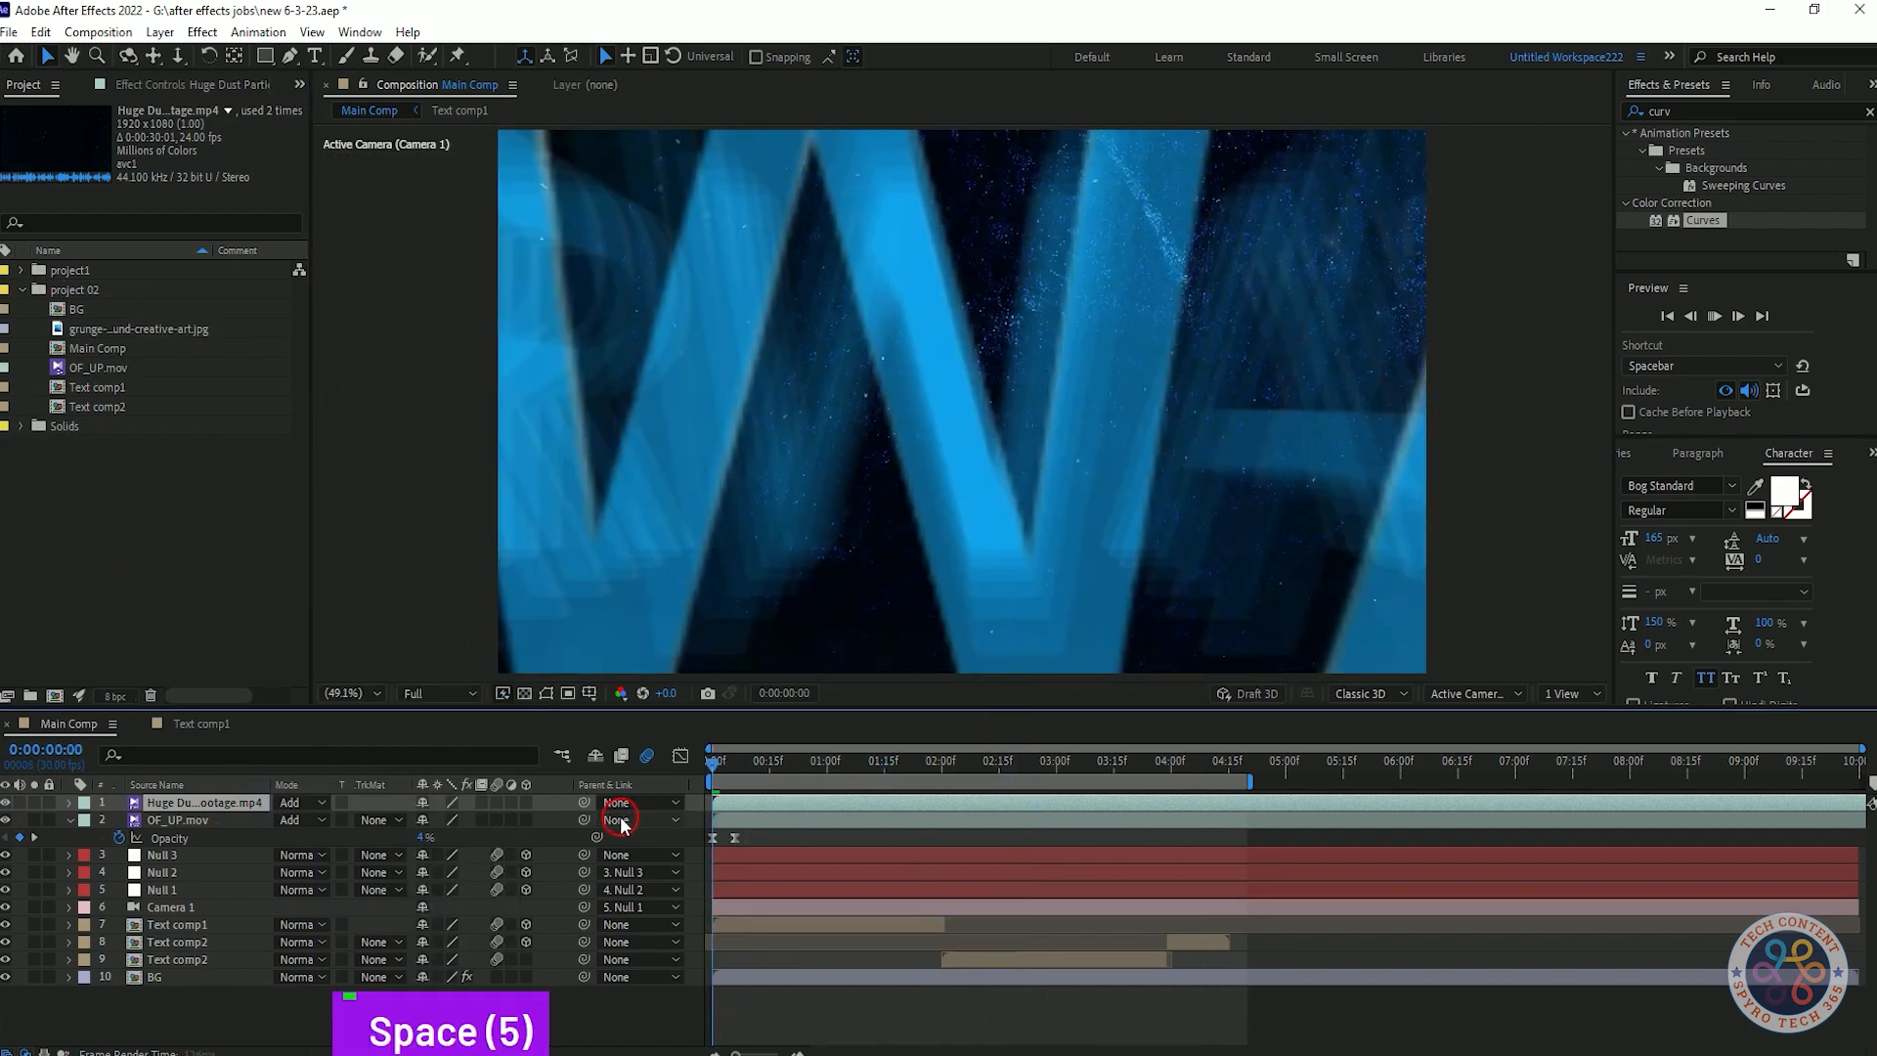
key("space")
left_click(619, 818)
- Apply Tint to the Huge Dust footage layer, map white to light blue and preview from the start
left_click(234, 807)
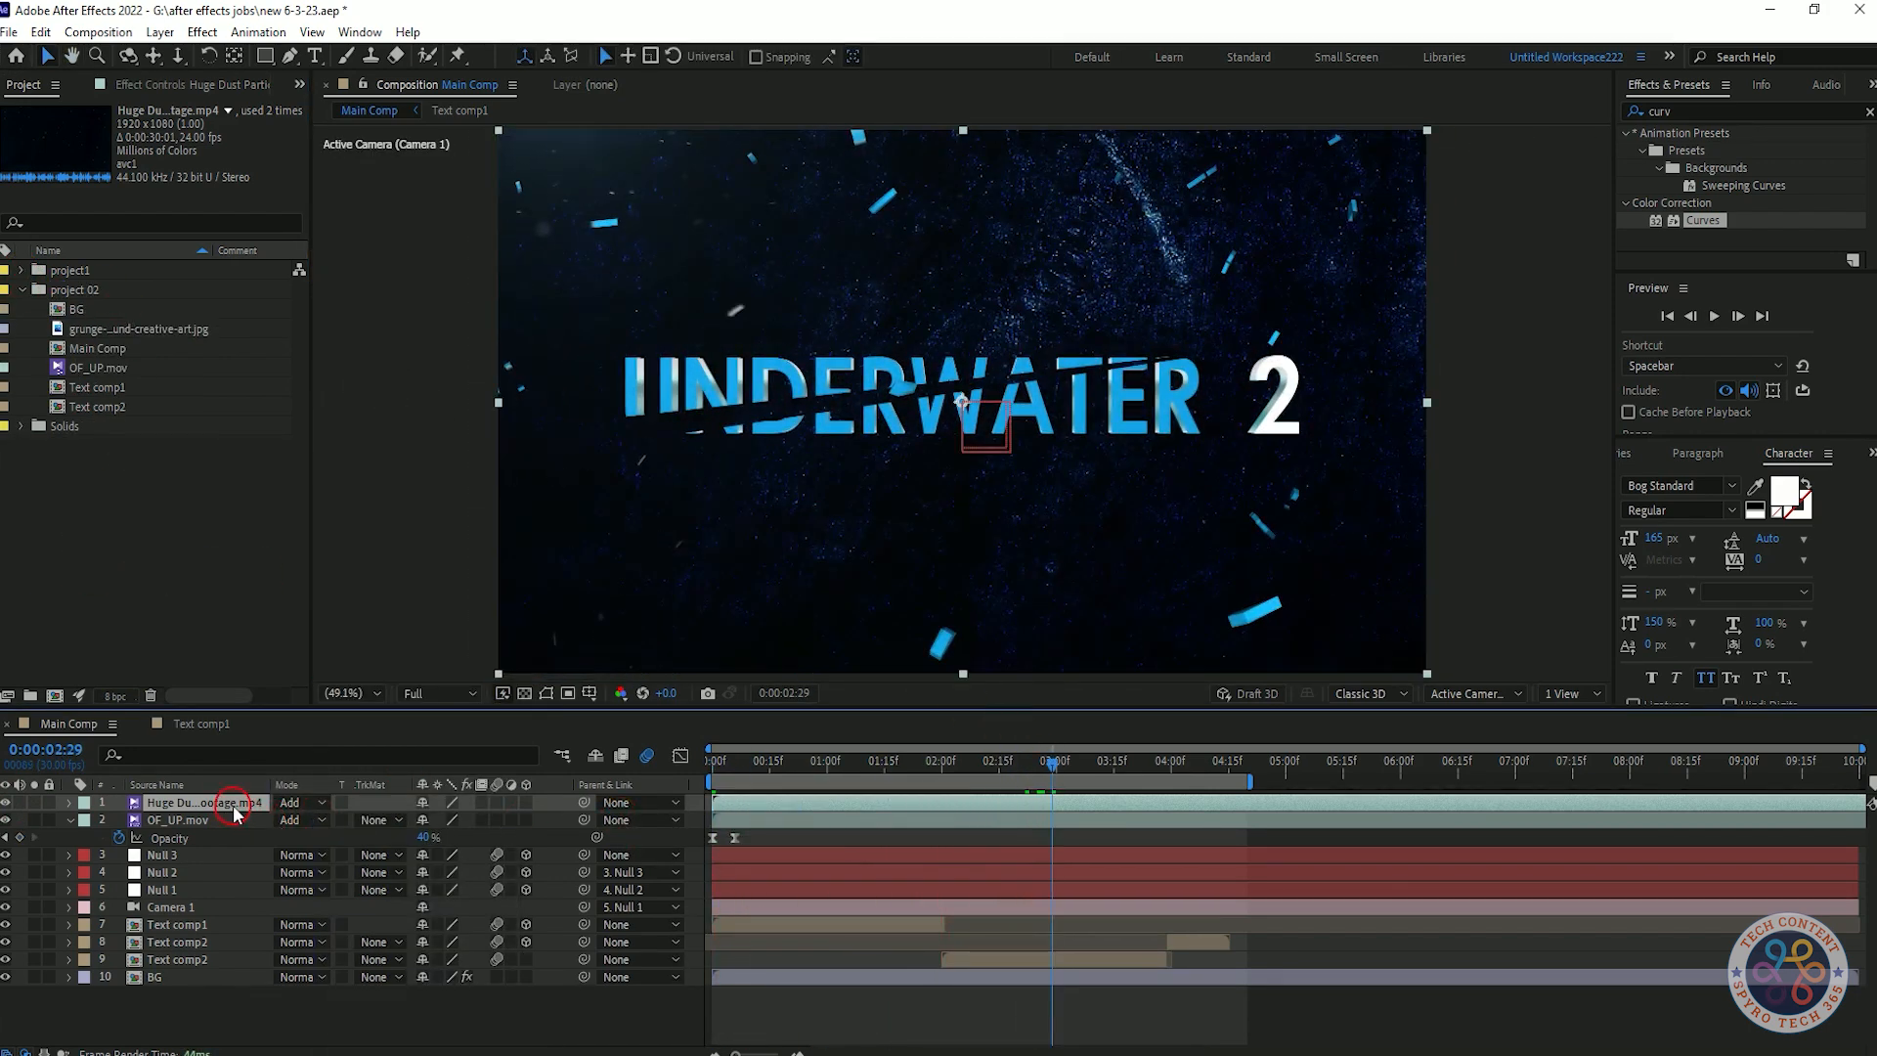
double_click(1662, 110)
type("tint")
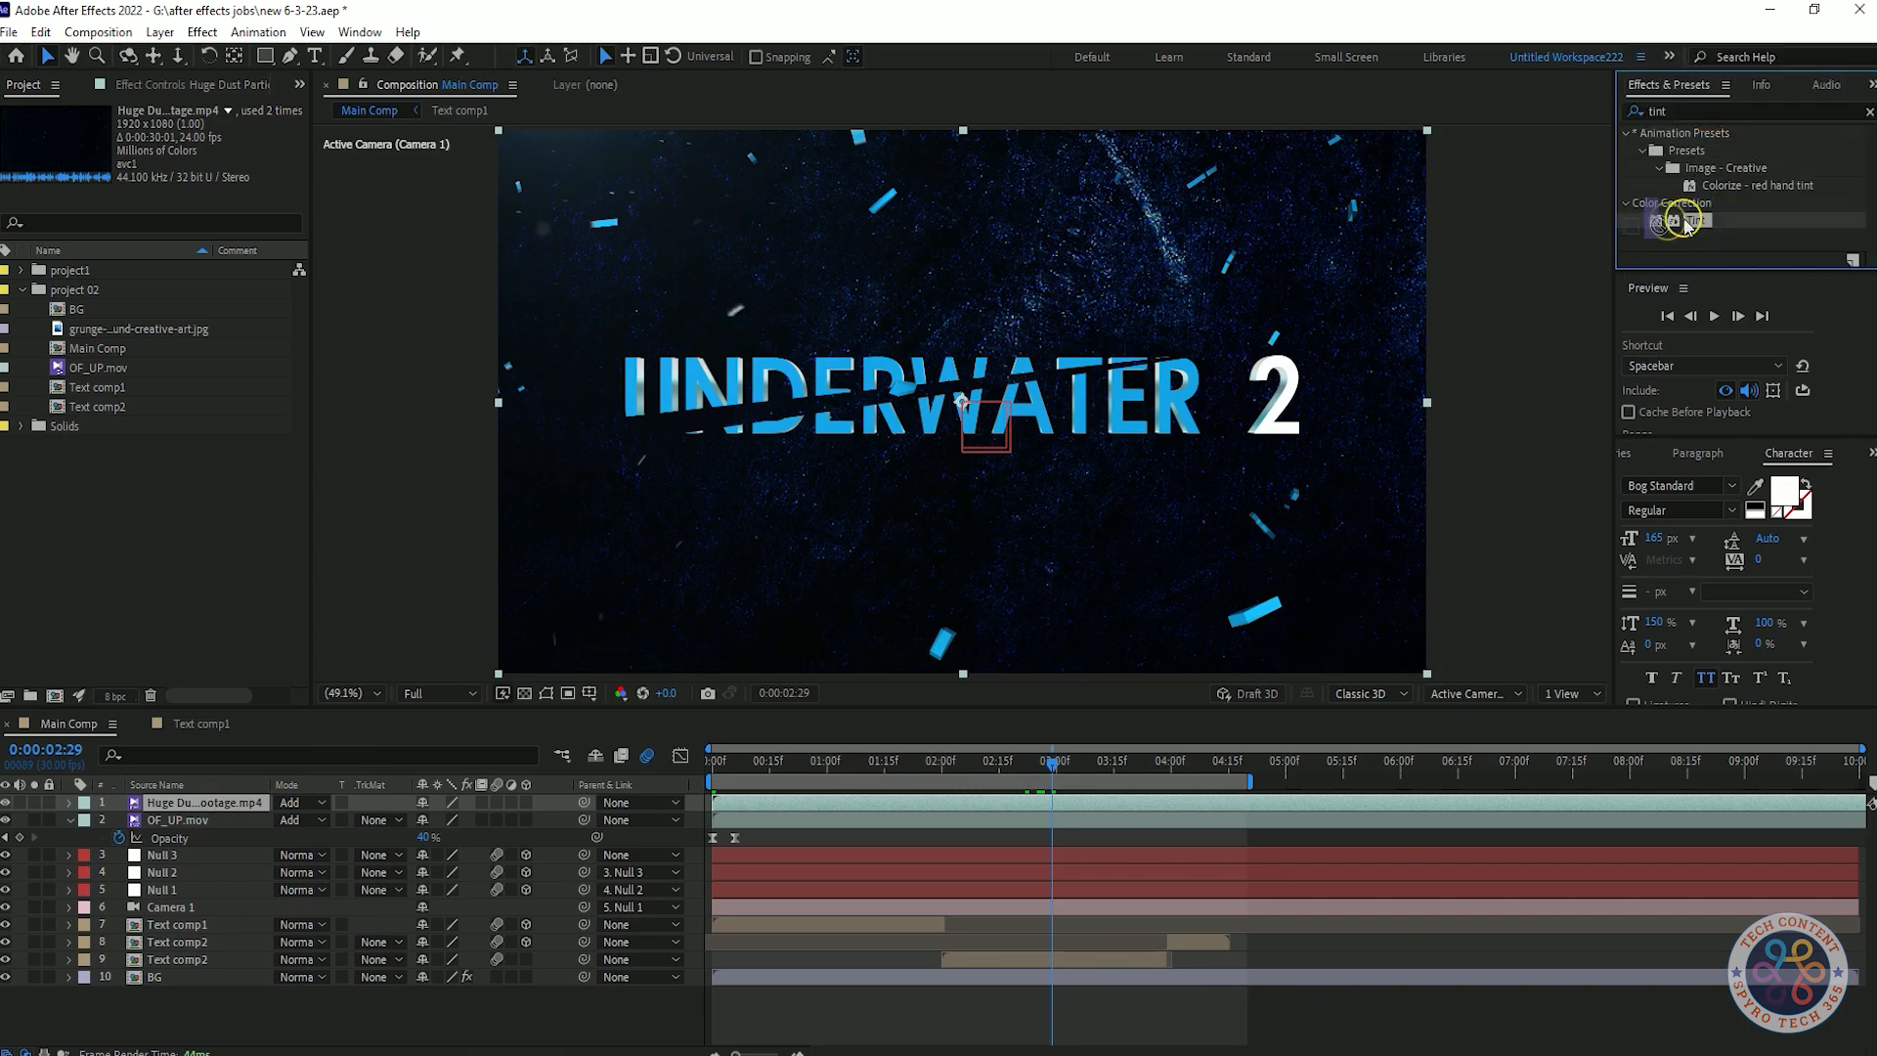
left_click_drag(1696, 220, 164, 634)
left_click(177, 163)
left_click(369, 503)
left_click(180, 380)
left_click(377, 494)
left_click(526, 377)
left_click_drag(1052, 764, 708, 809)
left_click_drag(846, 808, 713, 796)
key("space")
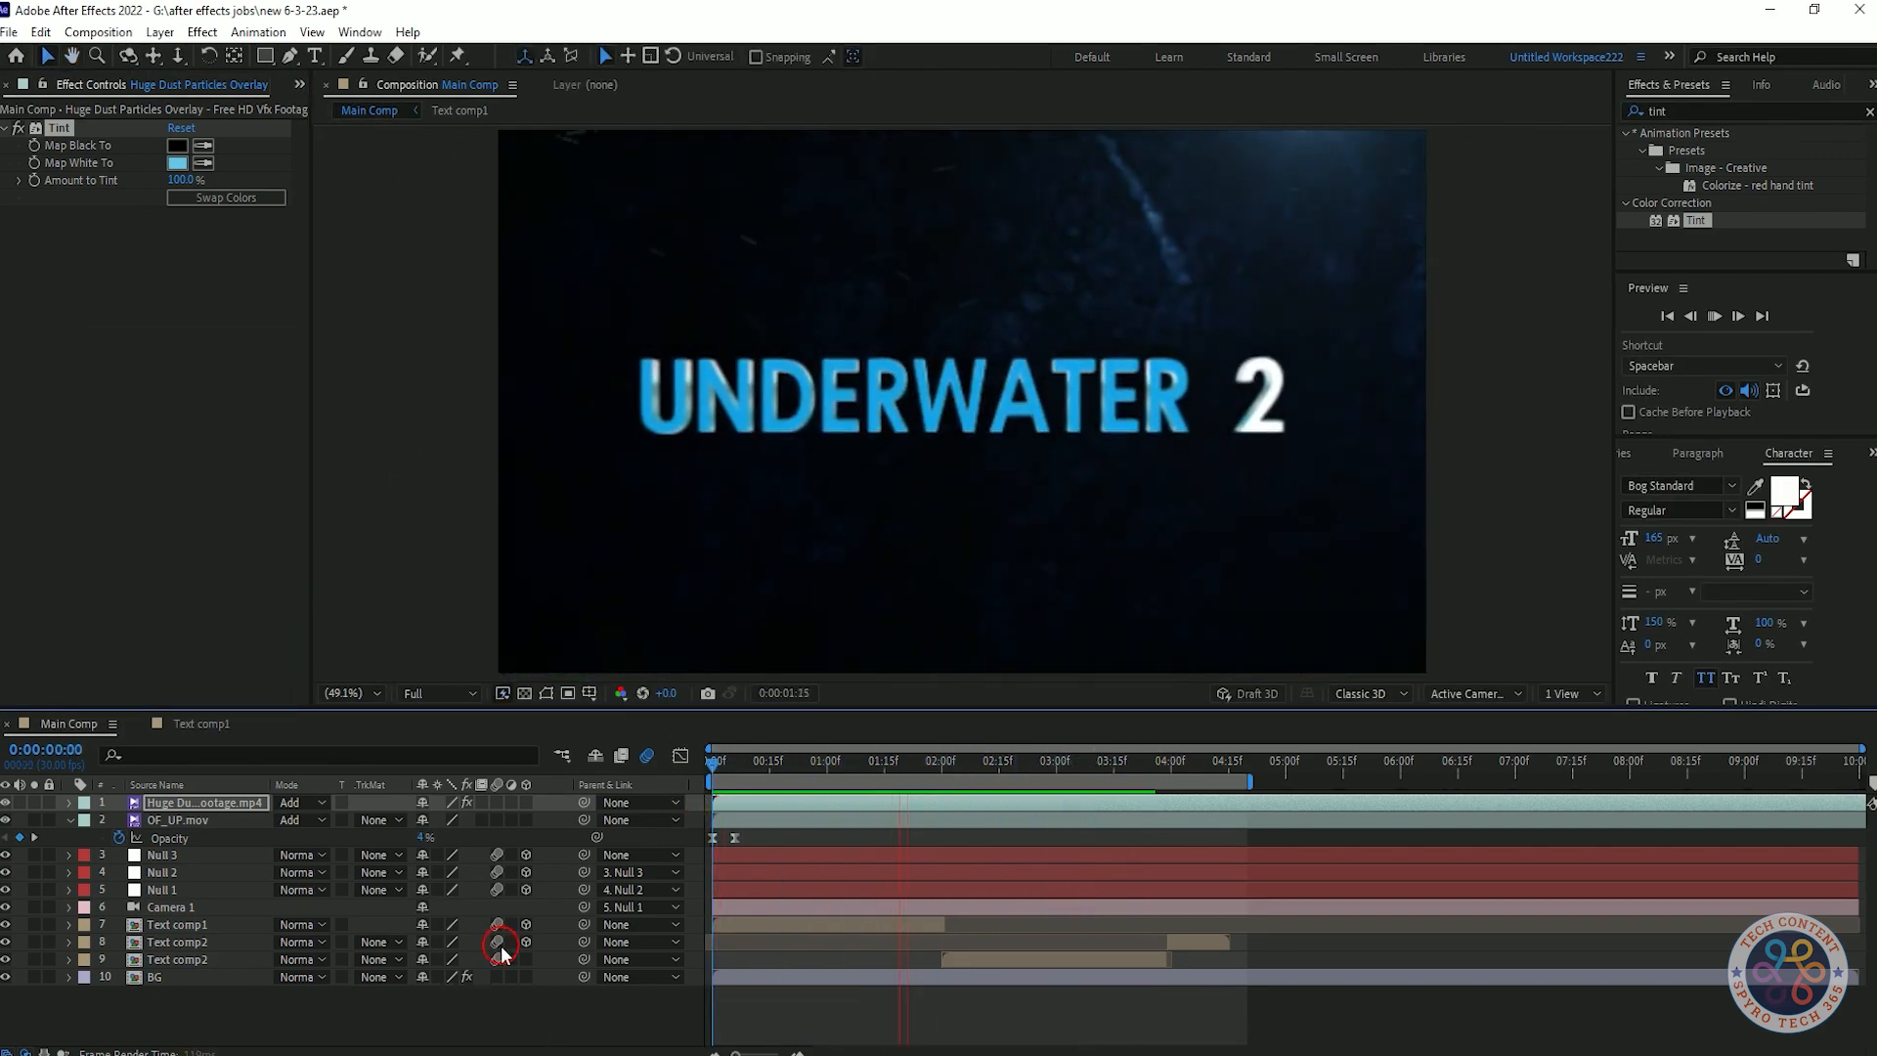
key("space")
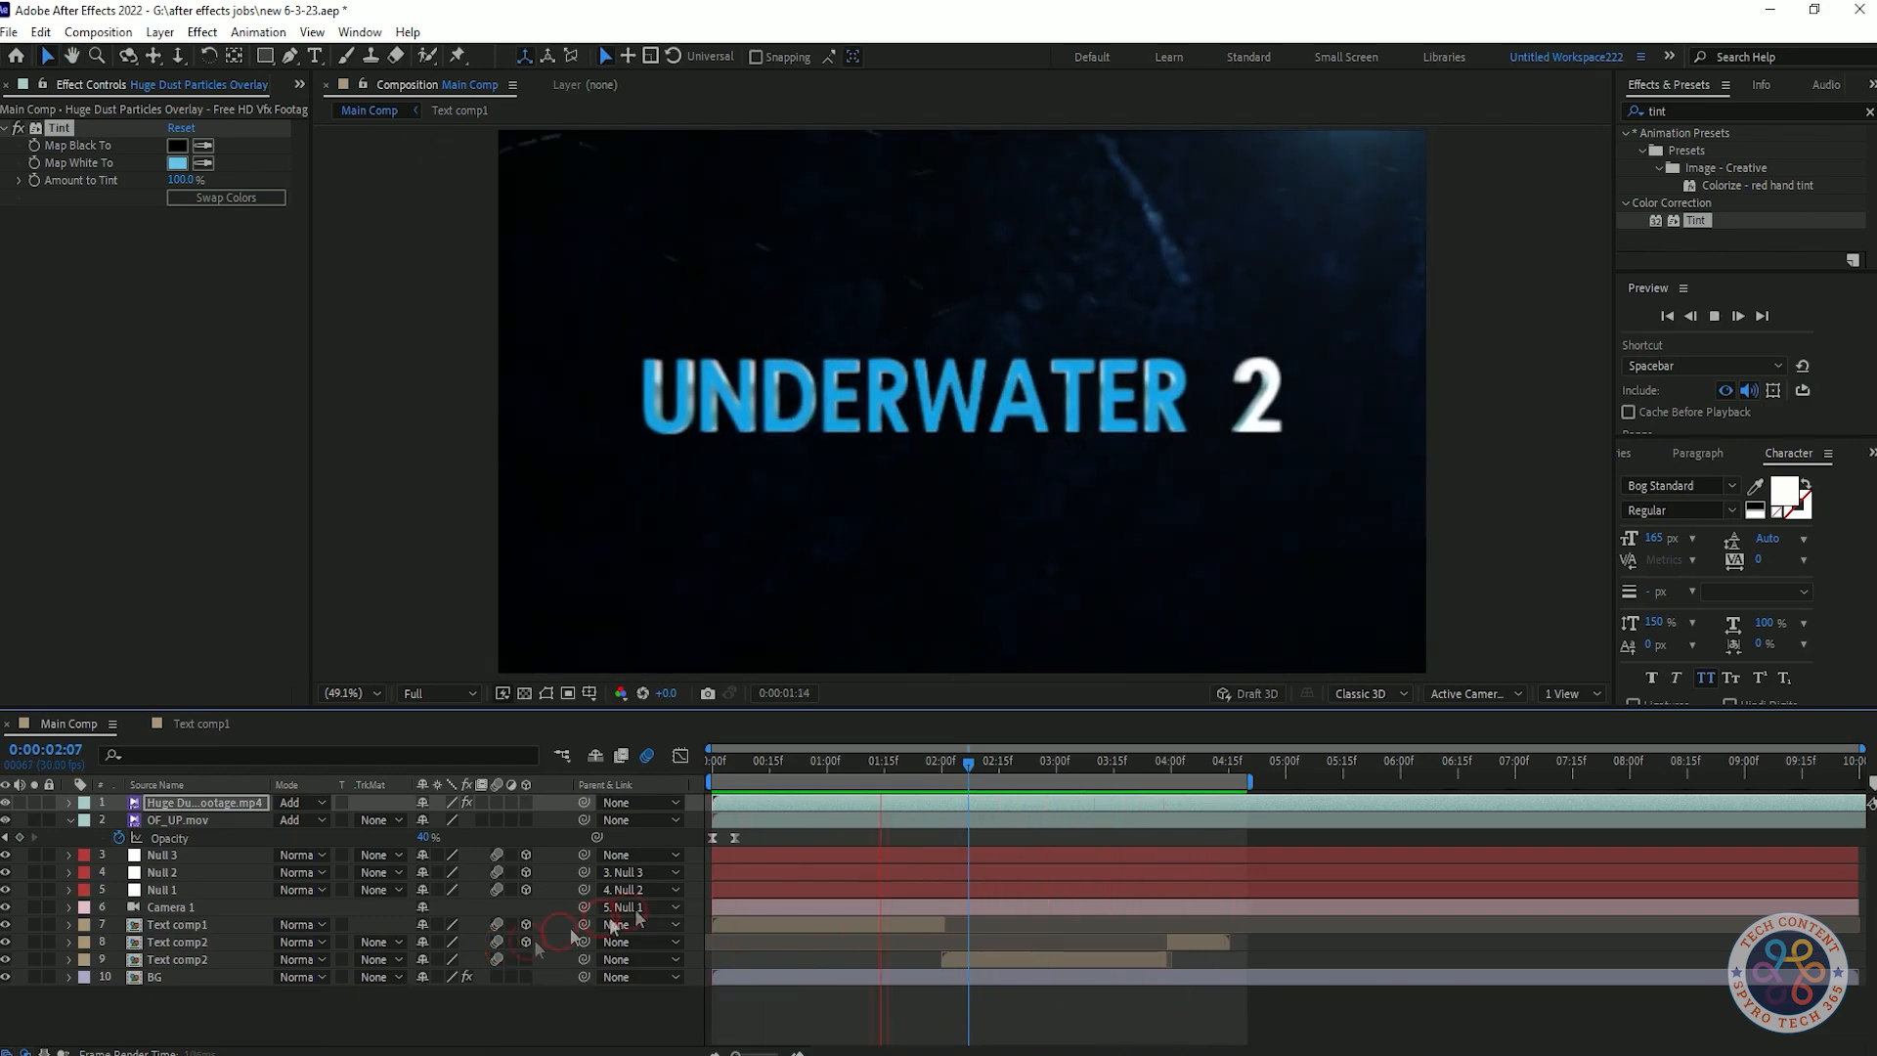
- Speed up the Huge Dust footage with Time Stretch so it ends near the end of the comp, and preview
left_click_drag(1333, 763, 1808, 765)
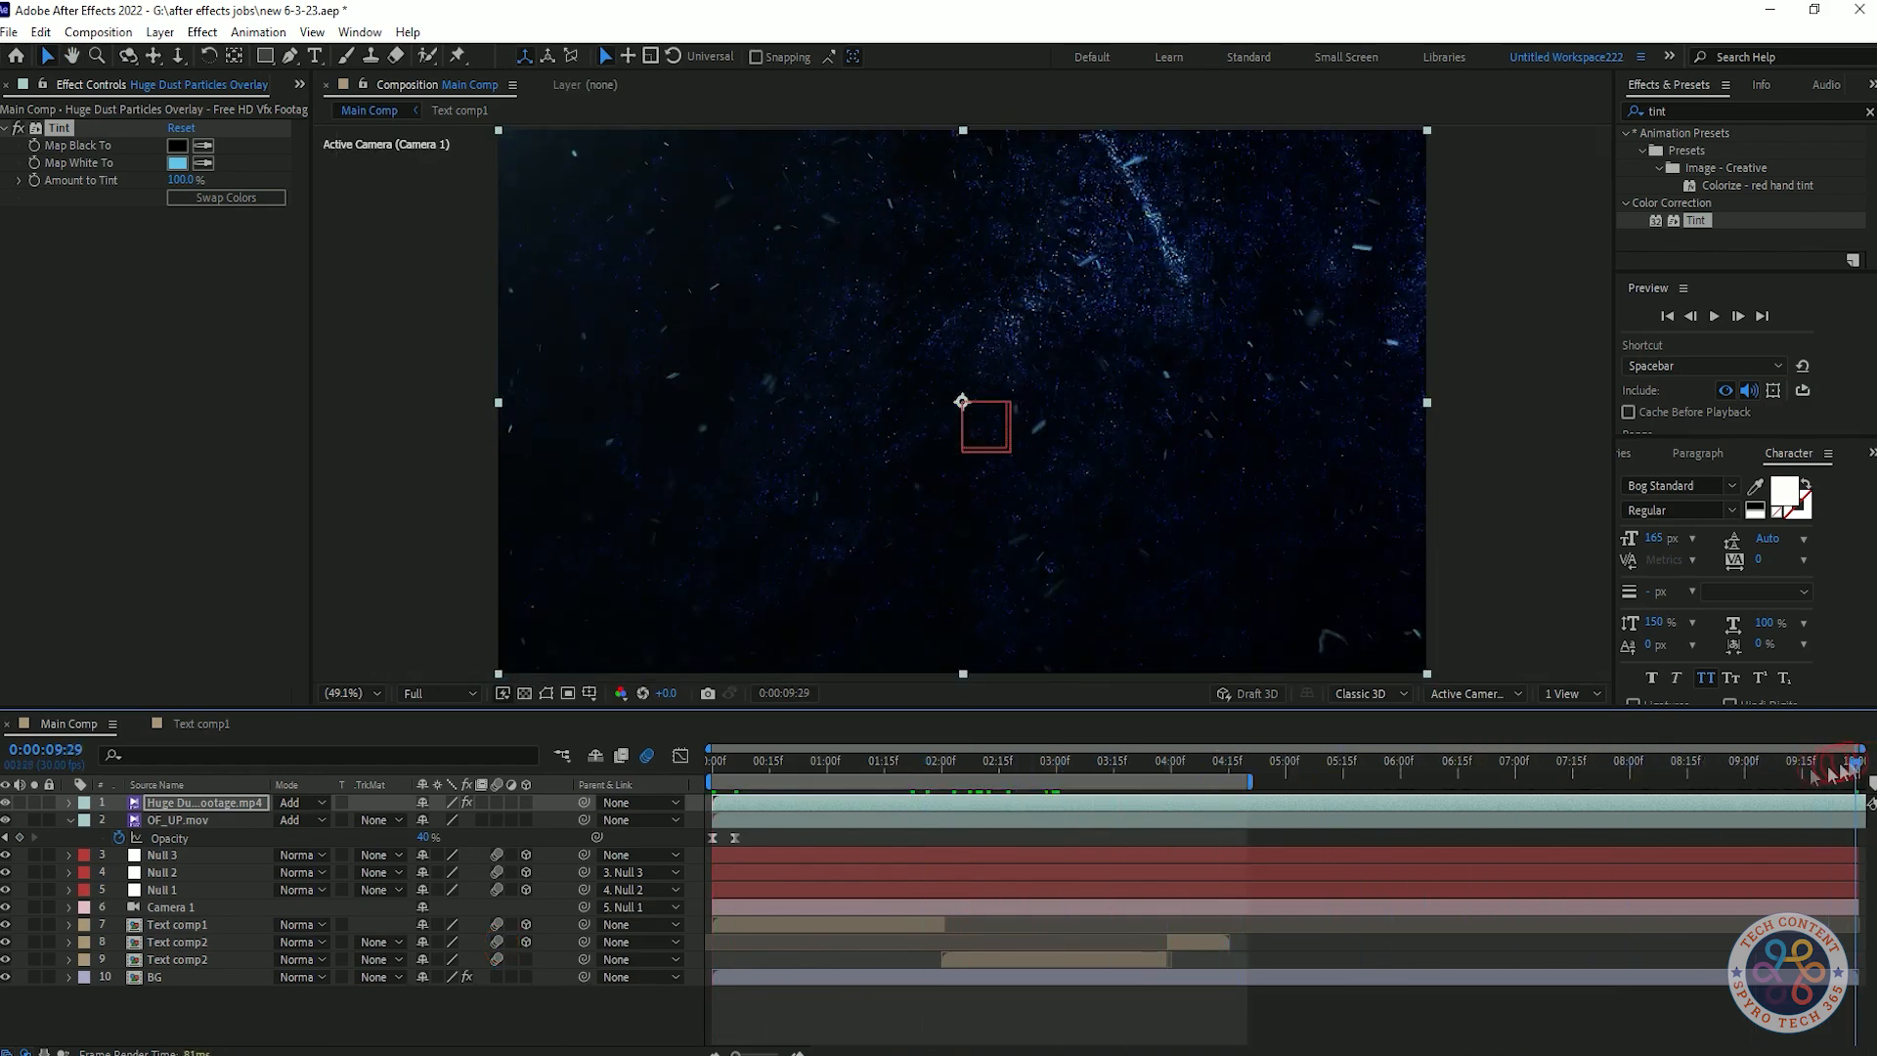
right_click(821, 804)
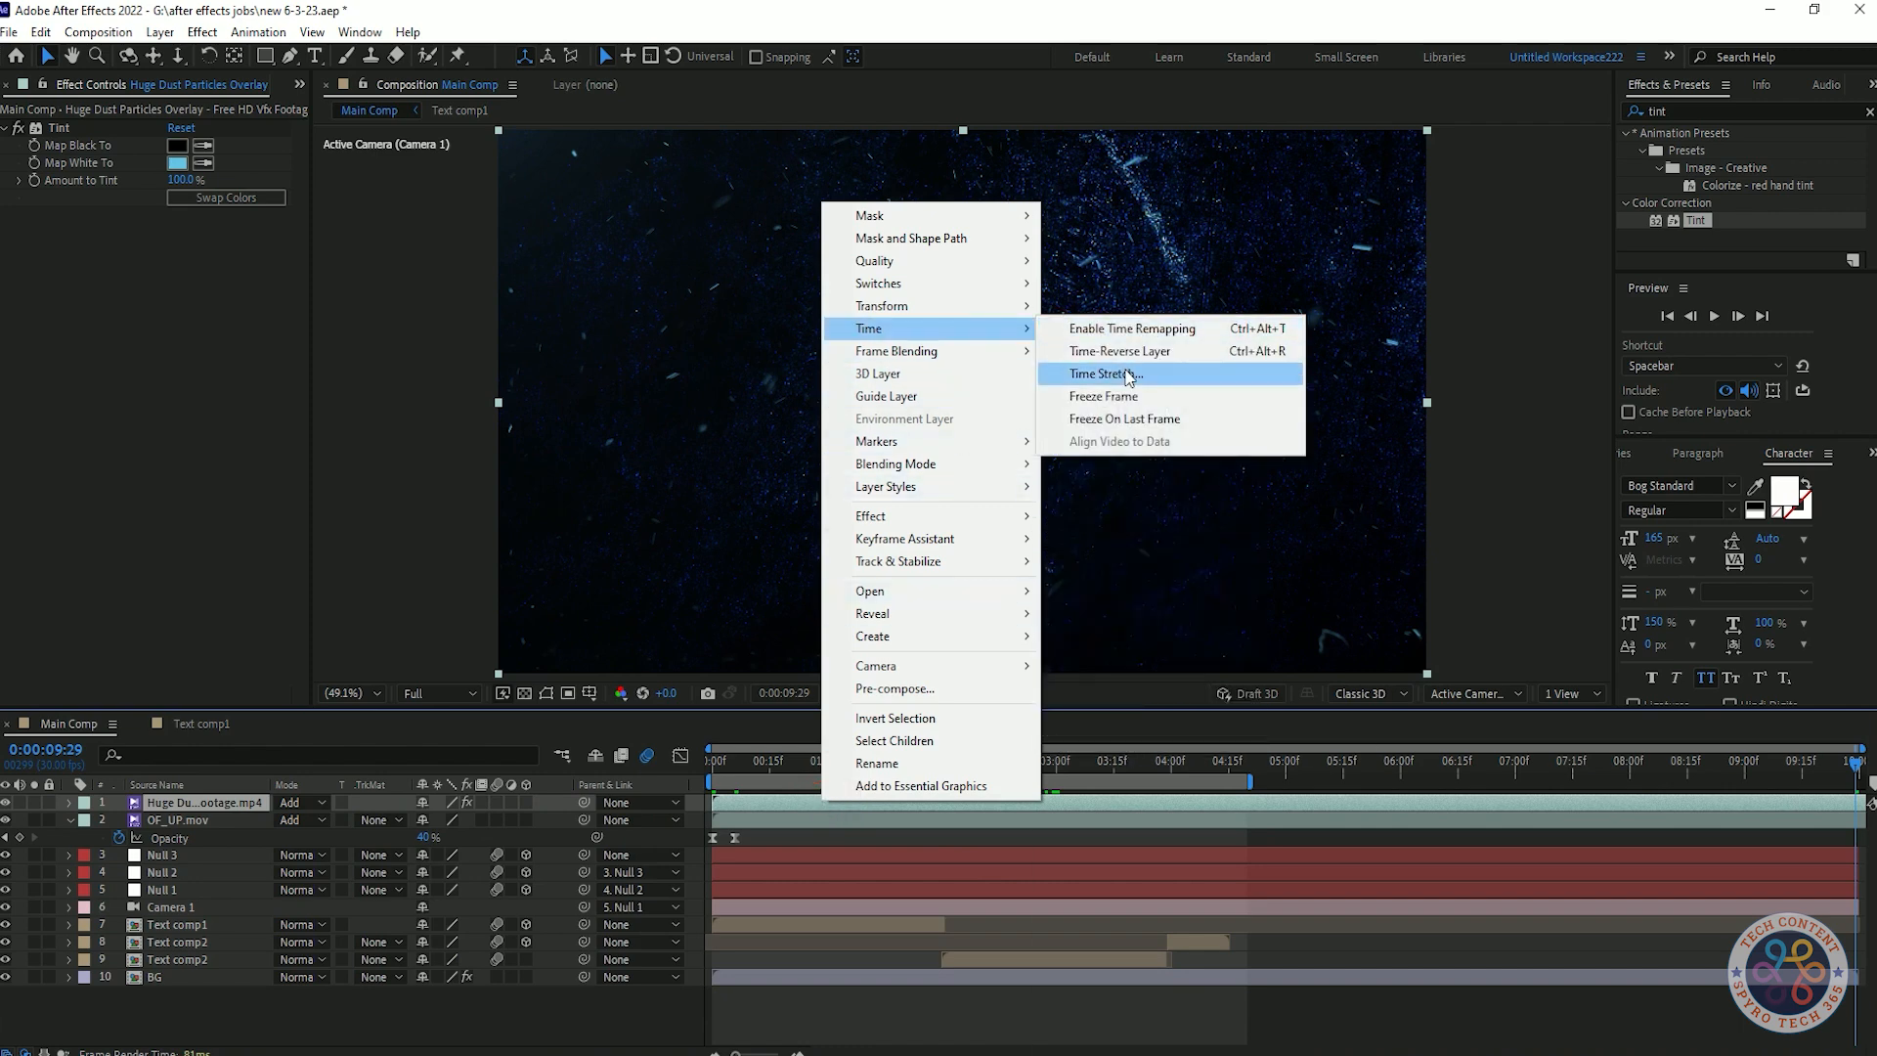
left_click(1129, 374)
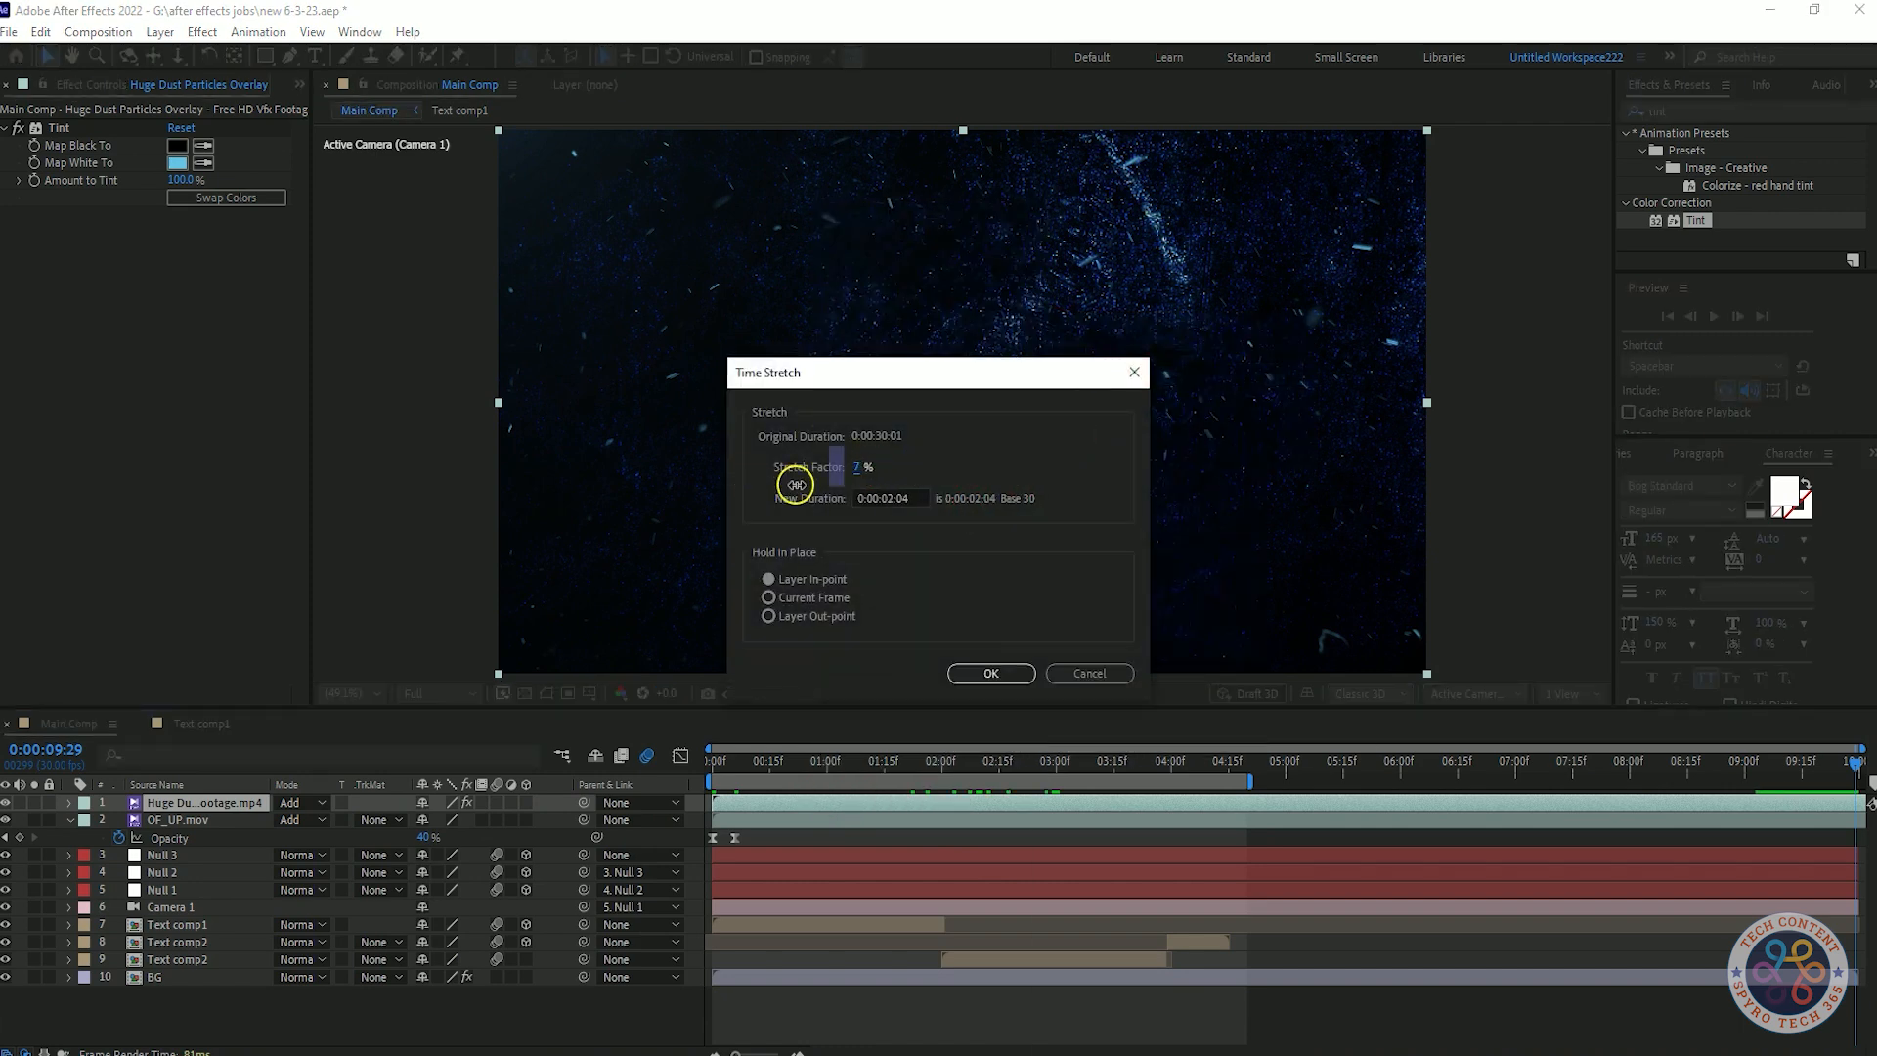
left_click(1022, 674)
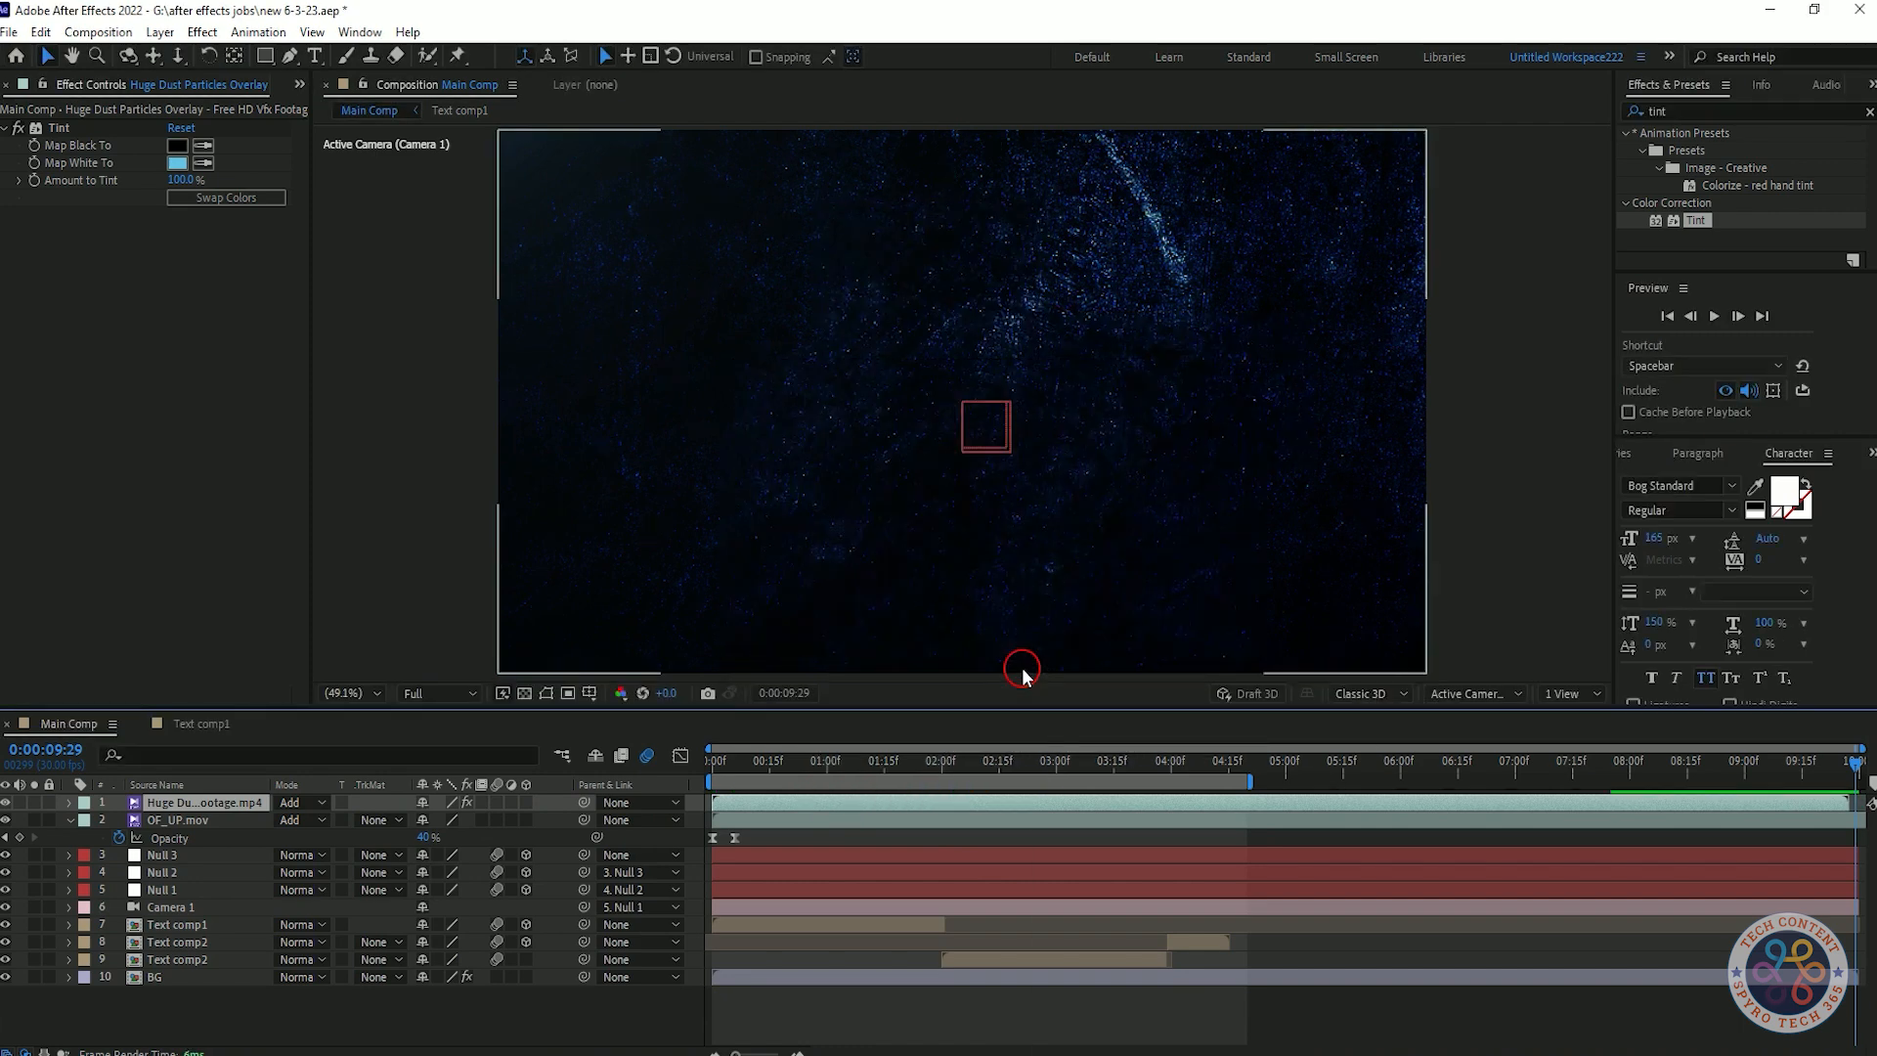
key("space")
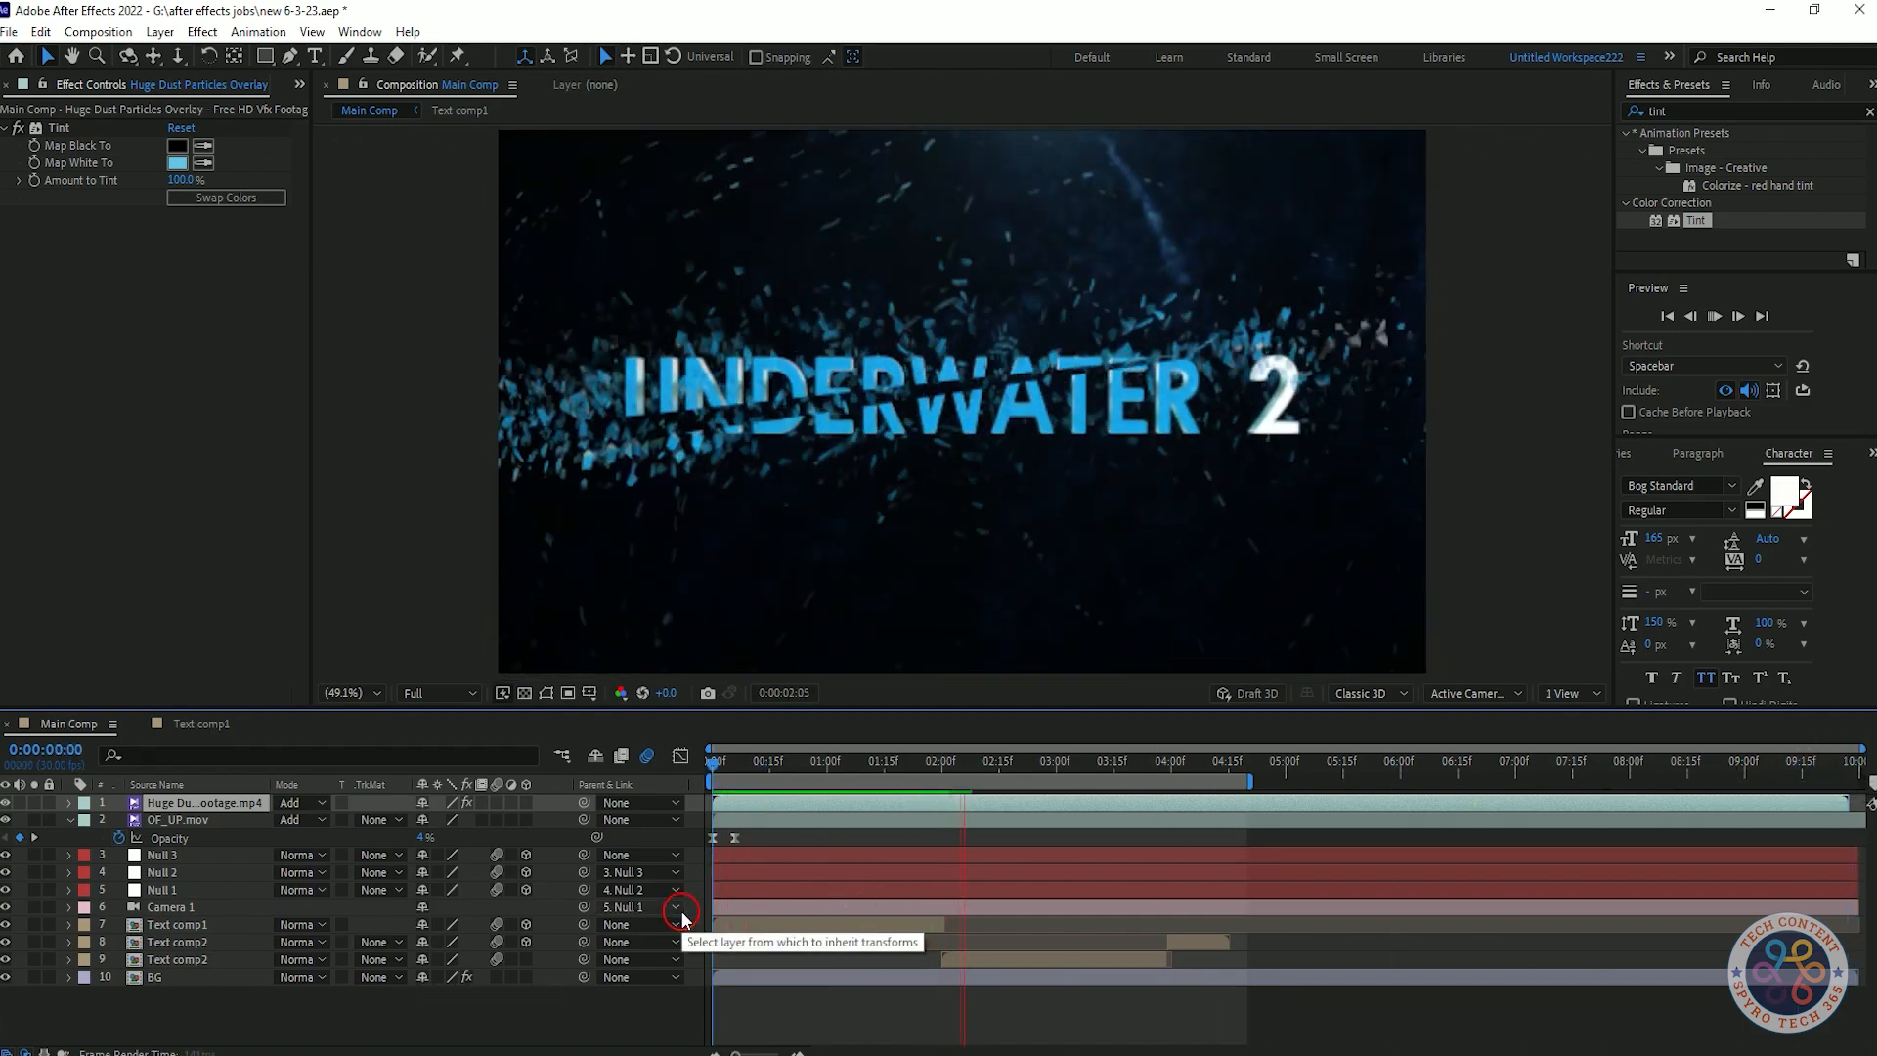
key("space")
- Adjust the Huge Dust footage's Time Stretch so the layer spans the whole comp, and preview it
right_click(829, 803)
mouse_move(934, 337)
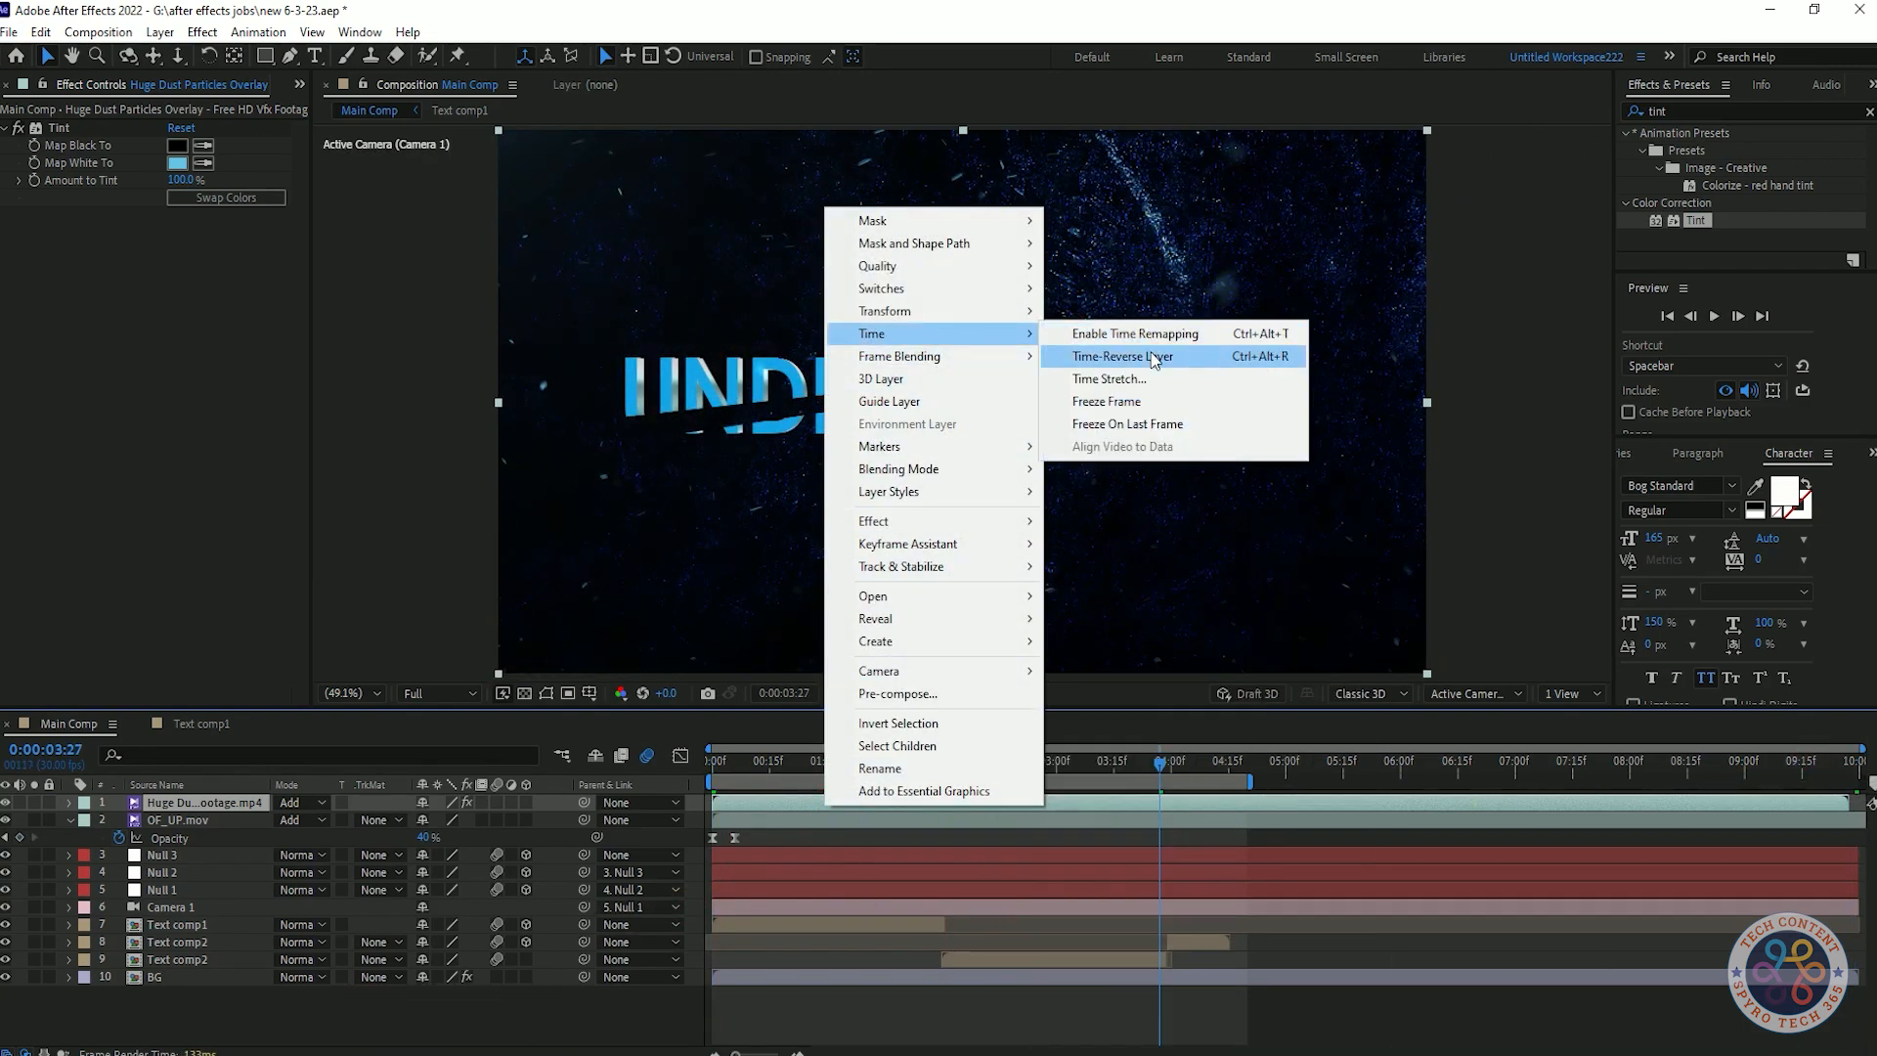
left_click(1105, 359)
left_click(967, 673)
key("space")
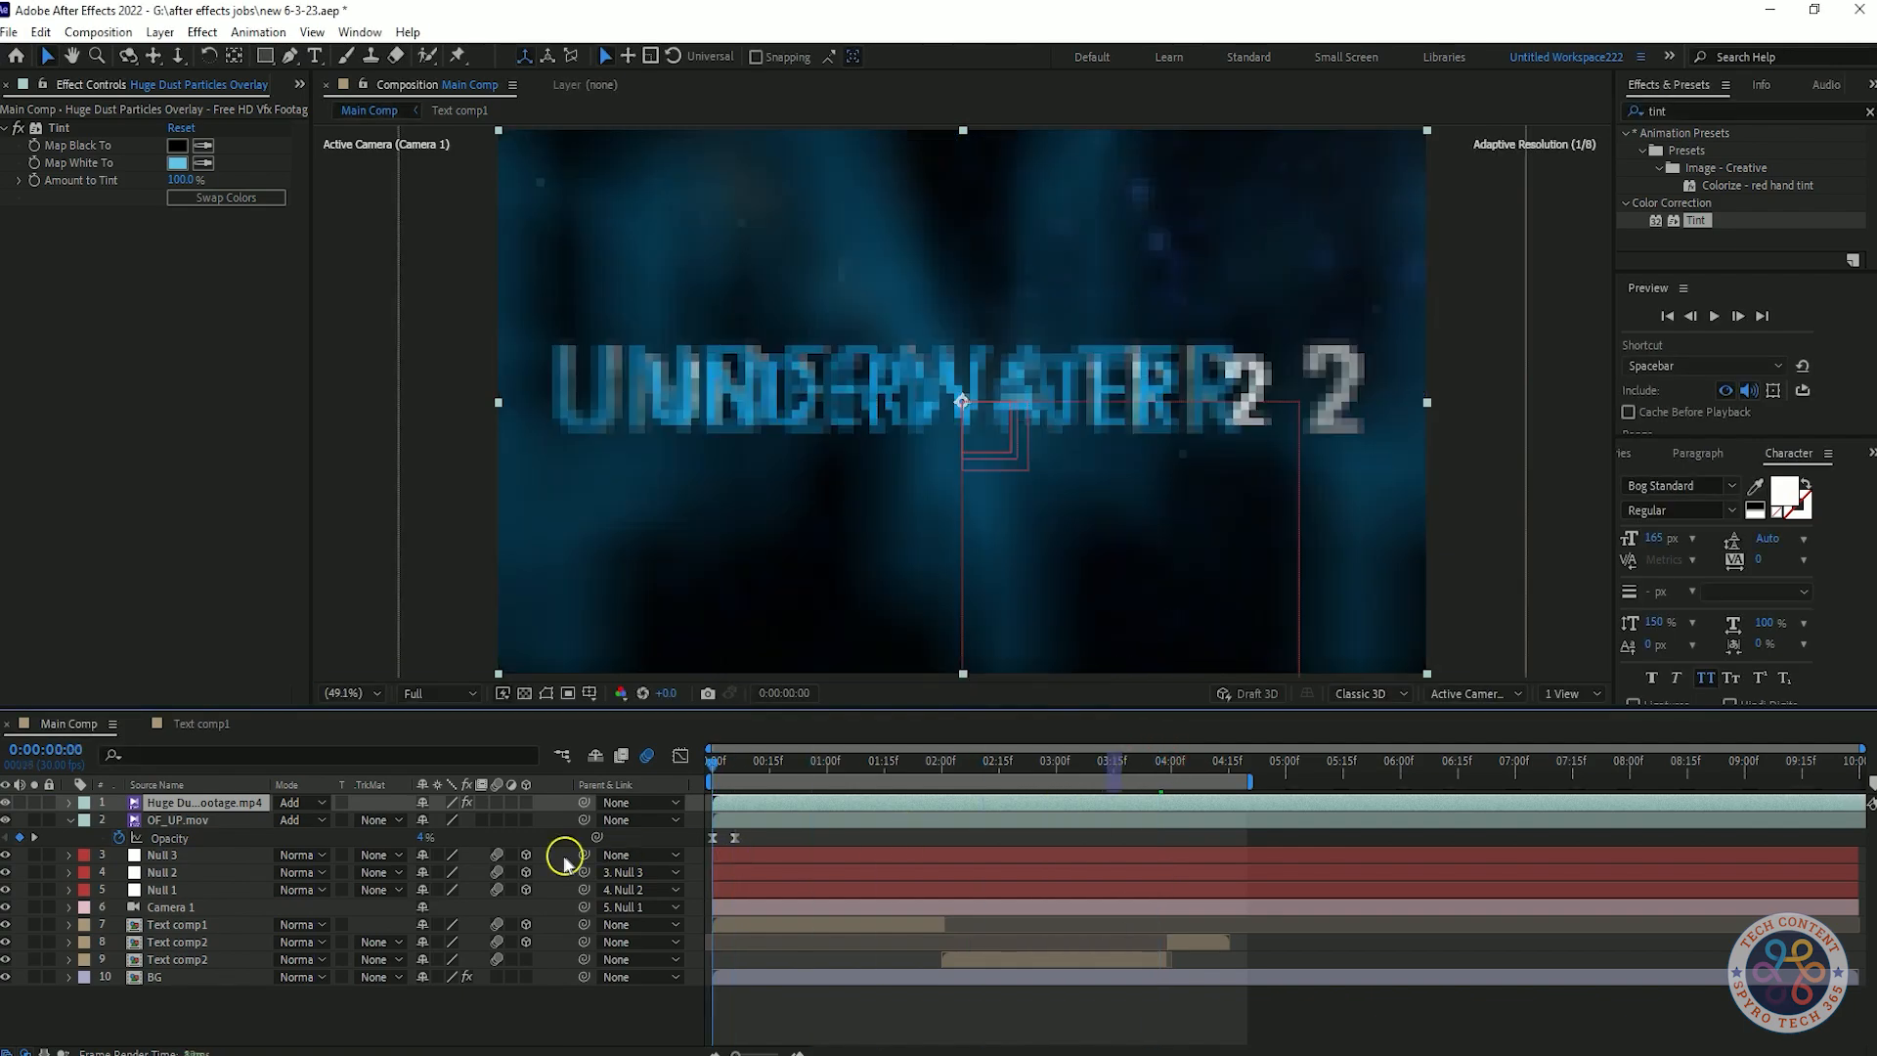
key("space")
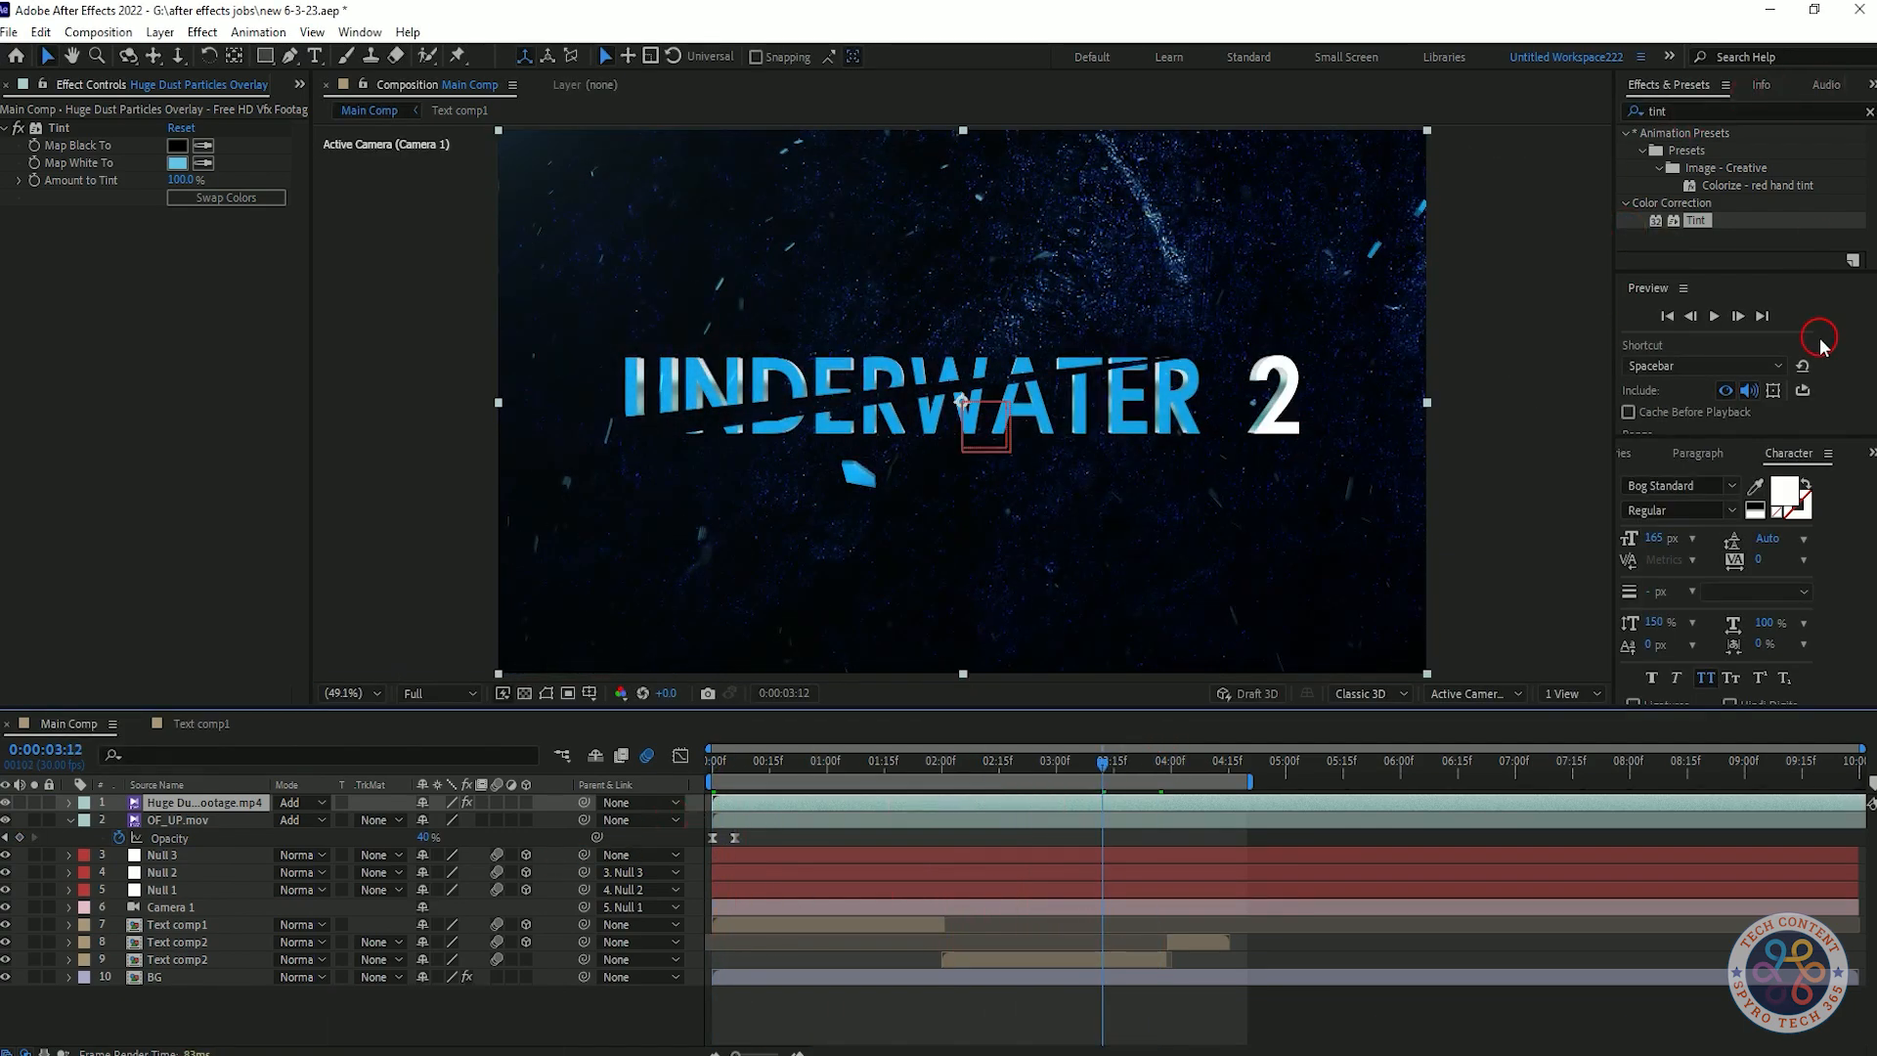
- Enlarge the Preview settings to expose the Full Screen option and play the Main Comp animation full screen
left_click_drag(1733, 262, 1757, 205)
left_click_drag(1720, 389, 1758, 191)
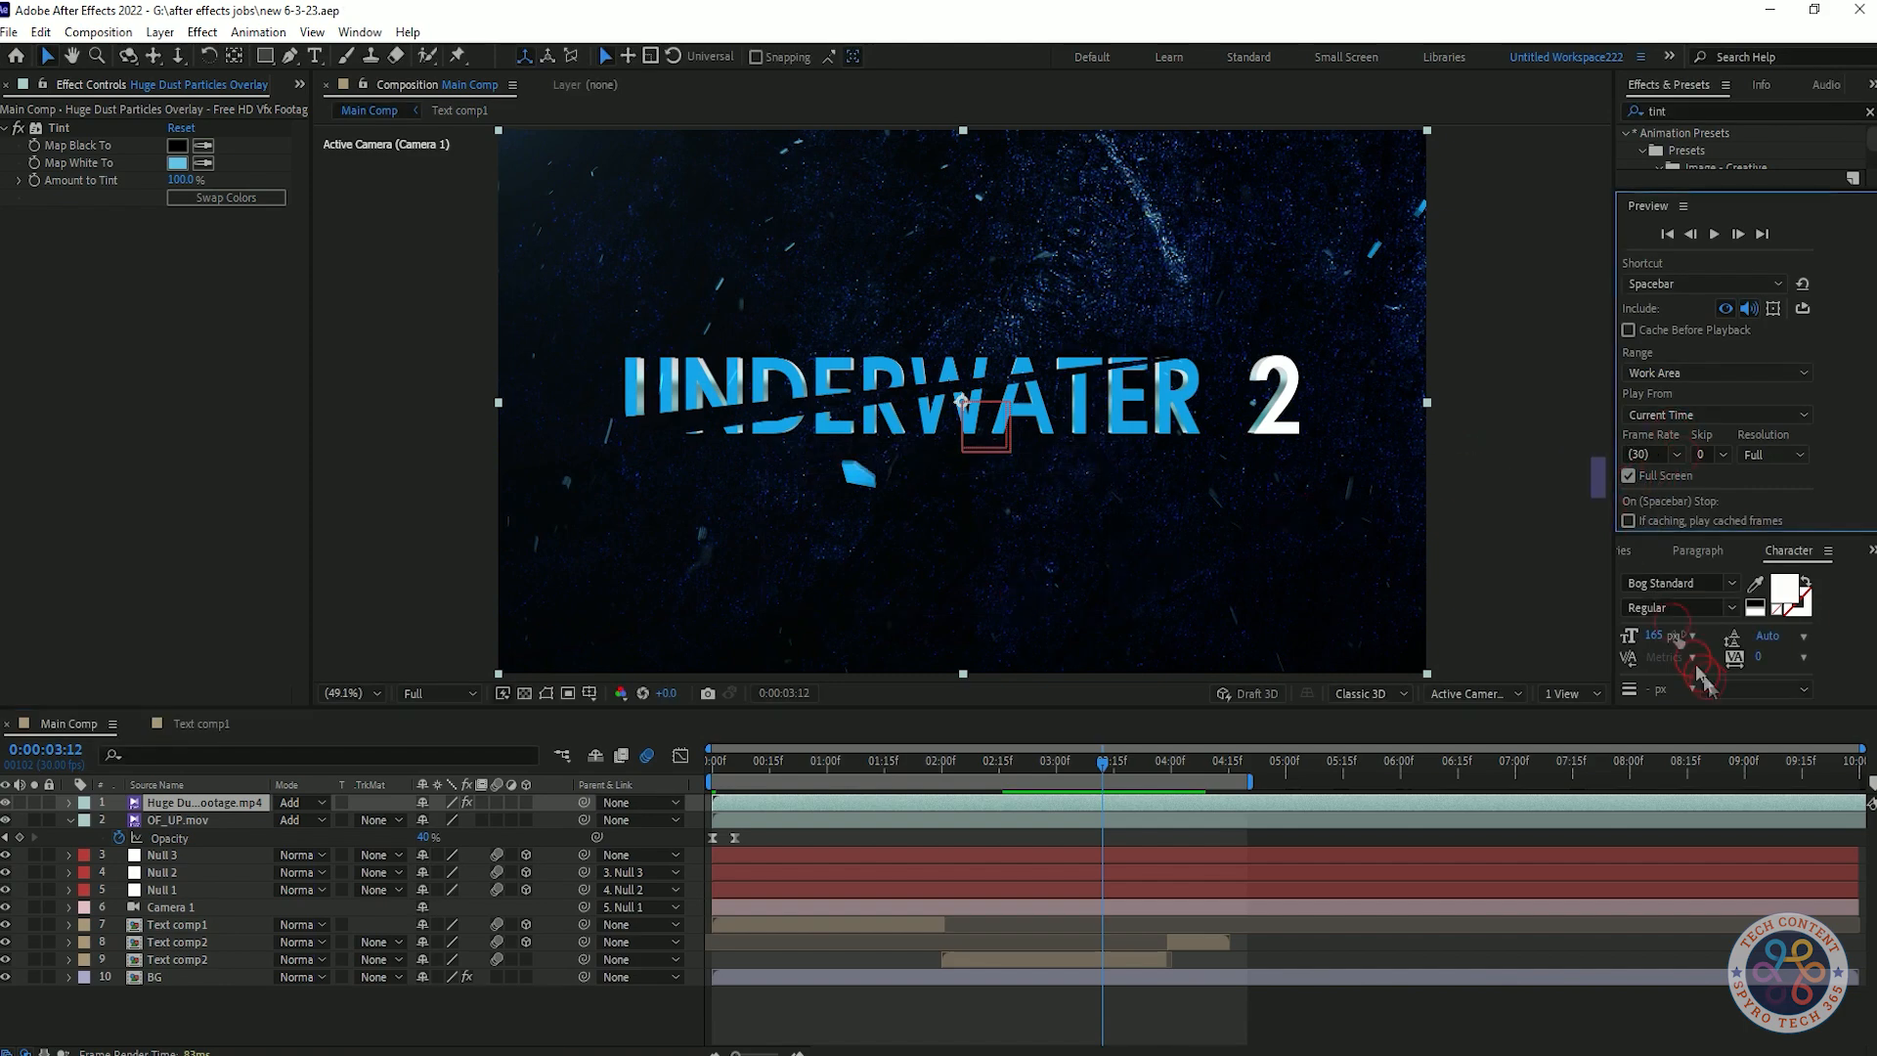
key("space")
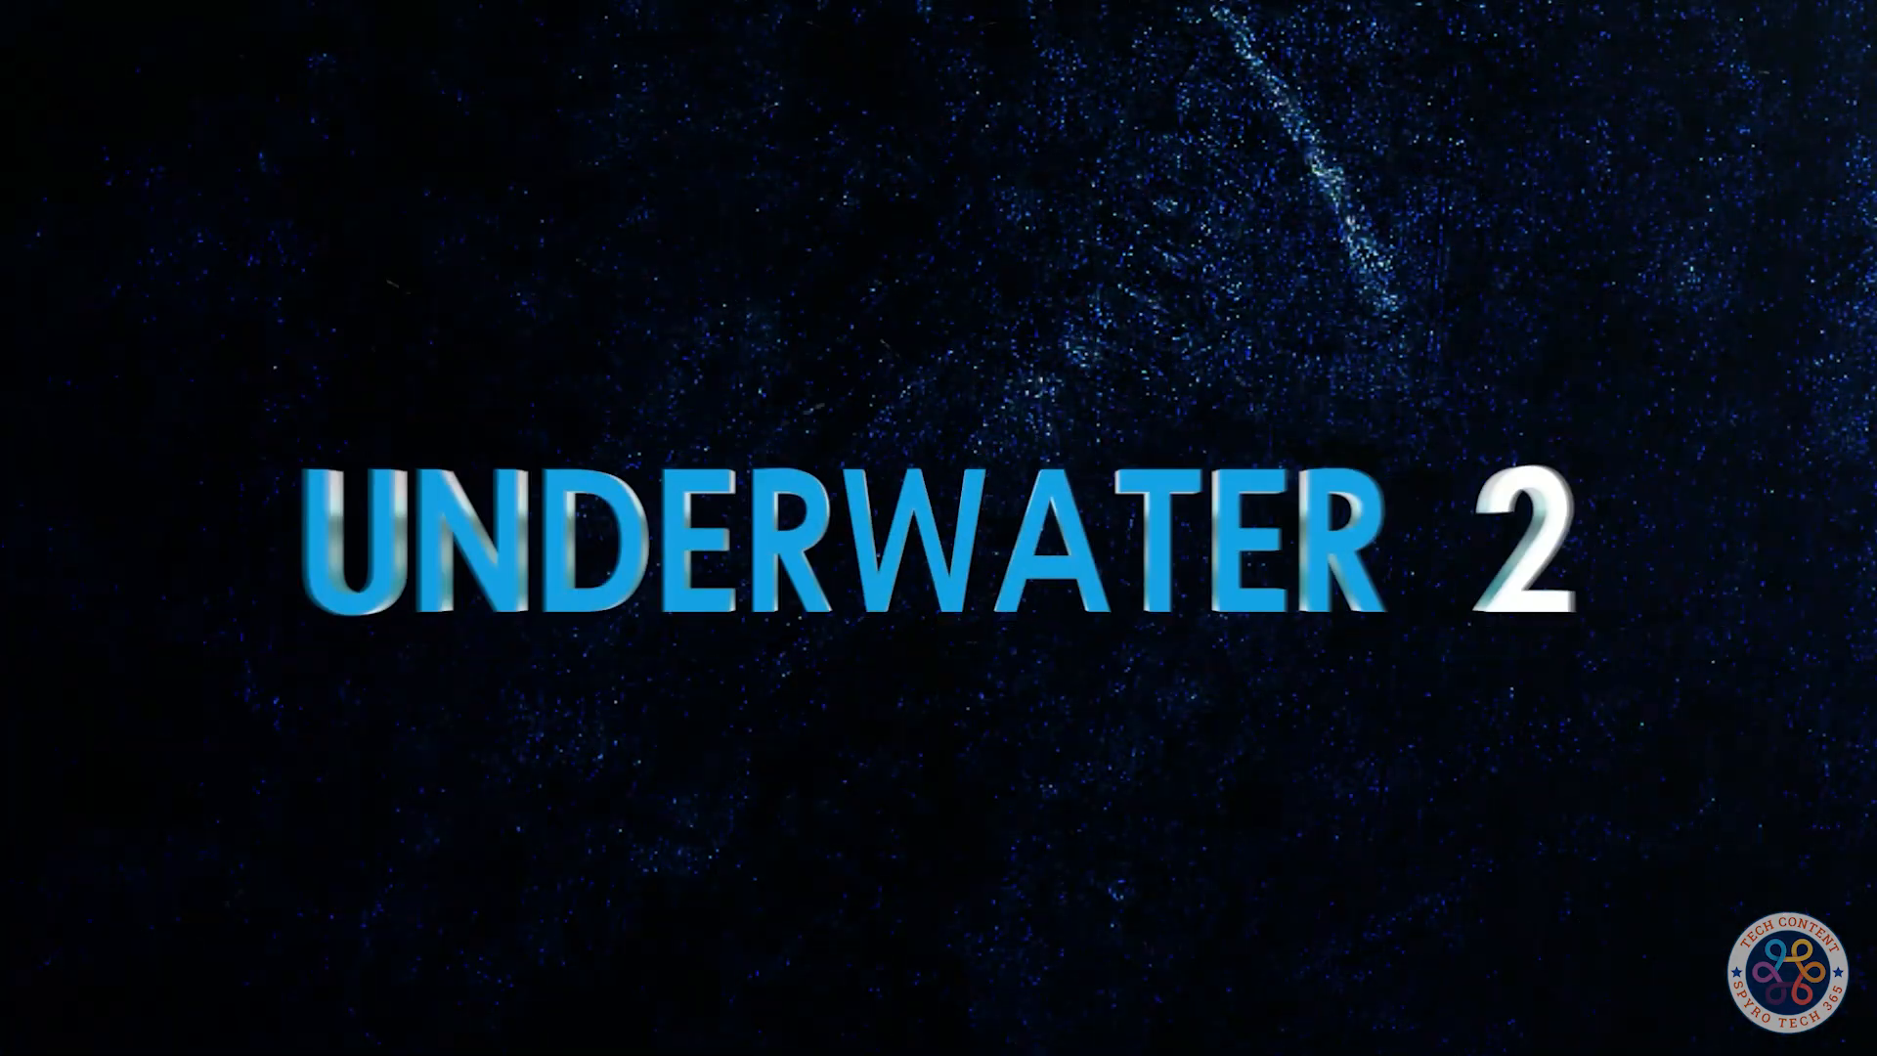
key("Escape")
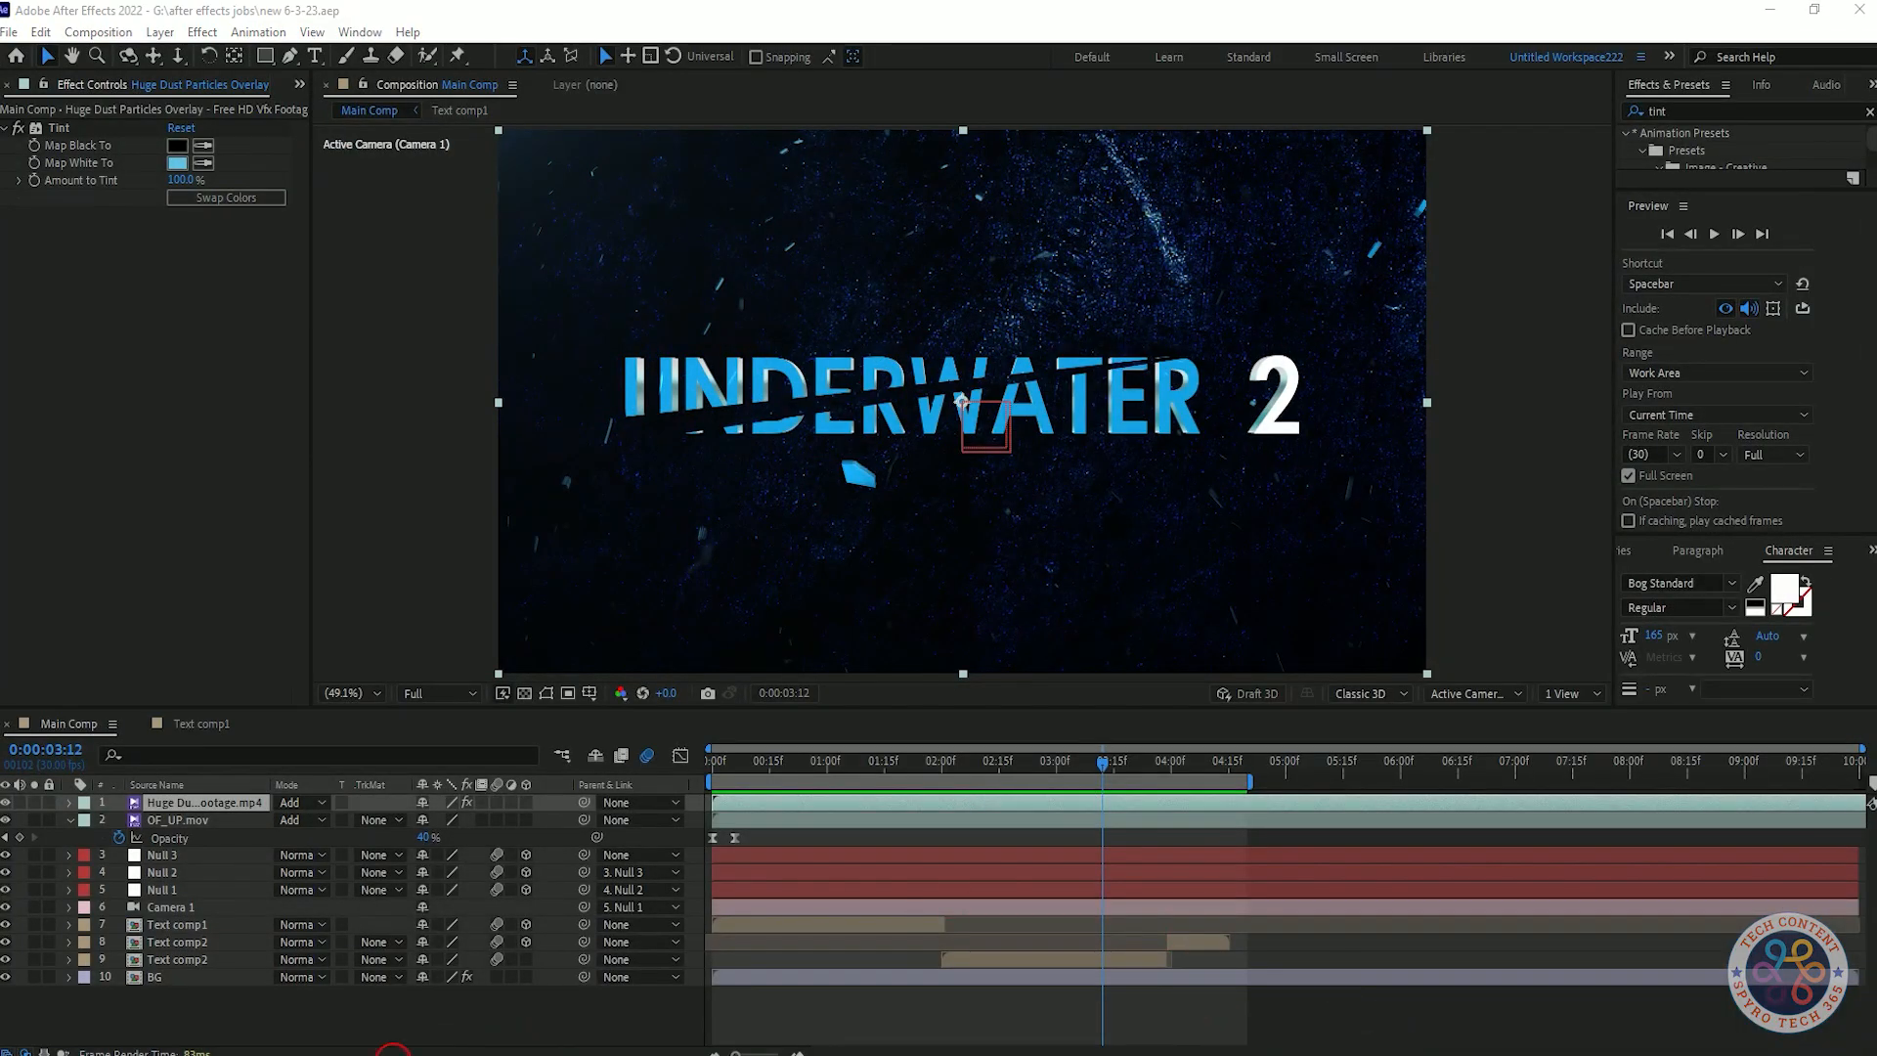
- Add a comp-sized 1920 x 1080 black solid as the top layer of Main Comp and give it a full-frame mask
right_click(391, 1034)
mouse_move(421, 782)
left_click(713, 858)
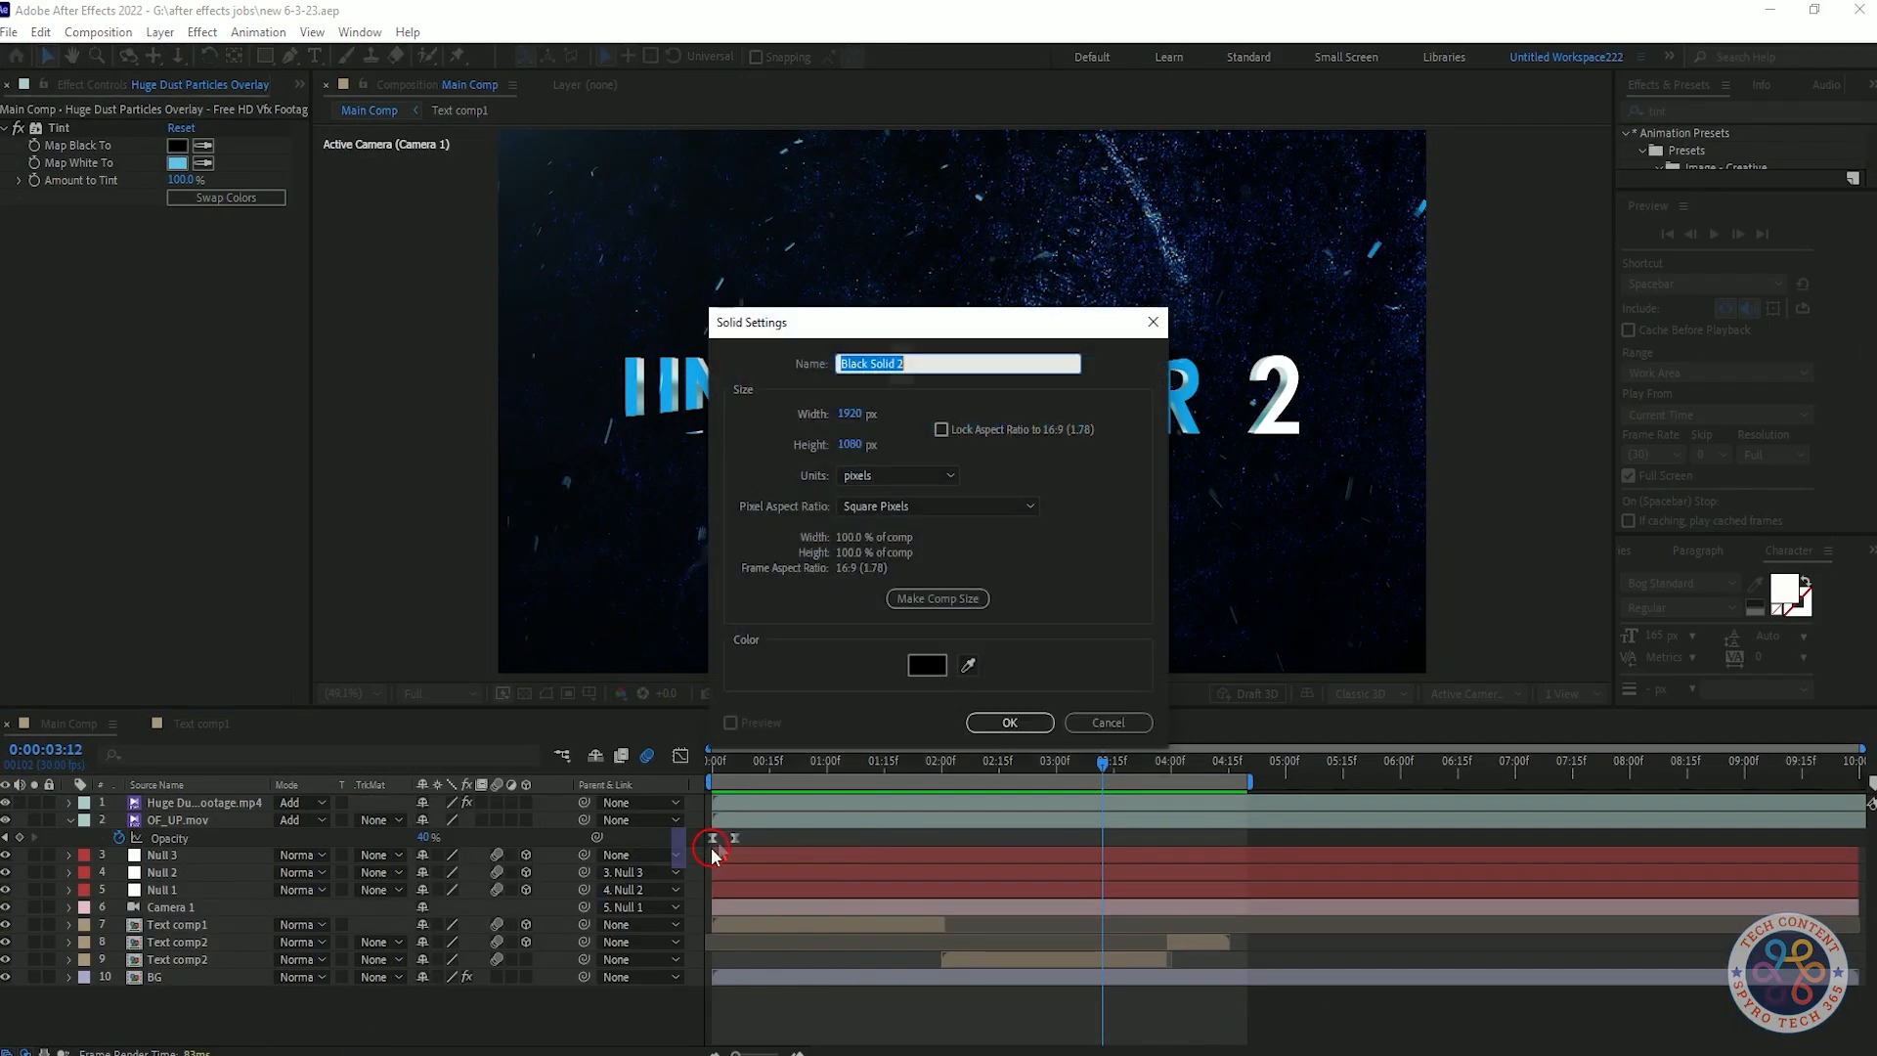
left_click(984, 721)
key("ctrl+shift+n")
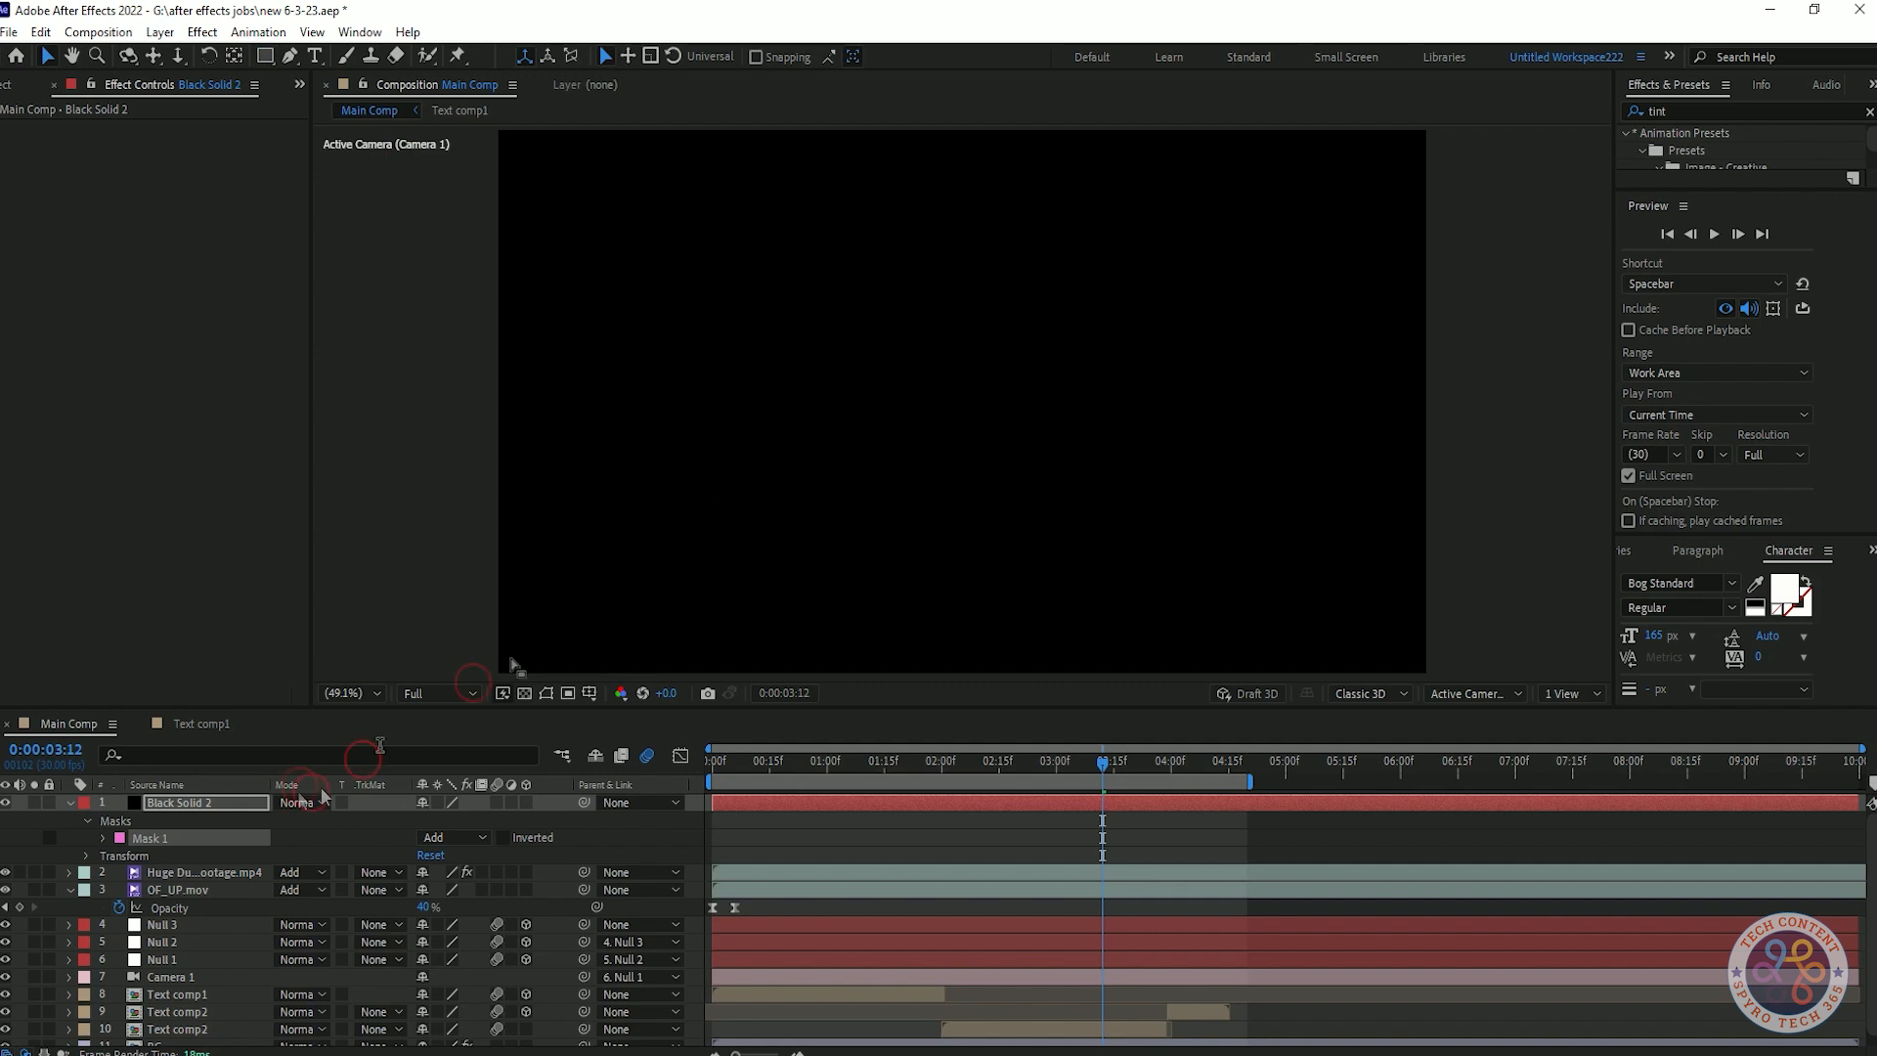
double_click(961, 128)
left_click(391, 84)
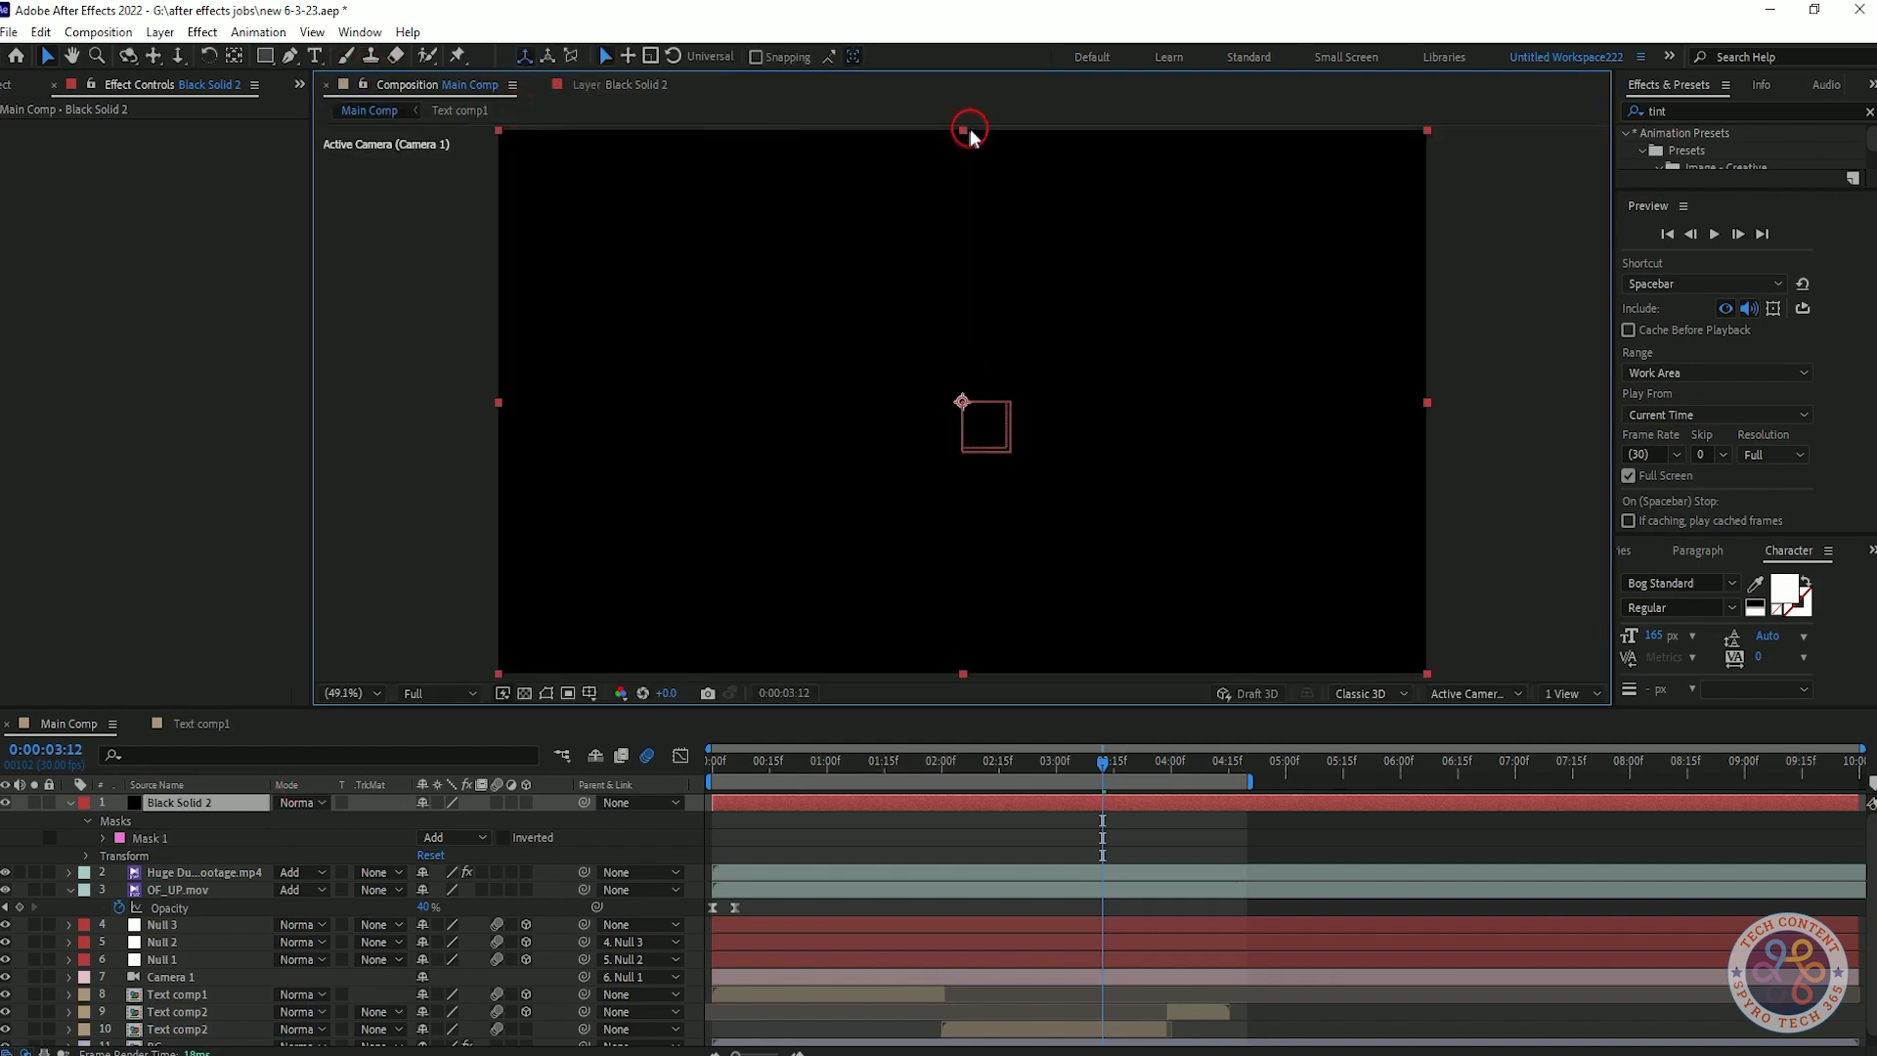
left_click(152, 838)
double_click(887, 204)
left_click(366, 84)
double_click(959, 134)
left_click(381, 86)
left_click(964, 131)
double_click(964, 131)
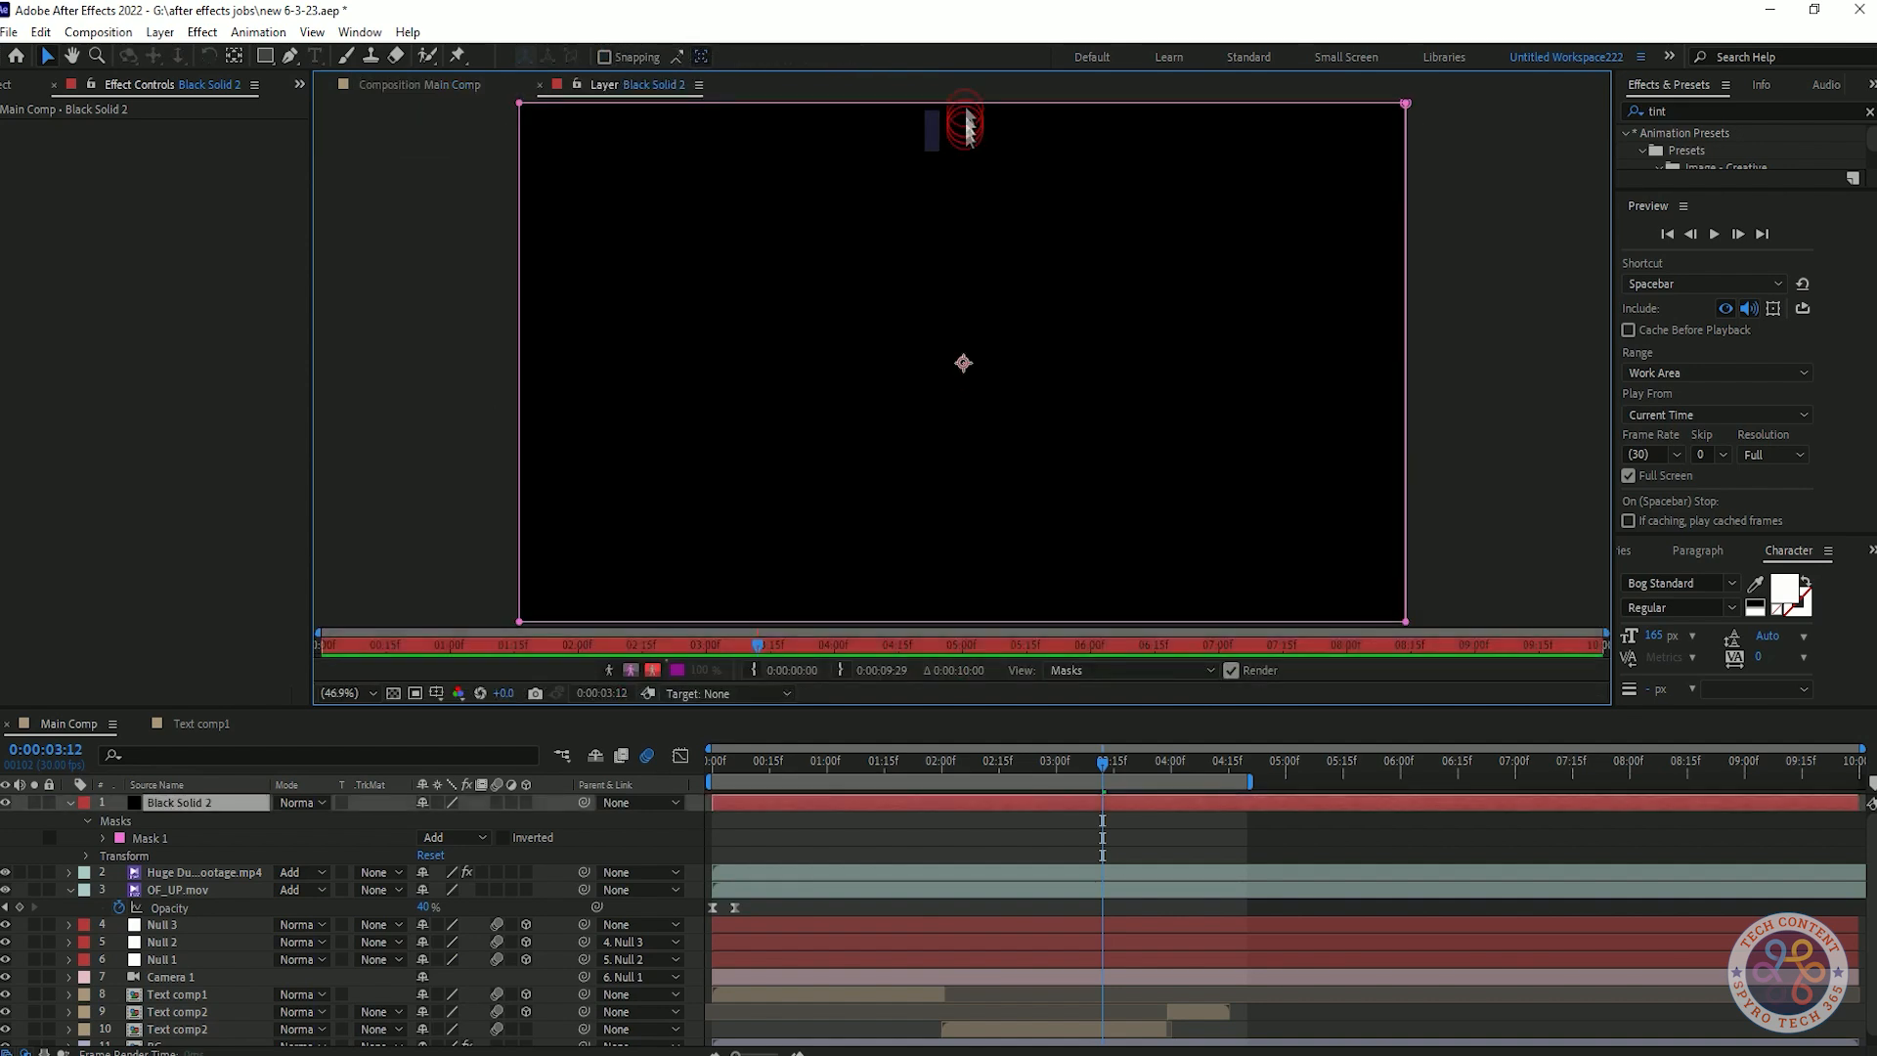
left_click(387, 86)
left_click(158, 838)
left_click(968, 143)
double_click(963, 131)
left_click(406, 84)
left_click(964, 130, "shift")
left_click(980, 356)
left_click(962, 672, "shift")
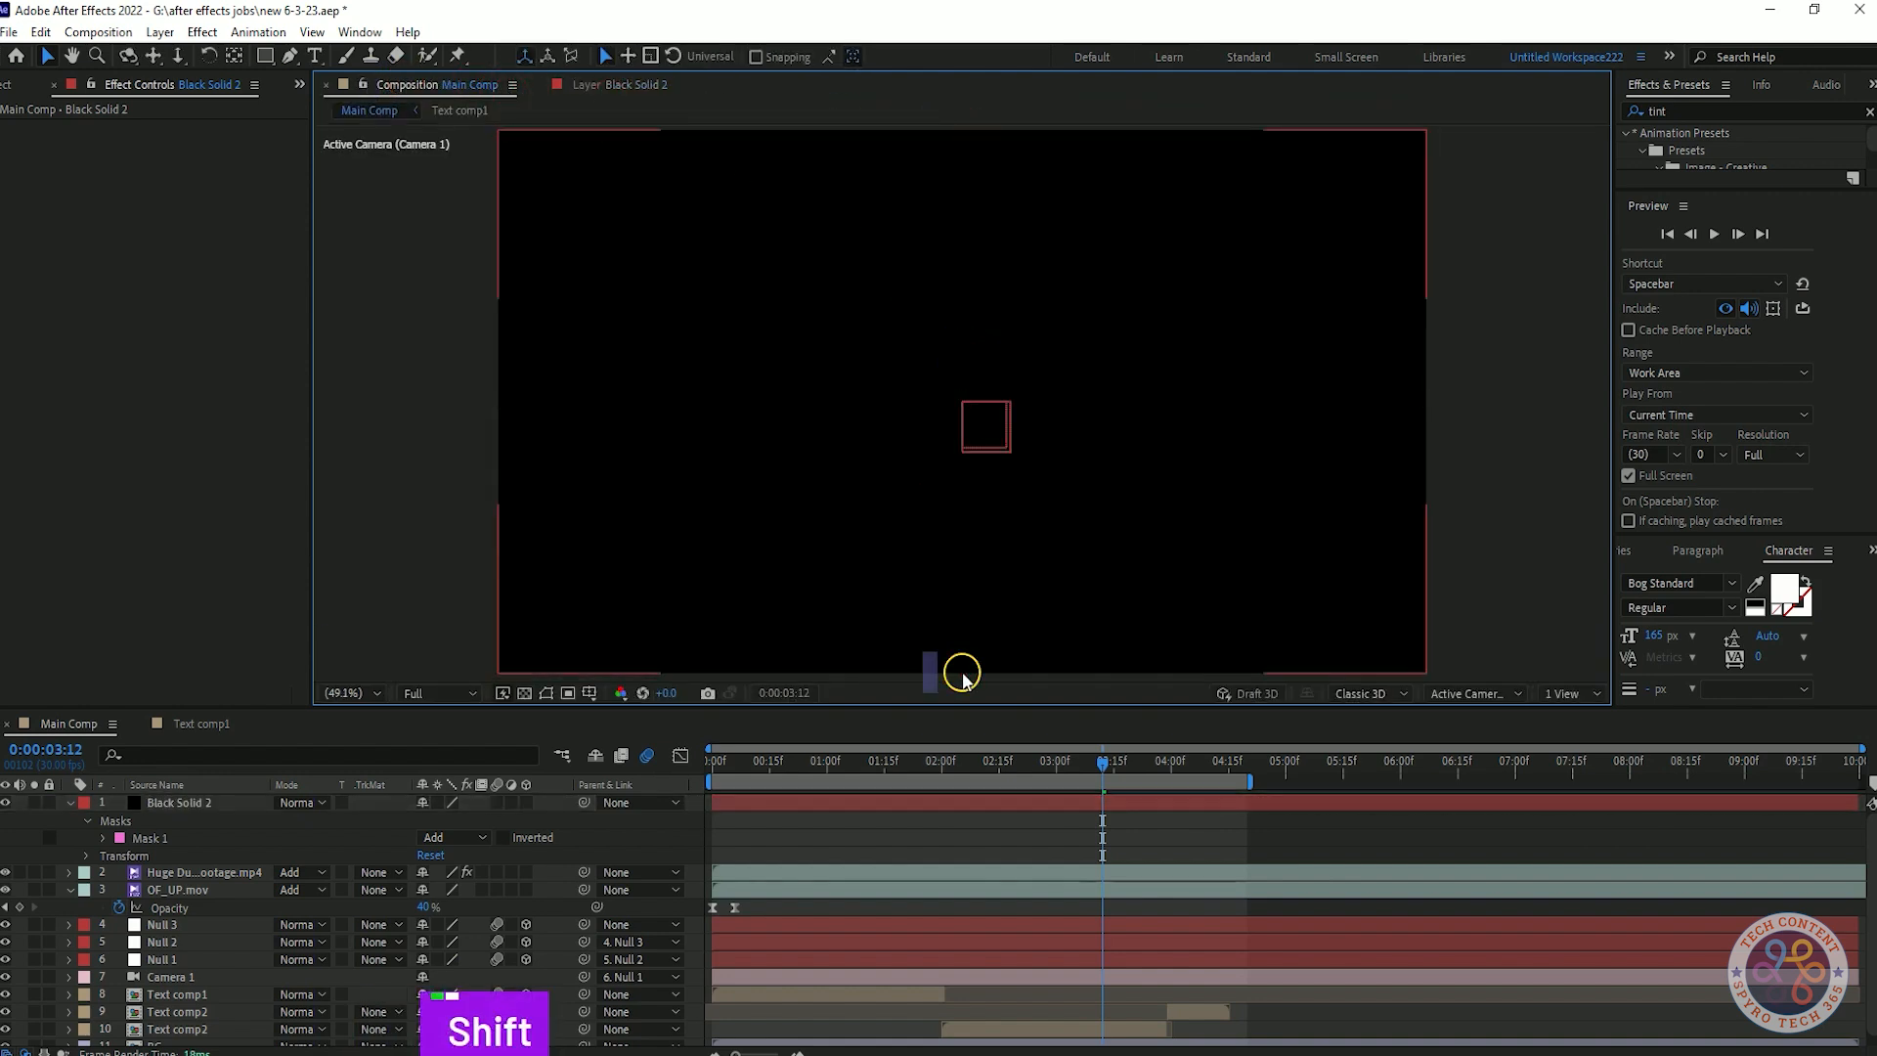
left_click(974, 160, "ctrl+shift")
left_click(963, 130, "ctrl+shift")
double_click(966, 178)
left_click(407, 86)
key("ctrl+shift+n")
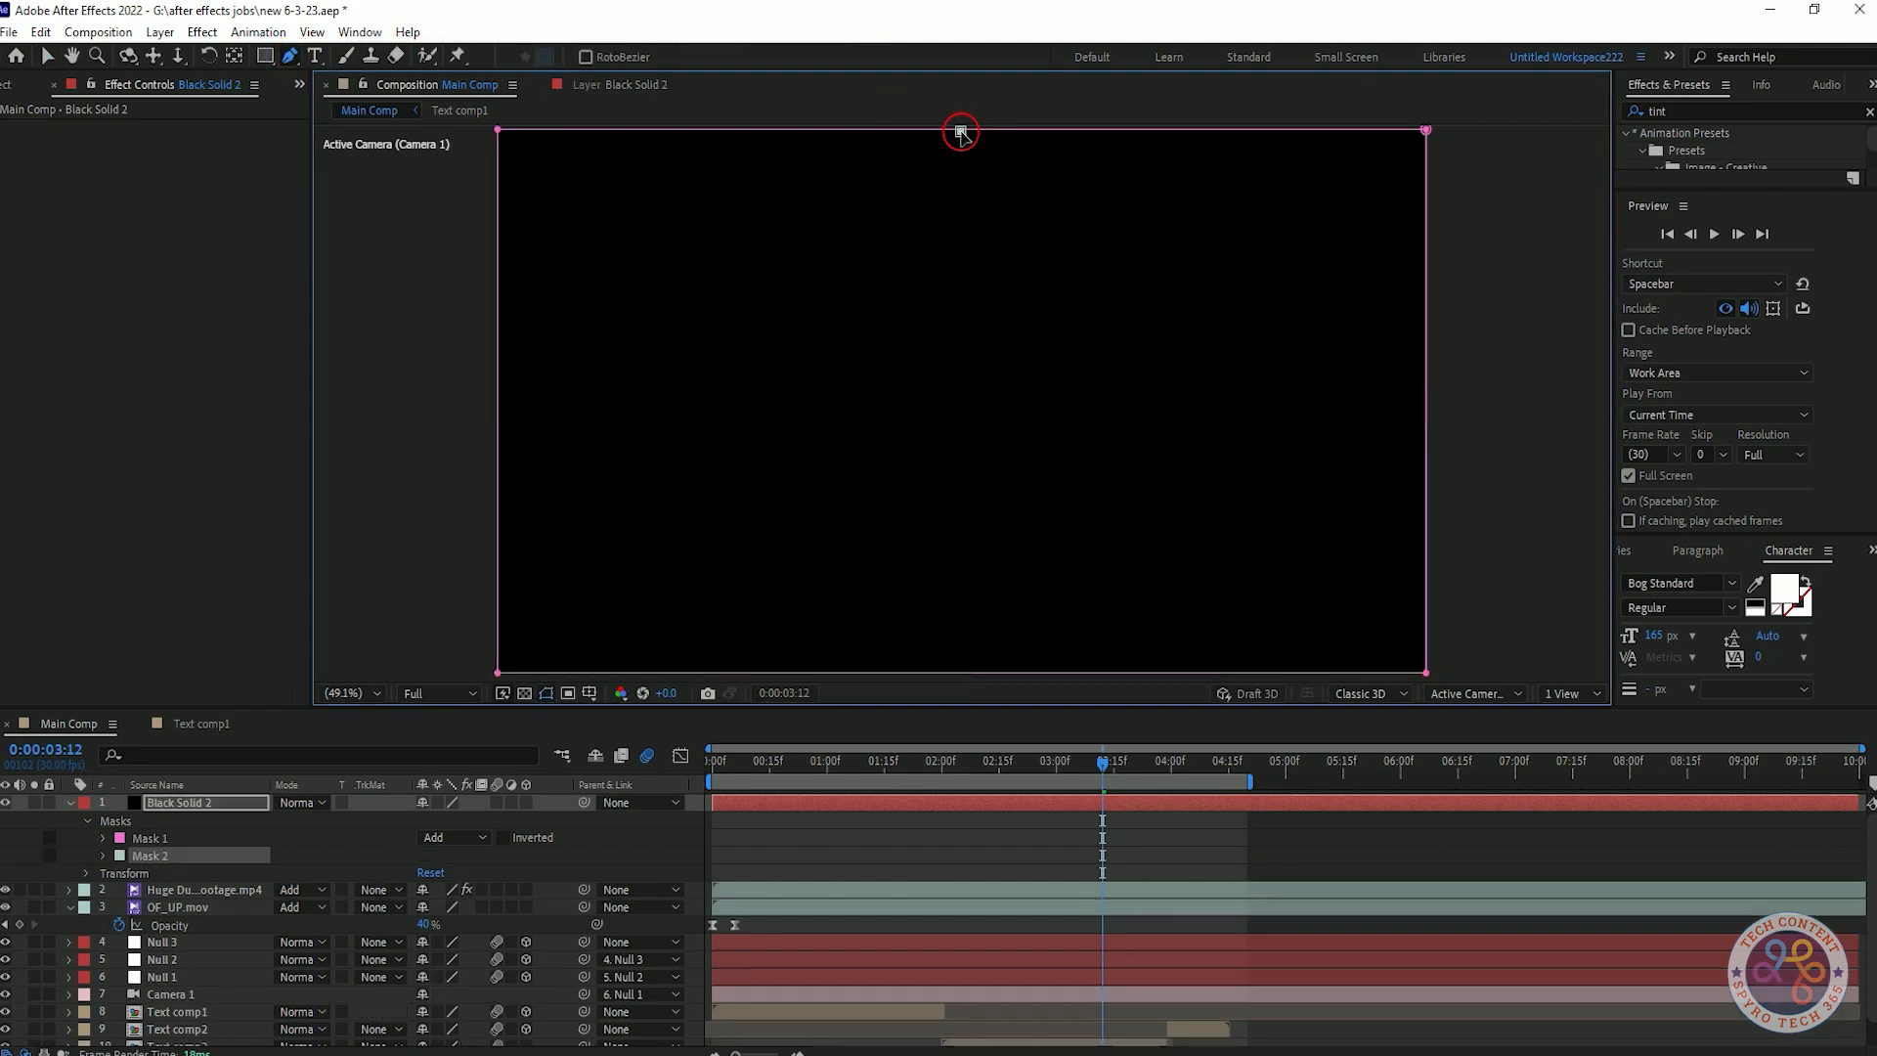
key("ctrl+z")
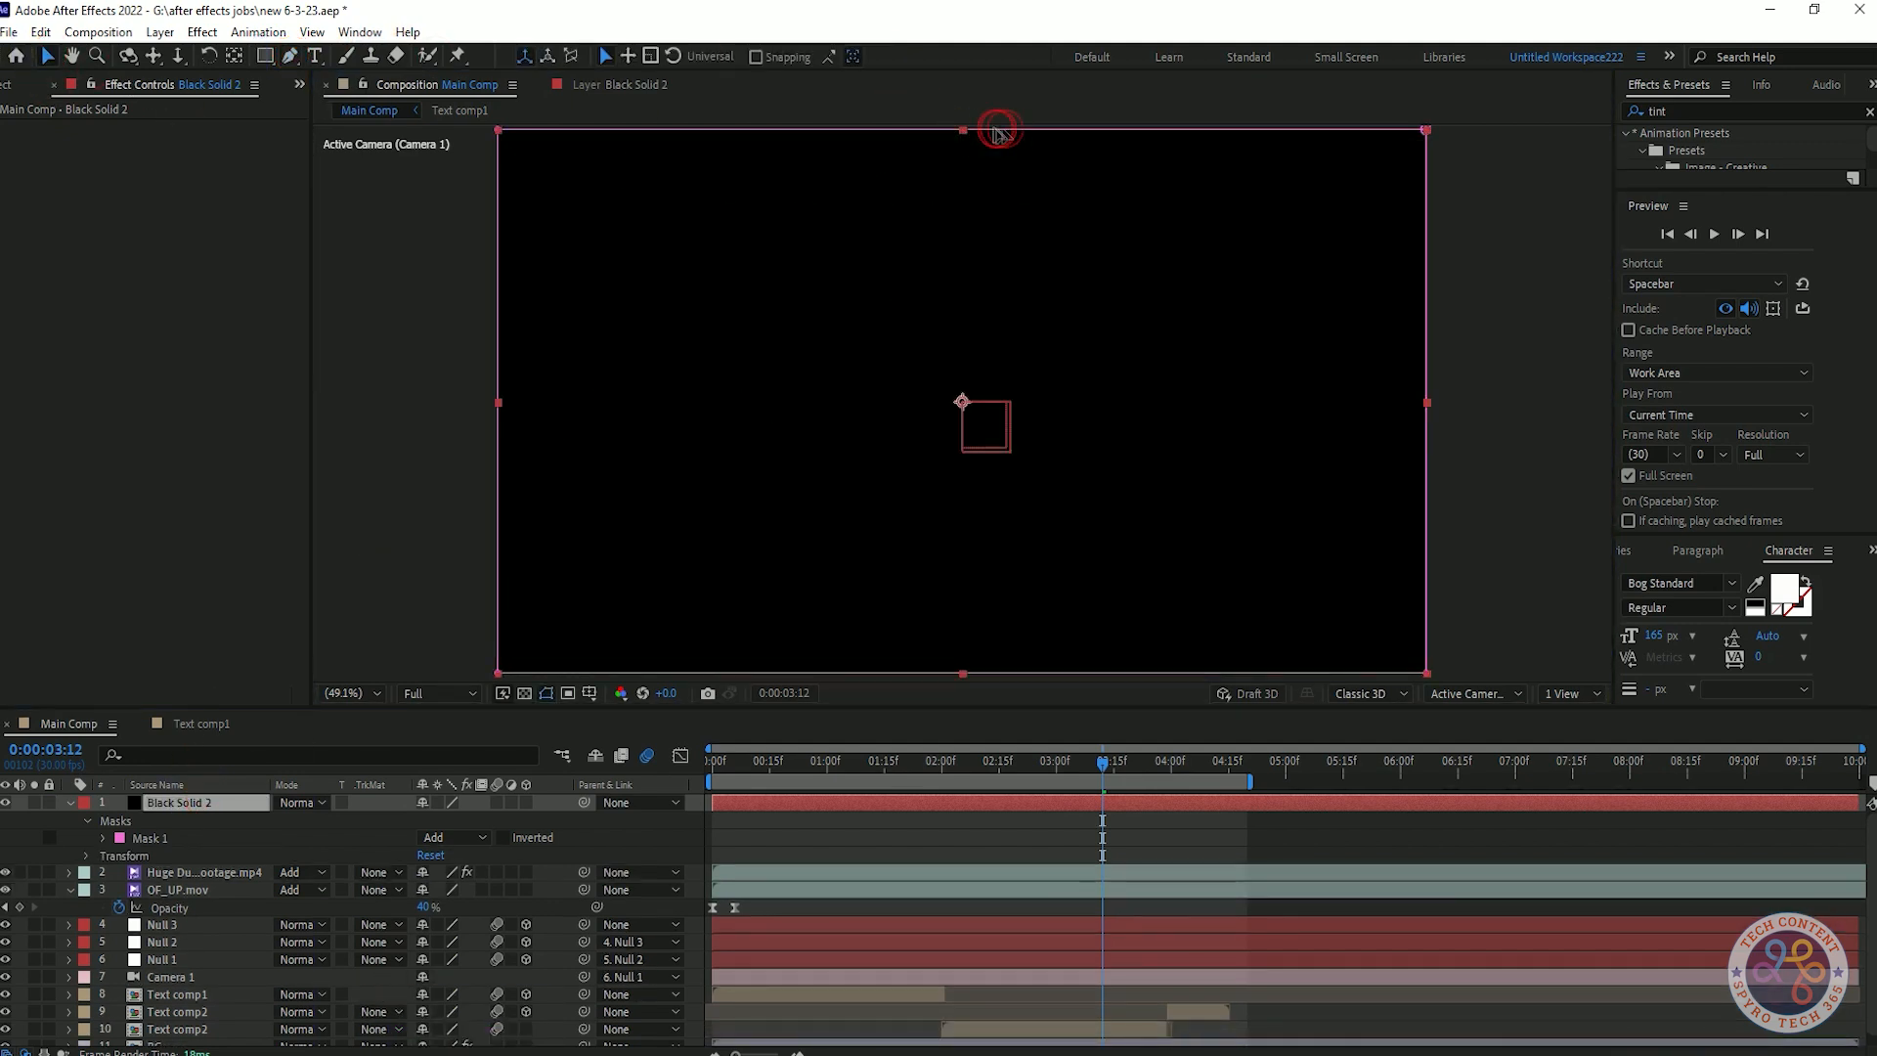
- Shrink the black solid's mask evenly from its upper and lower edges and invert it to form cinematic letterbox bars
left_click_drag(964, 137, 956, 183)
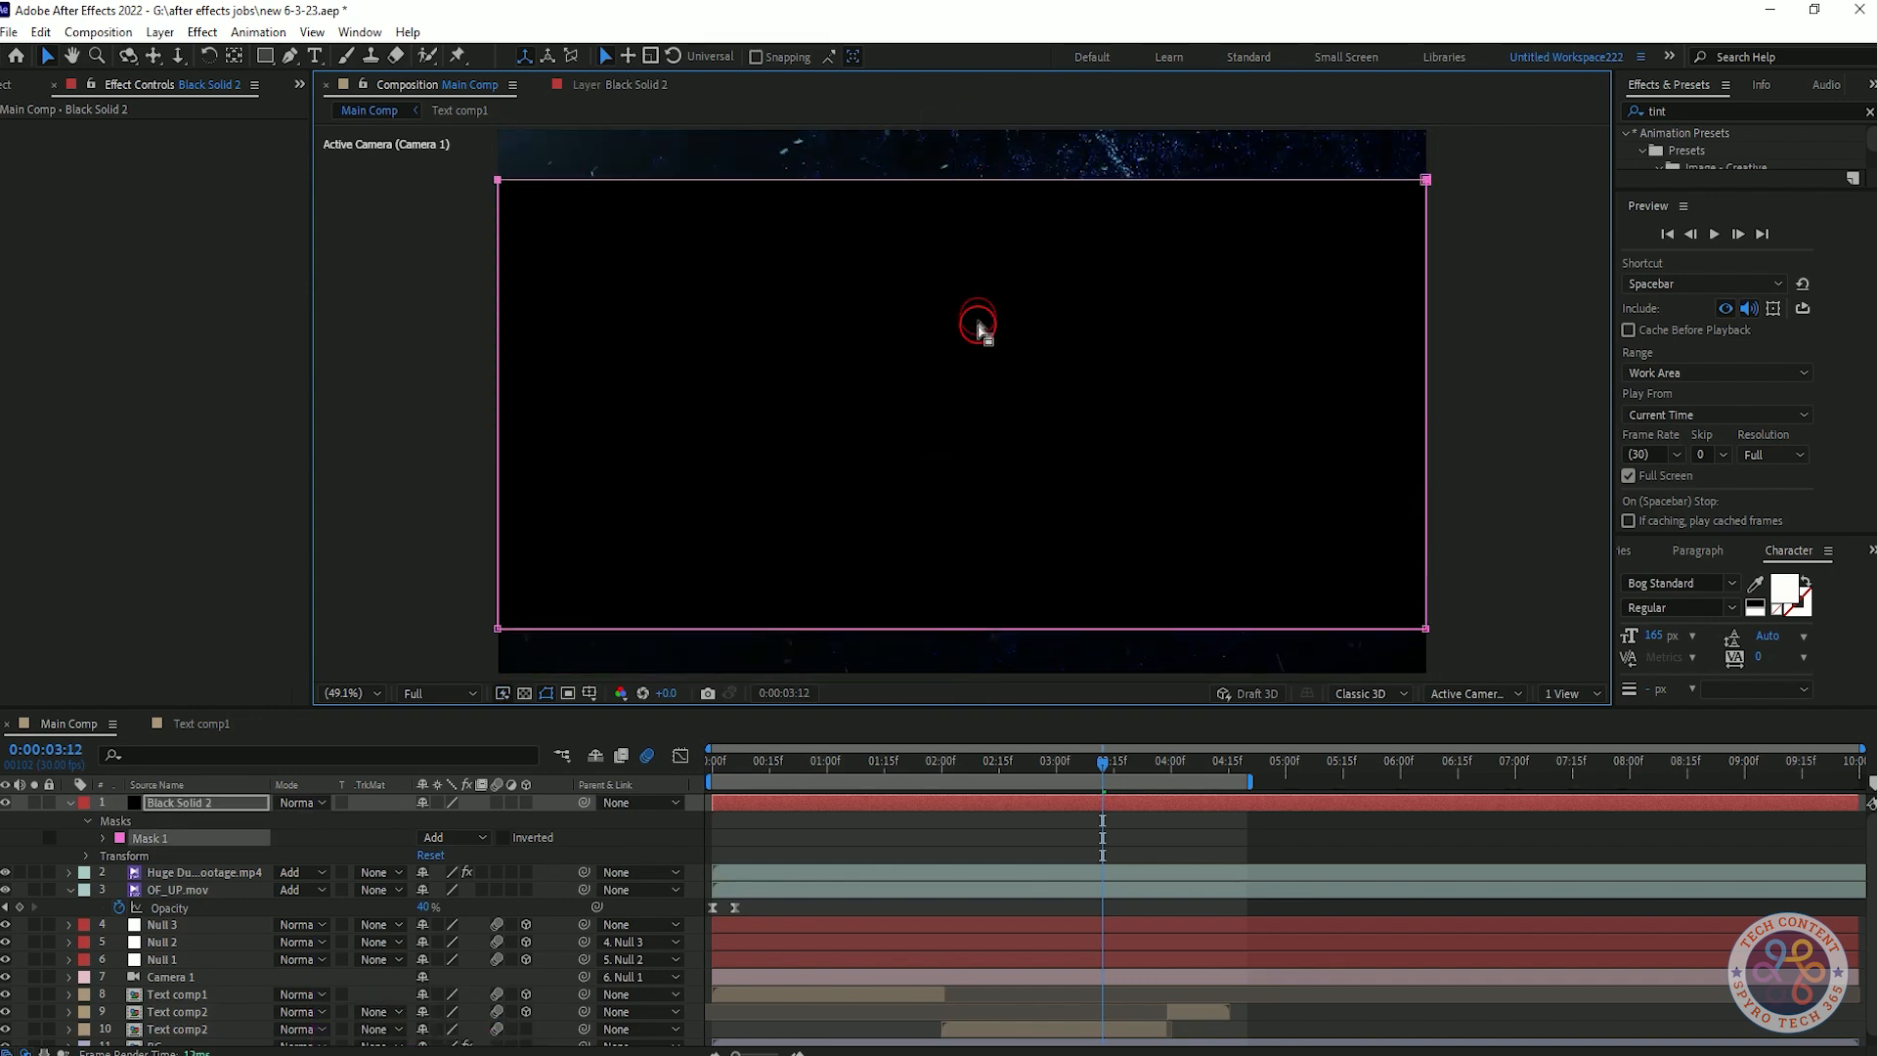
left_click(929, 149)
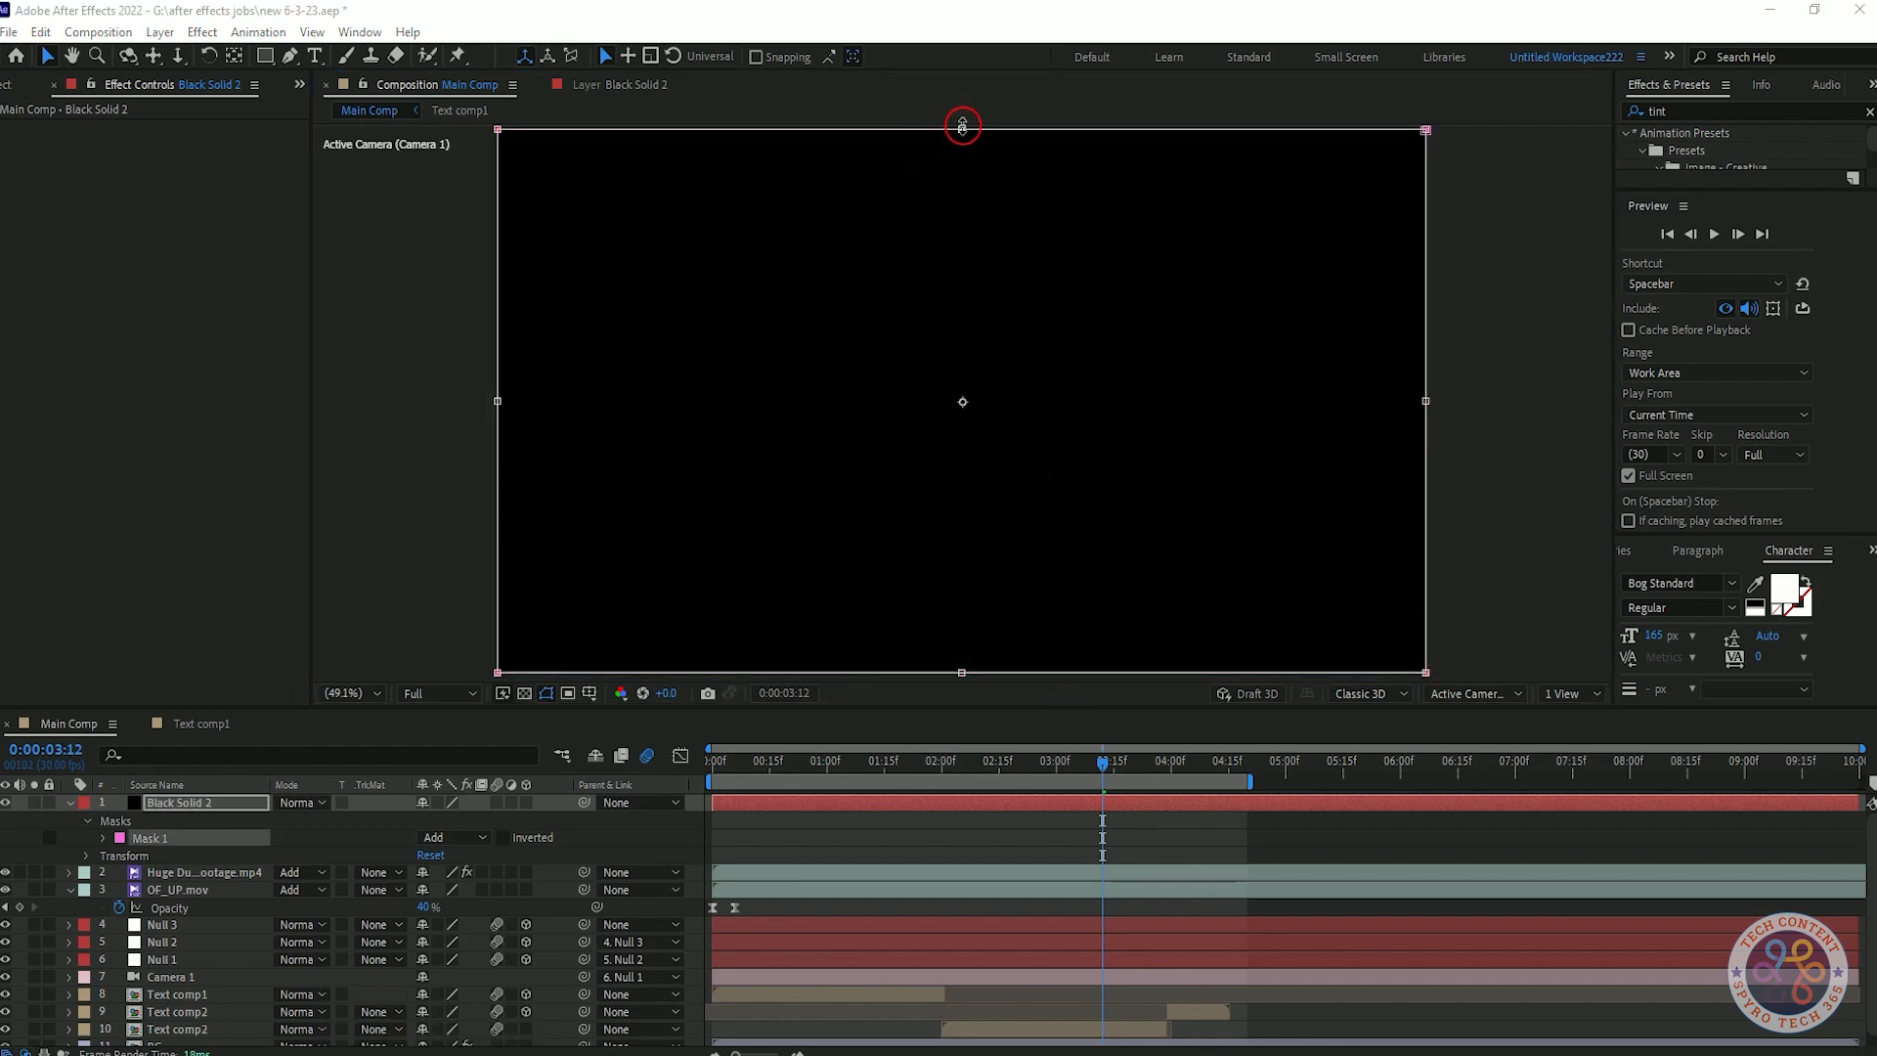
left_click_drag(963, 126, 962, 167)
left_click_drag(961, 674, 959, 634)
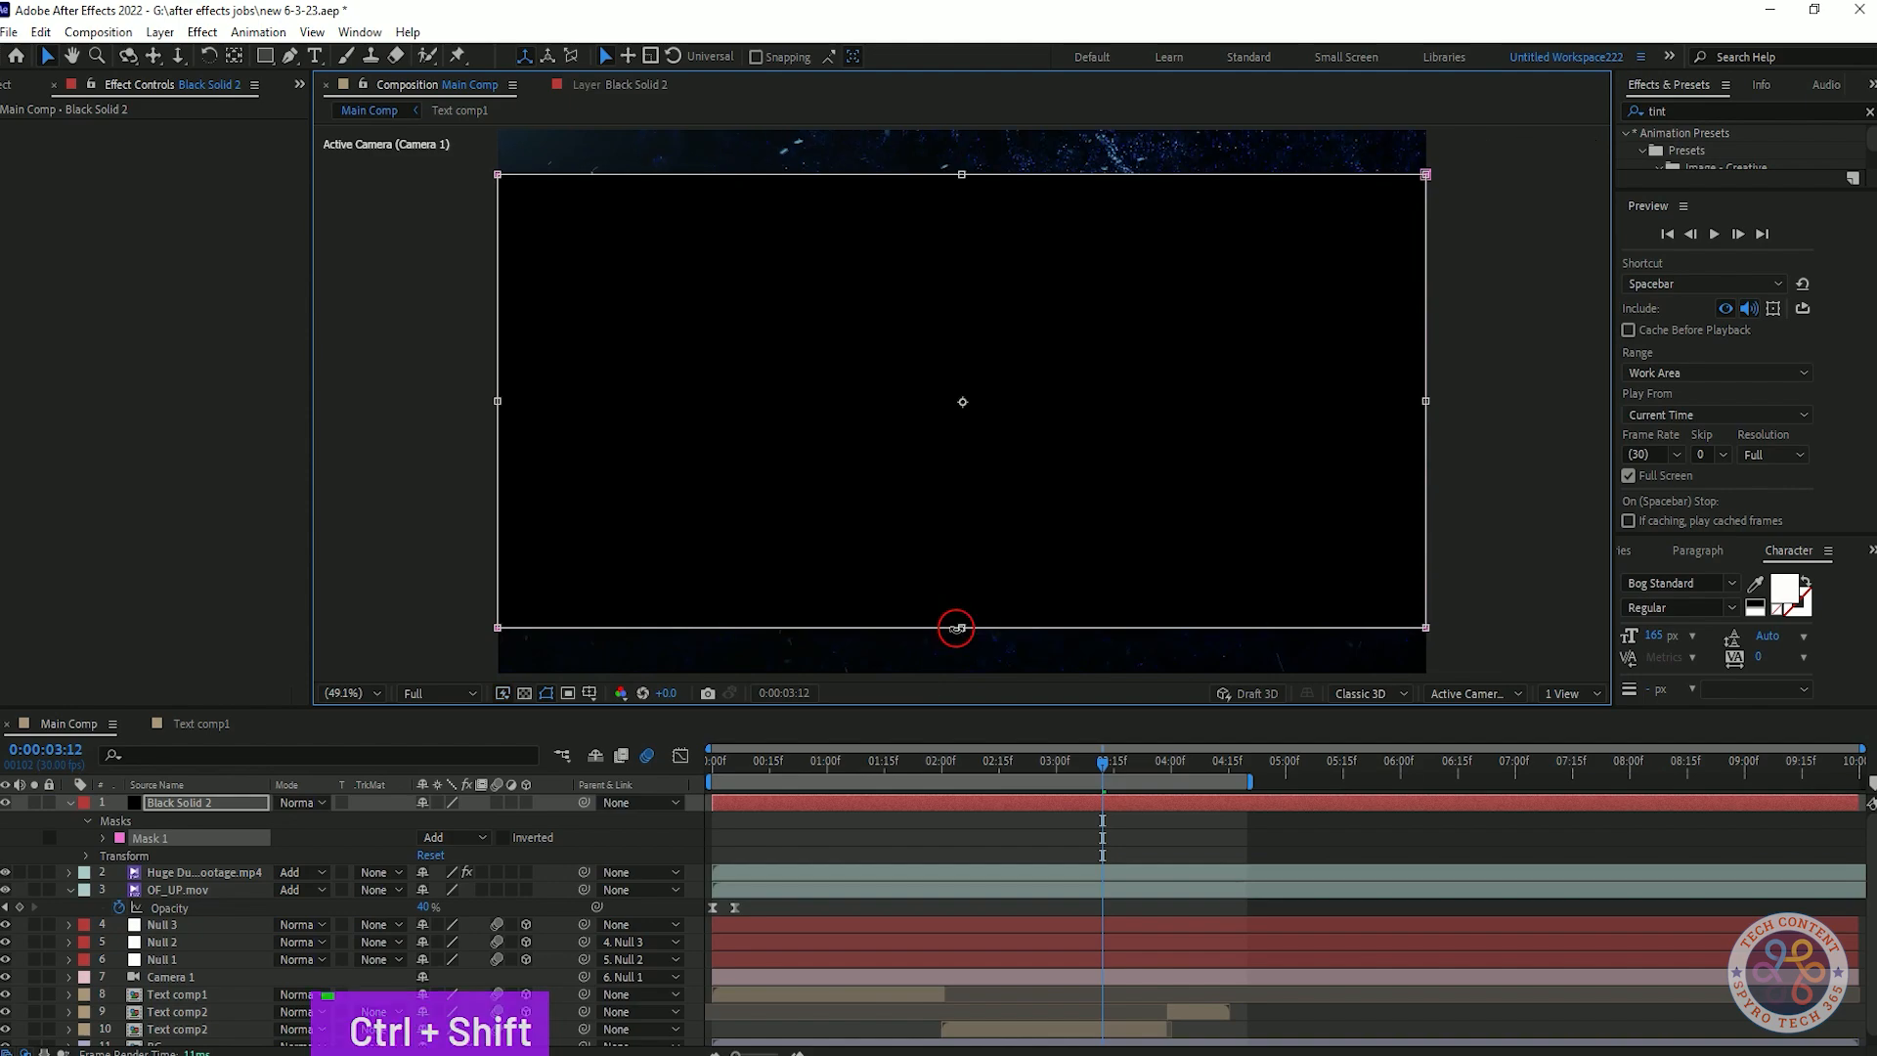
left_click(505, 837)
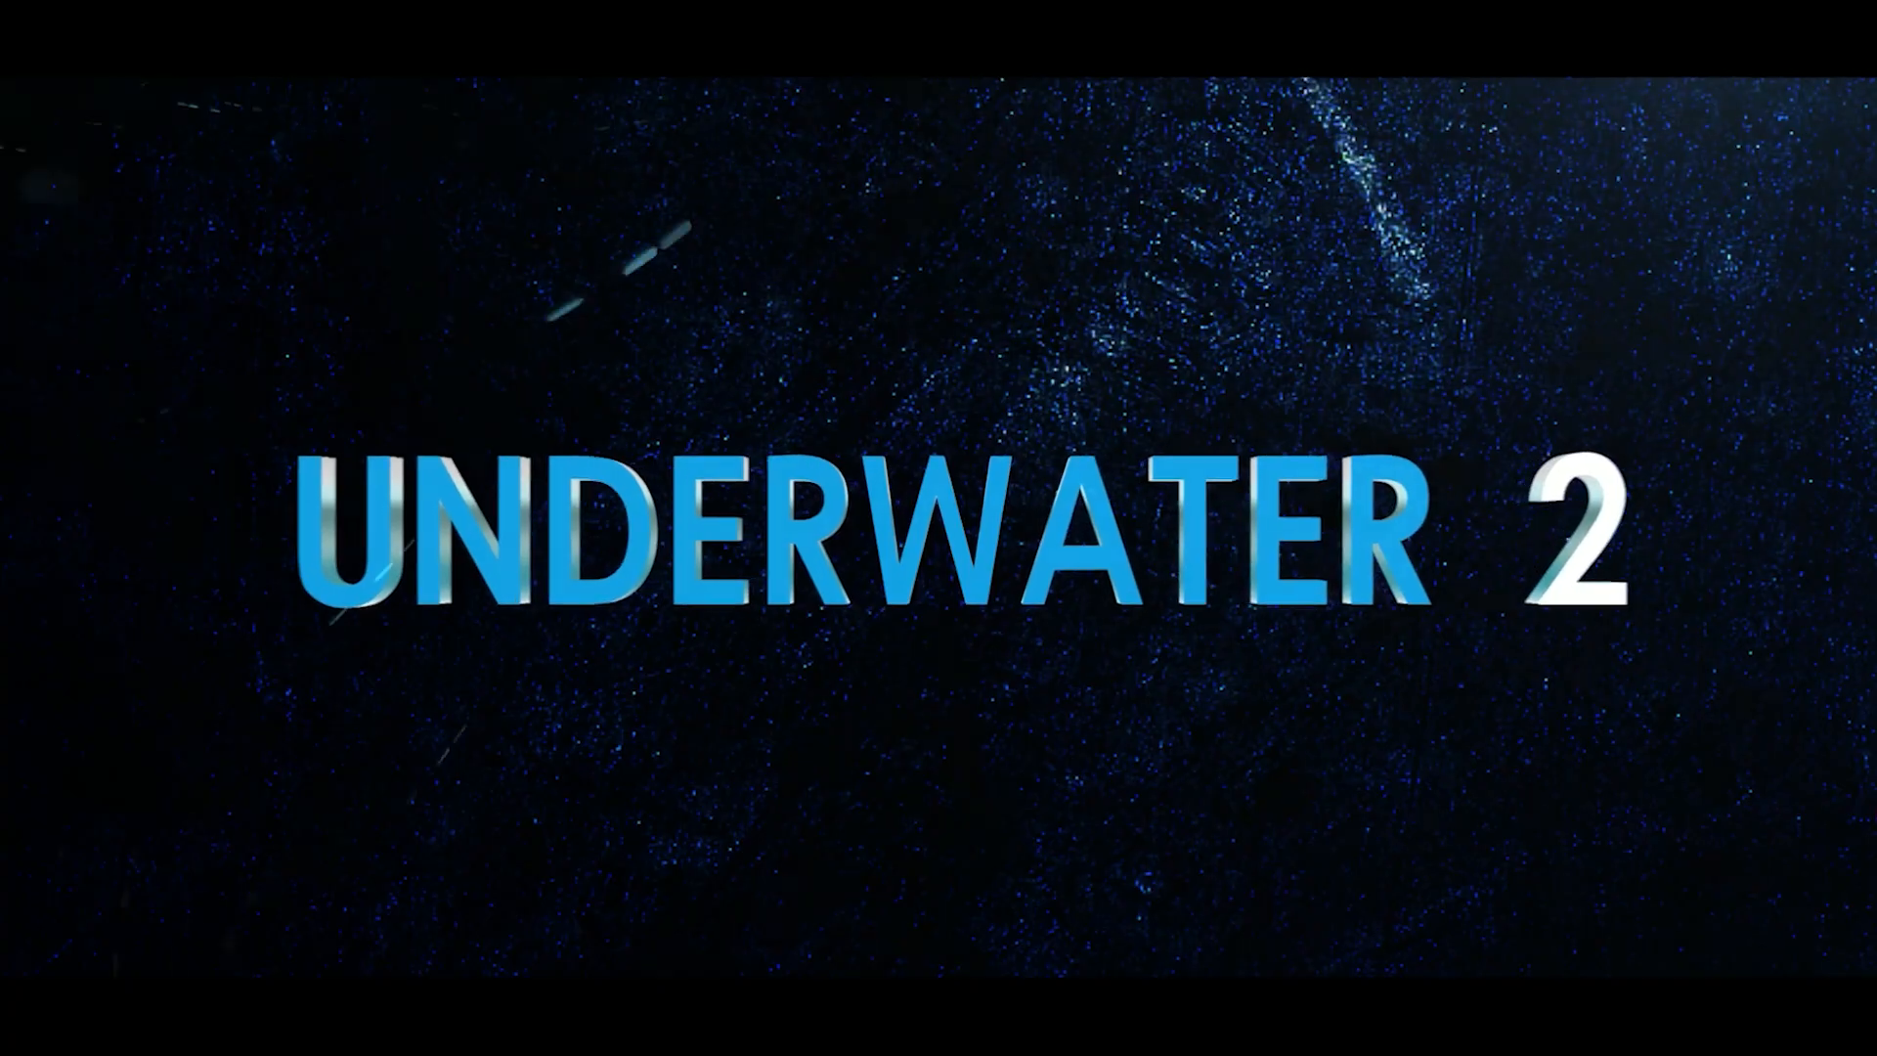